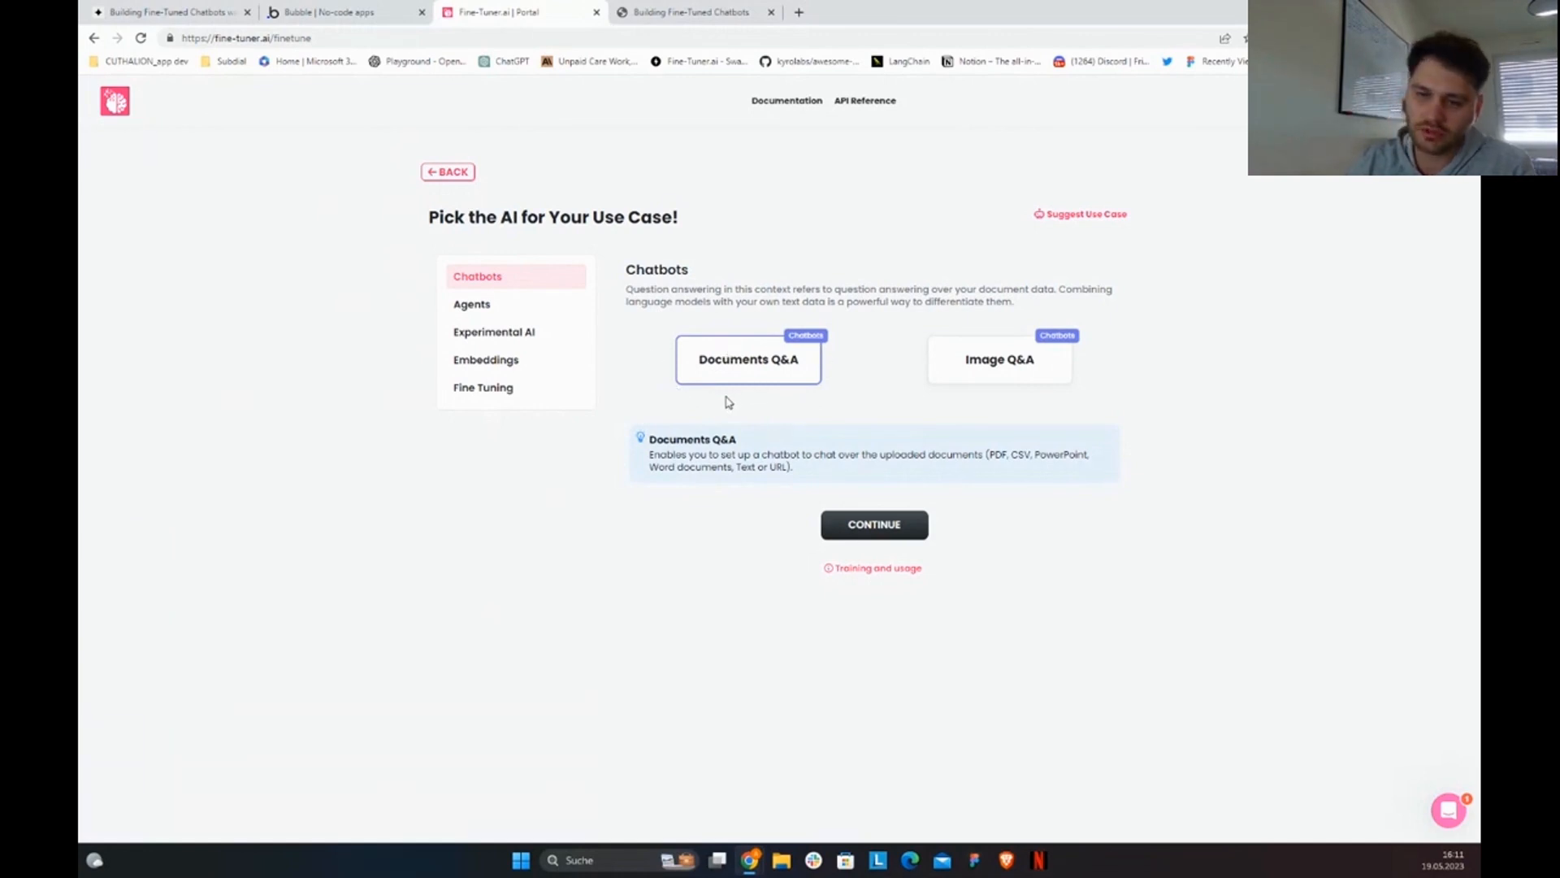
Step: Create a Documents Q&A chatbot and add a file entry to its data memory
{"action": "left_click", "coordinate": [847, 533]}
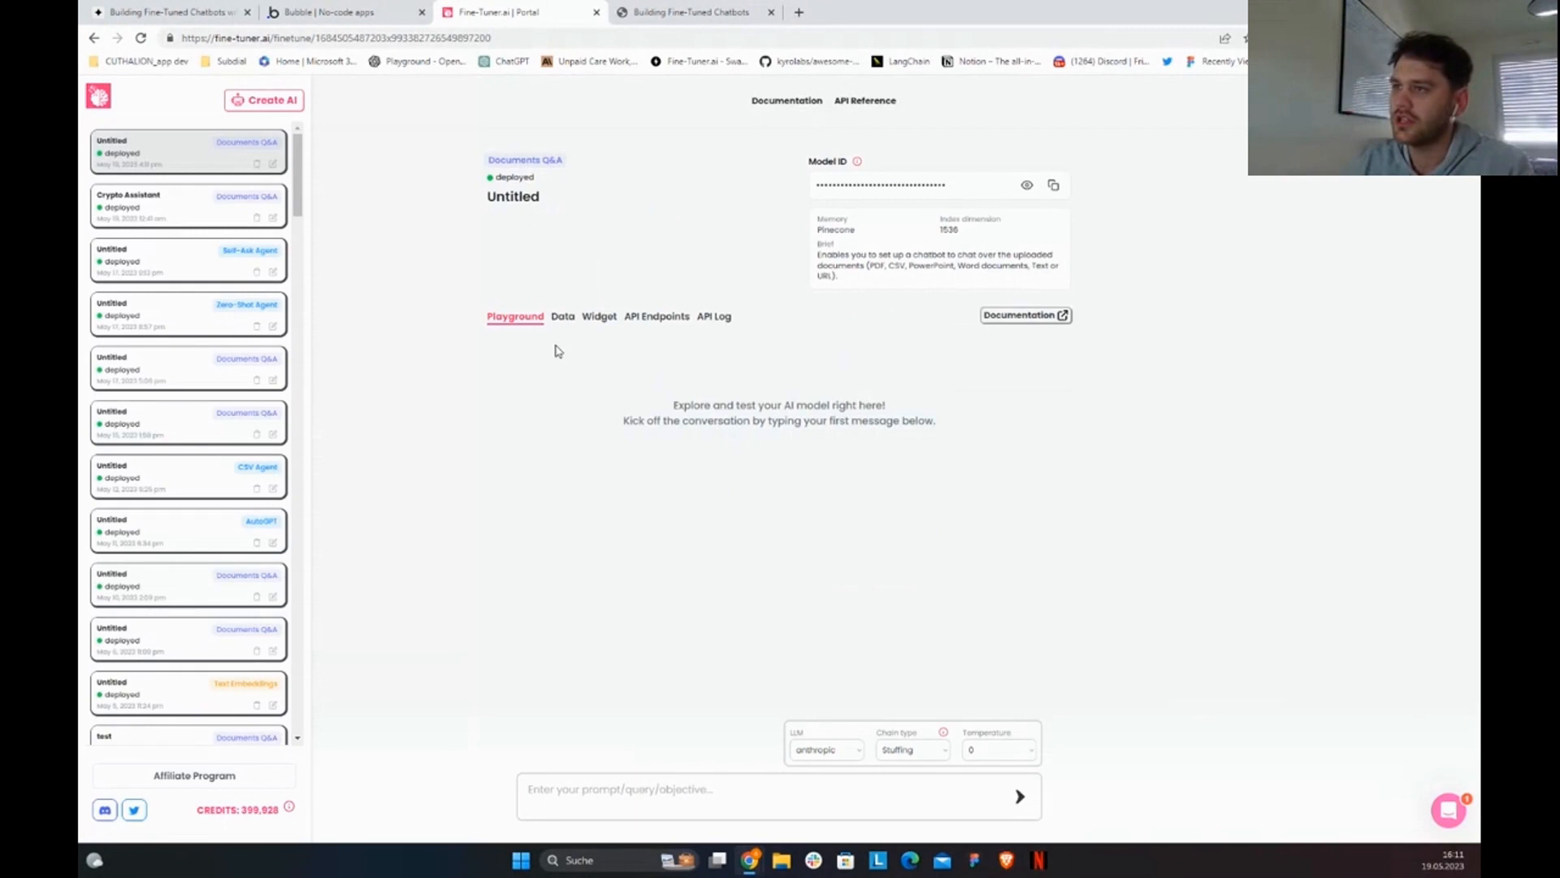
{"action": "left_click", "coordinate": [564, 321]}
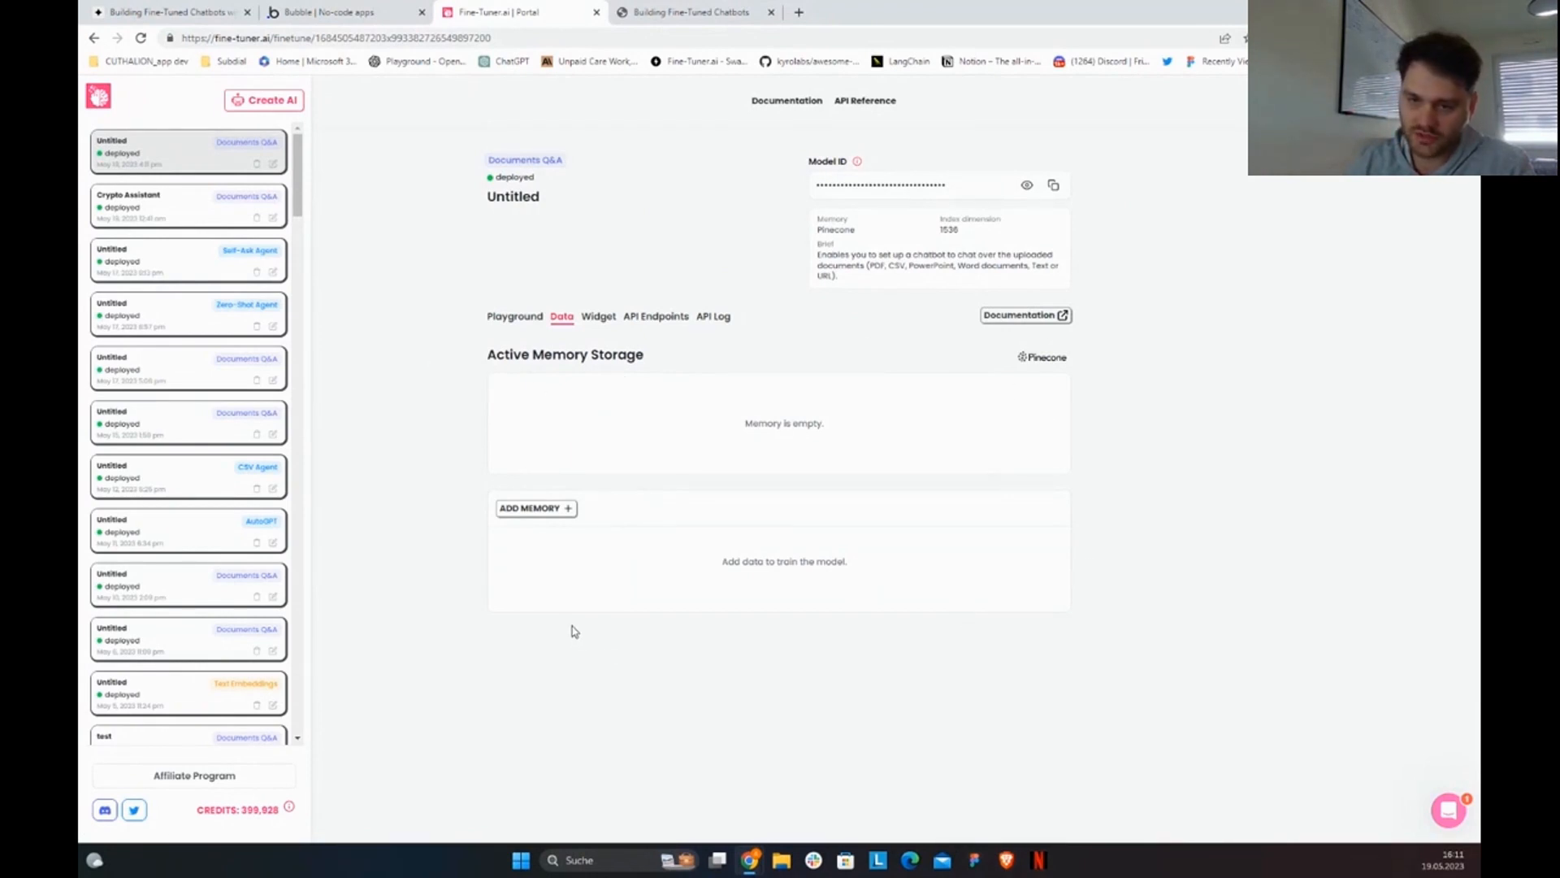
{"action": "left_click", "coordinate": [563, 515]}
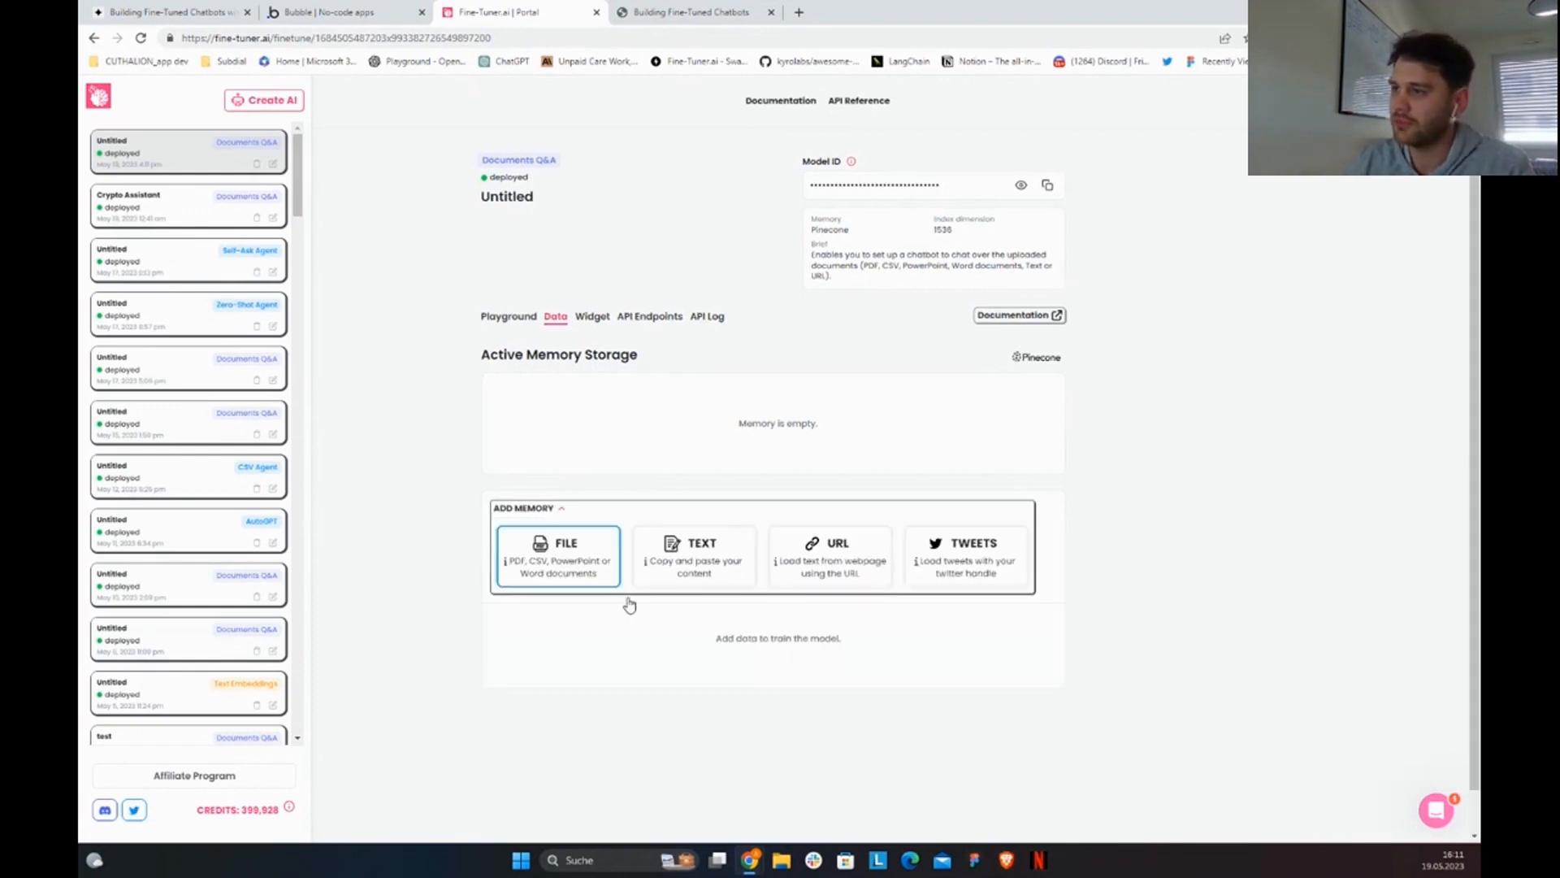
{"action": "left_click", "coordinate": [586, 580]}
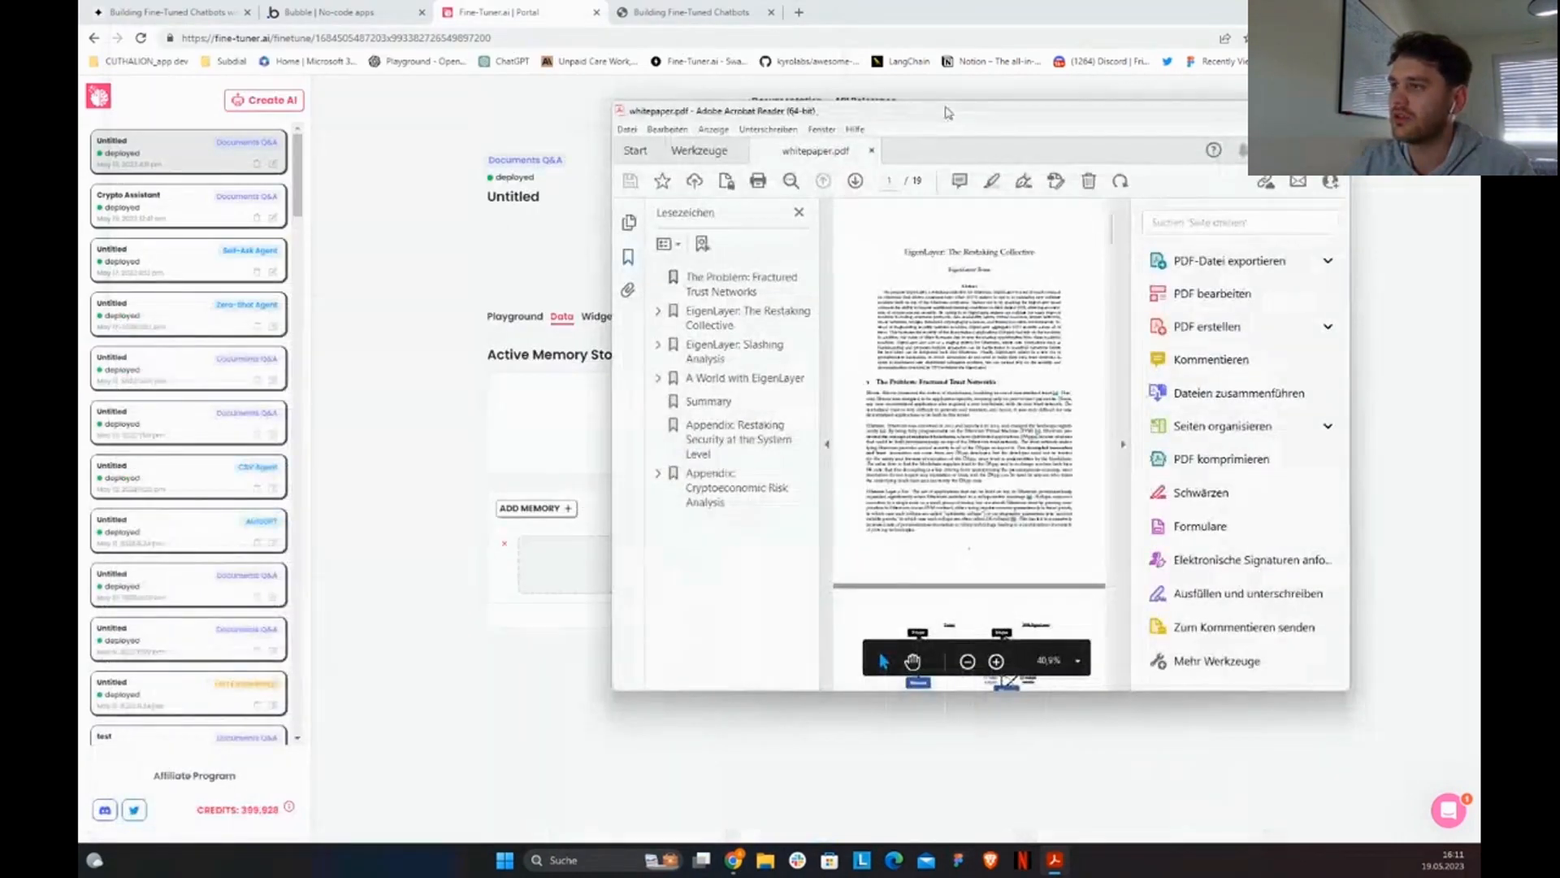
Step: Switch to Adobe Acrobat Reader and skim the opening pages of the EigenLayer whitepaper.pdf
{"action": "double_click", "coordinate": [948, 113]}
{"action": "key", "text": "alt+Tab"}
{"action": "key", "text": "alt+Tab"}
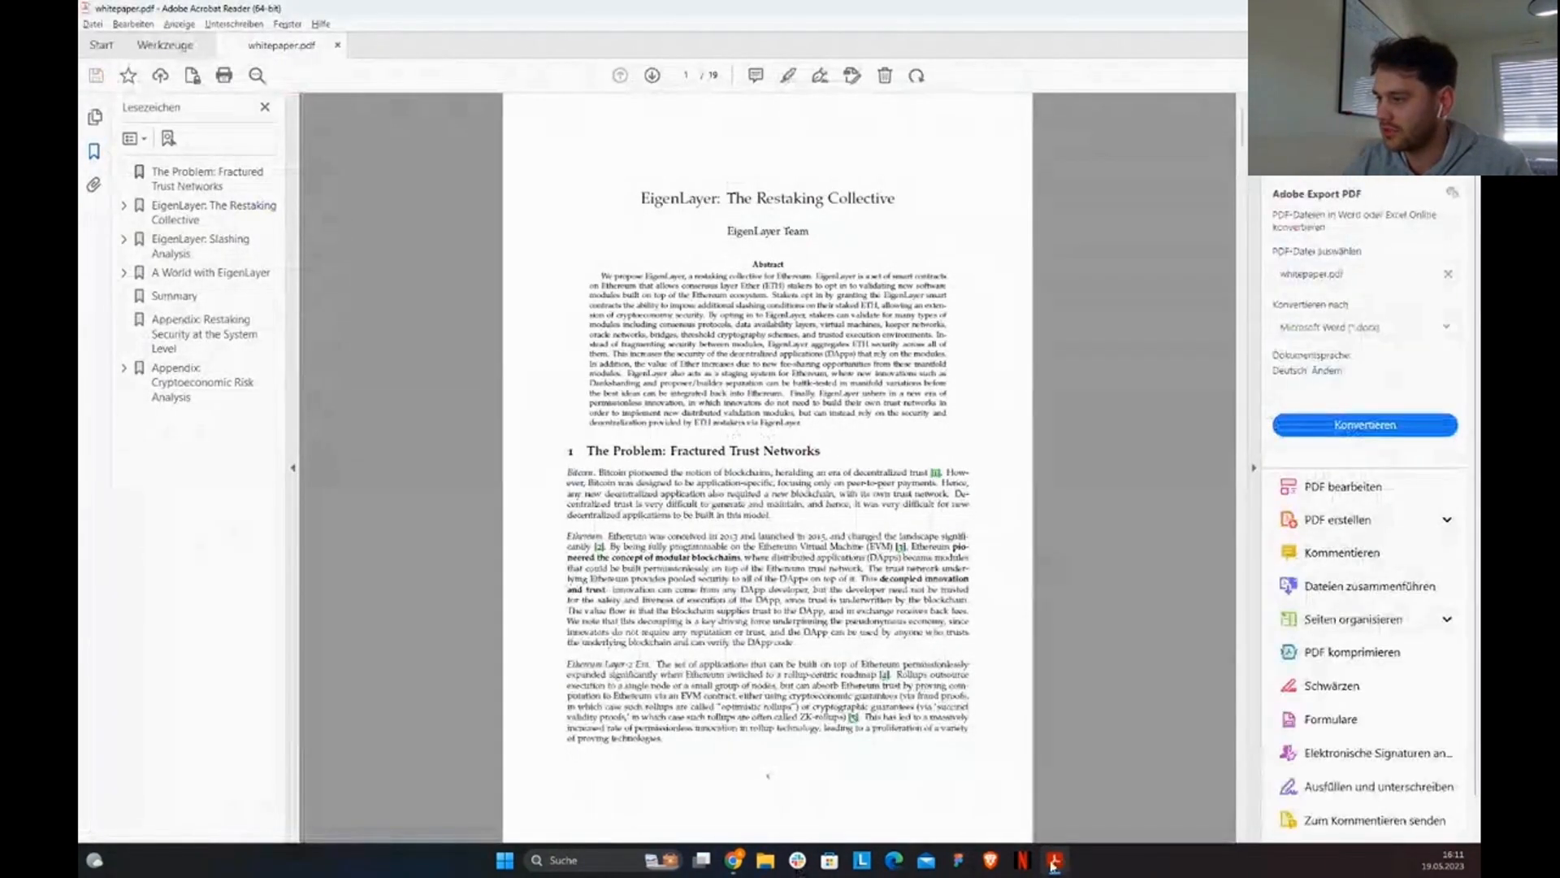
{"action": "left_click", "coordinate": [1054, 863]}
{"action": "left_click", "coordinate": [1055, 864]}
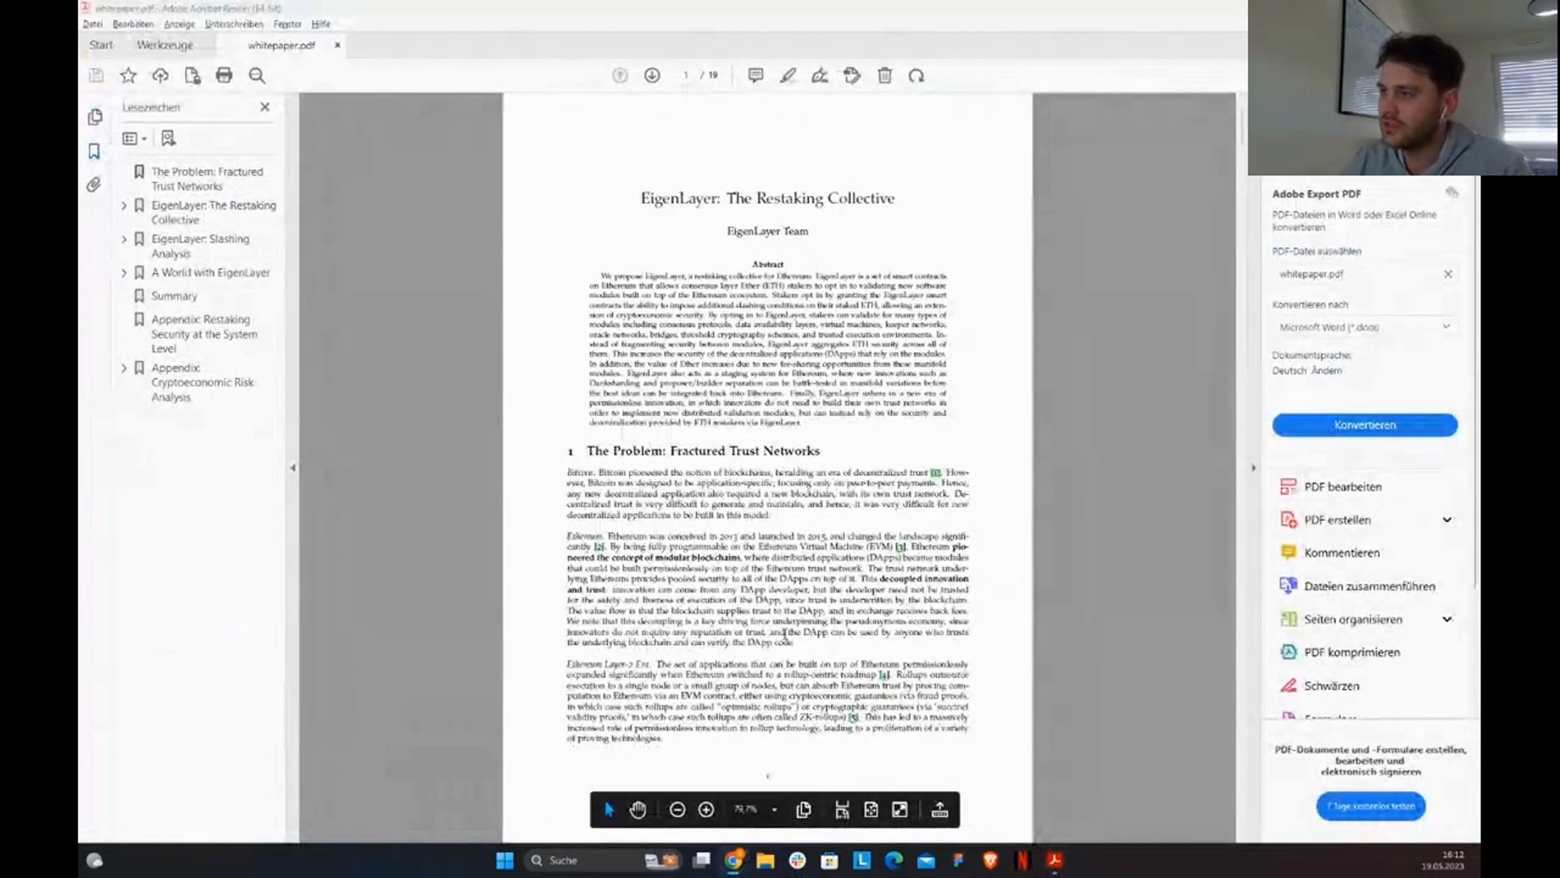
{"action": "left_click", "coordinate": [515, 464]}
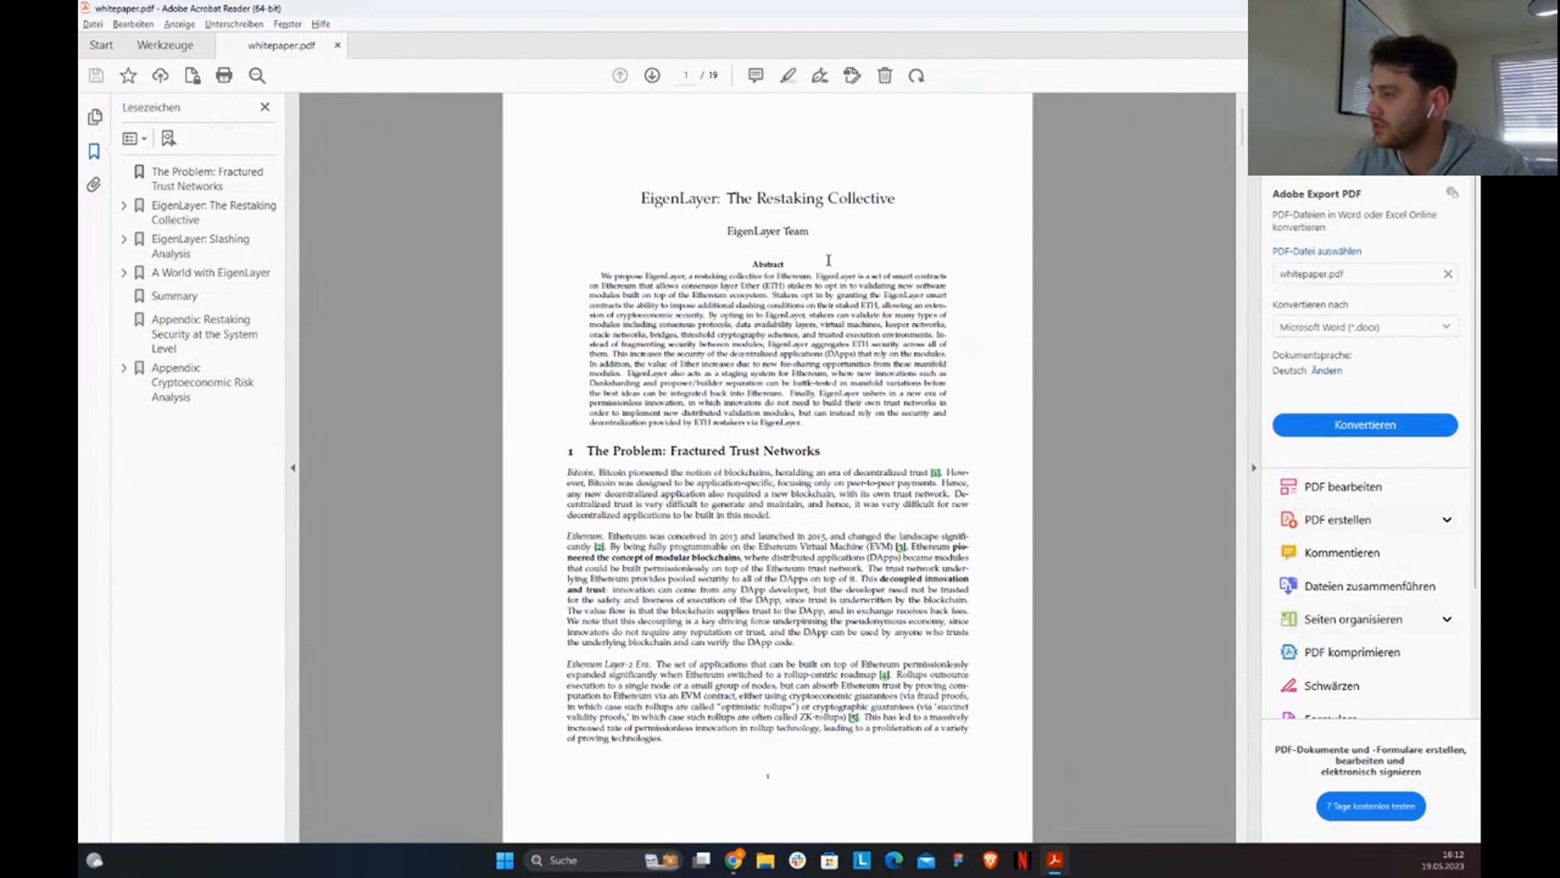
{"action": "scroll", "coordinate": [795, 532], "scroll_direction": "down", "scroll_amount": 20}
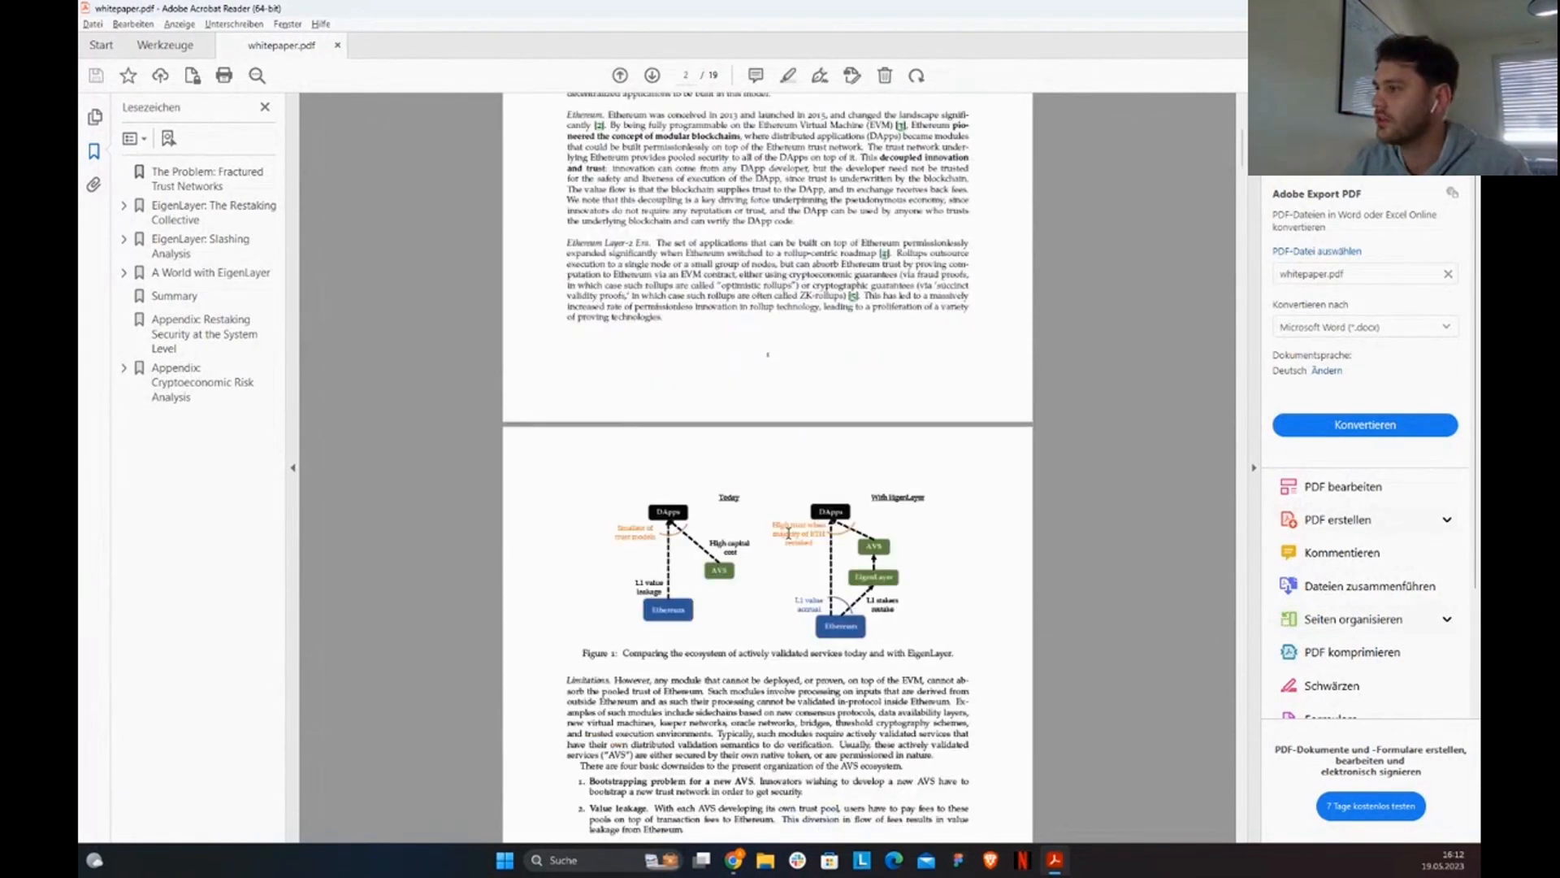
{"action": "scroll", "coordinate": [892, 529], "scroll_direction": "down", "scroll_amount": 5}
{"action": "left_click_drag", "start_coordinate": [1243, 269], "coordinate": [1239, 106]}
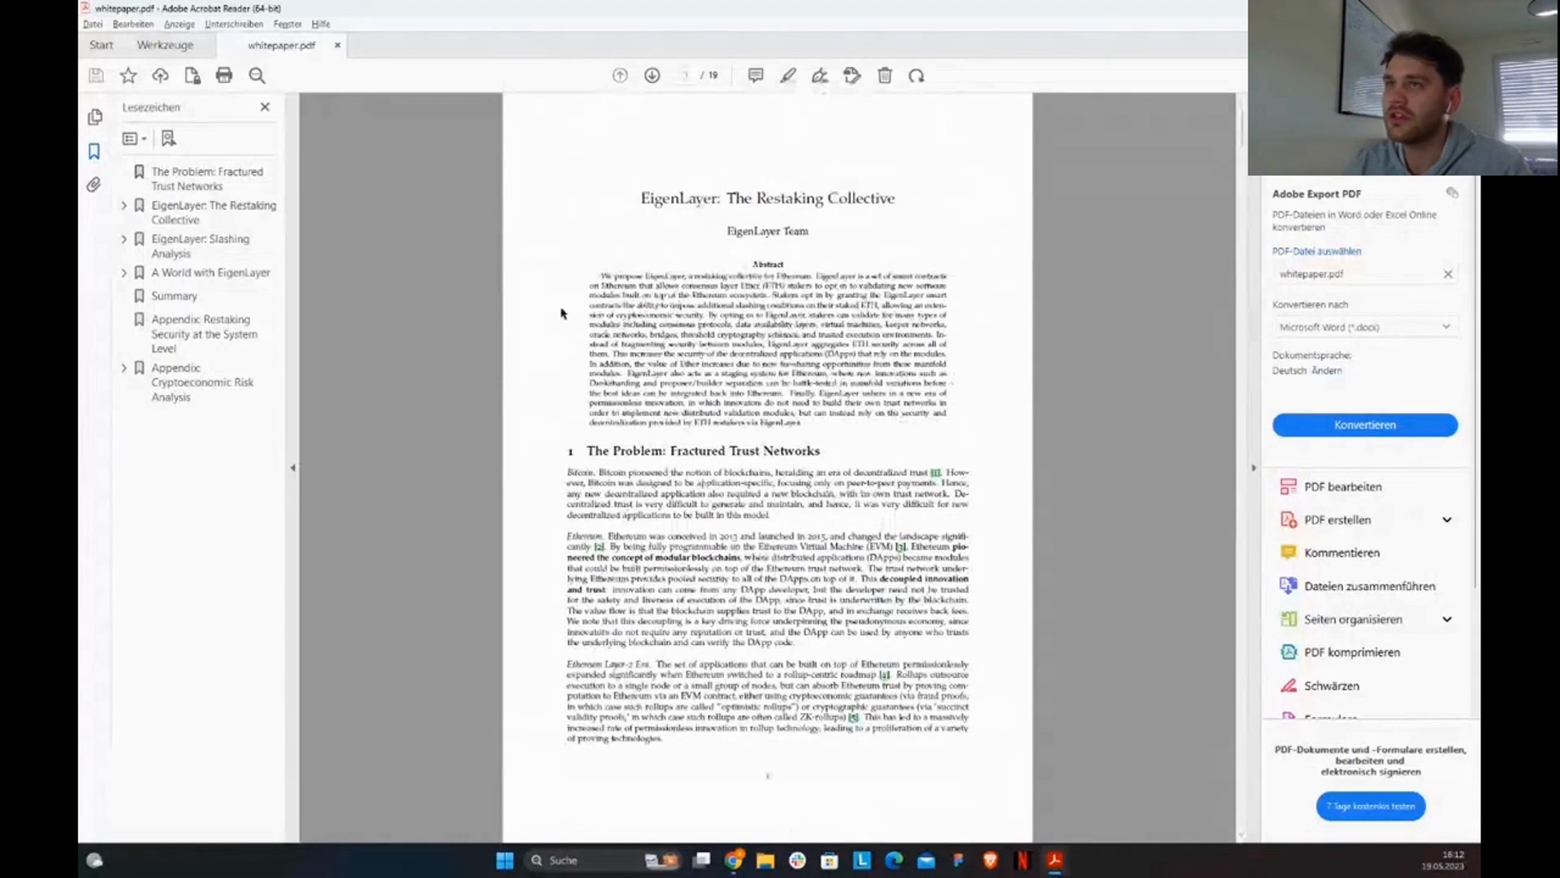
{"action": "scroll", "coordinate": [527, 384], "scroll_direction": "down", "scroll_amount": 3}
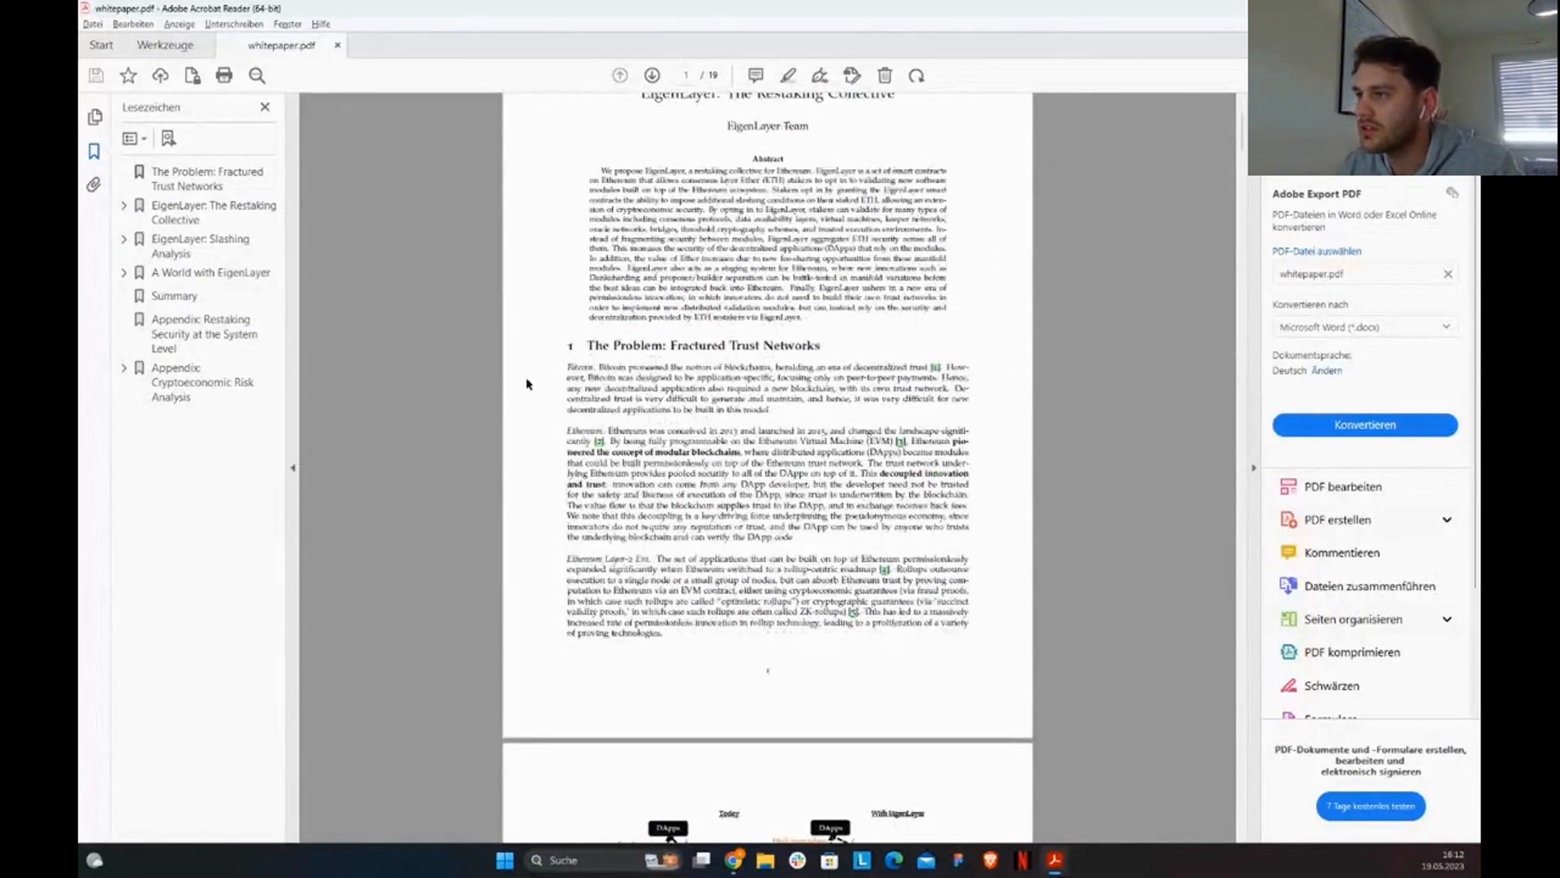
{"action": "left_click_drag", "start_coordinate": [1241, 130], "coordinate": [1136, 315]}
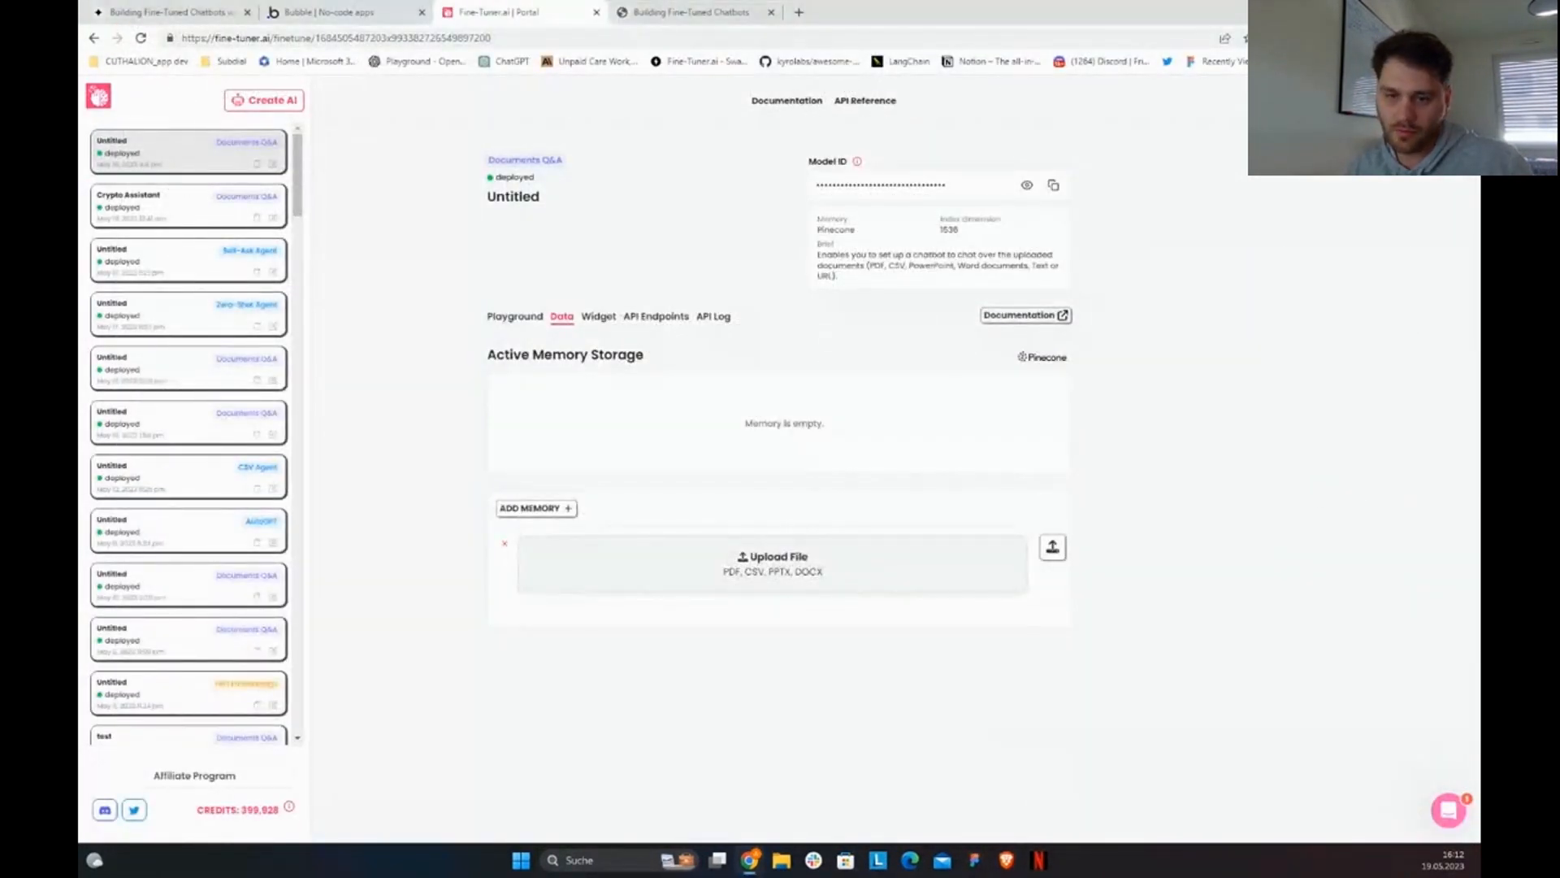
Step: Upload whitepaper.pdf to the new chatbot's file entry in Fine-Tuner.ai and submit it to memory
{"action": "left_click_drag", "start_coordinate": [266, 554], "coordinate": [805, 561]}
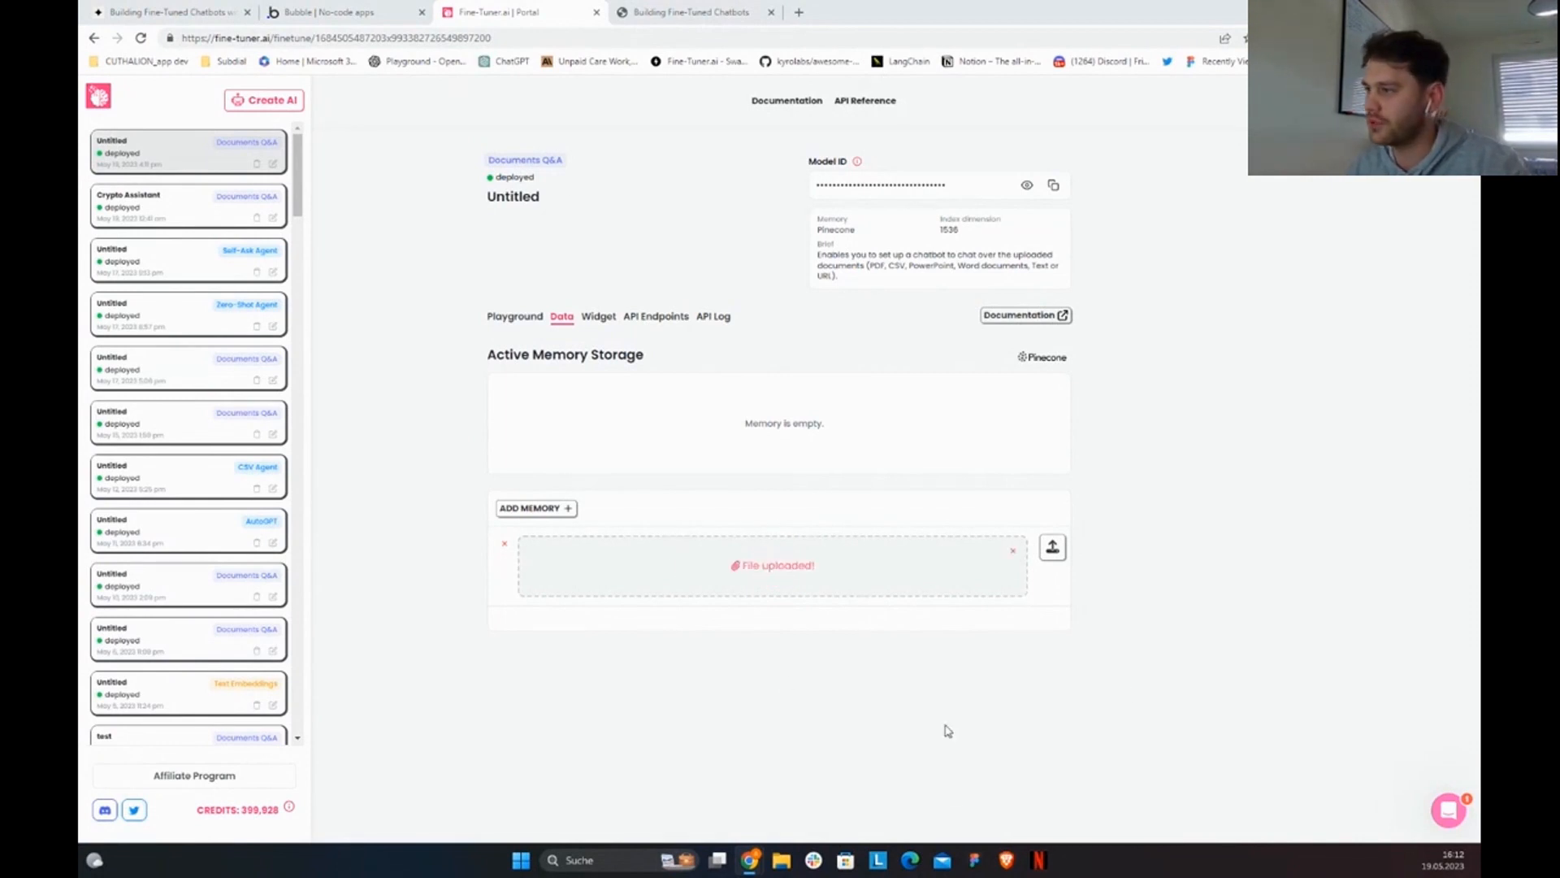
{"action": "left_click", "coordinate": [1052, 550]}
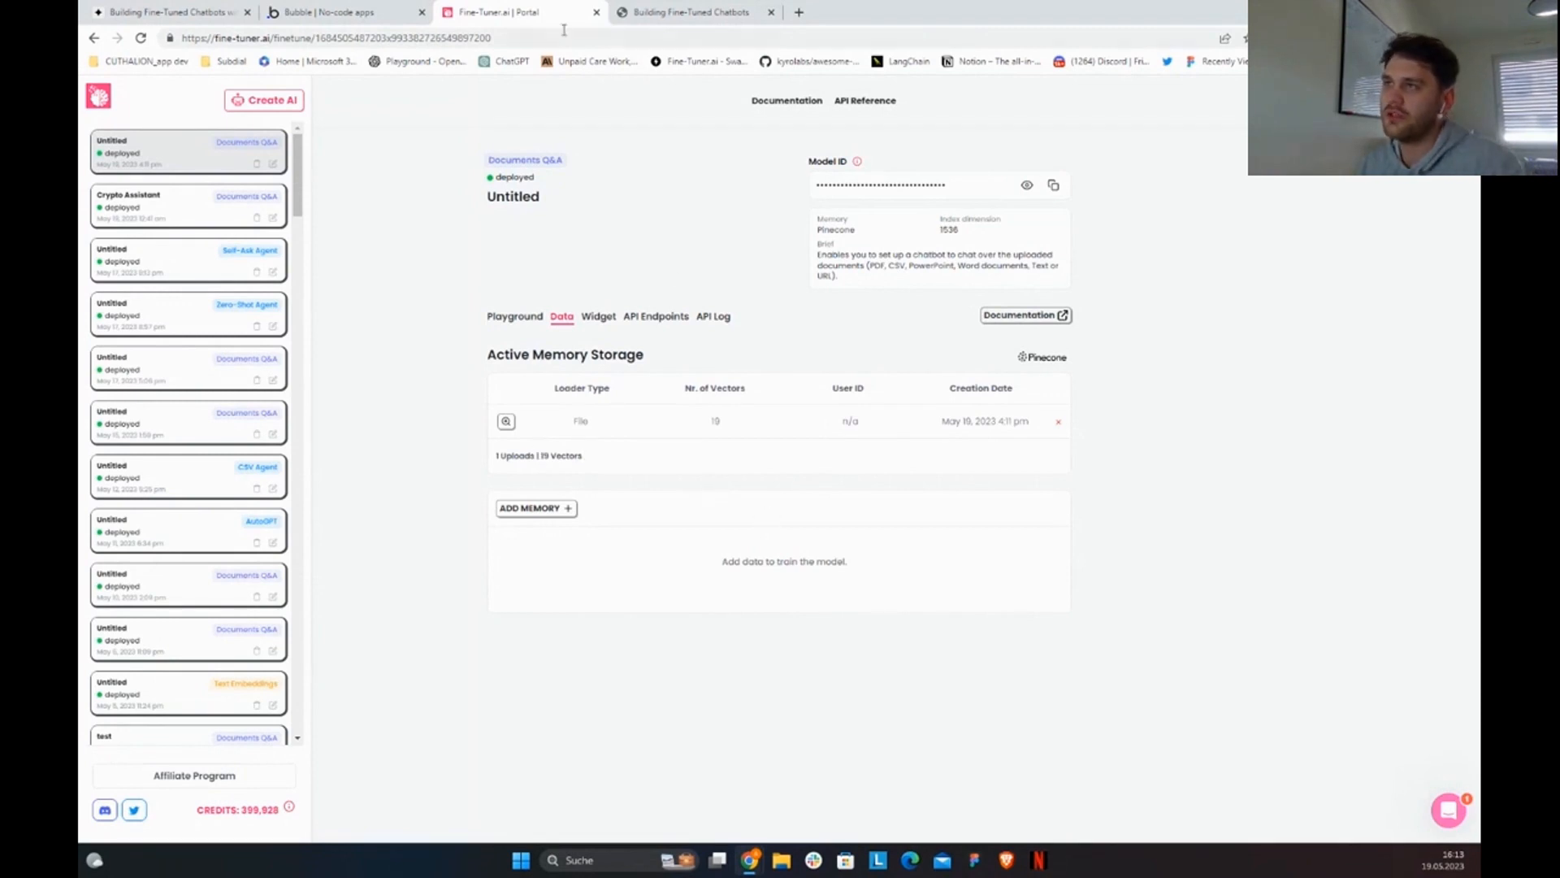
Step: Check the Data Ingestion slide in the chatbot presentation and examine the stored vector text of the uploaded file
{"action": "left_click", "coordinate": [683, 10]}
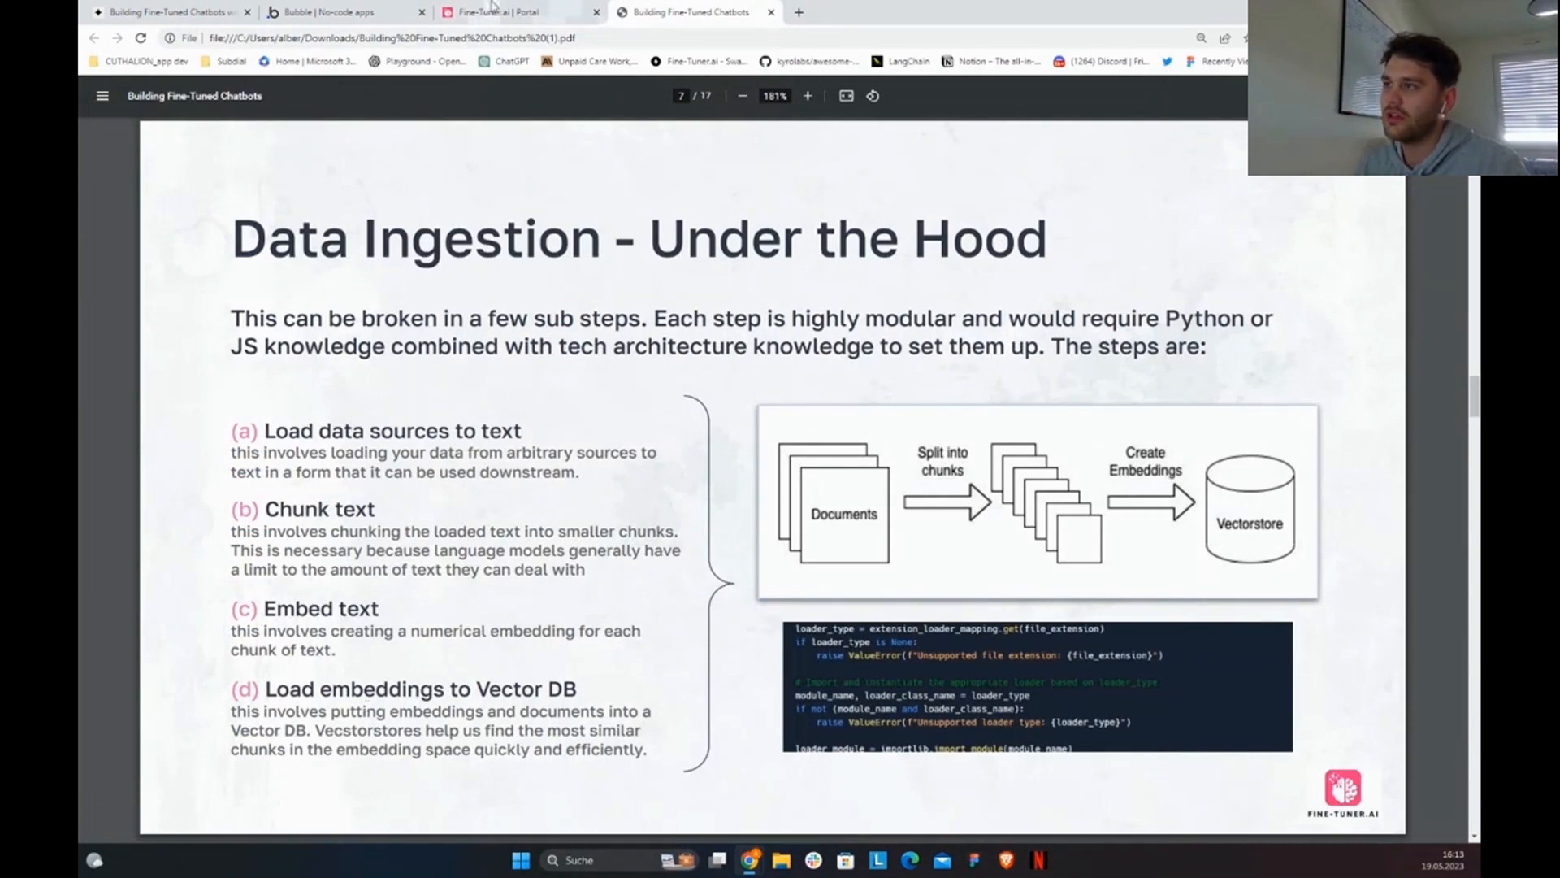
{"action": "left_click", "coordinate": [492, 8]}
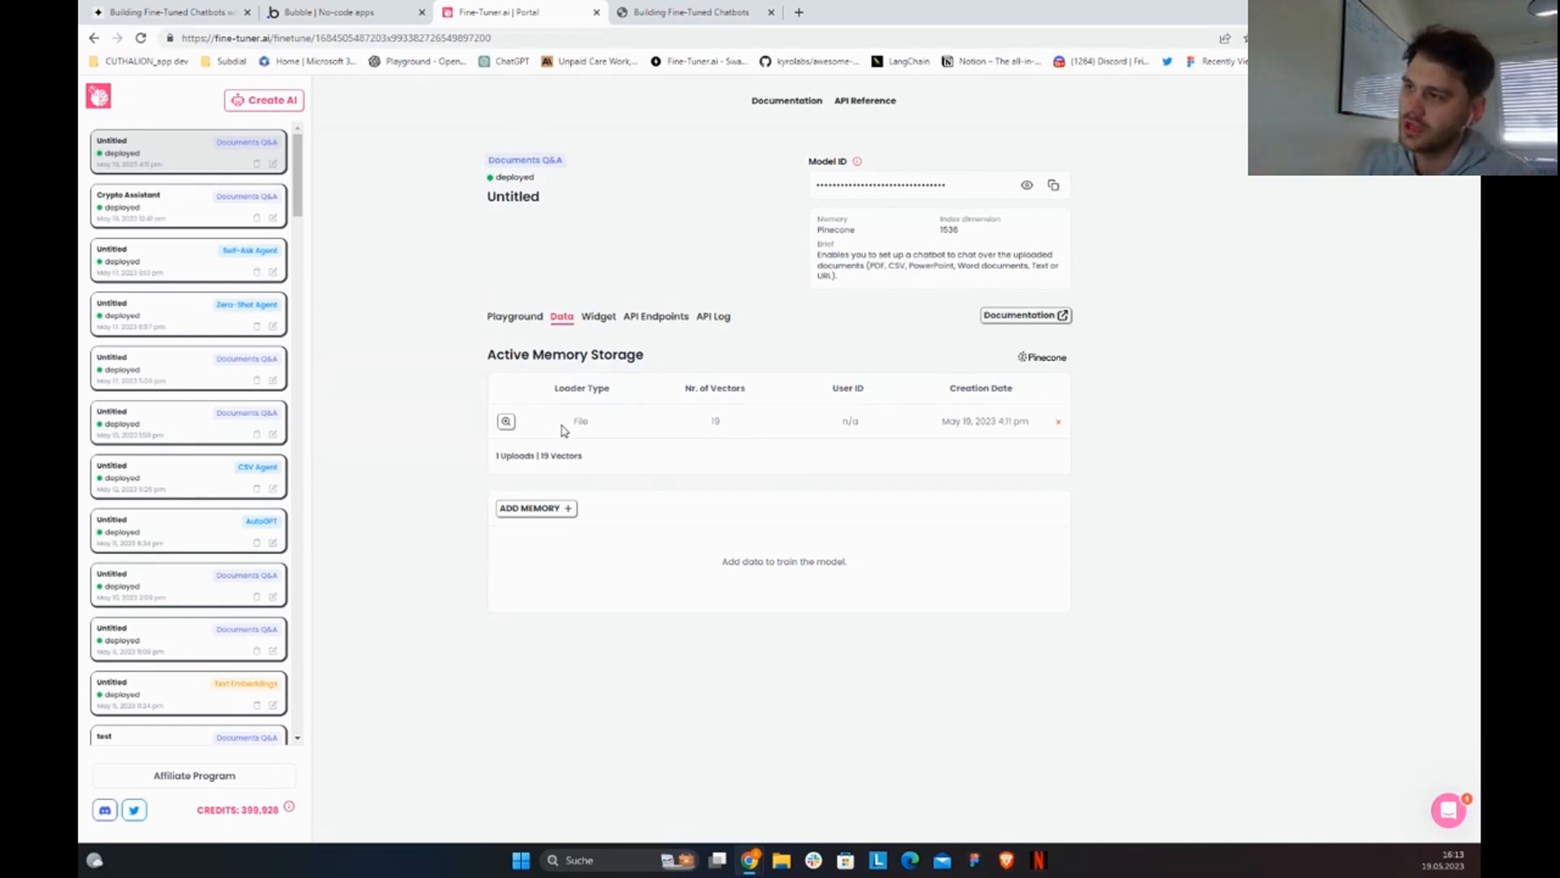
{"action": "left_click", "coordinate": [508, 422]}
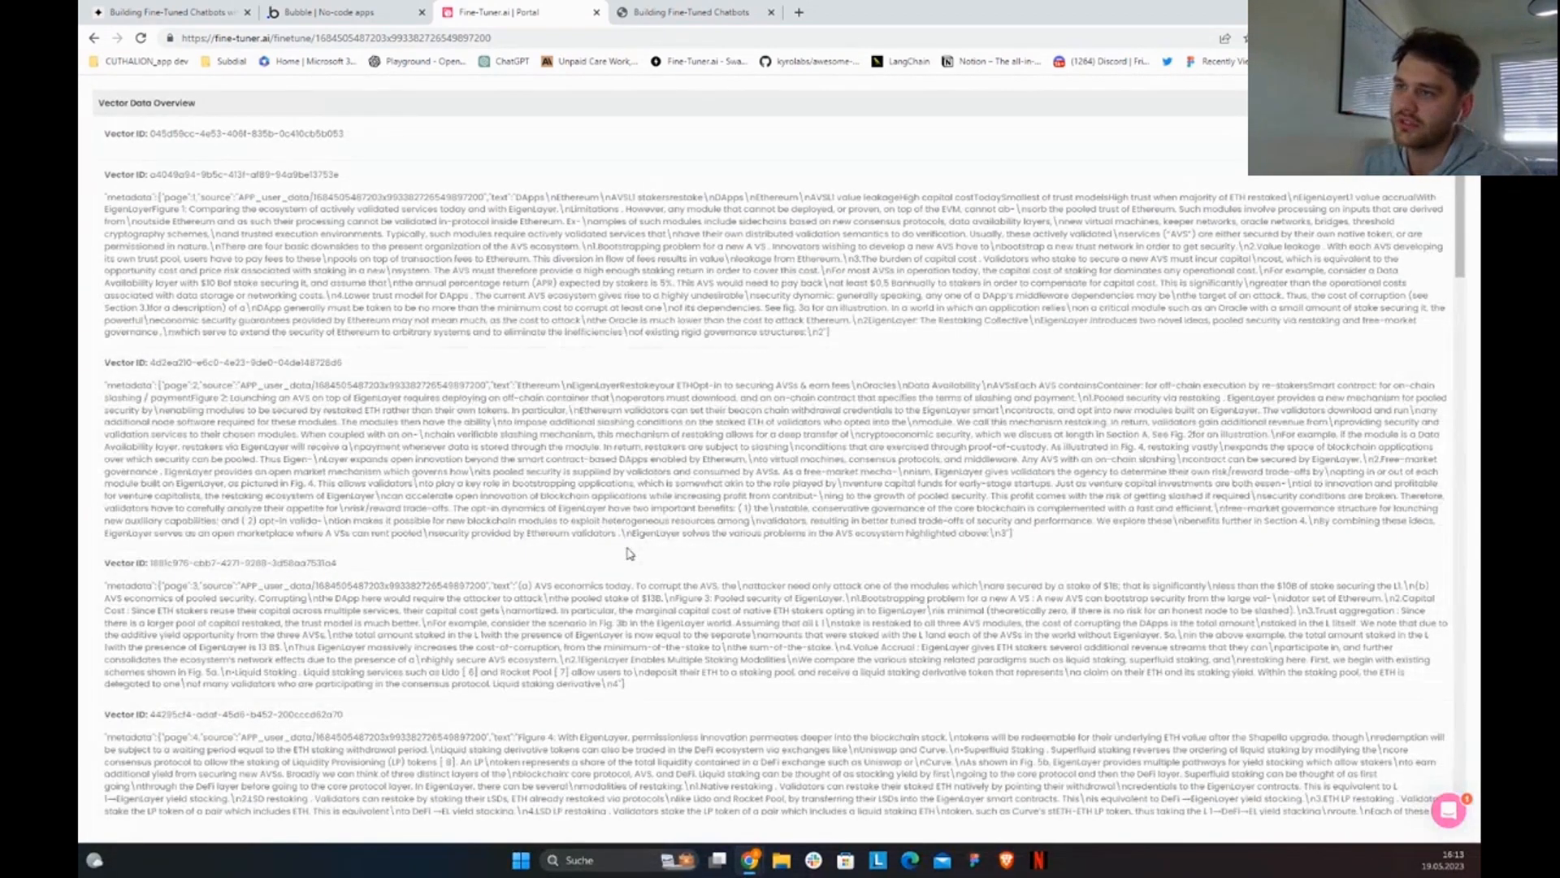
{"action": "scroll", "coordinate": [549, 343], "scroll_direction": "down", "scroll_amount": 15}
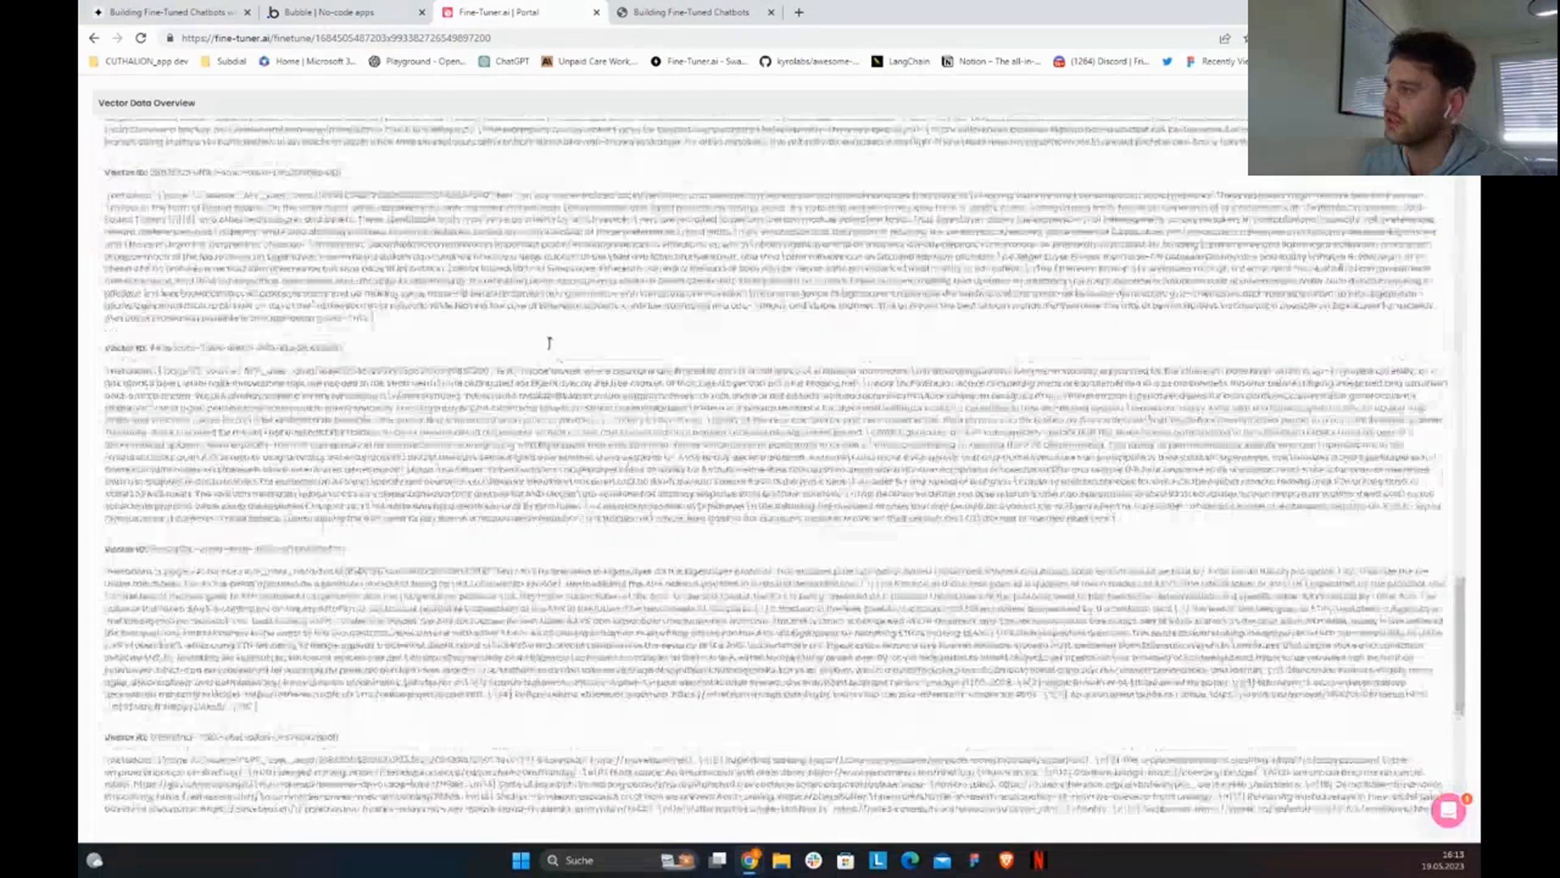
{"action": "scroll", "coordinate": [548, 343], "scroll_direction": "up", "scroll_amount": 15}
{"action": "double_click", "coordinate": [470, 230]}
{"action": "triple_click", "coordinate": [470, 230]}
{"action": "left_click", "coordinate": [650, 362]}
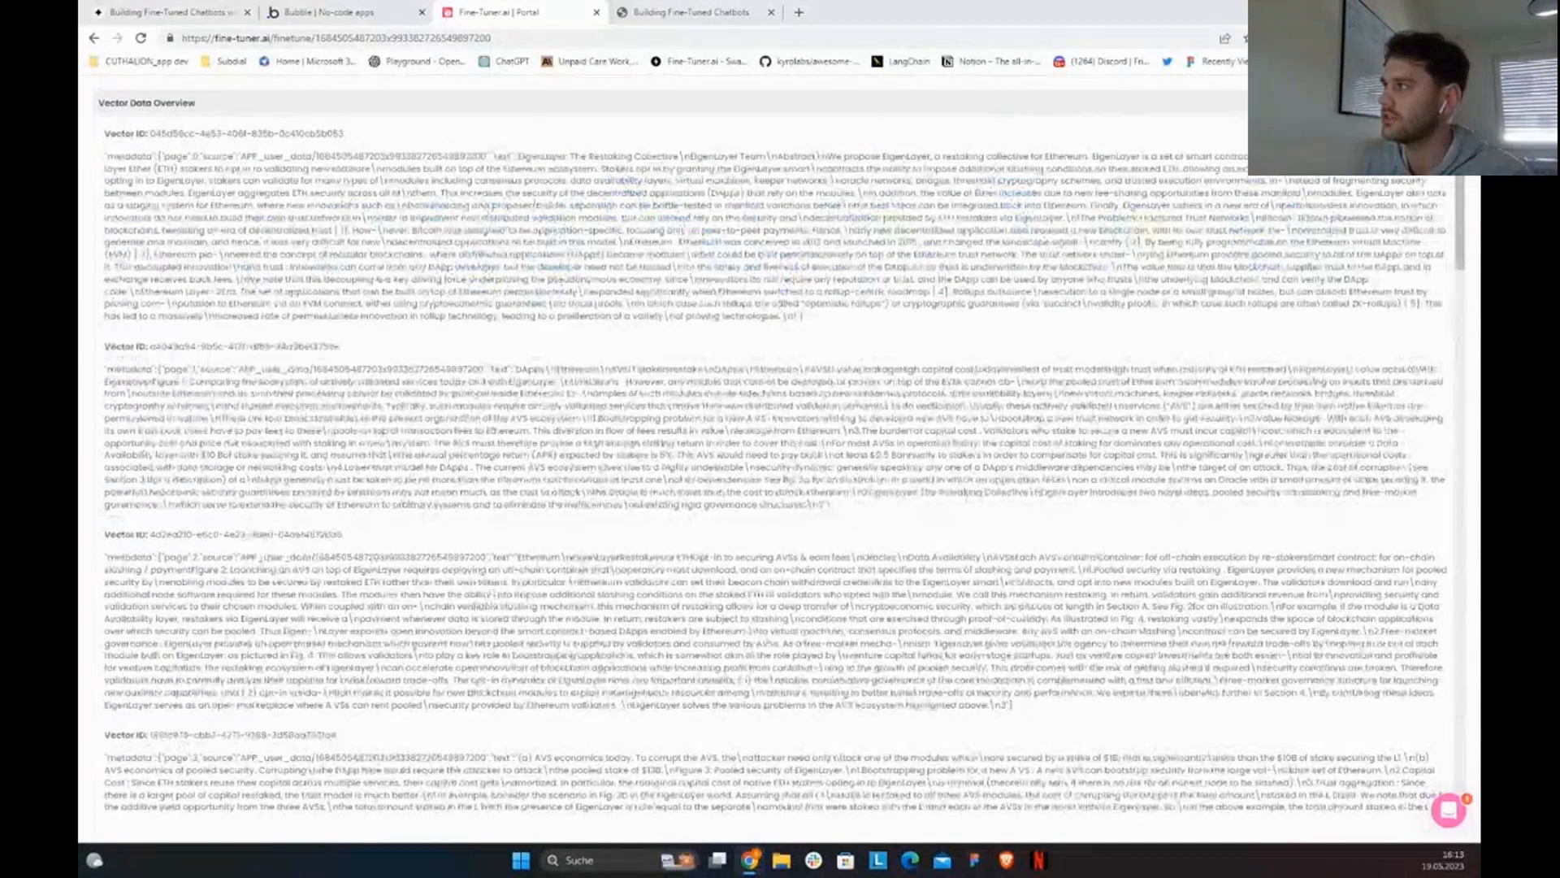
{"action": "key", "text": "Escape"}
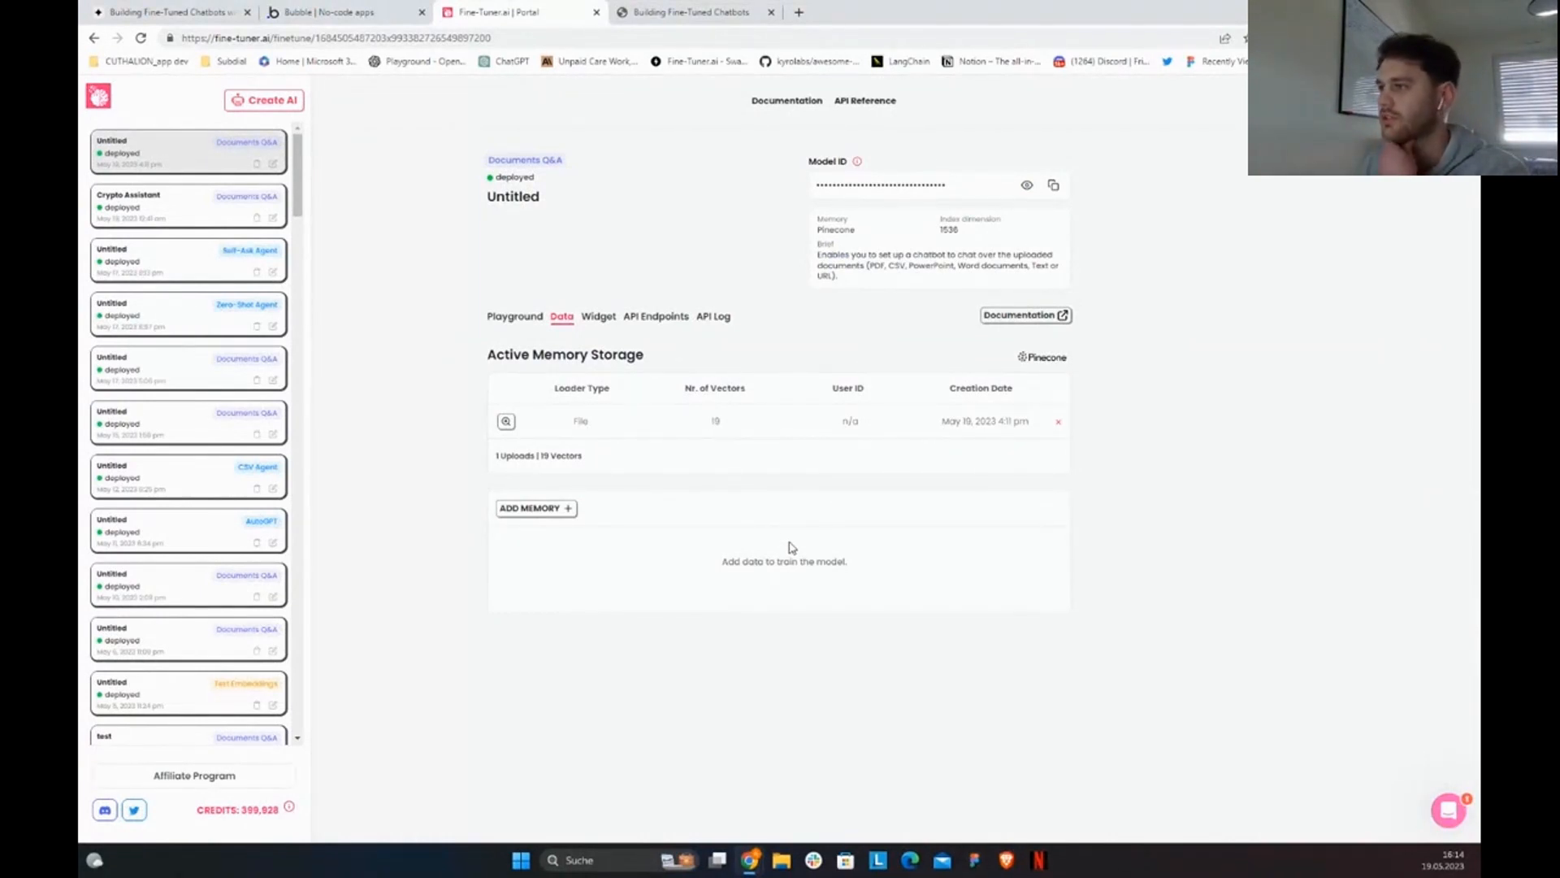
{"action": "double_click", "coordinate": [851, 421]}
{"action": "left_click", "coordinate": [864, 460]}
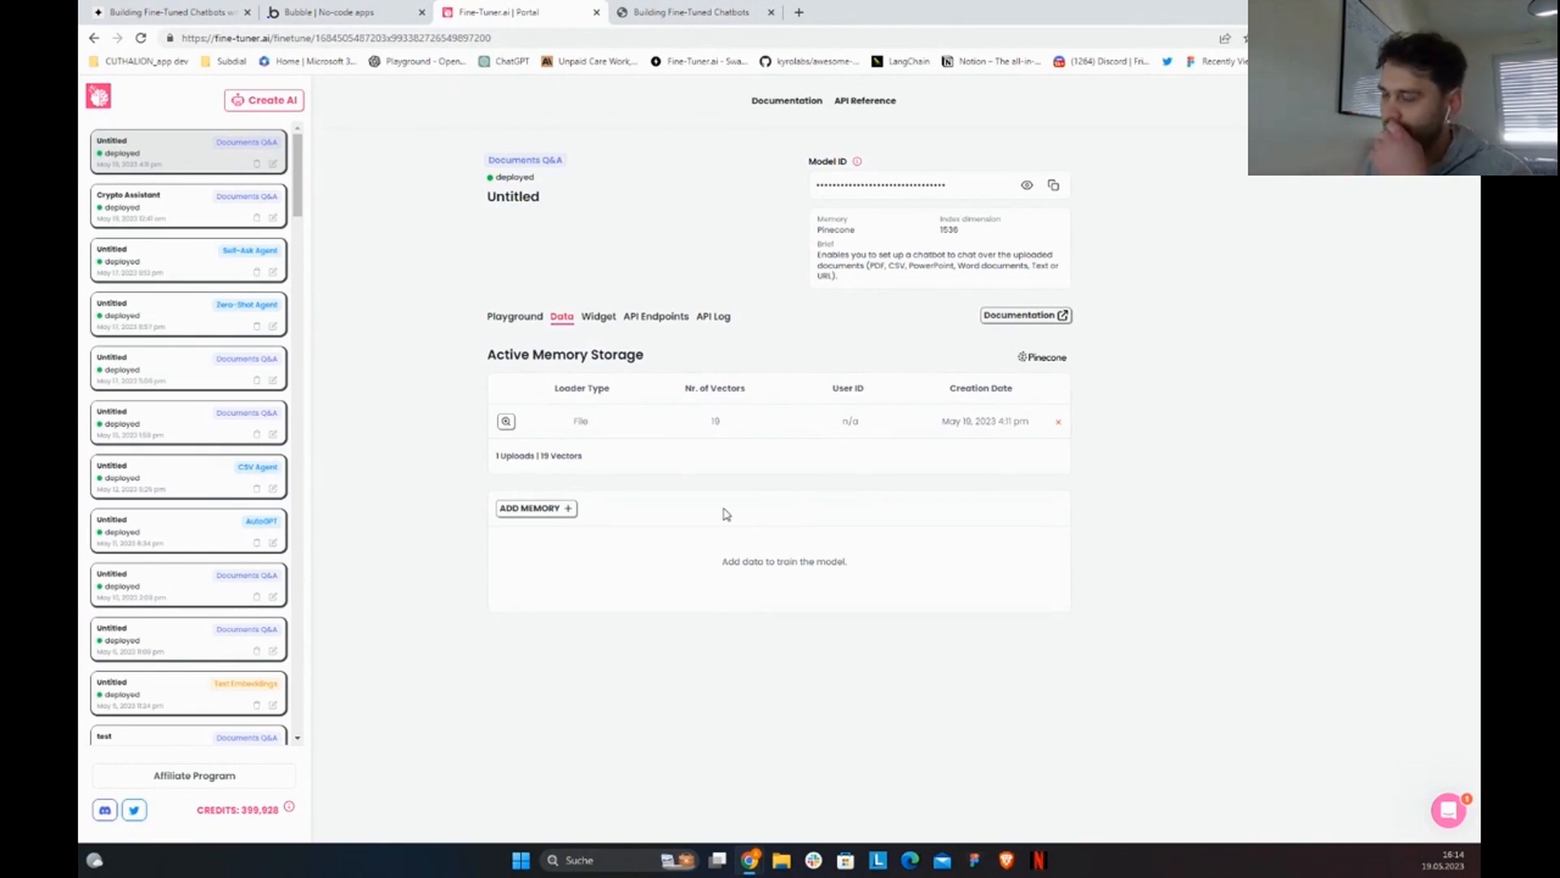
{"action": "left_click", "coordinate": [567, 510]}
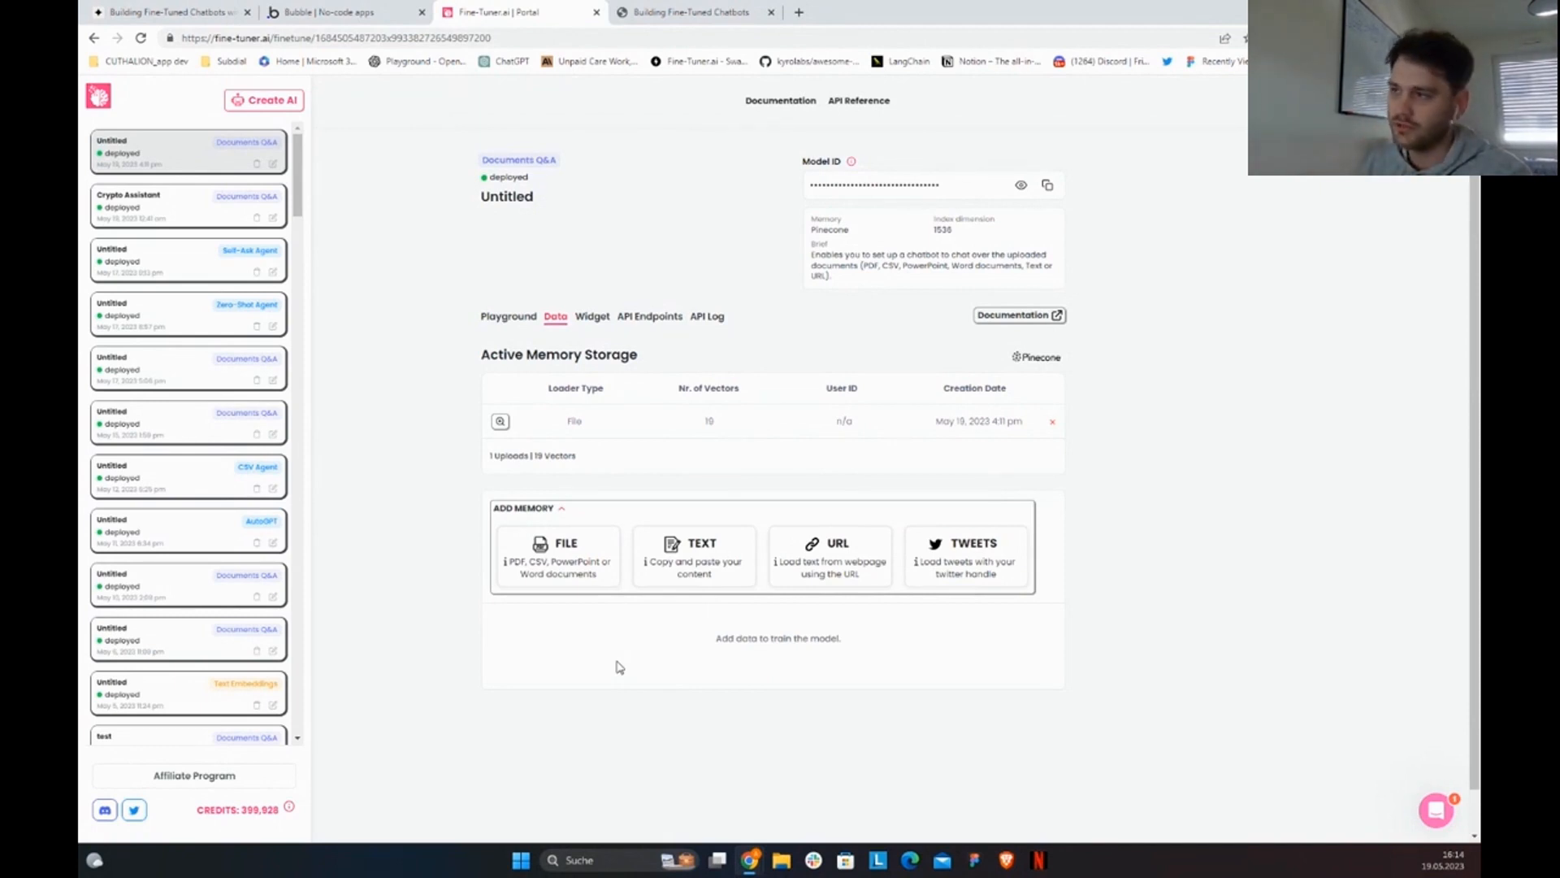
{"action": "left_click", "coordinate": [693, 568]}
{"action": "left_click", "coordinate": [655, 566]}
{"action": "left_click", "coordinate": [504, 544]}
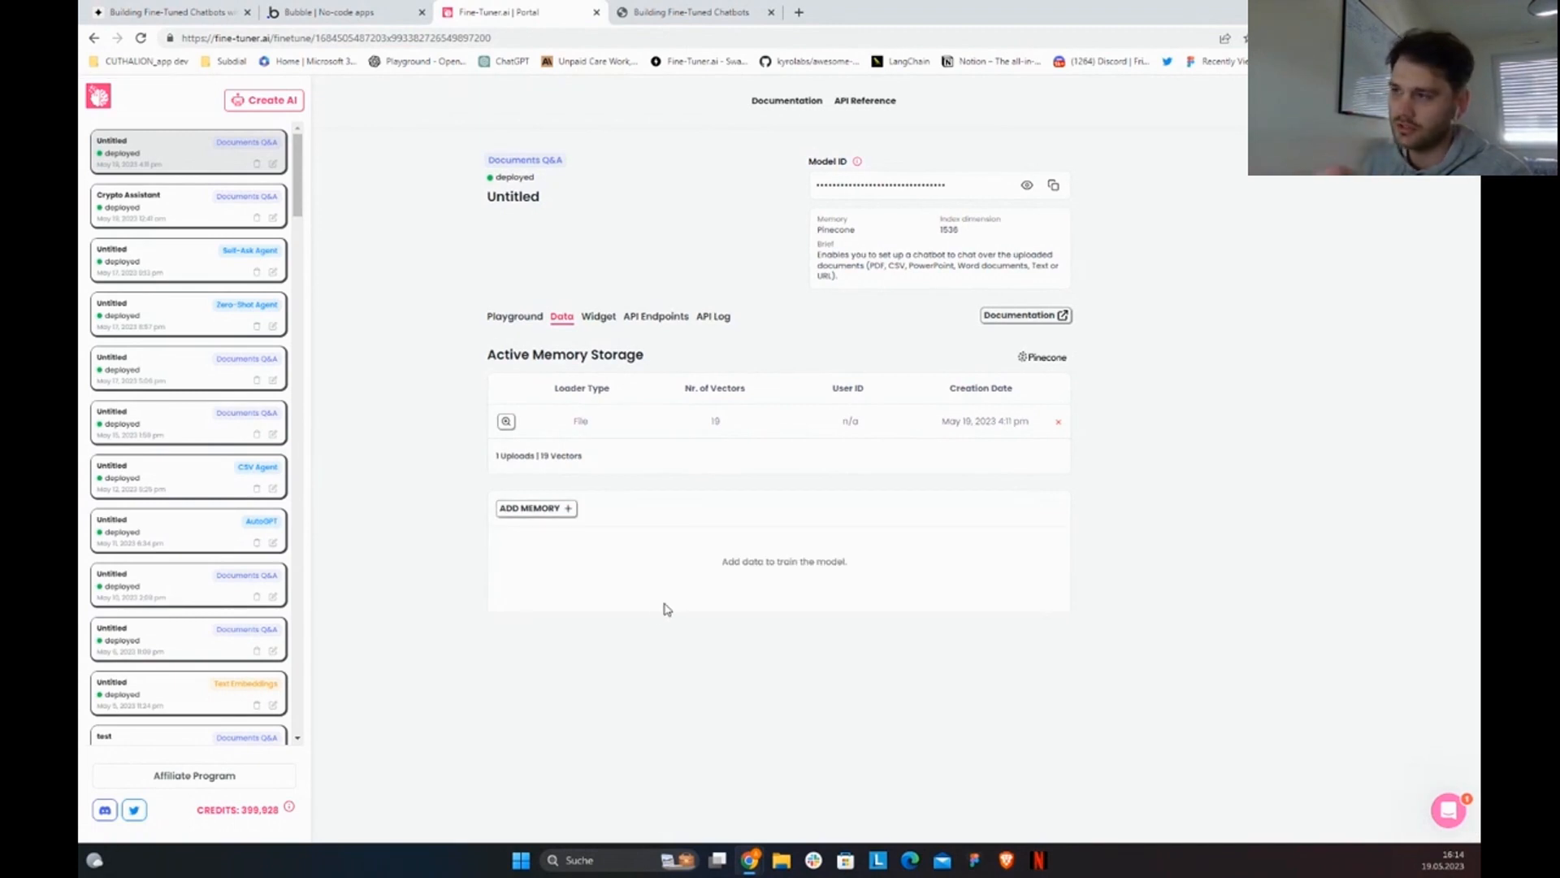
Step: Add a URL memory entry for bbc.com and submit it for vector generation
{"action": "left_click", "coordinate": [523, 512]}
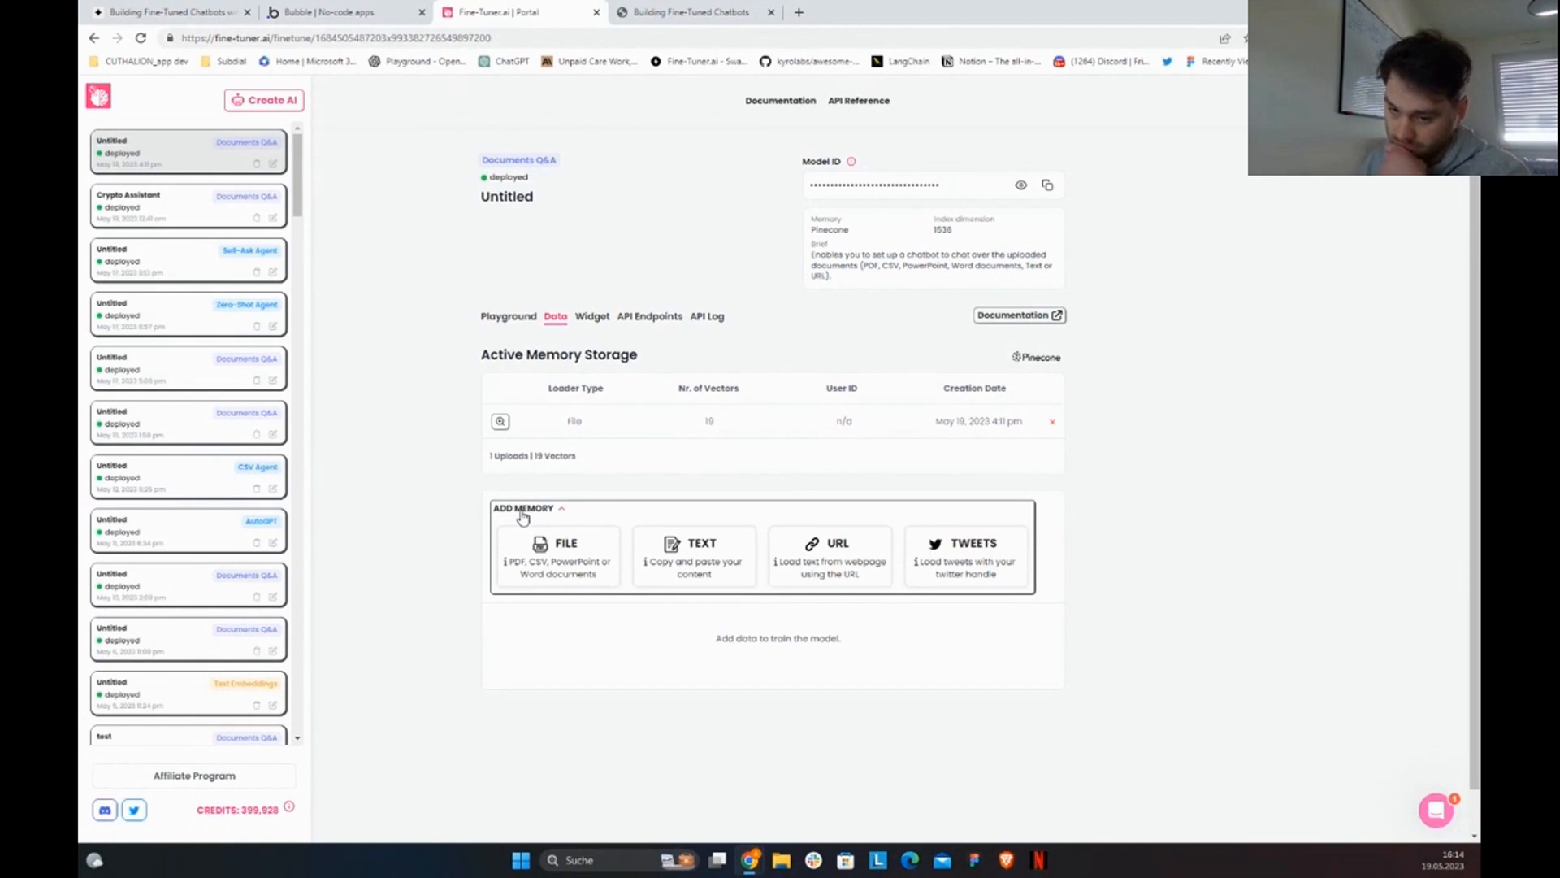
{"action": "left_click", "coordinate": [830, 553]}
{"action": "left_click", "coordinate": [580, 543]}
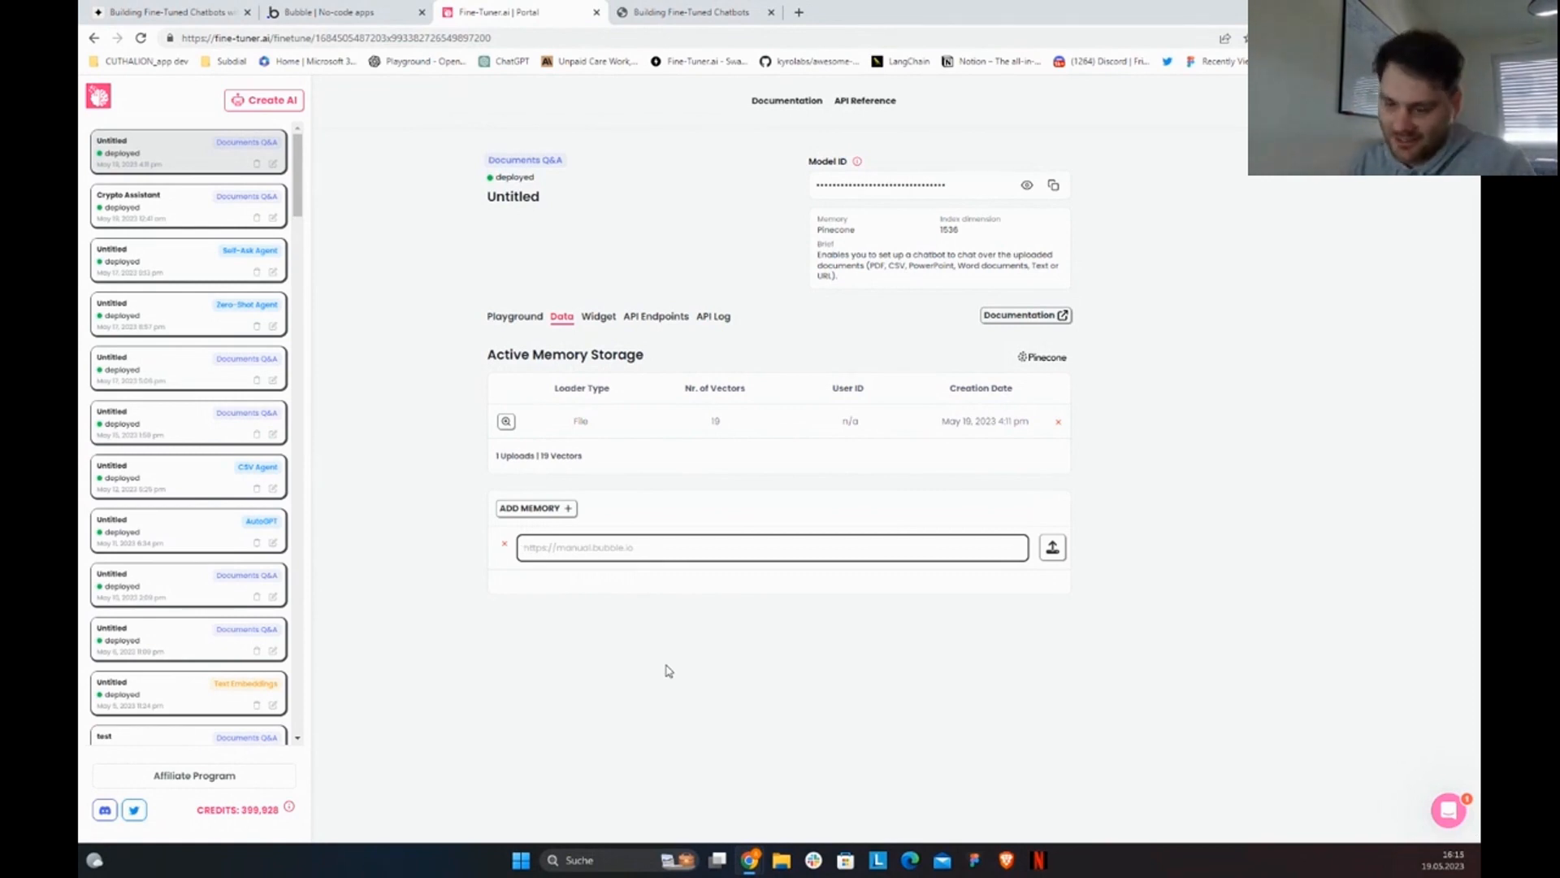
{"action": "type", "text": "man"}
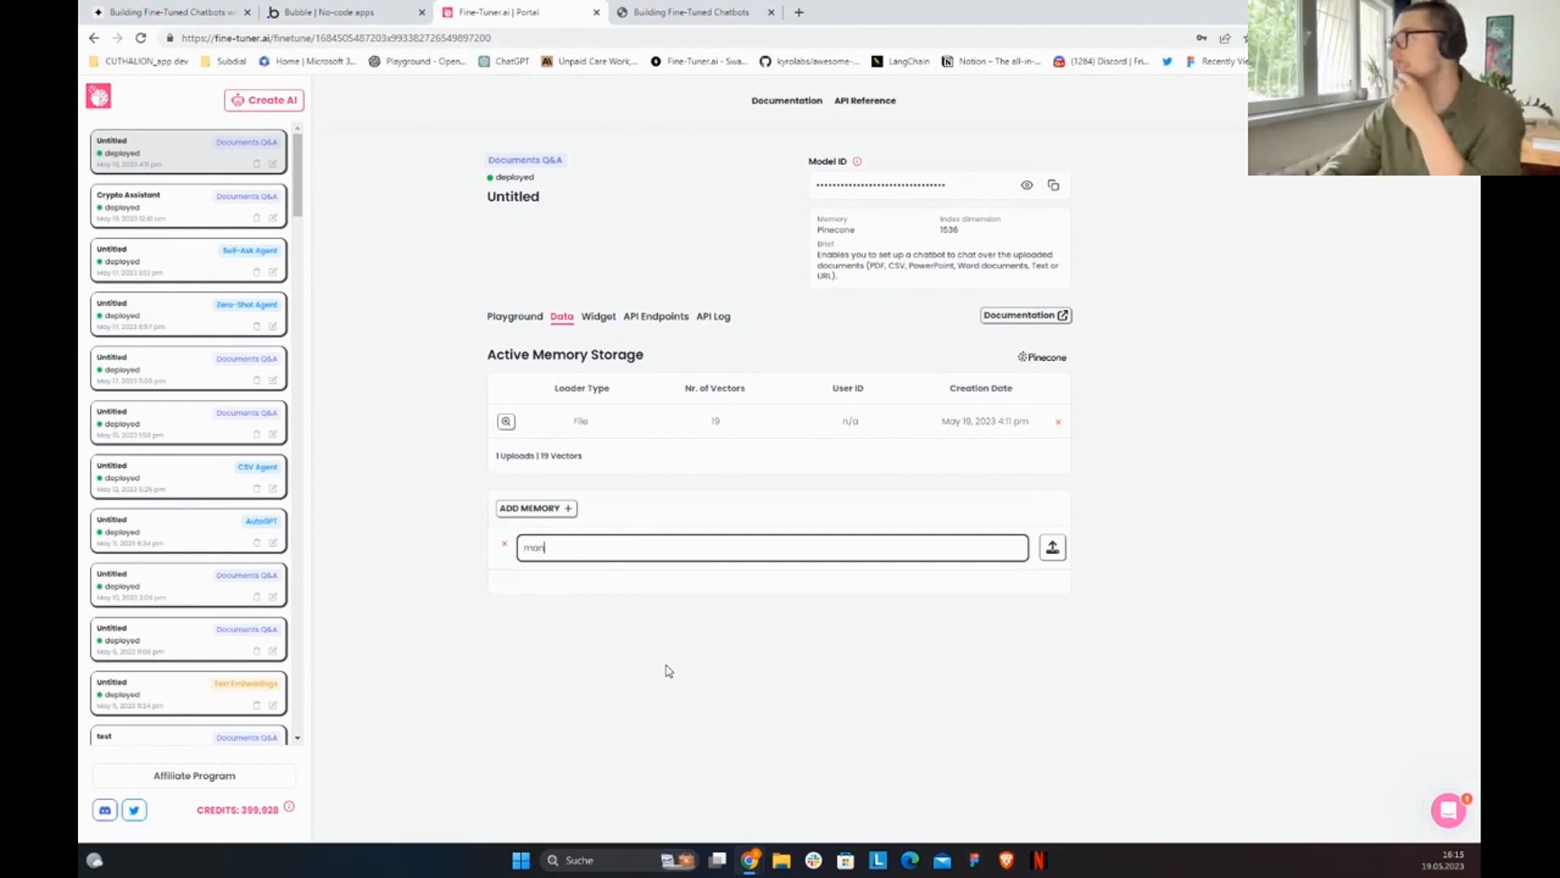
{"action": "type", "text": "ial"}
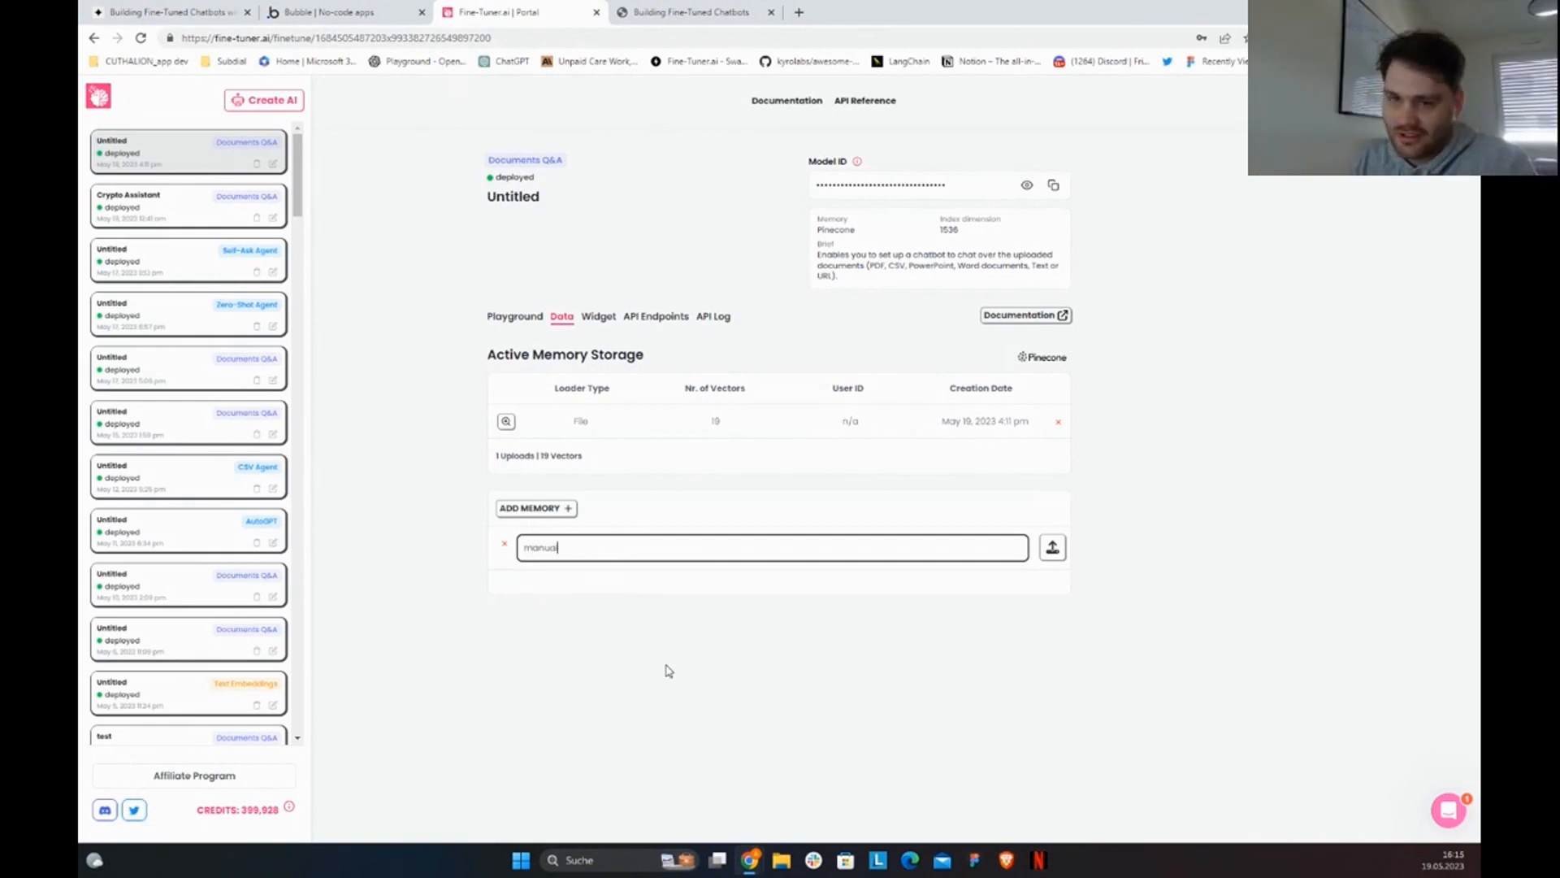
{"action": "type", "text": ".b"}
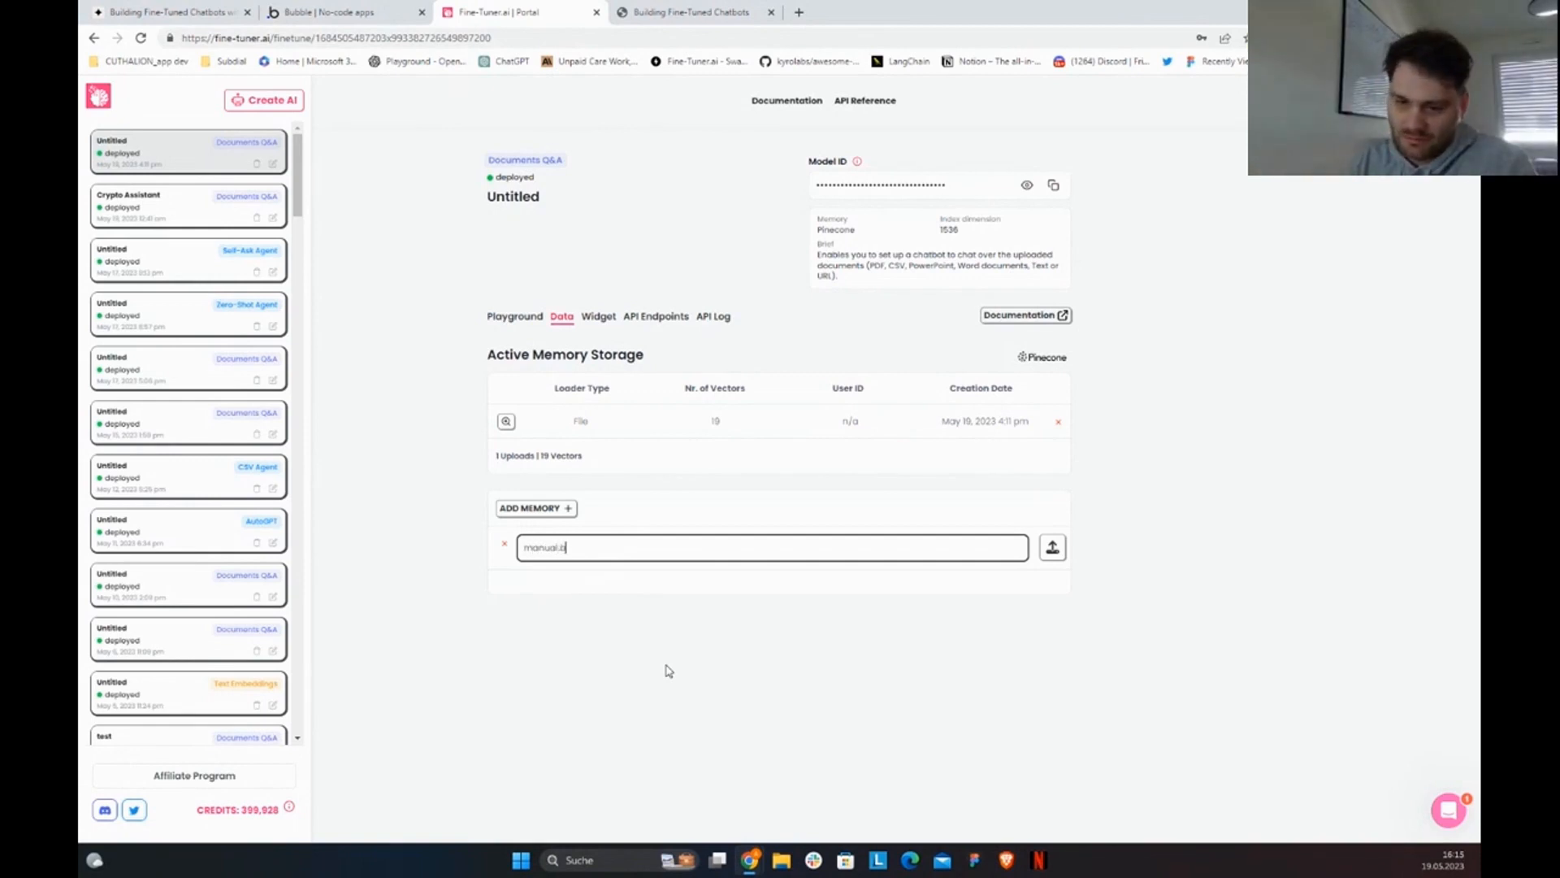
{"action": "key", "text": "ctrl+a"}
{"action": "type", "text": "bbc.com"}
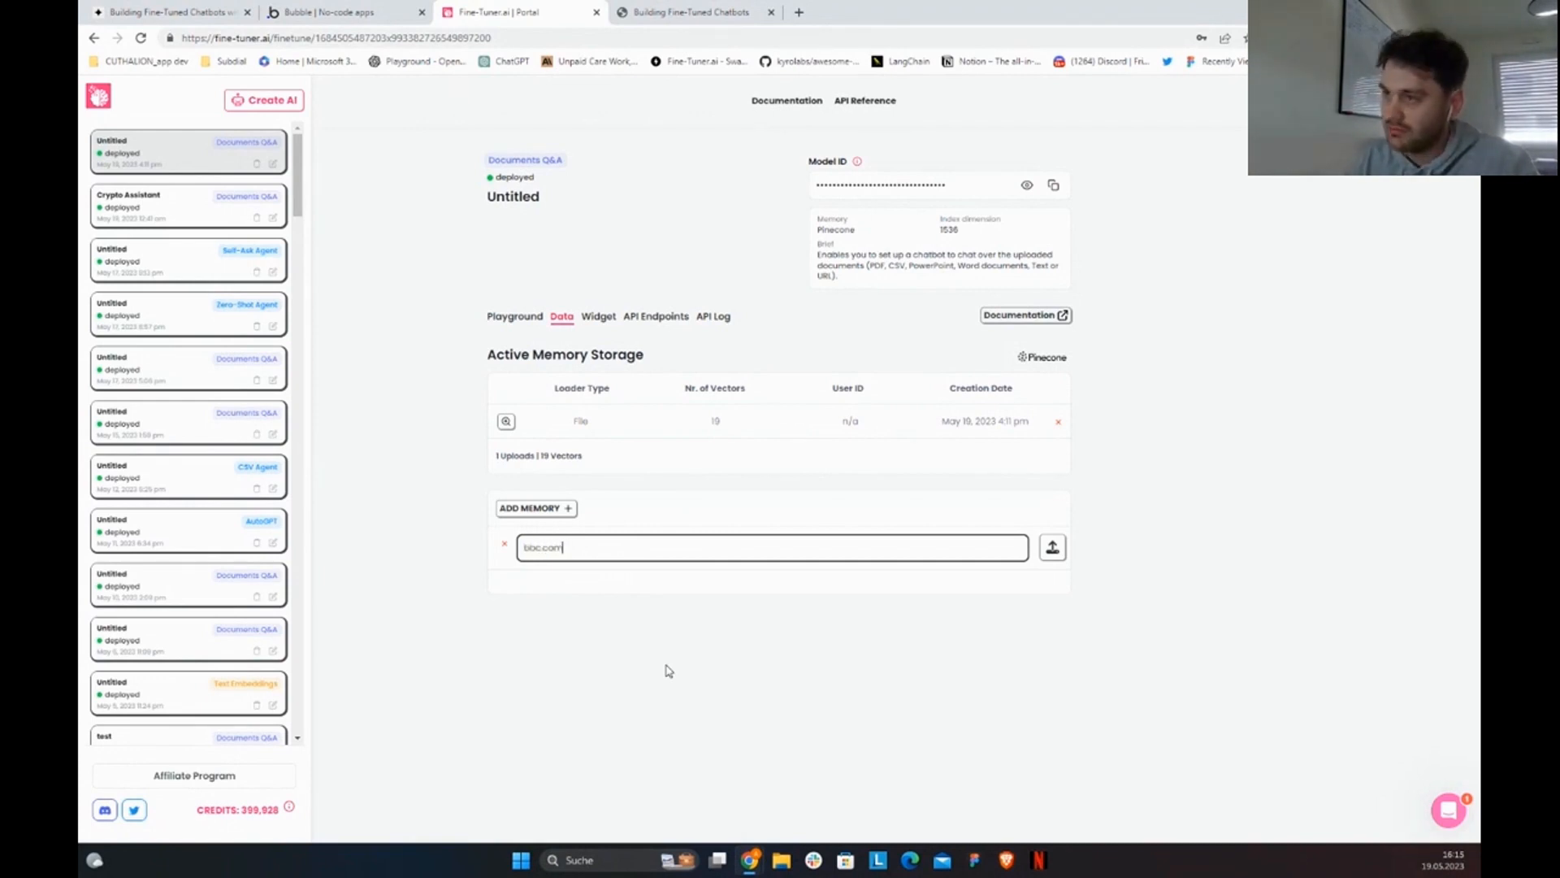
{"action": "left_click", "coordinate": [1050, 550]}
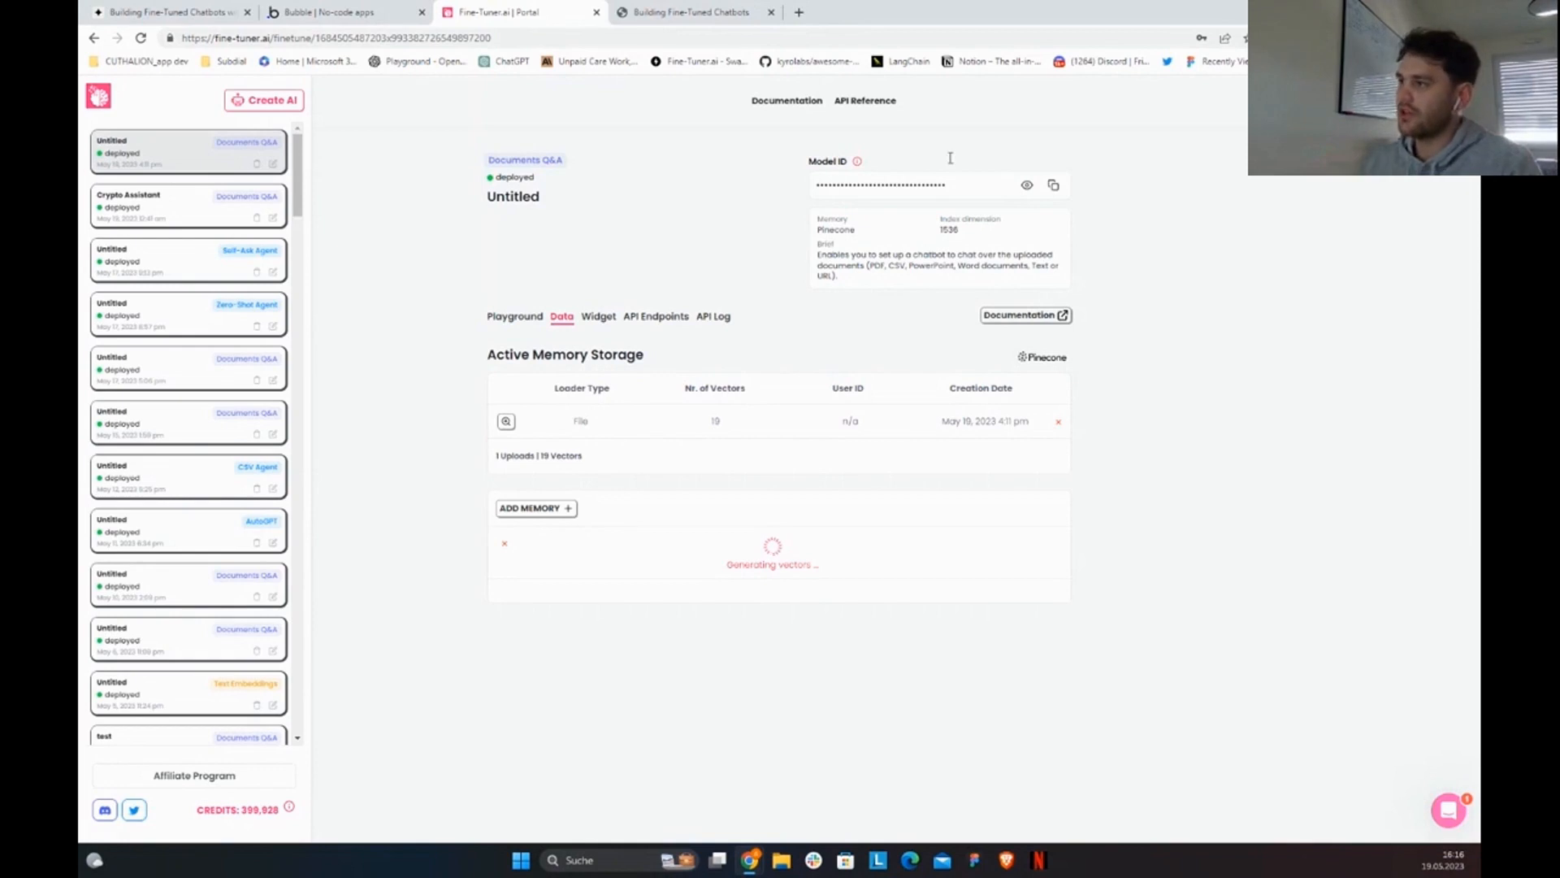
Step: Add another URL memory entry for manual.bubble.io and submit it for vector generation
{"action": "left_click", "coordinate": [546, 509]}
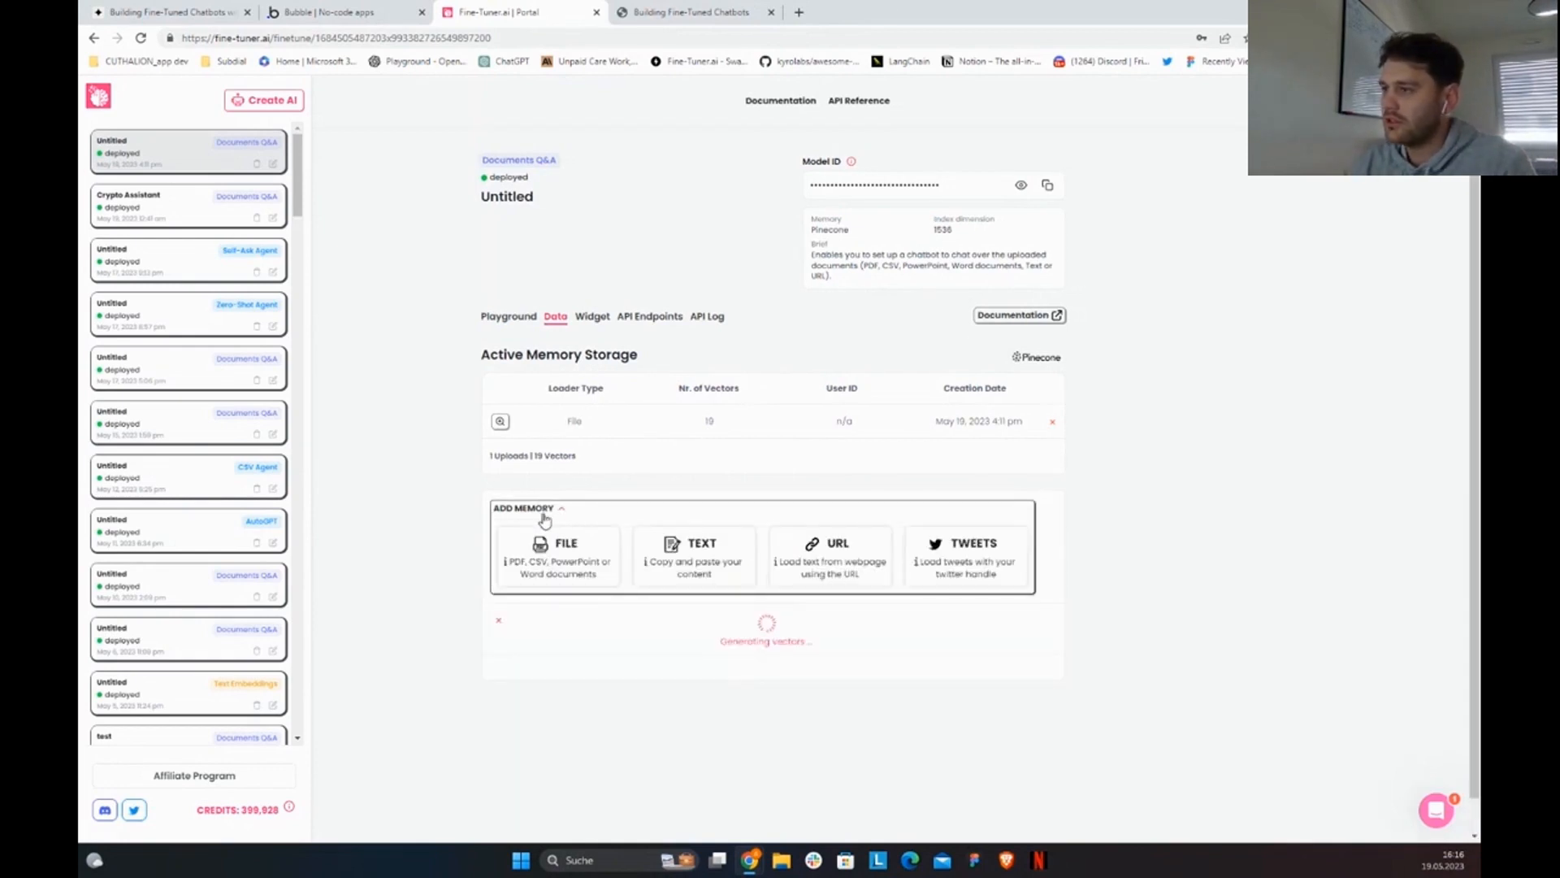
{"action": "left_click", "coordinate": [837, 578]}
{"action": "left_click", "coordinate": [723, 597]}
{"action": "type", "text": "manual"}
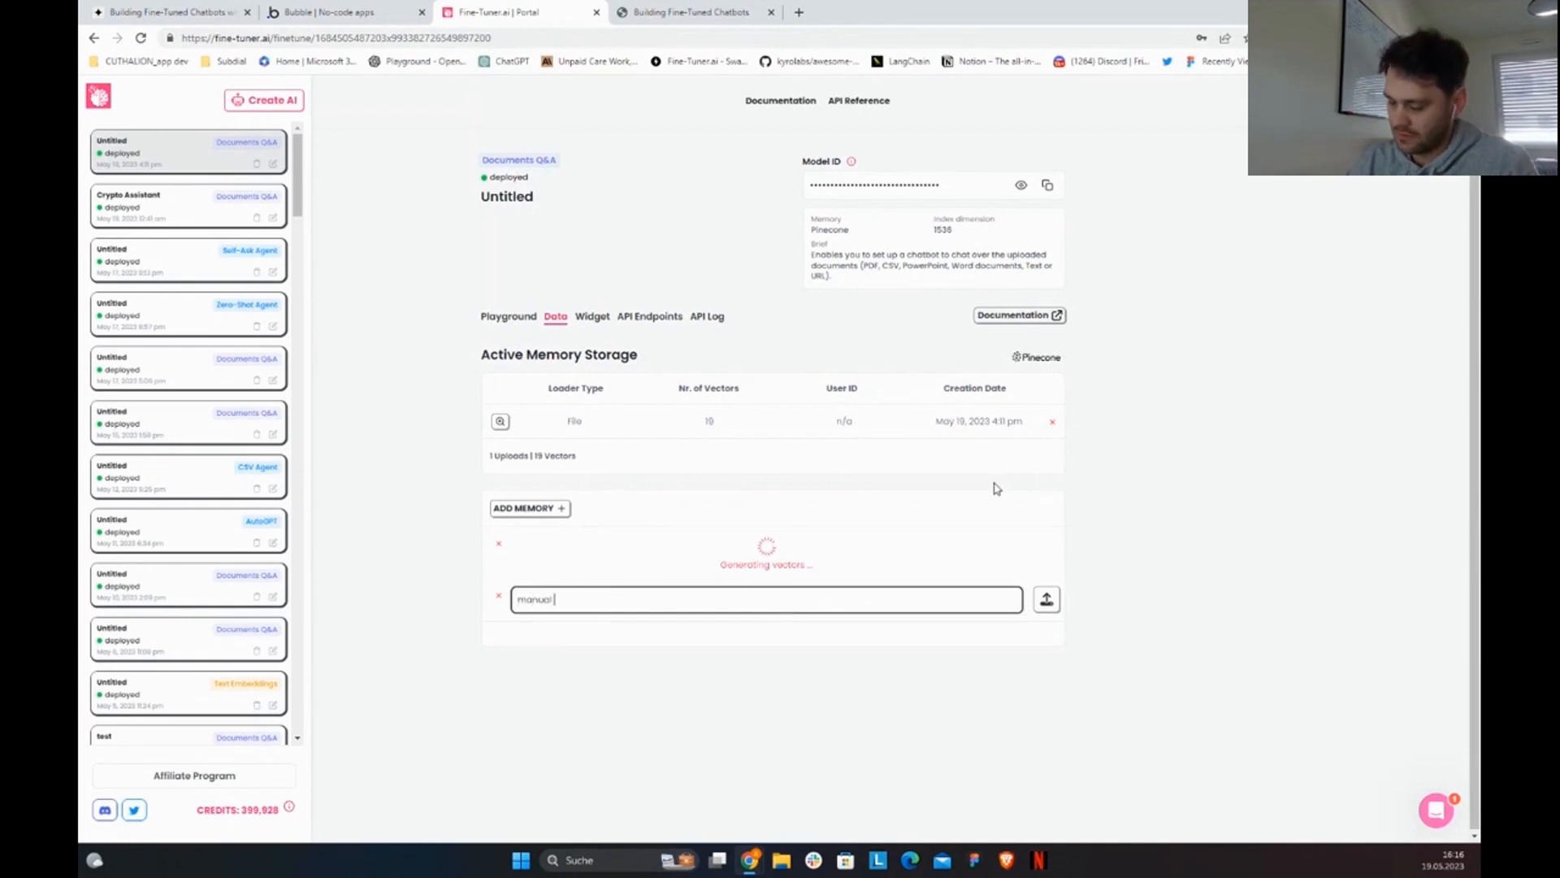
{"action": "type", "text": ".bubble"}
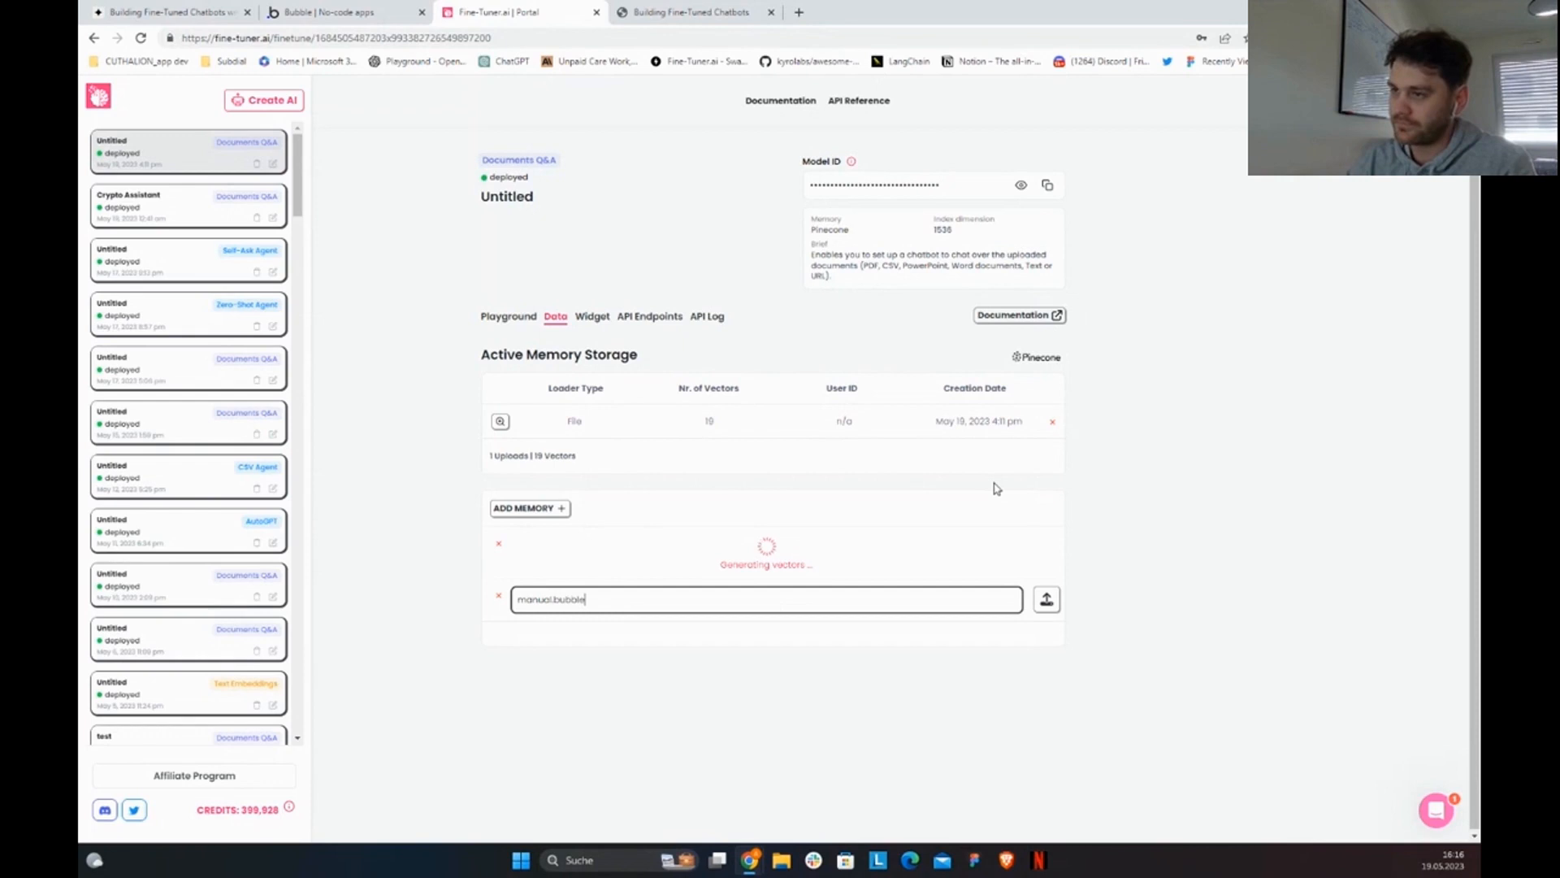
{"action": "type", "text": ".io"}
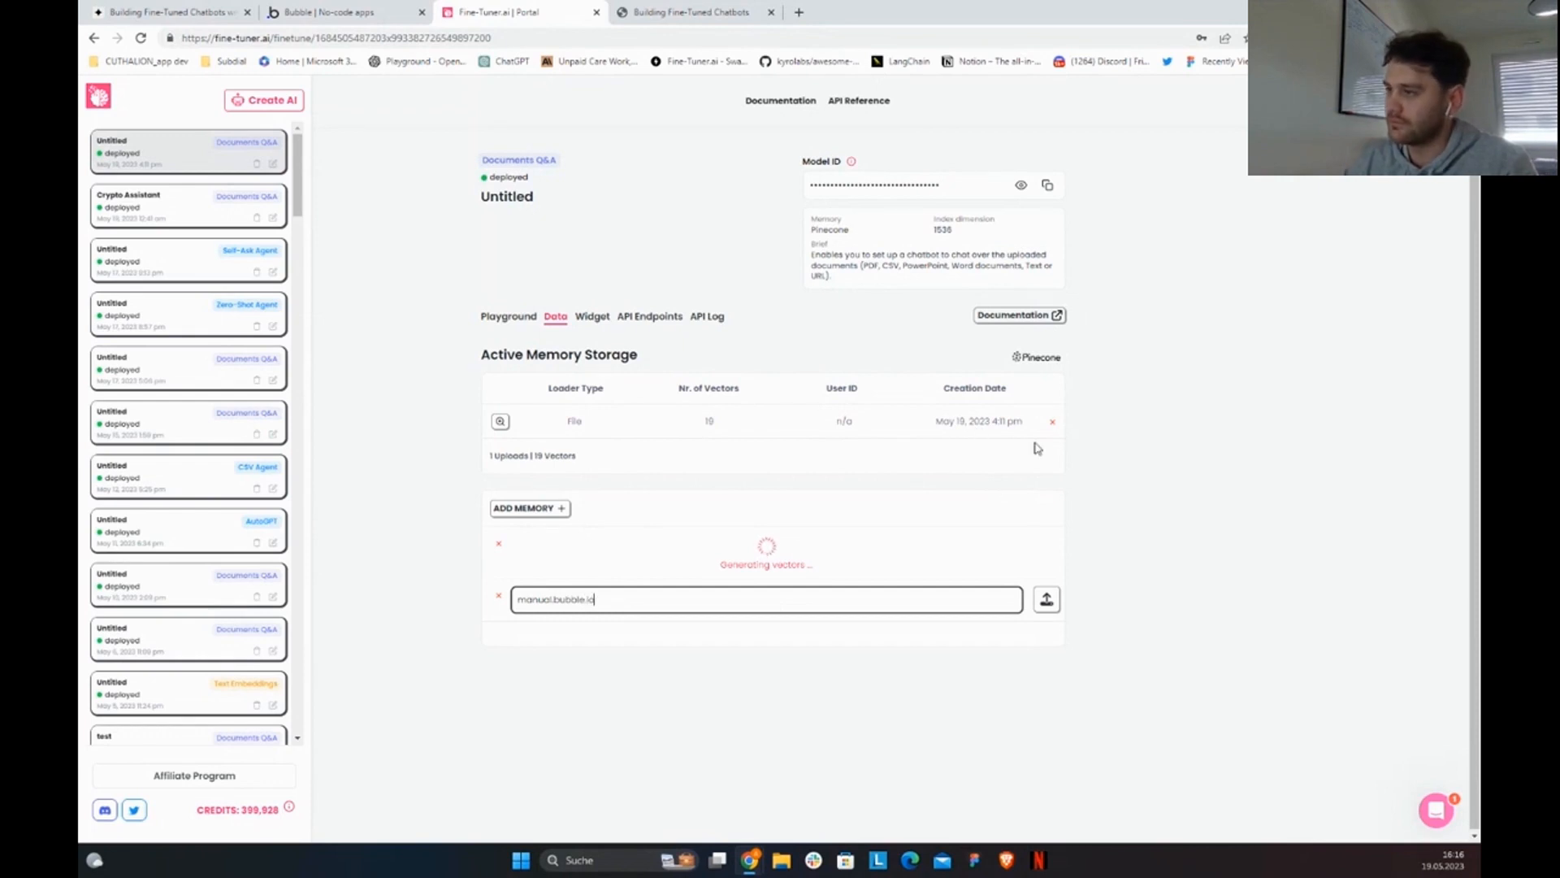
{"action": "left_click", "coordinate": [1046, 600]}
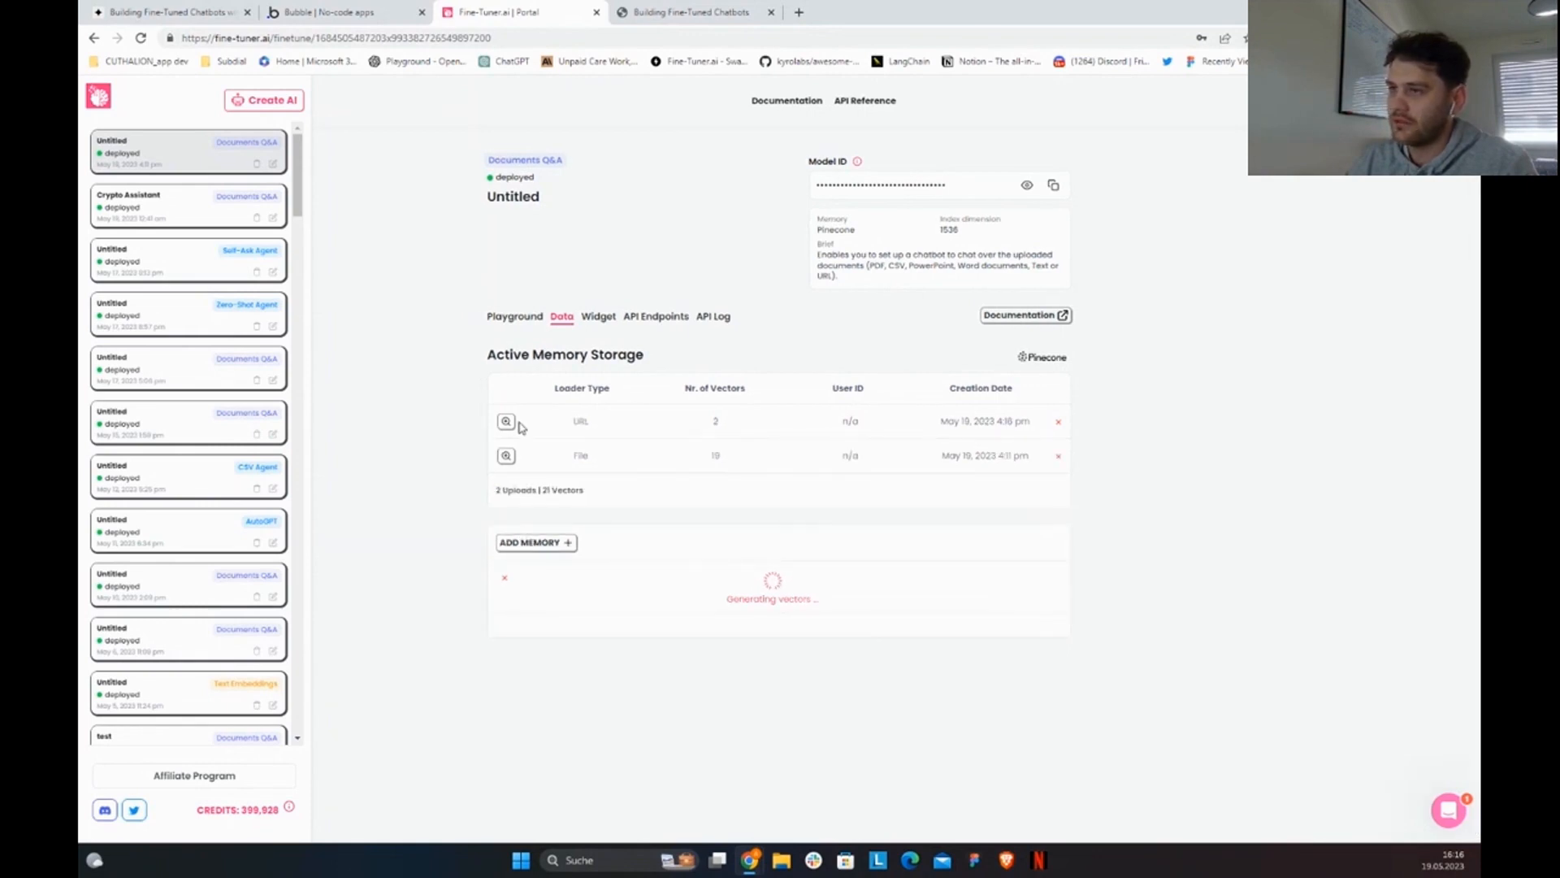
Step: Inspect the stored vector text of the manual.bubble.io URL entry in the chatbot's active memory
{"action": "left_click", "coordinate": [506, 422]}
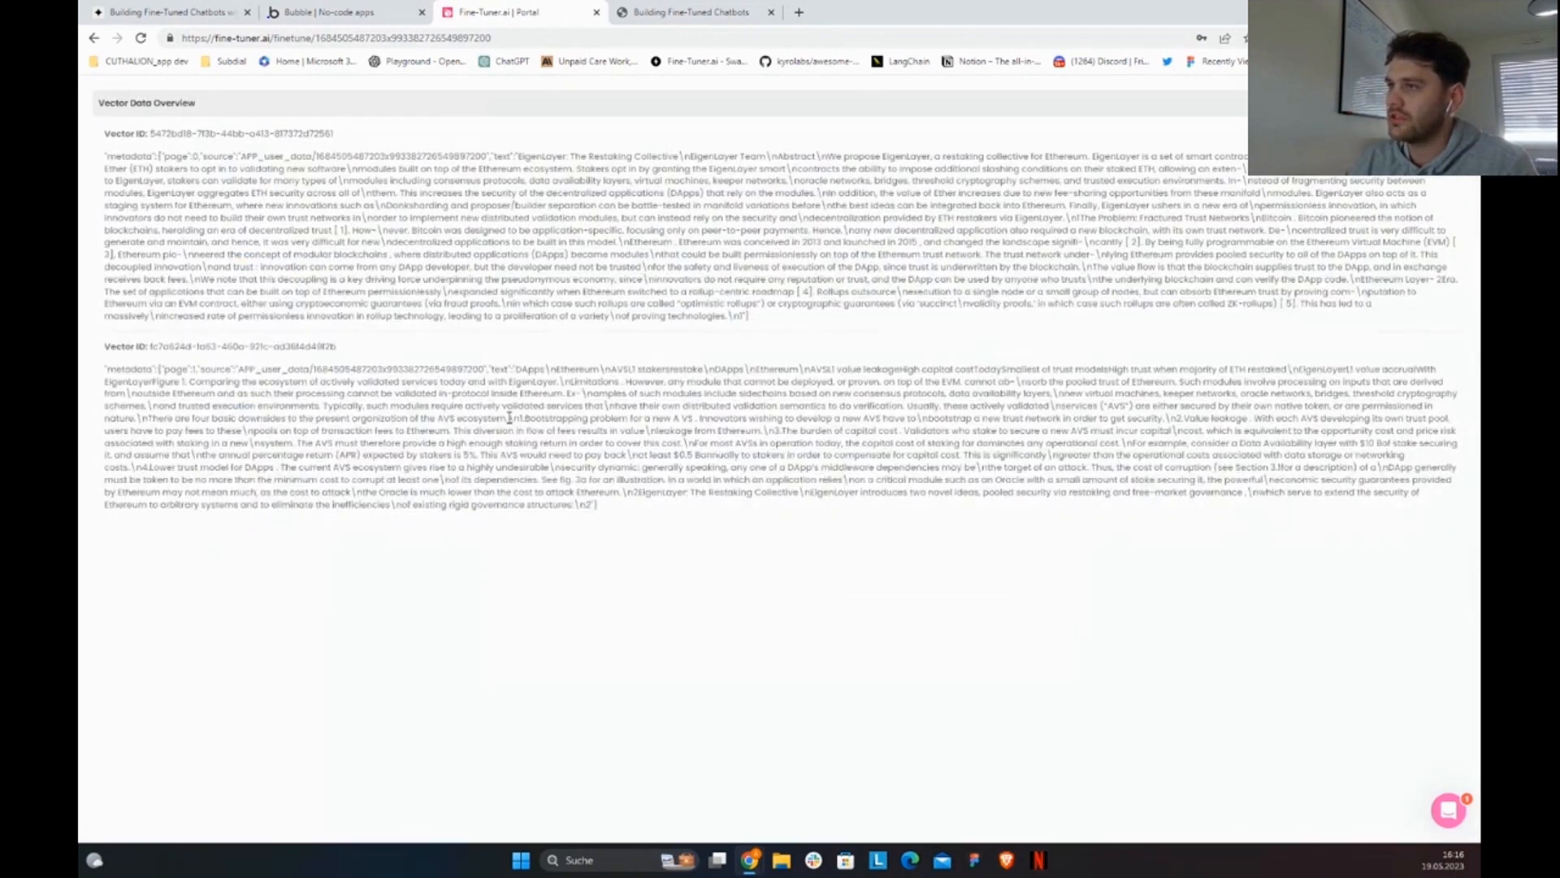
{"action": "double_click", "coordinate": [705, 269]}
{"action": "left_click", "coordinate": [705, 270]}
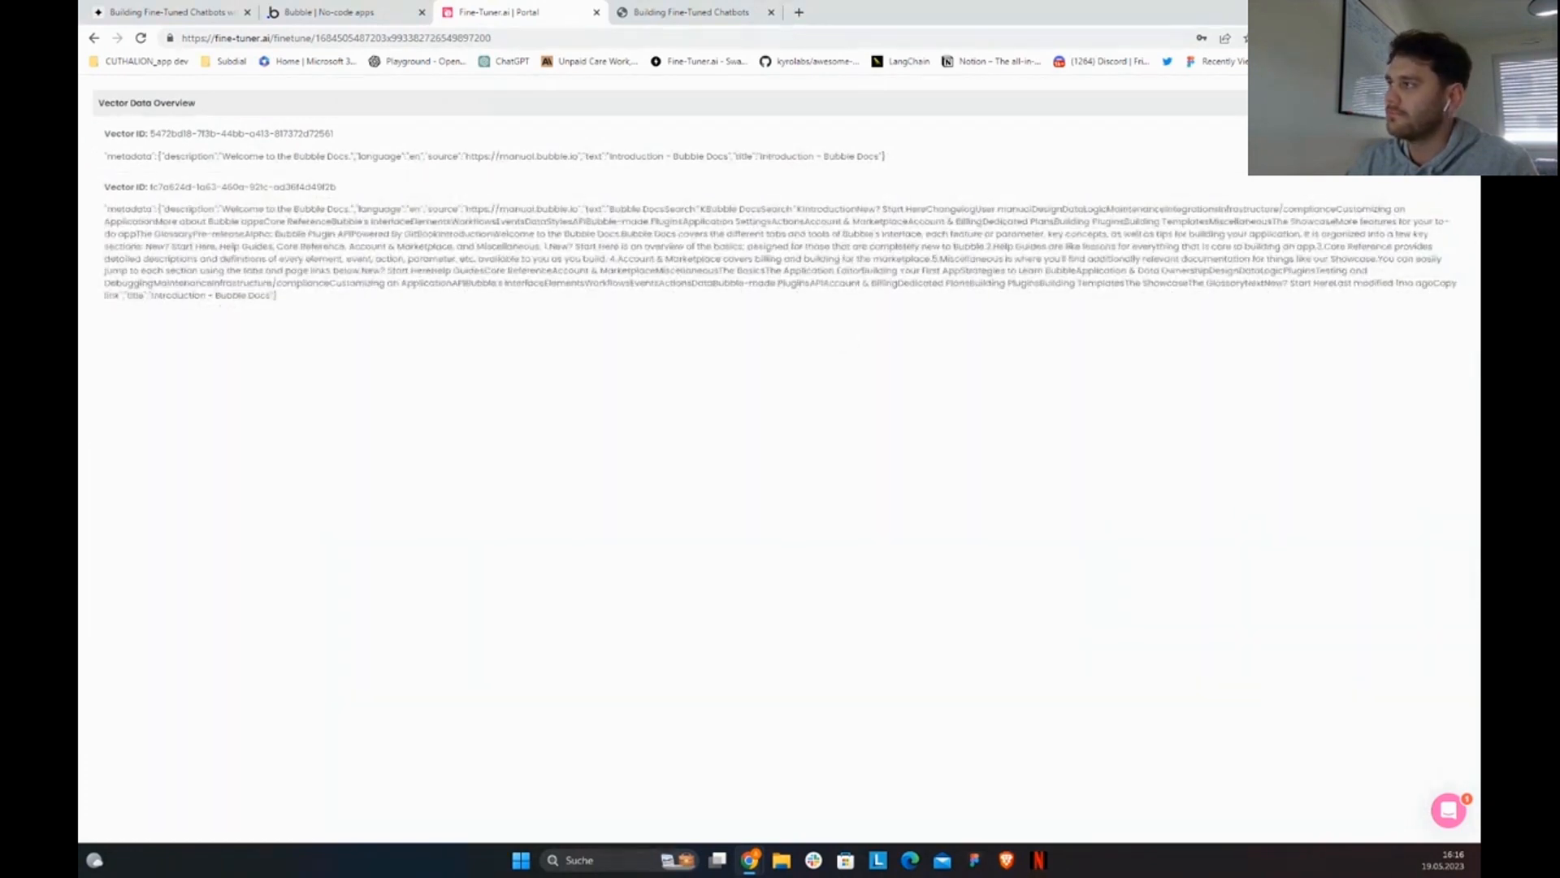
{"action": "key", "text": "Escape"}
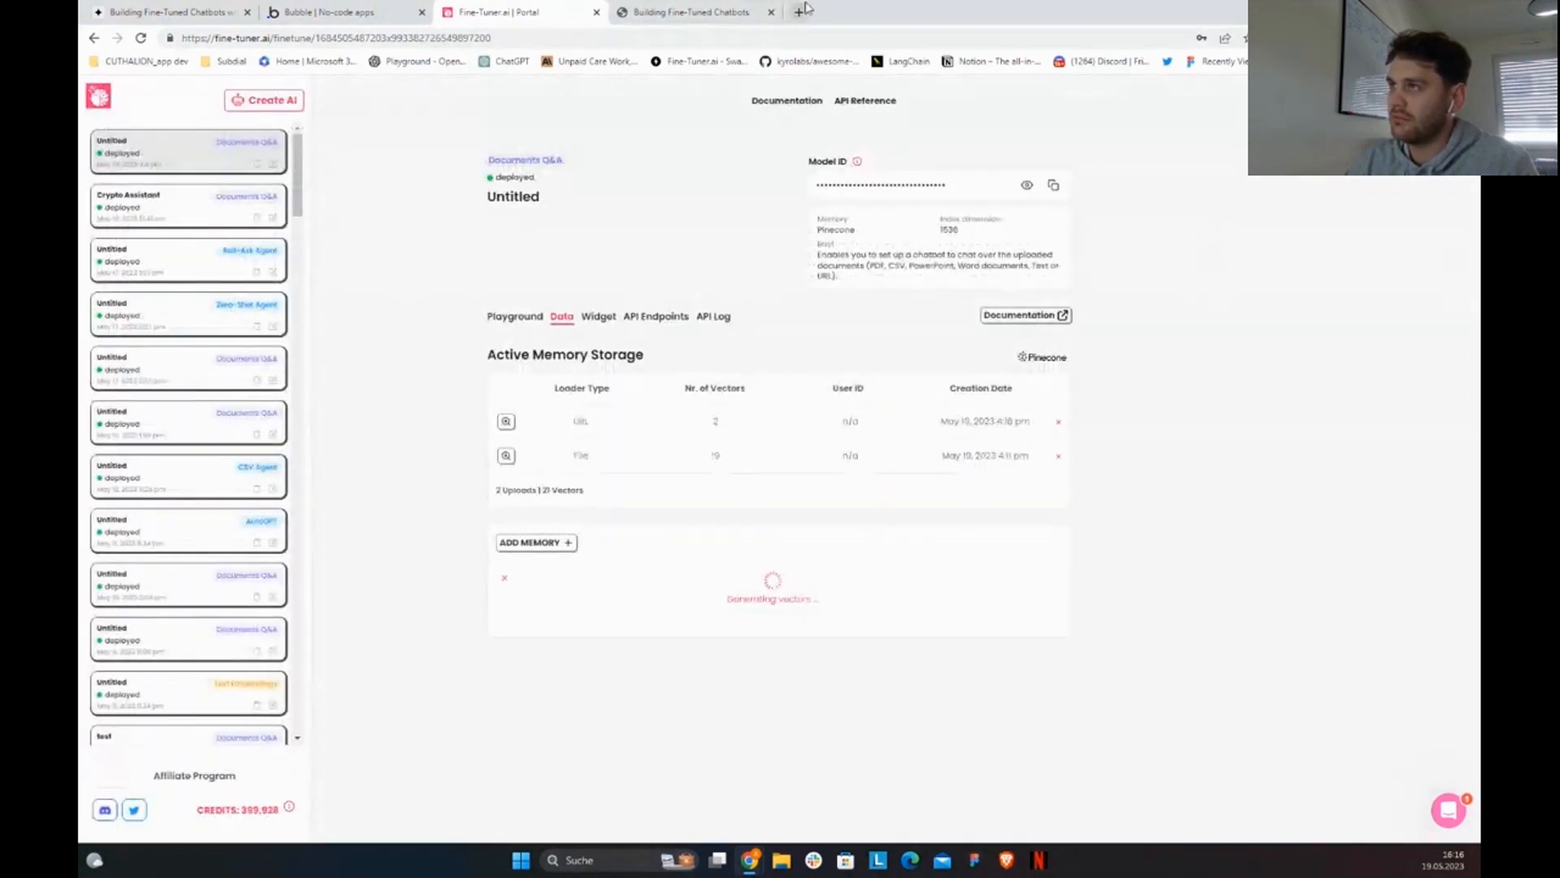
Step: Open bbc.com in a separate browser page, look through the homepage content, and close it to return to the chatbot's data
{"action": "left_click", "coordinate": [803, 10]}
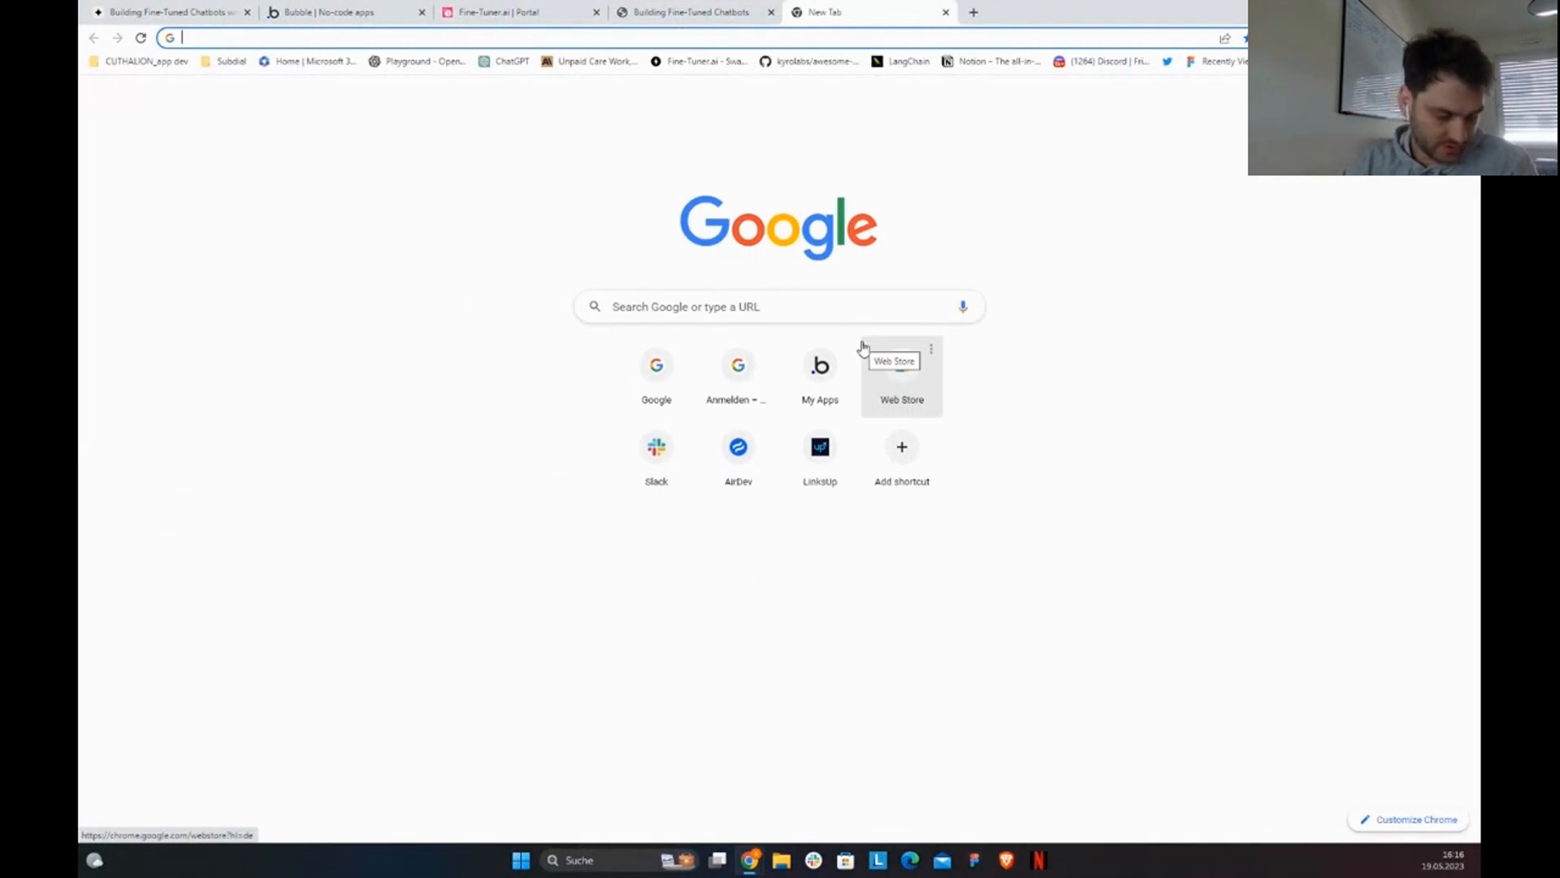
{"action": "type", "text": "bbc.com"}
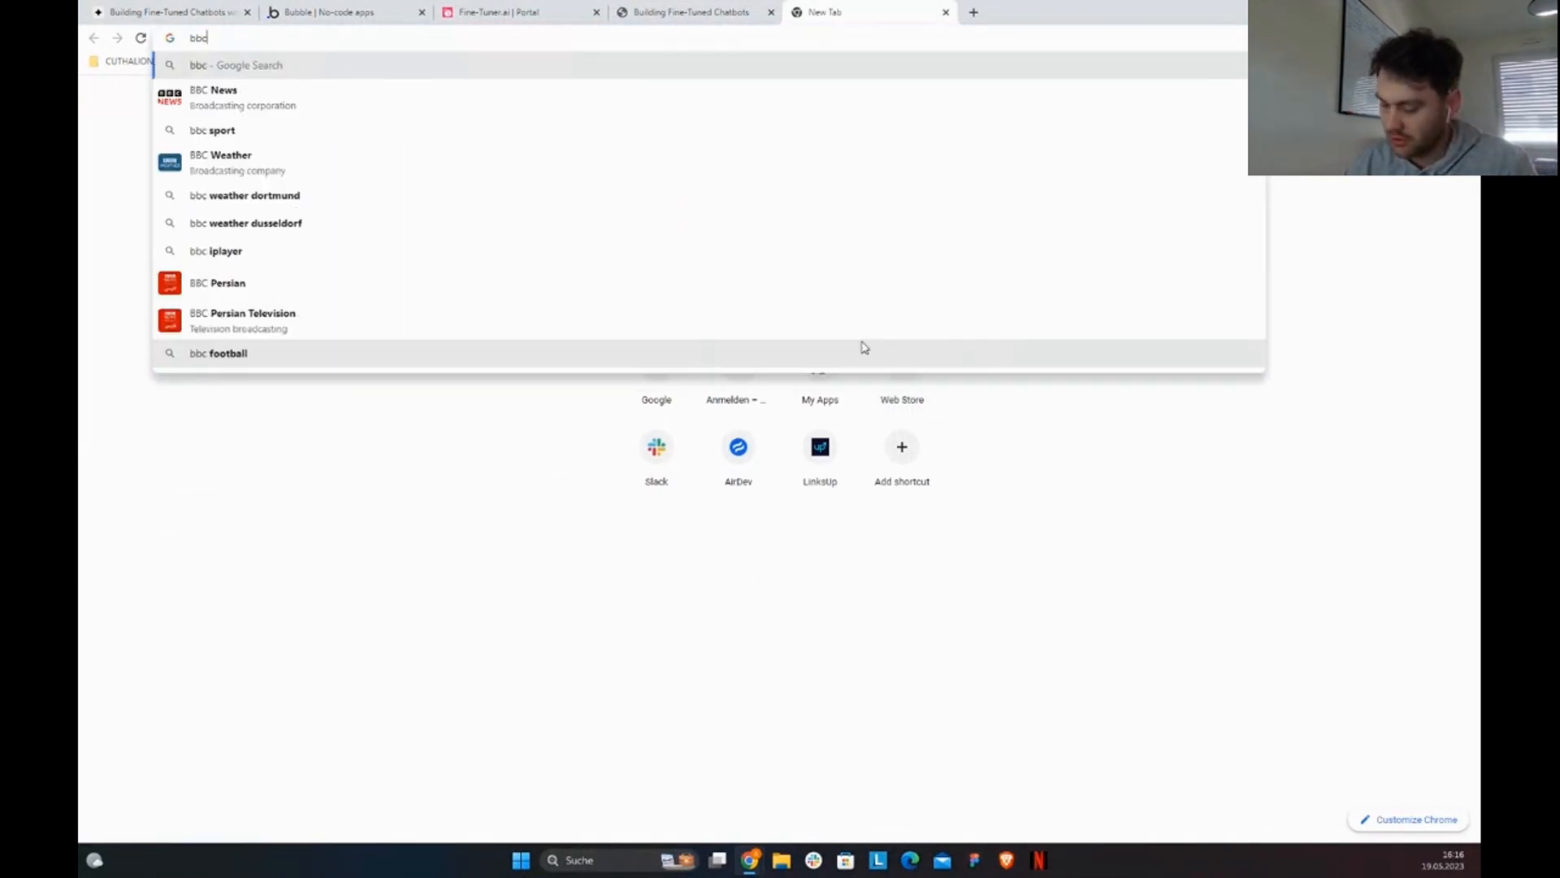
{"action": "key", "text": "Return"}
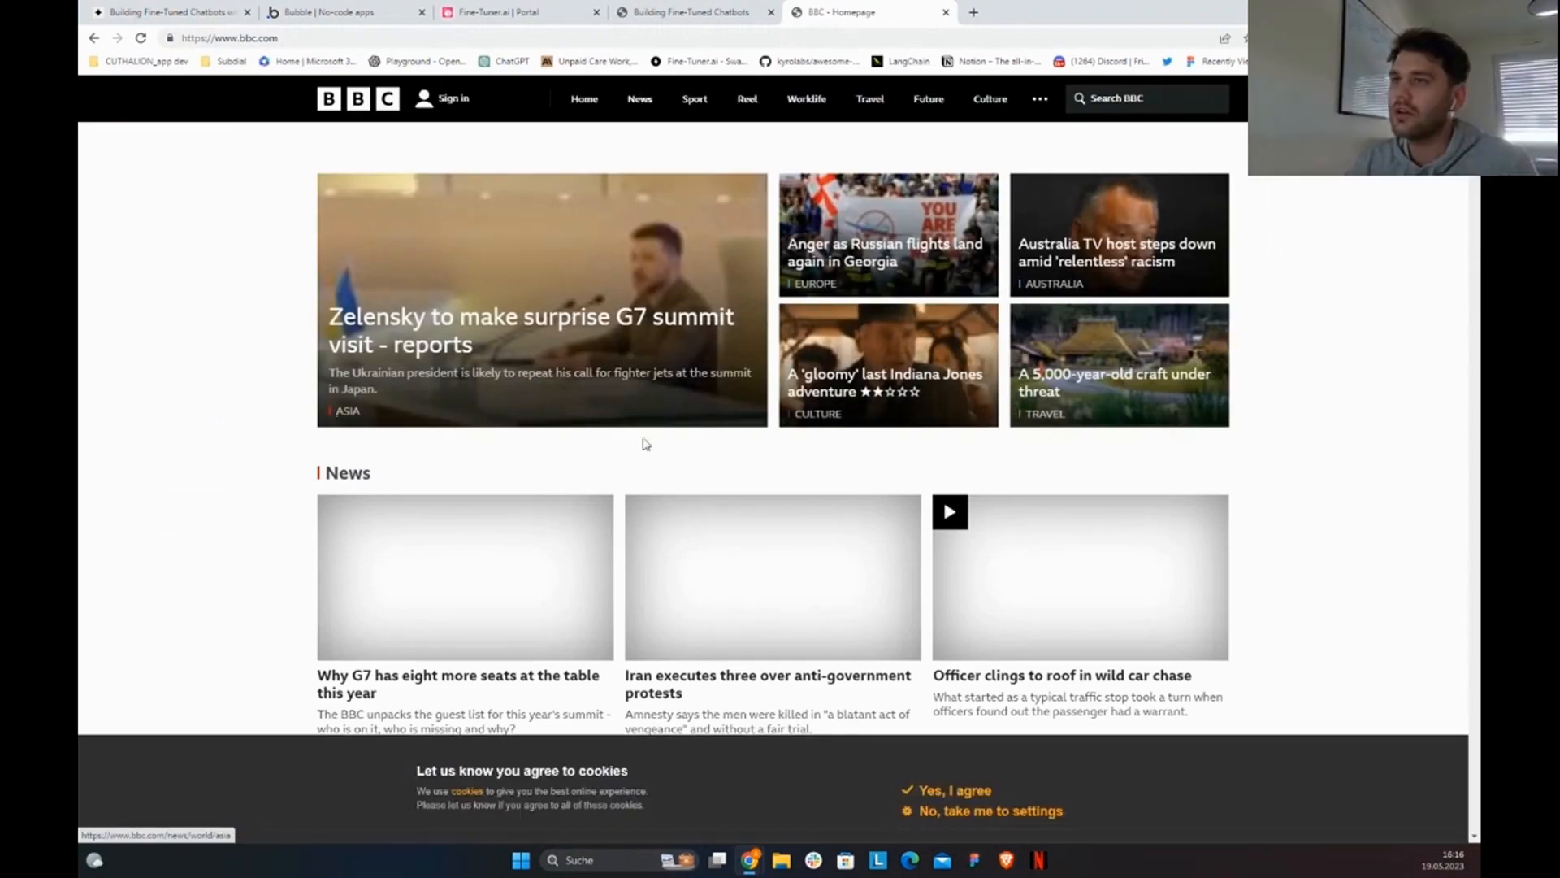
{"action": "scroll", "coordinate": [641, 442], "scroll_direction": "down", "scroll_amount": 10}
{"action": "key", "text": "ctrl+shift+Tab"}
{"action": "key", "text": "ctrl+shift+Tab"}
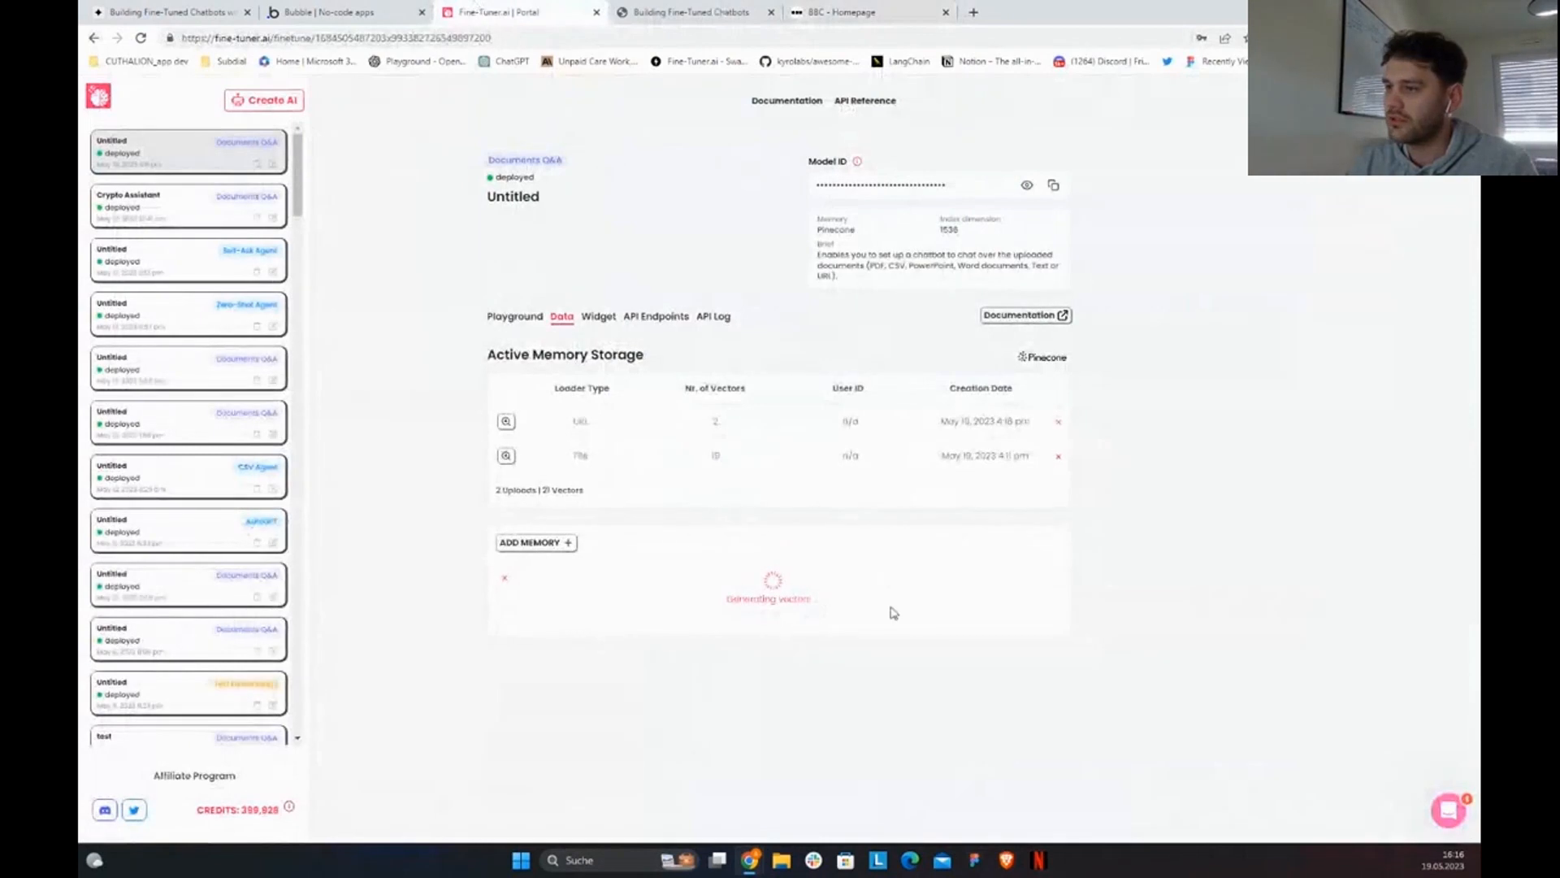
{"action": "left_click", "coordinate": [894, 12]}
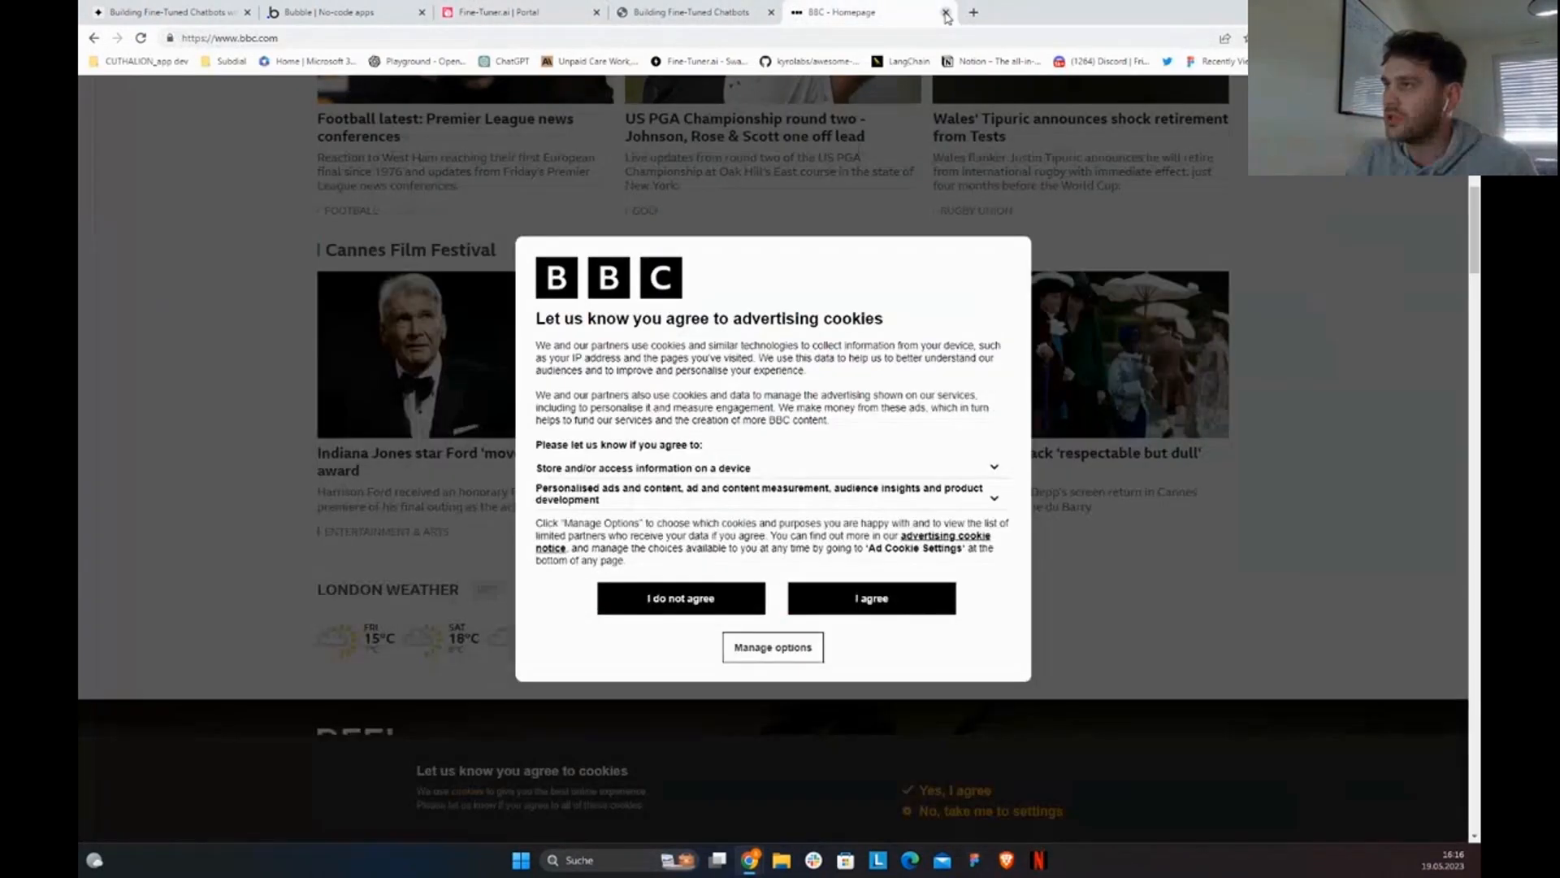
{"action": "left_click", "coordinate": [945, 12]}
{"action": "key", "text": "ctrl+shift+Tab"}
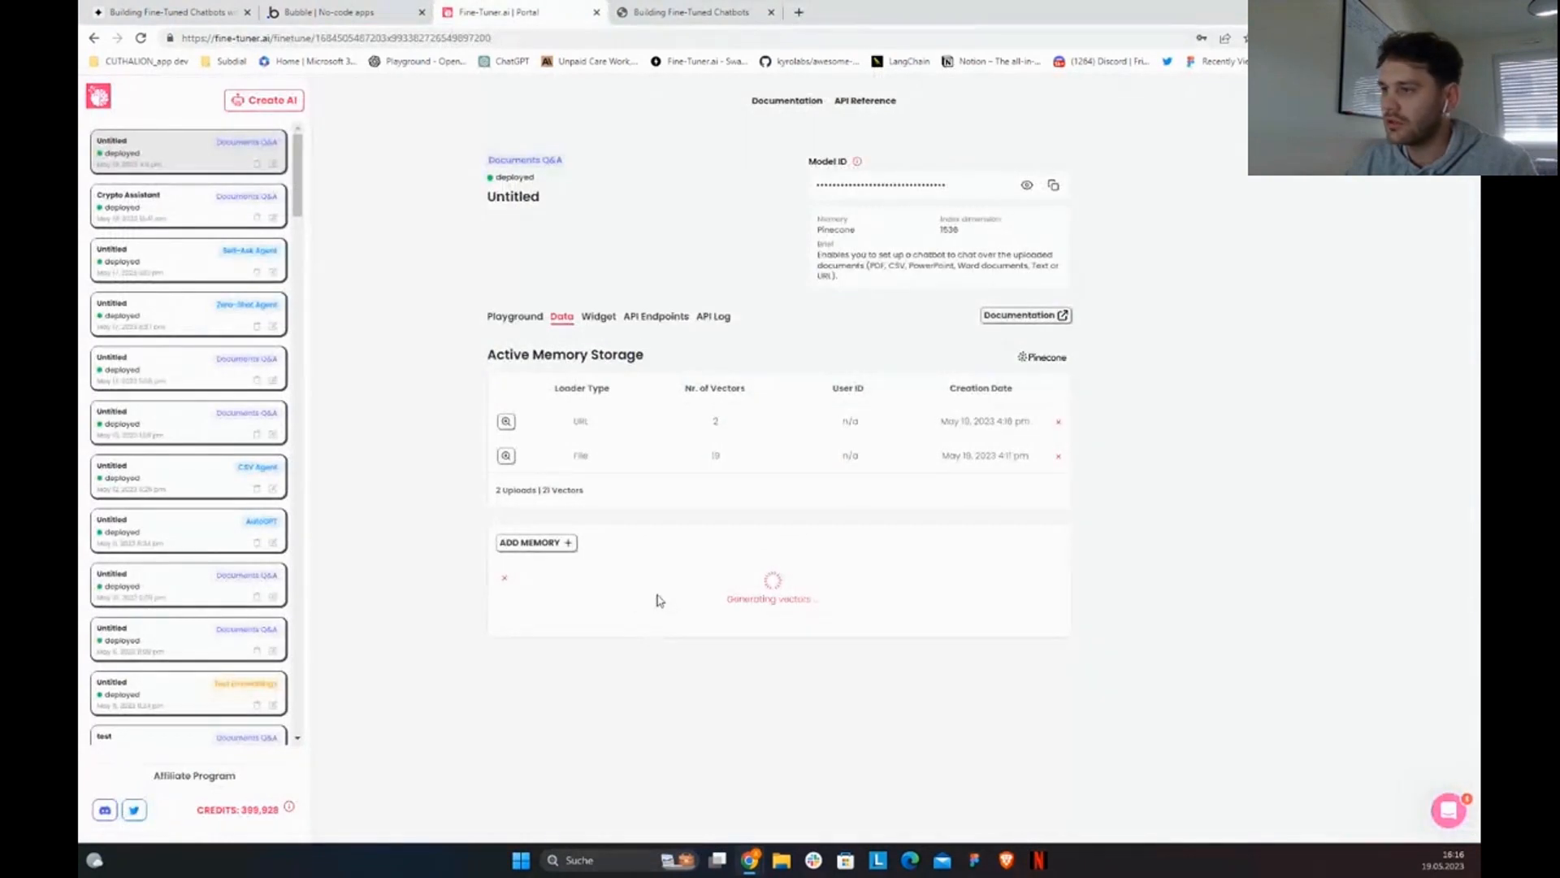
Step: Remove the memory entry that is still generating vectors and revisit the Data Ingestion - Under the Hood slide
{"action": "left_click", "coordinate": [504, 578]}
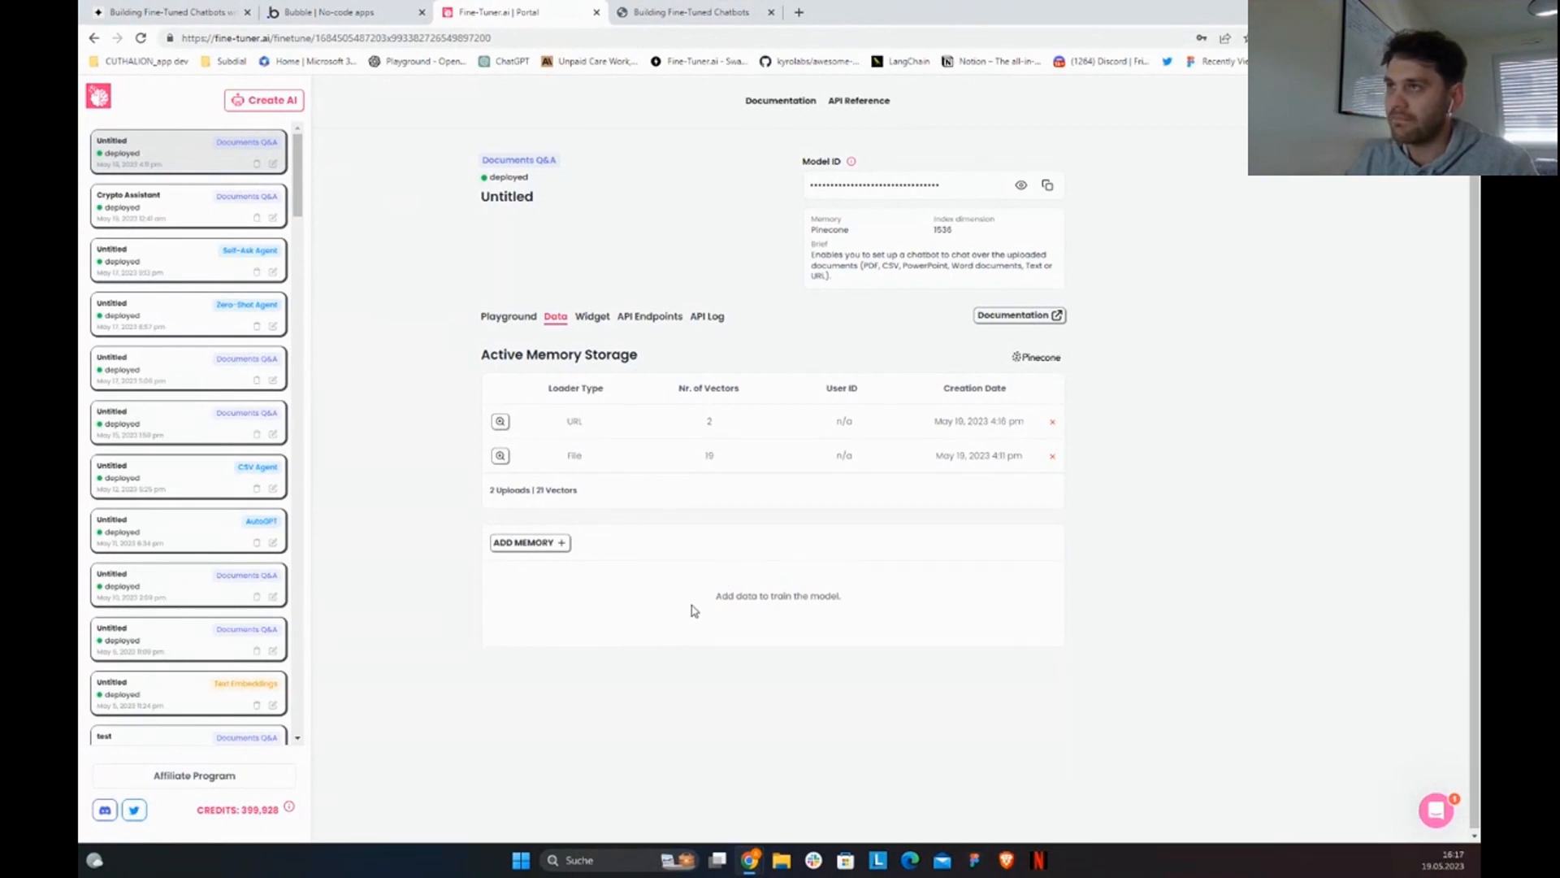
{"action": "left_click", "coordinate": [675, 24]}
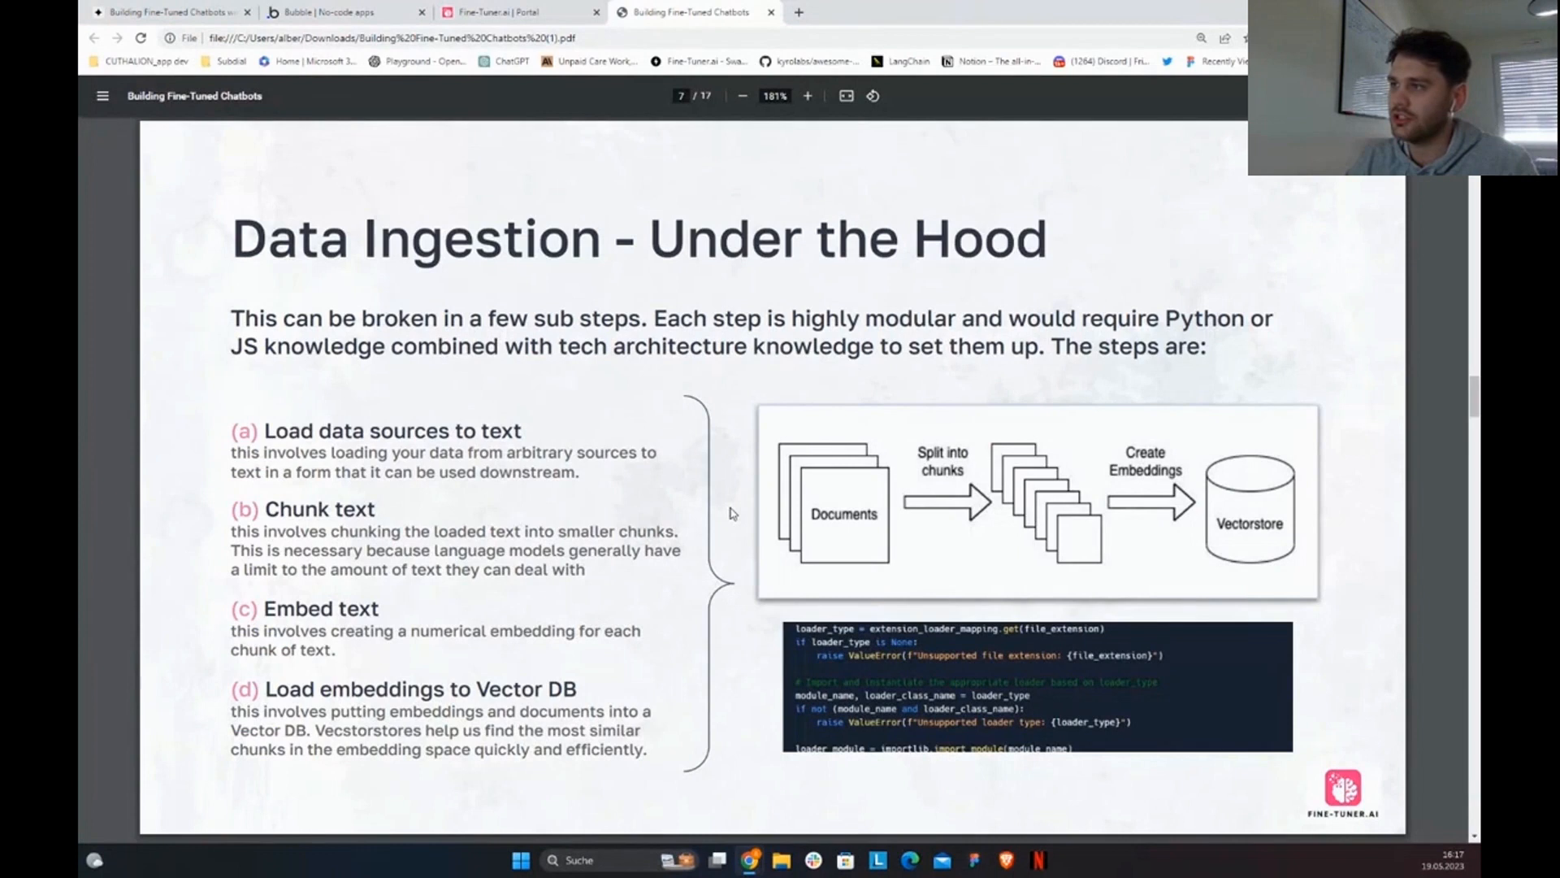
{"action": "left_click", "coordinate": [568, 10]}
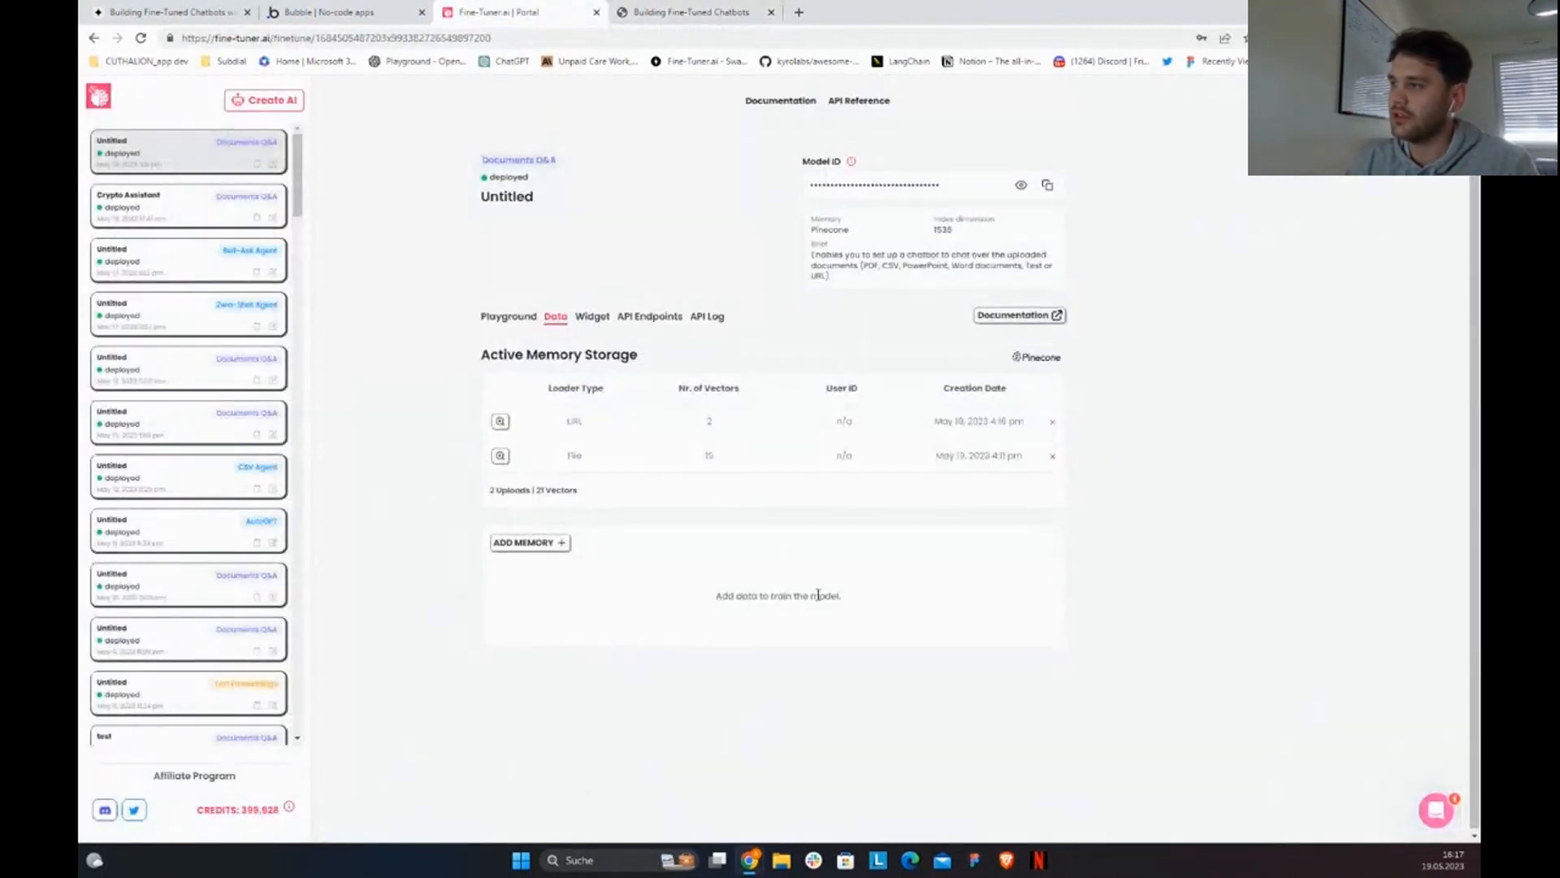
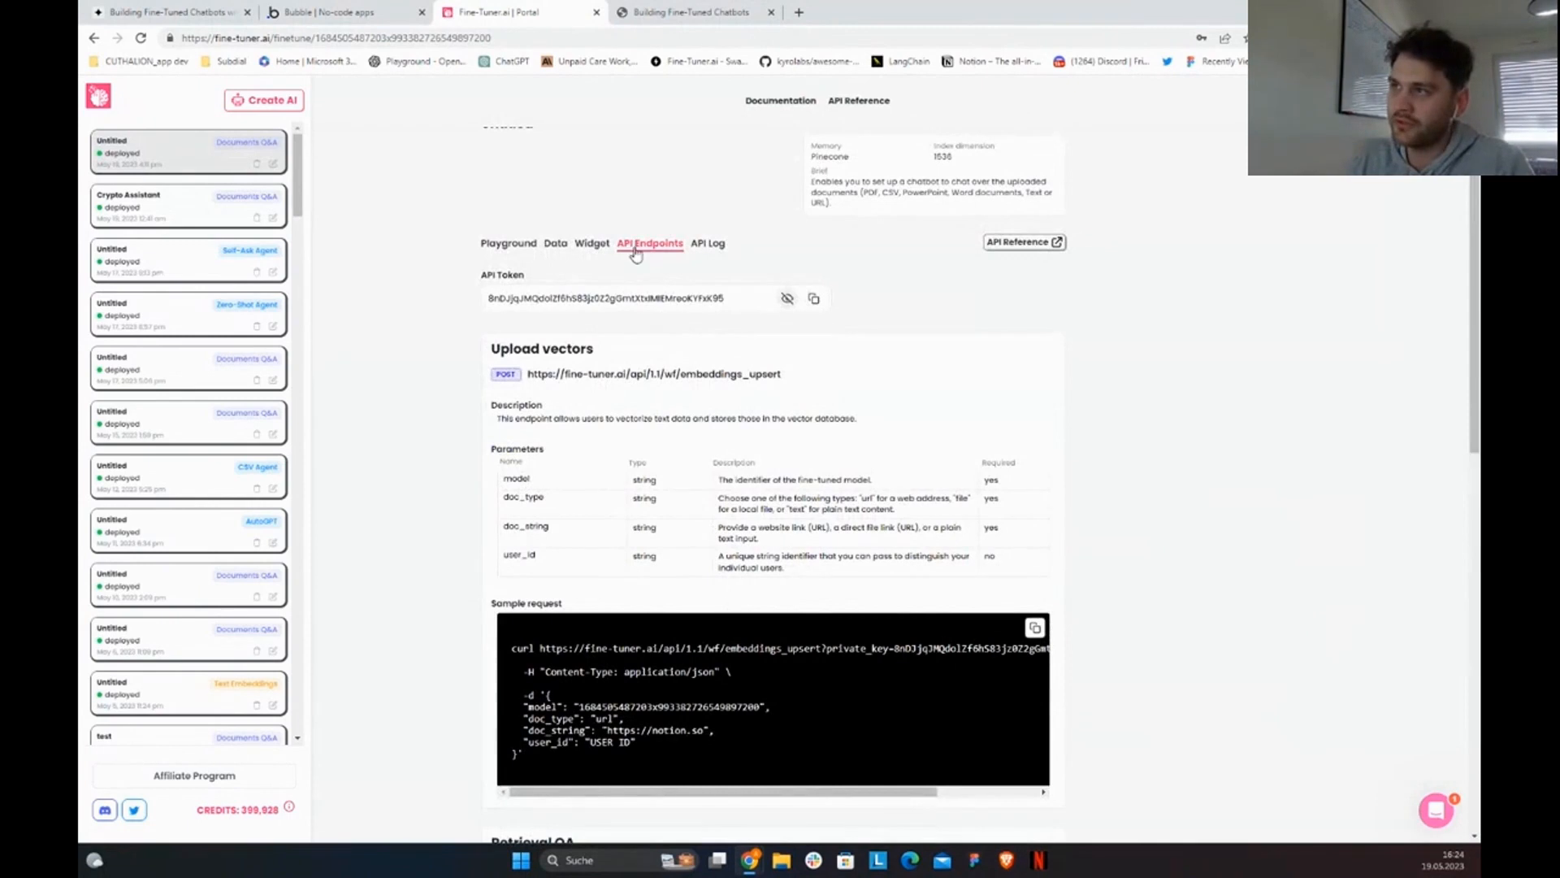
Step: Hide the API token and examine the Upload vectors endpoint's parameters and sample request
{"action": "scroll", "coordinate": [660, 315], "scroll_direction": "up", "scroll_amount": 1}
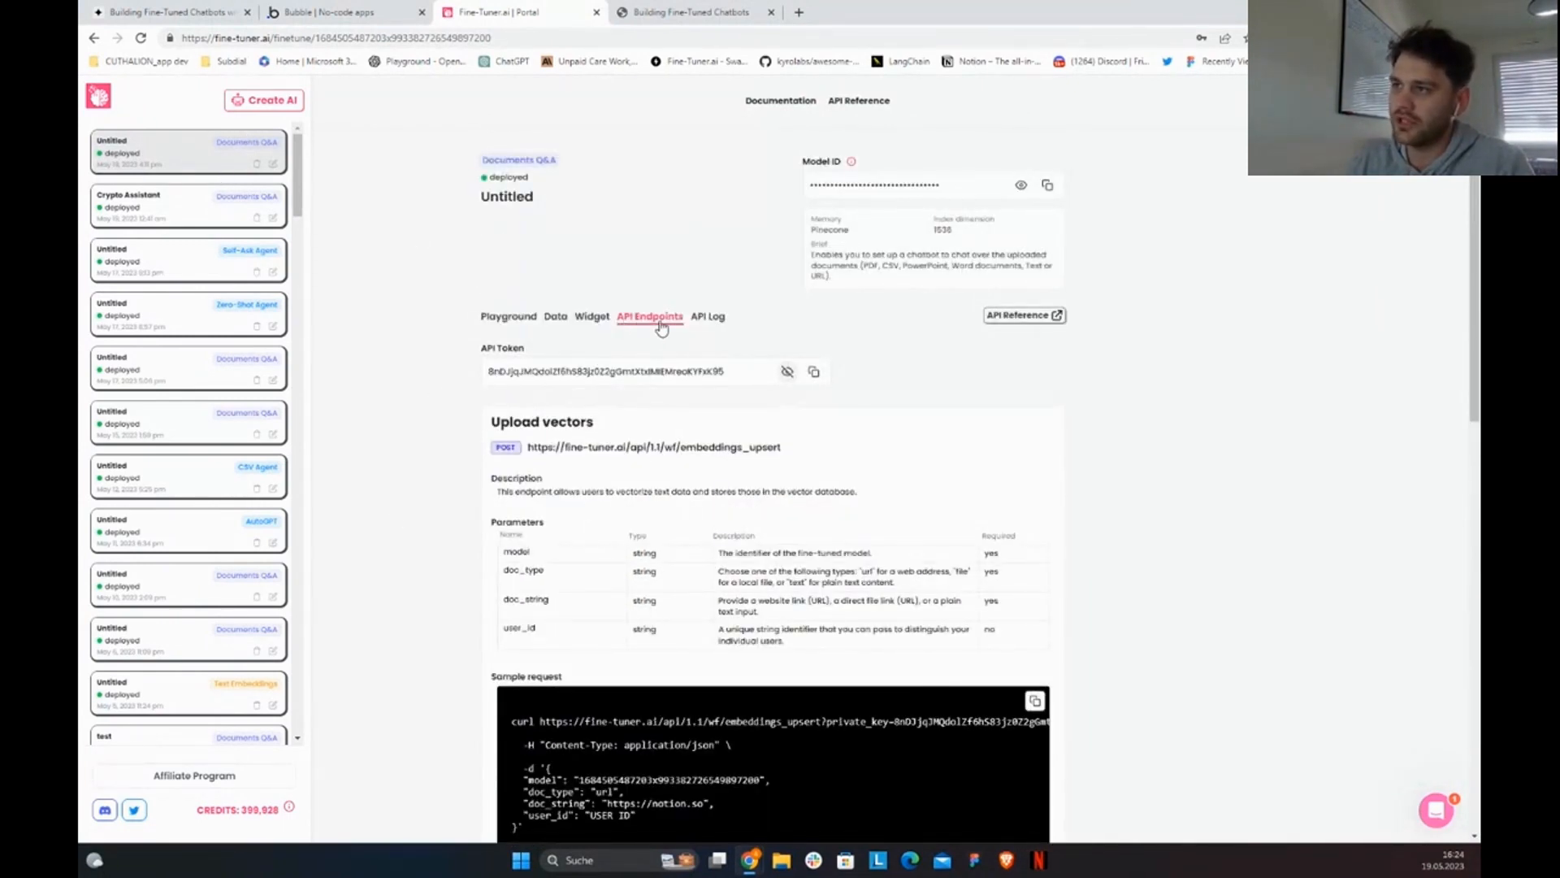
{"action": "left_click", "coordinate": [785, 372]}
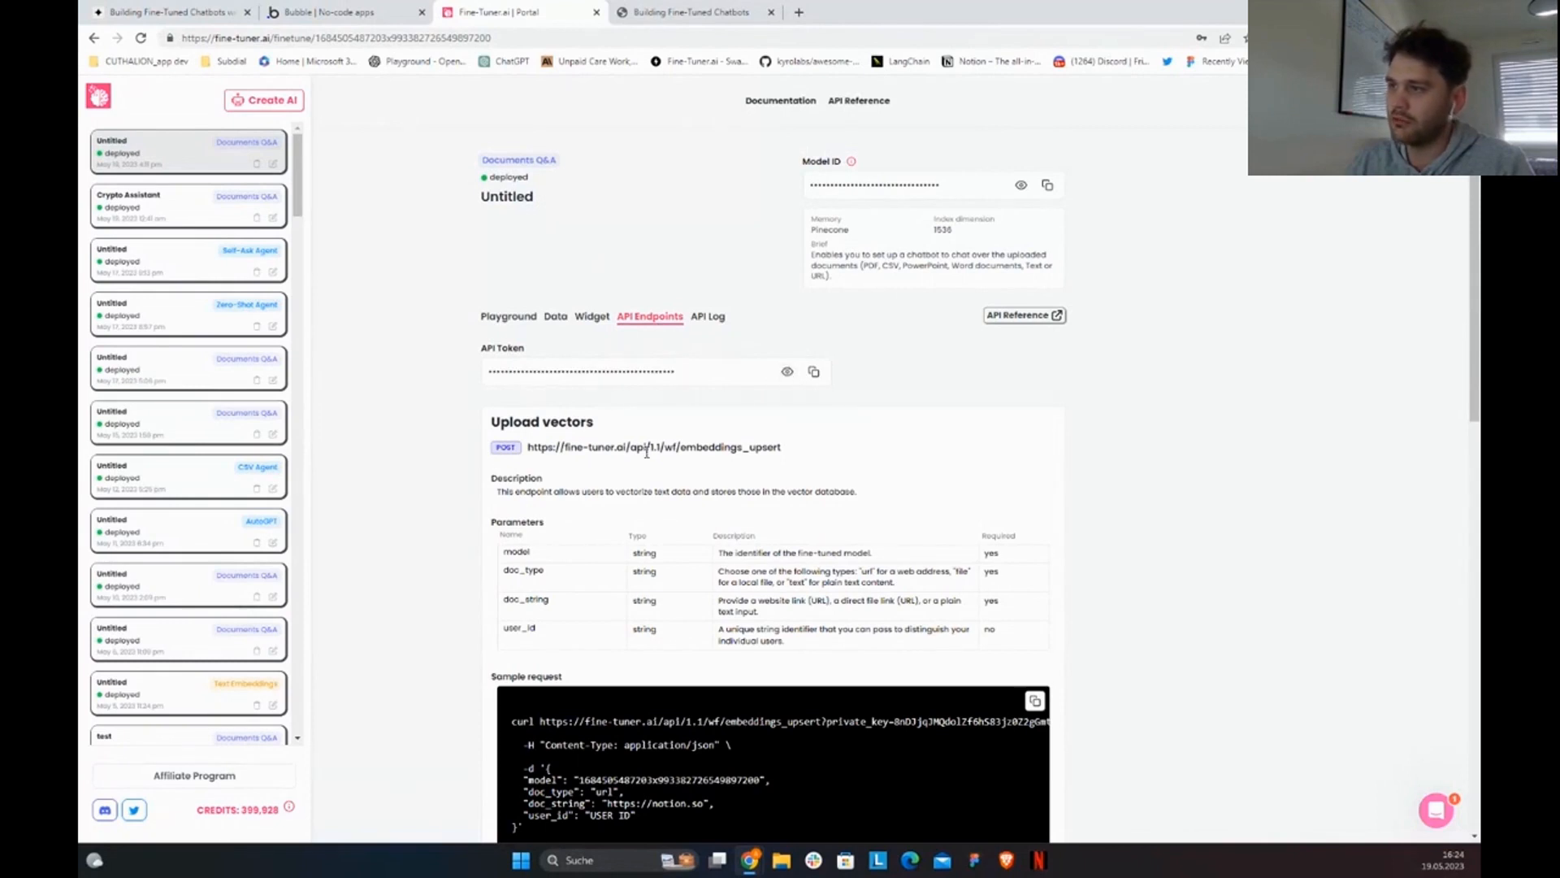
{"action": "scroll", "coordinate": [780, 382], "scroll_direction": "down", "scroll_amount": 2}
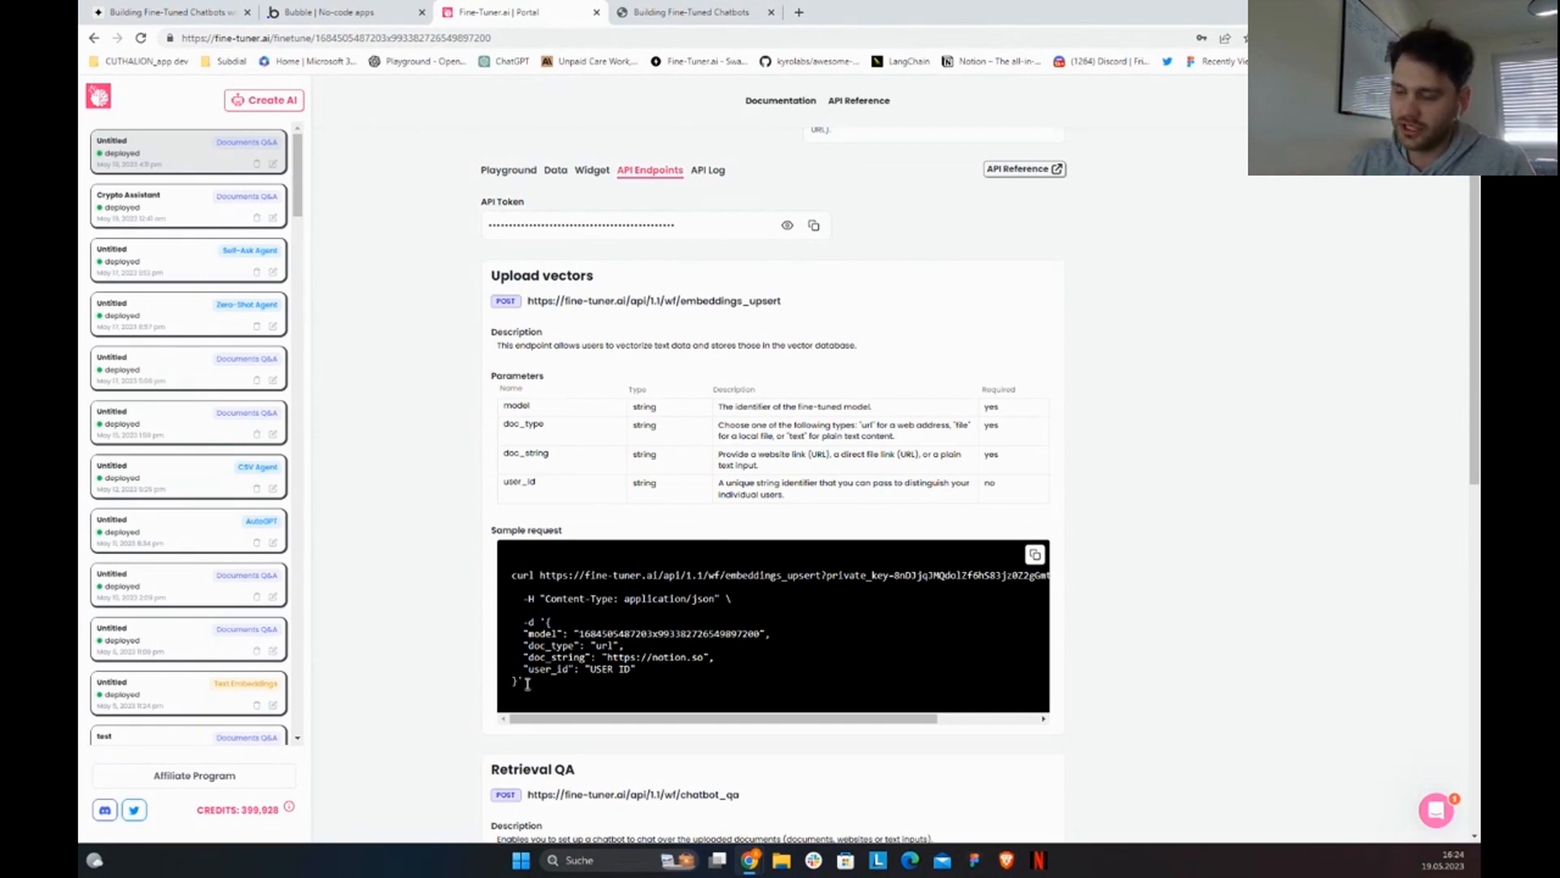
{"action": "scroll", "coordinate": [737, 621], "scroll_direction": "up", "scroll_amount": 2}
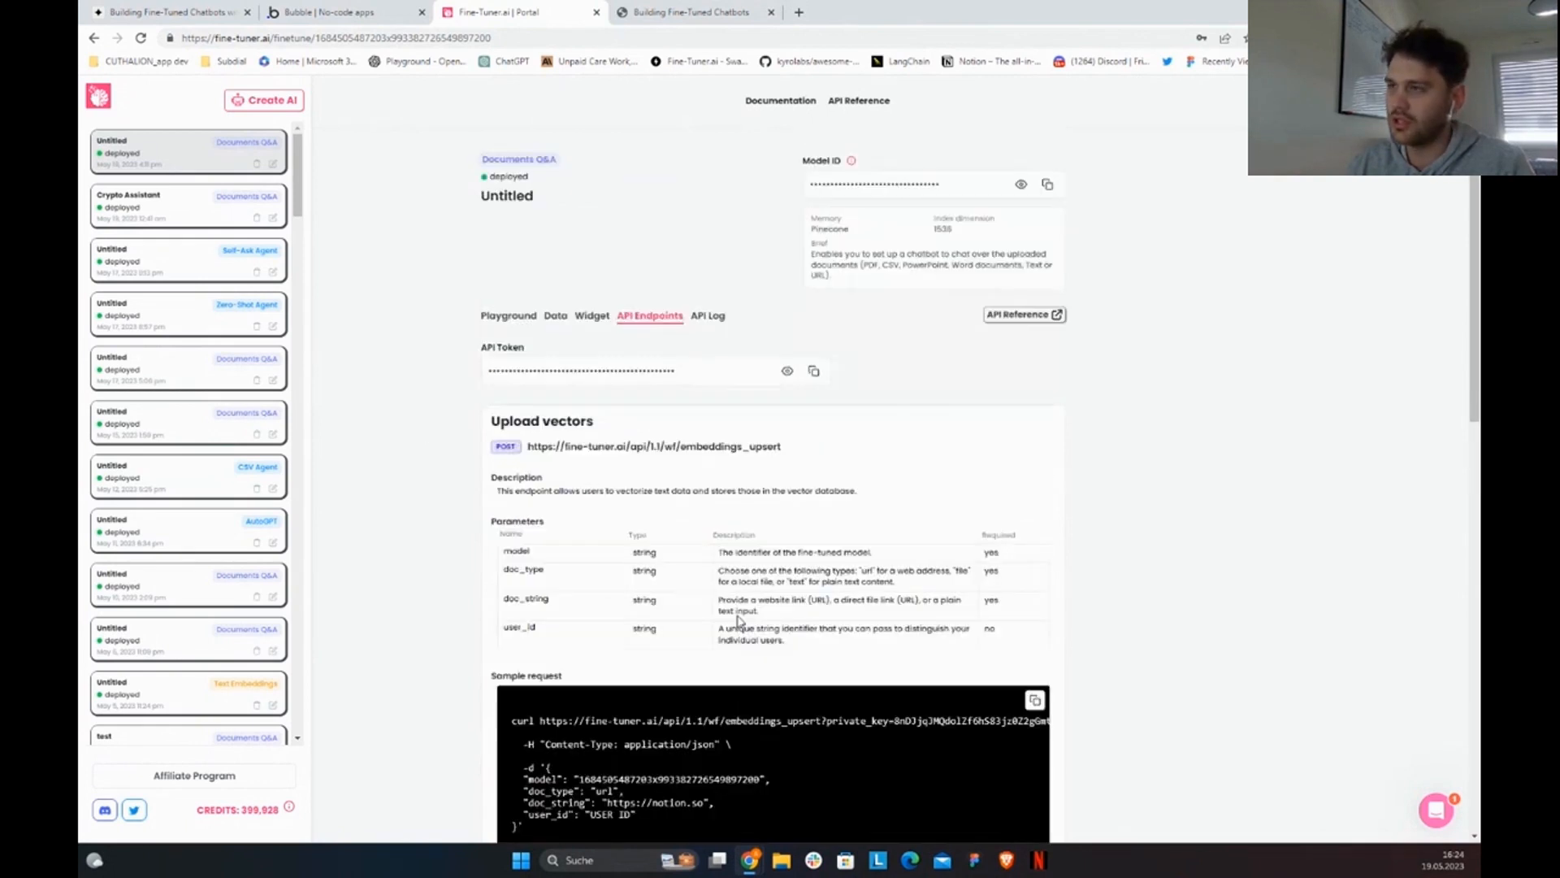
Step: Set the chat widget's background color to yellow (#f1c40f) and copy its embed code
{"action": "left_click", "coordinate": [594, 318]}
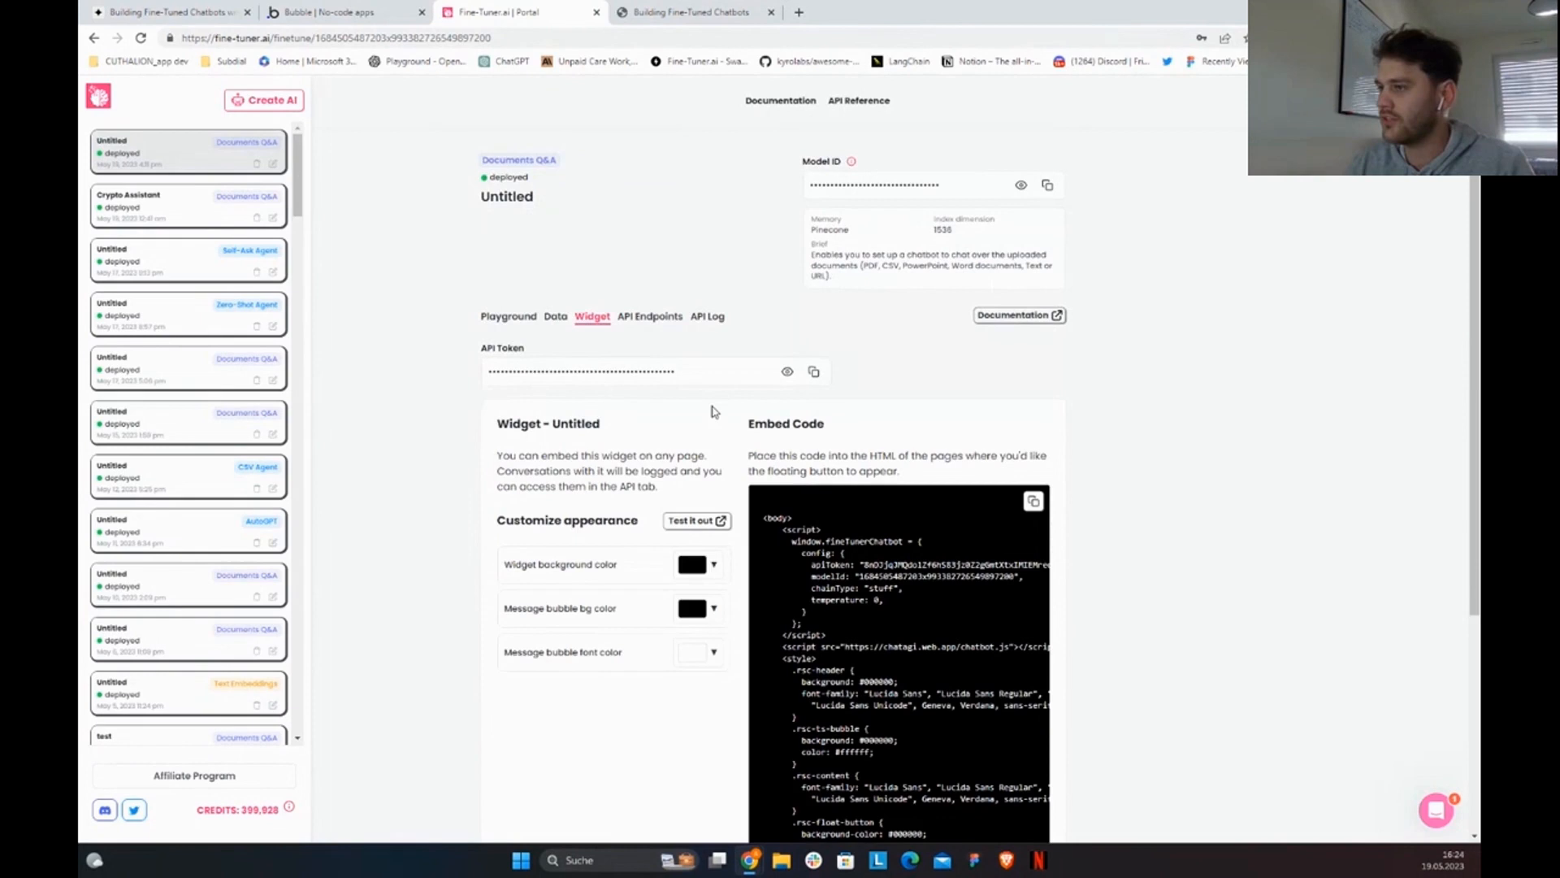
{"action": "scroll", "coordinate": [729, 439], "scroll_direction": "down", "scroll_amount": 2}
{"action": "scroll", "coordinate": [729, 439], "scroll_direction": "up", "scroll_amount": 2}
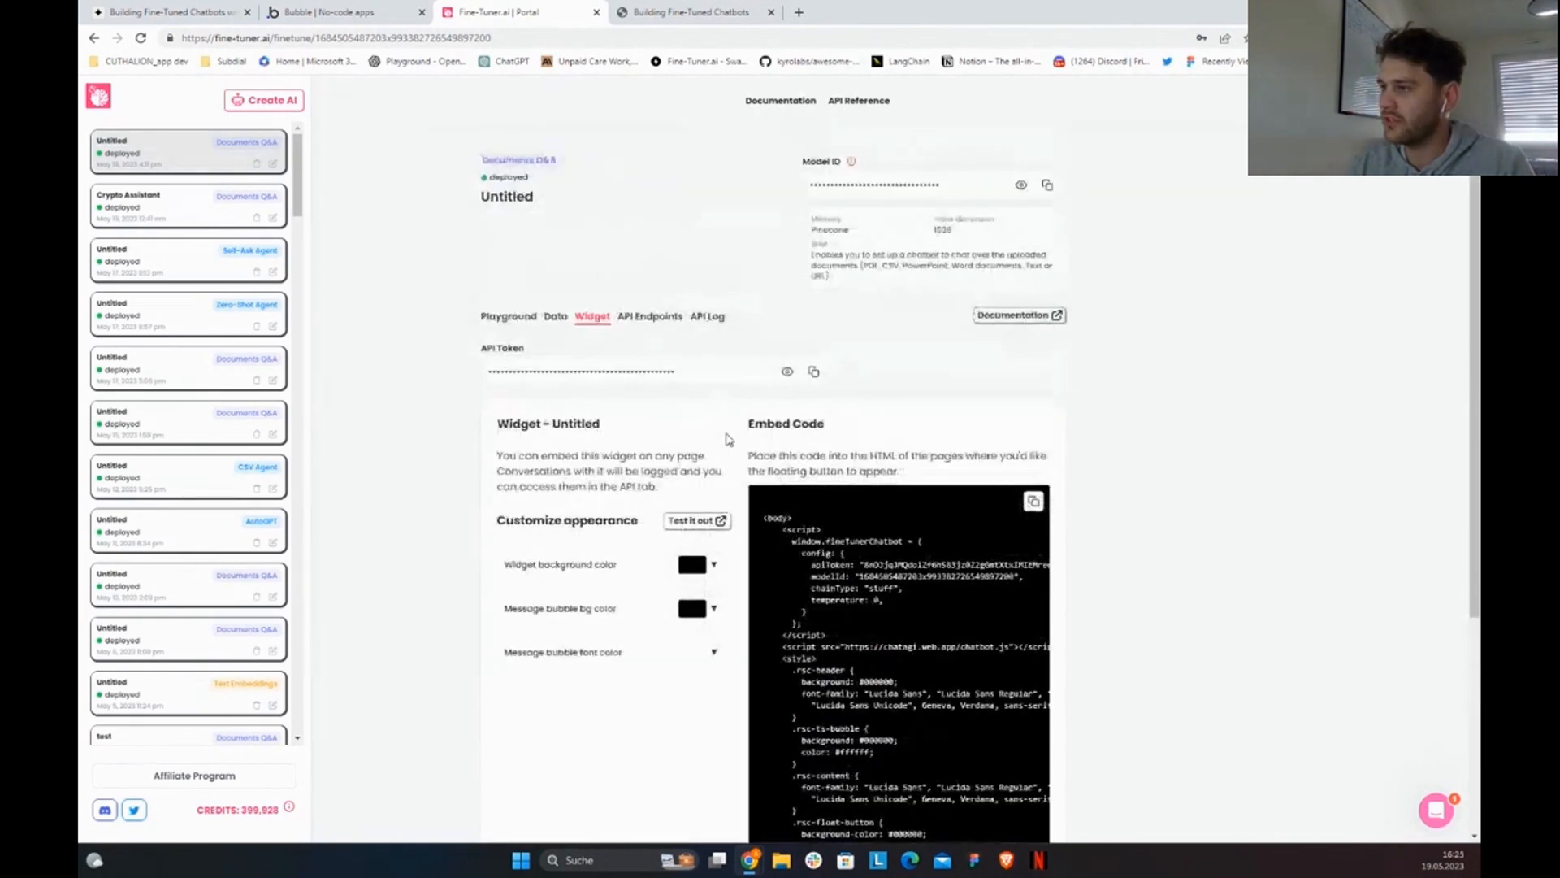
{"action": "scroll", "coordinate": [722, 454], "scroll_direction": "down", "scroll_amount": 3}
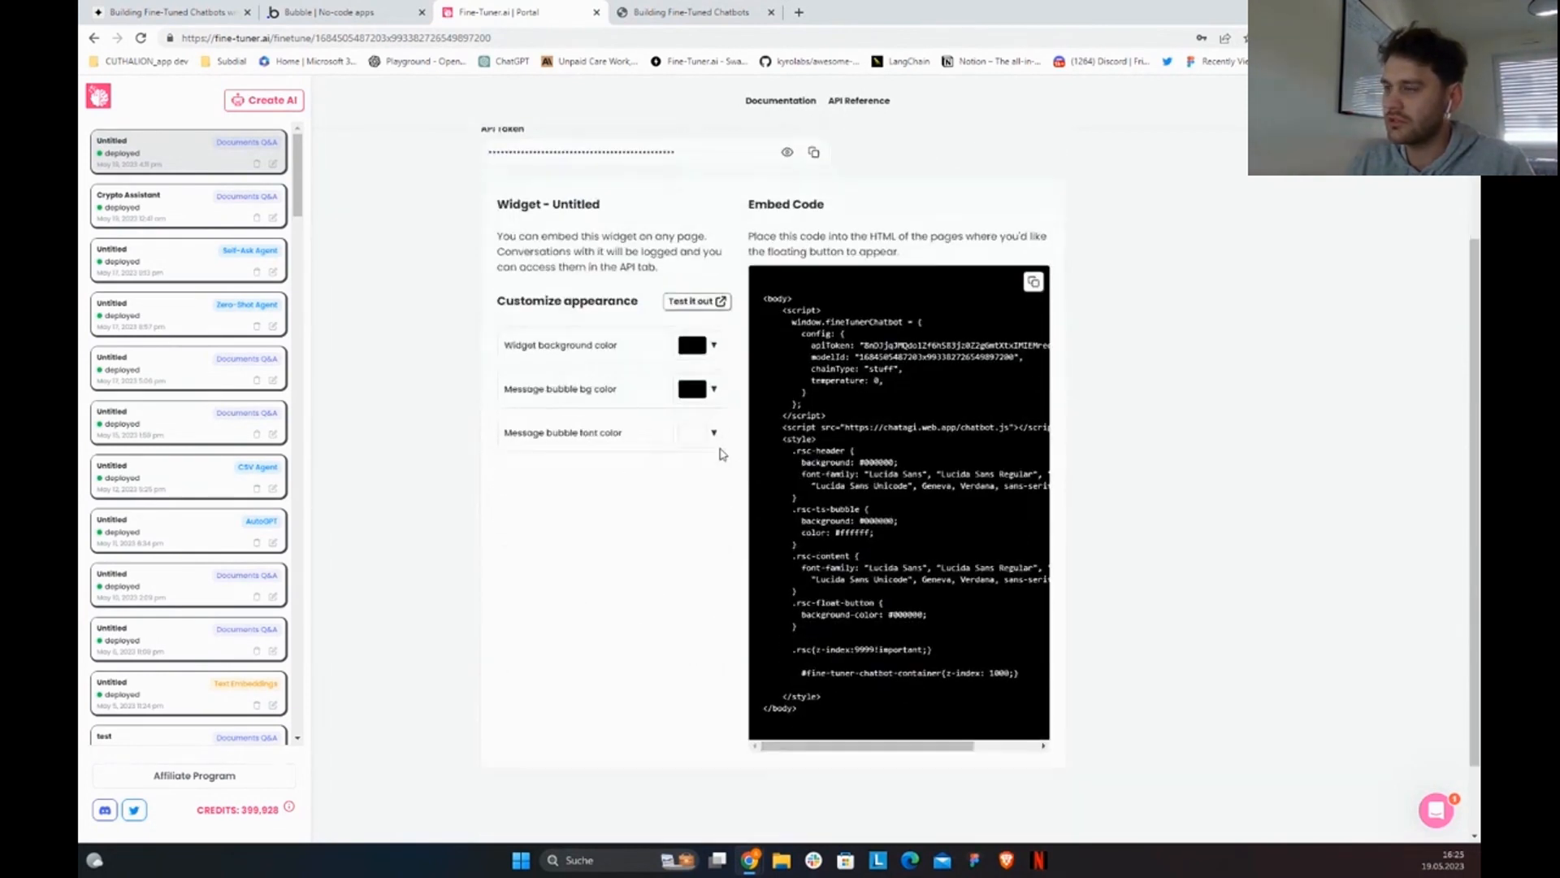
{"action": "scroll", "coordinate": [723, 455], "scroll_direction": "up", "scroll_amount": 1}
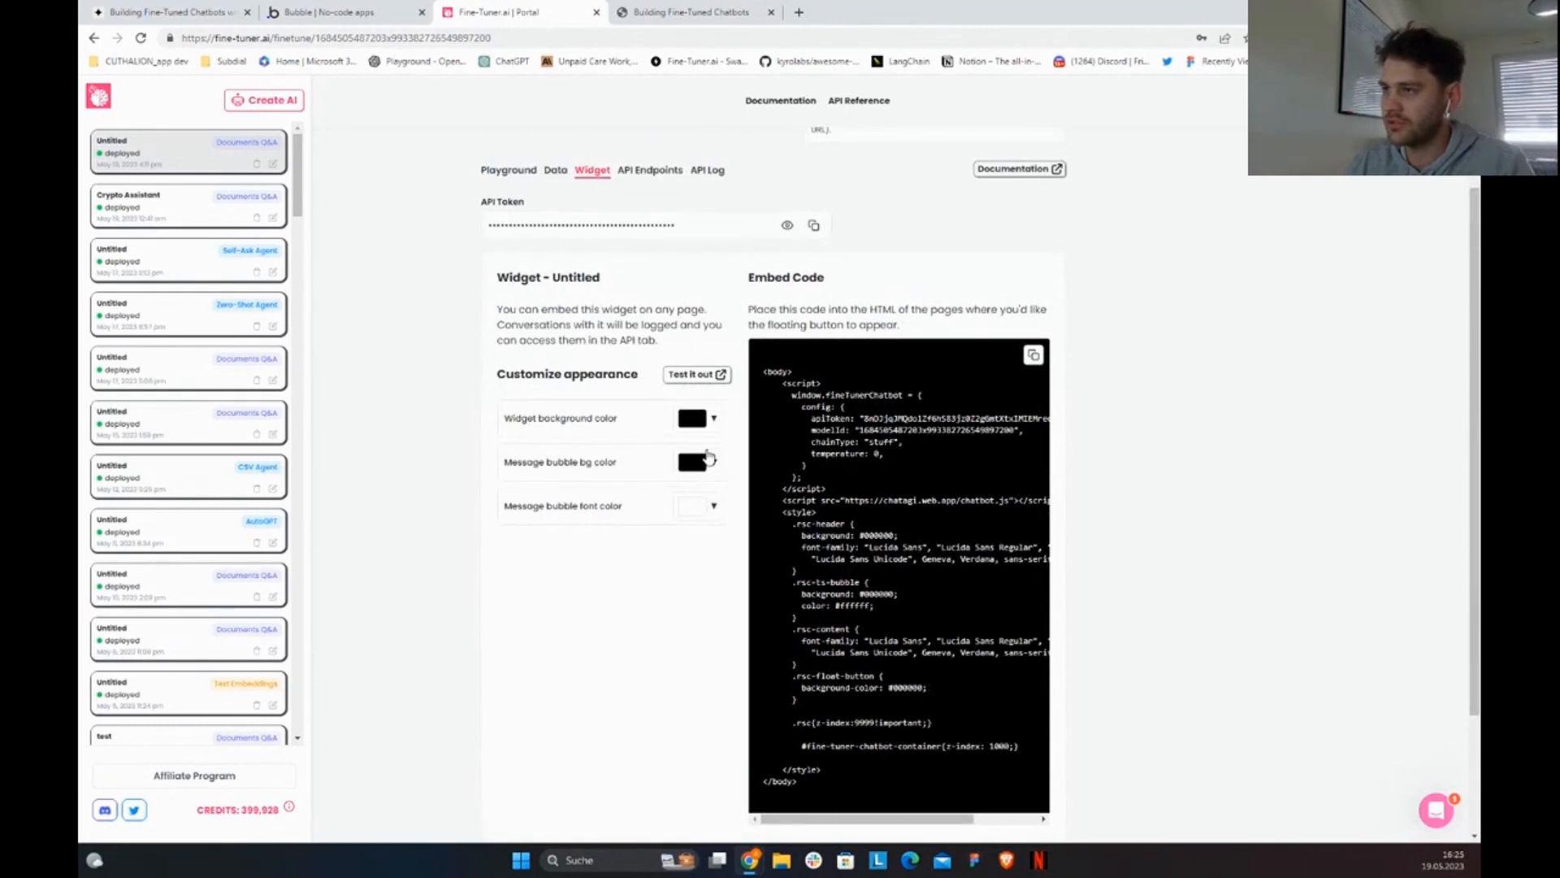
{"action": "left_click", "coordinate": [695, 459]}
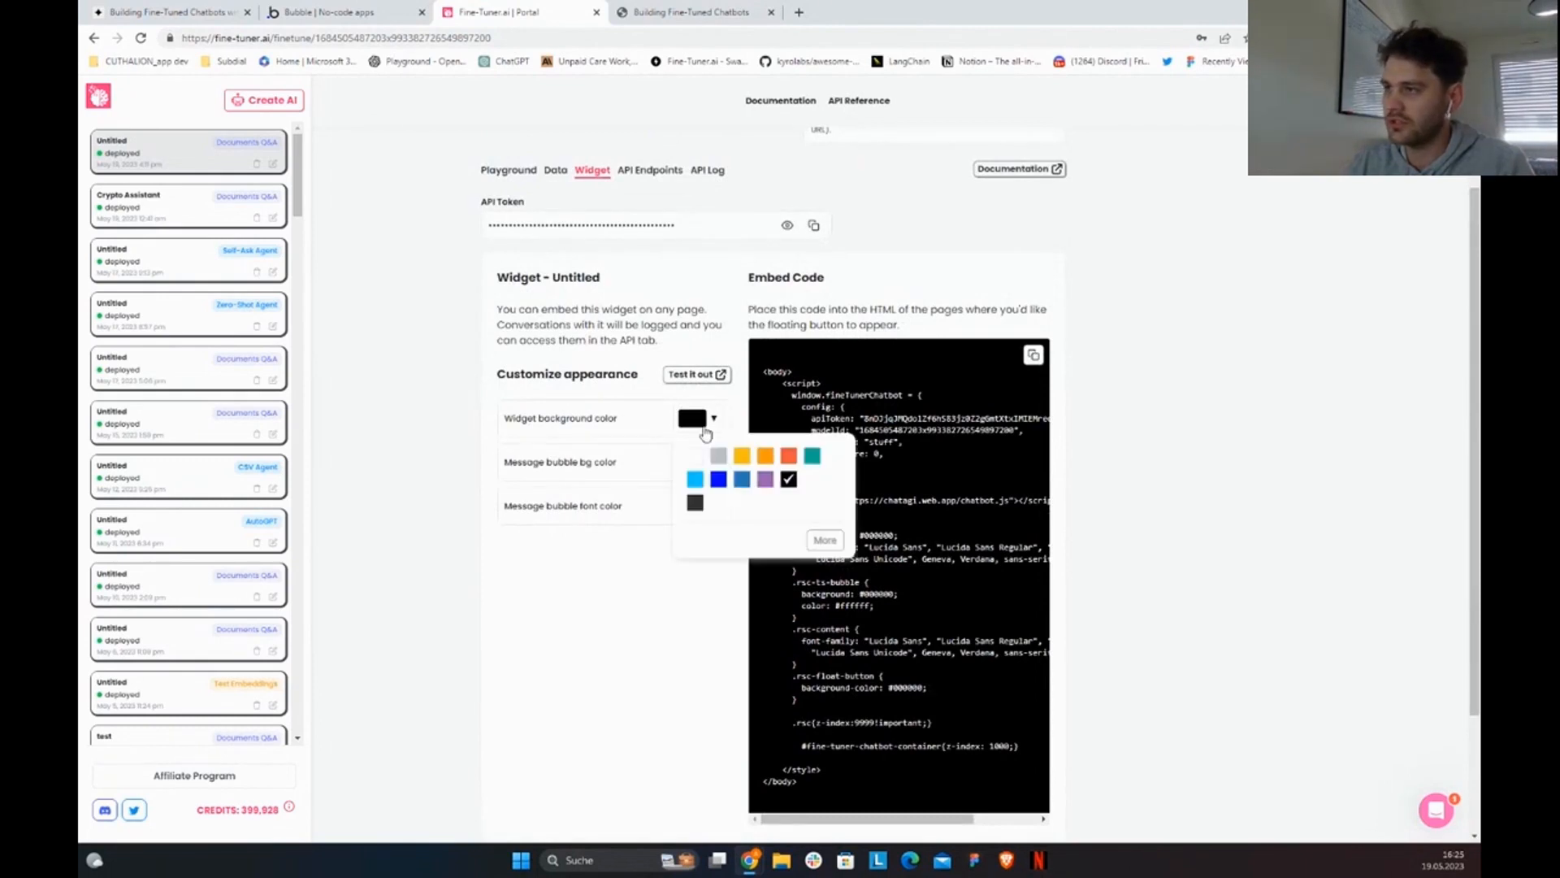
{"action": "left_click", "coordinate": [746, 458]}
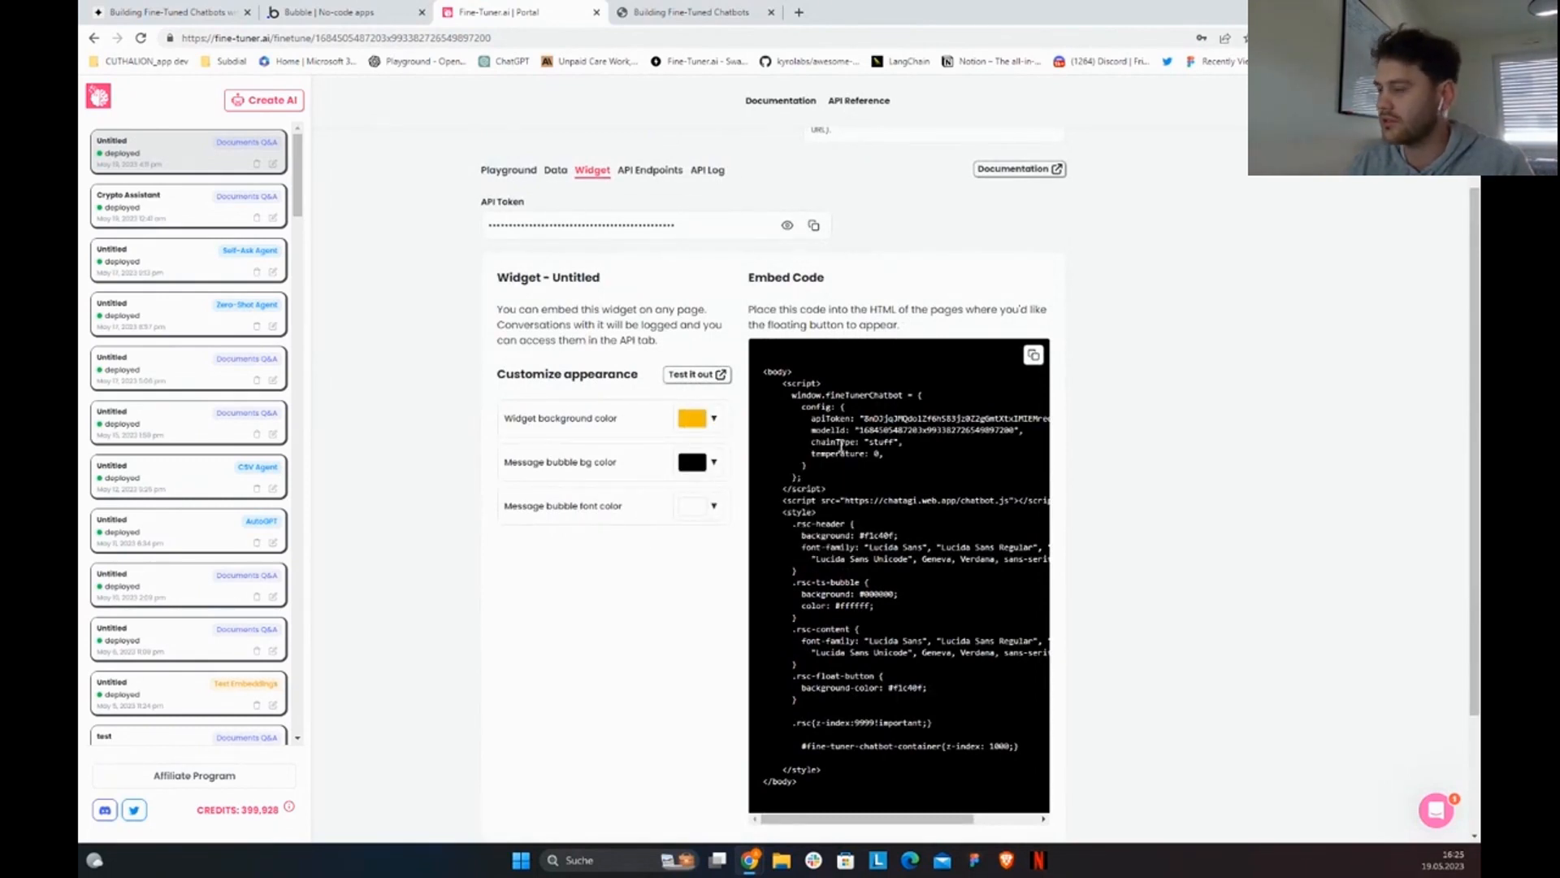
{"action": "left_click", "coordinate": [1033, 355]}
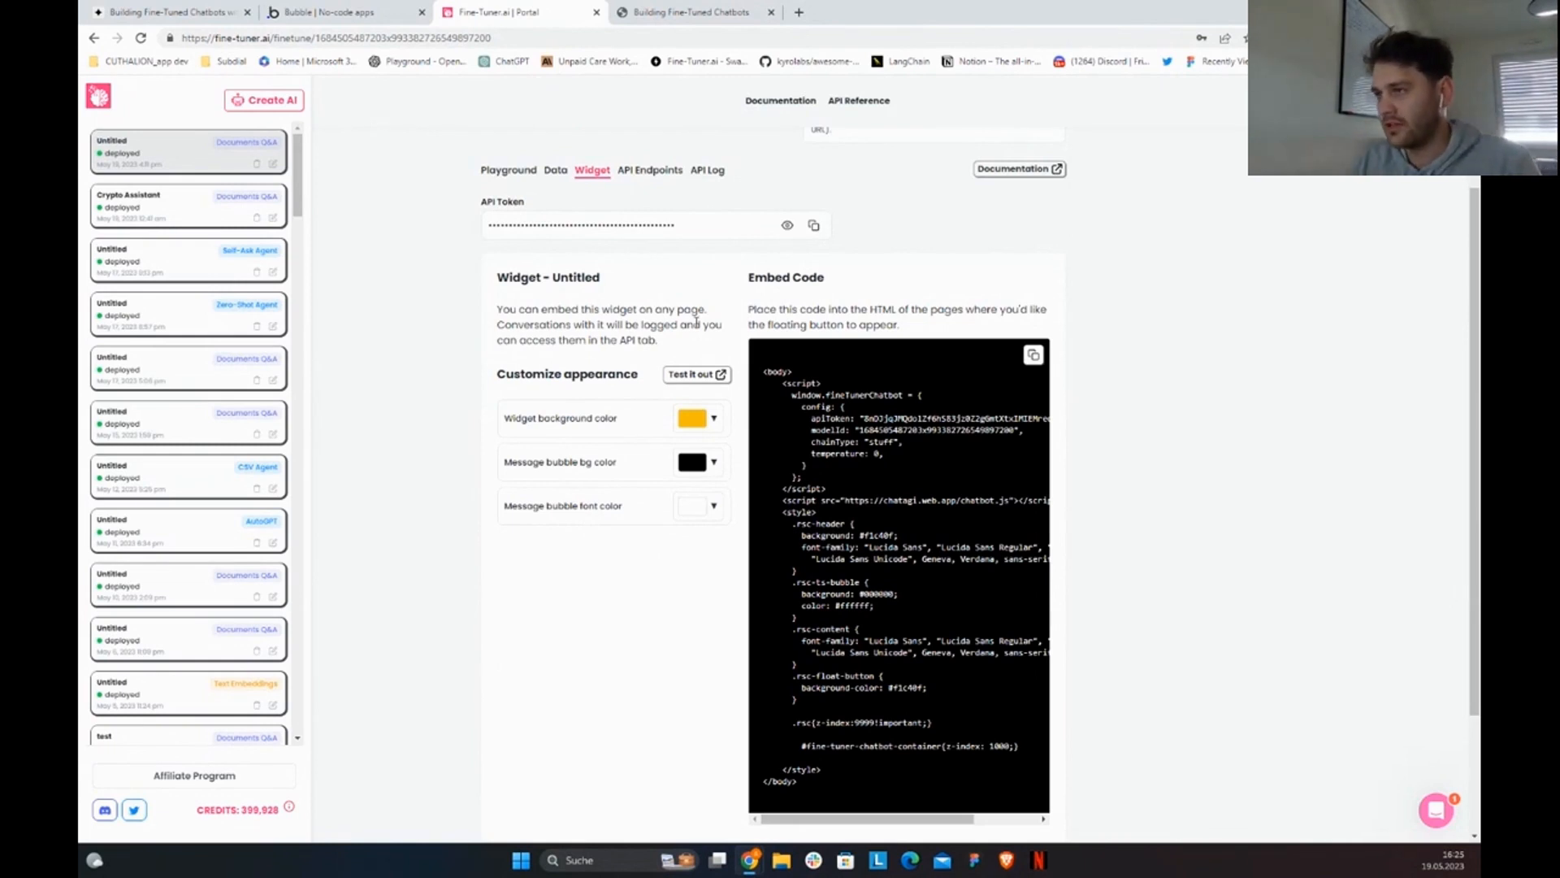
Step: Preview the customized chat widget on its demo page, collapse the chat window, and close the demo
{"action": "left_click", "coordinate": [696, 374]}
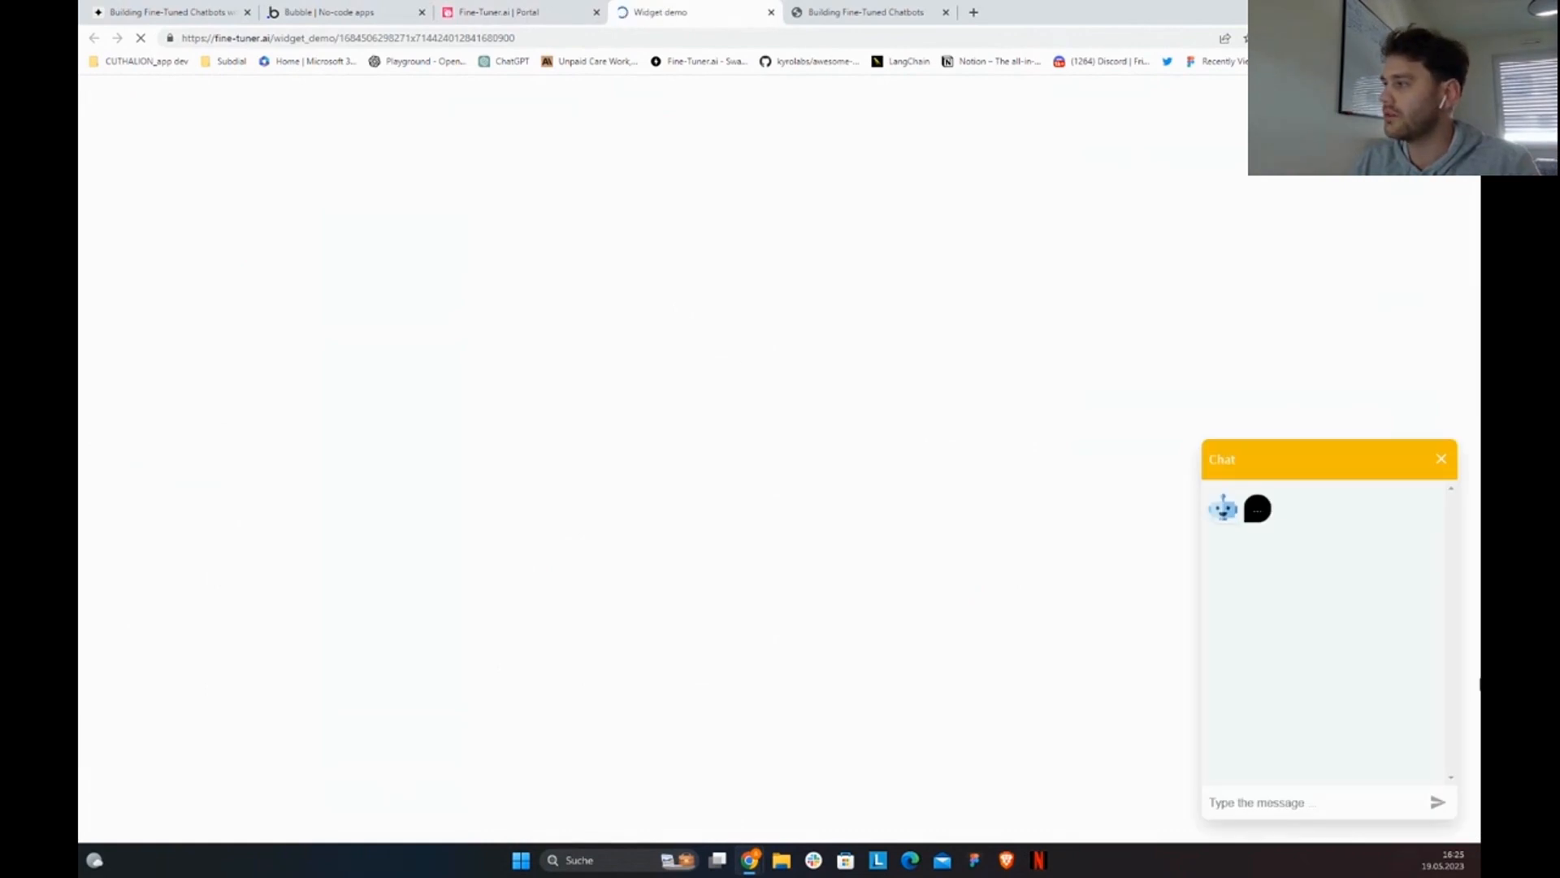
{"action": "left_click", "coordinate": [1442, 459]}
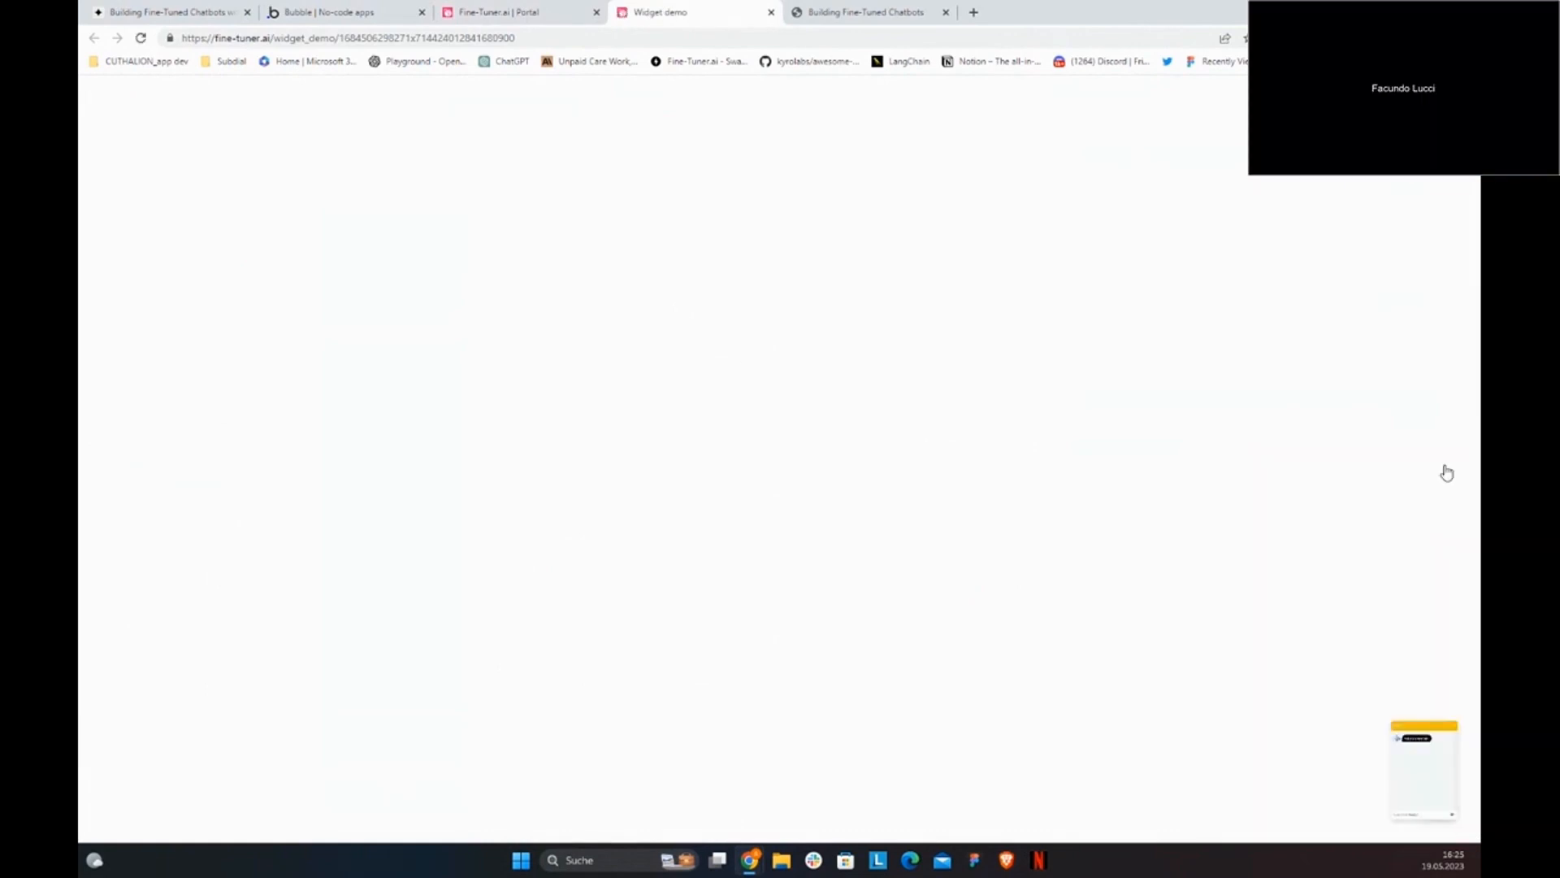
{"action": "left_click", "coordinate": [771, 13]}
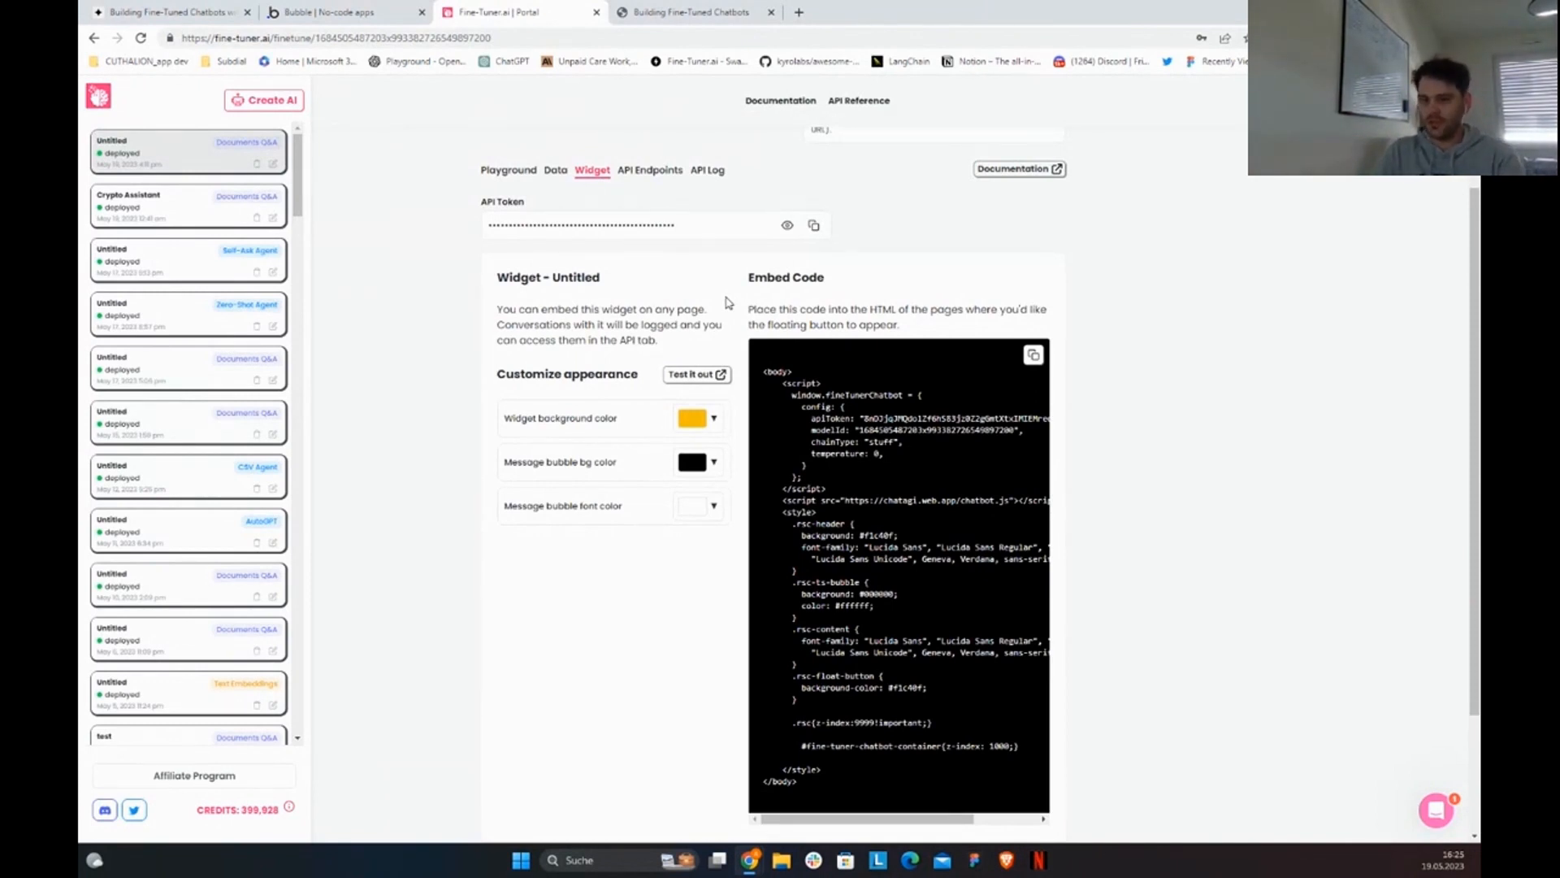
Step: Open the API Reference page and review the chatbot's own API endpoints alongside it
{"action": "left_click", "coordinate": [859, 100]}
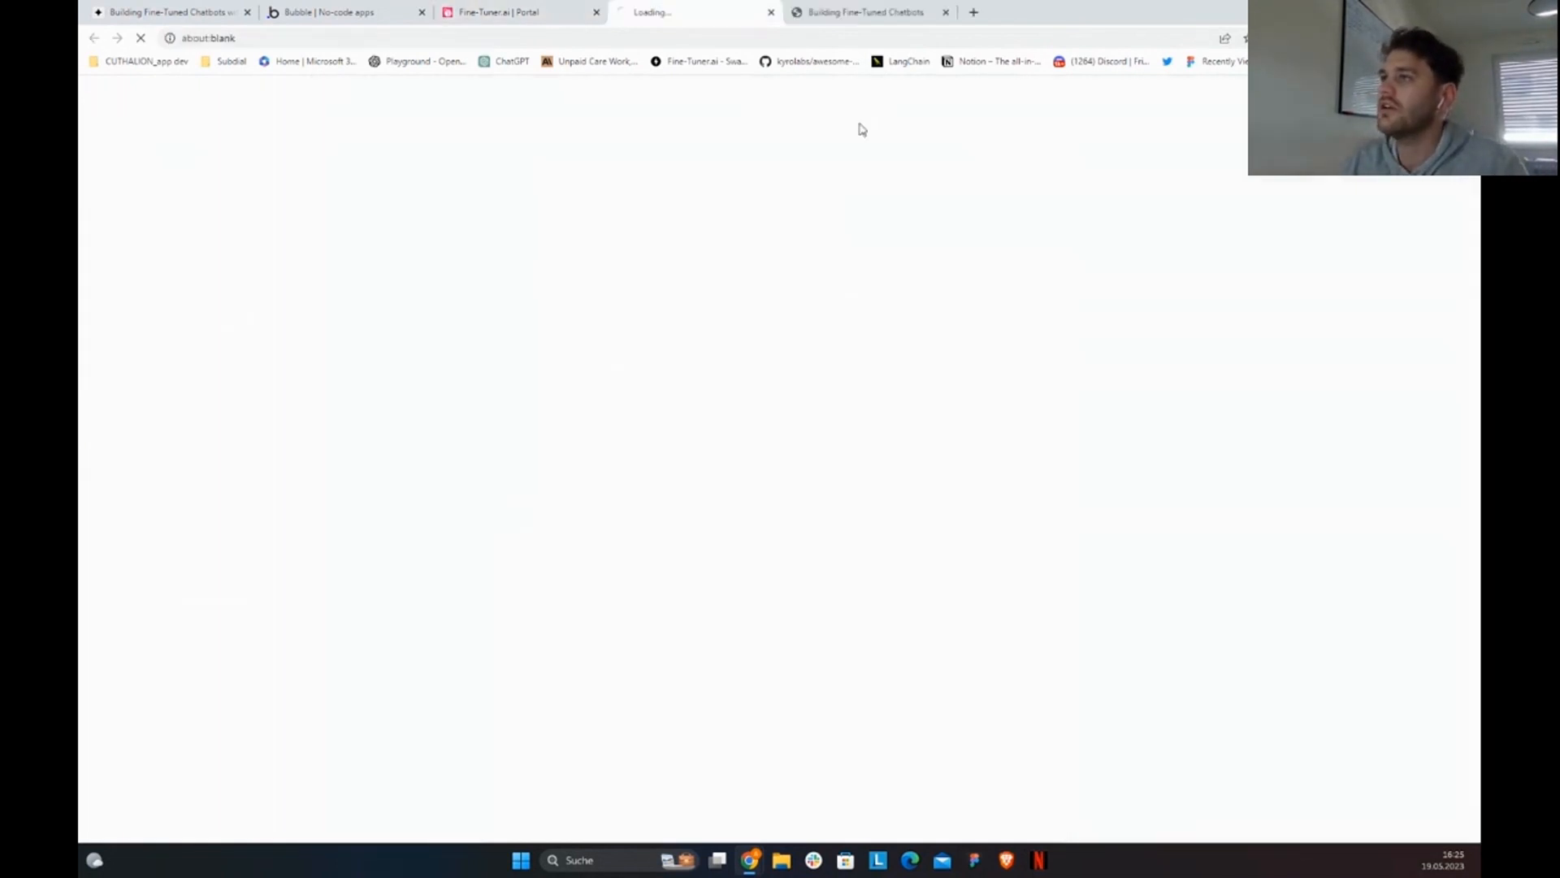
{"action": "left_click", "coordinate": [587, 10]}
{"action": "left_click", "coordinate": [648, 171]}
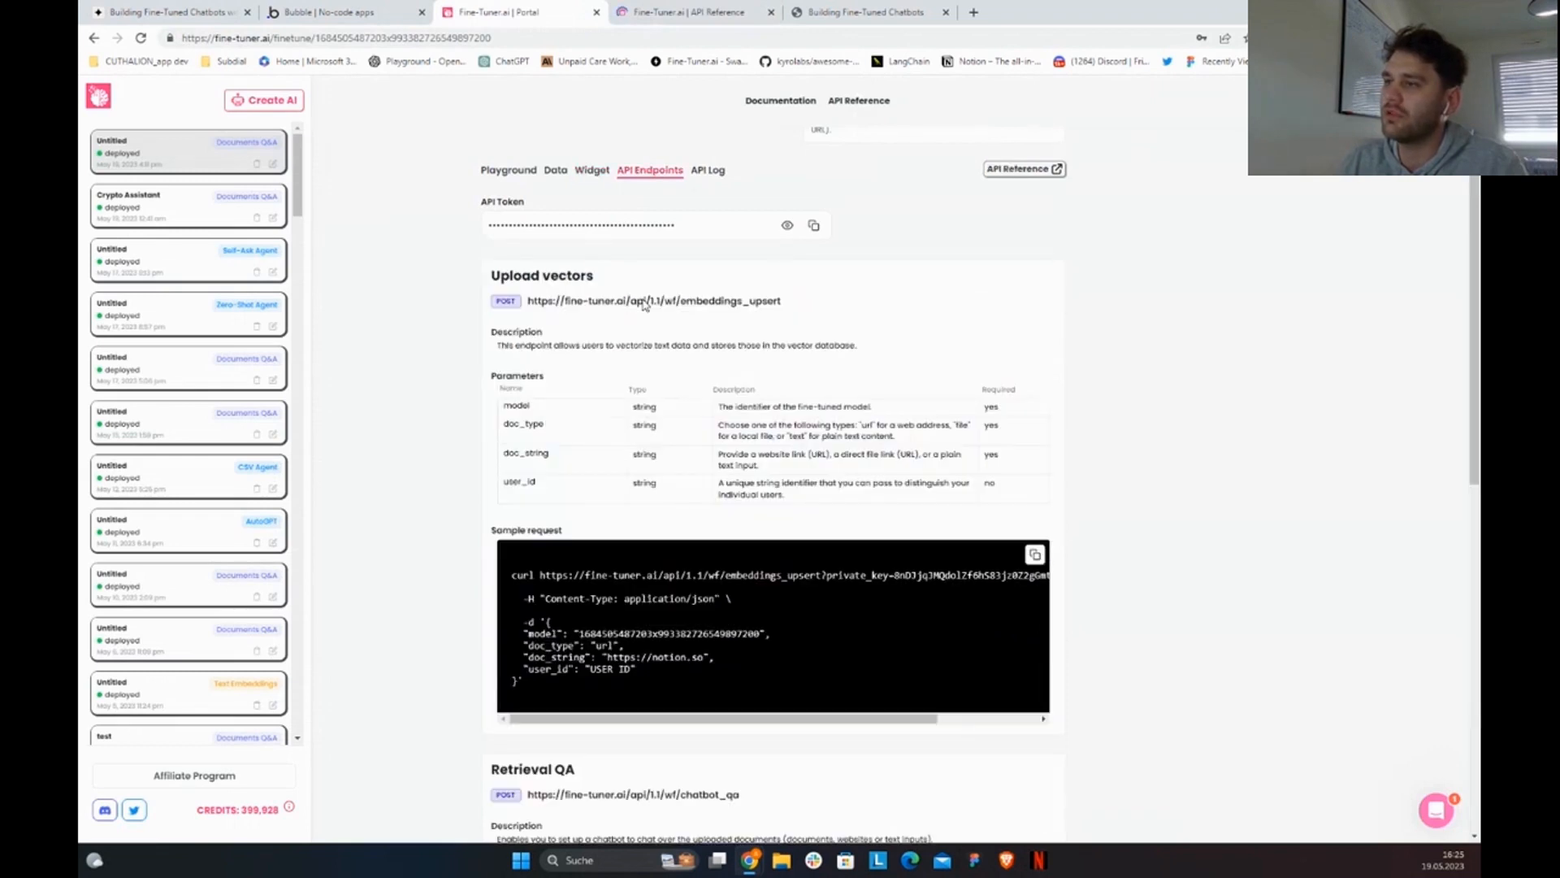
{"action": "scroll", "coordinate": [628, 431], "scroll_direction": "down", "scroll_amount": 5}
{"action": "scroll", "coordinate": [628, 432], "scroll_direction": "up", "scroll_amount": 6}
{"action": "left_click", "coordinate": [682, 11]}
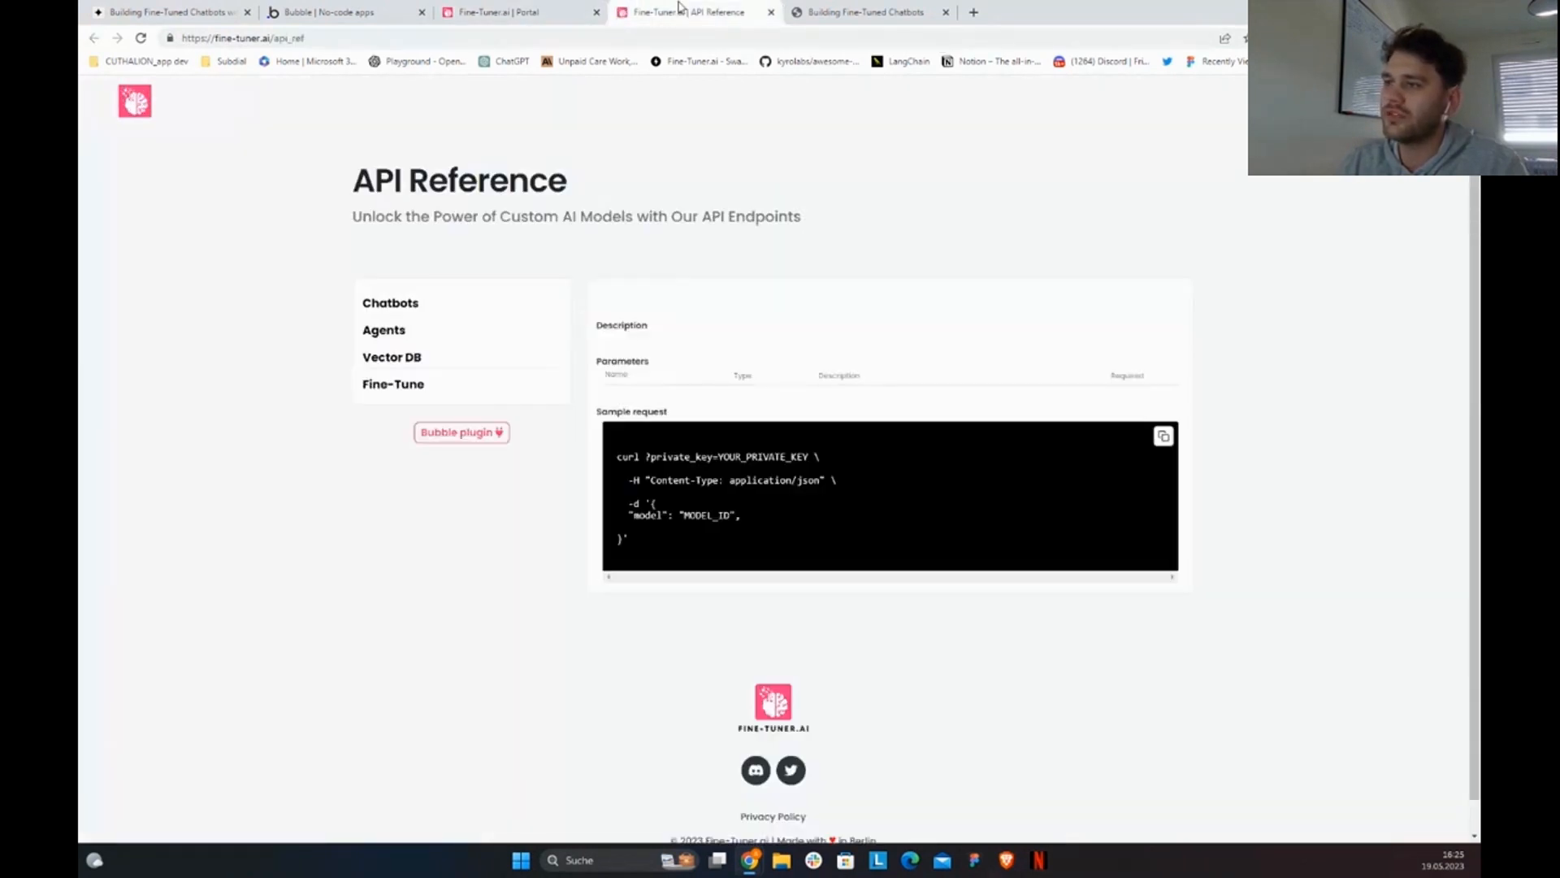
Step: Open the Bubble plugin page from the API Reference, place it beside the portal page, and check it against the chatbot's API endpoints
{"action": "left_click", "coordinate": [500, 752]}
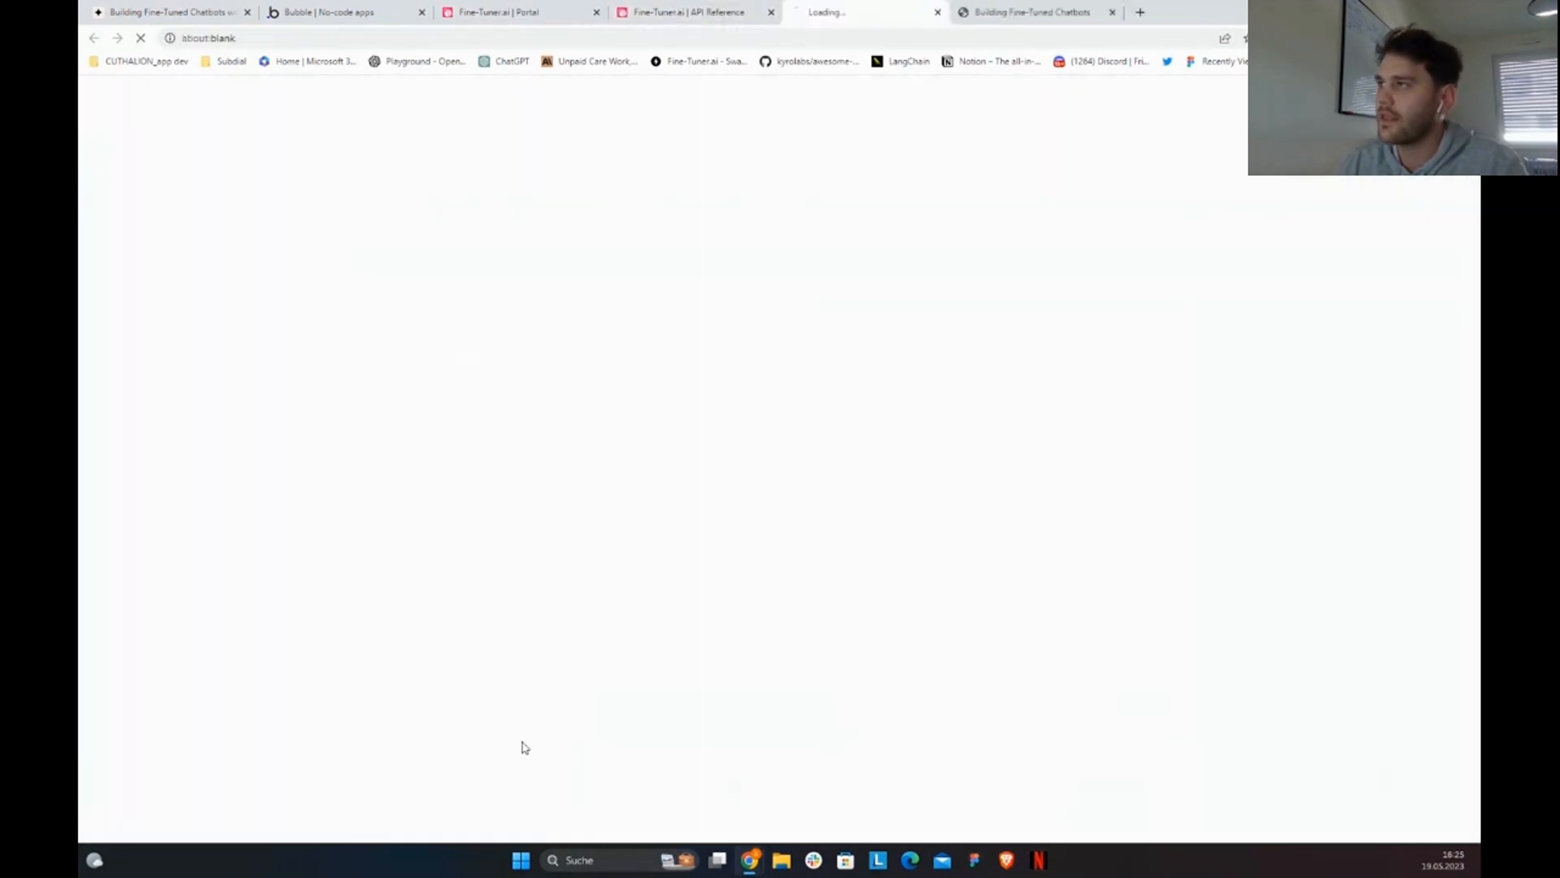
{"action": "left_click_drag", "start_coordinate": [892, 7], "coordinate": [722, 10]}
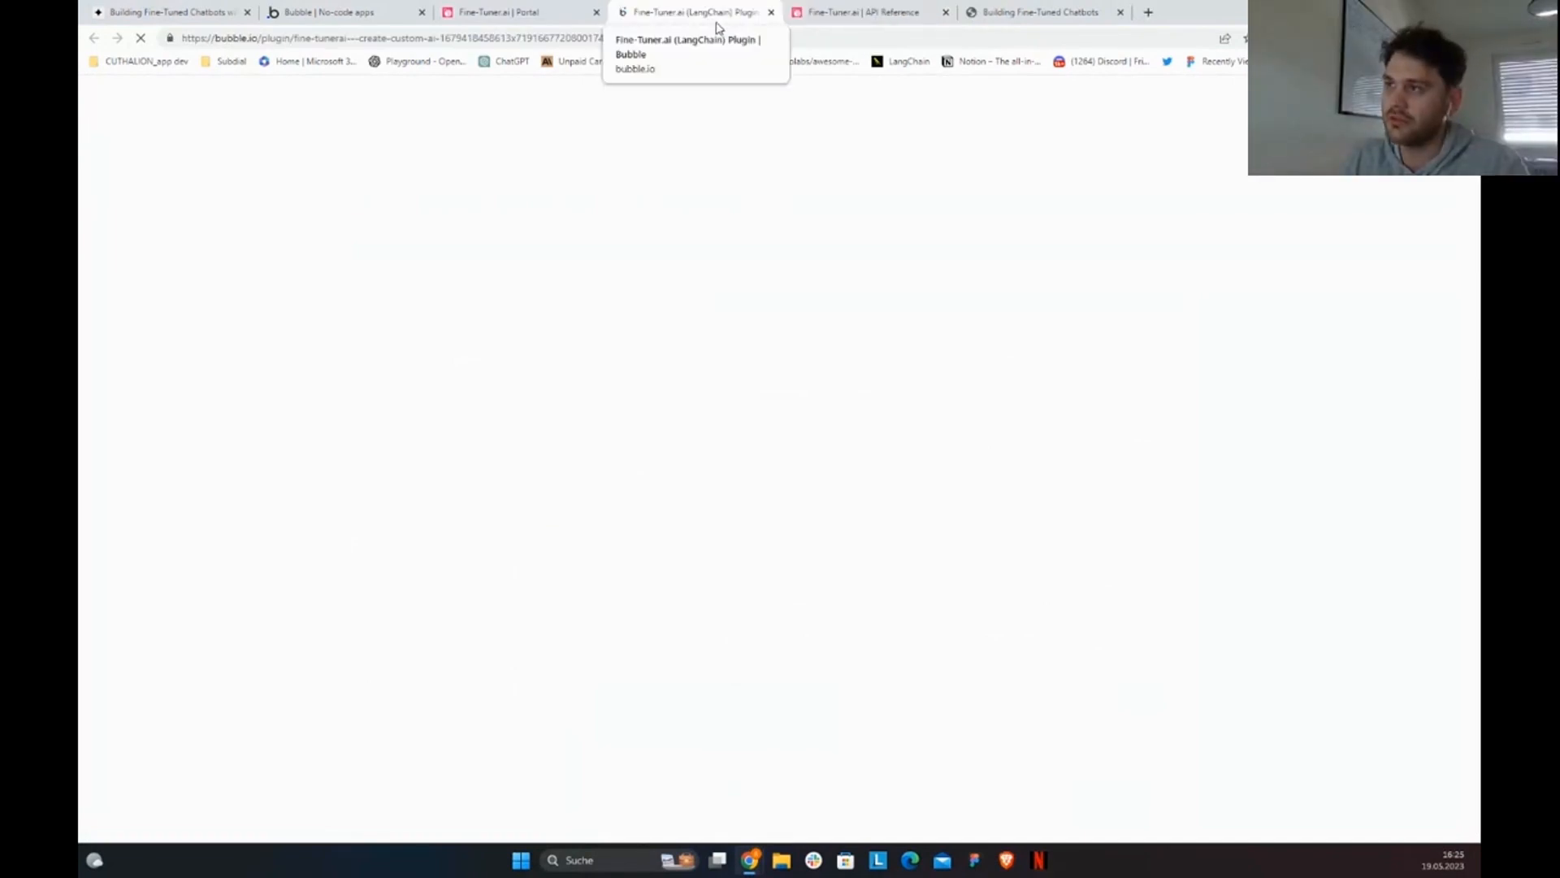
{"action": "left_click", "coordinate": [537, 11]}
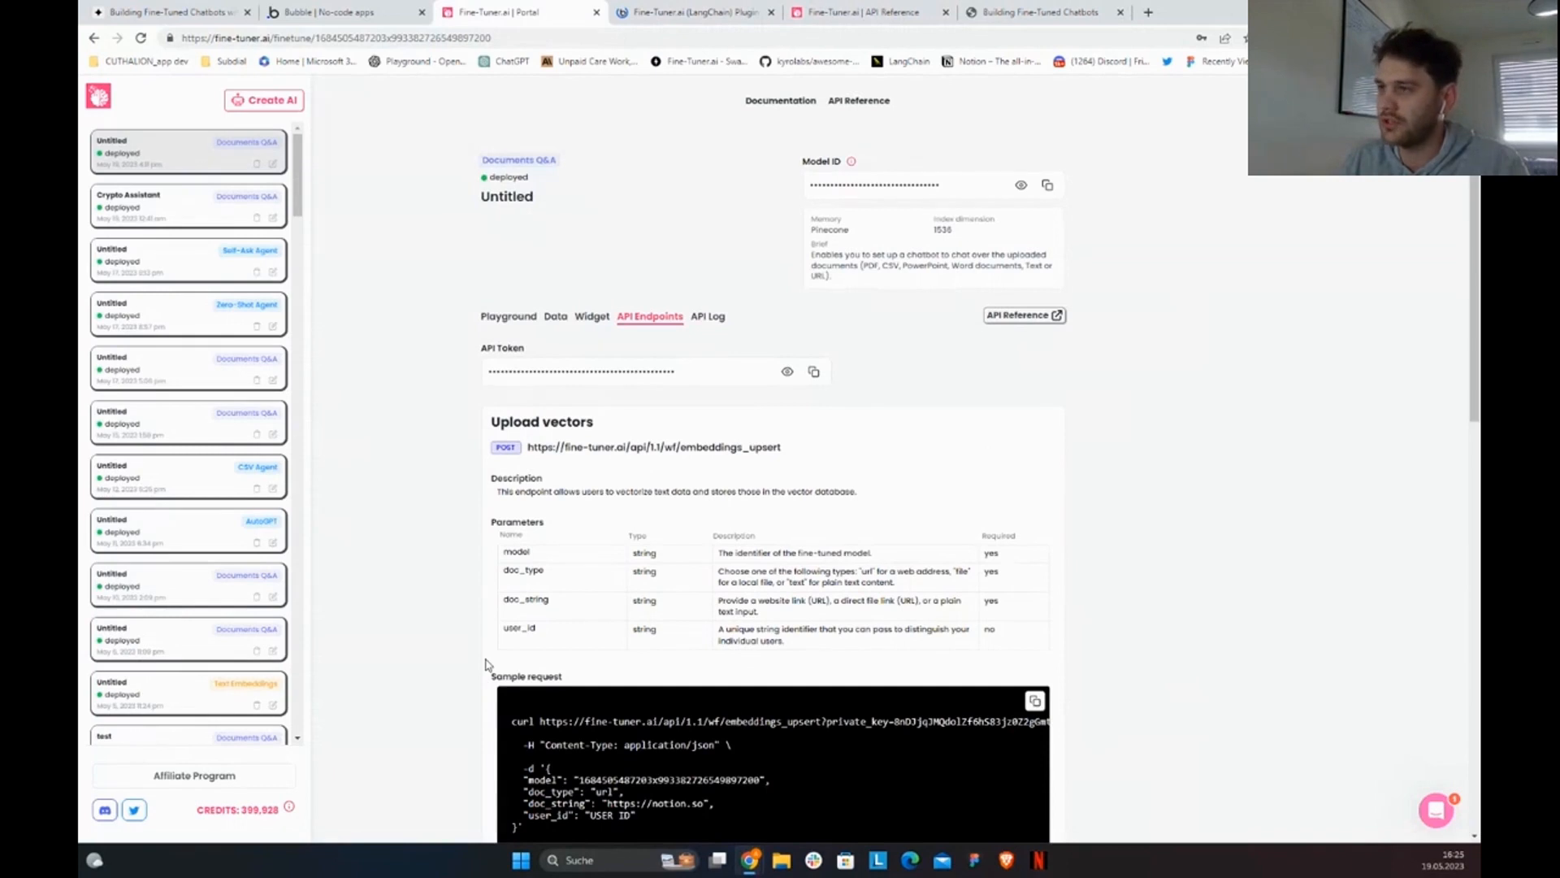
{"action": "scroll", "coordinate": [485, 664], "scroll_direction": "down", "scroll_amount": 3}
{"action": "scroll", "coordinate": [739, 592], "scroll_direction": "up", "scroll_amount": 2}
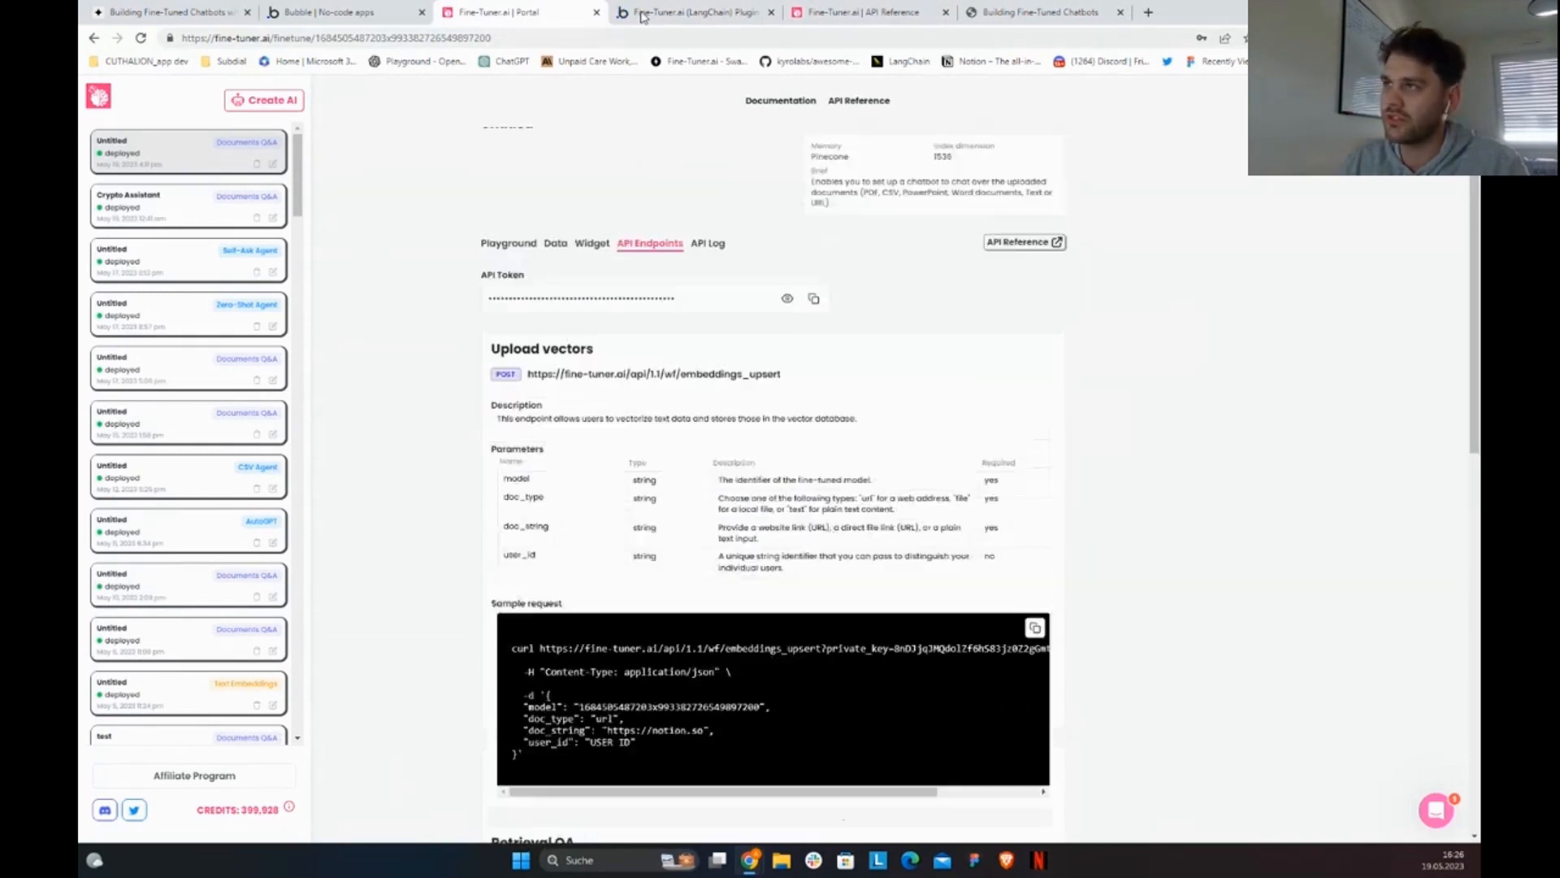
{"action": "left_click", "coordinate": [644, 14]}
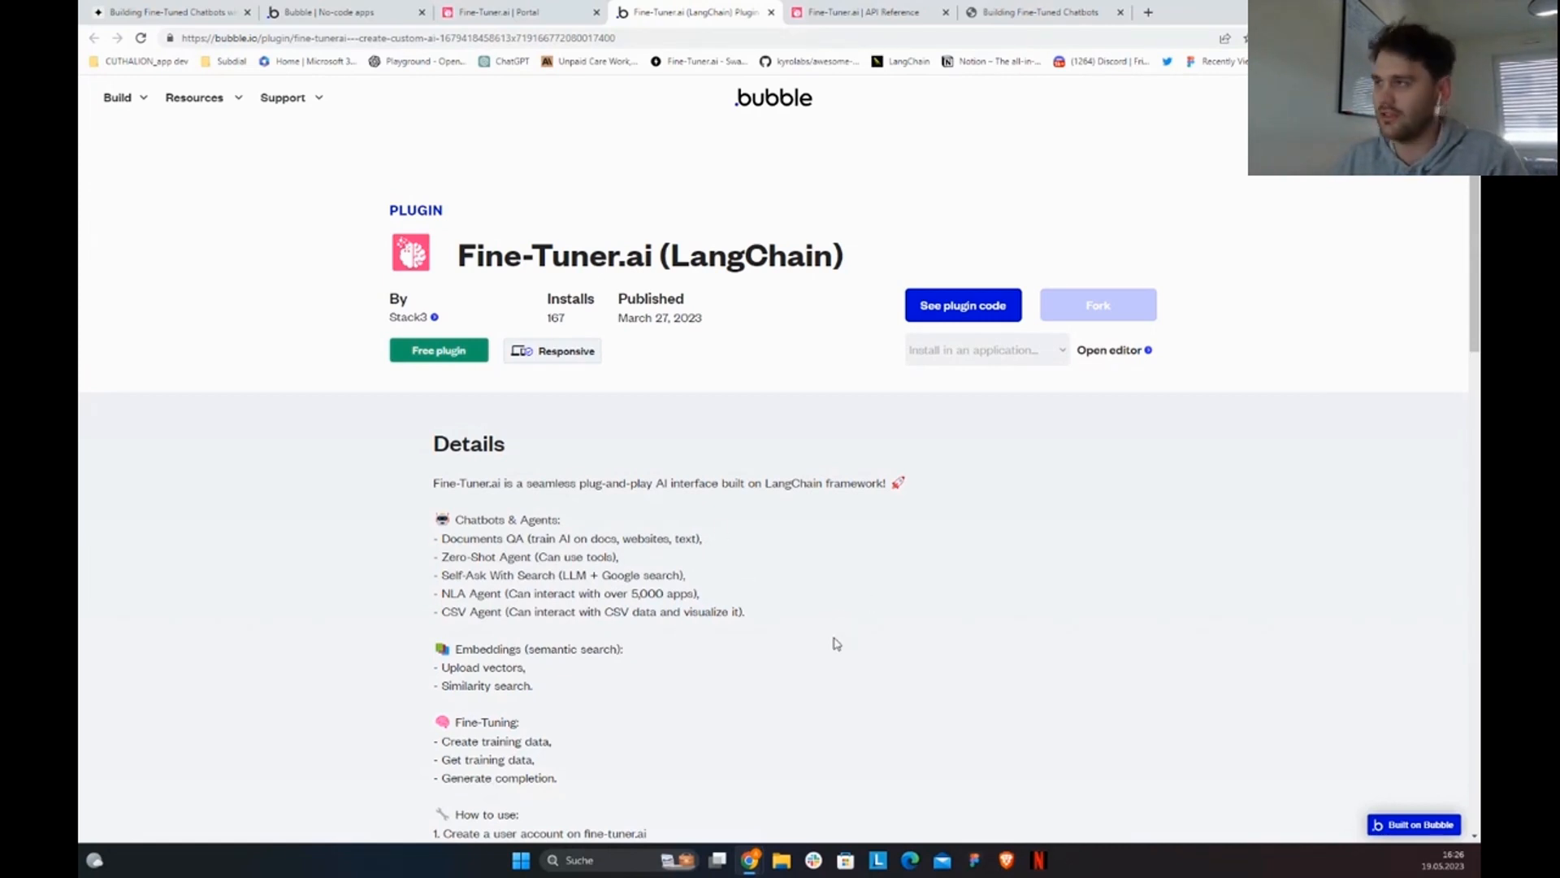
Step: Close the Bubble plugin page and show the installed plugins of the stack3-plugins app in the Bubble editor
{"action": "left_click", "coordinate": [769, 12]}
{"action": "left_click", "coordinate": [503, 11]}
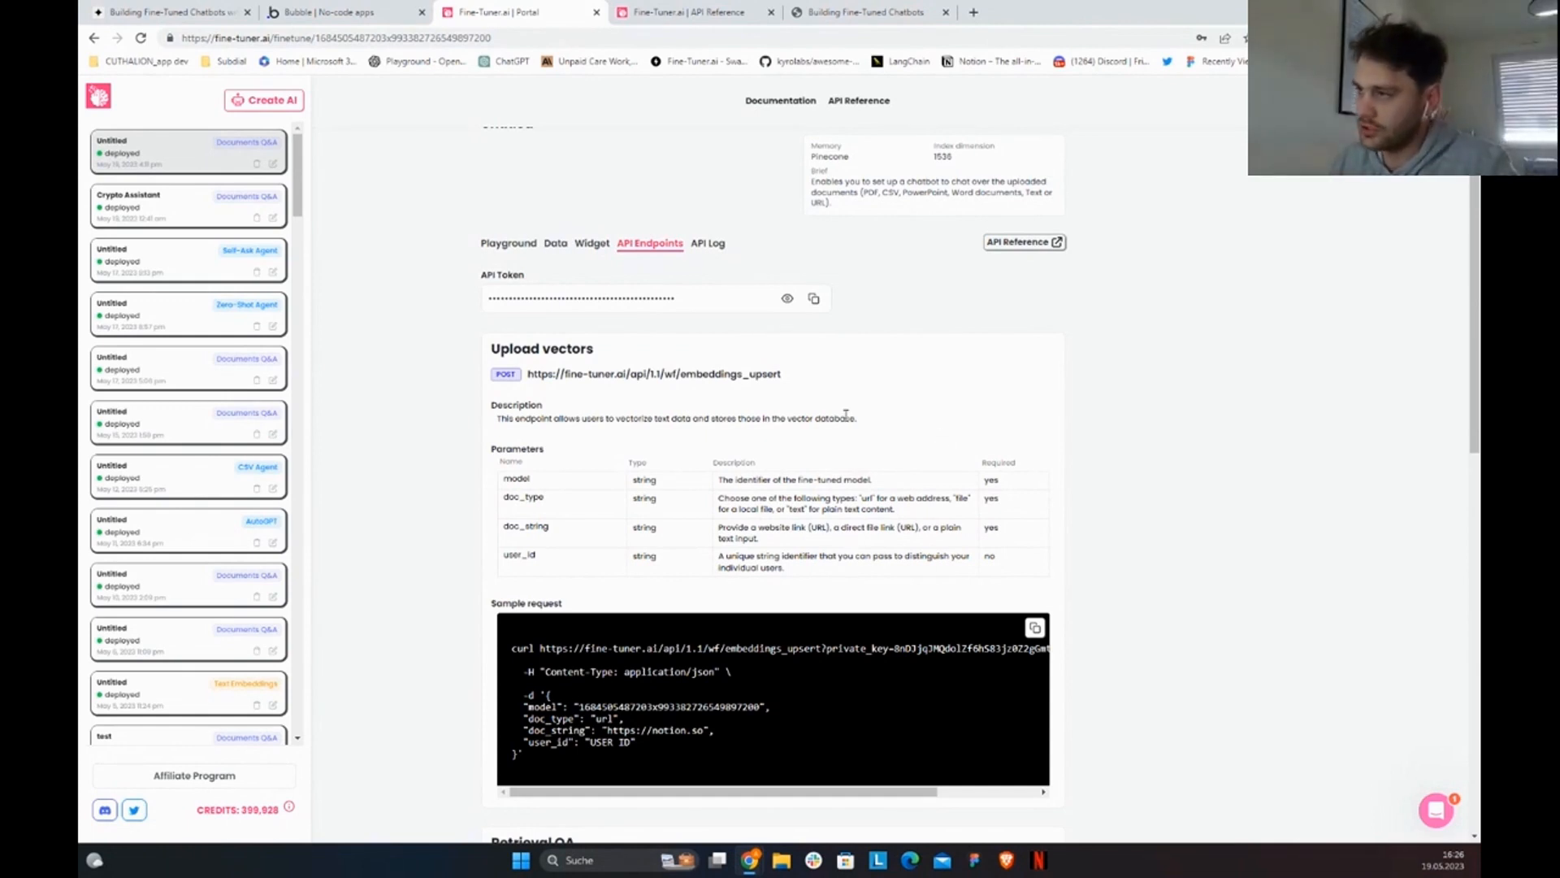
{"action": "left_click", "coordinate": [398, 14]}
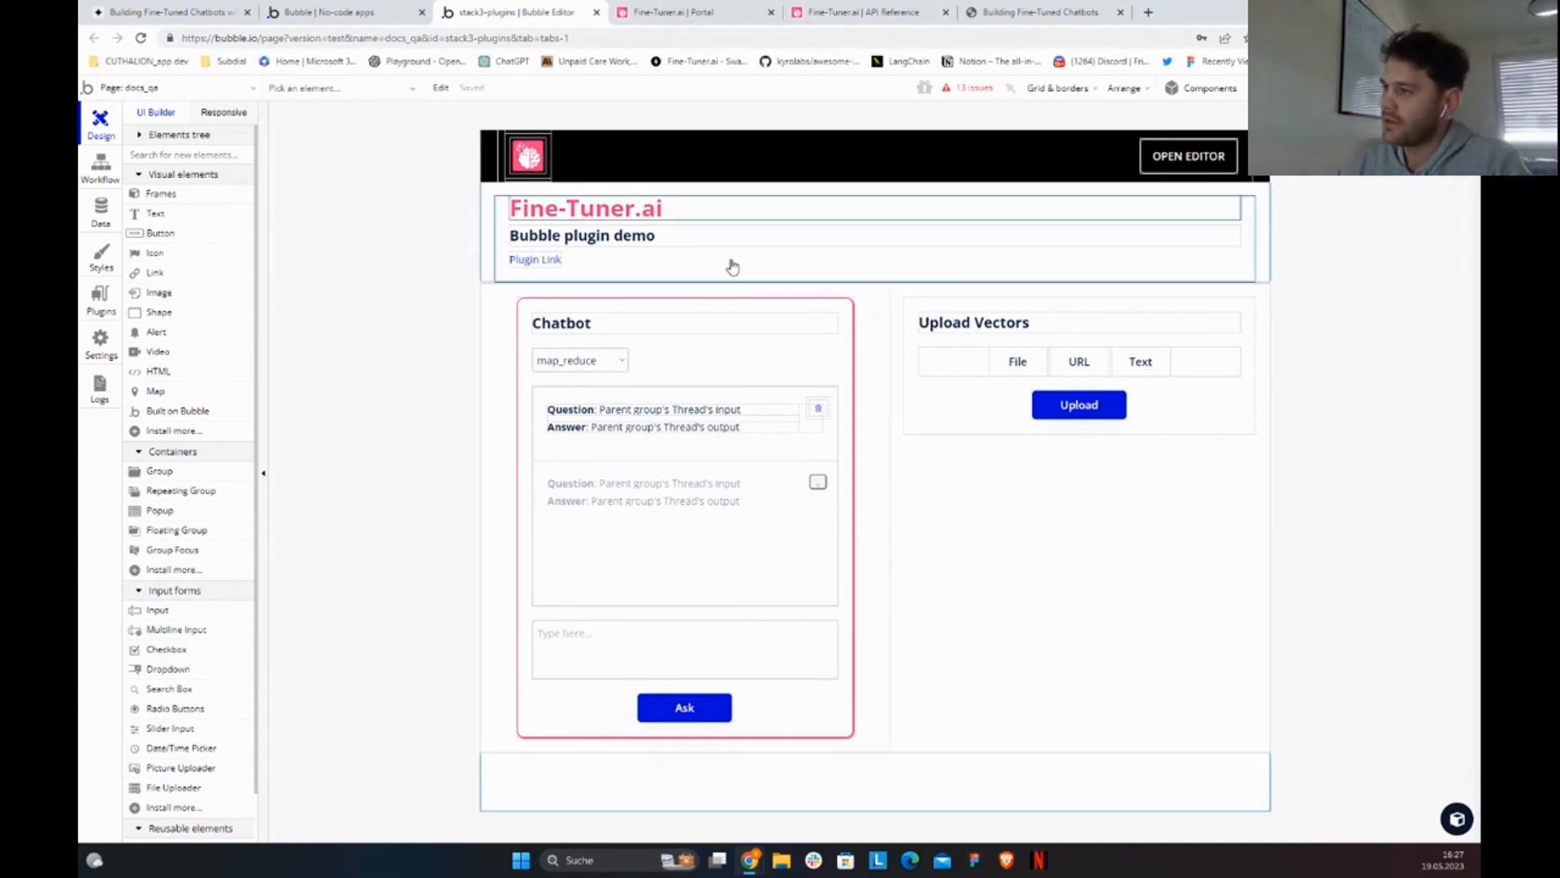
{"action": "left_click", "coordinate": [378, 264]}
{"action": "left_click", "coordinate": [95, 303]}
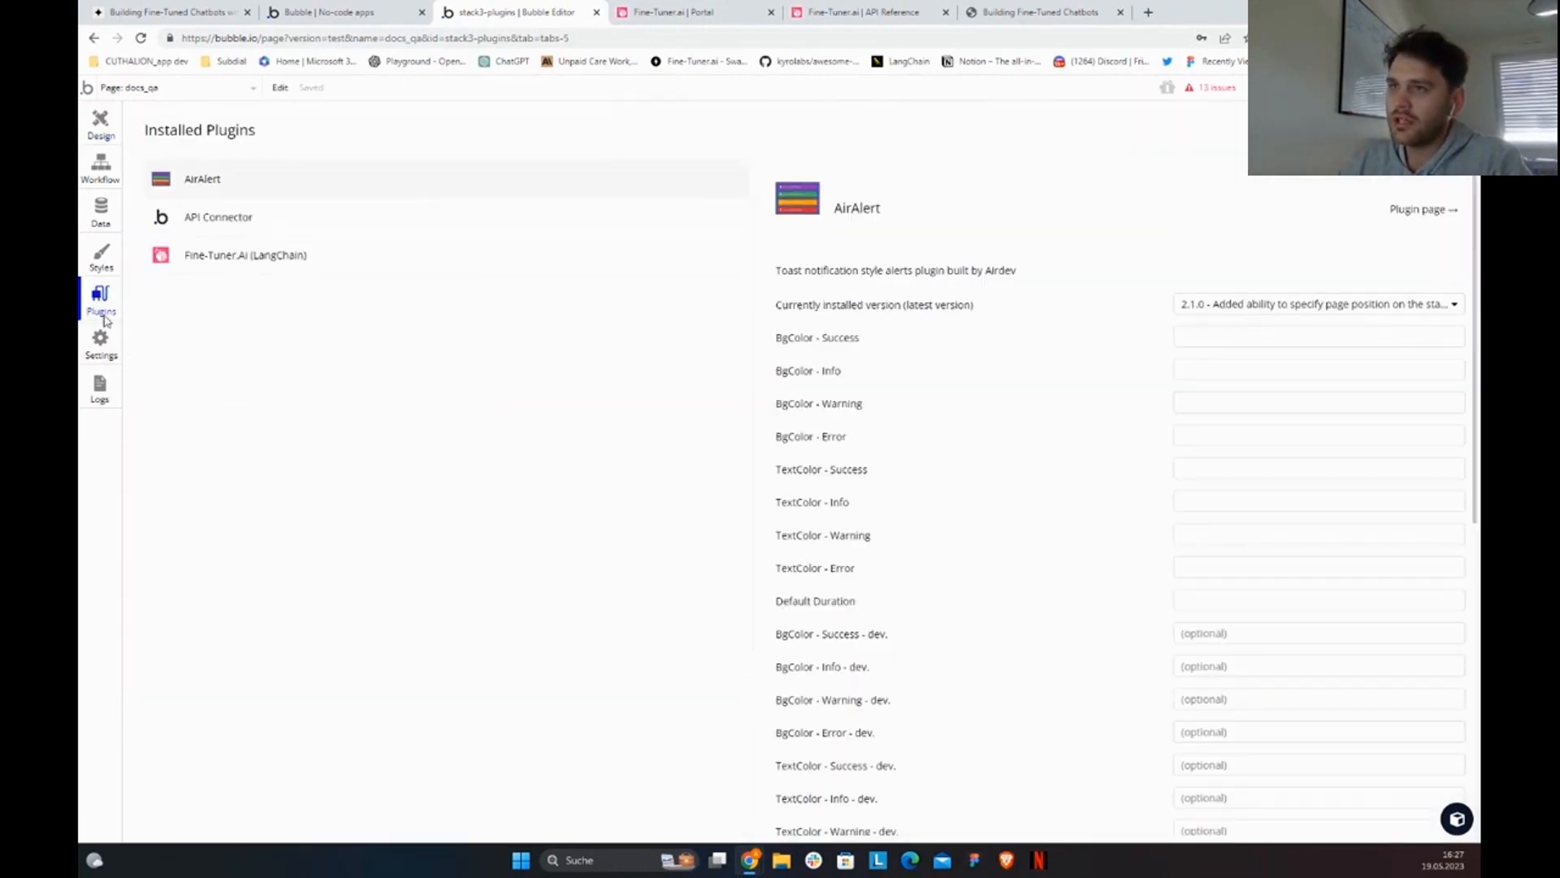
Step: Select the API Connector among the installed plugins, and open and dismiss the new plugin installer
{"action": "left_click", "coordinate": [254, 225]}
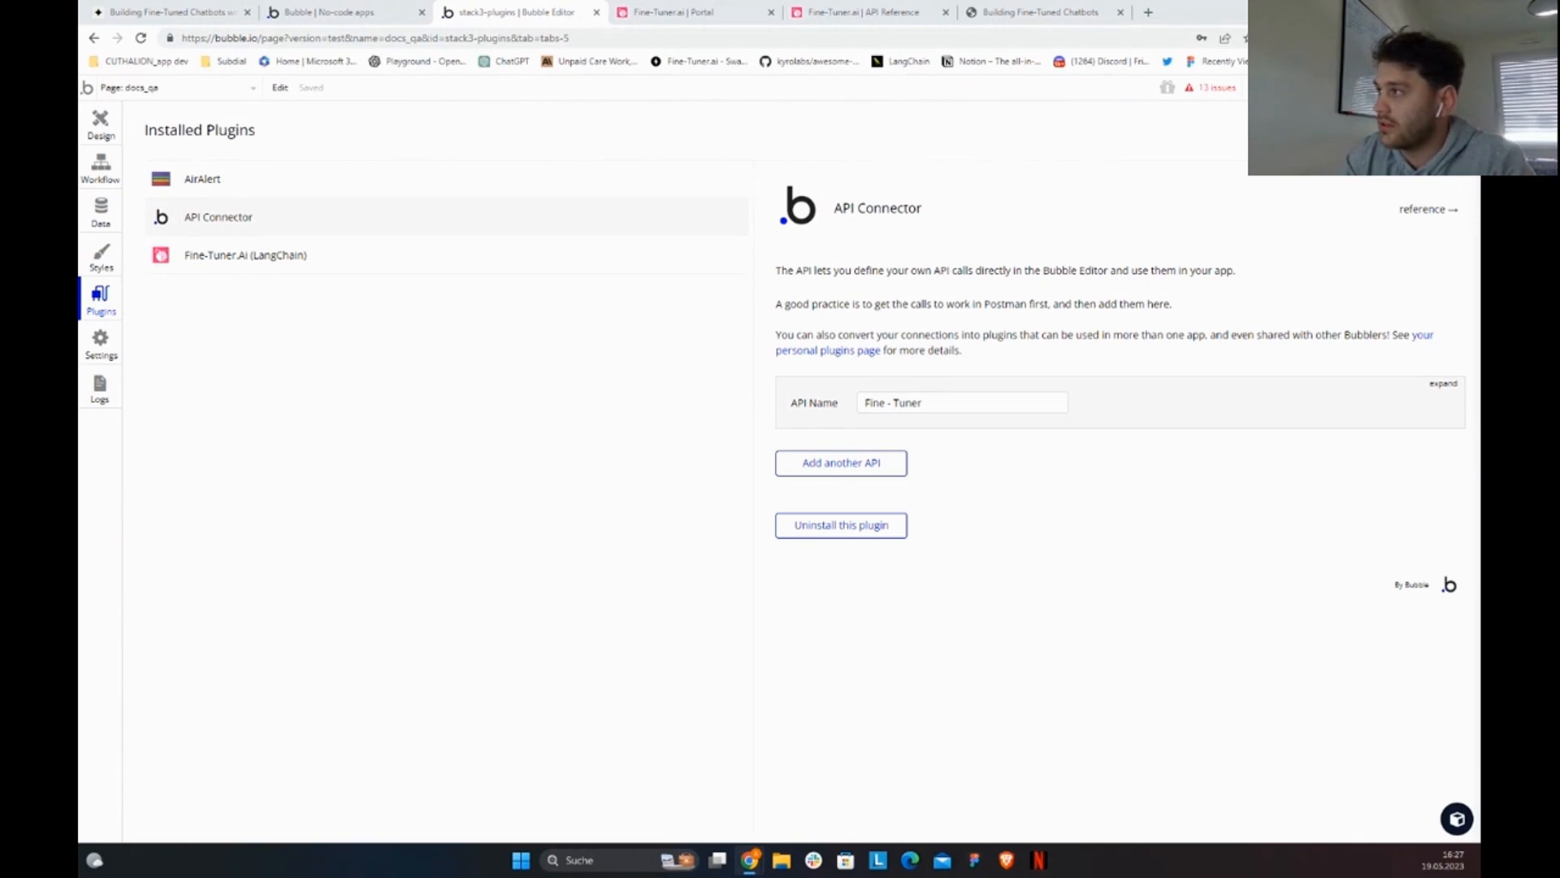
{"action": "left_click", "coordinate": [1415, 130]}
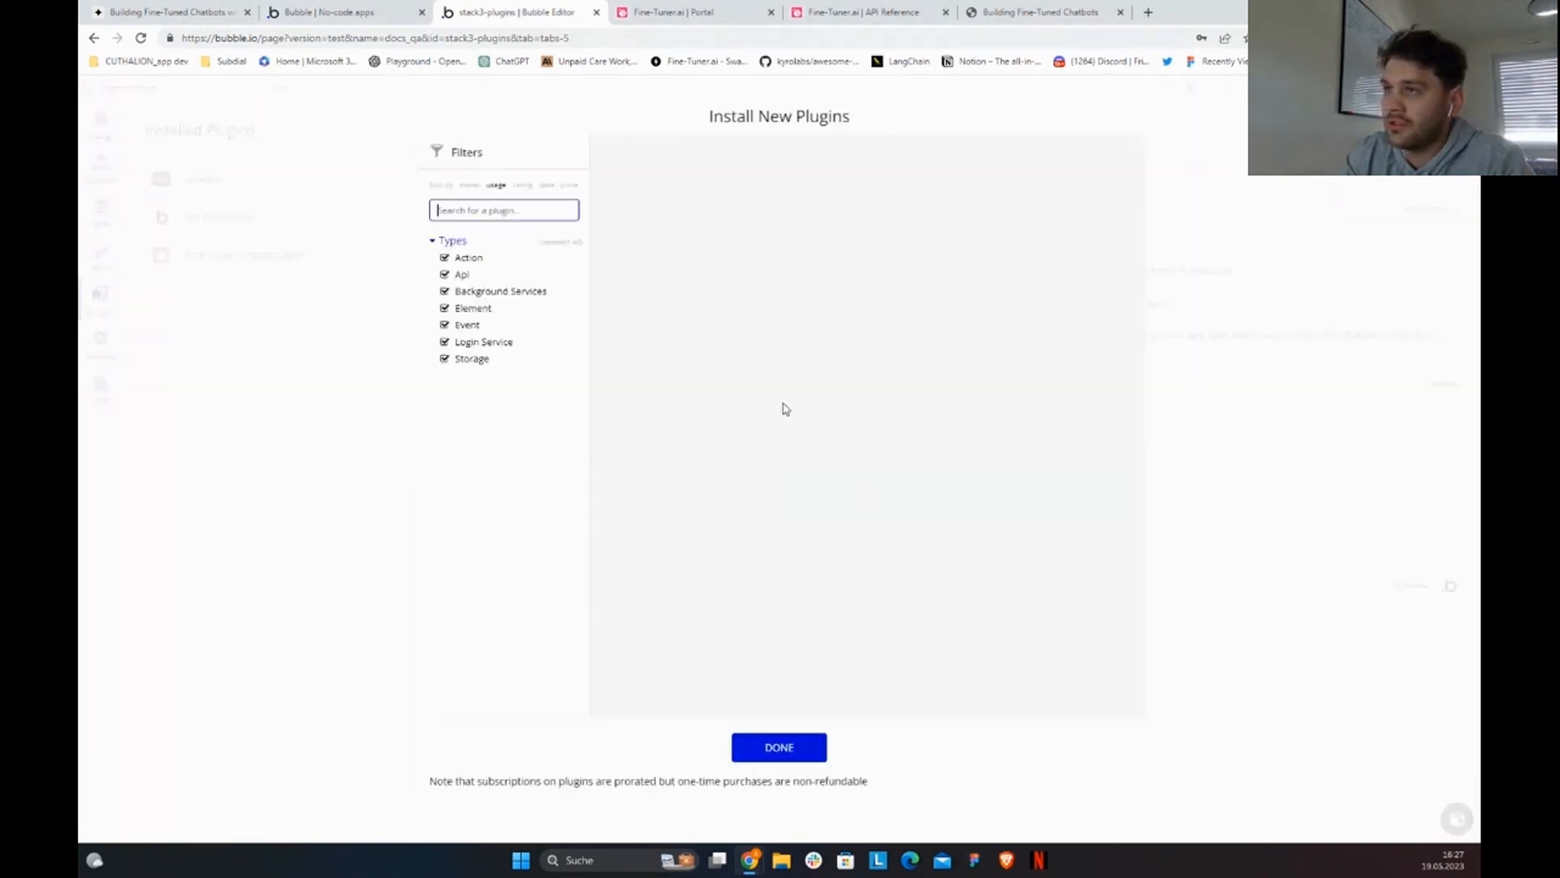
{"action": "left_click", "coordinate": [1250, 549]}
Step: Expand the Fine - Tuner API and its Upload vectors call in the API Connector
{"action": "left_click", "coordinate": [1444, 384]}
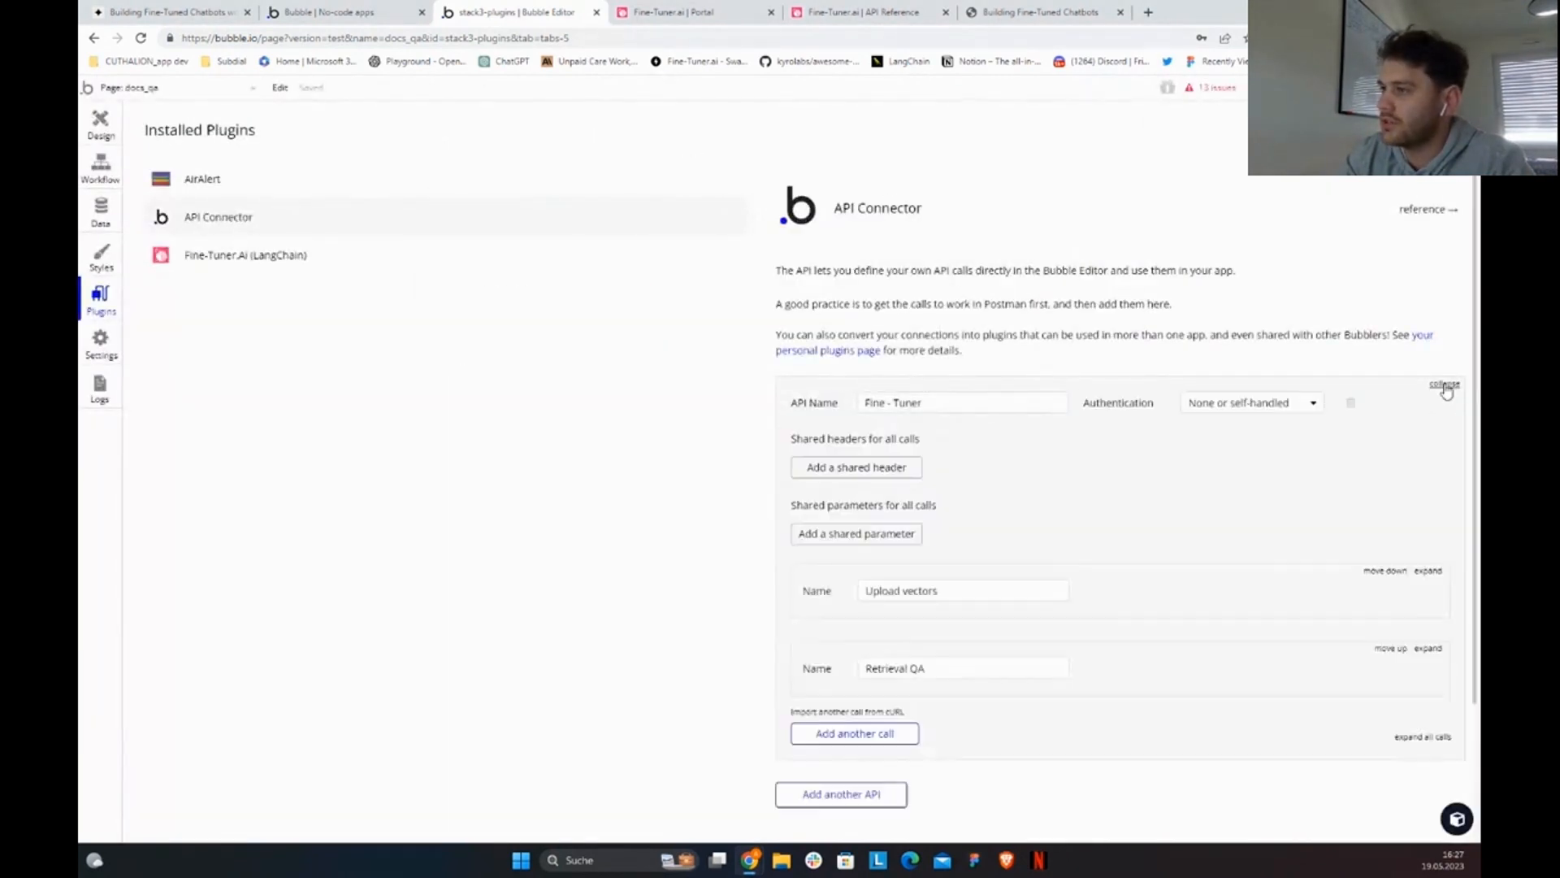
{"action": "scroll", "coordinate": [911, 618], "scroll_direction": "down", "scroll_amount": 2}
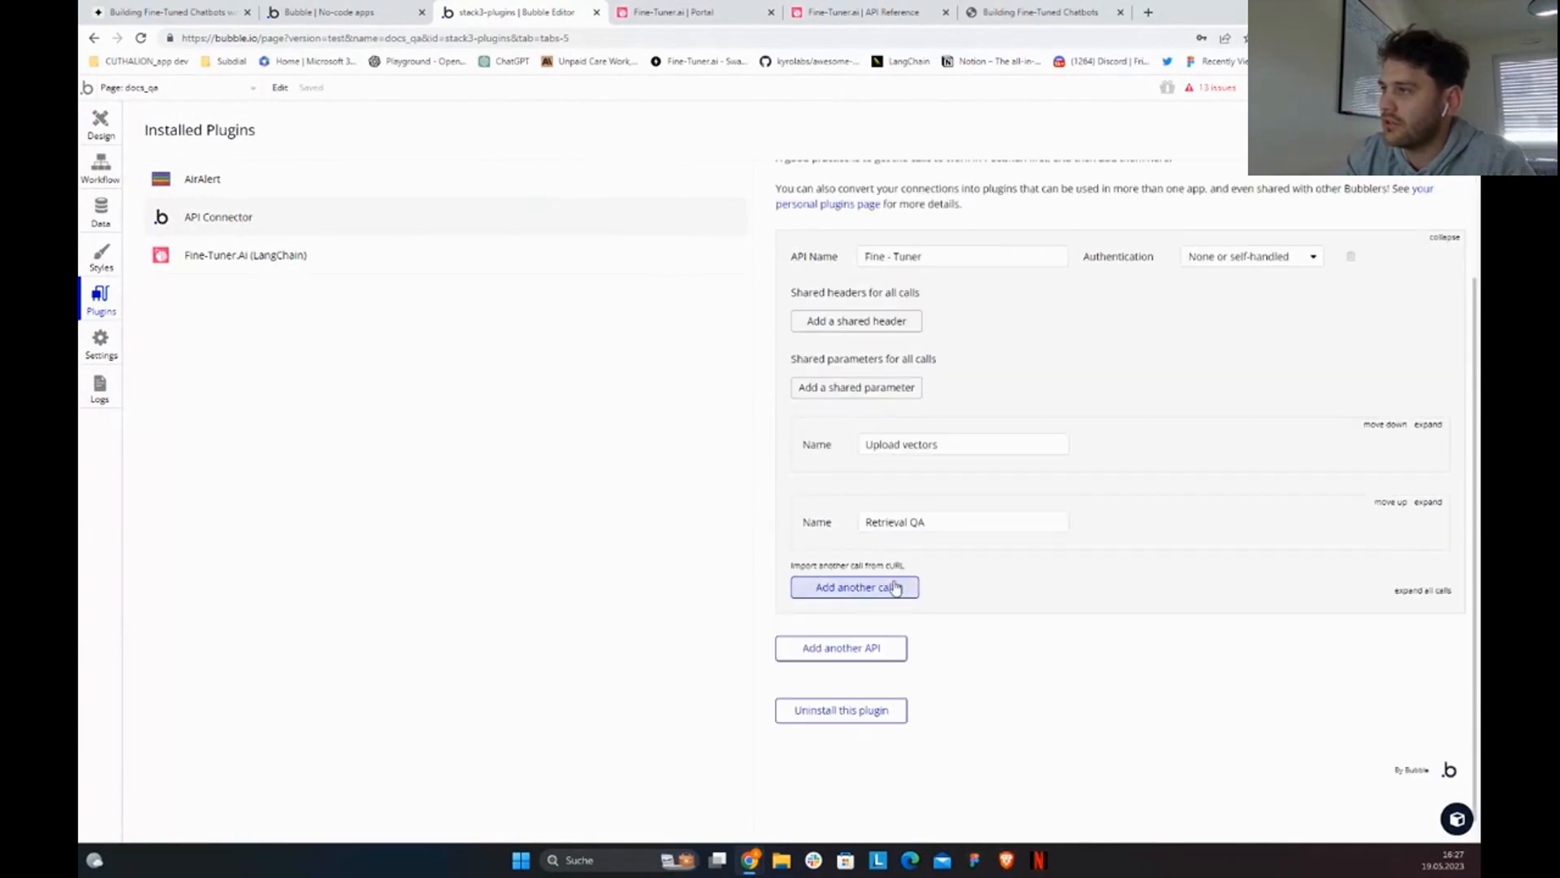
{"action": "scroll", "coordinate": [943, 438], "scroll_direction": "up", "scroll_amount": 2}
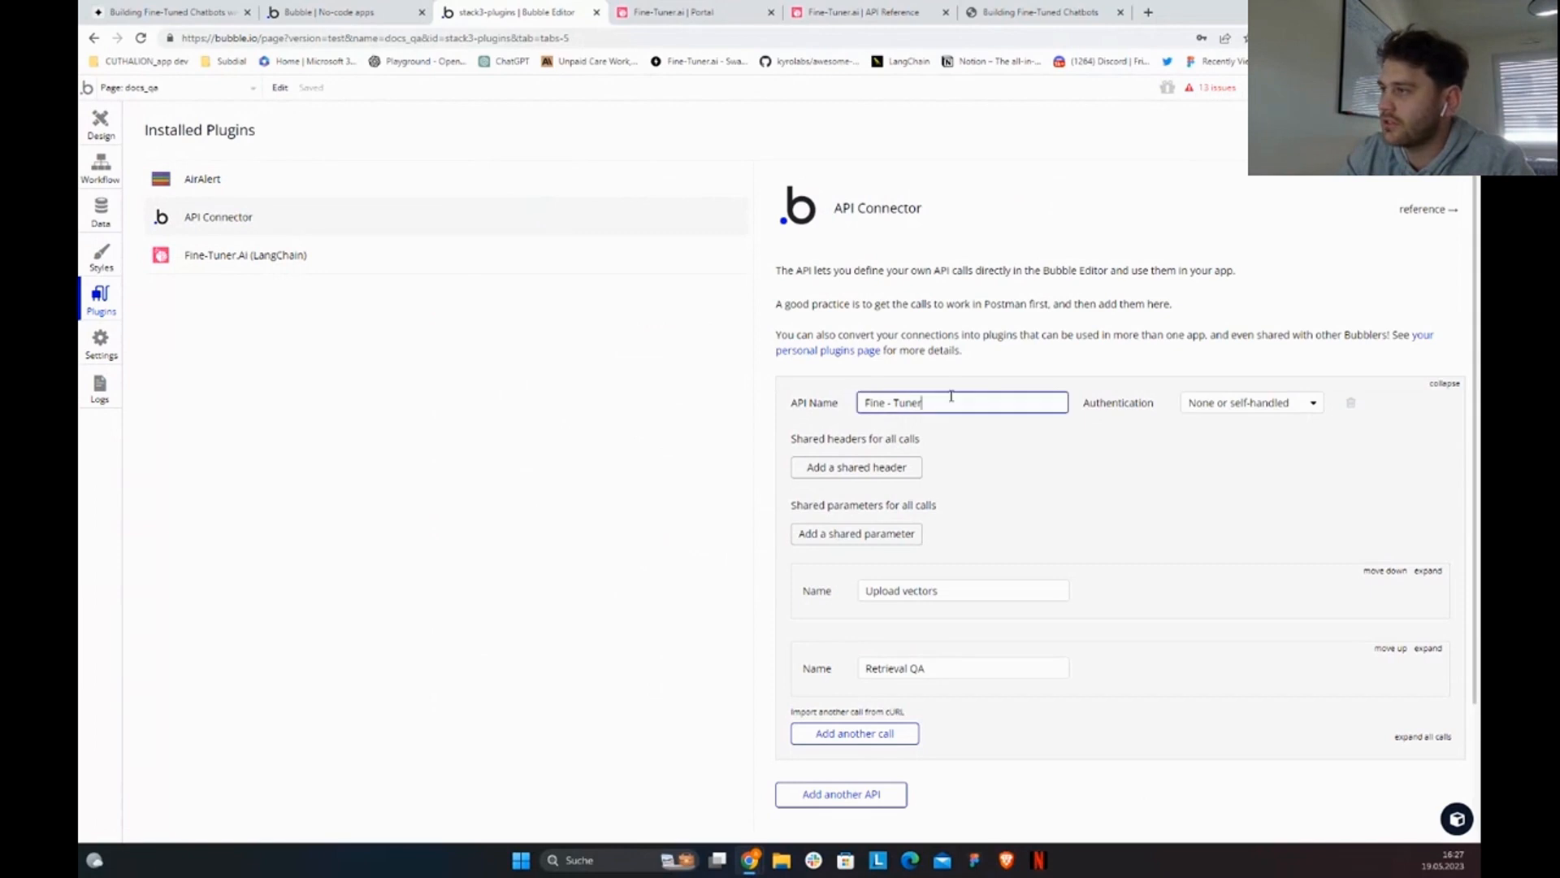
{"action": "scroll", "coordinate": [1371, 582], "scroll_direction": "down", "scroll_amount": 2}
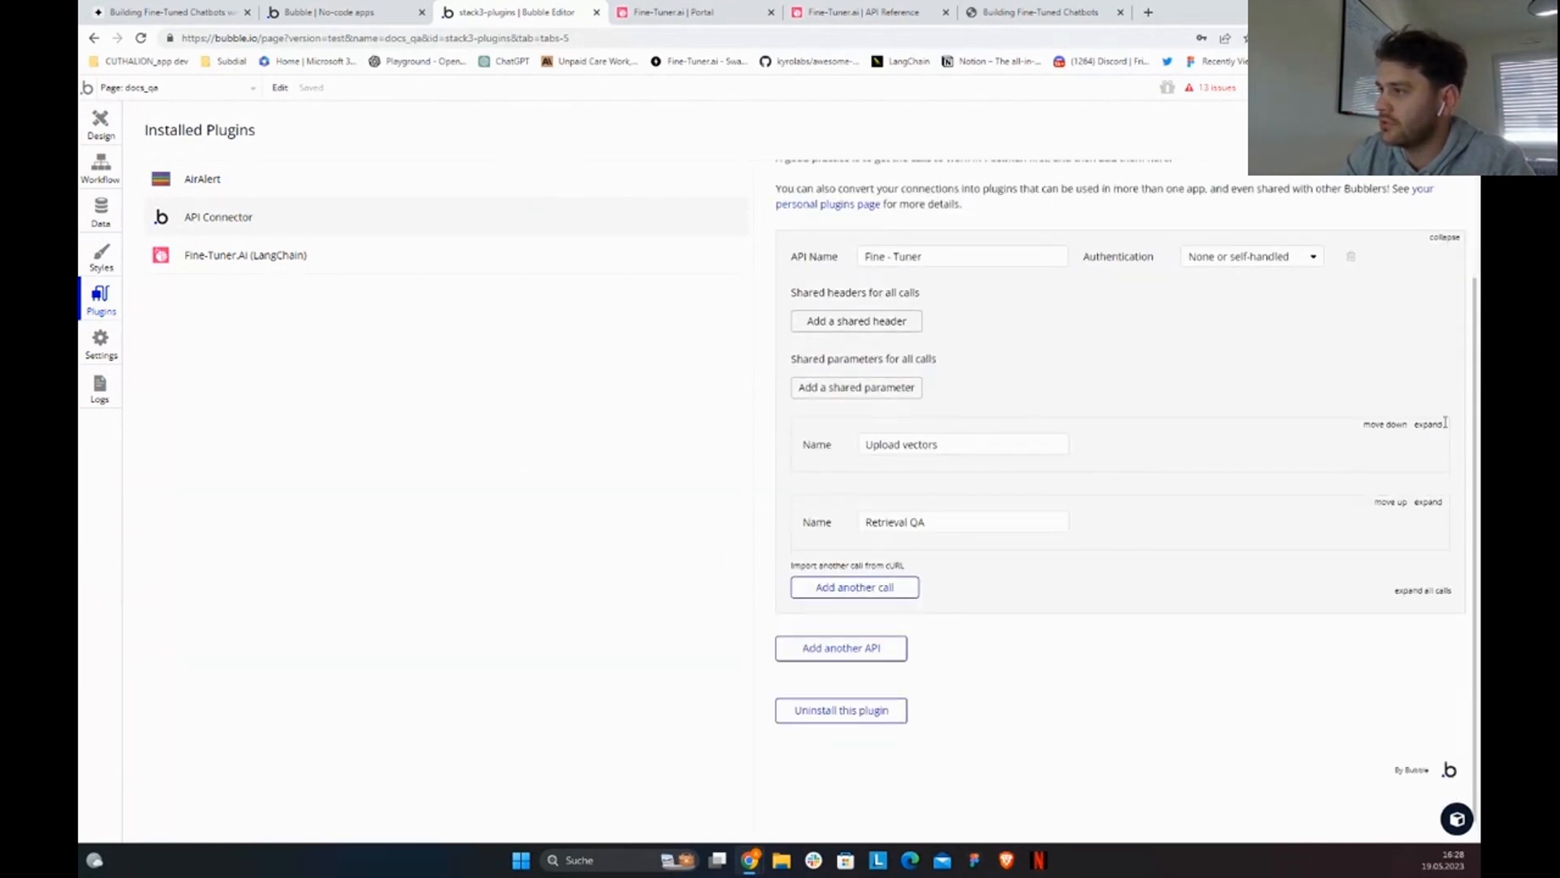
{"action": "left_click", "coordinate": [1444, 423]}
{"action": "scroll", "coordinate": [1196, 560], "scroll_direction": "down", "scroll_amount": 1}
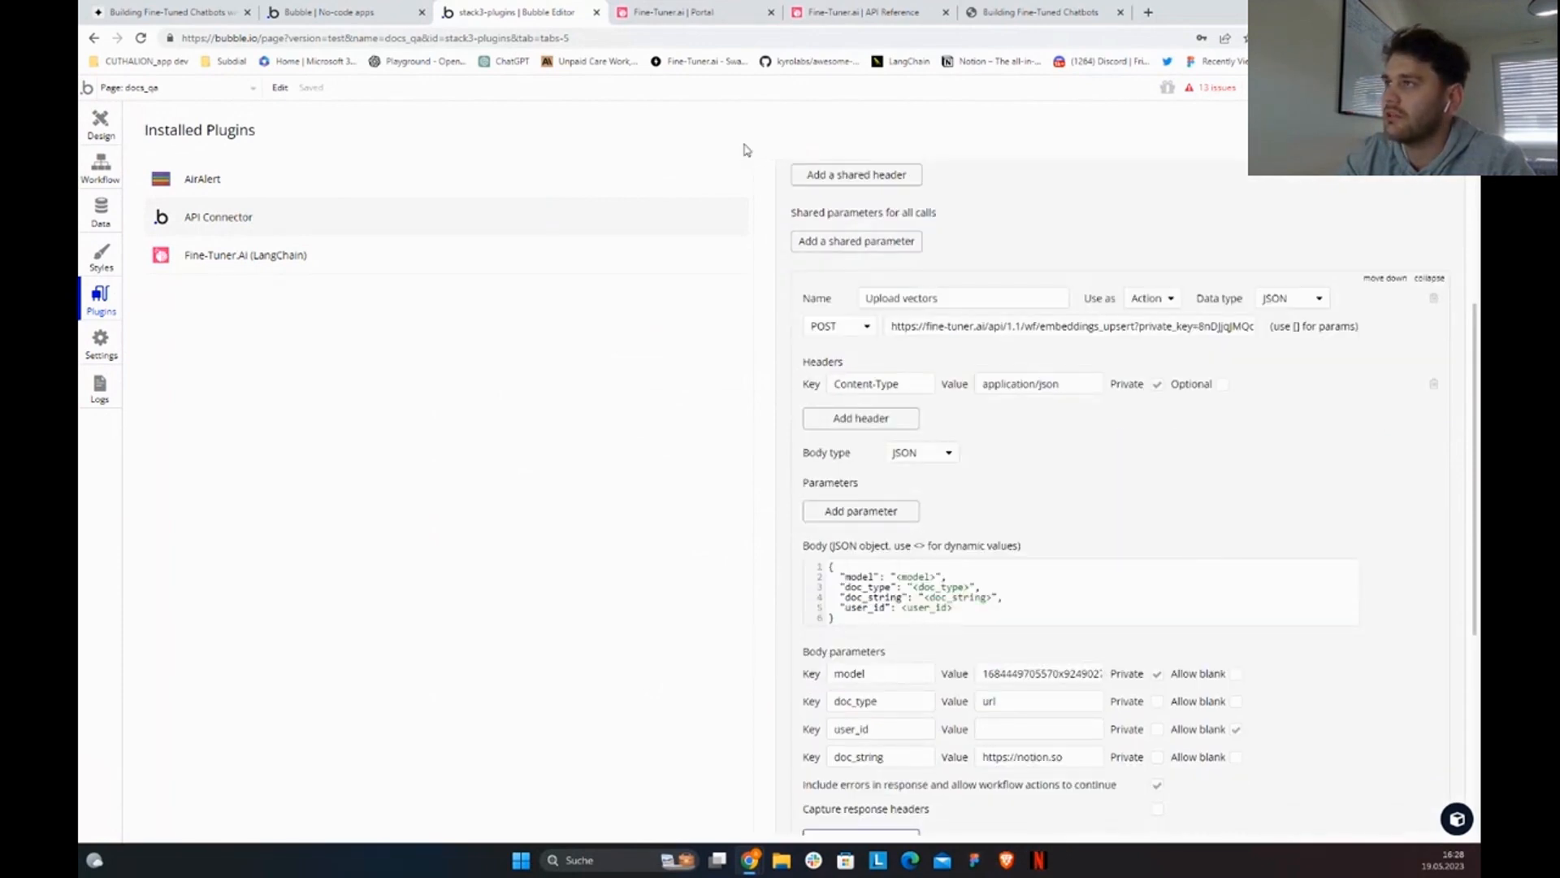
Step: Highlight the full request URL including the private key in the Upload vectors sample request on the Fine-Tuner.ai portal
{"action": "left_click", "coordinate": [819, 13]}
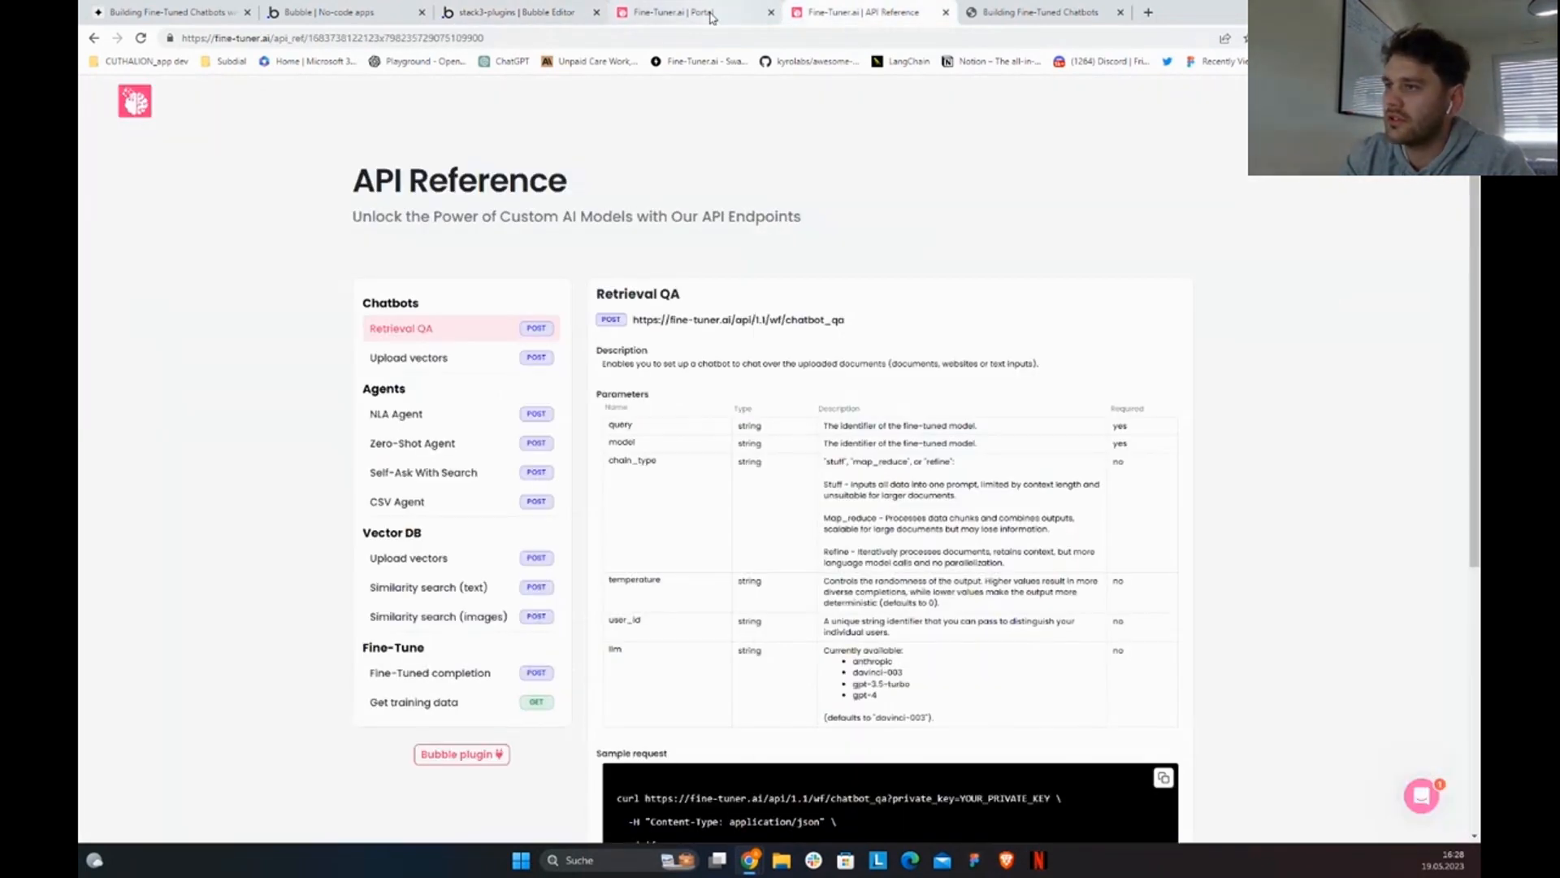
{"action": "left_click", "coordinate": [687, 13]}
{"action": "scroll", "coordinate": [696, 373], "scroll_direction": "down", "scroll_amount": 2}
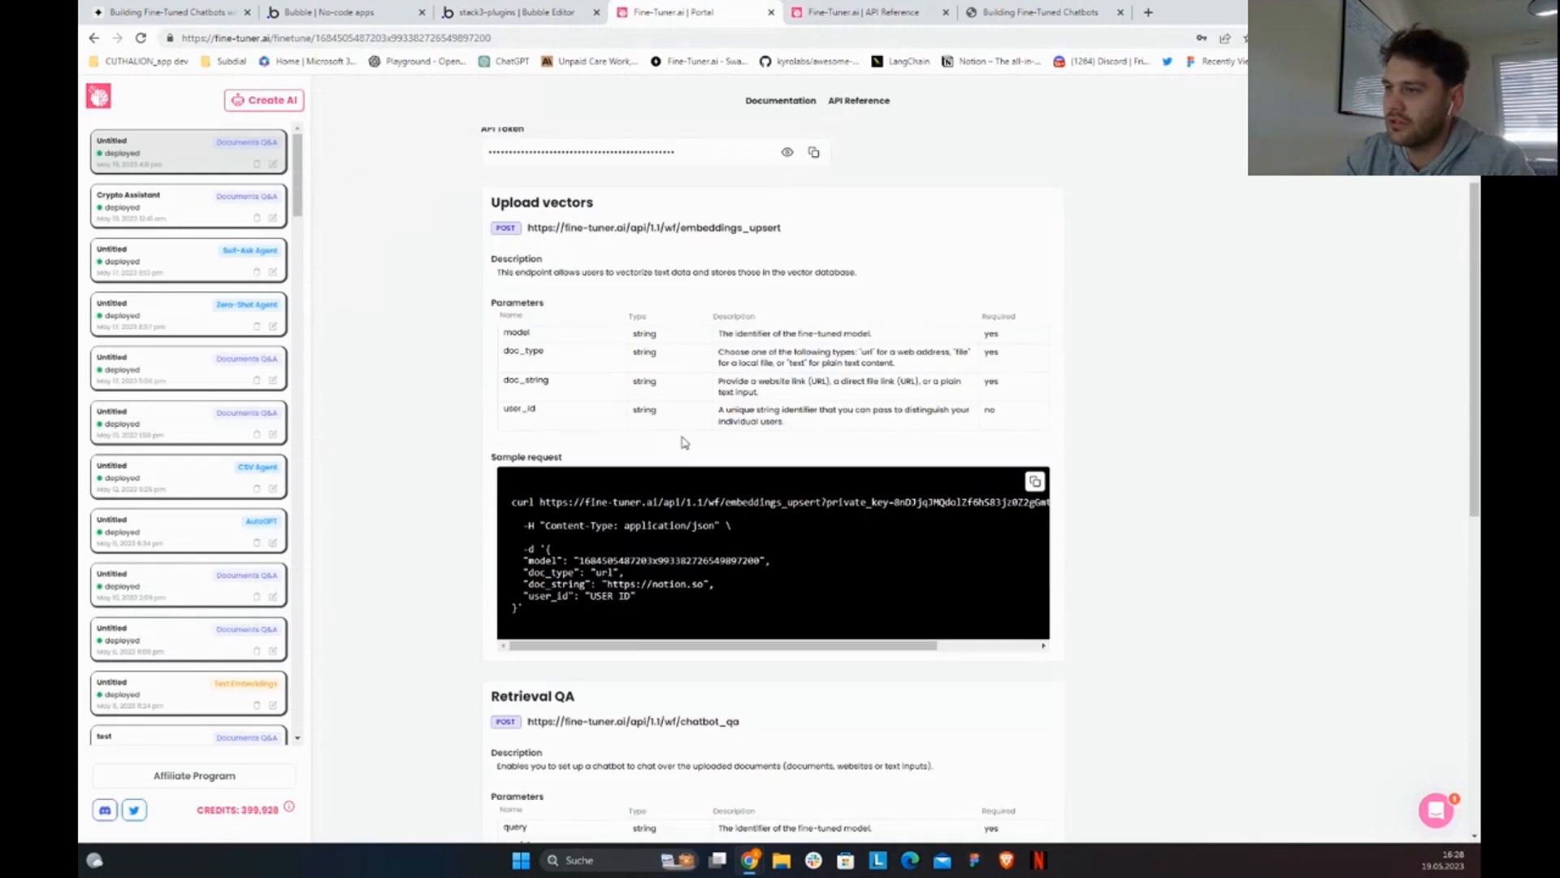
{"action": "scroll", "coordinate": [694, 569], "scroll_direction": "up", "scroll_amount": 1}
{"action": "left_click_drag", "start_coordinate": [539, 574], "coordinate": [1022, 577]}
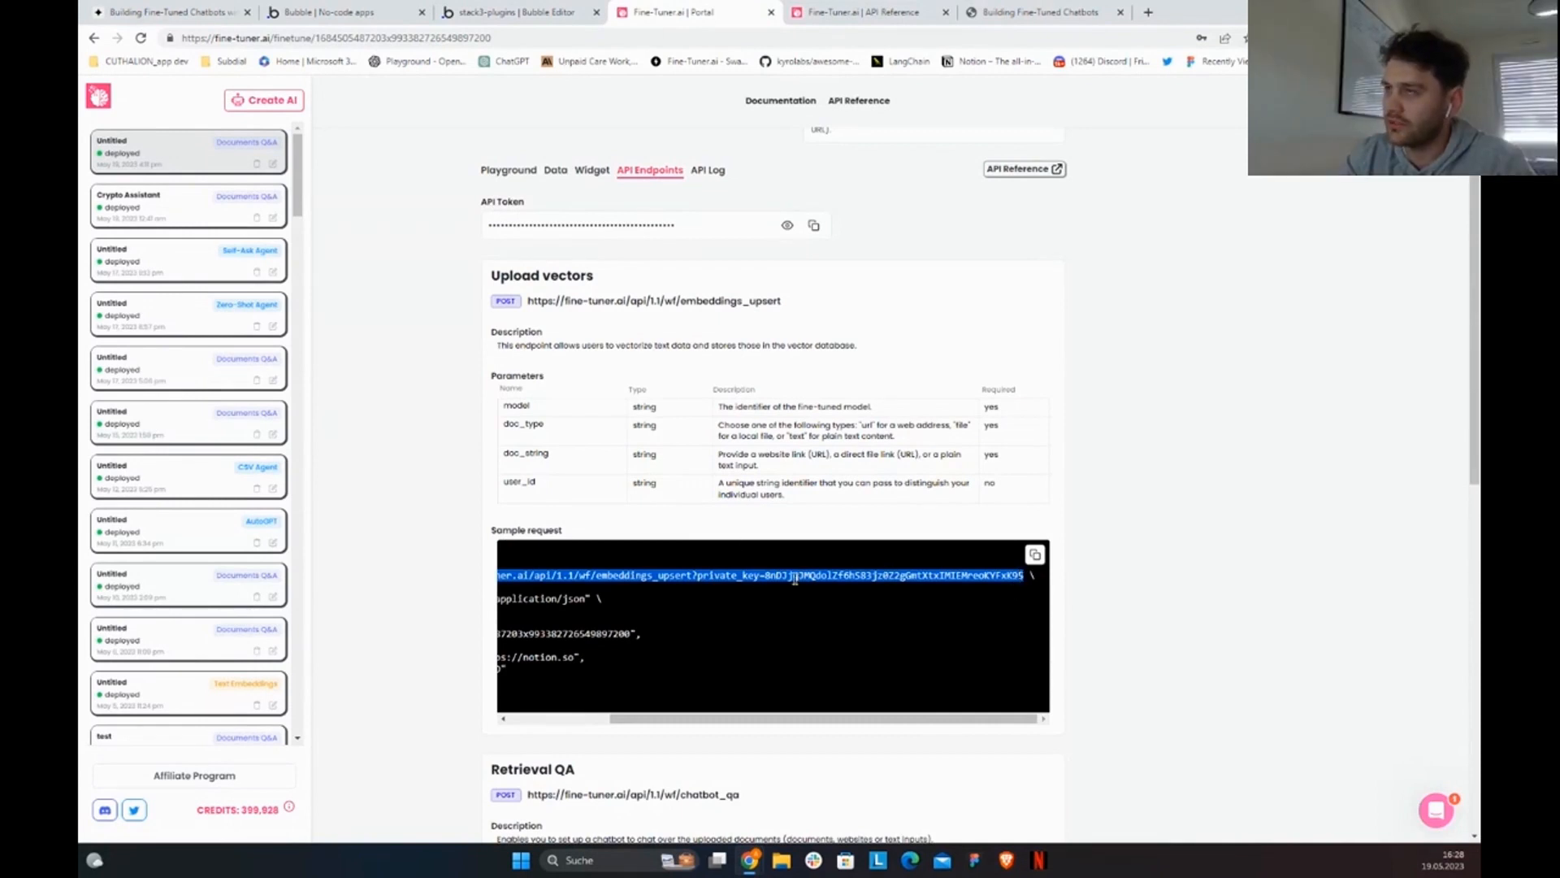
Step: Return to the API Connector and check the Upload vectors call's request URL and its available HTTP methods
{"action": "left_click", "coordinate": [545, 10]}
{"action": "scroll", "coordinate": [1045, 455], "scroll_direction": "up", "scroll_amount": 2}
{"action": "triple_click", "coordinate": [1042, 472]}
{"action": "left_click", "coordinate": [862, 472]}
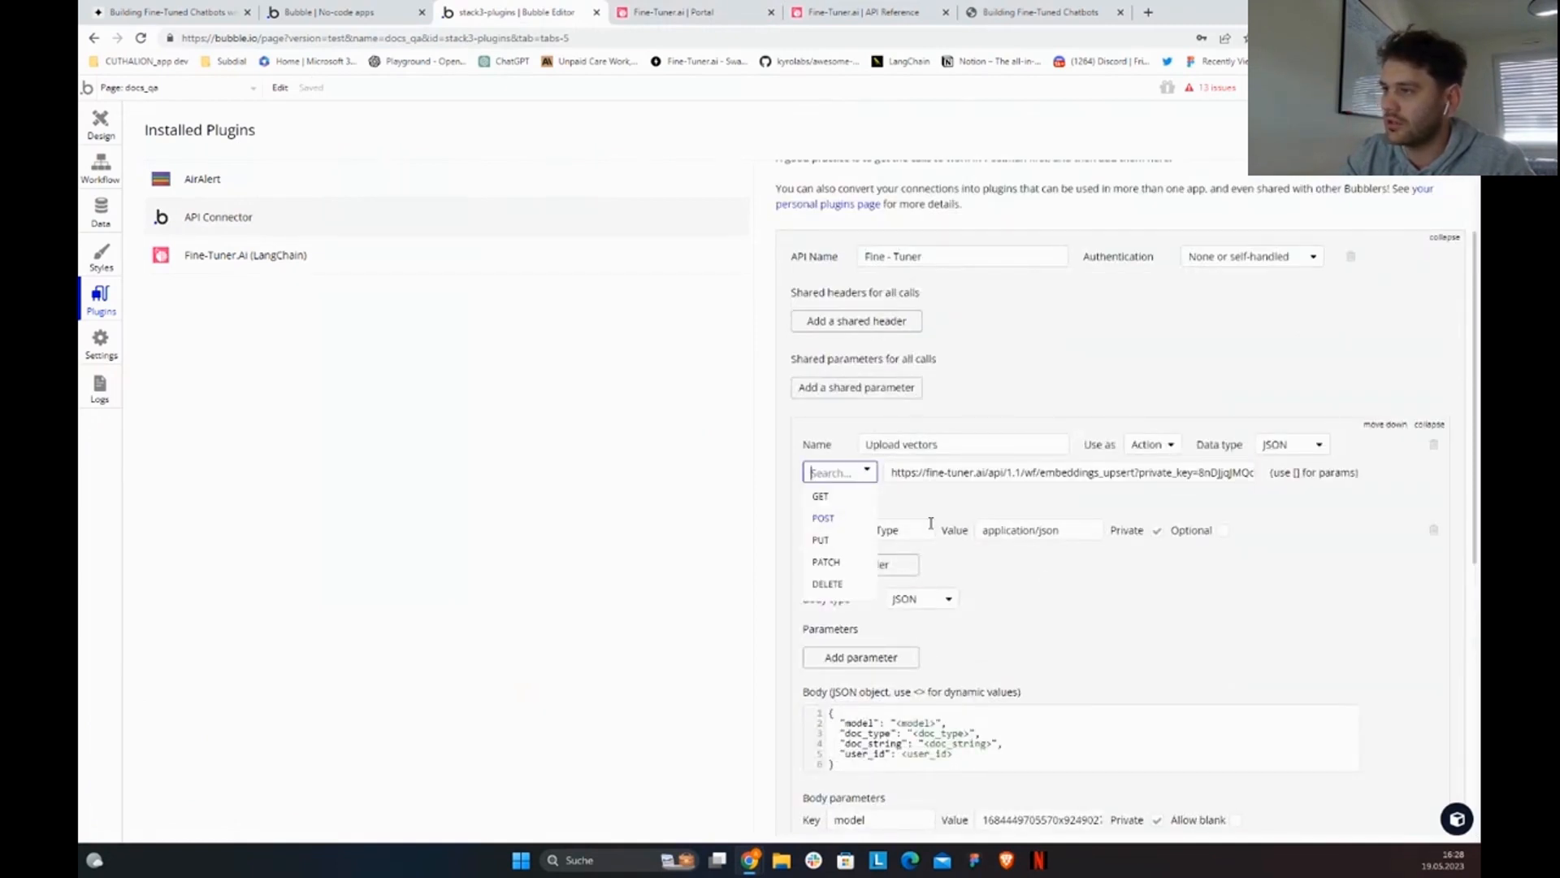
{"action": "left_click", "coordinate": [856, 479]}
{"action": "left_click", "coordinate": [855, 479]}
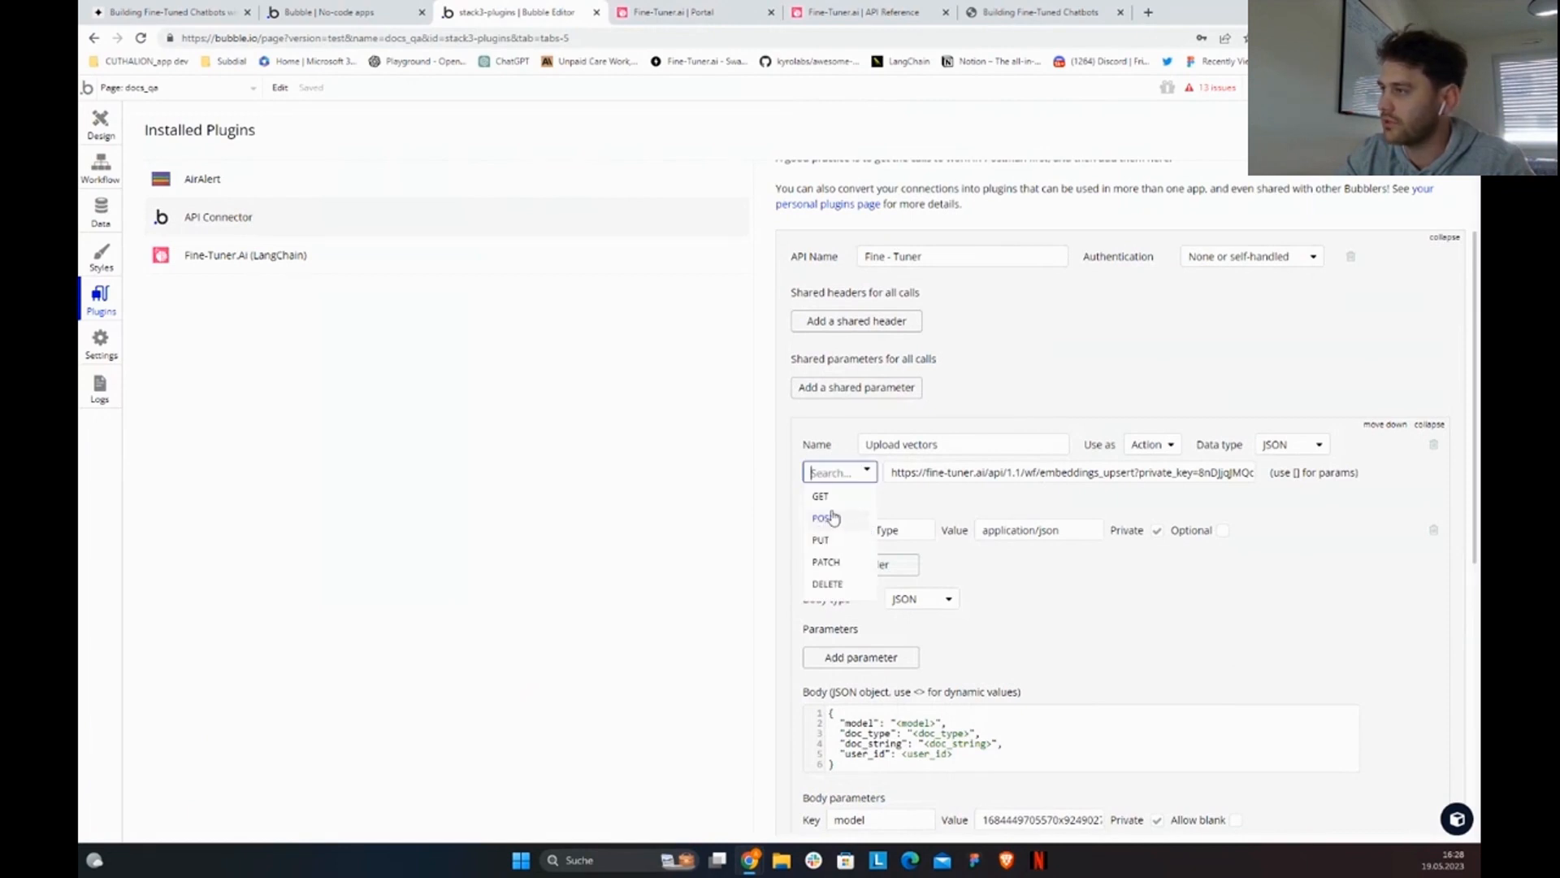
{"action": "left_click", "coordinate": [999, 496]}
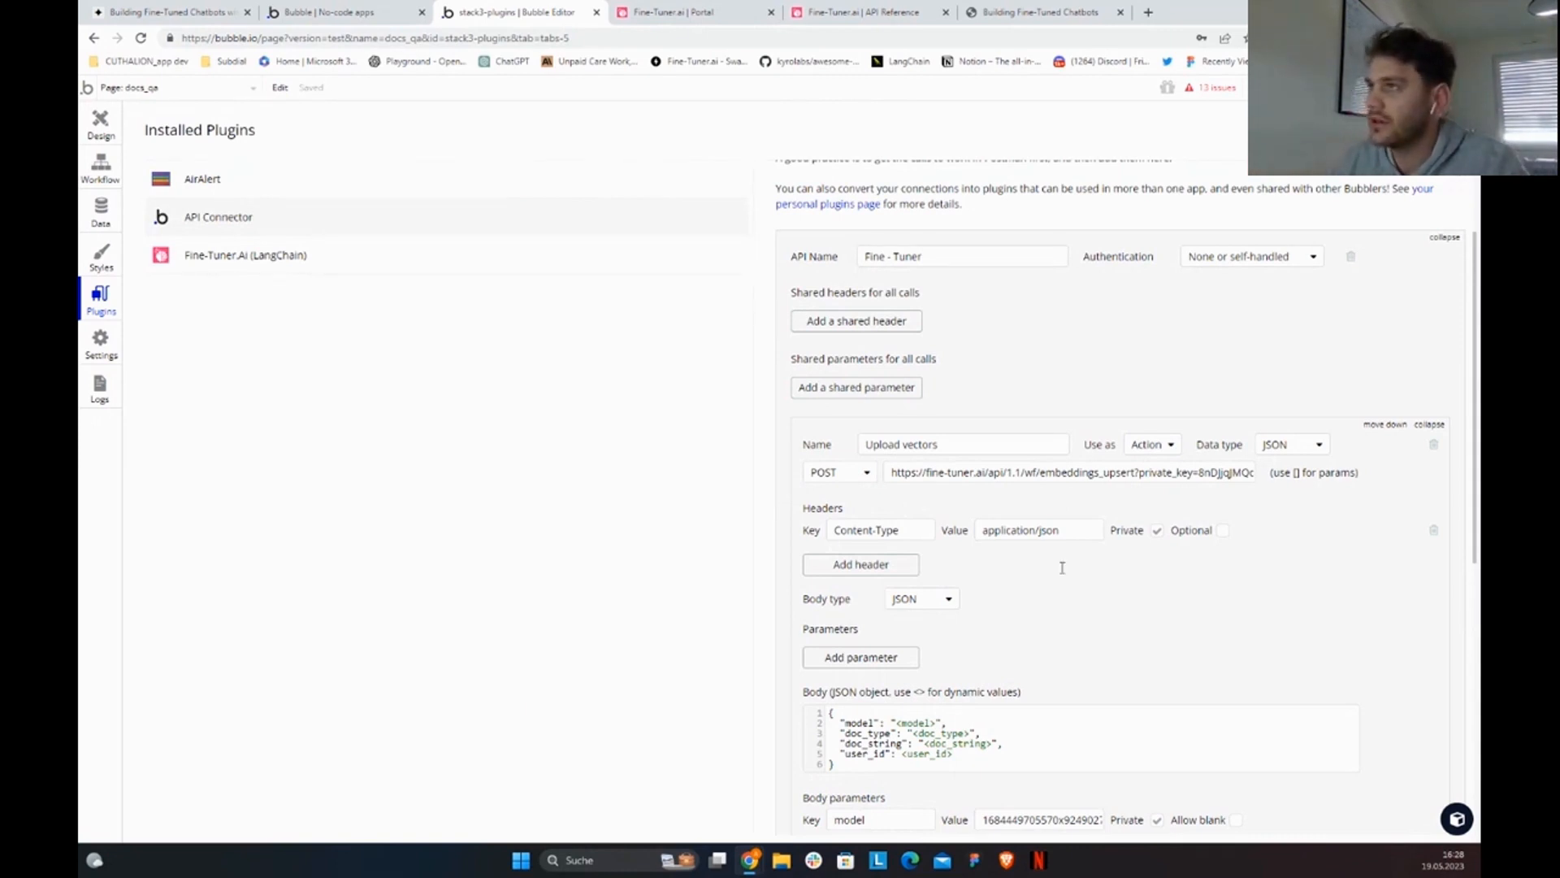
Step: Highlight the JSON body of the Upload vectors sample request on the portal's API endpoints page
{"action": "scroll", "coordinate": [1061, 565], "scroll_direction": "down", "scroll_amount": 1}
{"action": "left_click", "coordinate": [690, 12]}
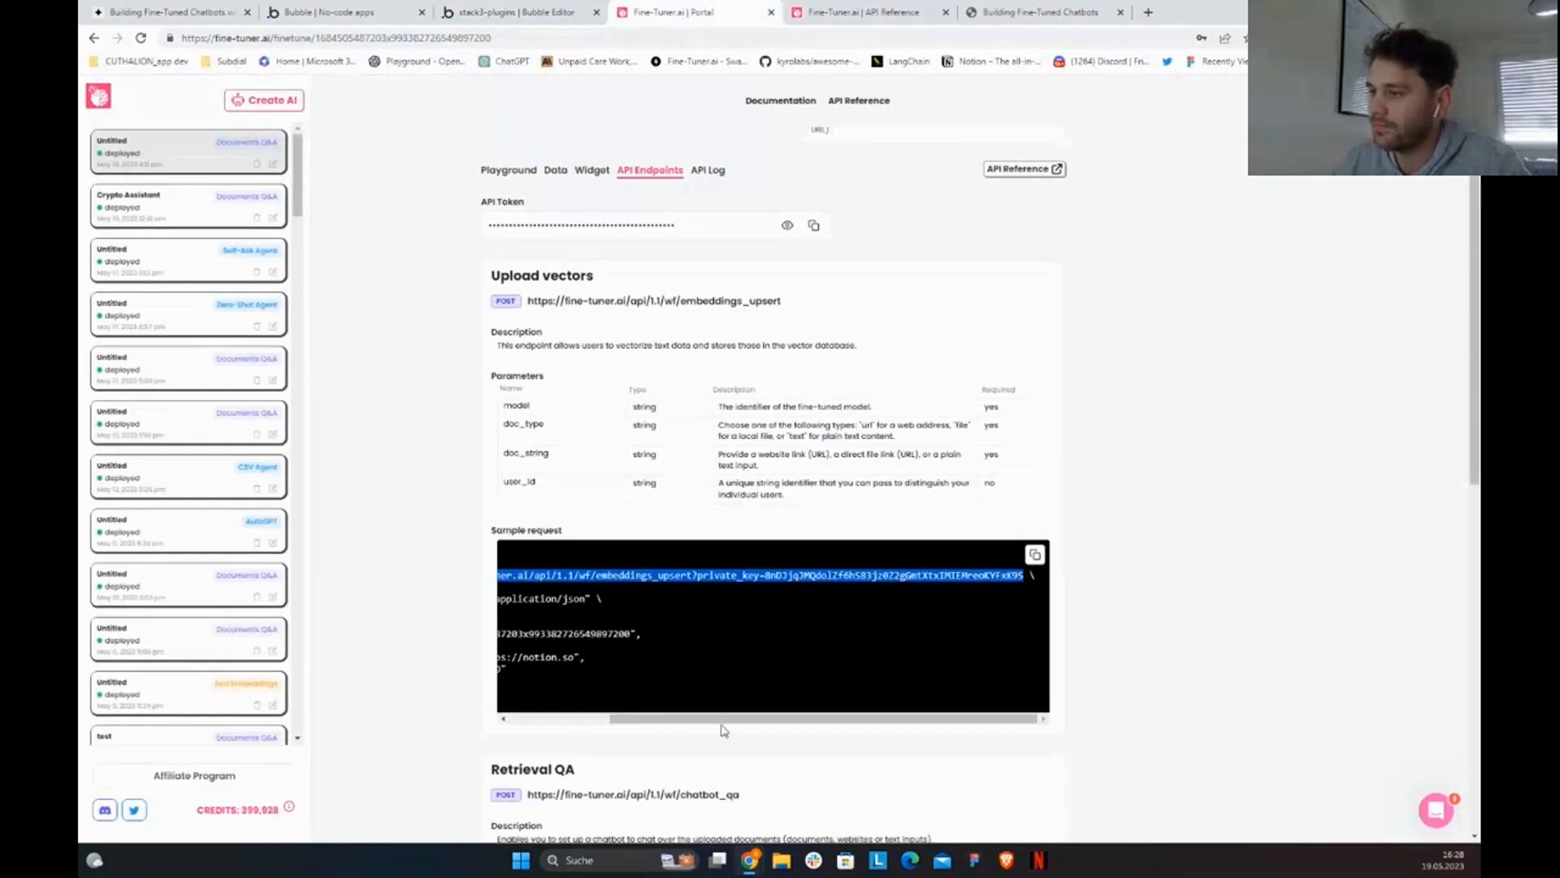
{"action": "left_click", "coordinate": [568, 658]}
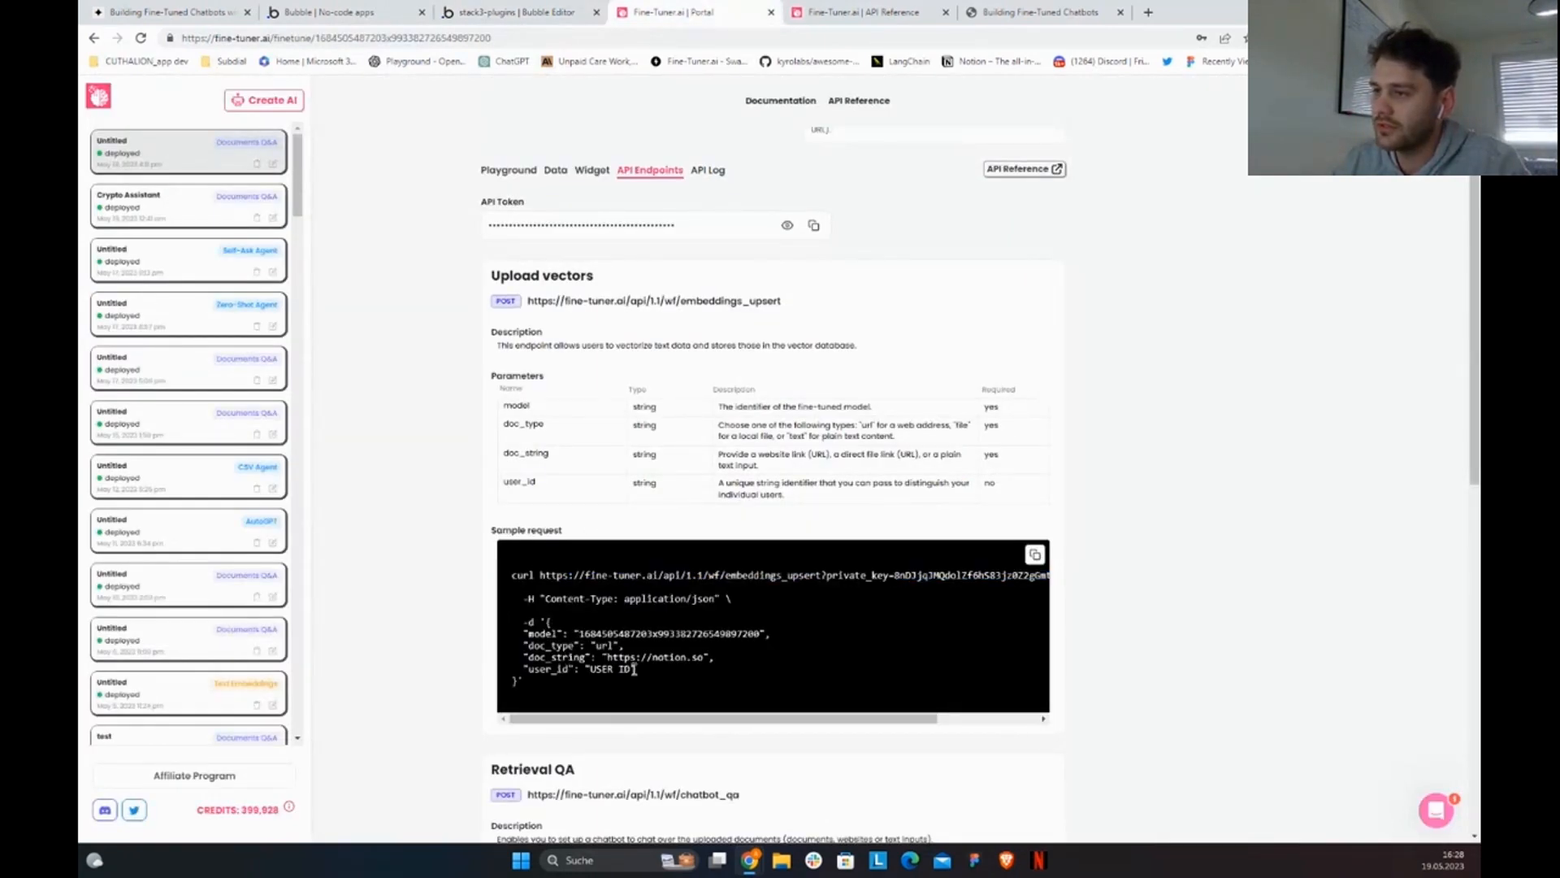
{"action": "left_click_drag", "start_coordinate": [516, 681], "coordinate": [549, 621]}
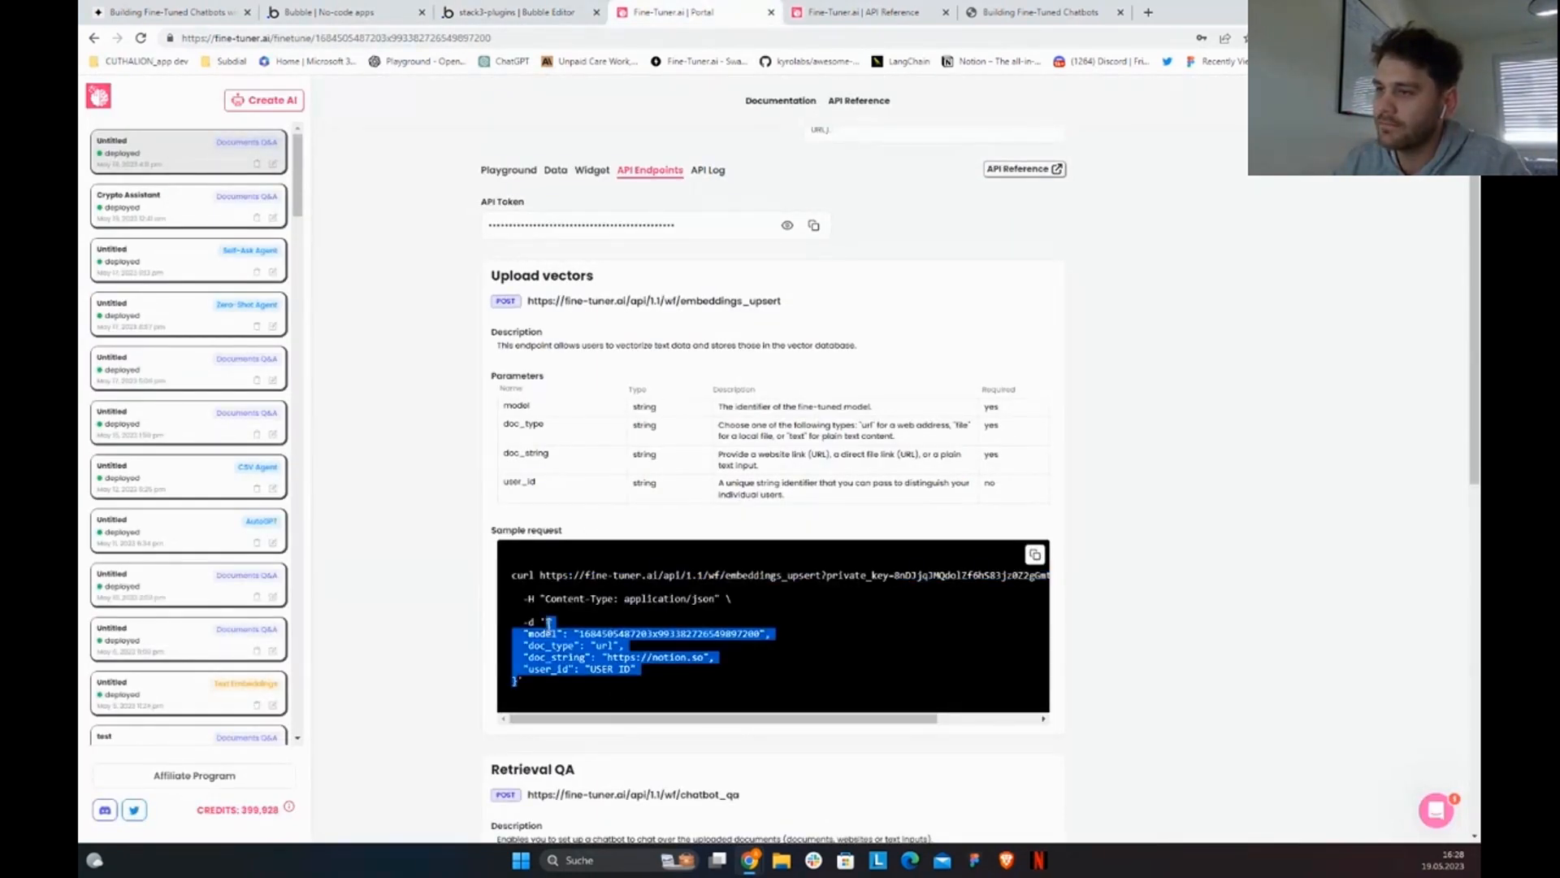
Step: Examine the Upload vectors call's JSON body in the API Connector, focusing on the dynamic doc_string and user_id placeholders
{"action": "left_click", "coordinate": [514, 12]}
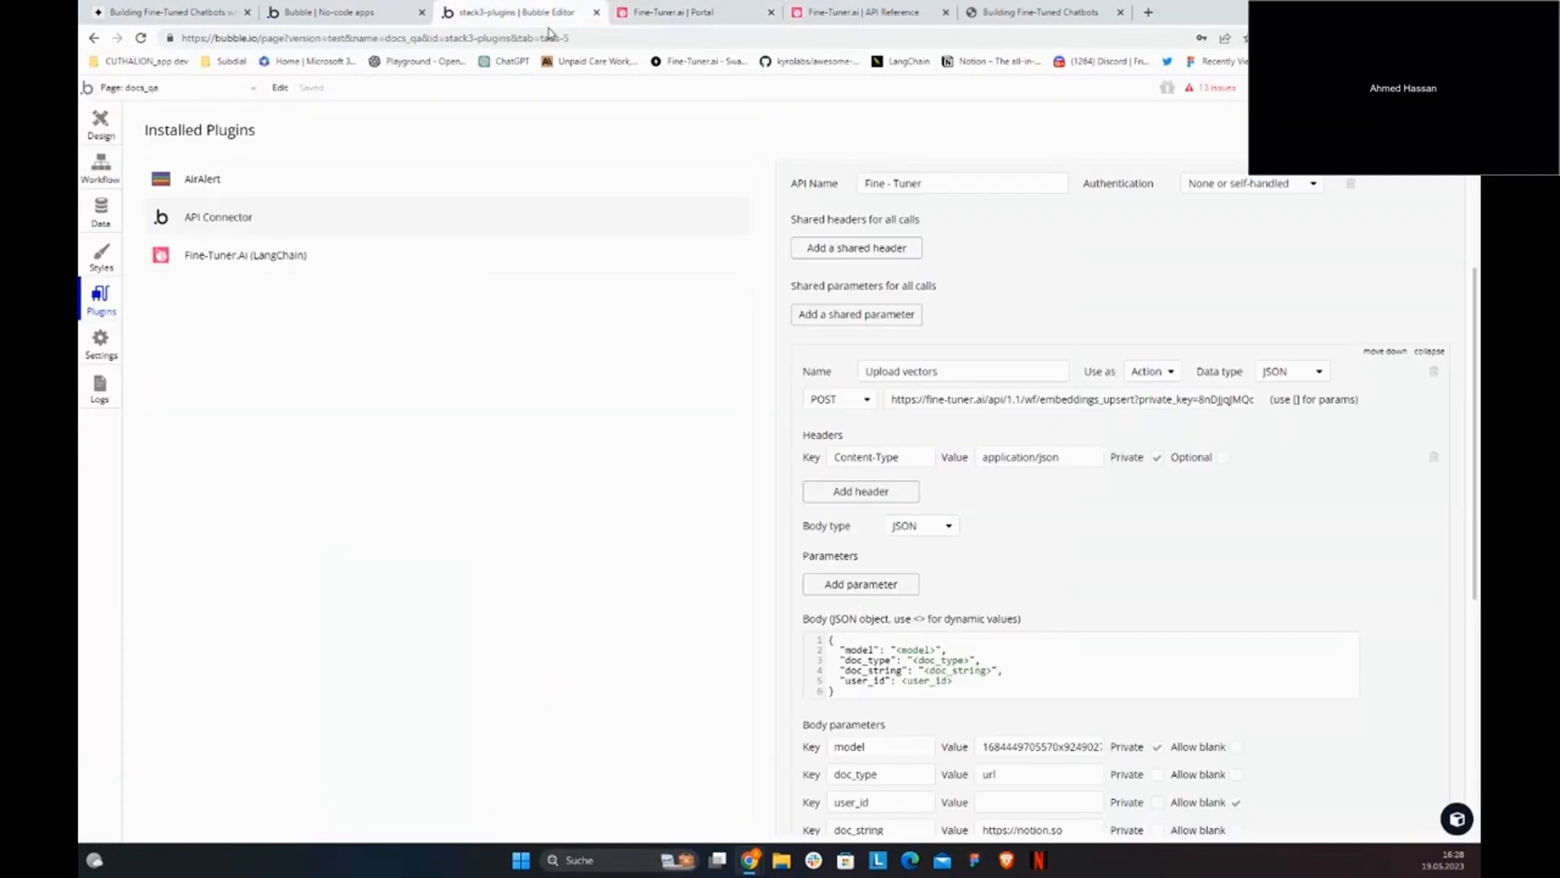
{"action": "scroll", "coordinate": [892, 431], "scroll_direction": "down", "scroll_amount": 3}
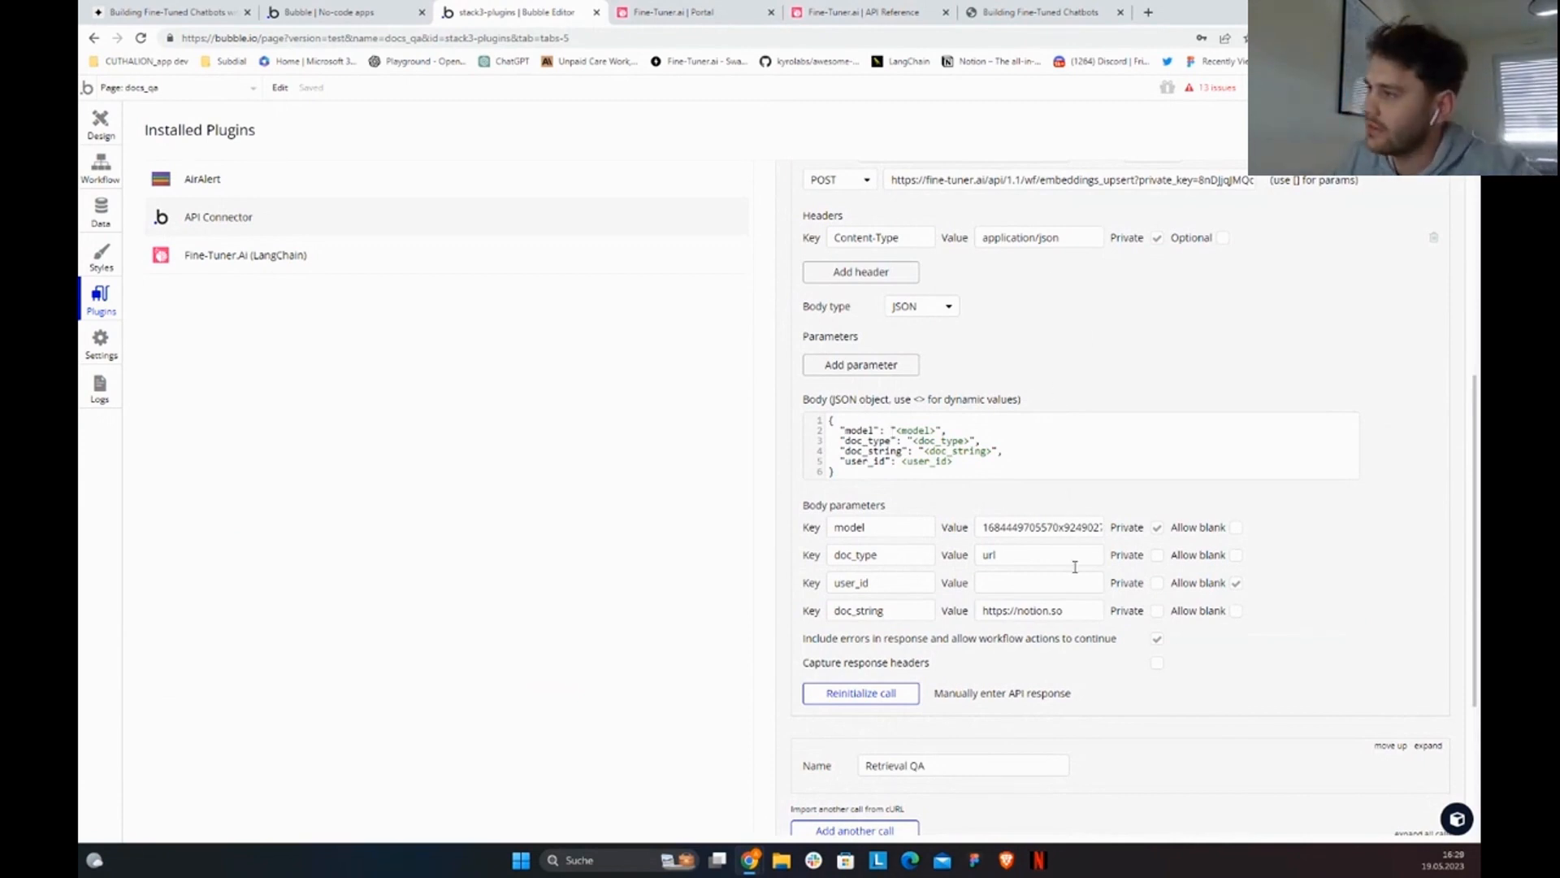
{"action": "scroll", "coordinate": [1076, 532], "scroll_direction": "up", "scroll_amount": 1}
{"action": "scroll", "coordinate": [1076, 532], "scroll_direction": "down", "scroll_amount": 1}
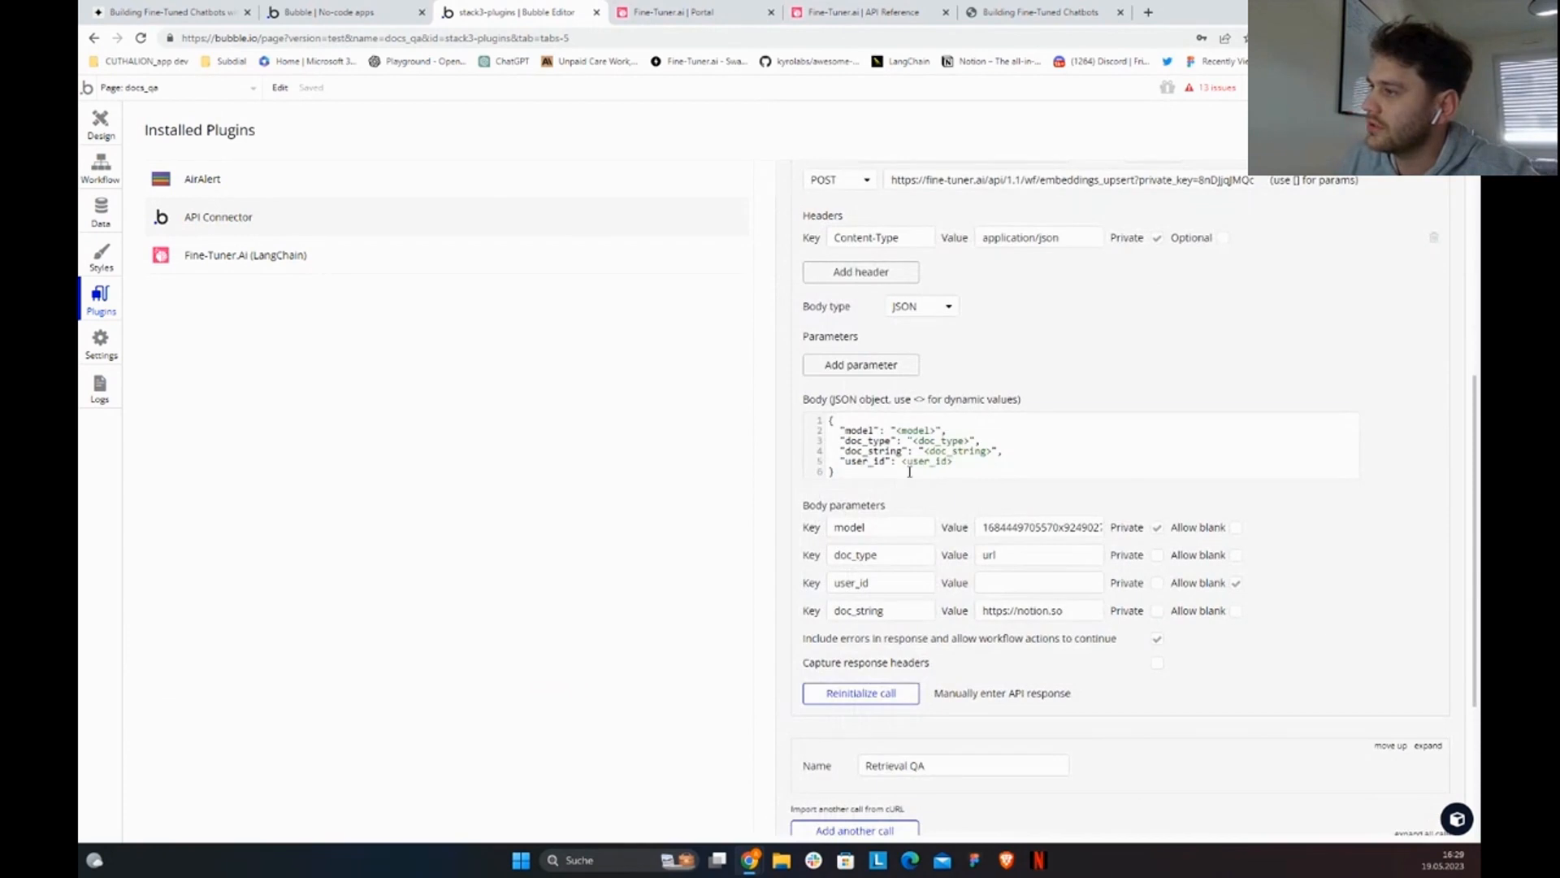
{"action": "left_click_drag", "start_coordinate": [911, 473], "coordinate": [779, 401]}
{"action": "left_click", "coordinate": [923, 452]}
{"action": "triple_click", "coordinate": [923, 463]}
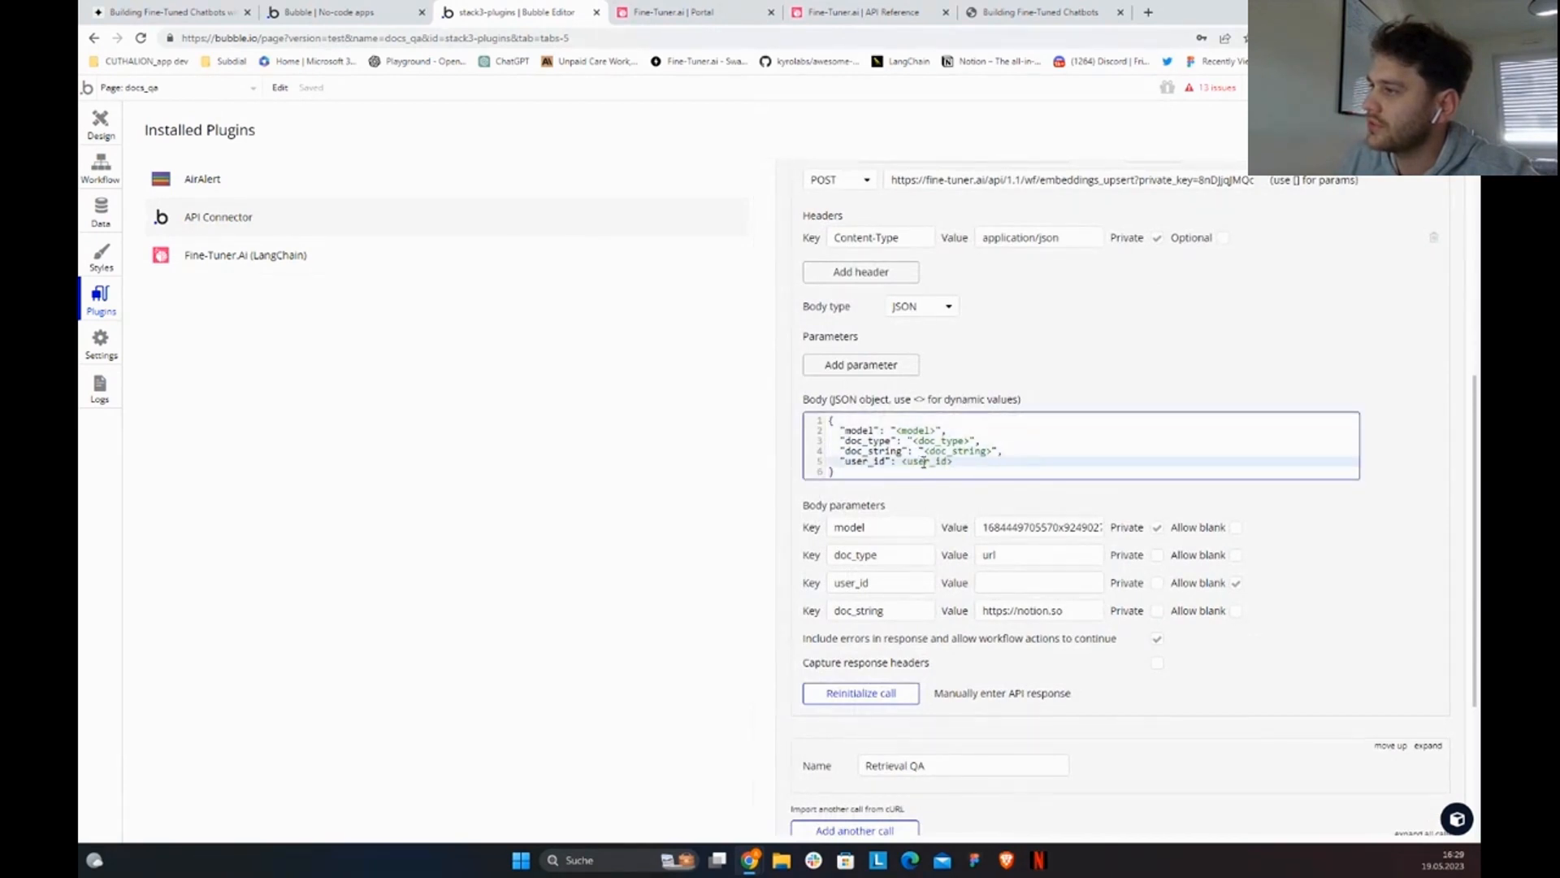
{"action": "double_click", "coordinate": [942, 450]}
{"action": "left_click", "coordinate": [944, 498]}
{"action": "left_click", "coordinate": [969, 452]}
{"action": "left_click", "coordinate": [980, 503]}
Step: Review the value and privacy setting of the model parameter in the Upload vectors call
{"action": "scroll", "coordinate": [986, 515], "scroll_direction": "up", "scroll_amount": 1}
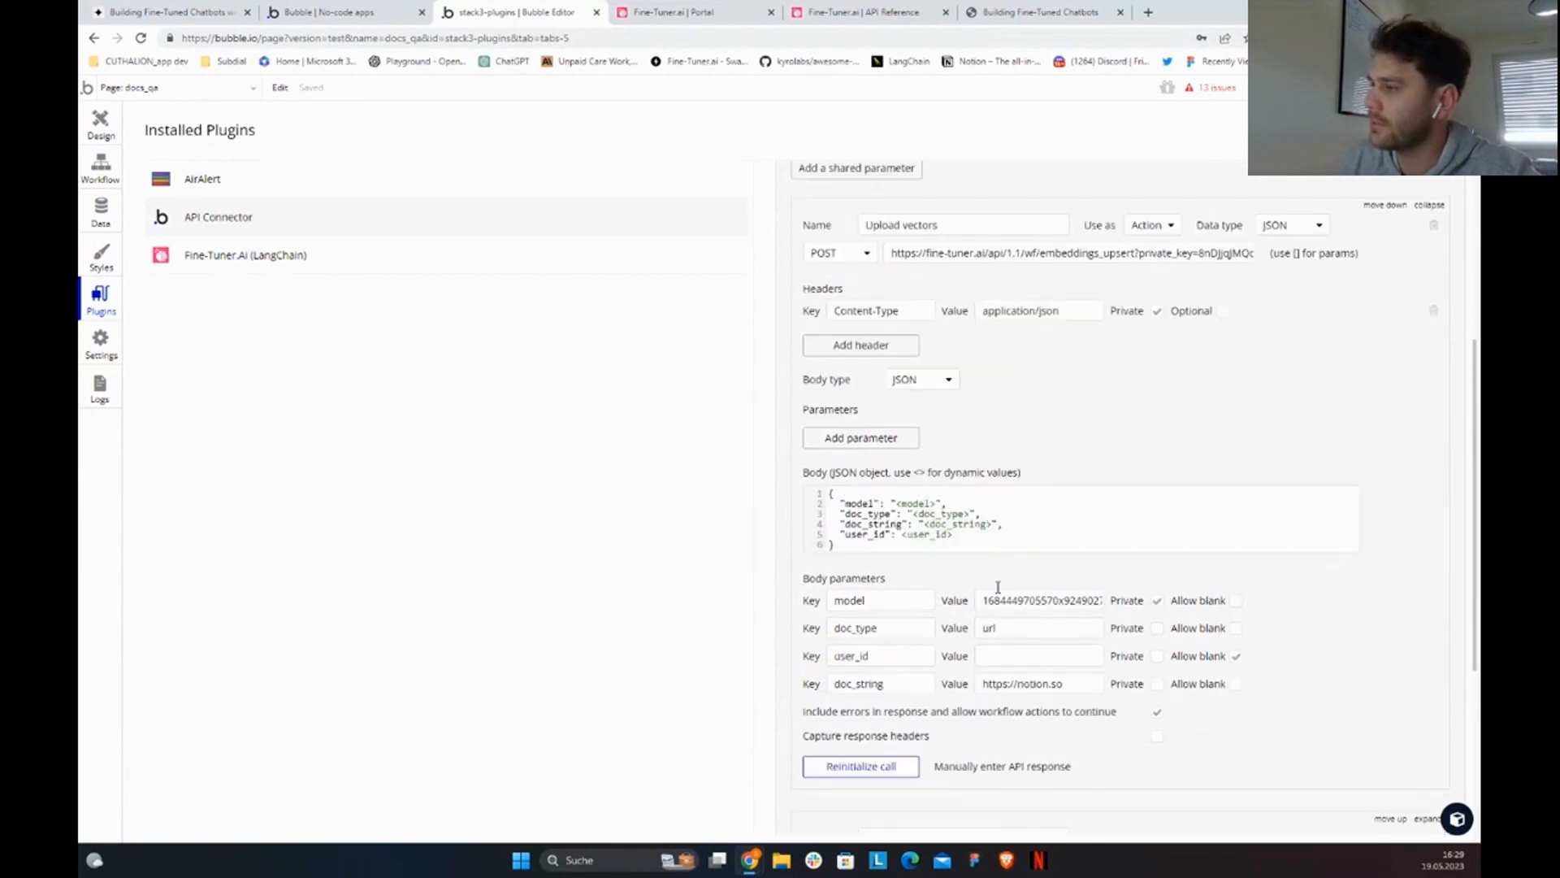
{"action": "double_click", "coordinate": [1030, 598]}
{"action": "left_click", "coordinate": [1014, 563]}
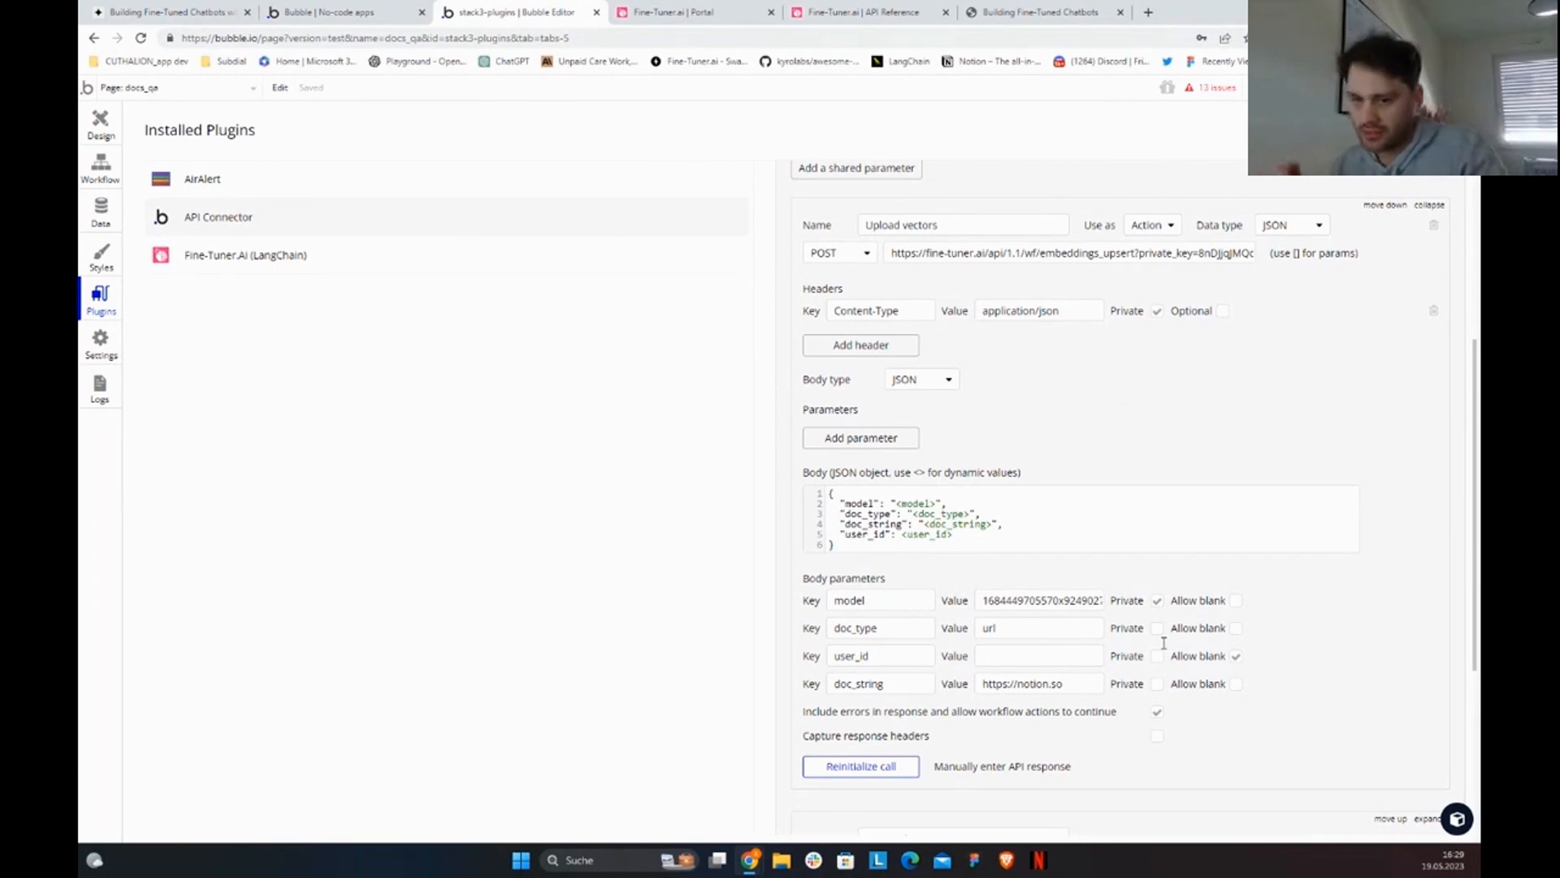
Step: Reveal and copy the chatbot's Model ID on the portal, and compare it with the model value in the Upload vectors sample request
{"action": "left_click", "coordinate": [719, 9]}
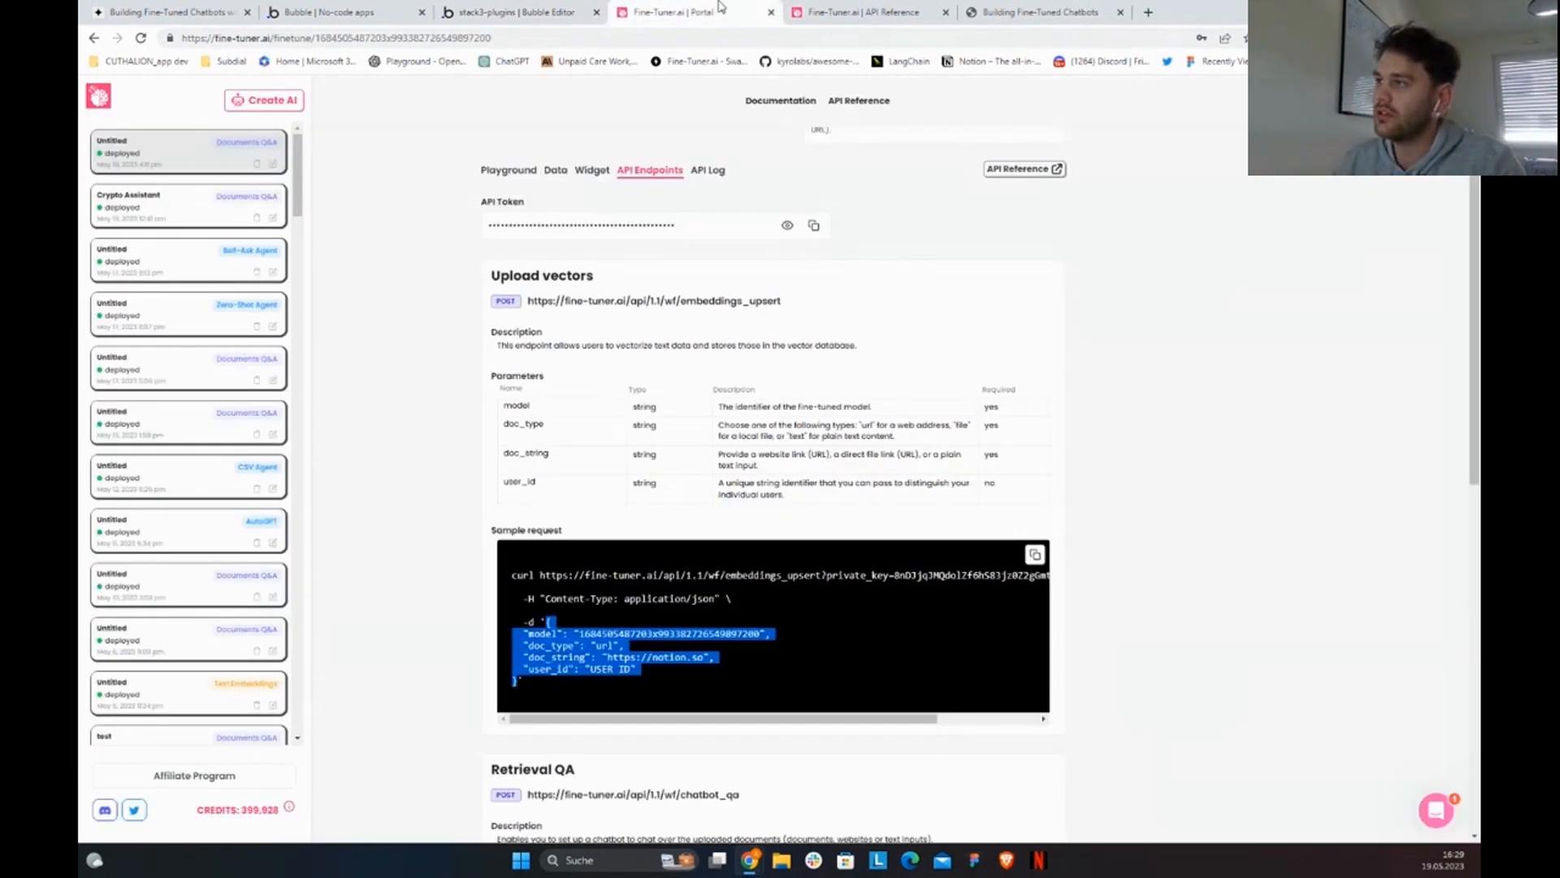
{"action": "scroll", "coordinate": [943, 382], "scroll_direction": "up", "scroll_amount": 2}
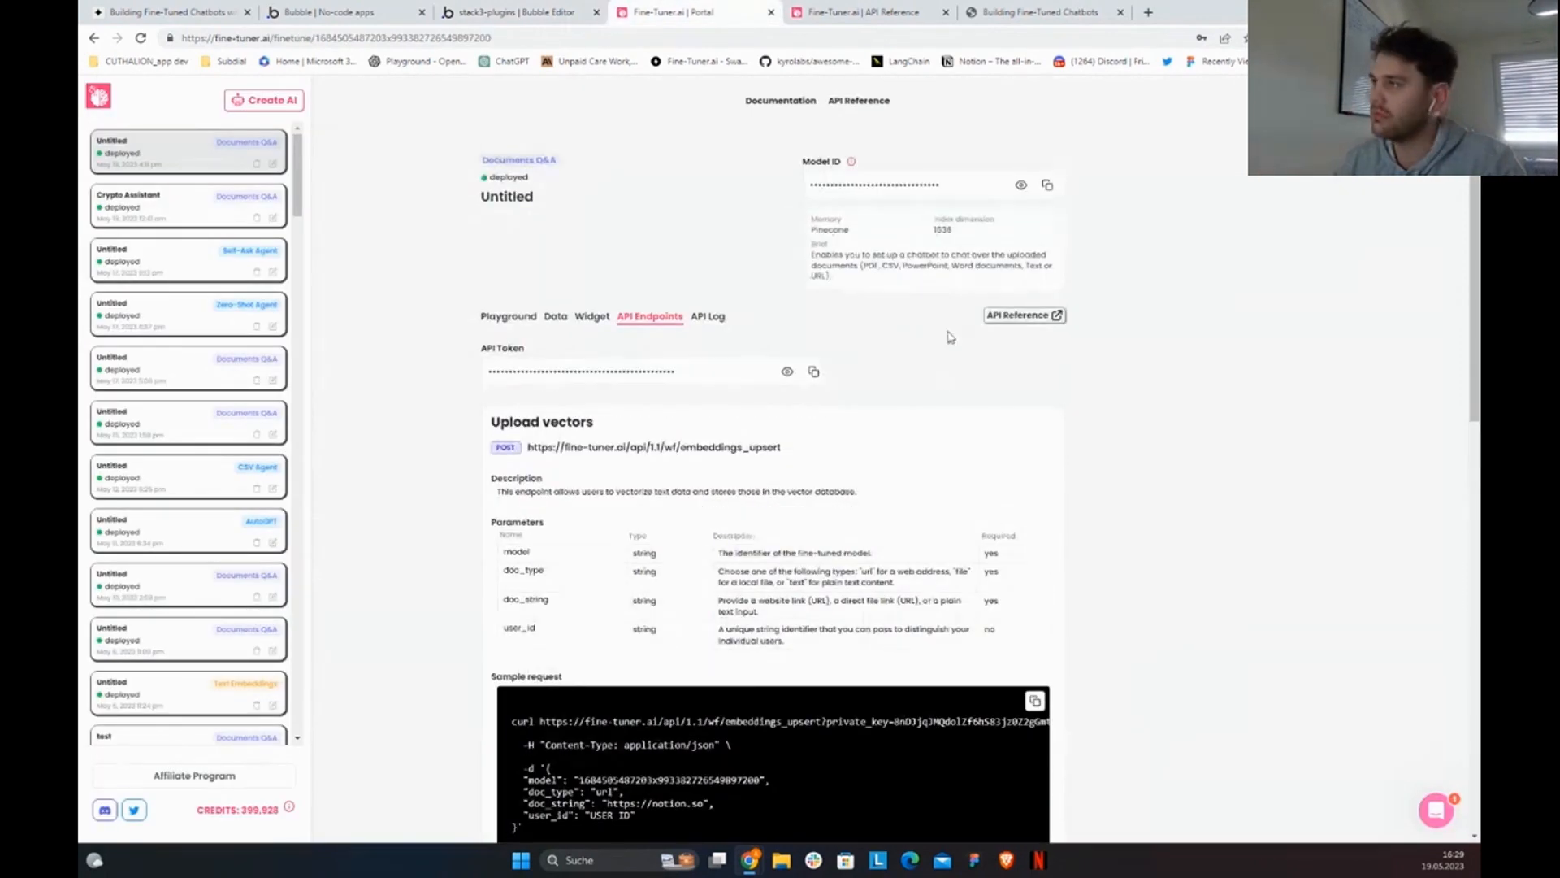
{"action": "left_click", "coordinate": [1020, 186]}
{"action": "left_click", "coordinate": [1048, 186]}
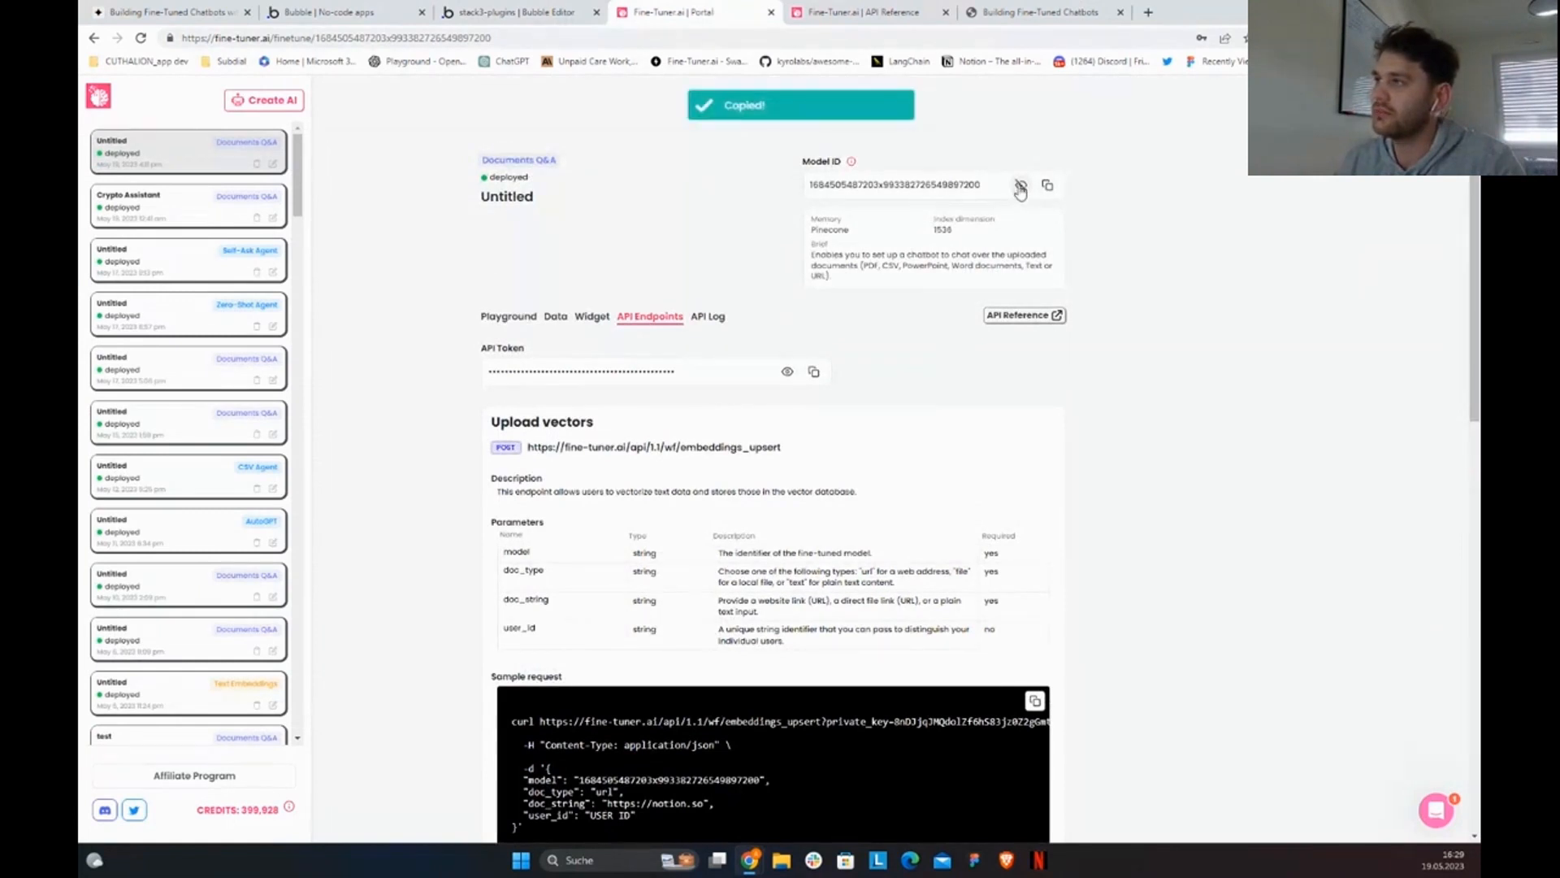
{"action": "scroll", "coordinate": [827, 328], "scroll_direction": "down", "scroll_amount": 3}
{"action": "double_click", "coordinate": [666, 486]}
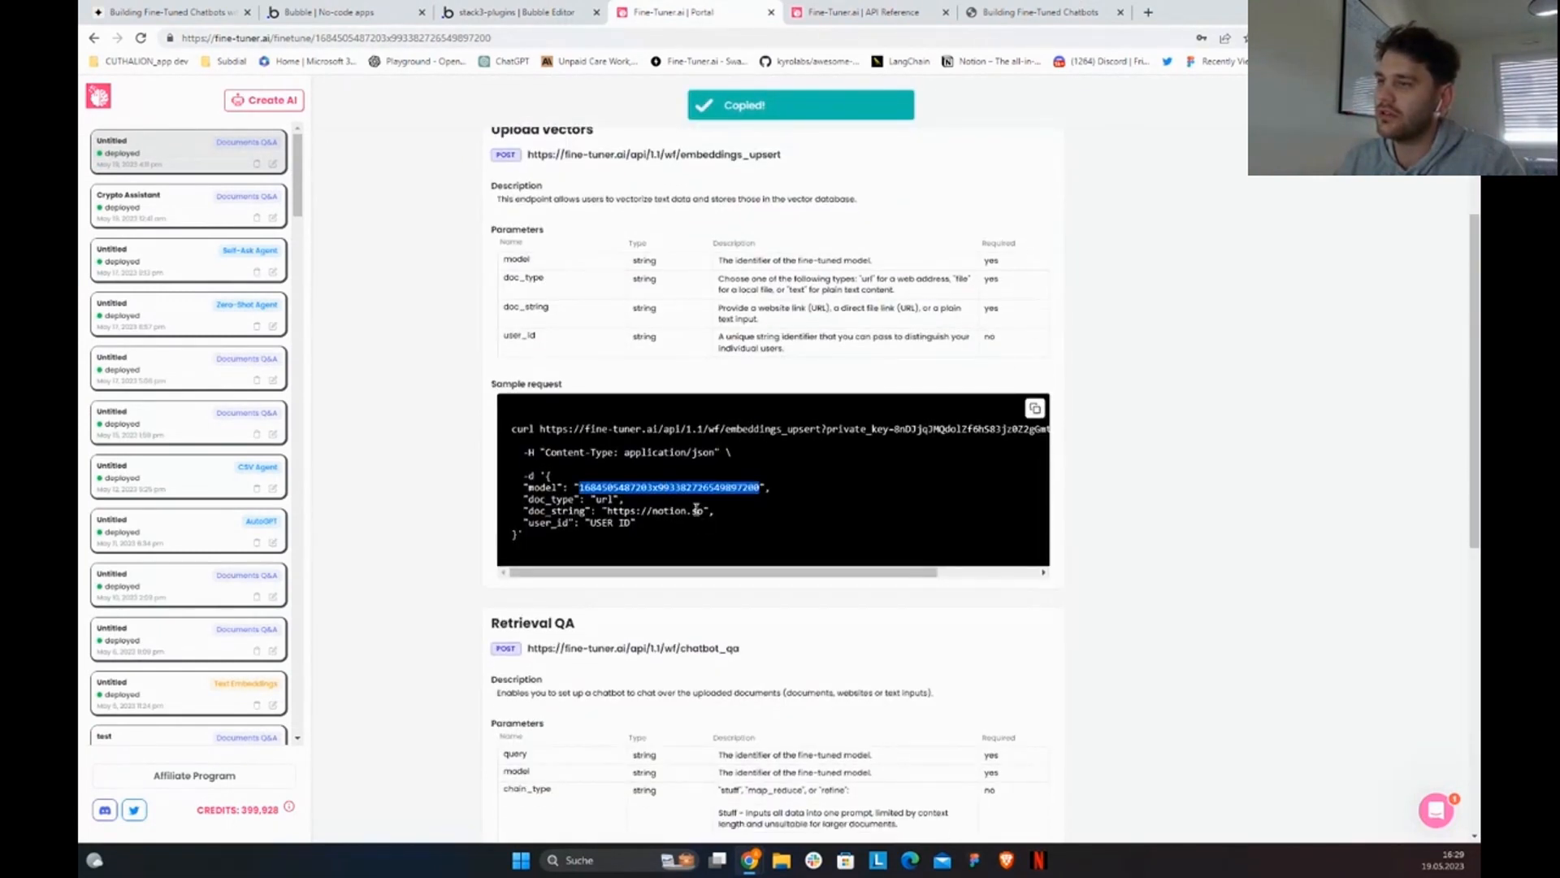
{"action": "scroll", "coordinate": [696, 510], "scroll_direction": "up", "scroll_amount": 3}
Step: Go back to the Bubble editor and check the body parameters of the Upload vectors call
{"action": "left_click", "coordinate": [861, 12]}
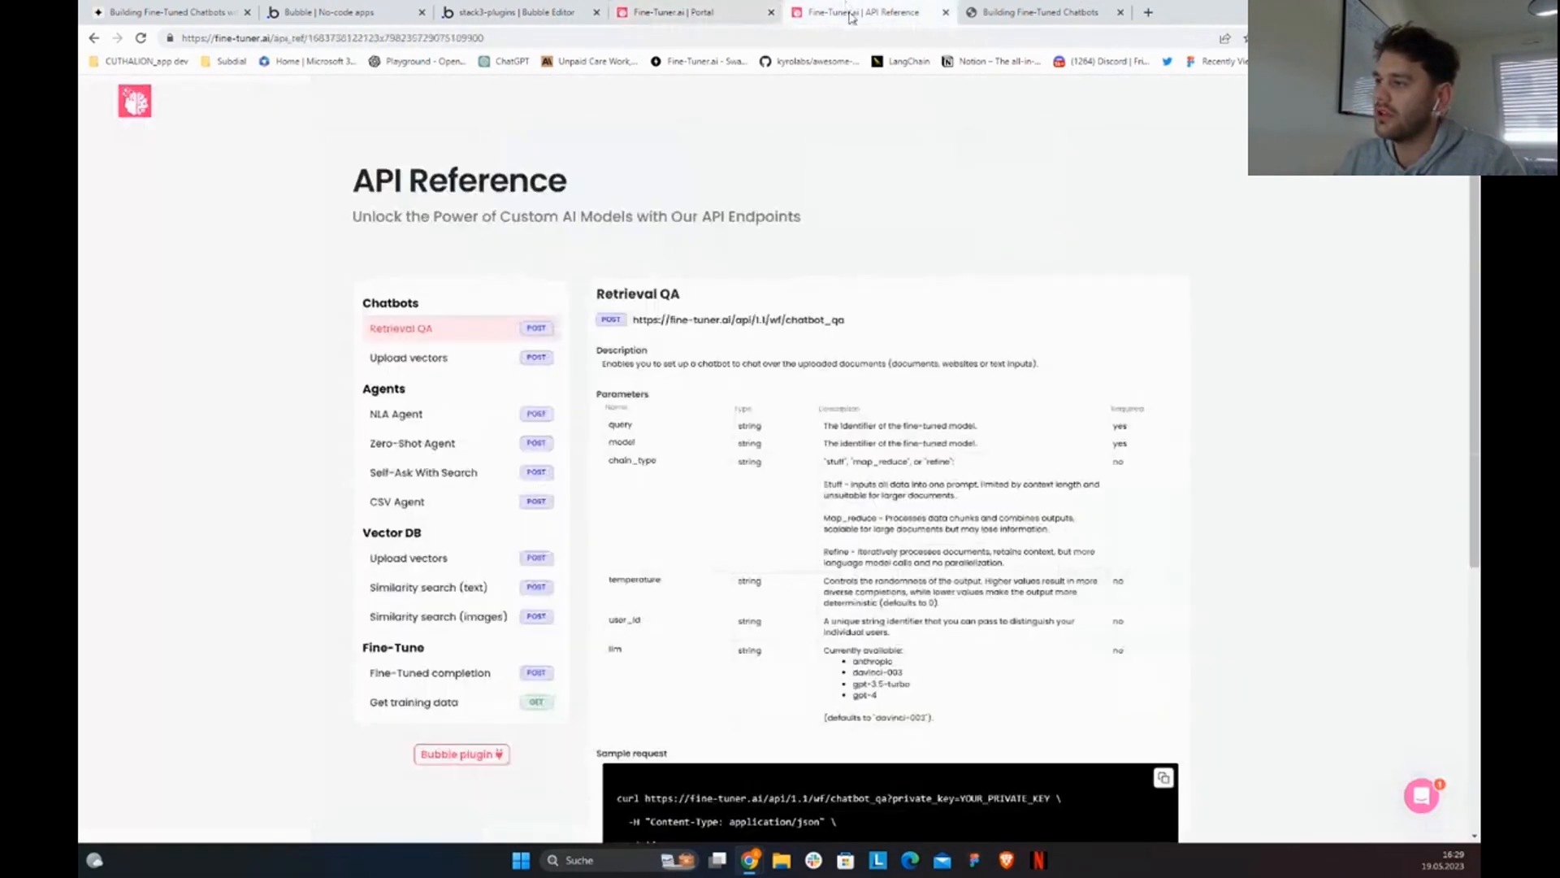
{"action": "left_click", "coordinate": [994, 10]}
{"action": "left_click", "coordinate": [911, 10]}
{"action": "left_click", "coordinate": [741, 10]}
{"action": "left_click", "coordinate": [558, 10]}
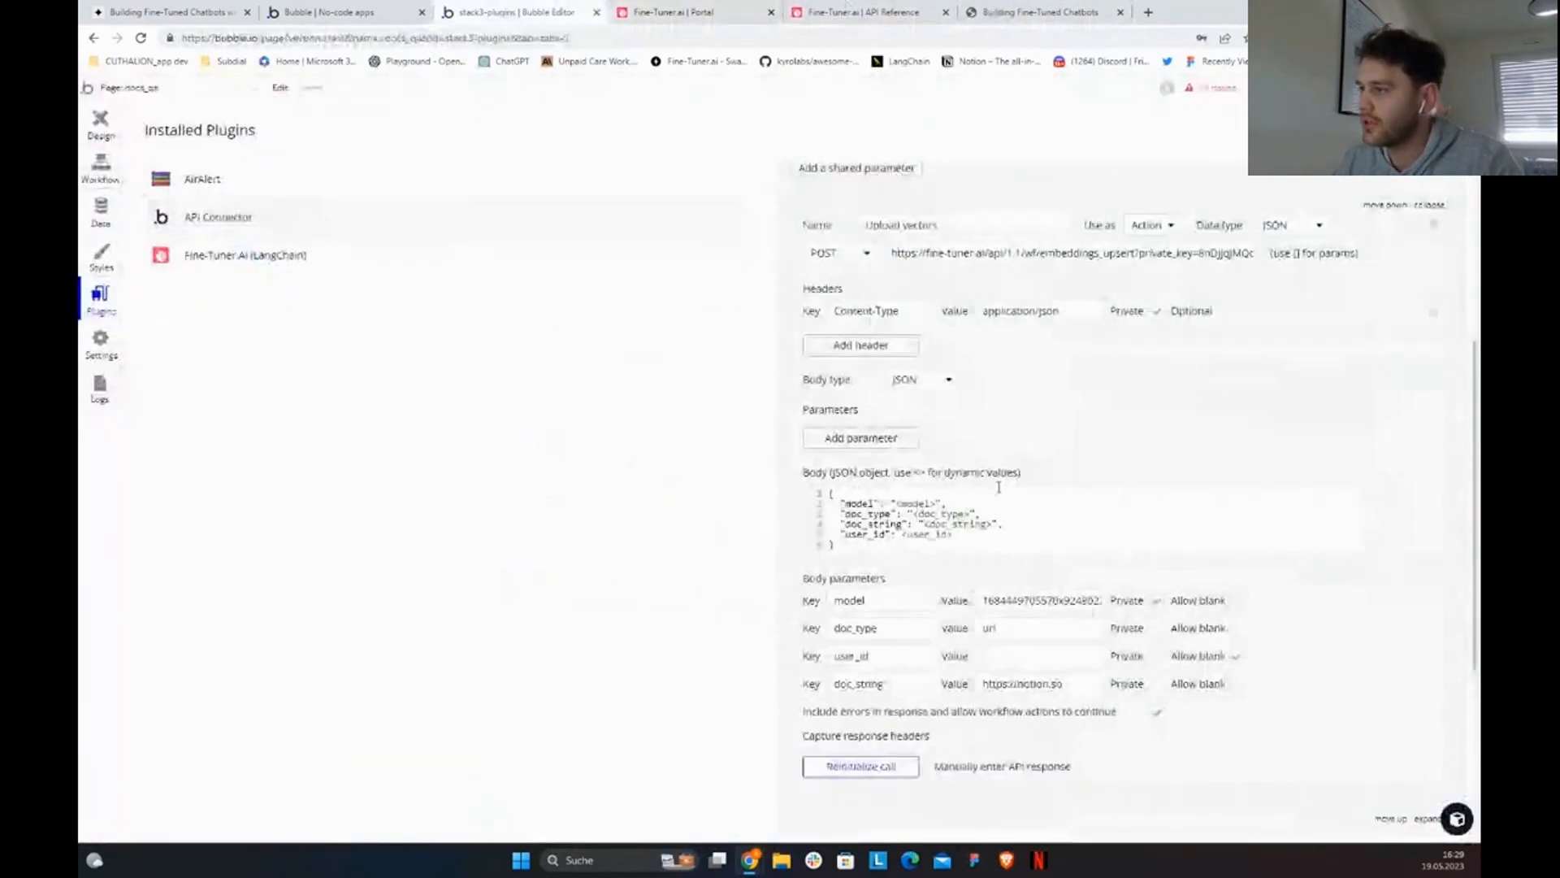
{"action": "scroll", "coordinate": [973, 562], "scroll_direction": "down", "scroll_amount": 2}
{"action": "scroll", "coordinate": [967, 554], "scroll_direction": "up", "scroll_amount": 1}
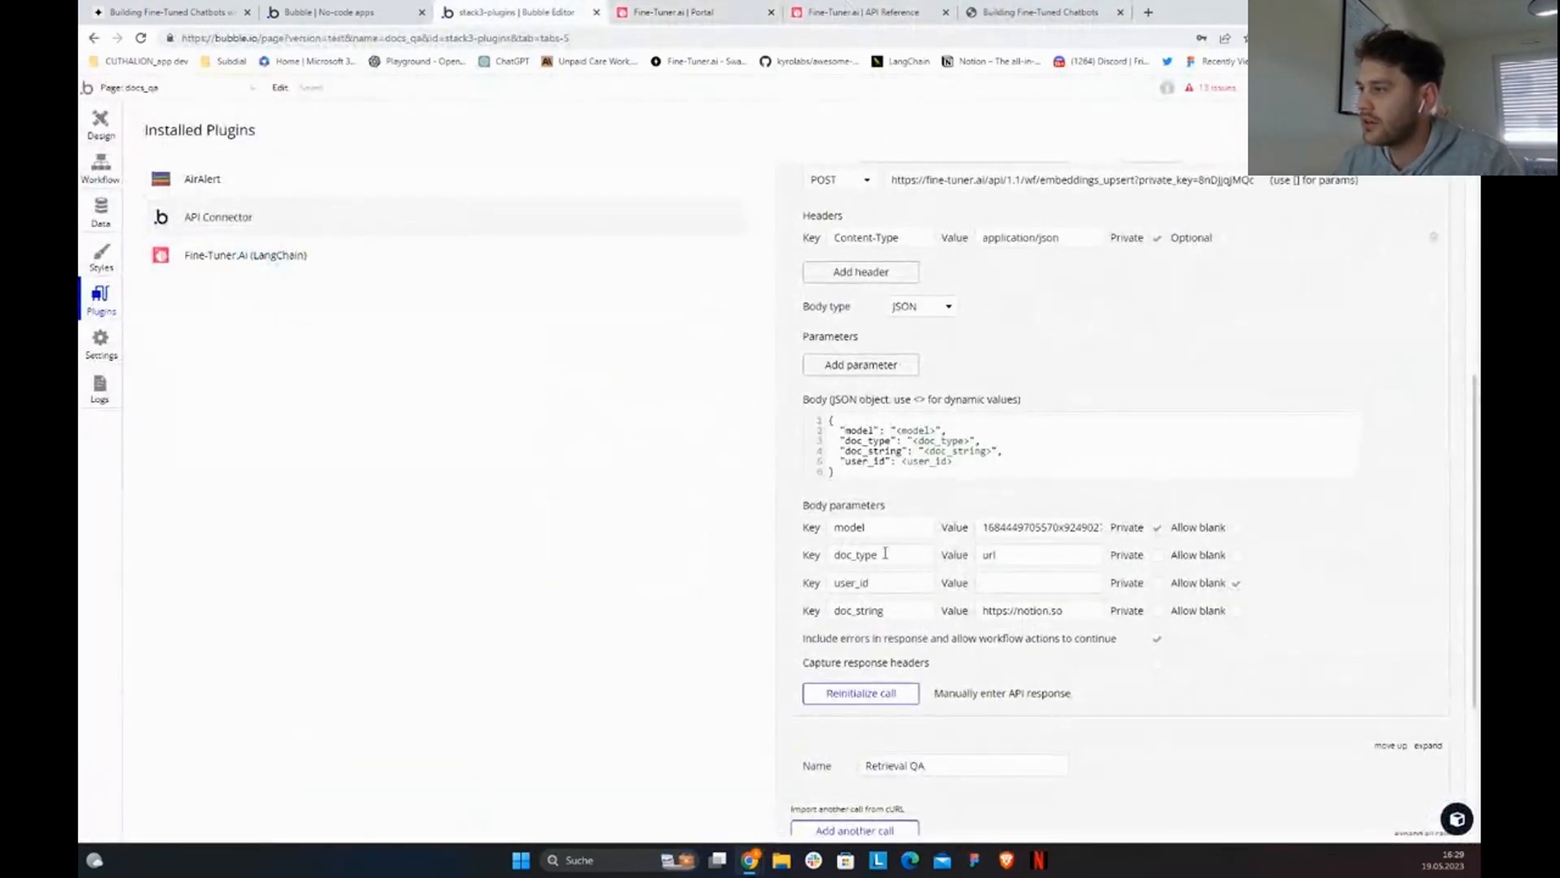
Step: Review the descriptions of the doc_type and doc_string parameters for the Upload vectors endpoint on the portal
{"action": "left_click", "coordinate": [674, 11]}
{"action": "scroll", "coordinate": [537, 422], "scroll_direction": "down", "scroll_amount": 1}
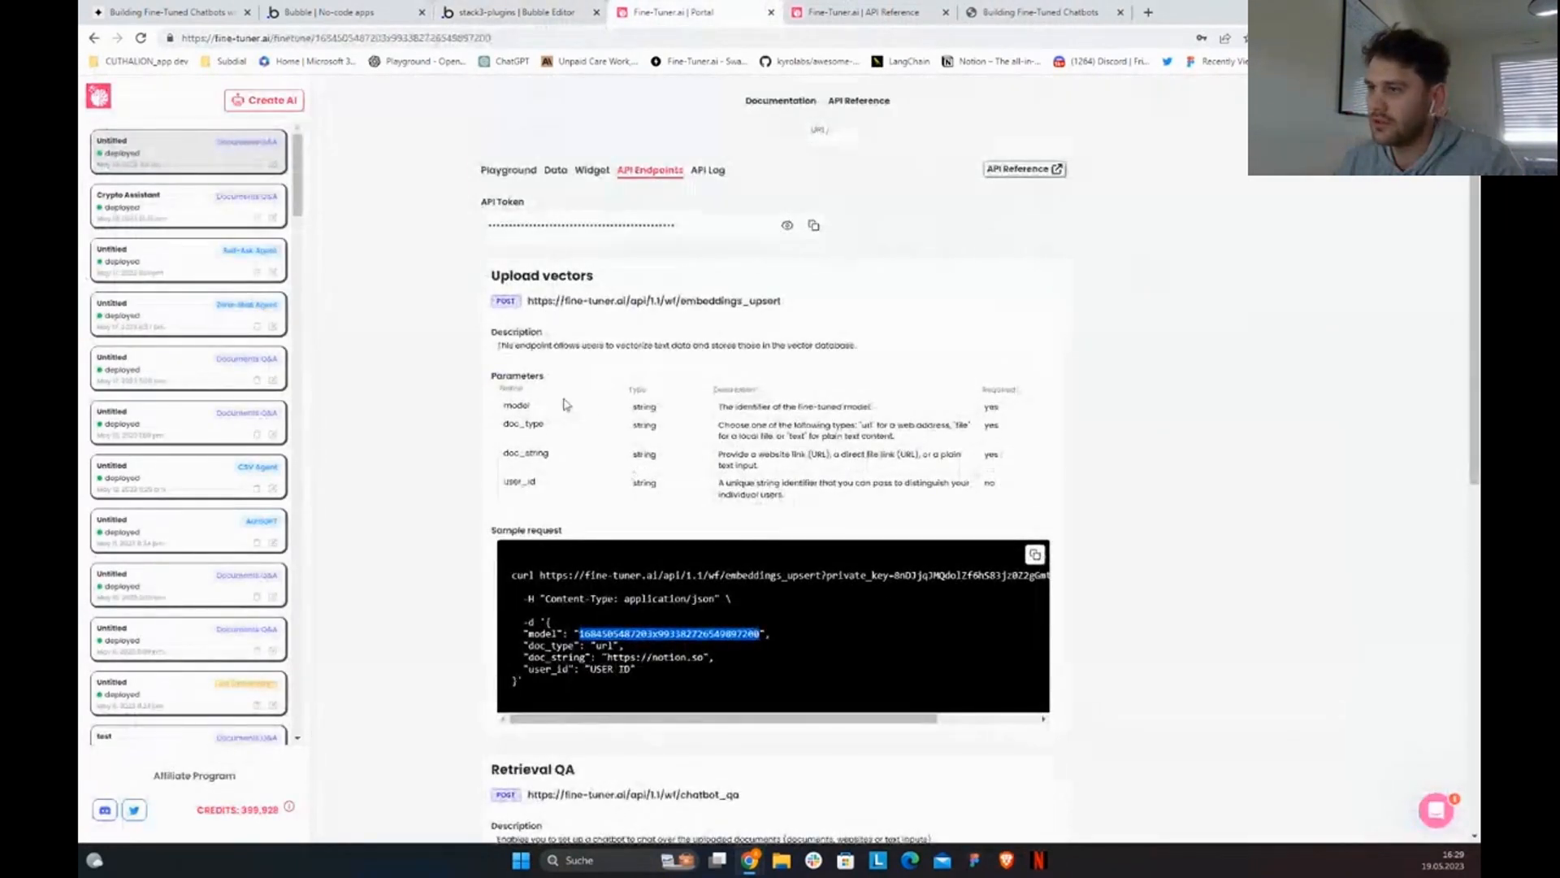
{"action": "left_click", "coordinate": [529, 427]}
{"action": "double_click", "coordinate": [529, 427]}
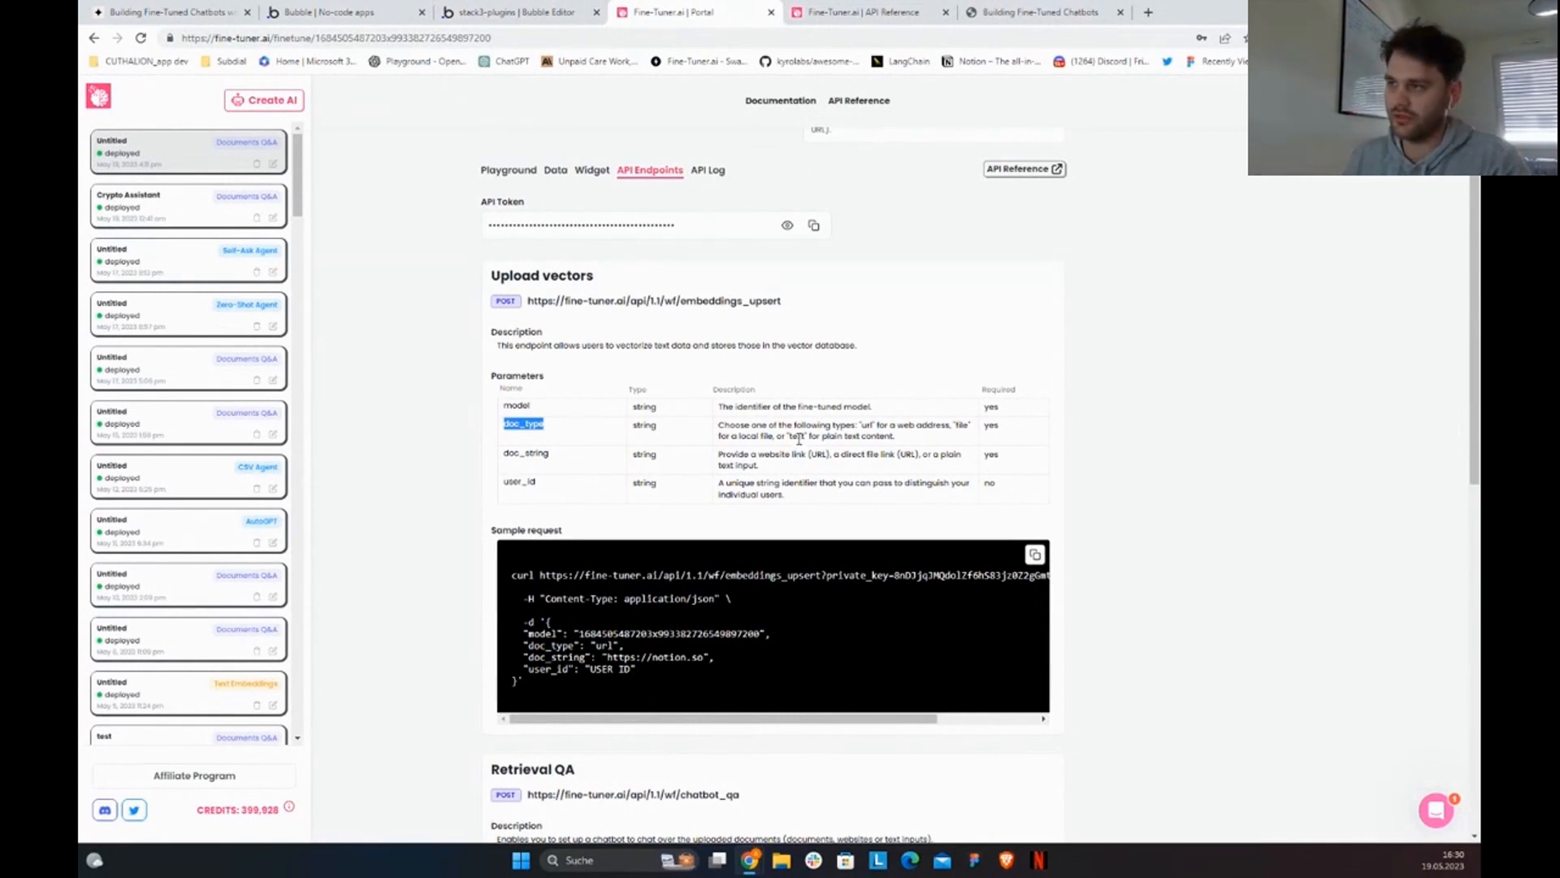
{"action": "left_click", "coordinate": [535, 454]}
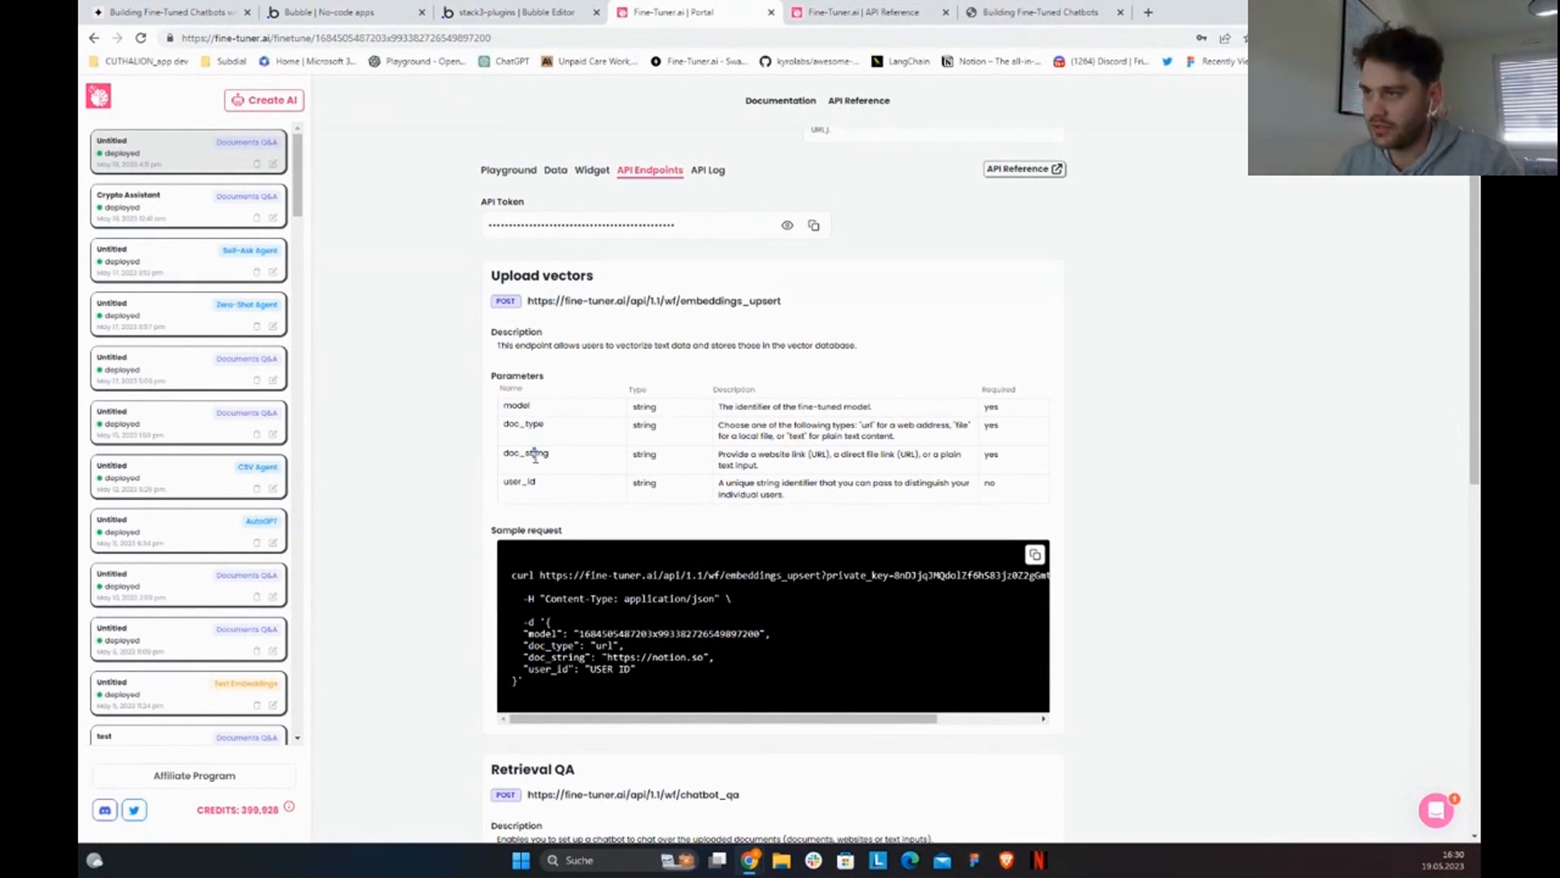
Step: Highlight the url option in the doc_type description and the doc_string parameter name for the Upload vectors endpoint
{"action": "double_click", "coordinate": [866, 425]}
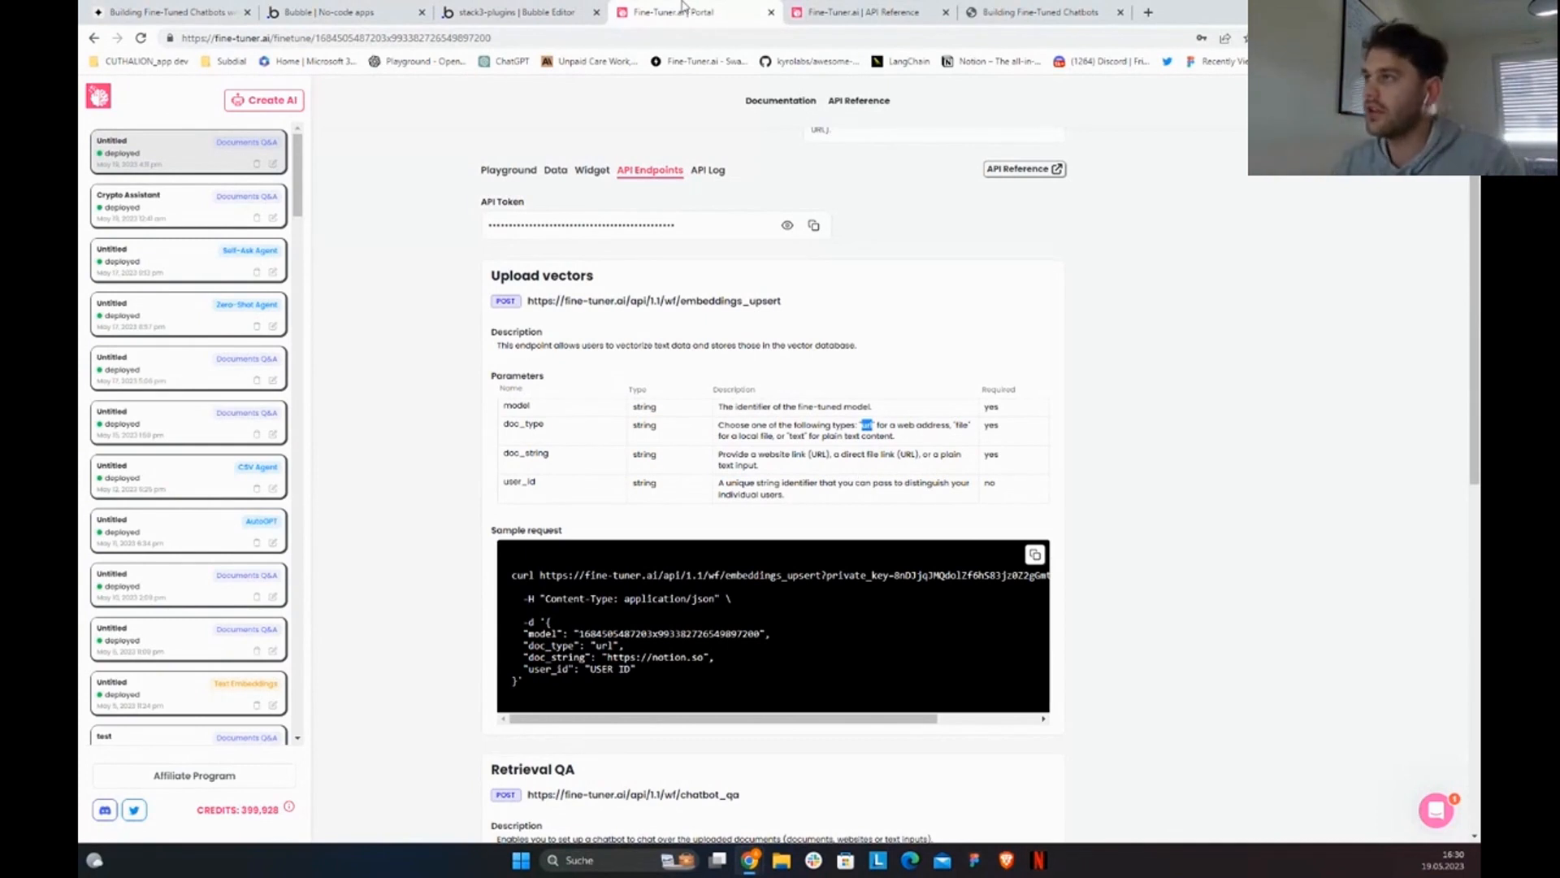
{"action": "left_click", "coordinate": [530, 455]}
{"action": "double_click", "coordinate": [530, 453]}
{"action": "left_click", "coordinate": [593, 475]}
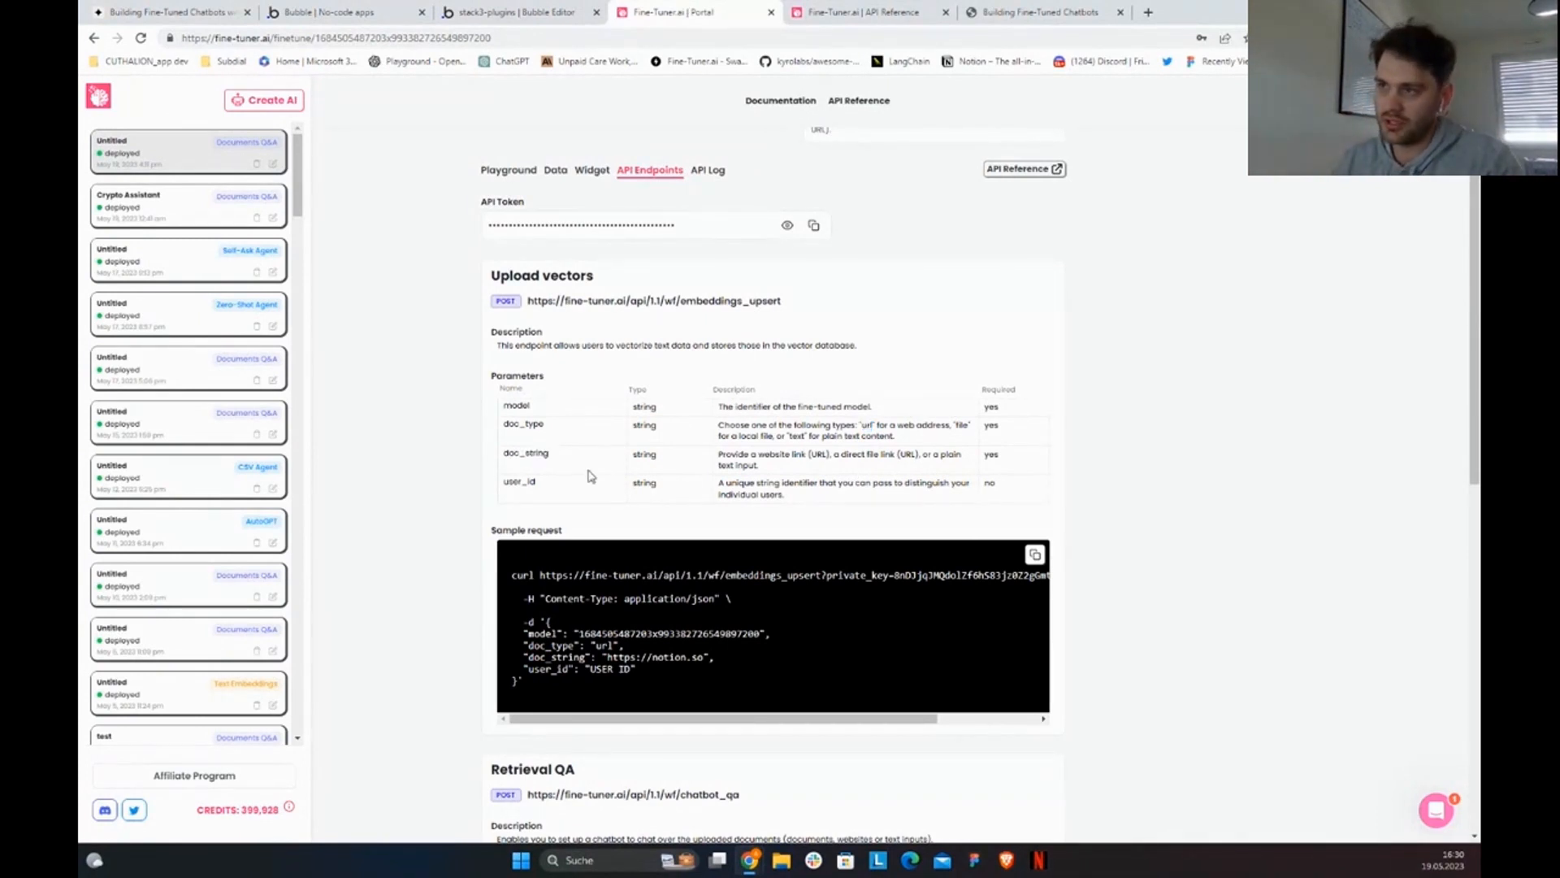
Step: Return to the Bubble editor and review the doc_type and doc_string values of the Upload vectors call
{"action": "left_click", "coordinate": [884, 10]}
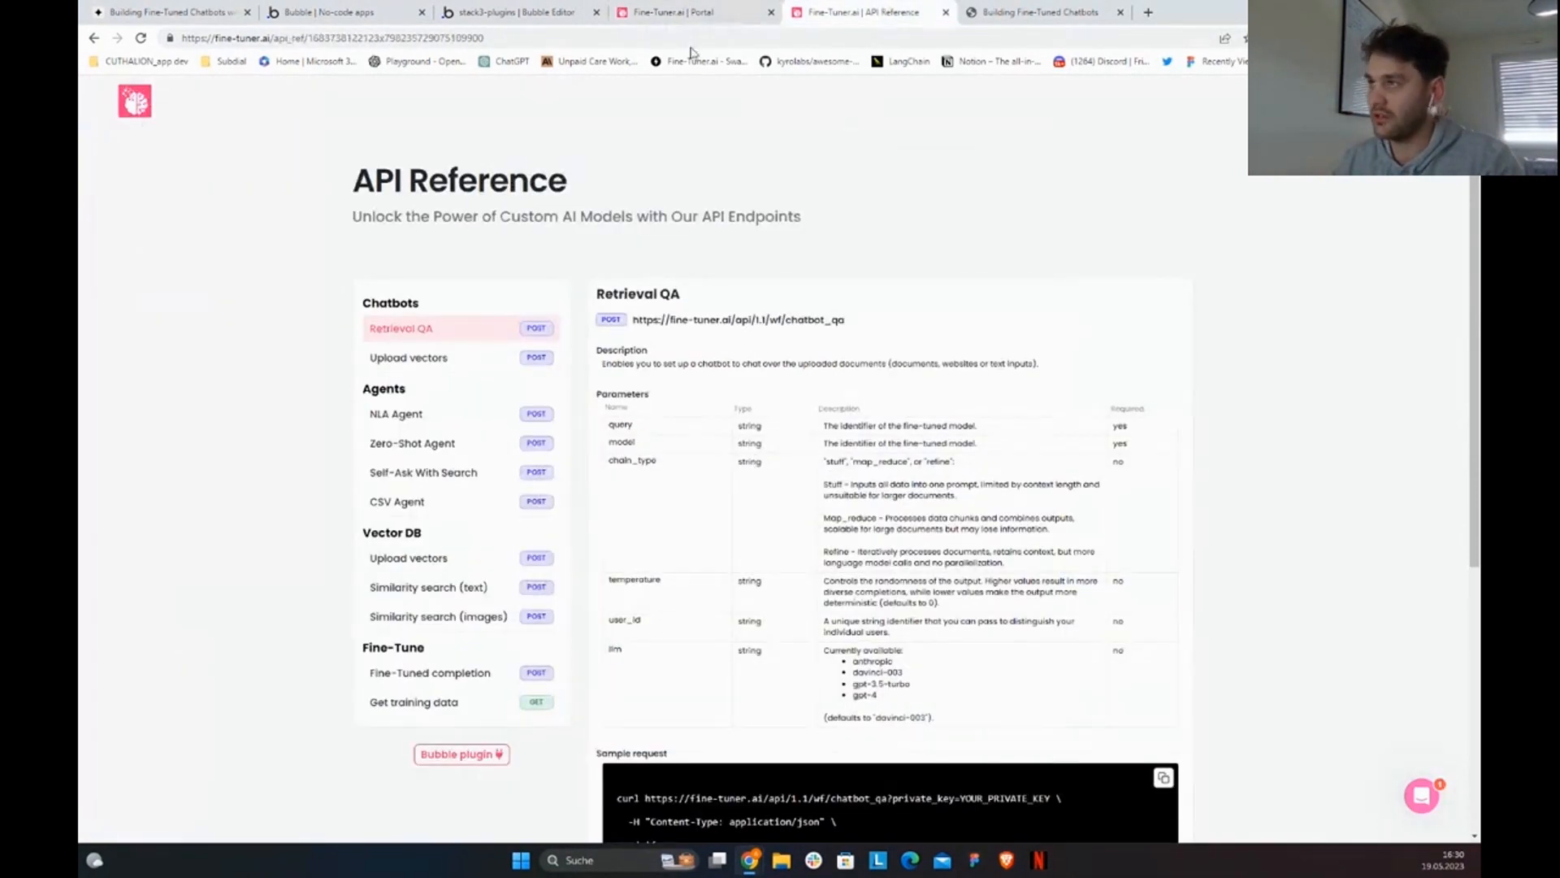
{"action": "left_click", "coordinate": [694, 12]}
{"action": "left_click", "coordinate": [573, 12]}
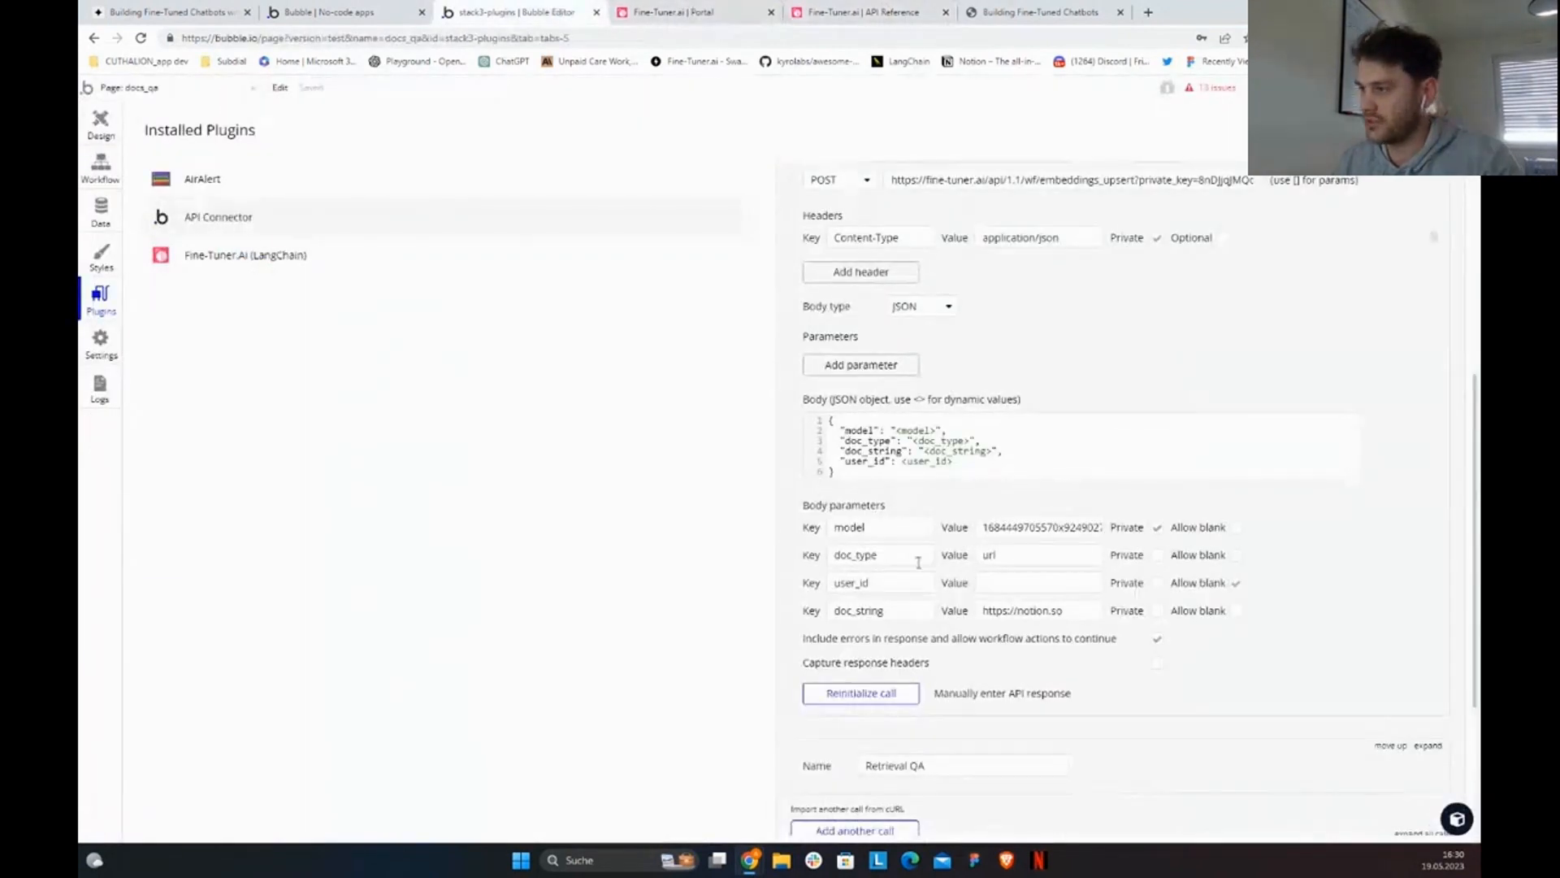
{"action": "double_click", "coordinate": [1002, 555]}
{"action": "triple_click", "coordinate": [1055, 612]}
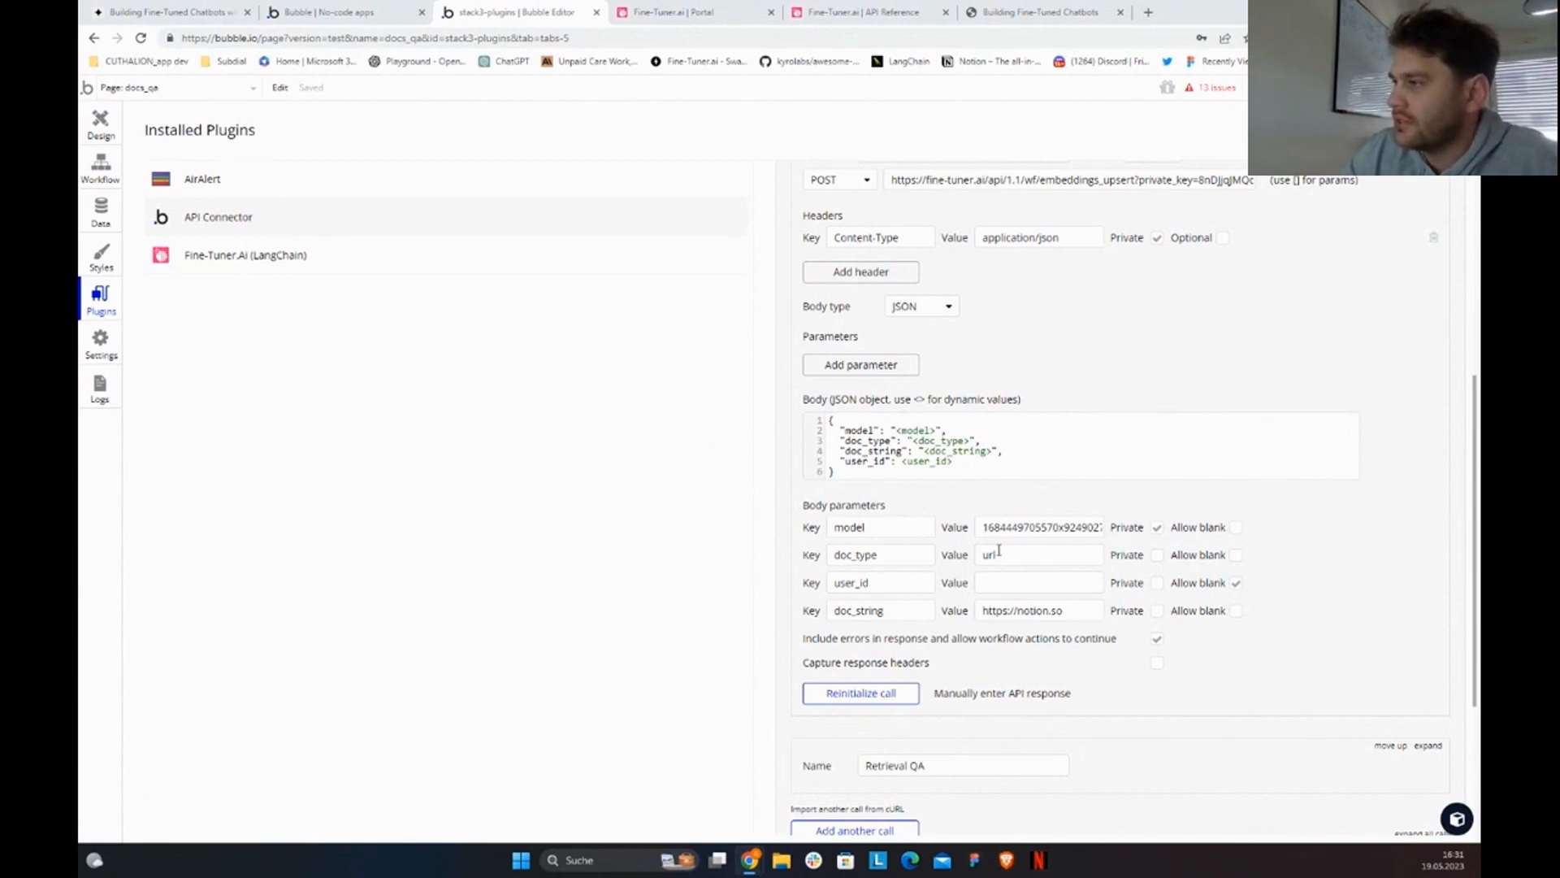
{"action": "scroll", "coordinate": [1000, 588], "scroll_direction": "up", "scroll_amount": 2}
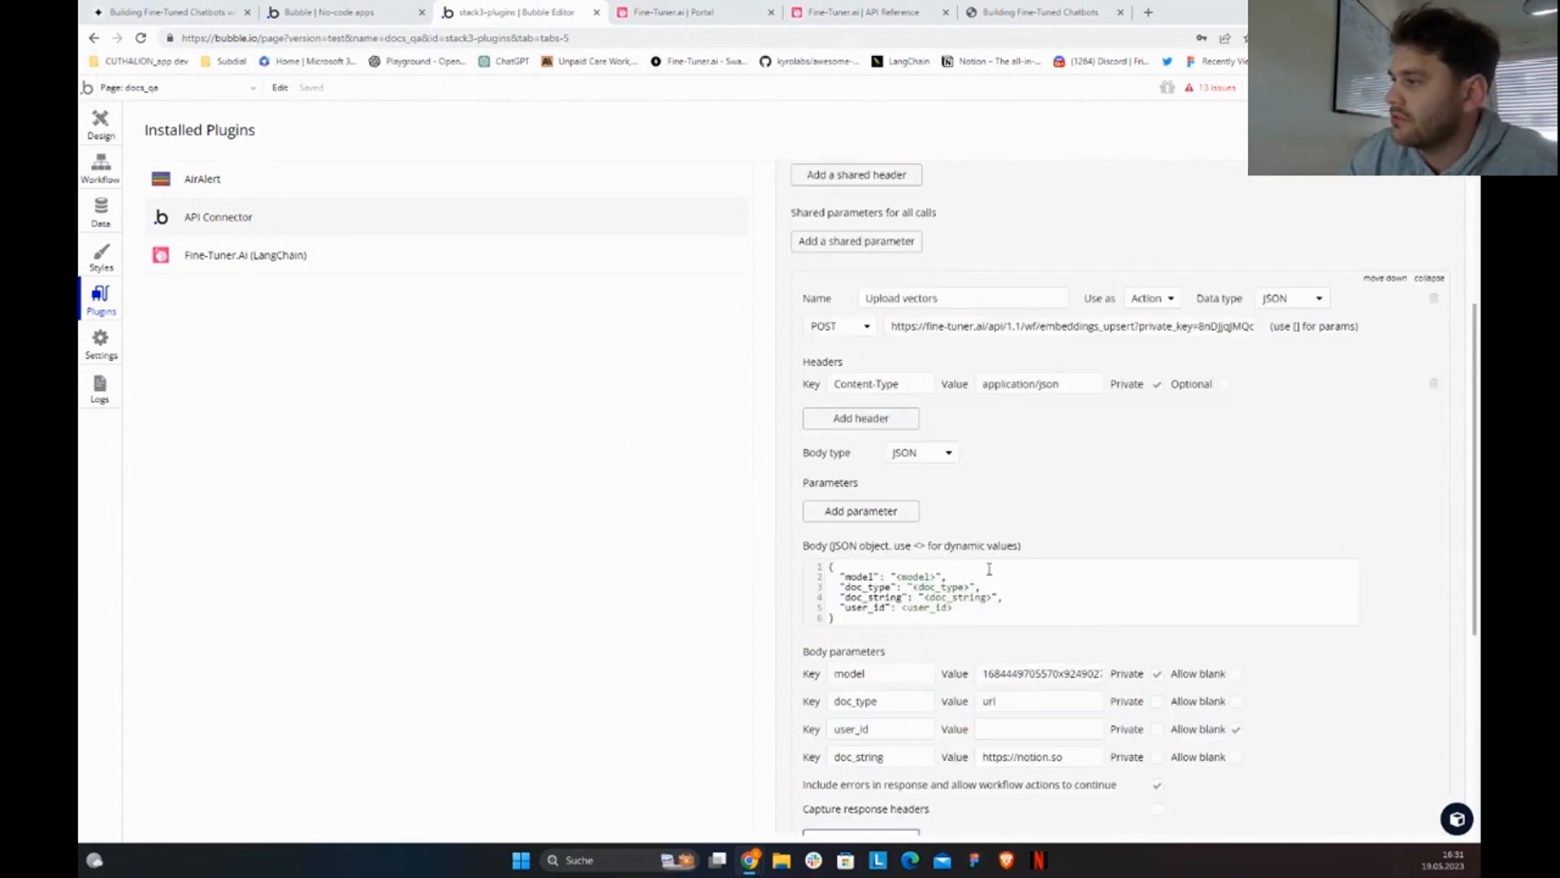
{"action": "scroll", "coordinate": [990, 569], "scroll_direction": "down", "scroll_amount": 2}
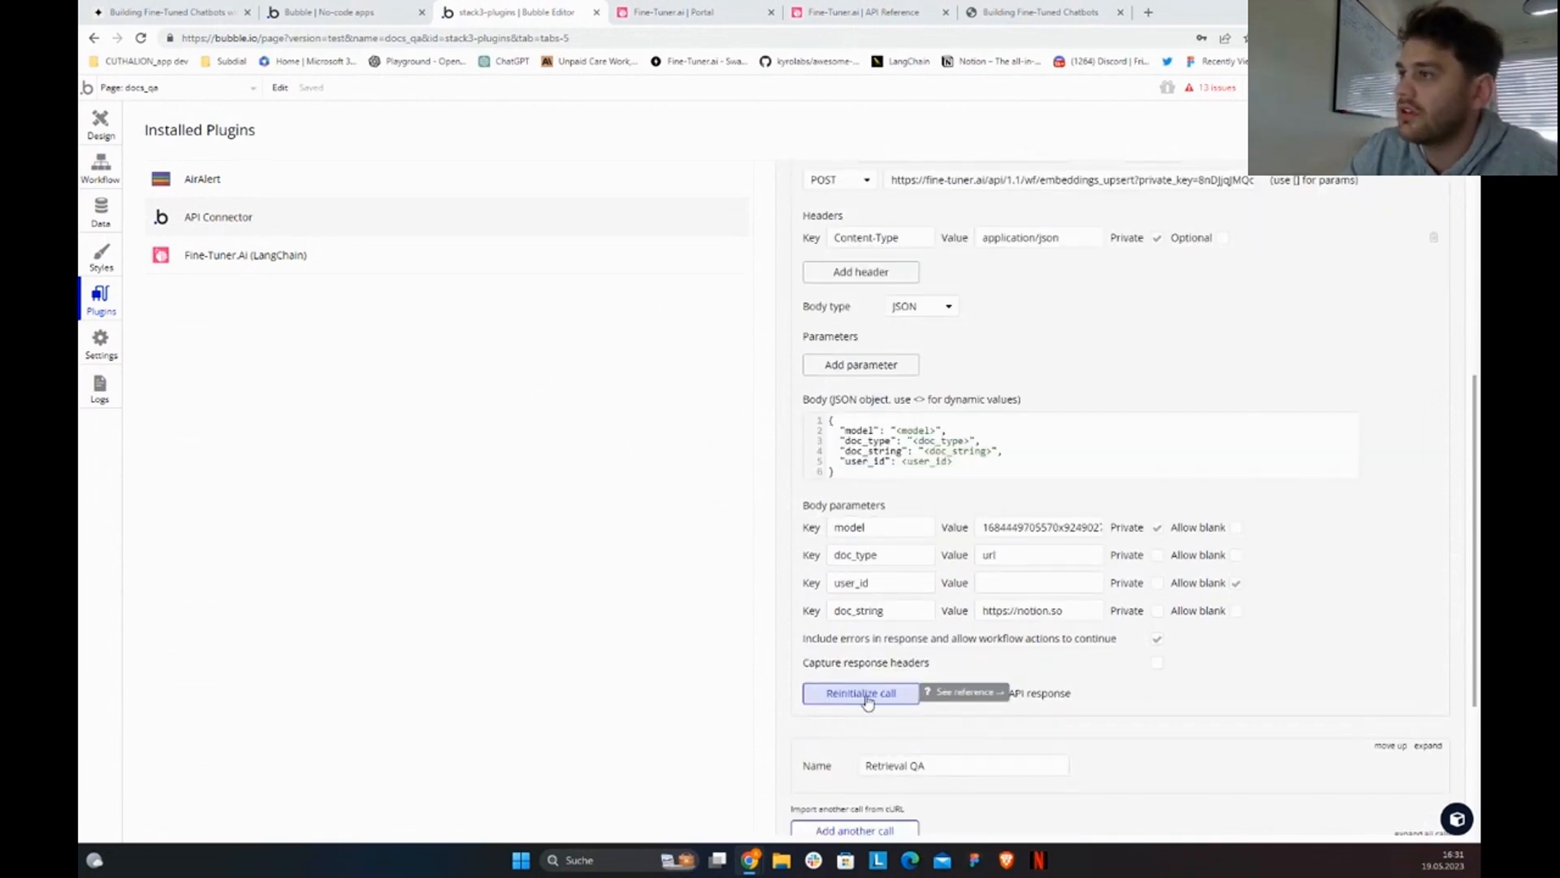
Step: Reinitialize the Upload vectors call in Bubble, checking the chatbot's stored data on the portal before and after it
{"action": "left_click", "coordinate": [675, 13]}
{"action": "left_click", "coordinate": [559, 174]}
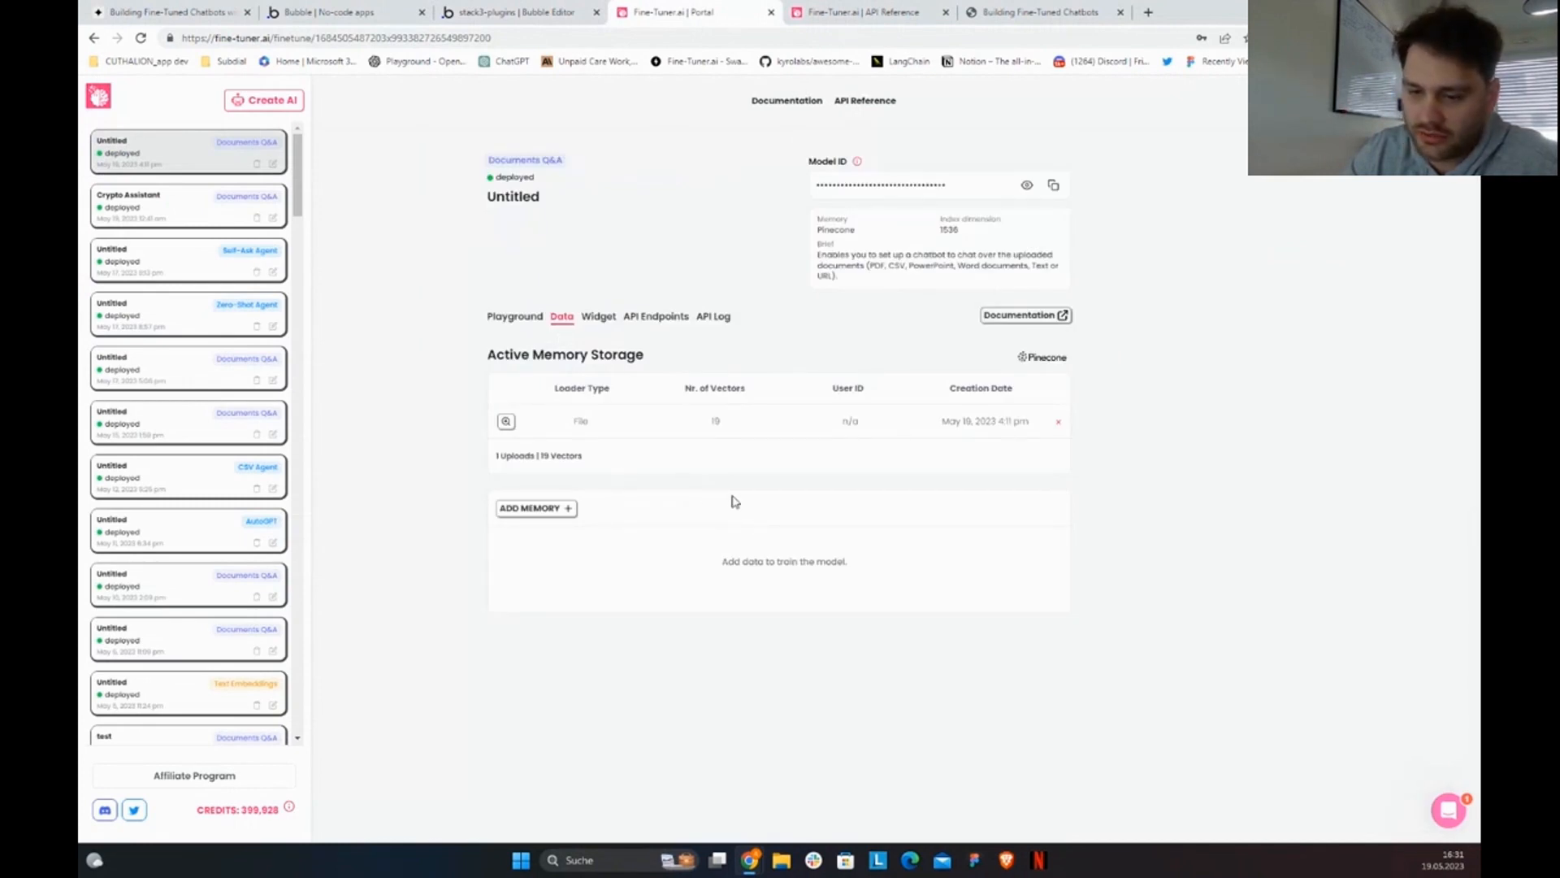
{"action": "left_click", "coordinate": [497, 14]}
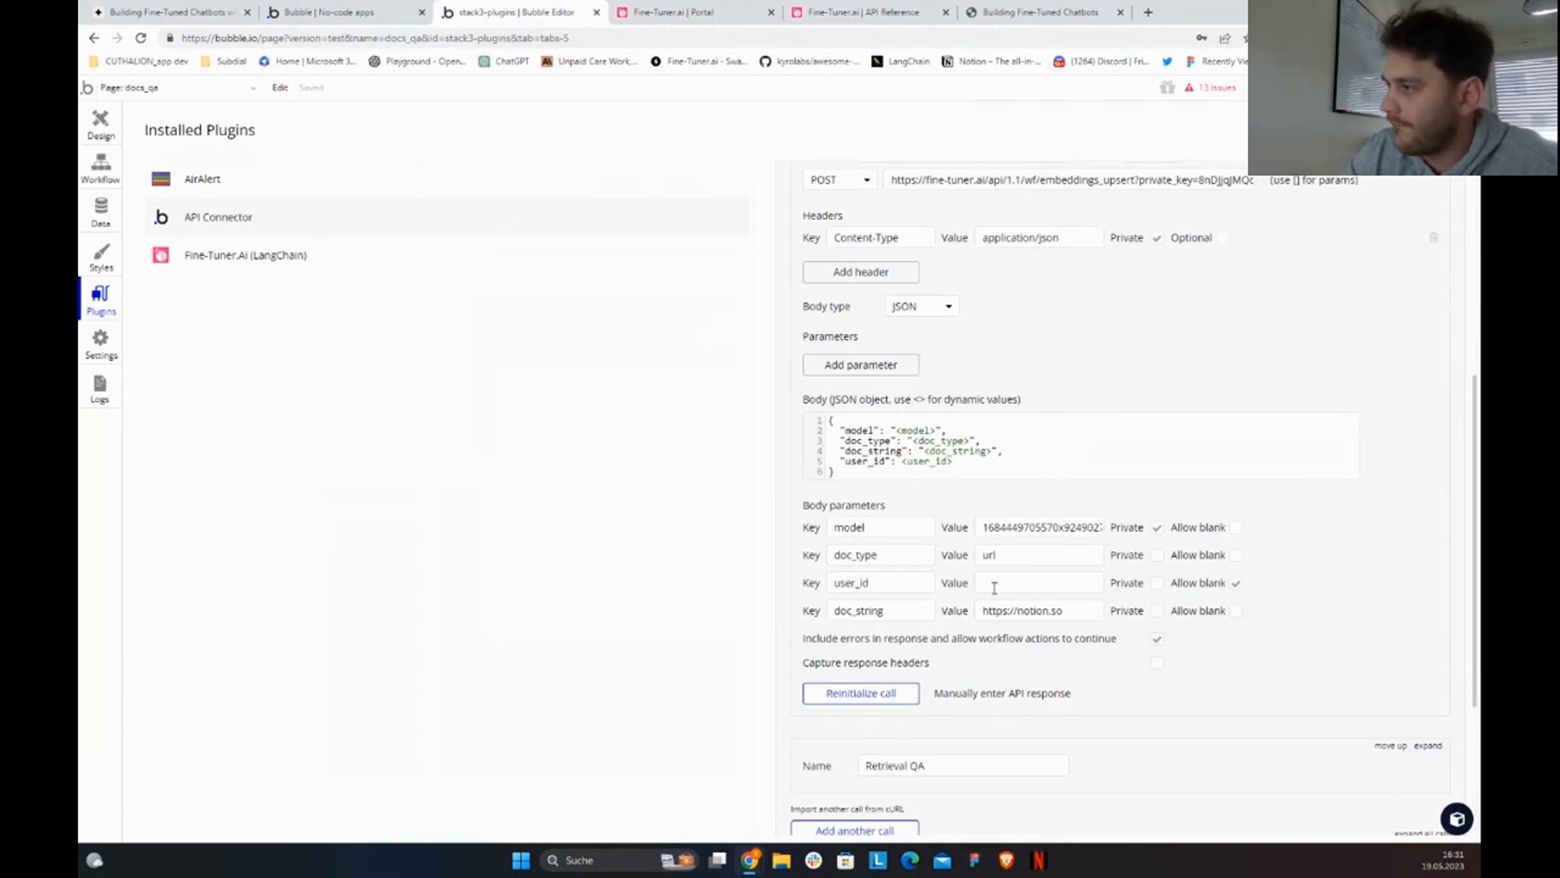
{"action": "left_click", "coordinate": [893, 700]}
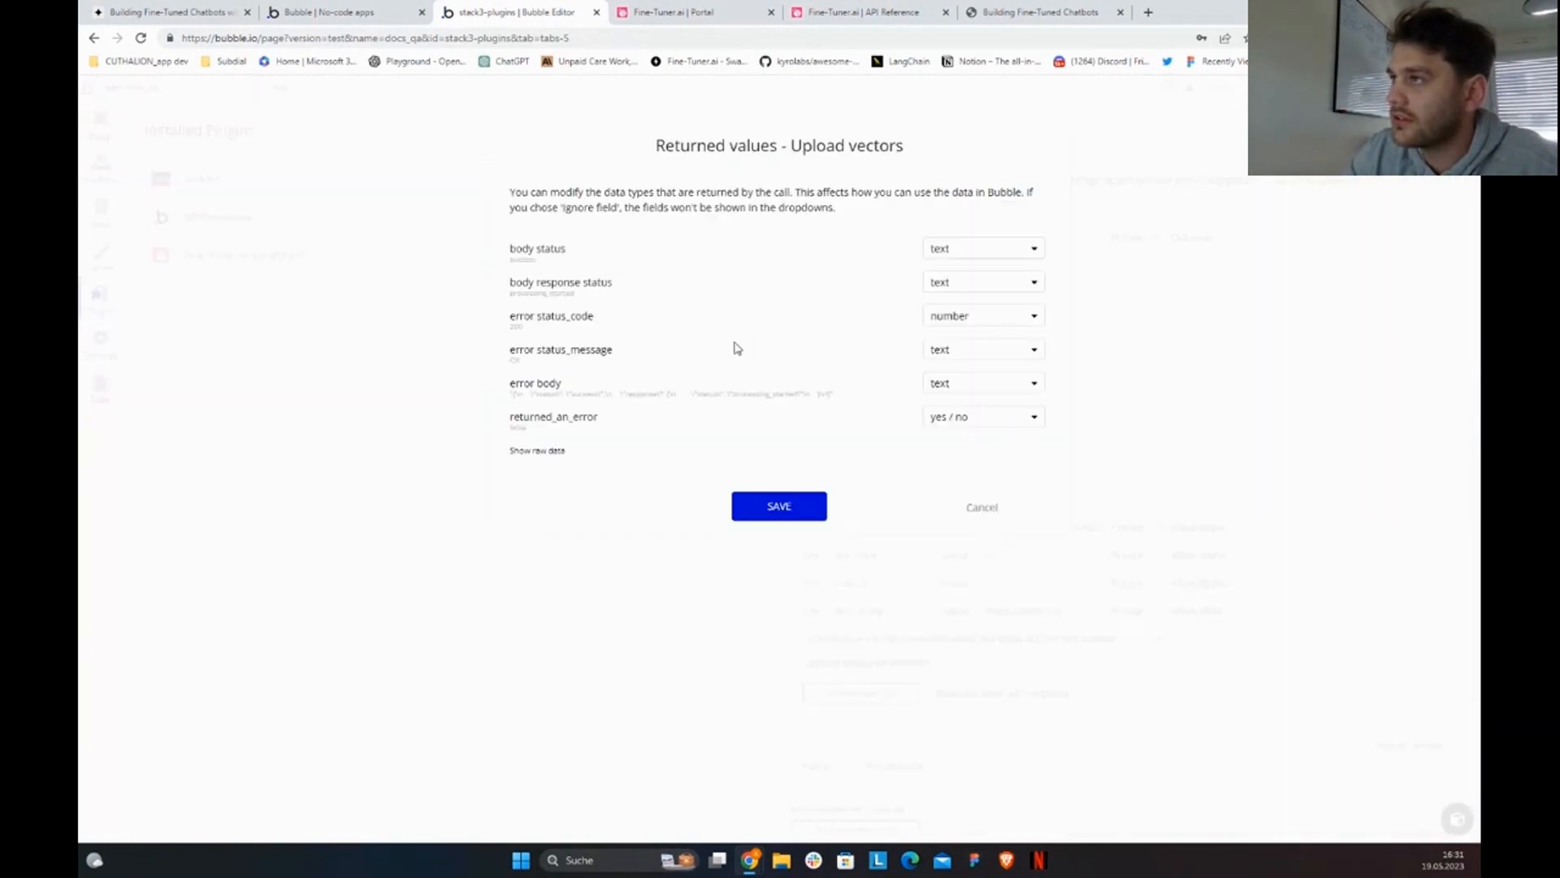
{"action": "left_click", "coordinate": [662, 12]}
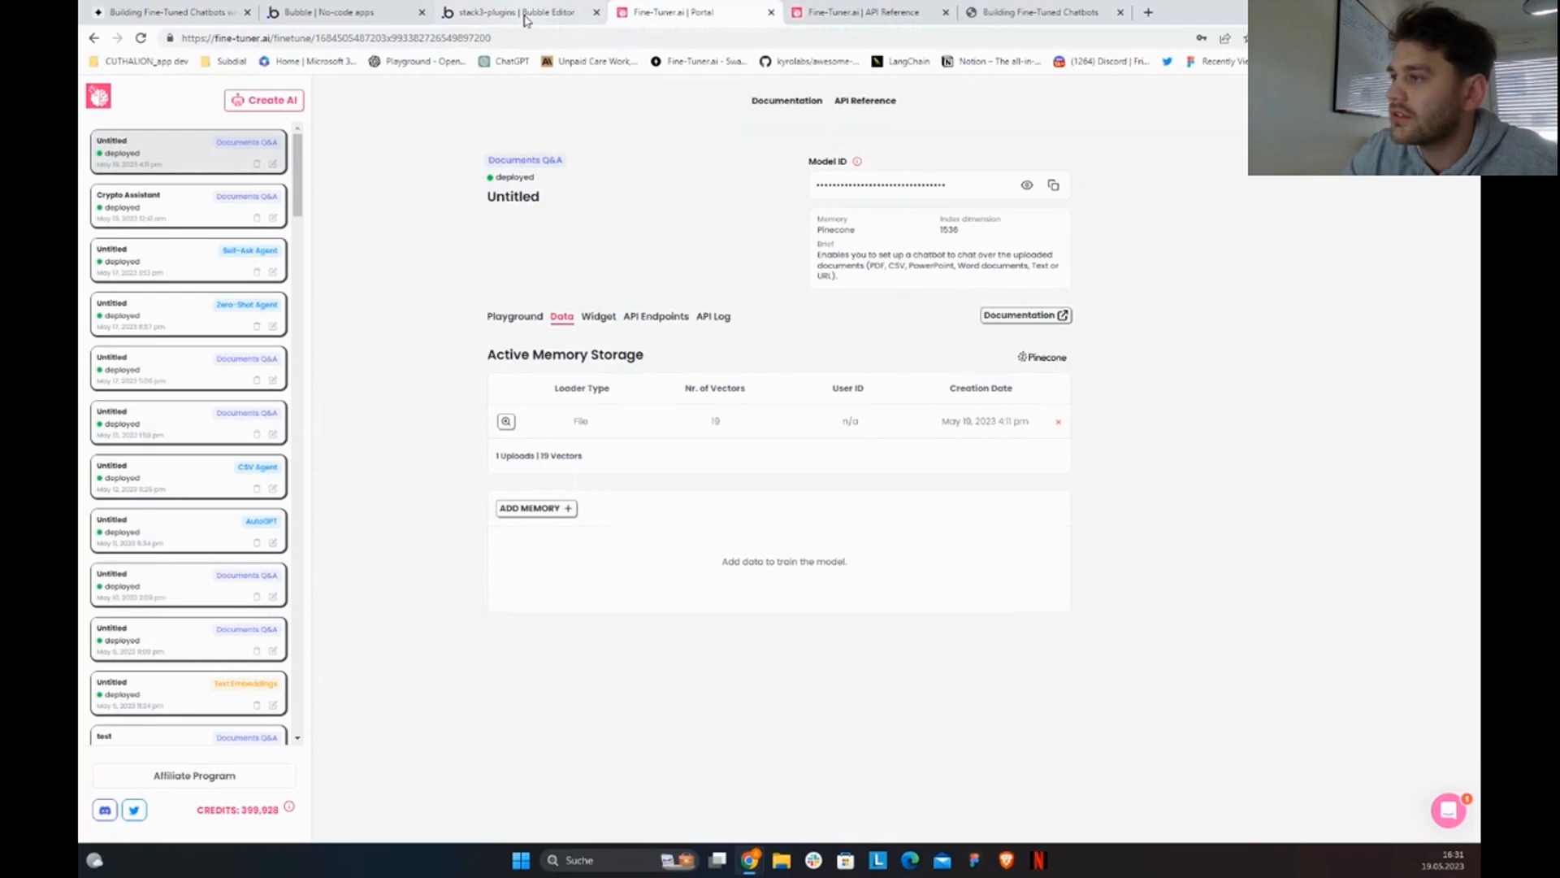
Step: Replace the model value in the Upload vectors body parameters with the chatbot's Model ID copied from the portal
{"action": "left_click", "coordinate": [526, 12]}
{"action": "key", "text": "ctrl+Tab"}
{"action": "left_click", "coordinate": [1026, 185]}
{"action": "left_click", "coordinate": [1053, 185]}
{"action": "key", "text": "ctrl+shift+Tab"}
{"action": "left_click", "coordinate": [1077, 527]}
{"action": "key", "text": "ctrl+a"}
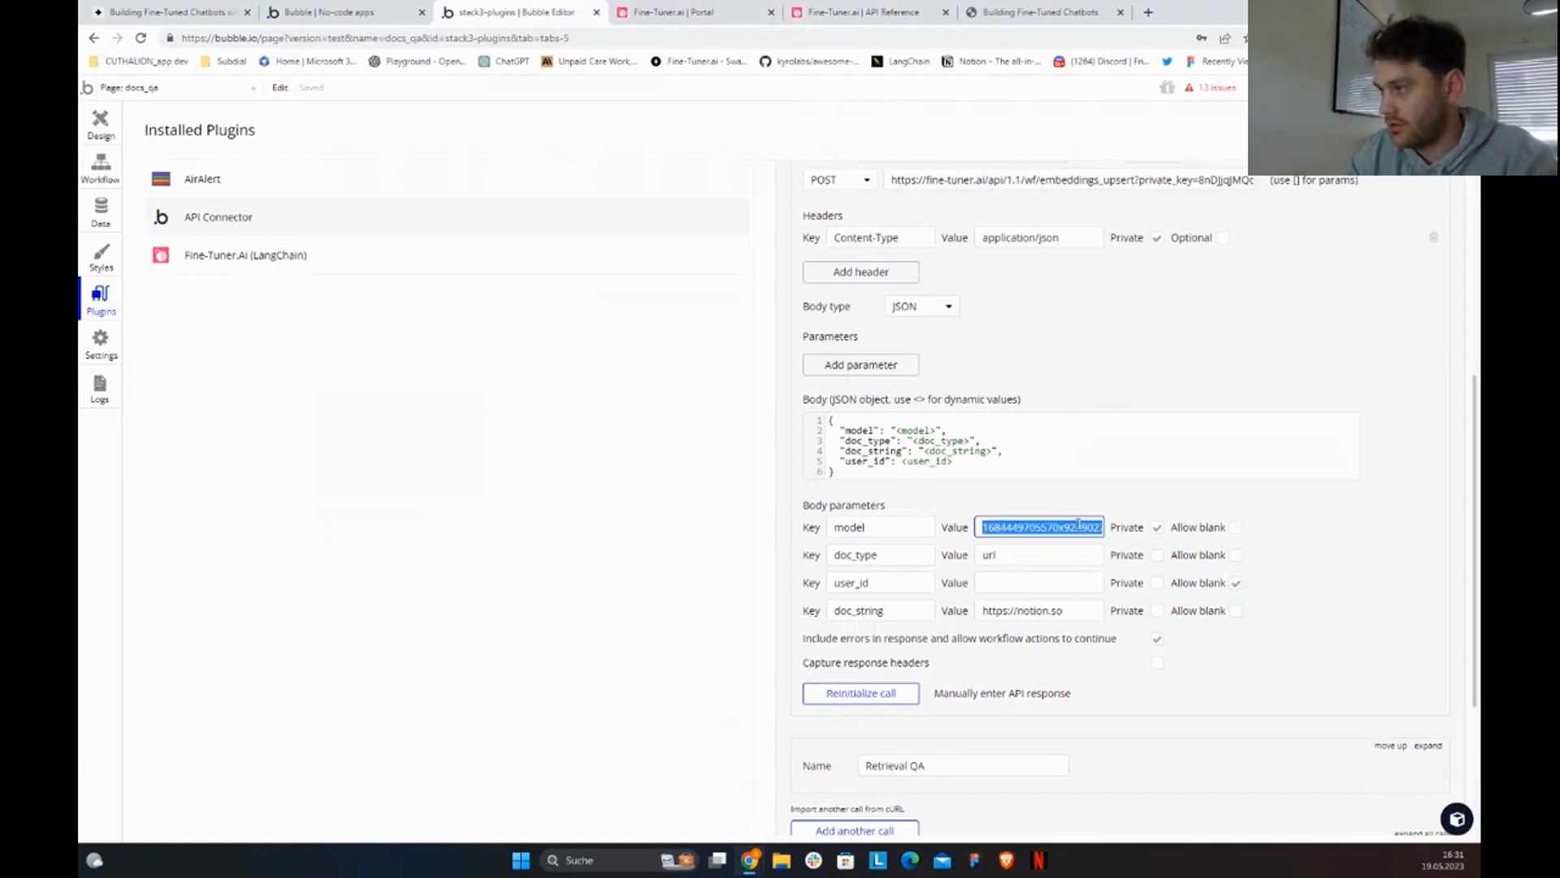
{"action": "key", "text": "ctrl+v"}
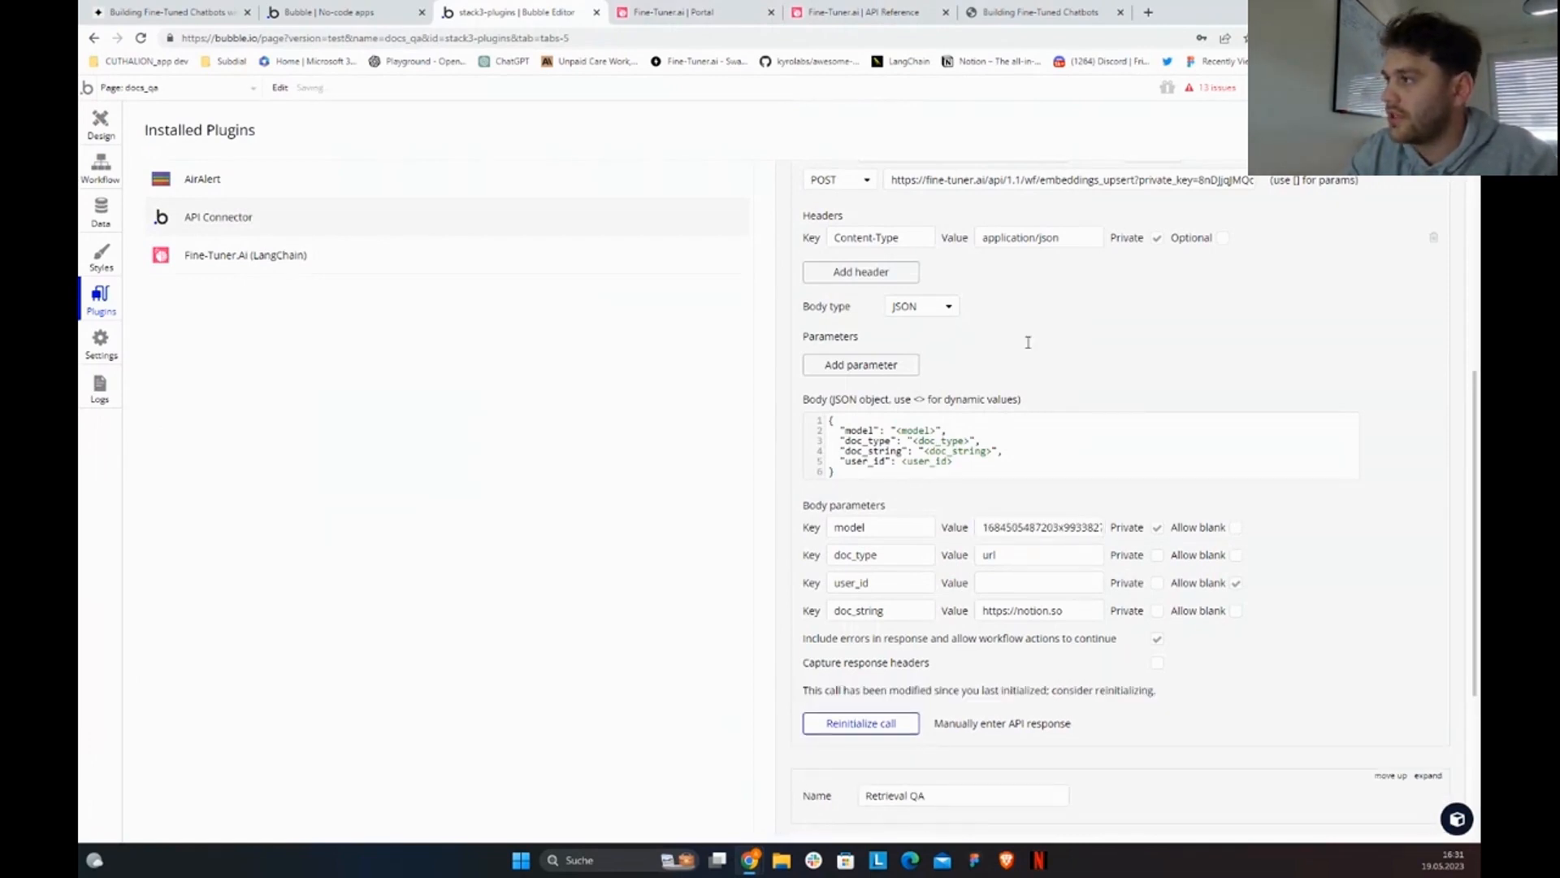
Step: Compare the private key in the Upload vectors call's URL with the one in the portal's sample request
{"action": "scroll", "coordinate": [1028, 342], "scroll_direction": "up", "scroll_amount": 2}
{"action": "double_click", "coordinate": [1226, 326]}
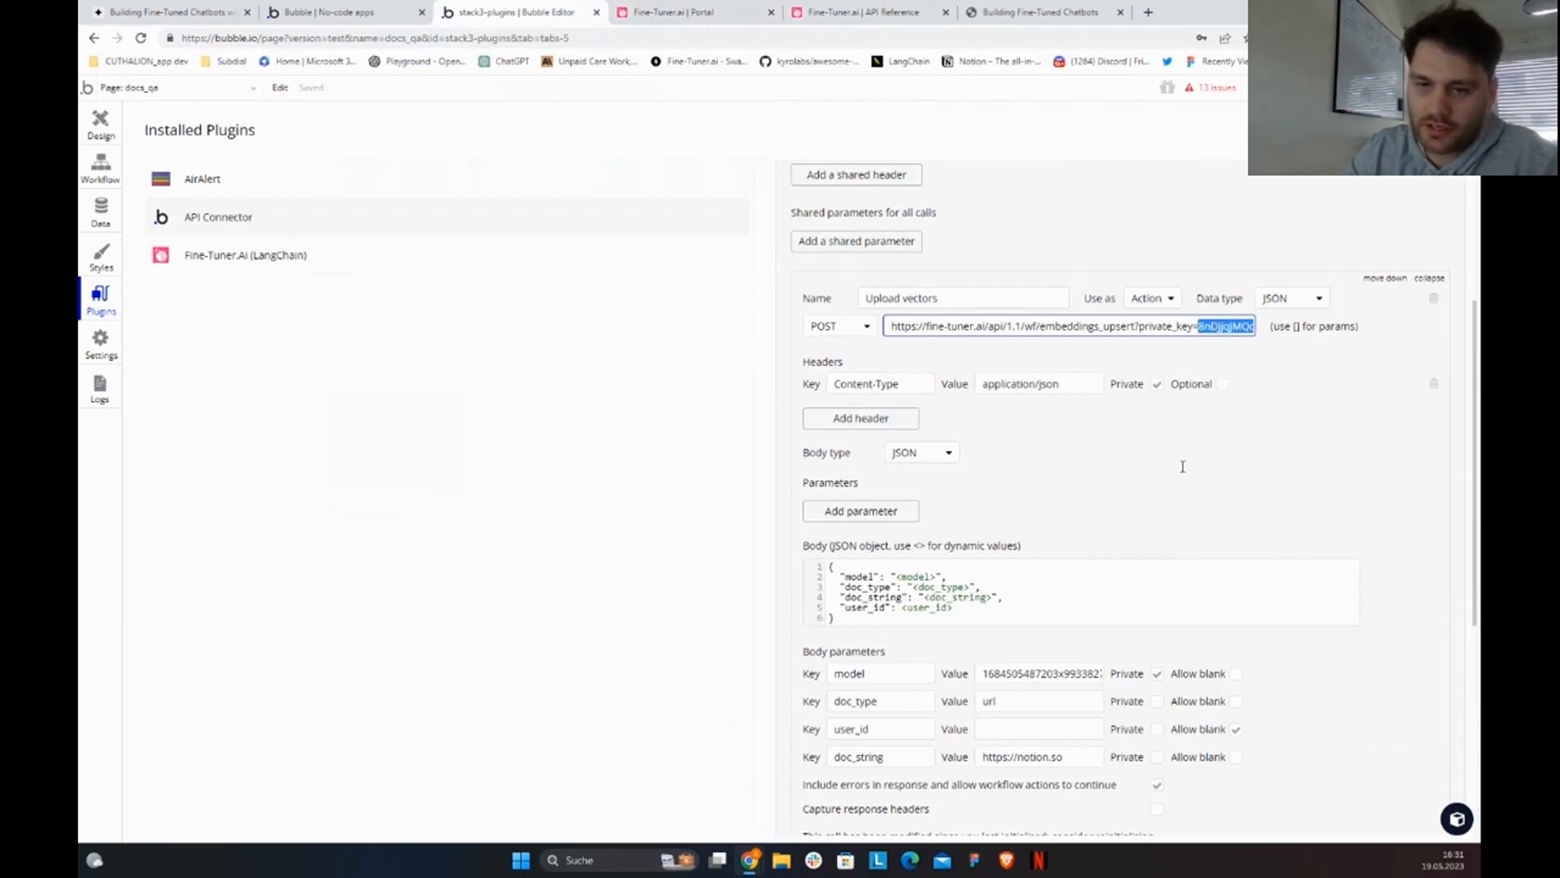
{"action": "left_click", "coordinate": [700, 9]}
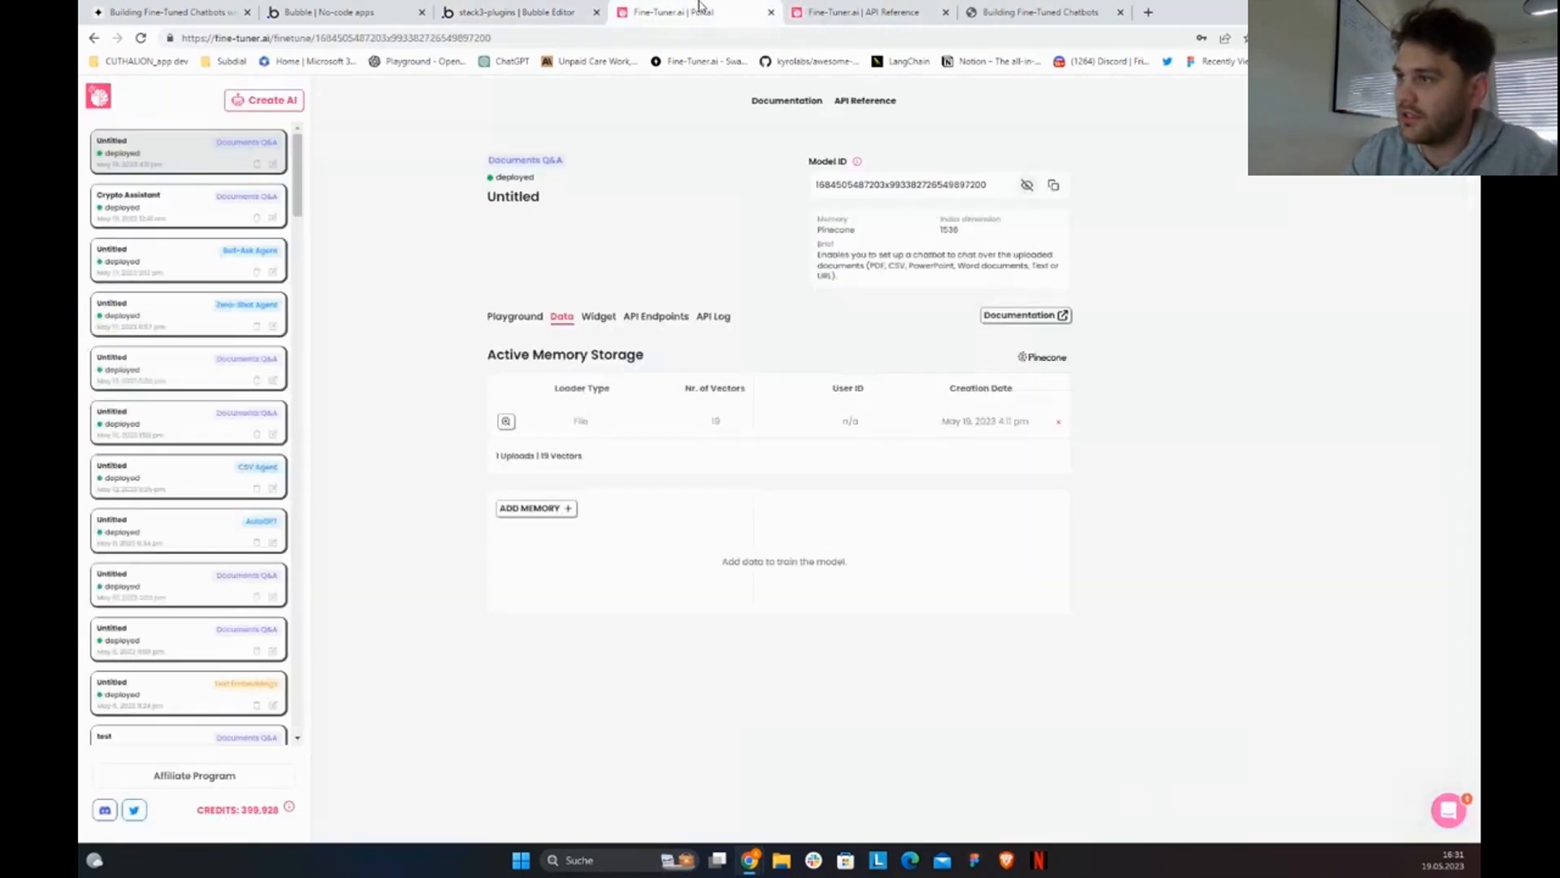
{"action": "left_click", "coordinate": [655, 316]}
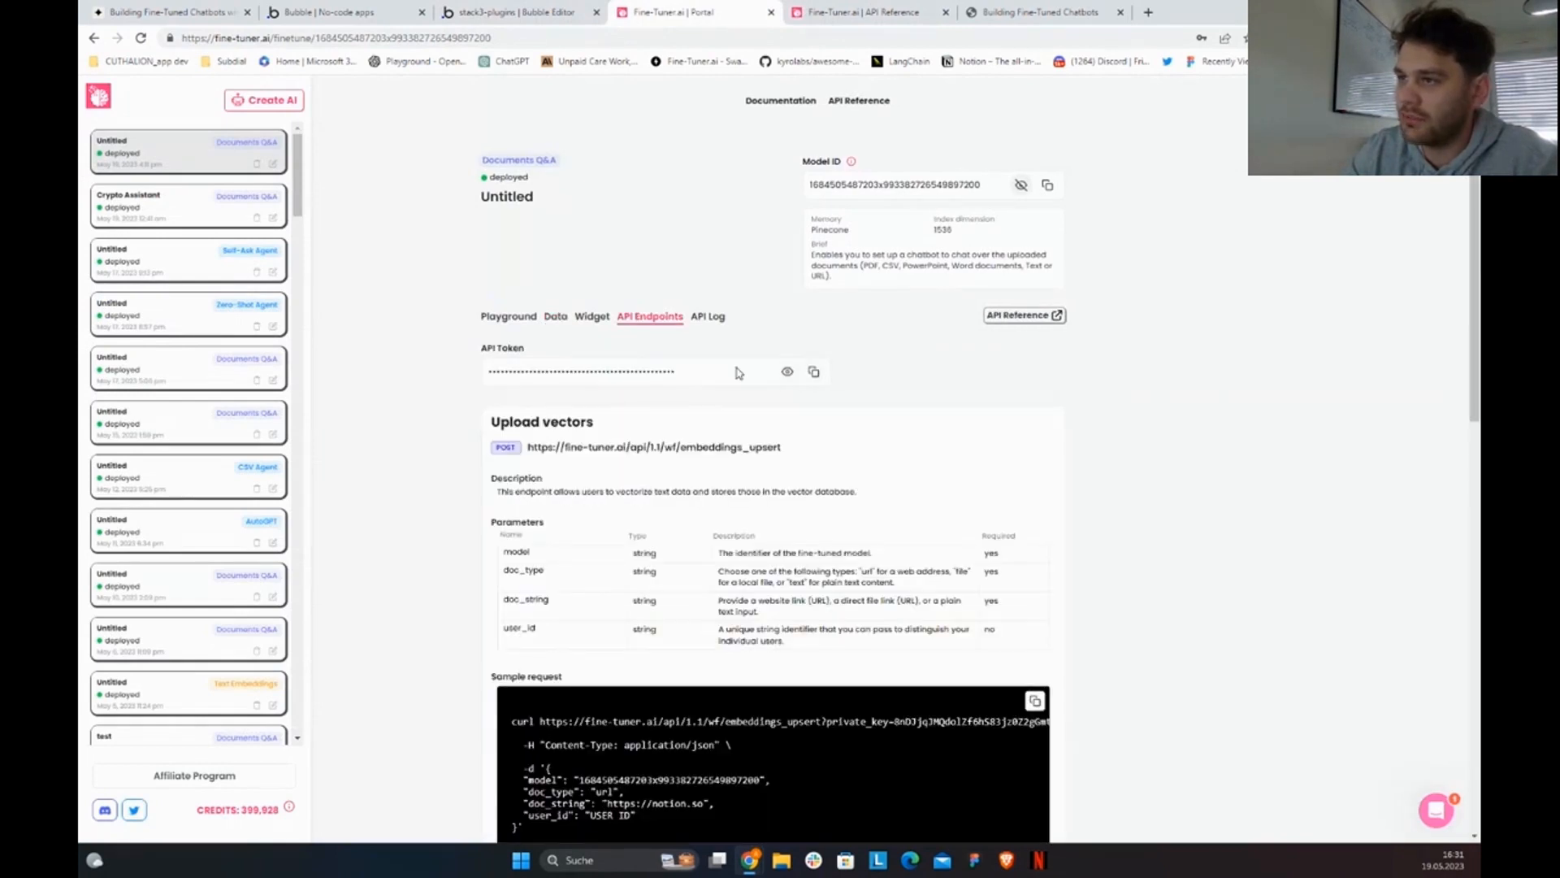
{"action": "left_click_drag", "start_coordinate": [493, 348], "coordinate": [591, 355]}
{"action": "left_click", "coordinate": [595, 355]}
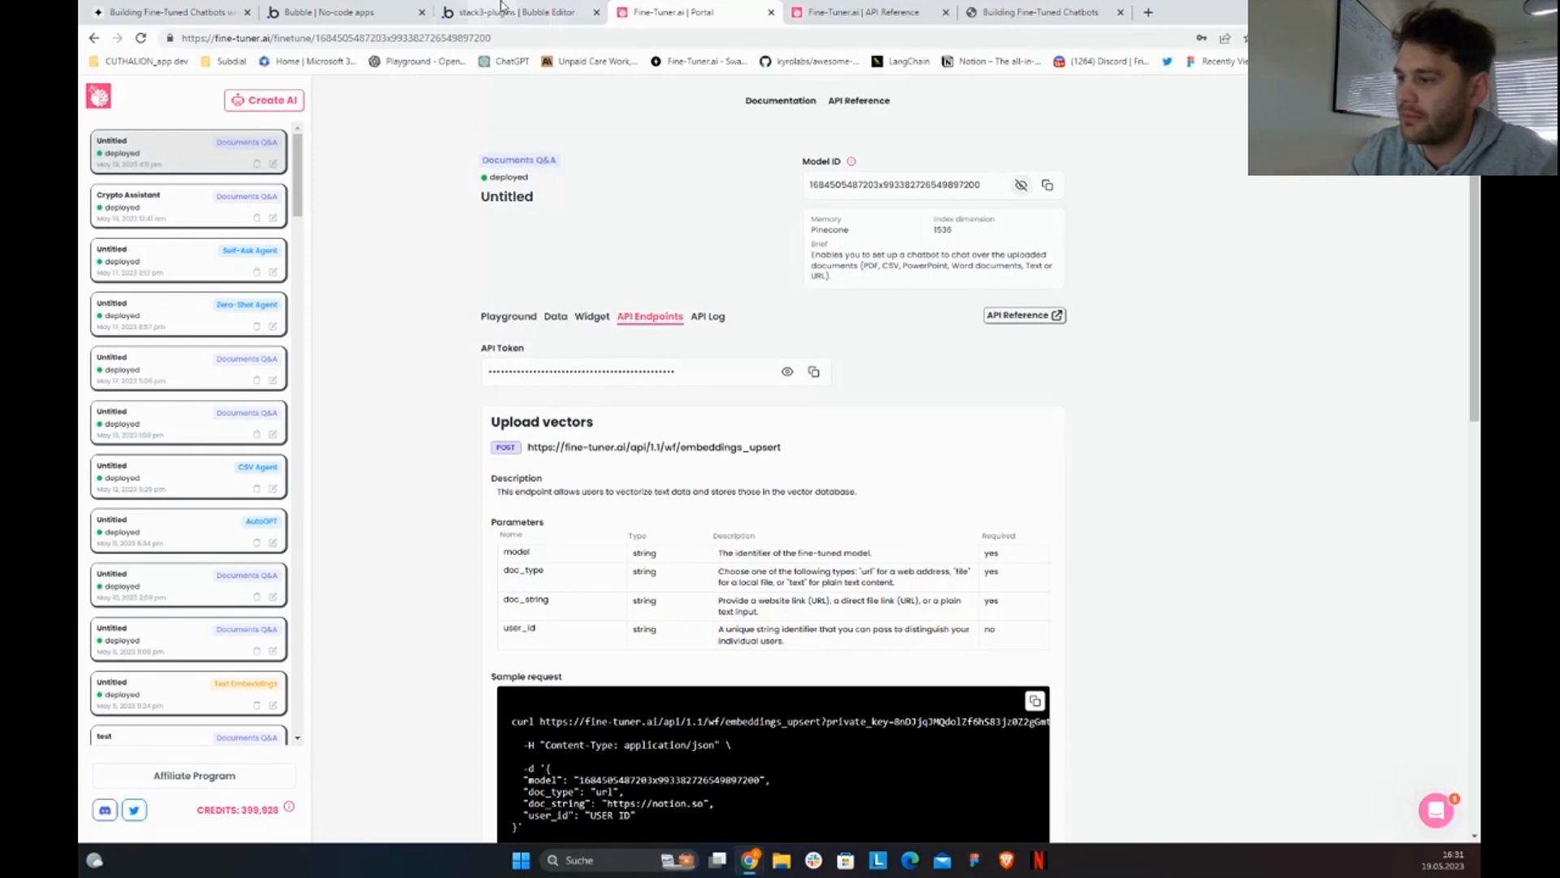
{"action": "scroll", "coordinate": [711, 631], "scroll_direction": "down", "scroll_amount": 2}
{"action": "scroll", "coordinate": [712, 630], "scroll_direction": "down", "scroll_amount": 1}
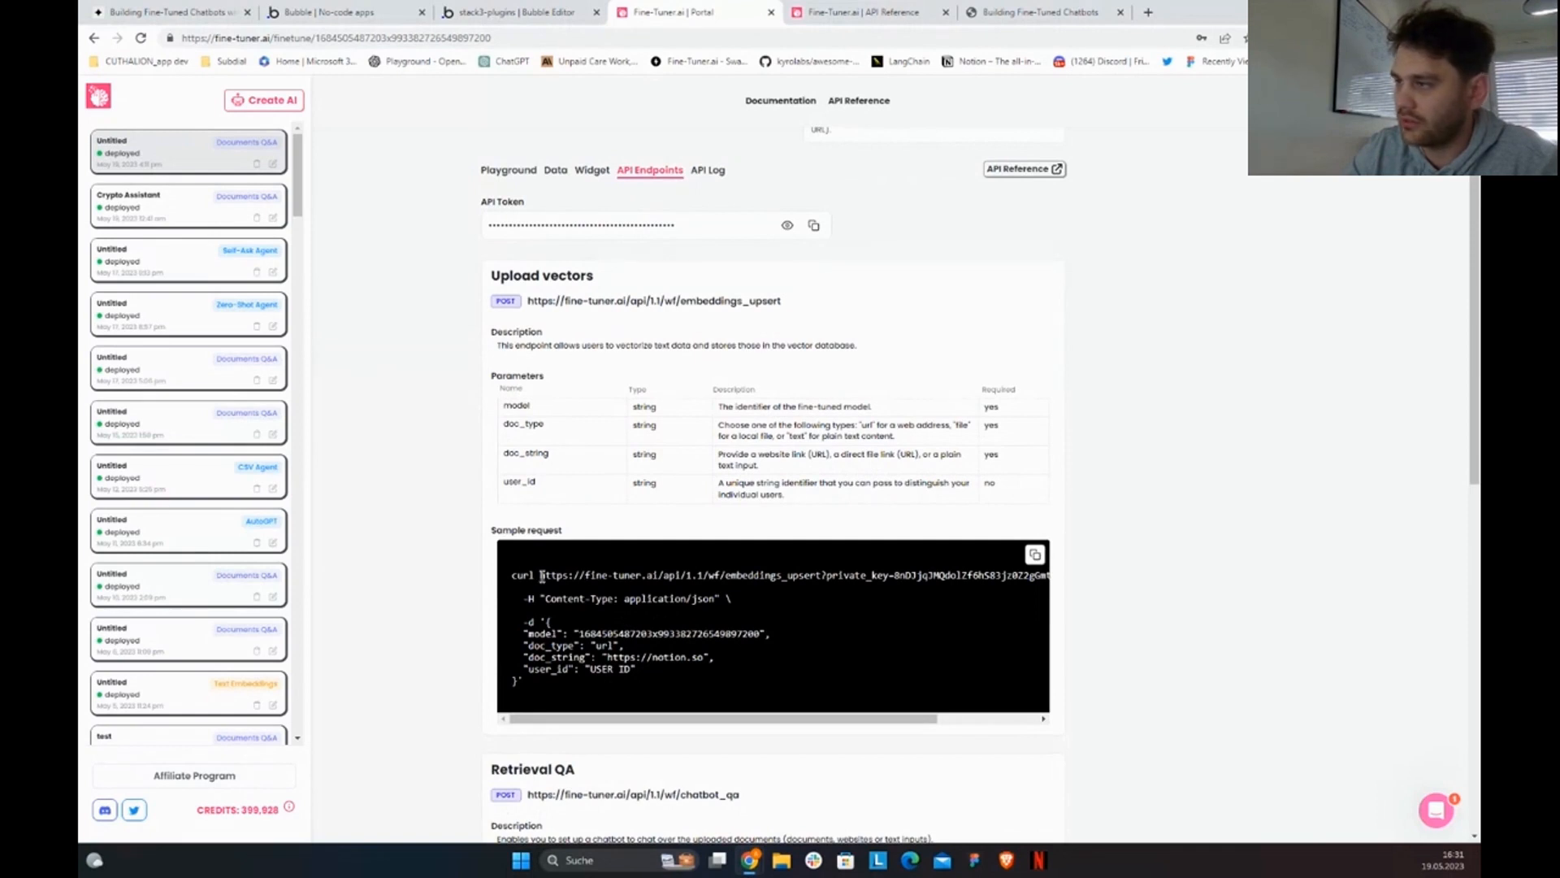
{"action": "left_click_drag", "start_coordinate": [540, 575], "coordinate": [826, 713]}
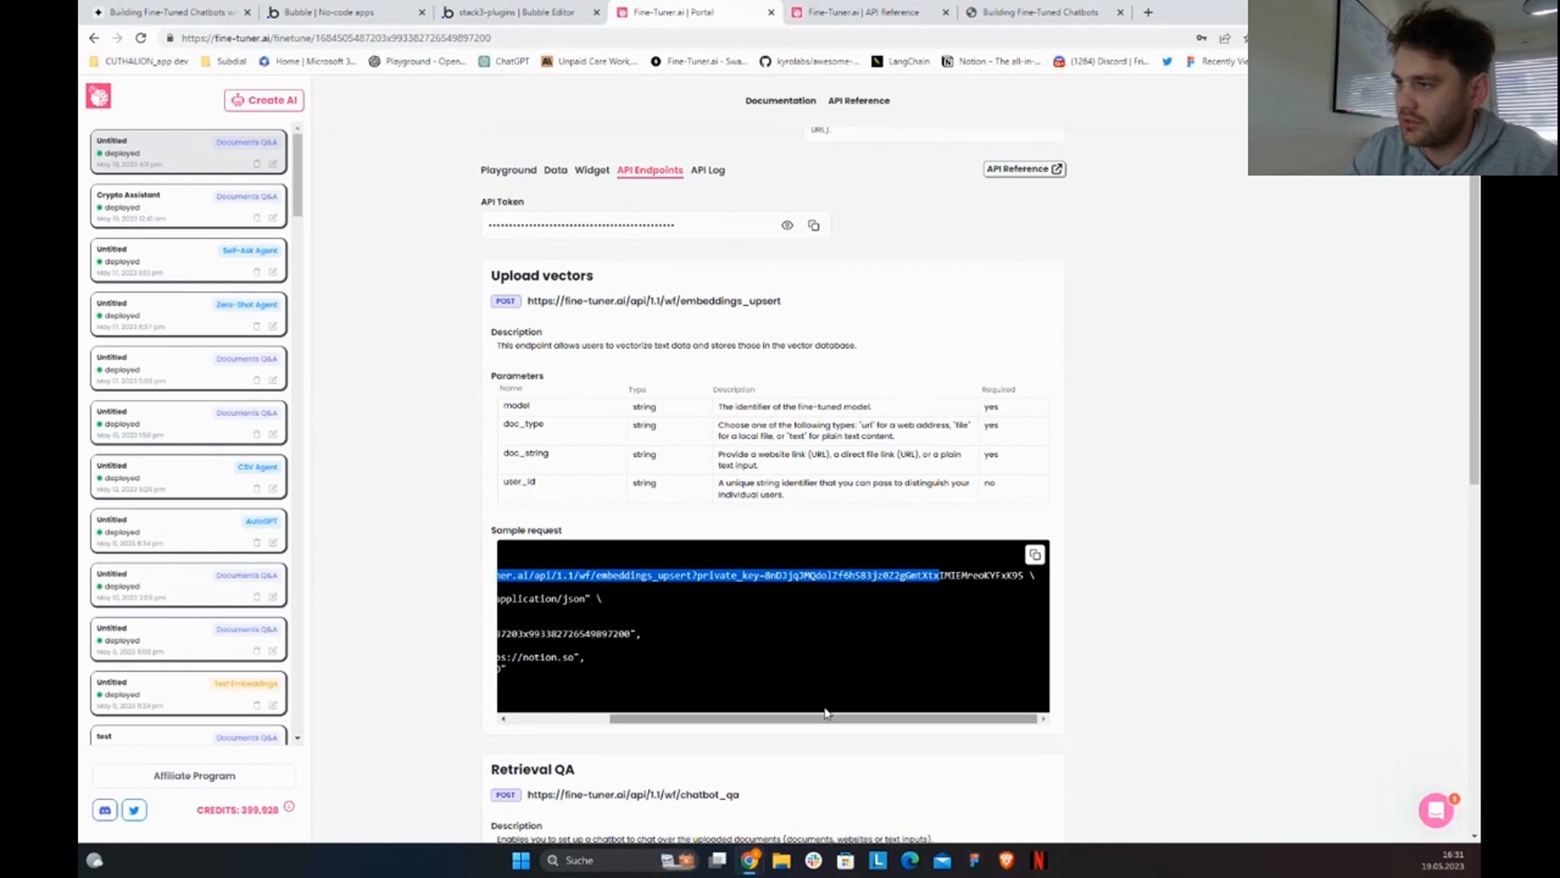
{"action": "left_click", "coordinate": [819, 718]}
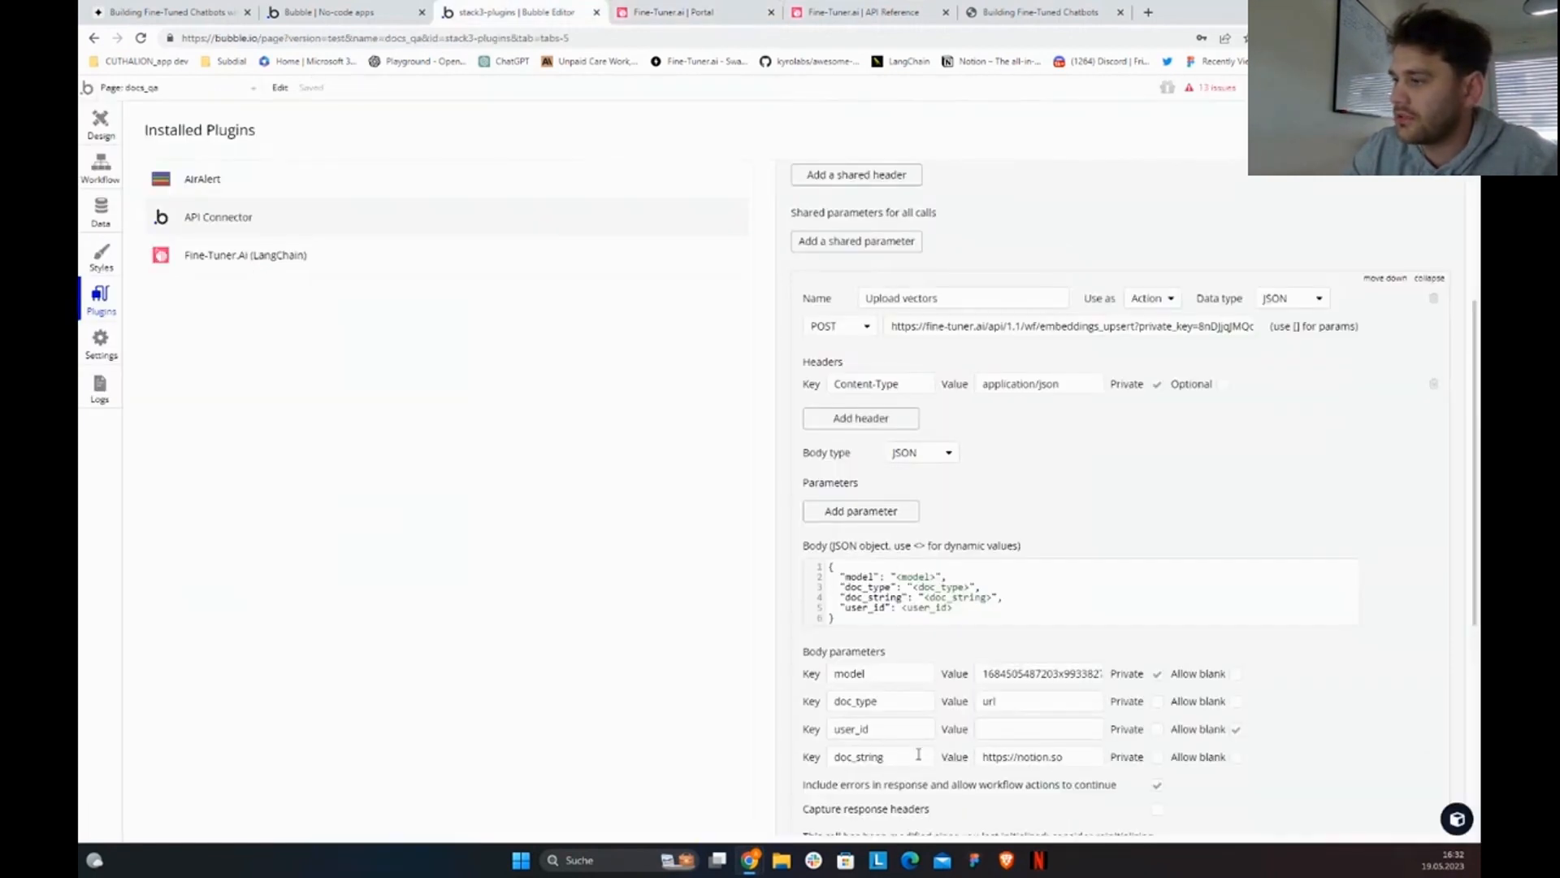
Step: Reinitialize the Upload vectors call in Bubble and open the chatbot's stored data on the portal
{"action": "scroll", "coordinate": [918, 754], "scroll_direction": "down", "scroll_amount": 3}
{"action": "left_click", "coordinate": [906, 658]}
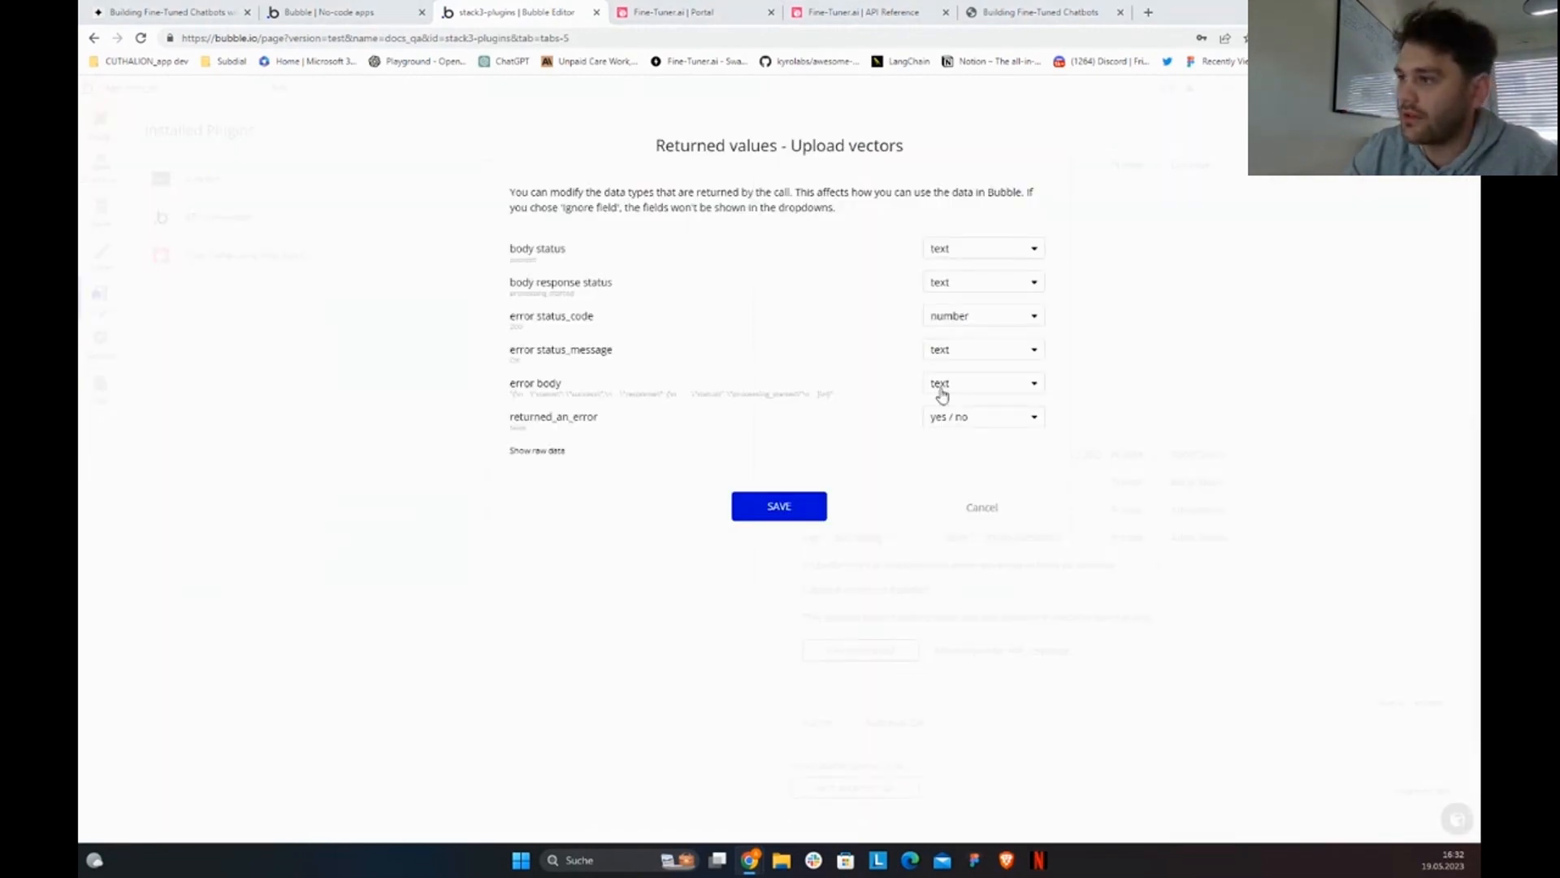
{"action": "key", "text": "ctrl+Tab"}
{"action": "left_click", "coordinate": [559, 172]}
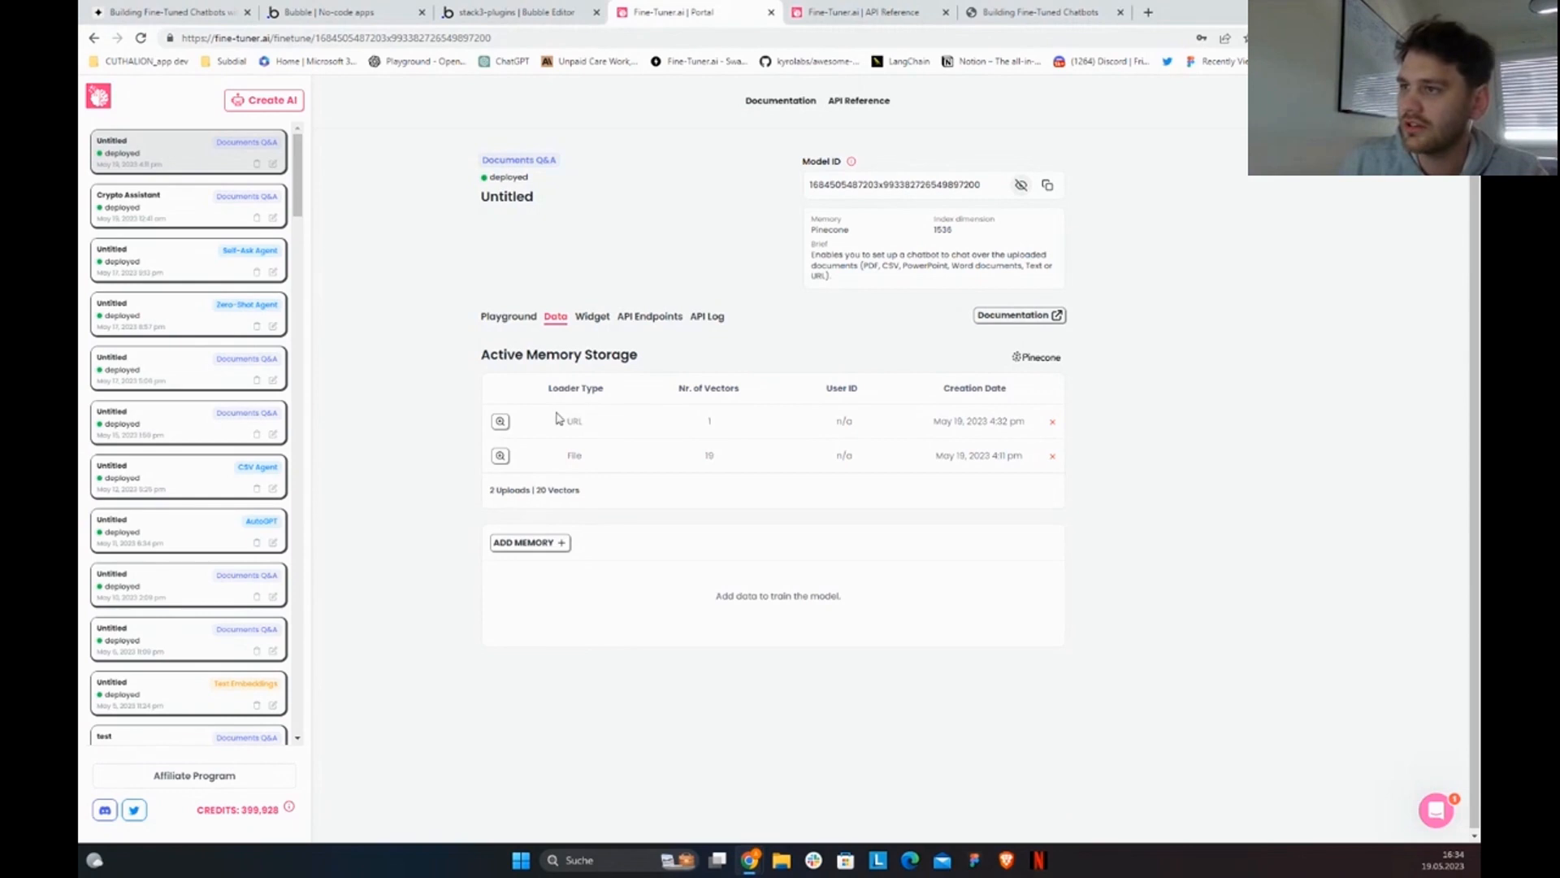
Step: Inspect the vector data of the URL upload in the chatbot's memory storage and close the overview
{"action": "left_click", "coordinate": [502, 421]}
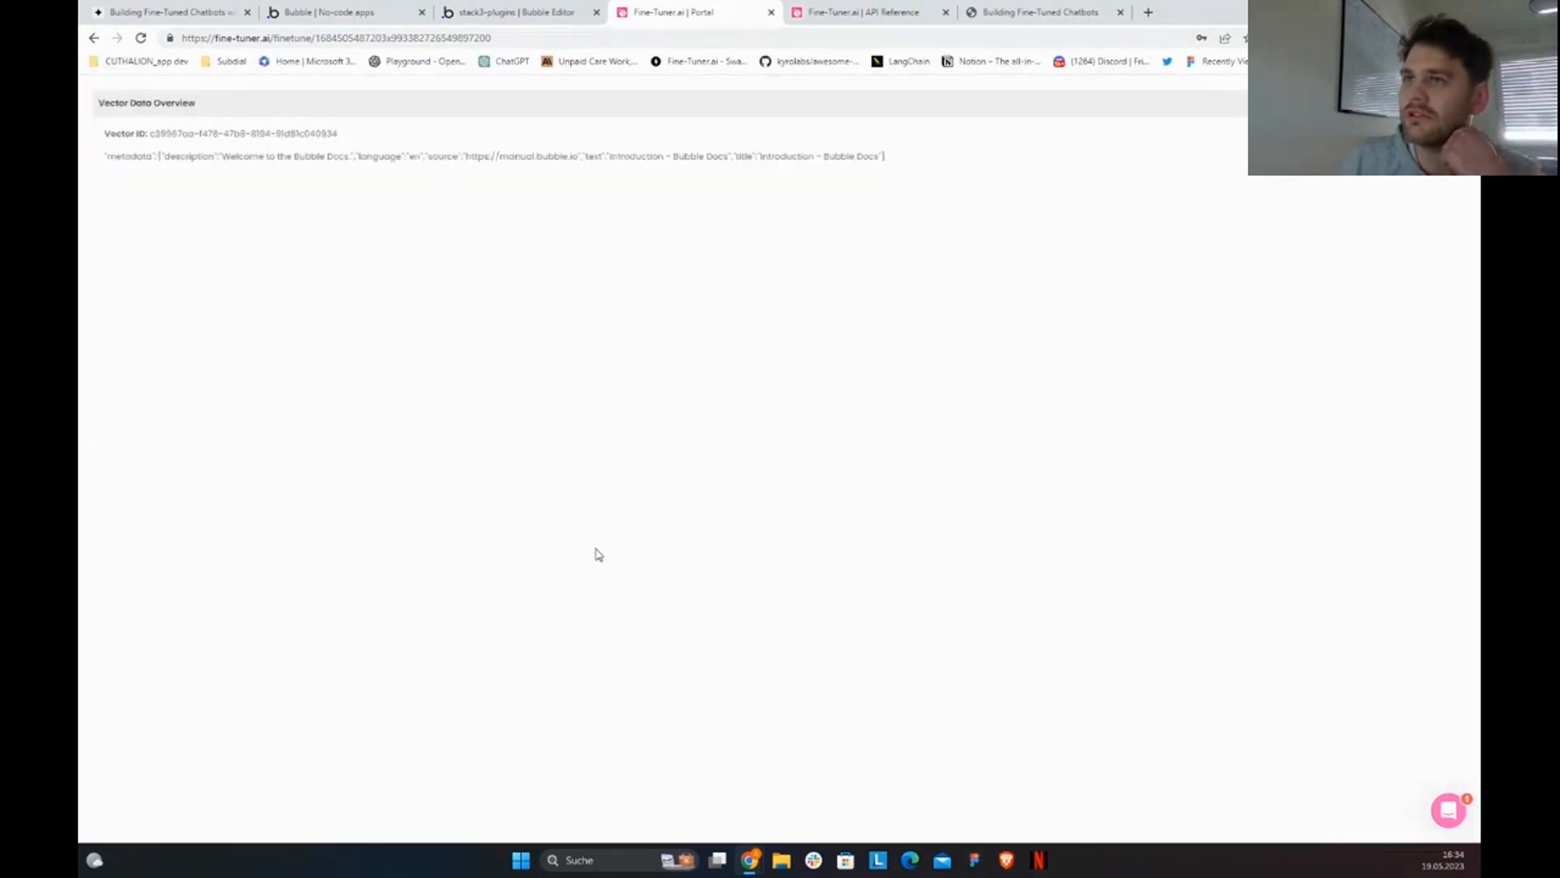
{"action": "double_click", "coordinate": [730, 243]}
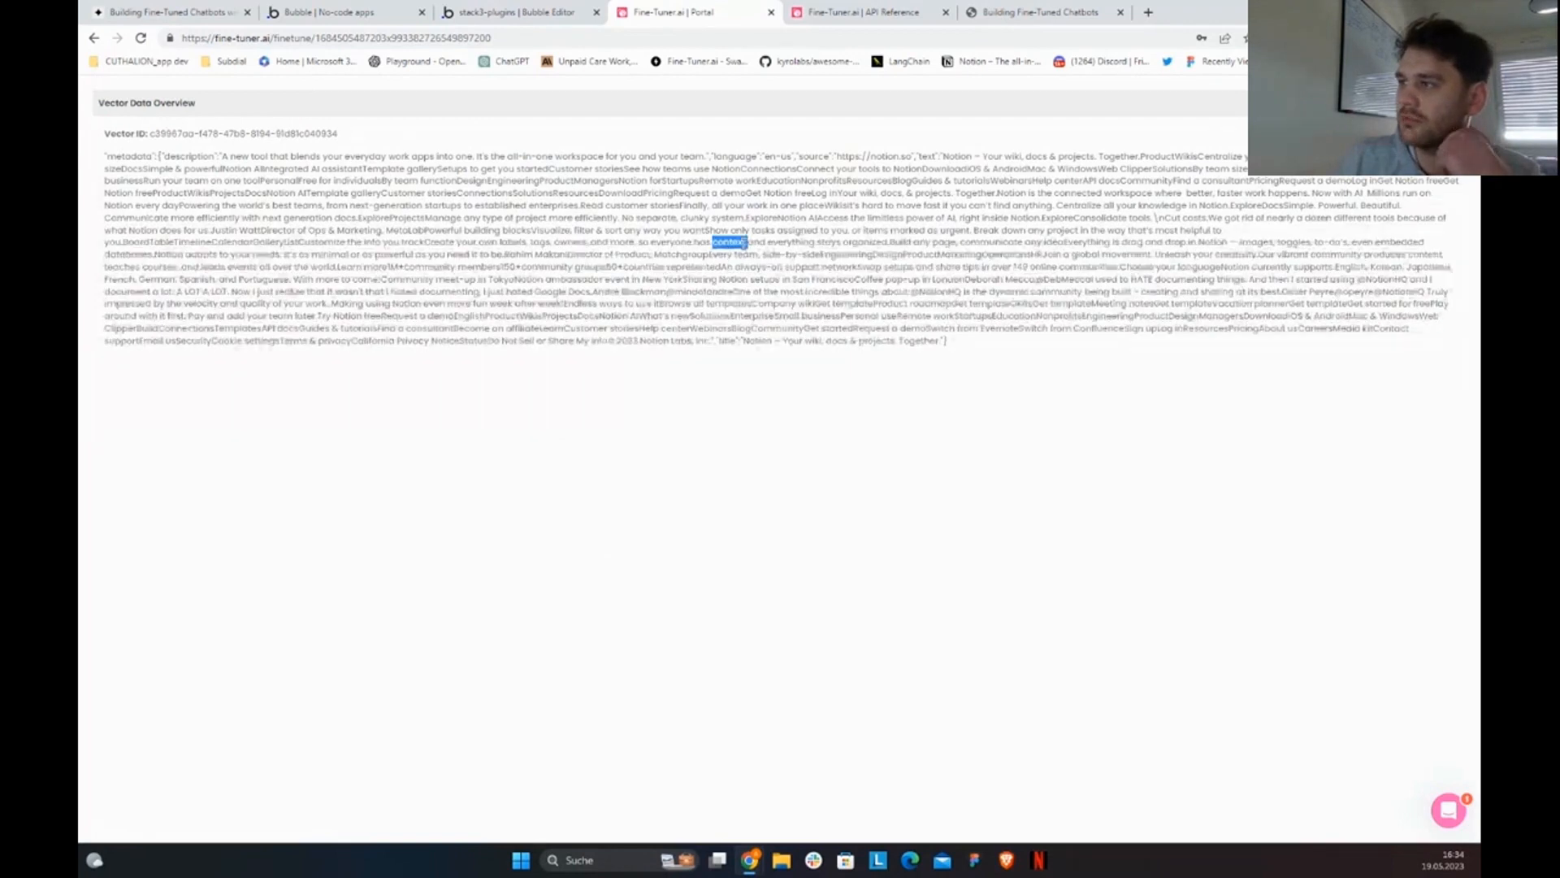
{"action": "triple_click", "coordinate": [699, 342]}
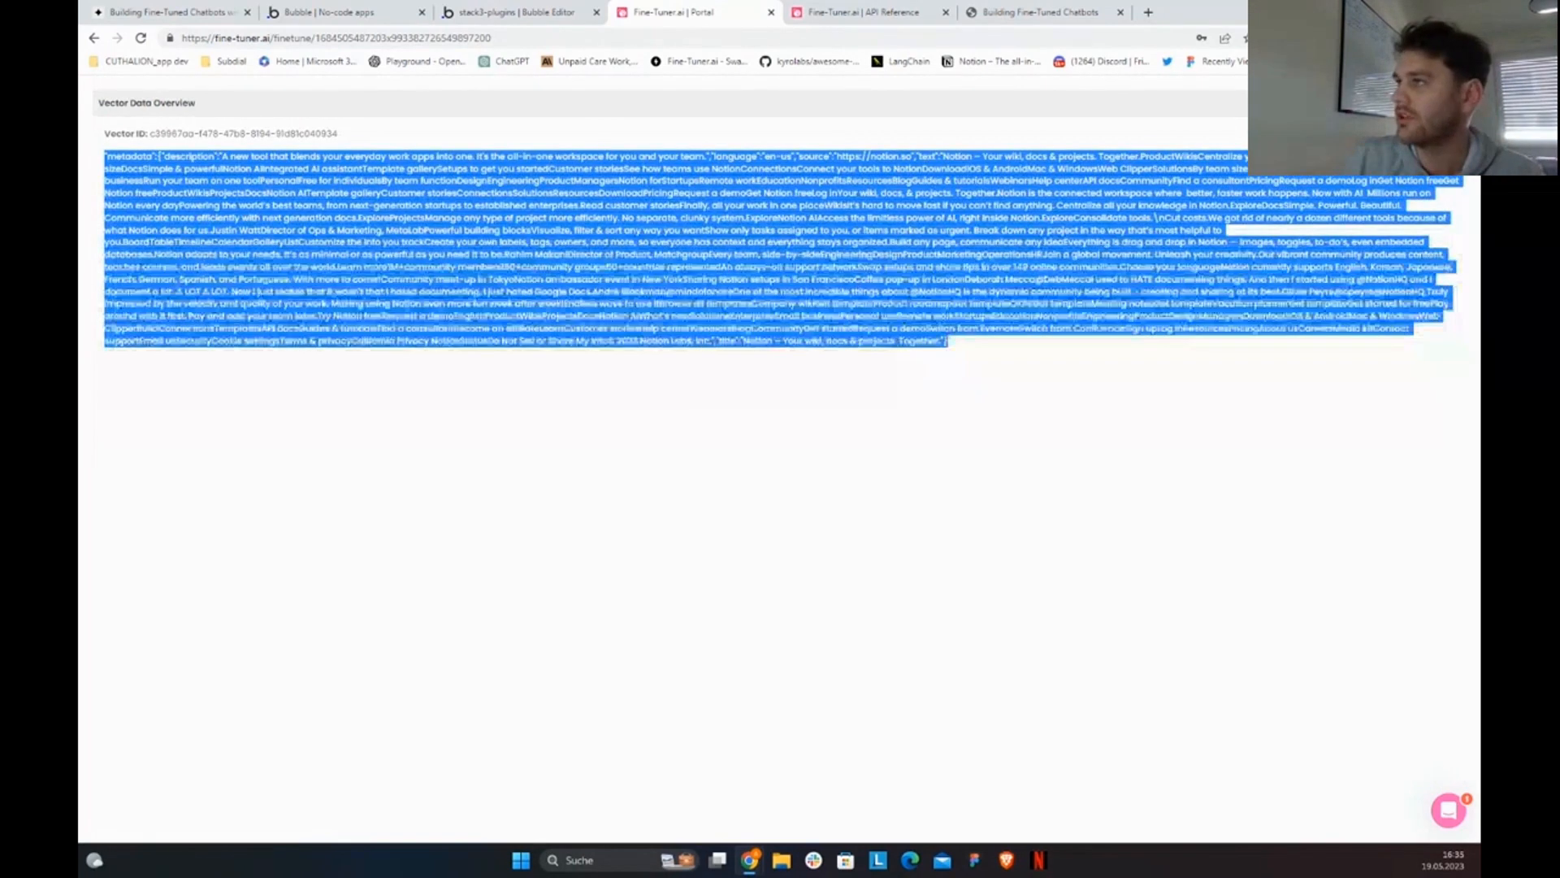
{"action": "key", "text": "Escape"}
Step: Save the returned values of the Upload vectors call in Bubble and collapse the call
{"action": "left_click", "coordinate": [611, 8]}
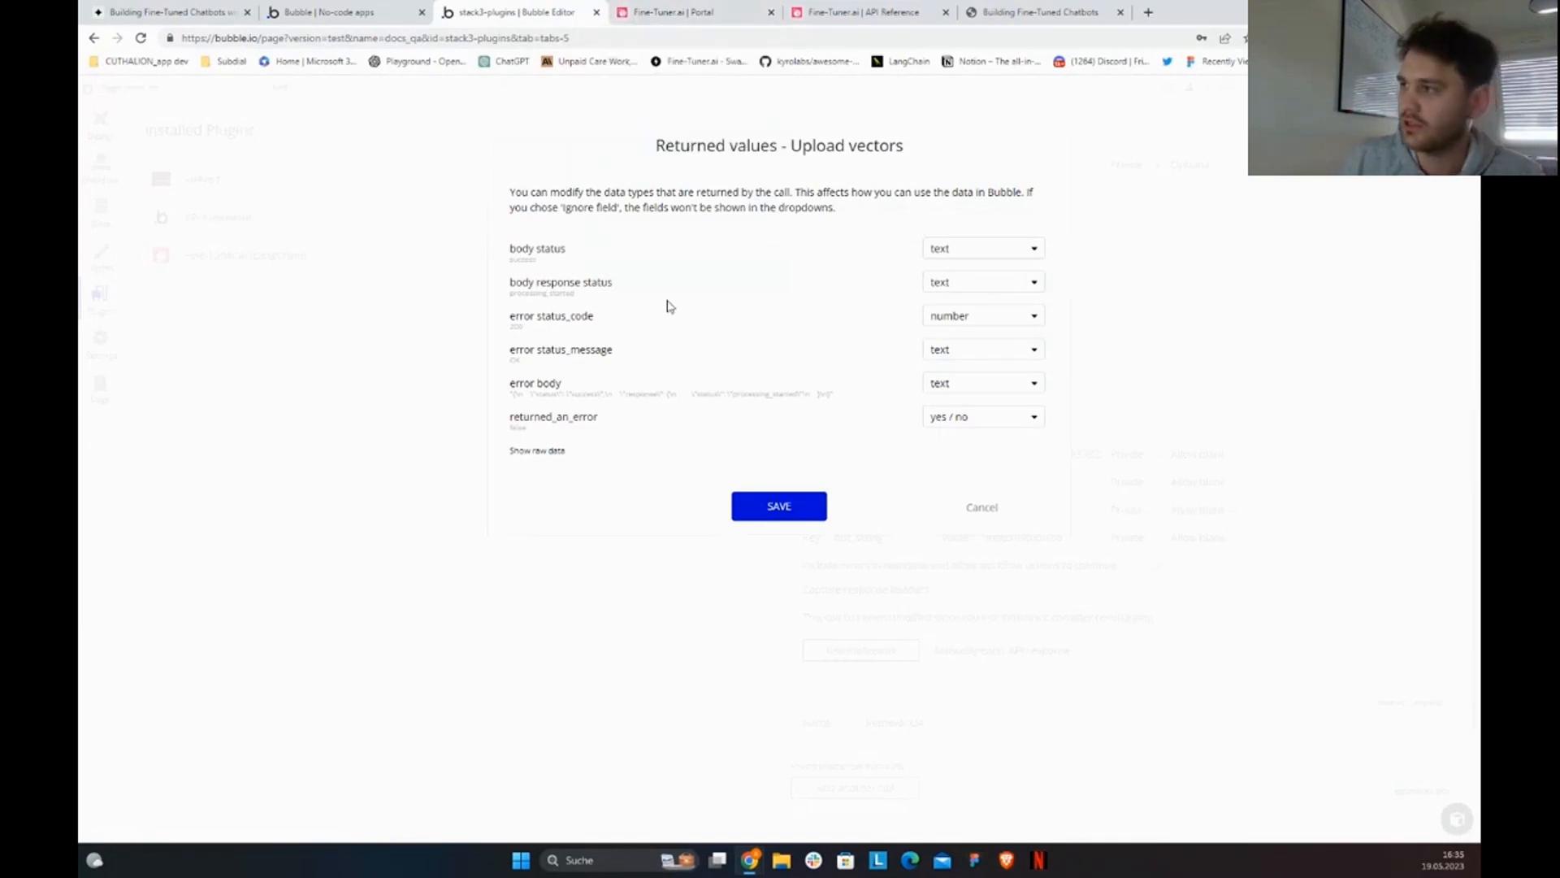
{"action": "left_click", "coordinate": [806, 517]}
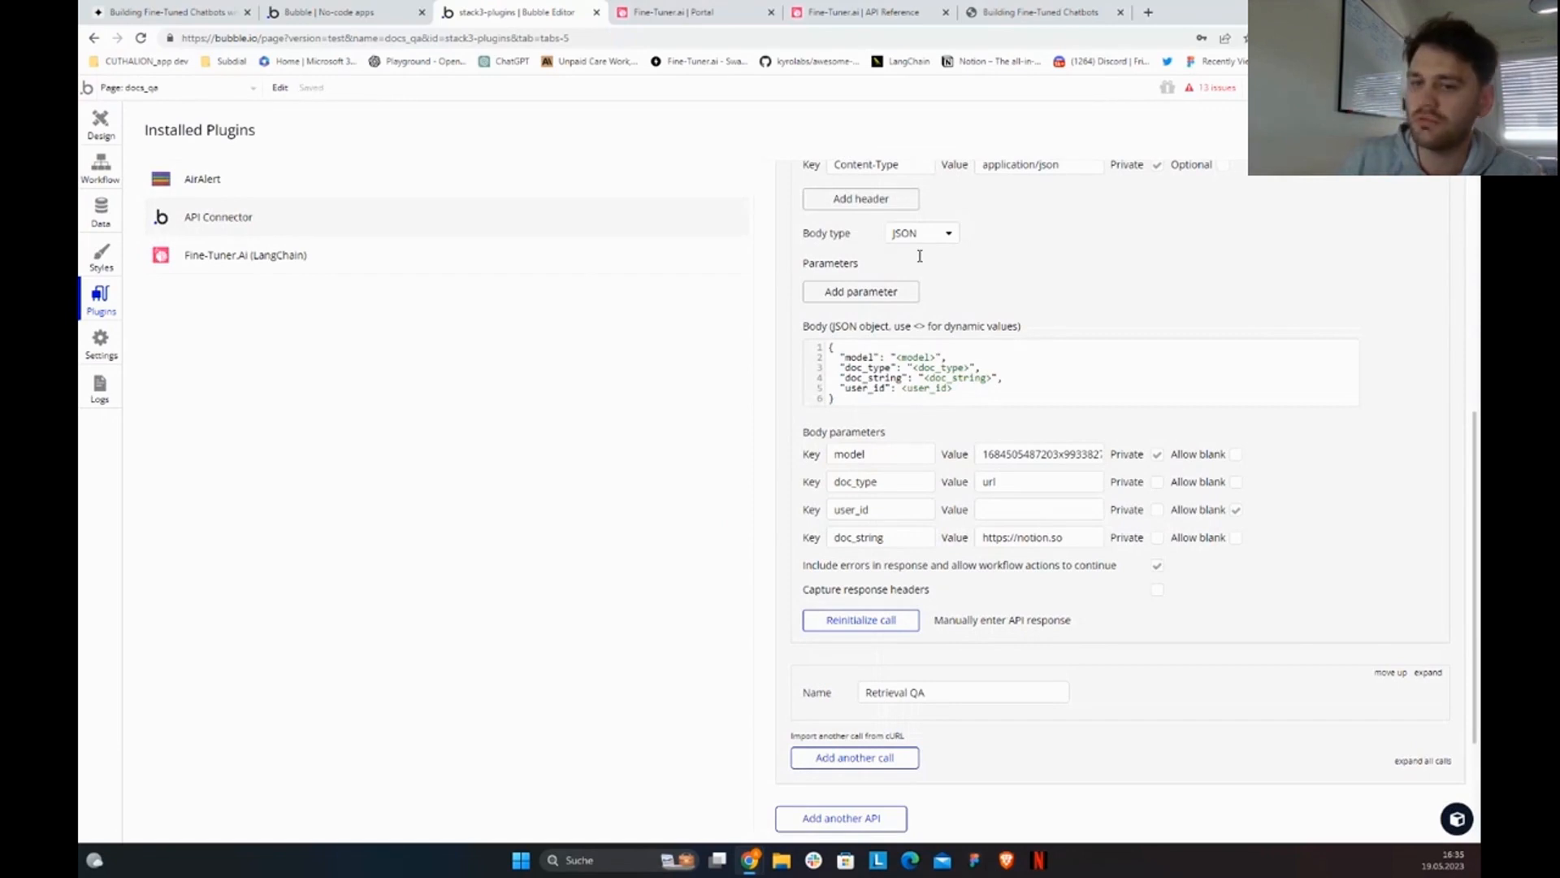
{"action": "scroll", "coordinate": [1161, 572], "scroll_direction": "up", "scroll_amount": 2}
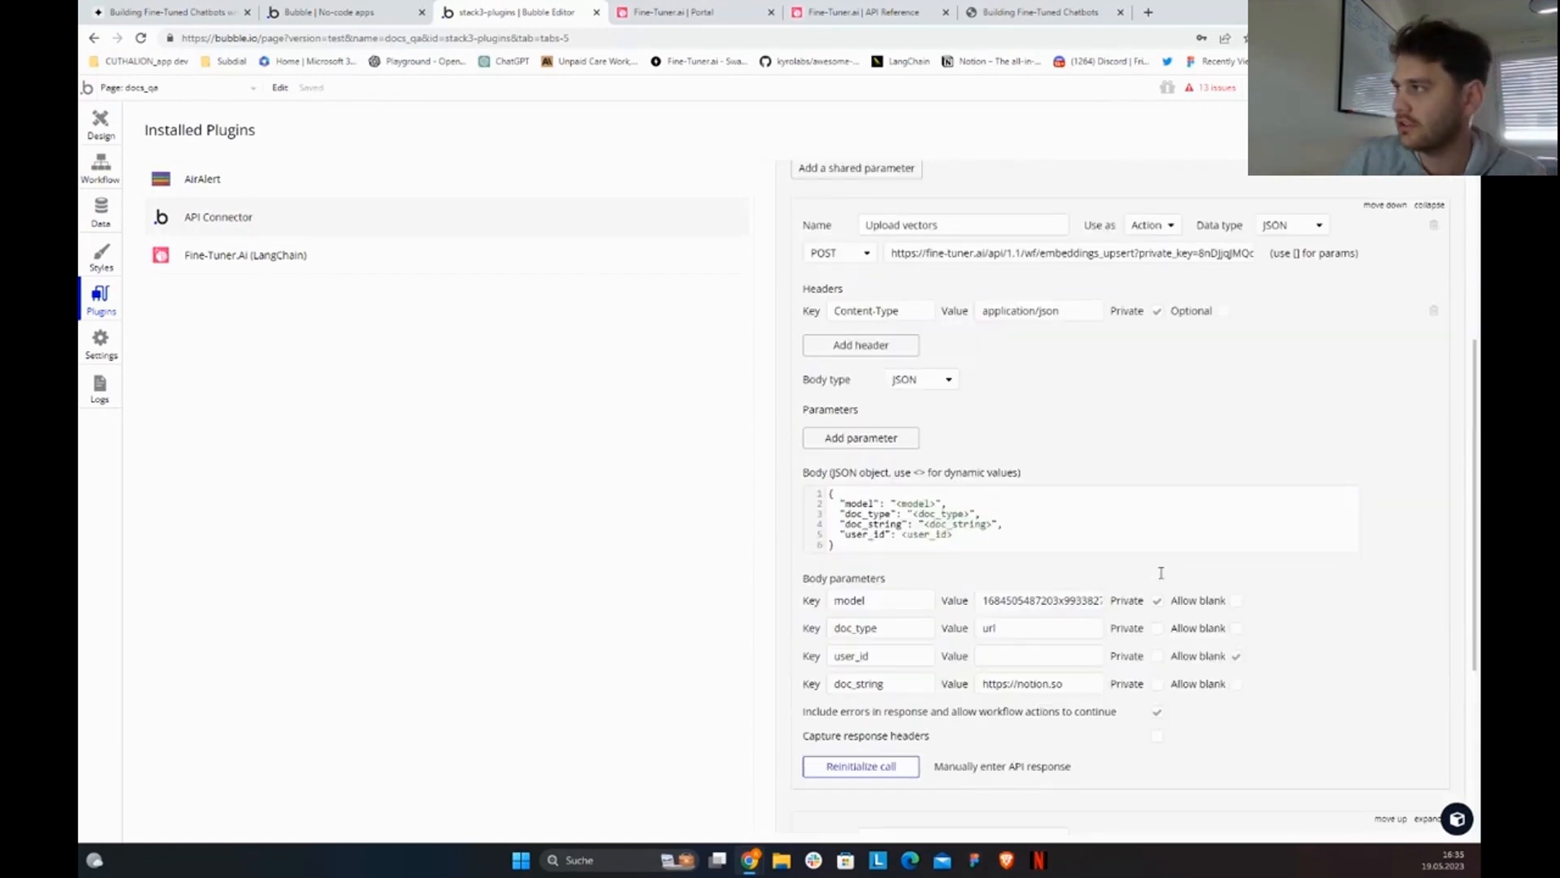
{"action": "scroll", "coordinate": [1432, 280], "scroll_direction": "up", "scroll_amount": 1}
{"action": "left_click", "coordinate": [1430, 278]}
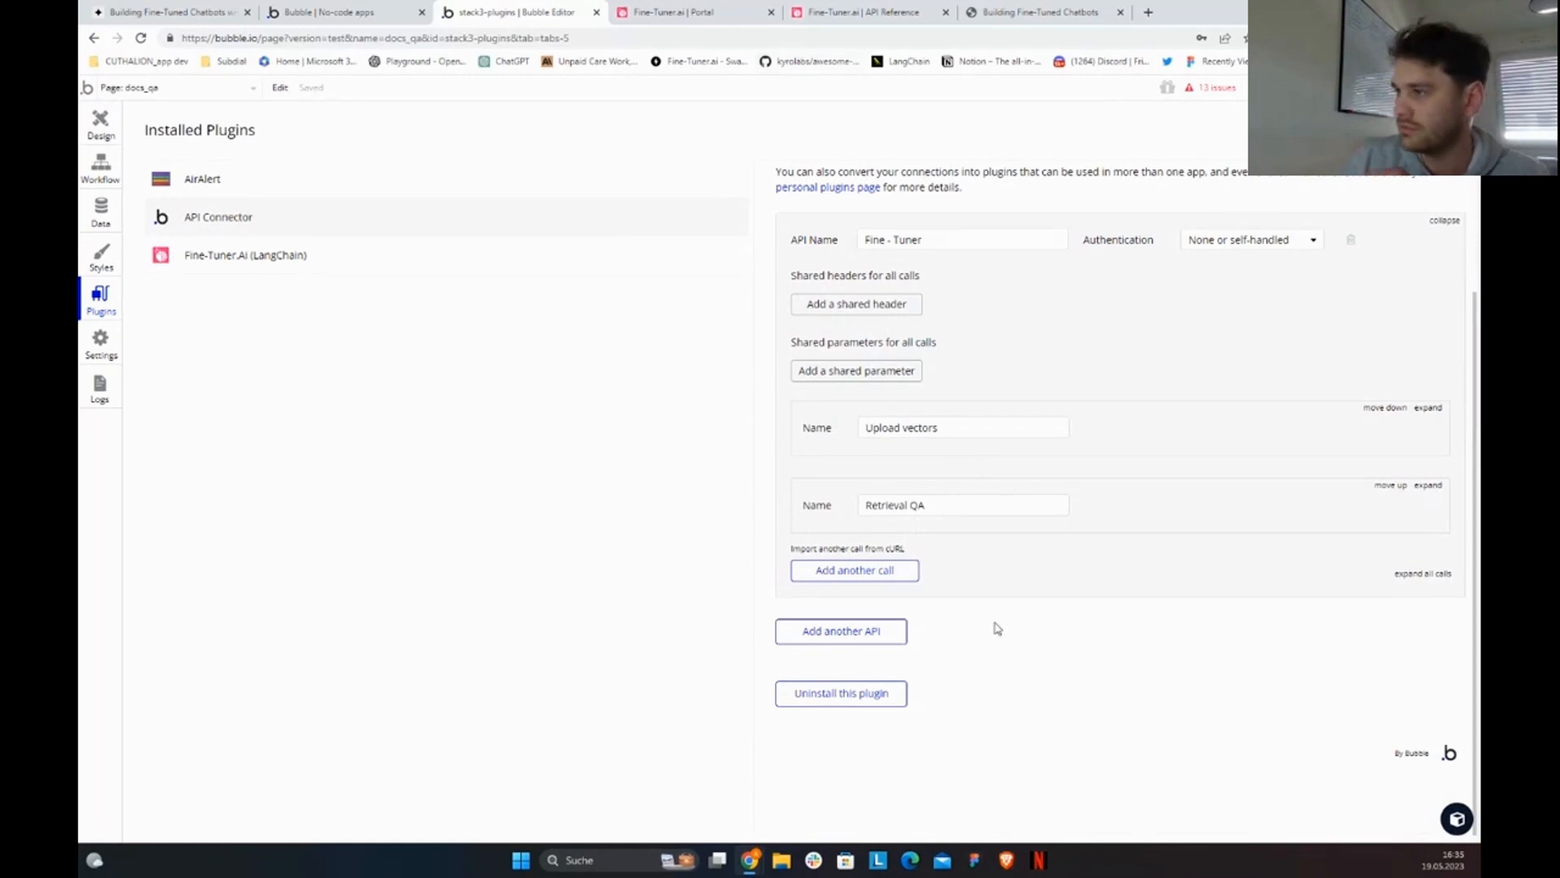
Step: Expand the Retrieval QA call of the Fine-Tuner API in the Bubble editor
{"action": "left_click", "coordinate": [666, 11]}
{"action": "left_click", "coordinate": [555, 10]}
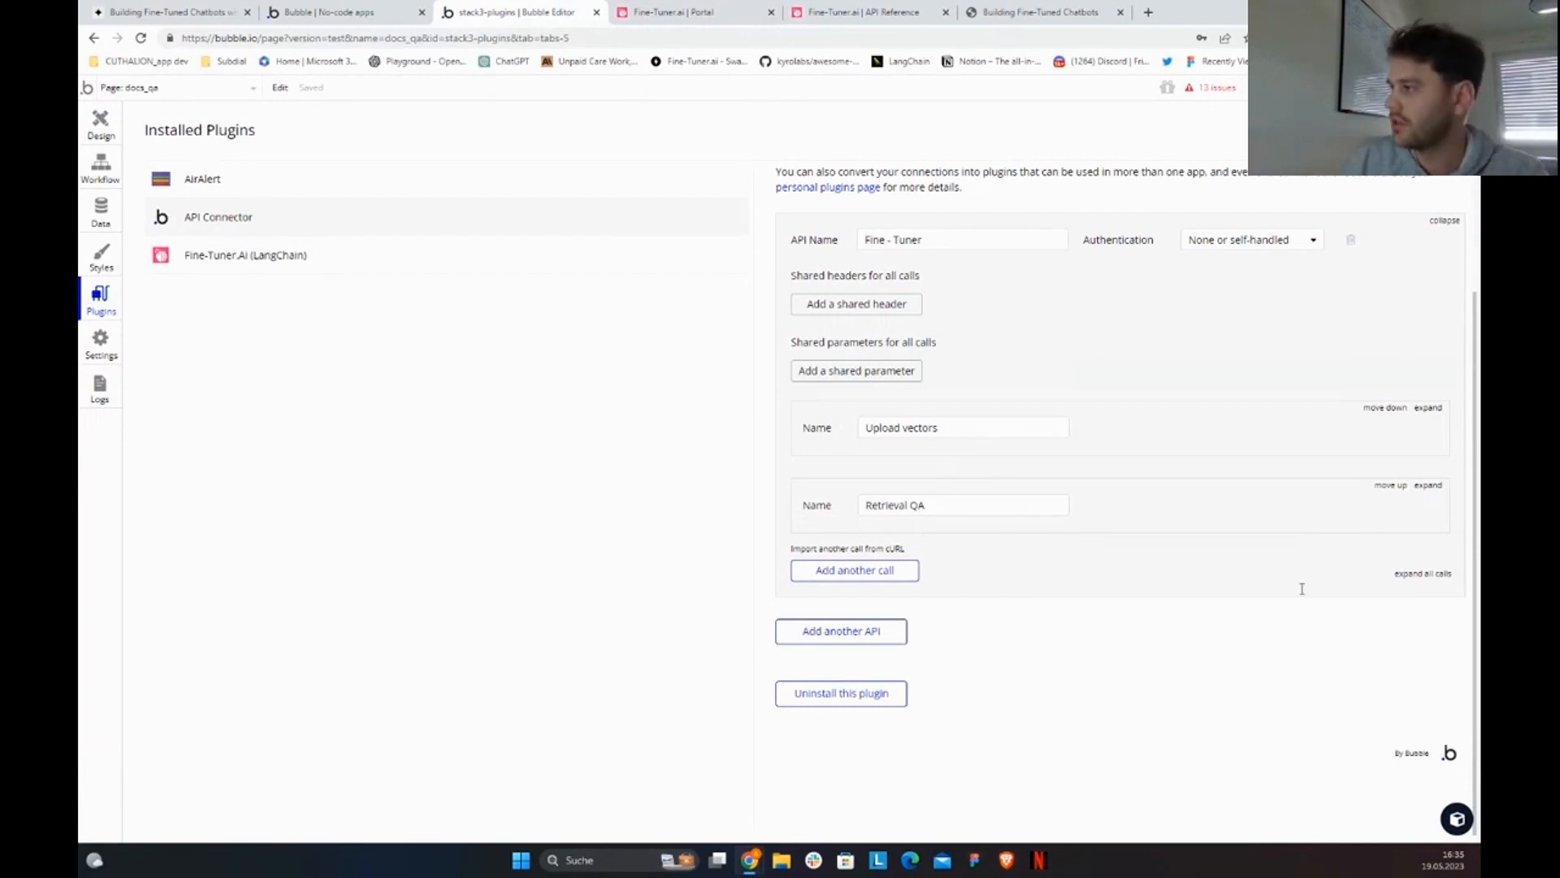
{"action": "left_click", "coordinate": [1427, 485]}
{"action": "scroll", "coordinate": [1351, 441], "scroll_direction": "down", "scroll_amount": 2}
Step: Close the separate API Reference page and review the Retrieval QA endpoint's parameters and sample request on the portal
{"action": "left_click", "coordinate": [707, 11]}
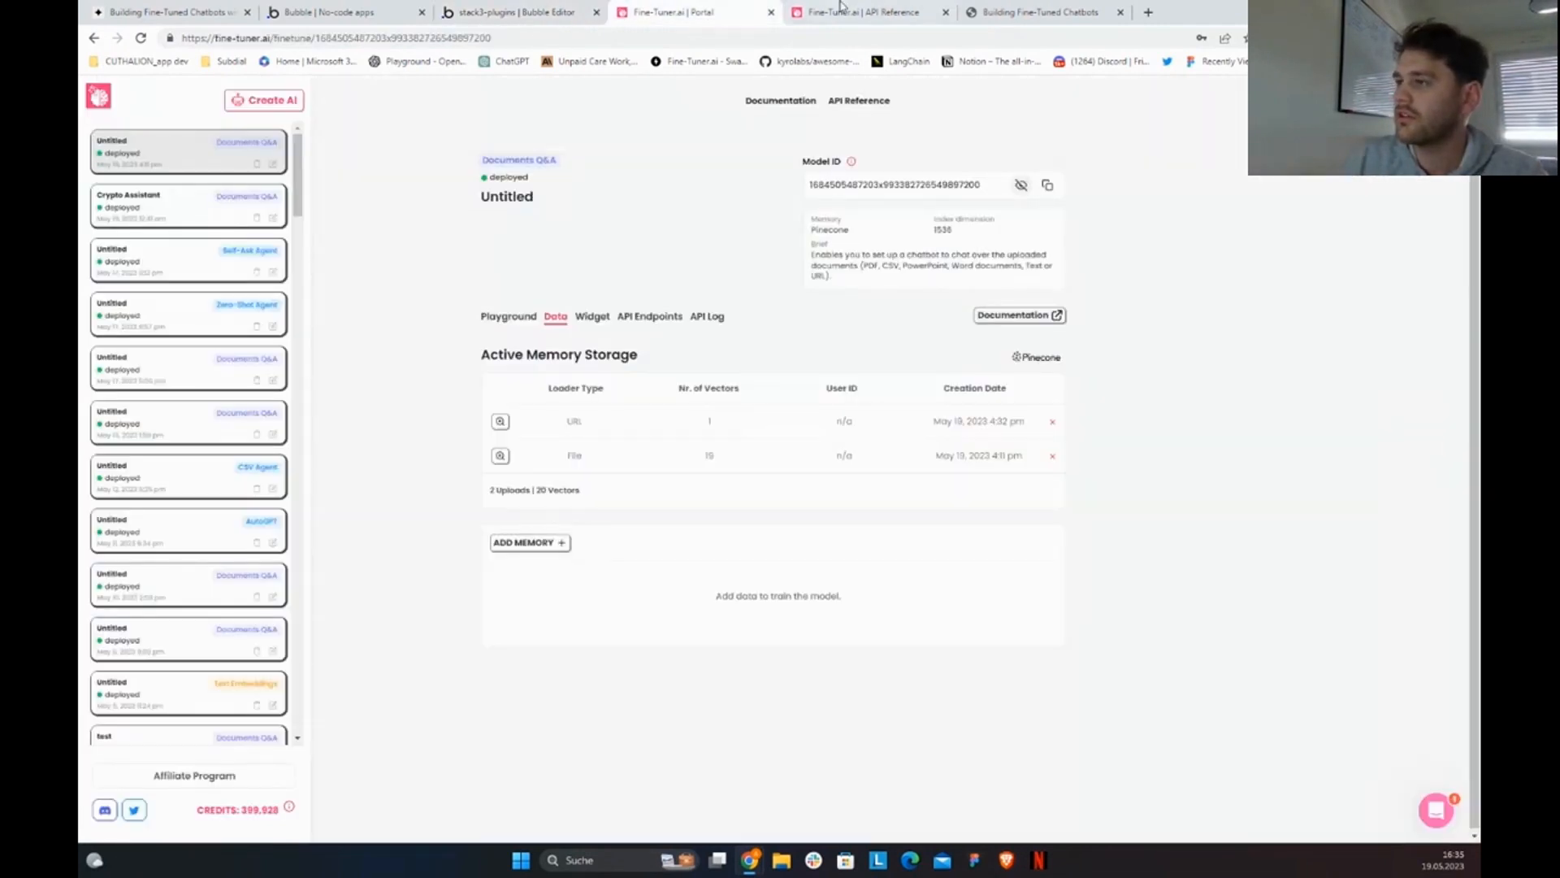
{"action": "left_click", "coordinate": [841, 8]}
{"action": "key", "text": "ctrl+w"}
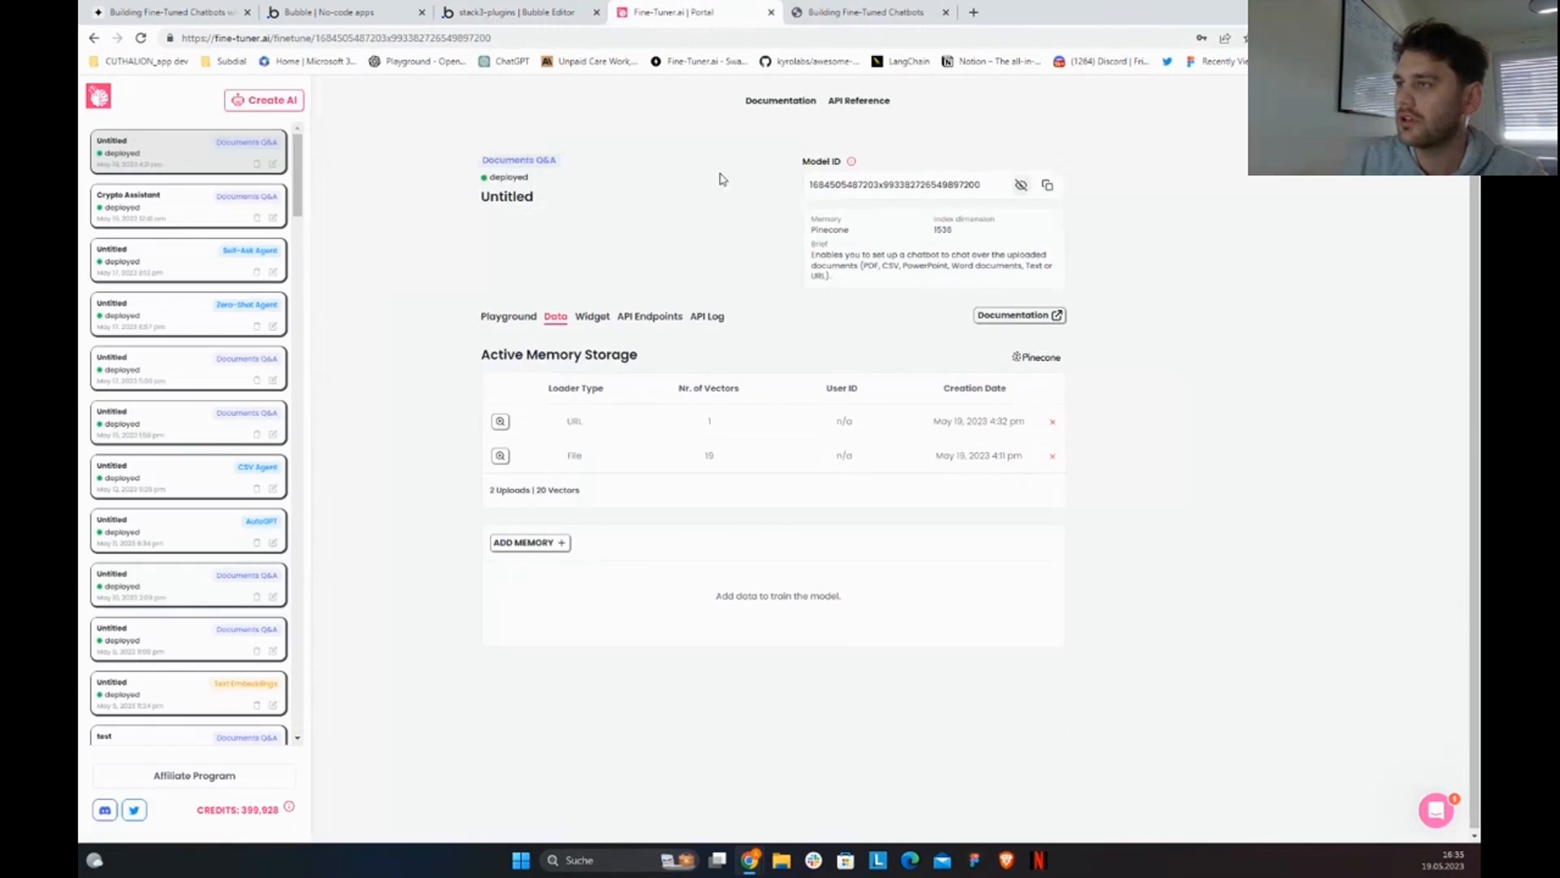
{"action": "left_click", "coordinate": [639, 325]}
{"action": "right_click", "coordinate": [611, 476]}
{"action": "left_click", "coordinate": [520, 459]}
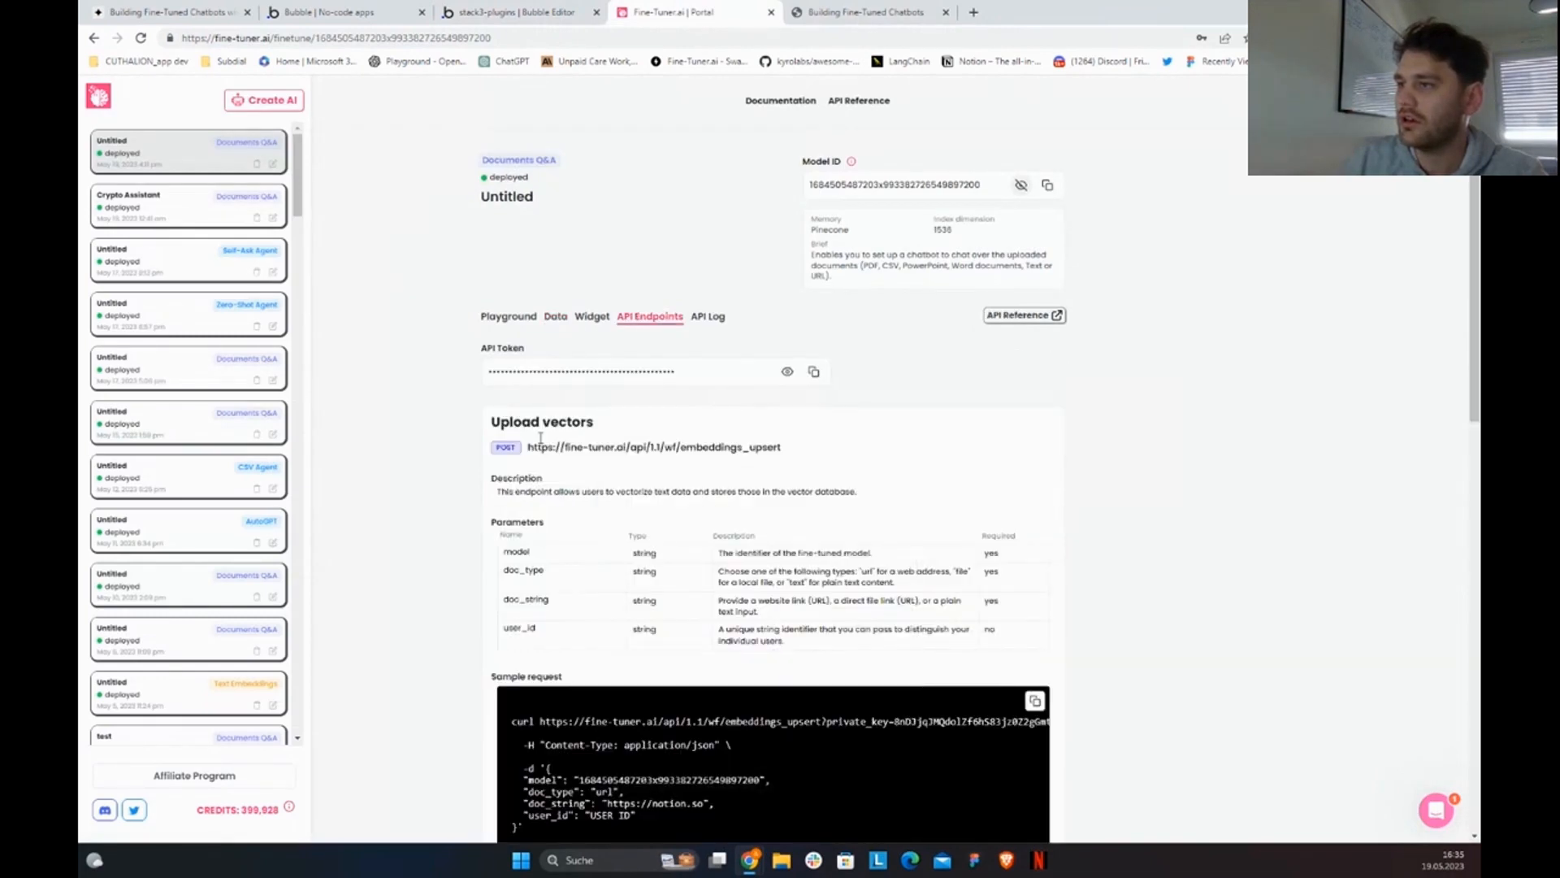
{"action": "scroll", "coordinate": [552, 431], "scroll_direction": "down", "scroll_amount": 1}
{"action": "scroll", "coordinate": [551, 430], "scroll_direction": "down", "scroll_amount": 1}
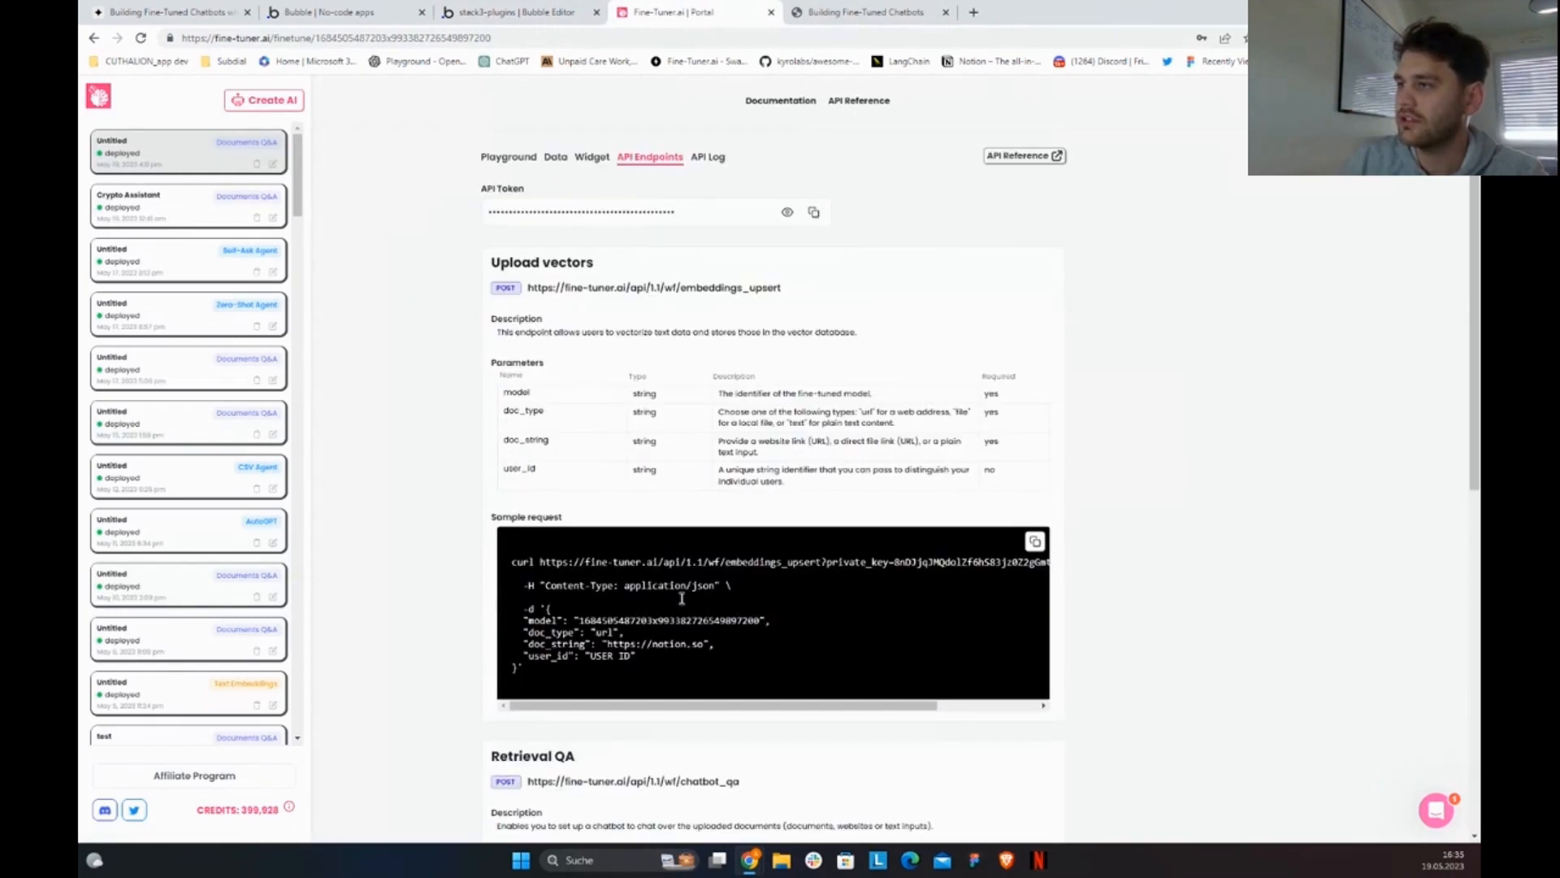
{"action": "scroll", "coordinate": [682, 598], "scroll_direction": "down", "scroll_amount": 6}
{"action": "scroll", "coordinate": [673, 513], "scroll_direction": "down", "scroll_amount": 1}
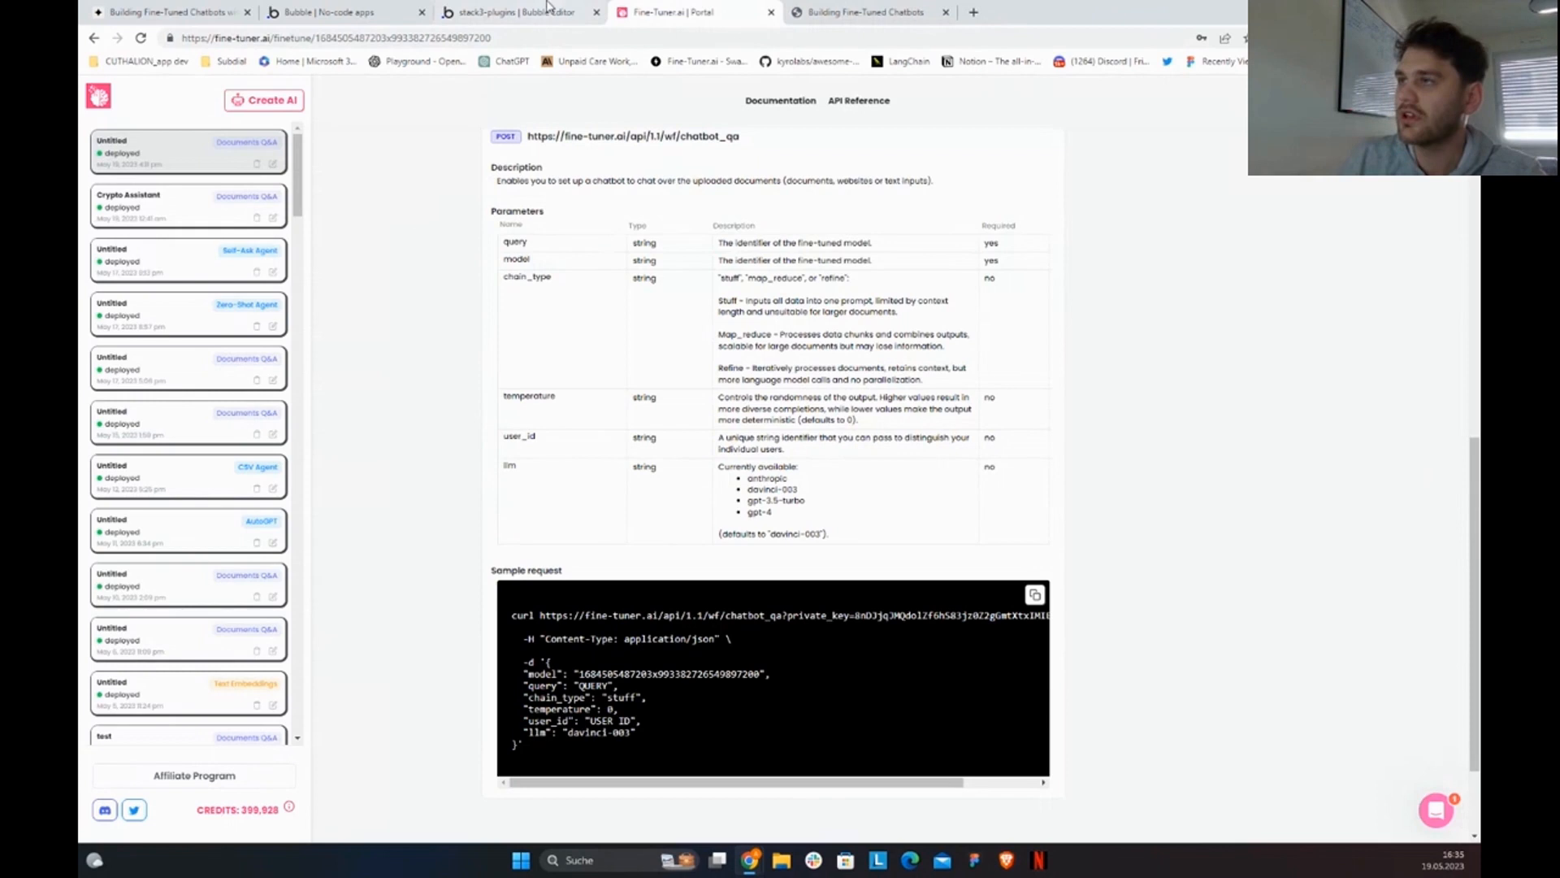
Step: Switch to the Bubble editor and review the Retrieval QA call's endpoint URL, JSON body and body parameters
{"action": "left_click", "coordinate": [547, 8]}
{"action": "scroll", "coordinate": [1020, 549], "scroll_direction": "down", "scroll_amount": 2}
{"action": "left_click", "coordinate": [936, 570]}
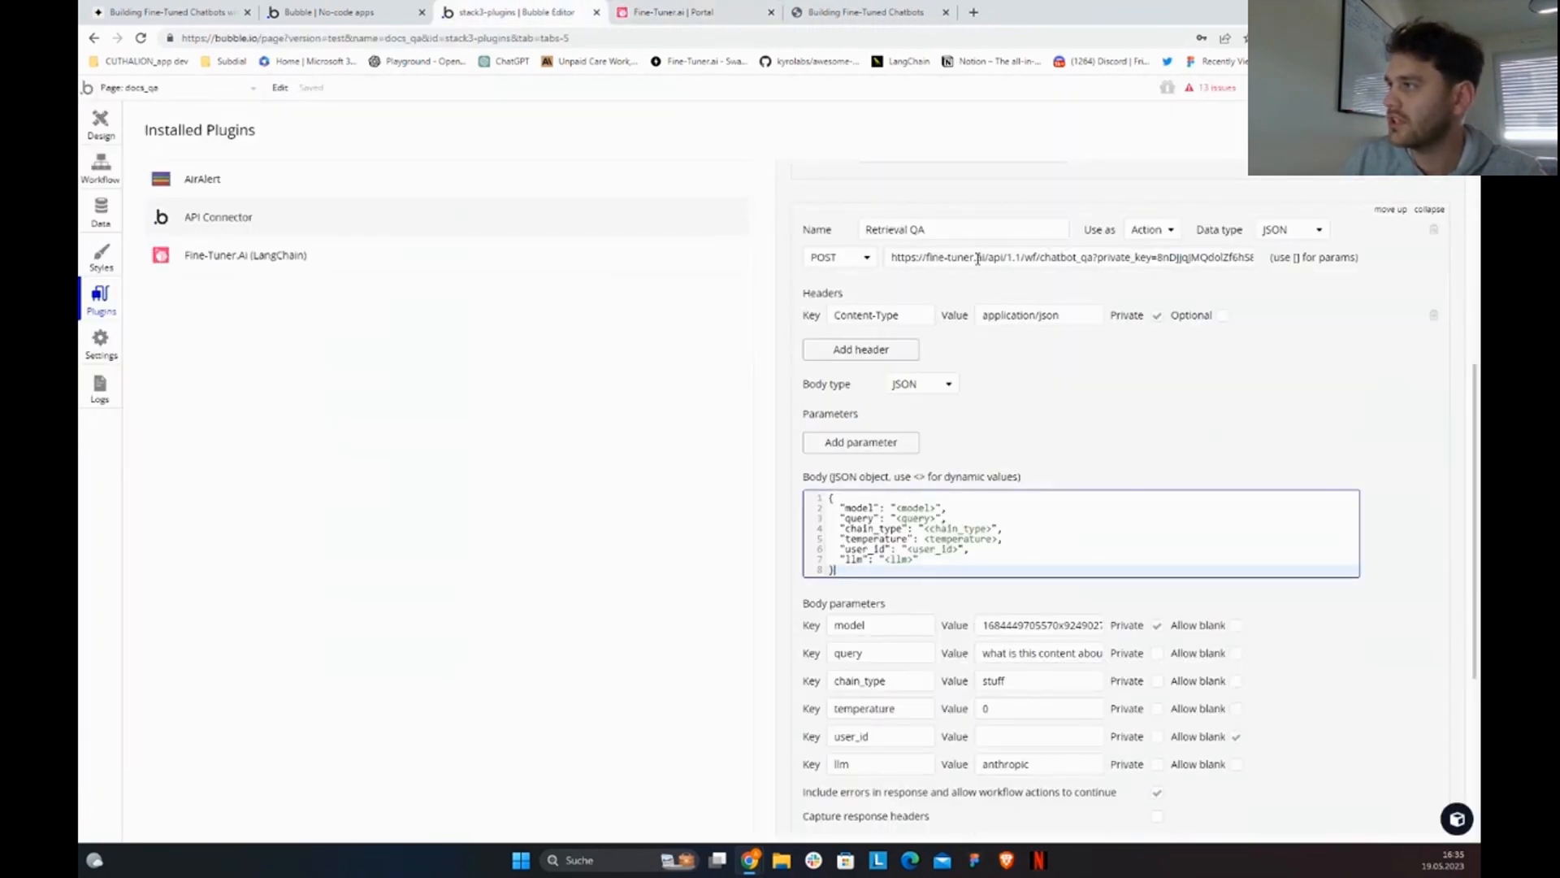
{"action": "left_click", "coordinate": [978, 258]}
{"action": "key", "text": "ctrl+a"}
{"action": "left_click", "coordinate": [1073, 385]}
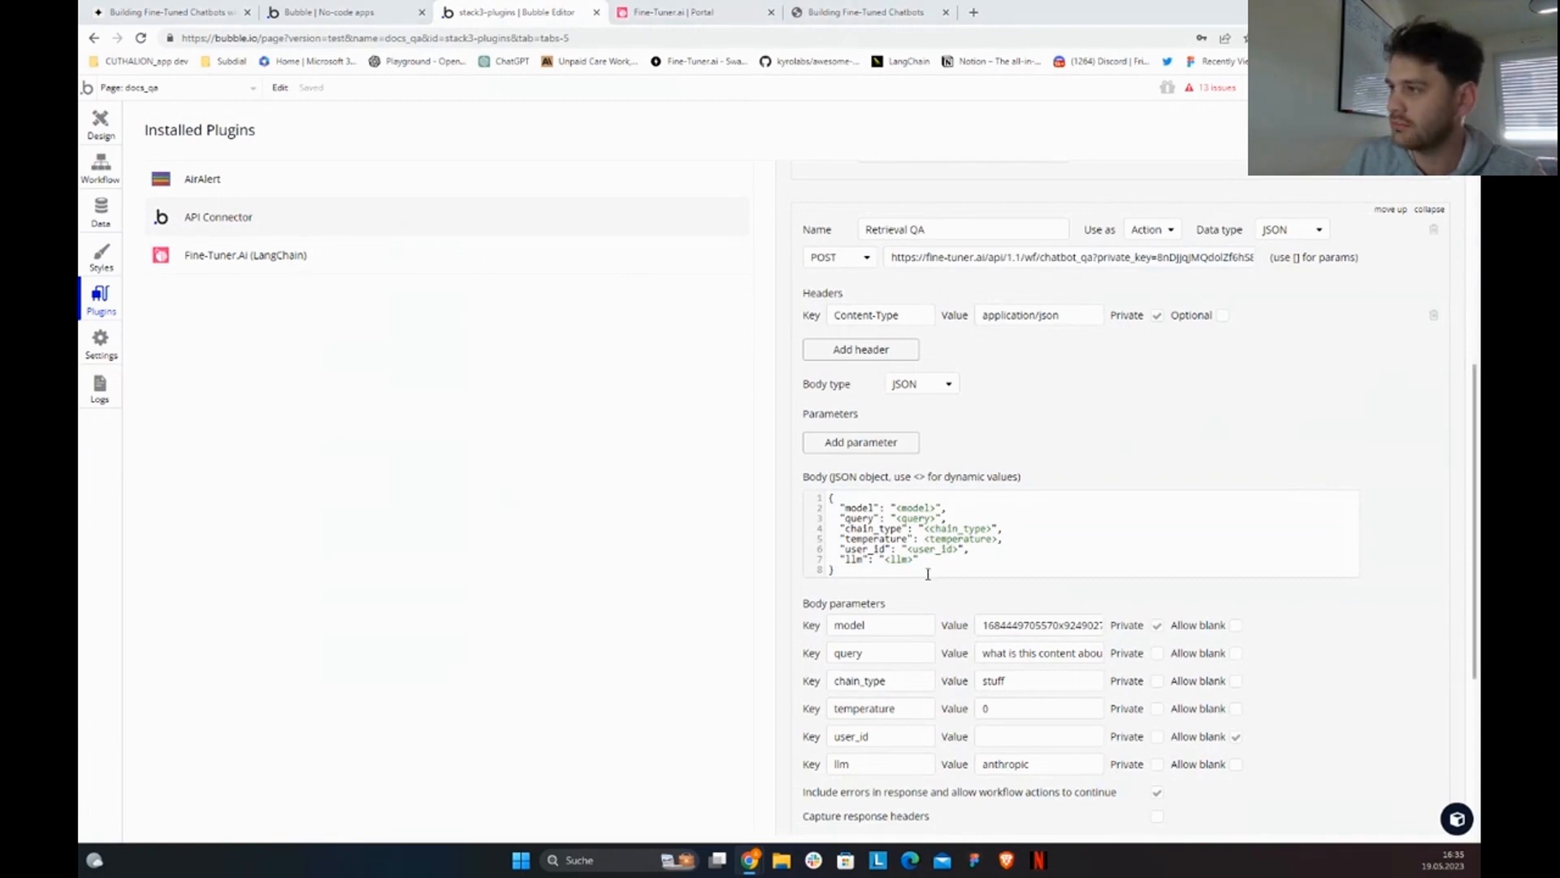
{"action": "scroll", "coordinate": [927, 574], "scroll_direction": "down", "scroll_amount": 2}
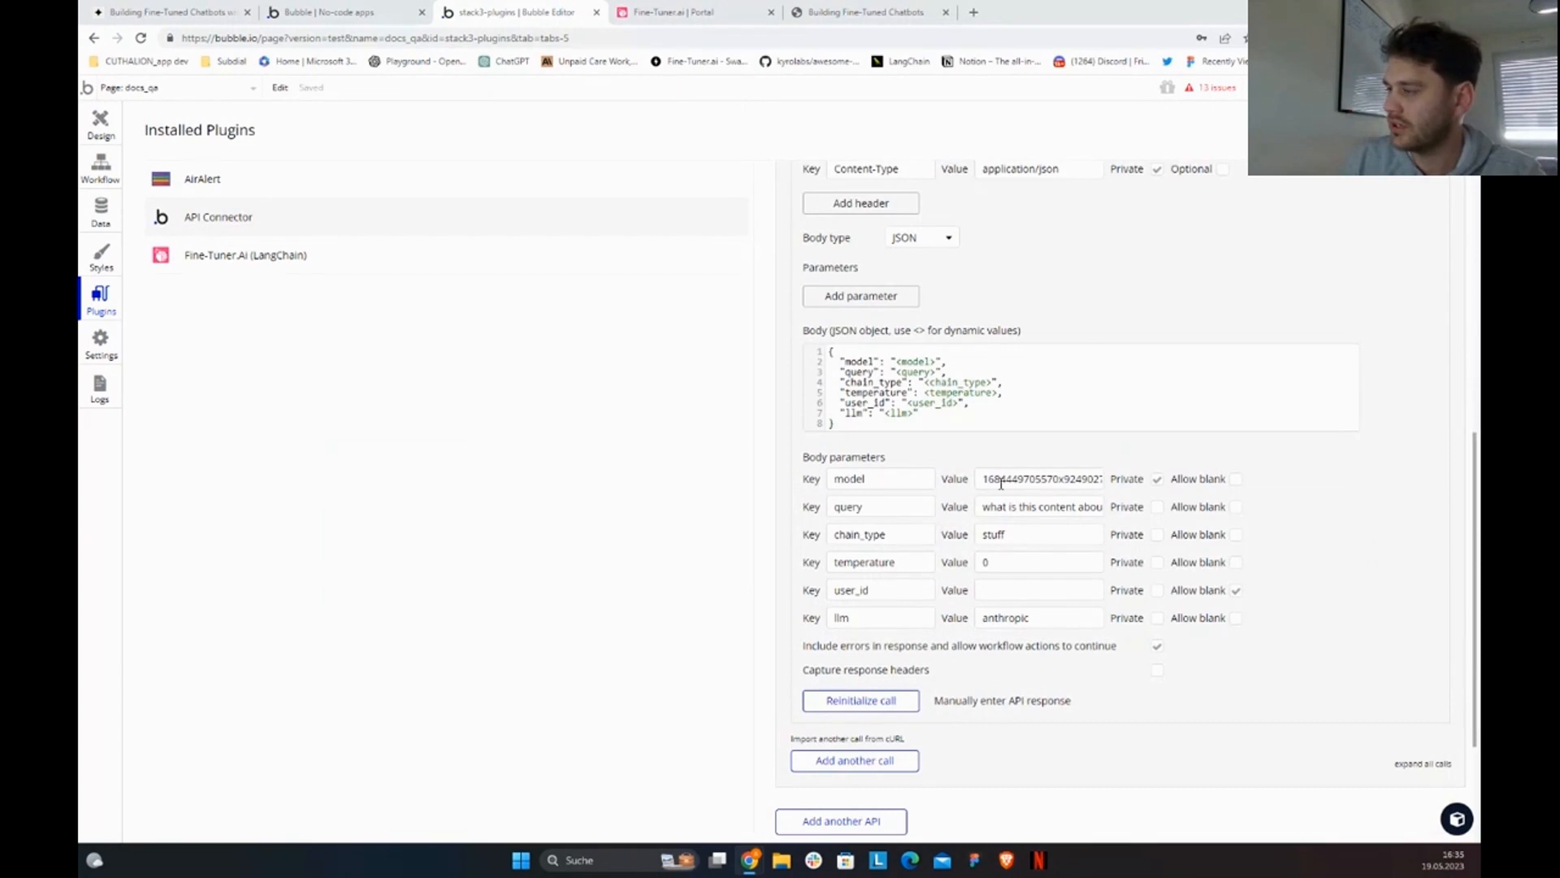
Step: Copy the chatbot's Model ID from the Fine-Tuner portal into the model parameter of the Retrieval QA call in Bubble
{"action": "left_click", "coordinate": [660, 10]}
{"action": "scroll", "coordinate": [642, 408], "scroll_direction": "up", "scroll_amount": 10}
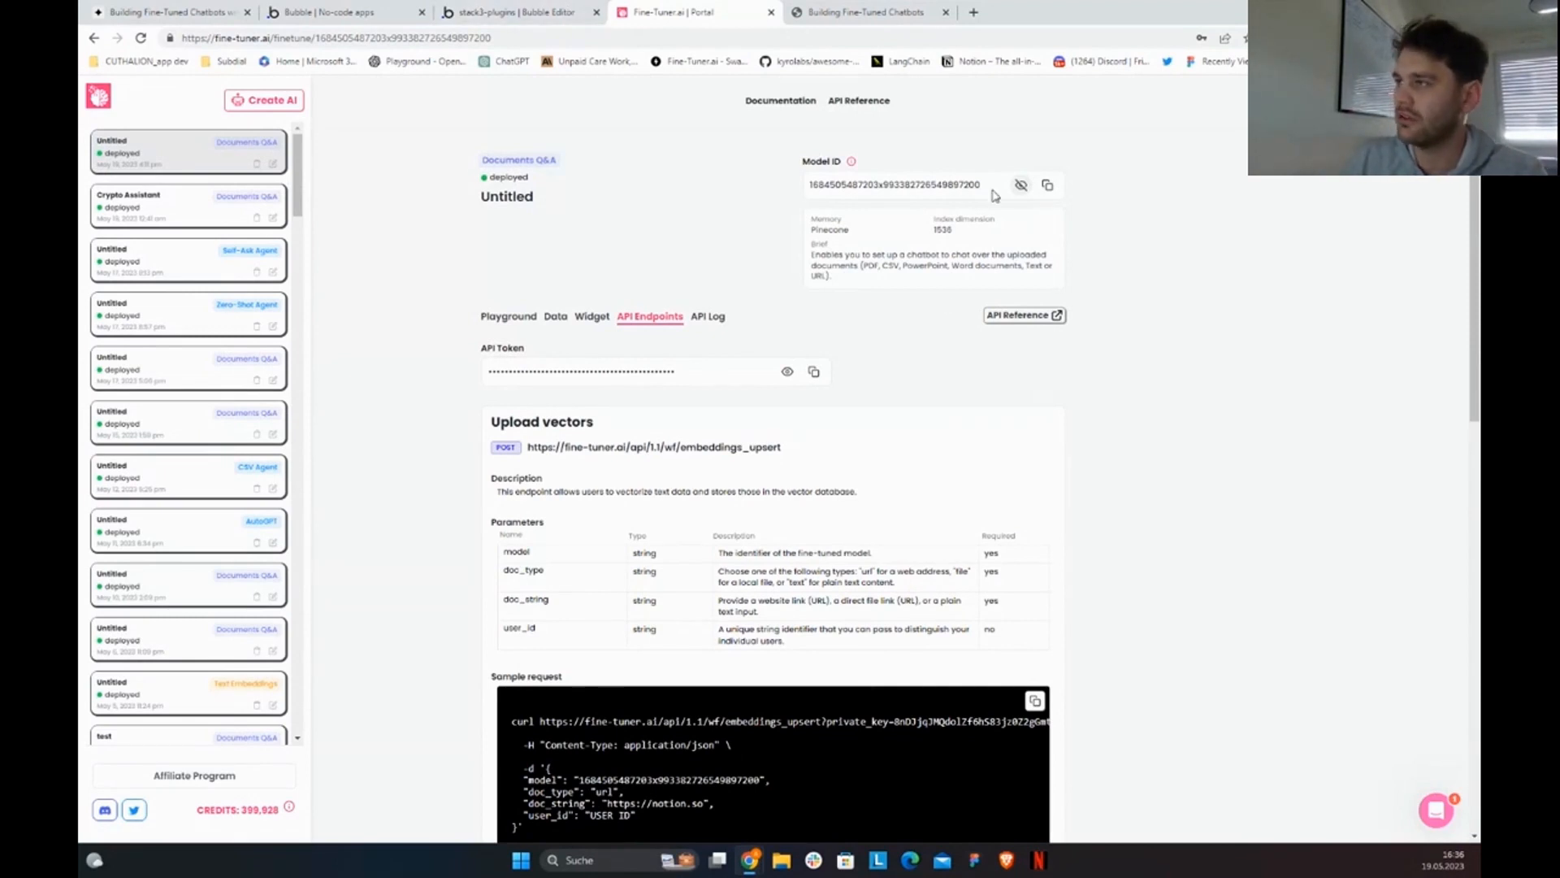
{"action": "left_click_drag", "start_coordinate": [993, 195], "coordinate": [1005, 215]}
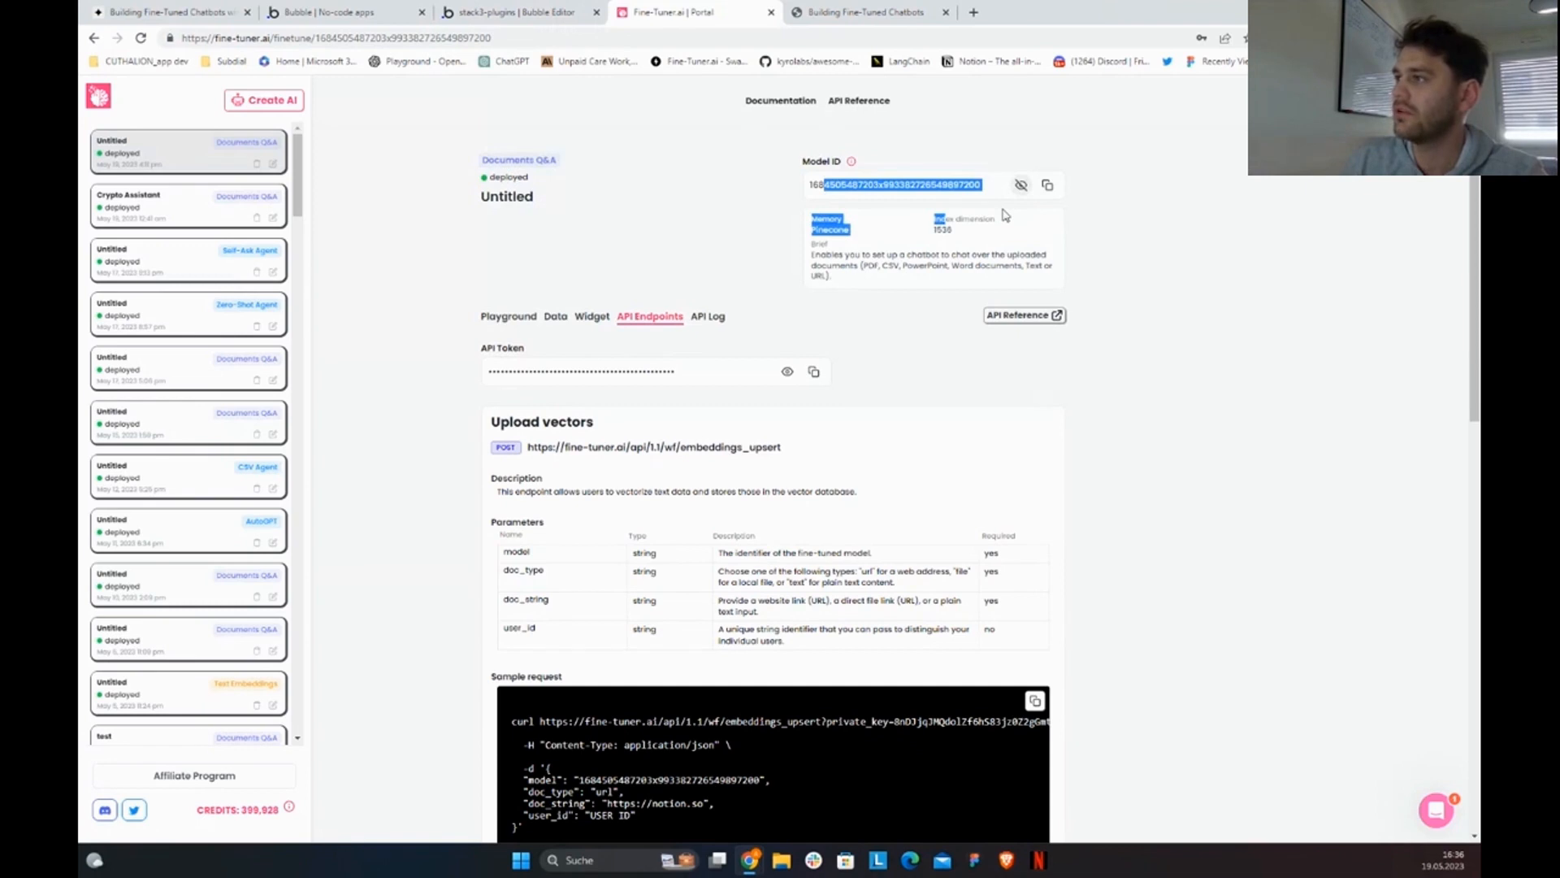
{"action": "left_click", "coordinate": [1005, 216]}
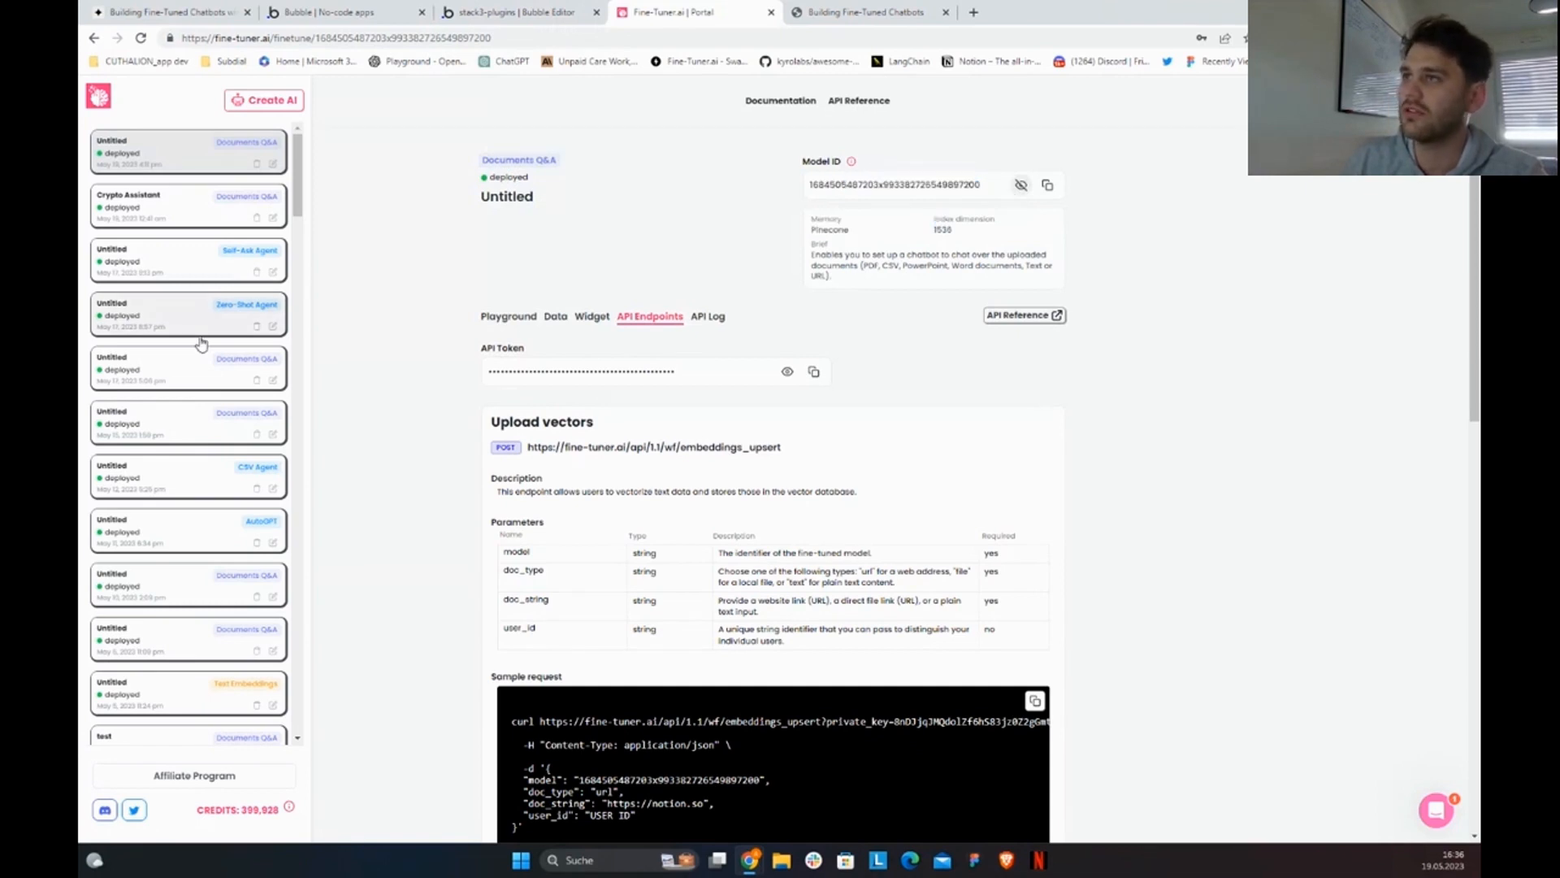
{"action": "left_click", "coordinate": [514, 10]}
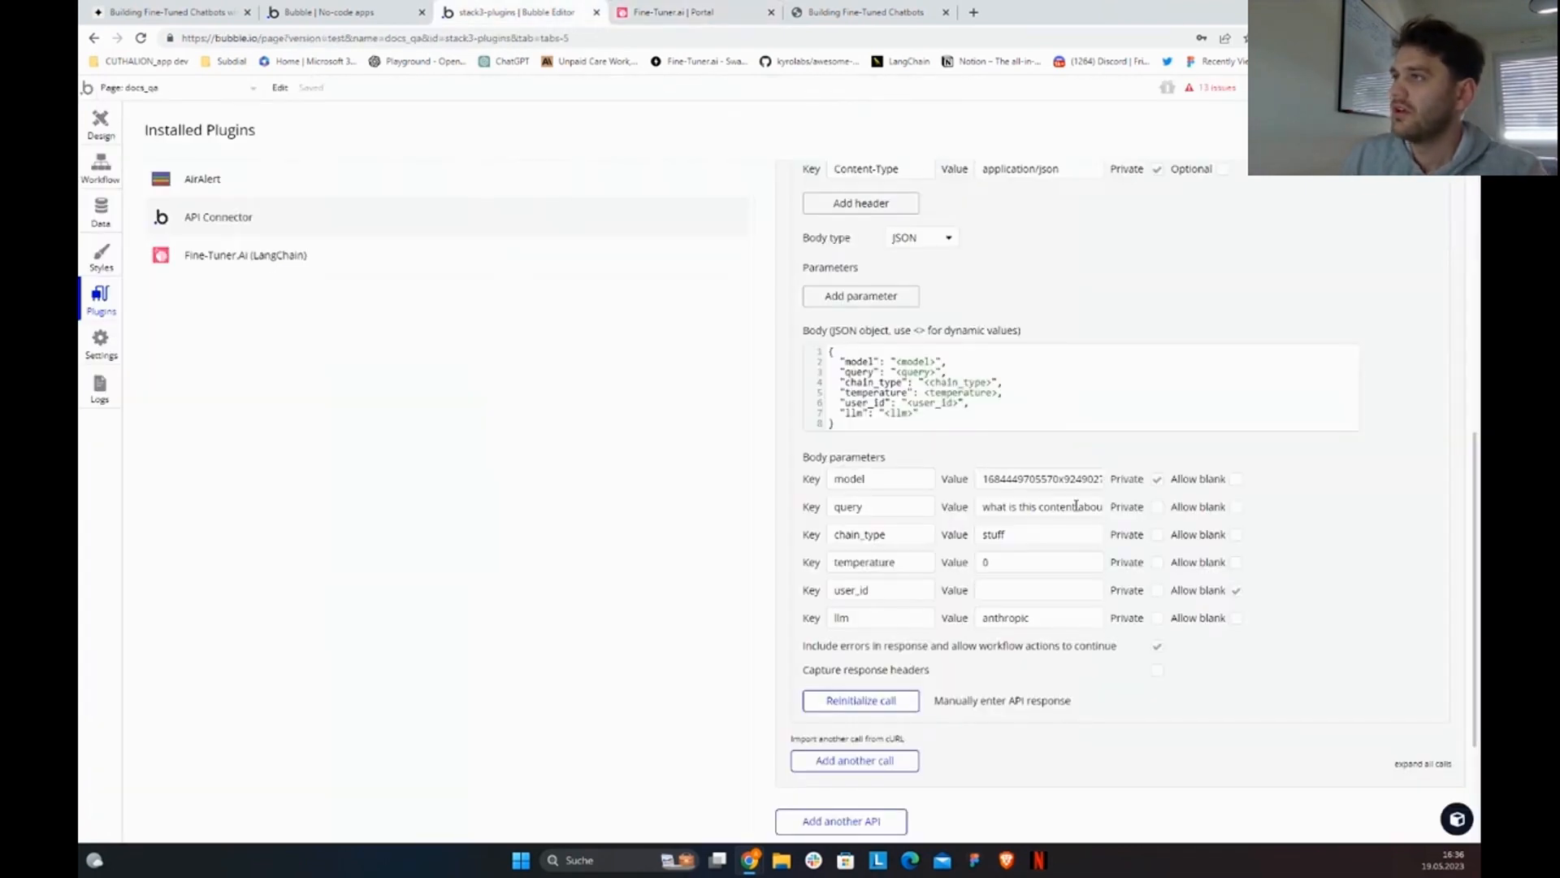
{"action": "left_click", "coordinate": [749, 8]}
{"action": "left_click", "coordinate": [1048, 187]}
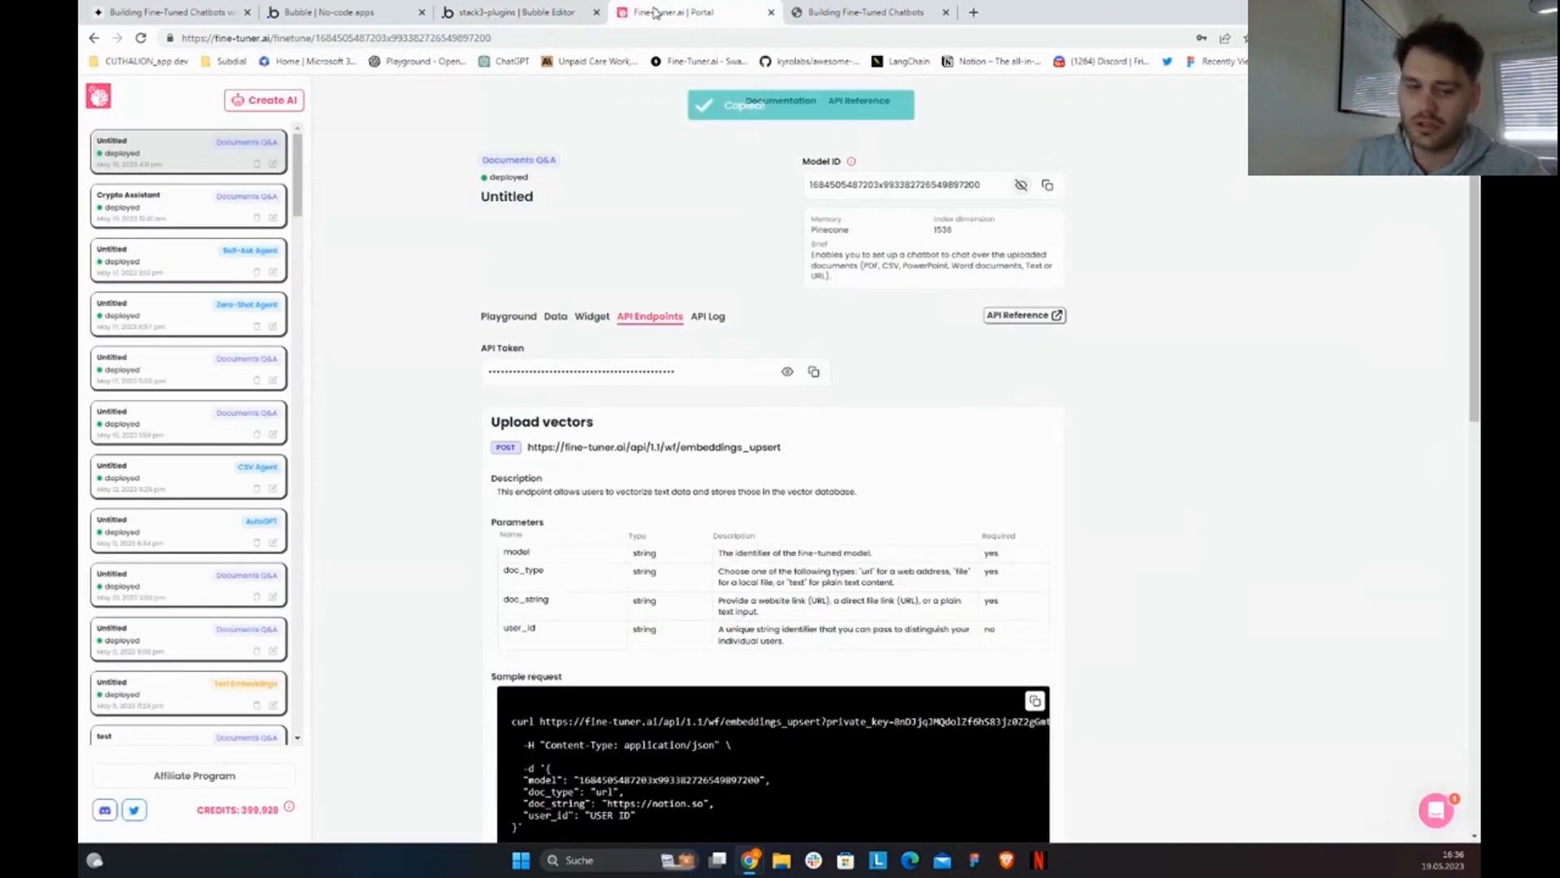
{"action": "left_click", "coordinate": [535, 8]}
{"action": "double_click", "coordinate": [1055, 479]}
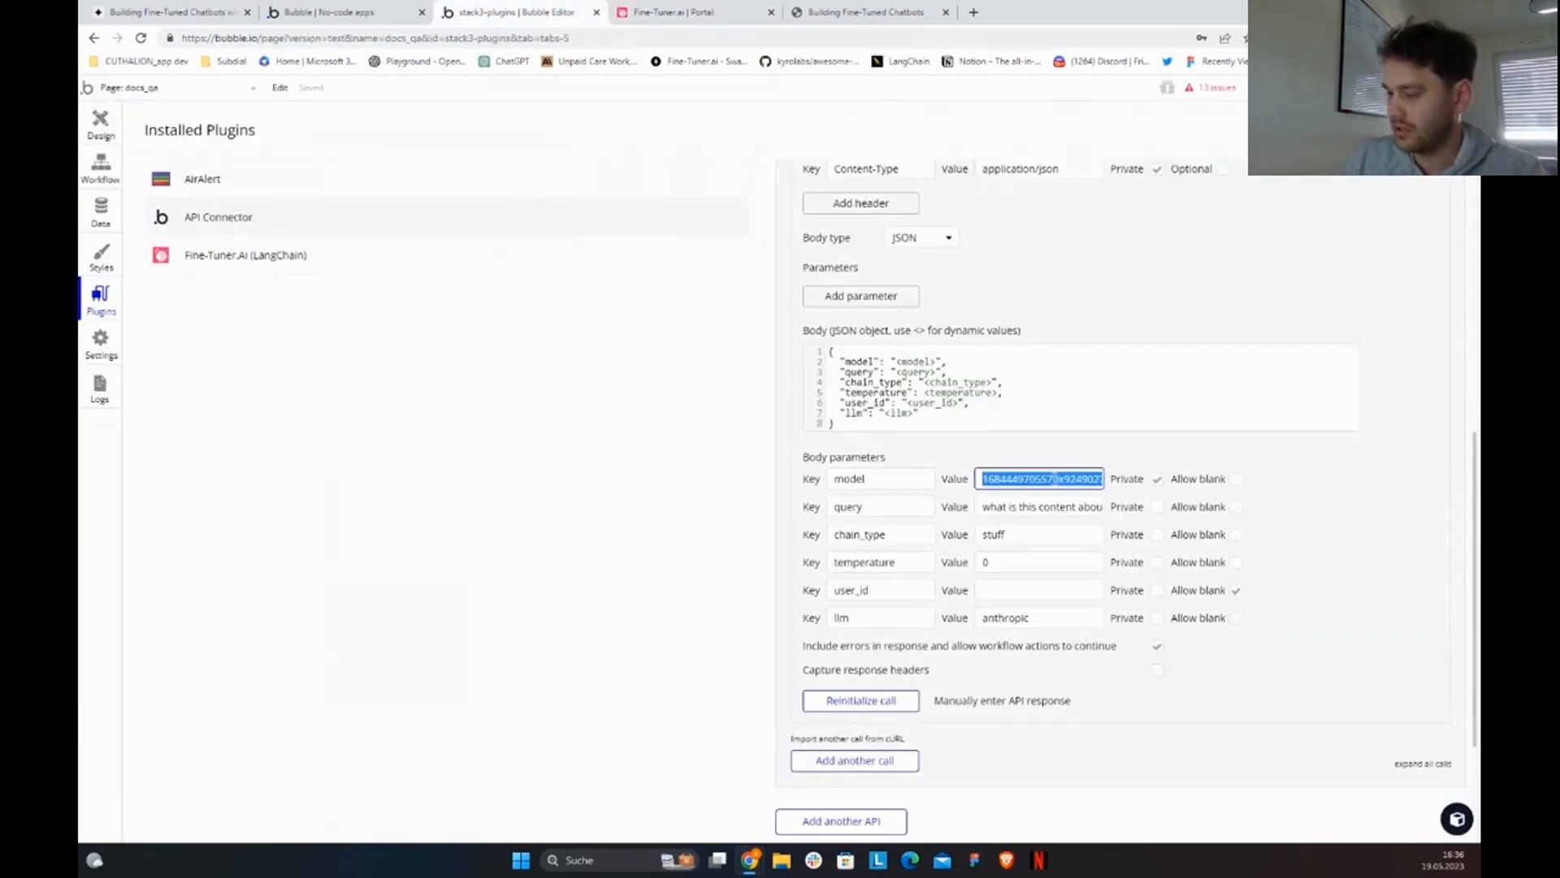
{"action": "key", "text": "ctrl+v"}
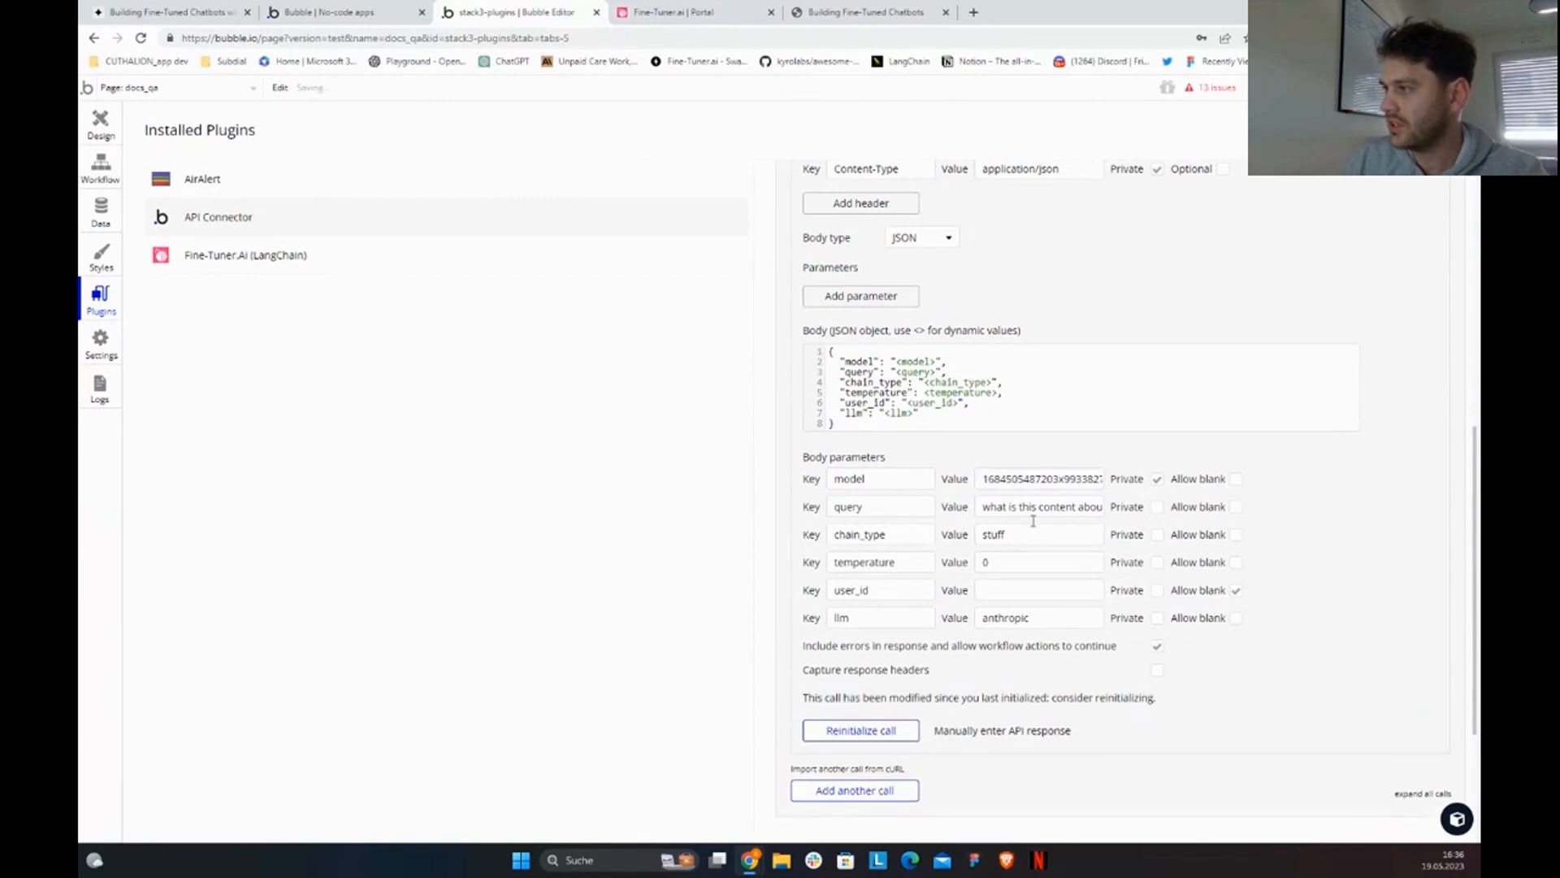
Step: Return to the Fine-Tuner portal and delete the URL upload from the chatbot's Active Memory Storage
{"action": "left_click_drag", "start_coordinate": [1015, 507], "coordinate": [1130, 507]}
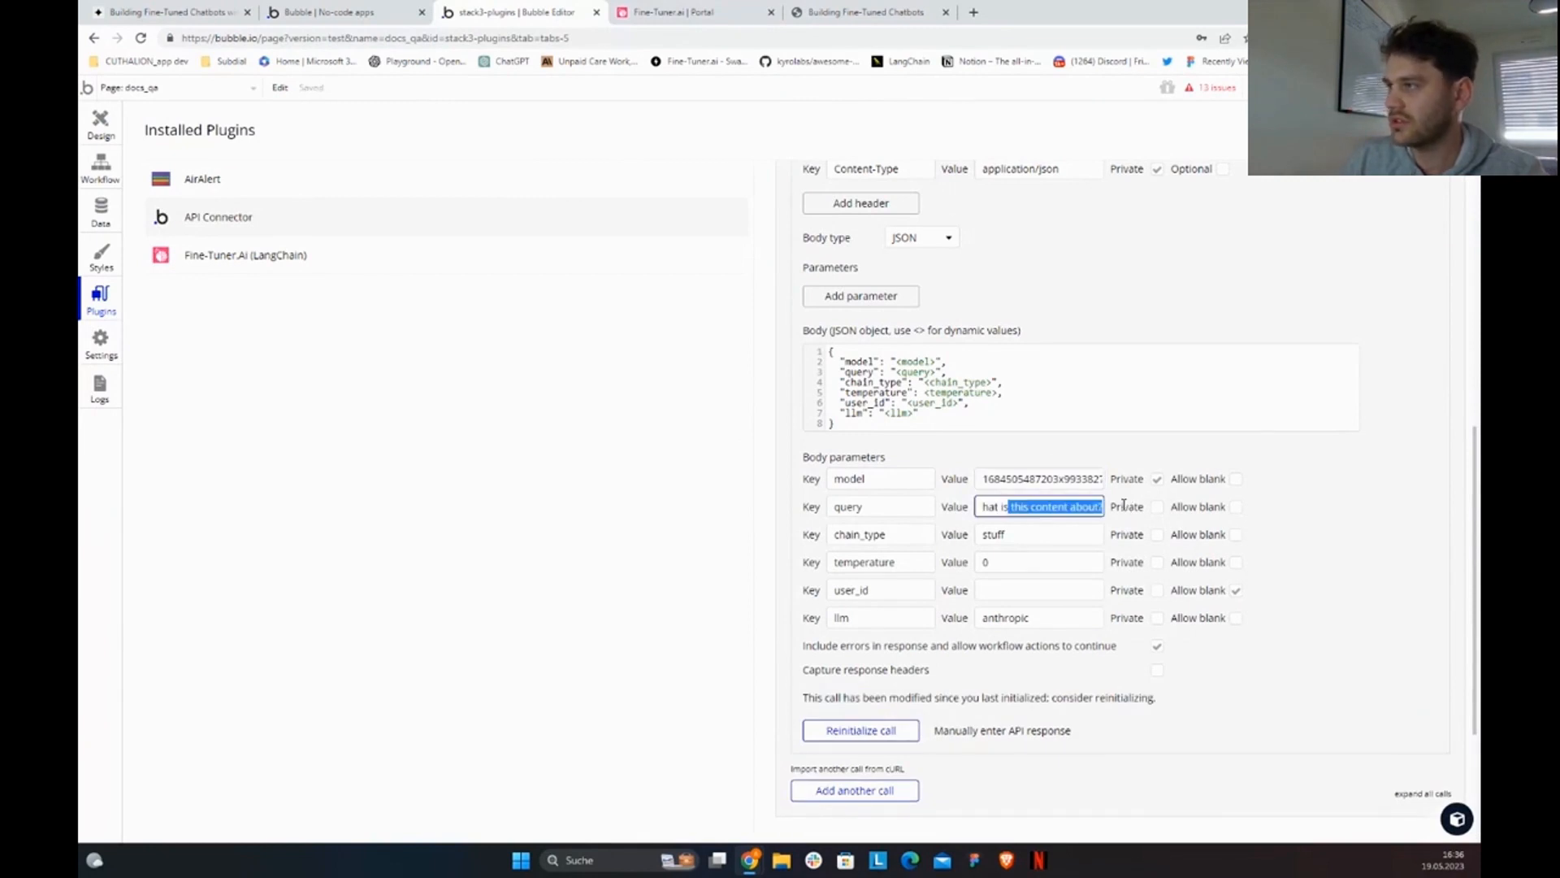
{"action": "left_click", "coordinate": [725, 14]}
{"action": "left_click", "coordinate": [724, 14]}
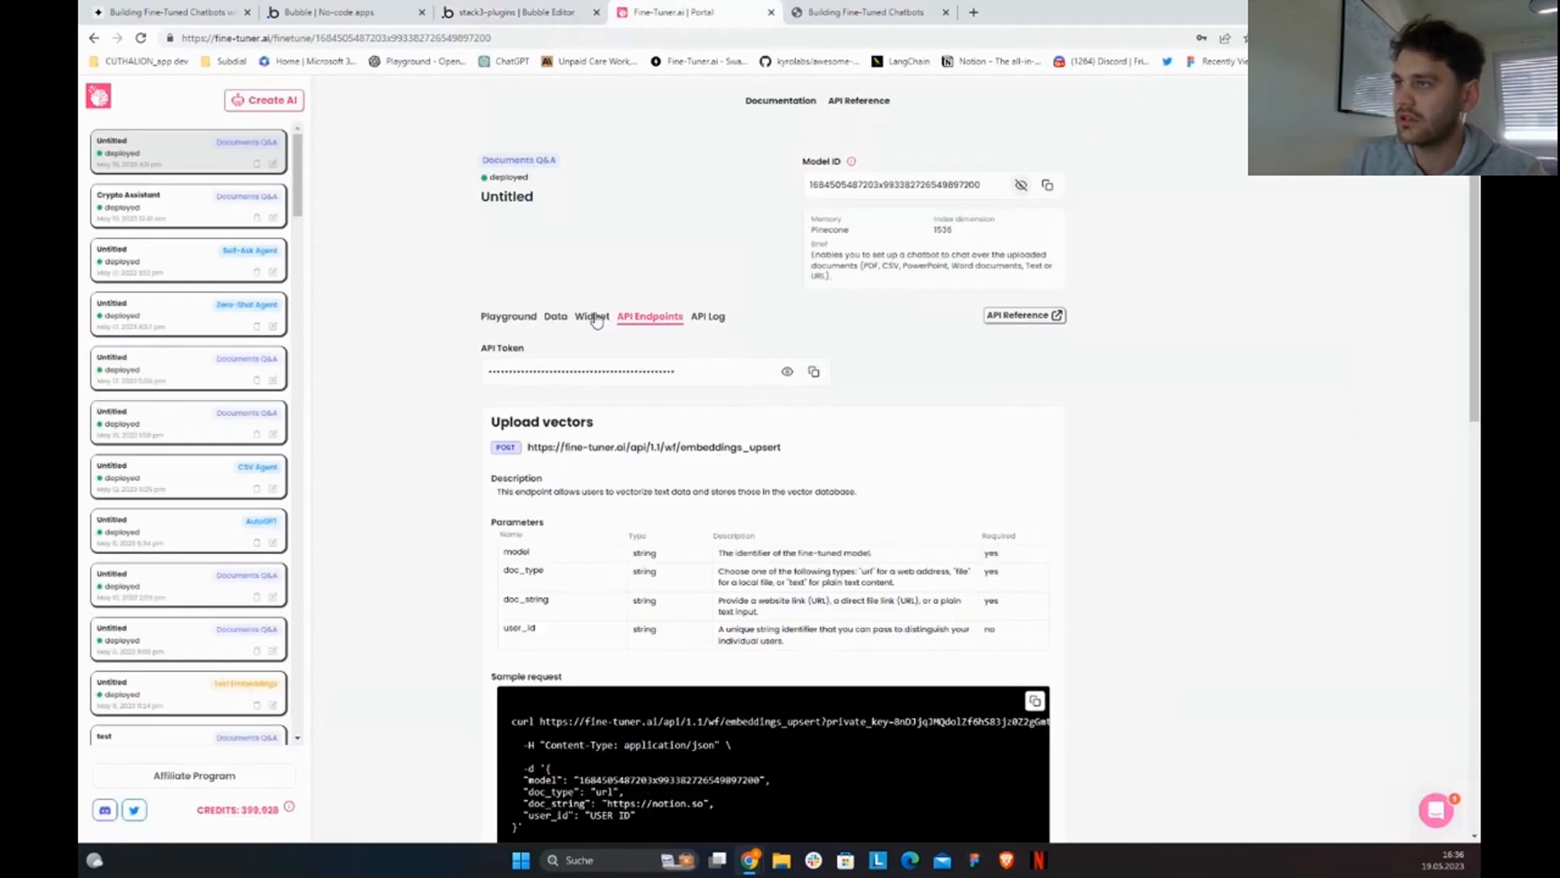
{"action": "left_click", "coordinate": [567, 316]}
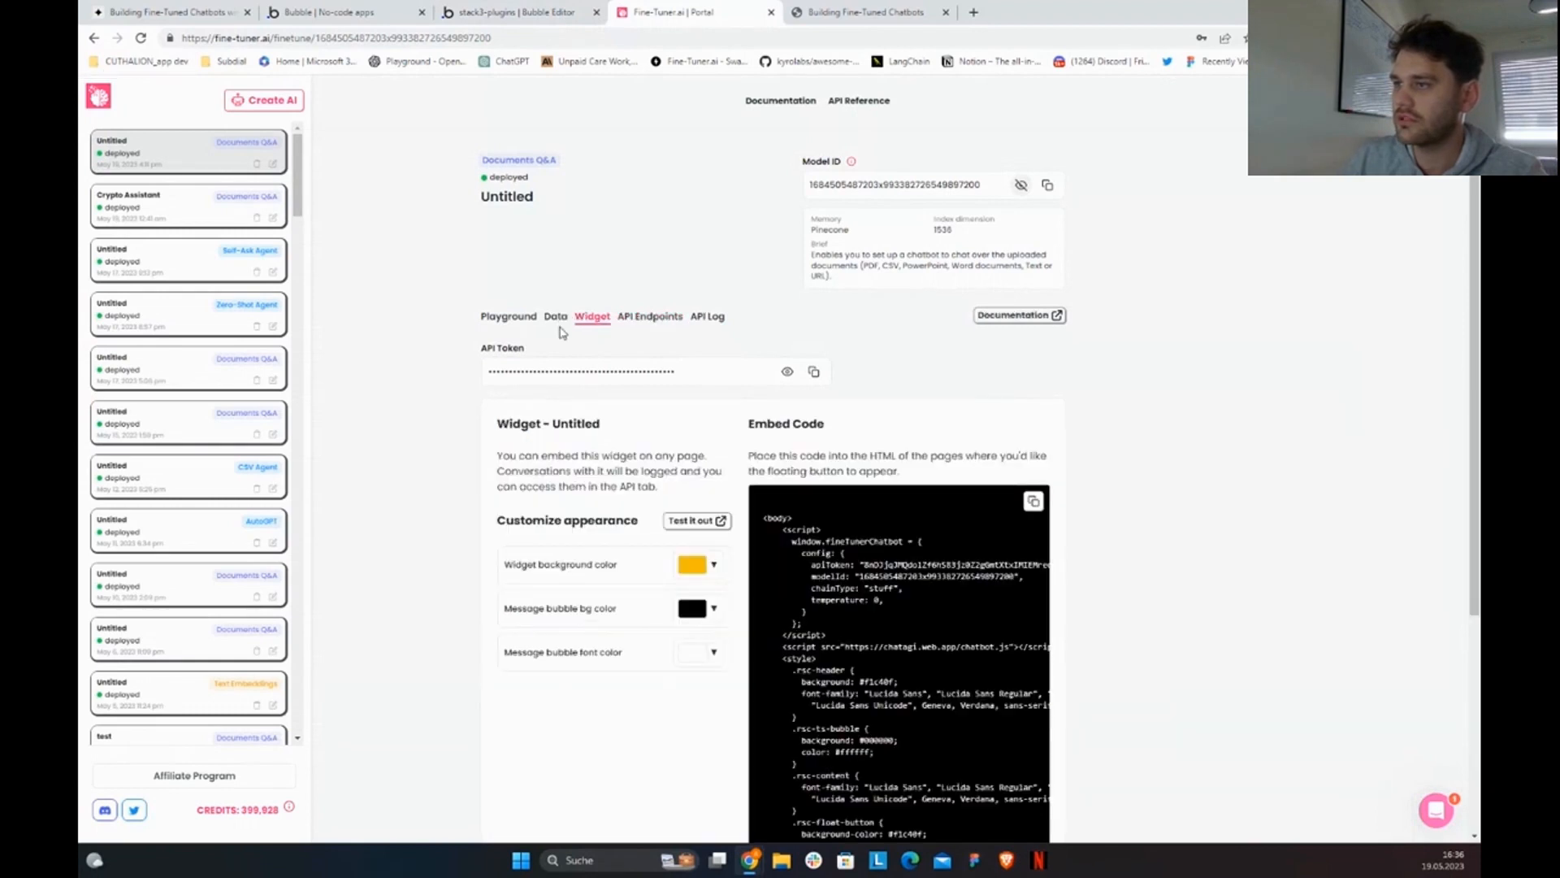
{"action": "left_click", "coordinate": [557, 318]}
{"action": "left_click", "coordinate": [1056, 423]}
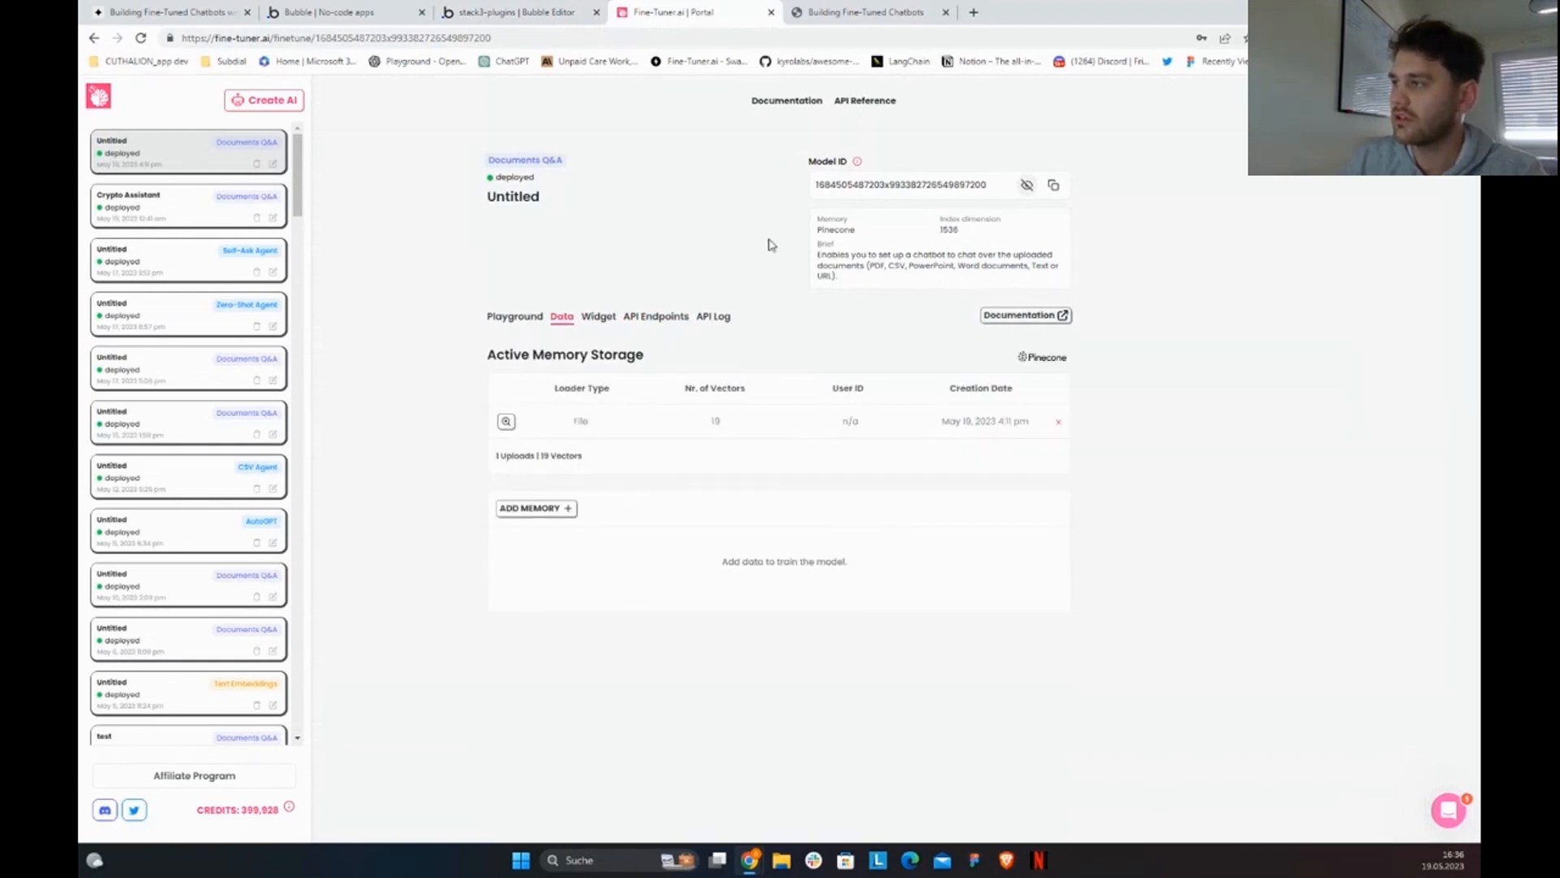
Step: Switch back to Bubble and review the Retrieval QA call's body parameters down to the llm value
{"action": "key", "text": "ctrl+shift+Tab"}
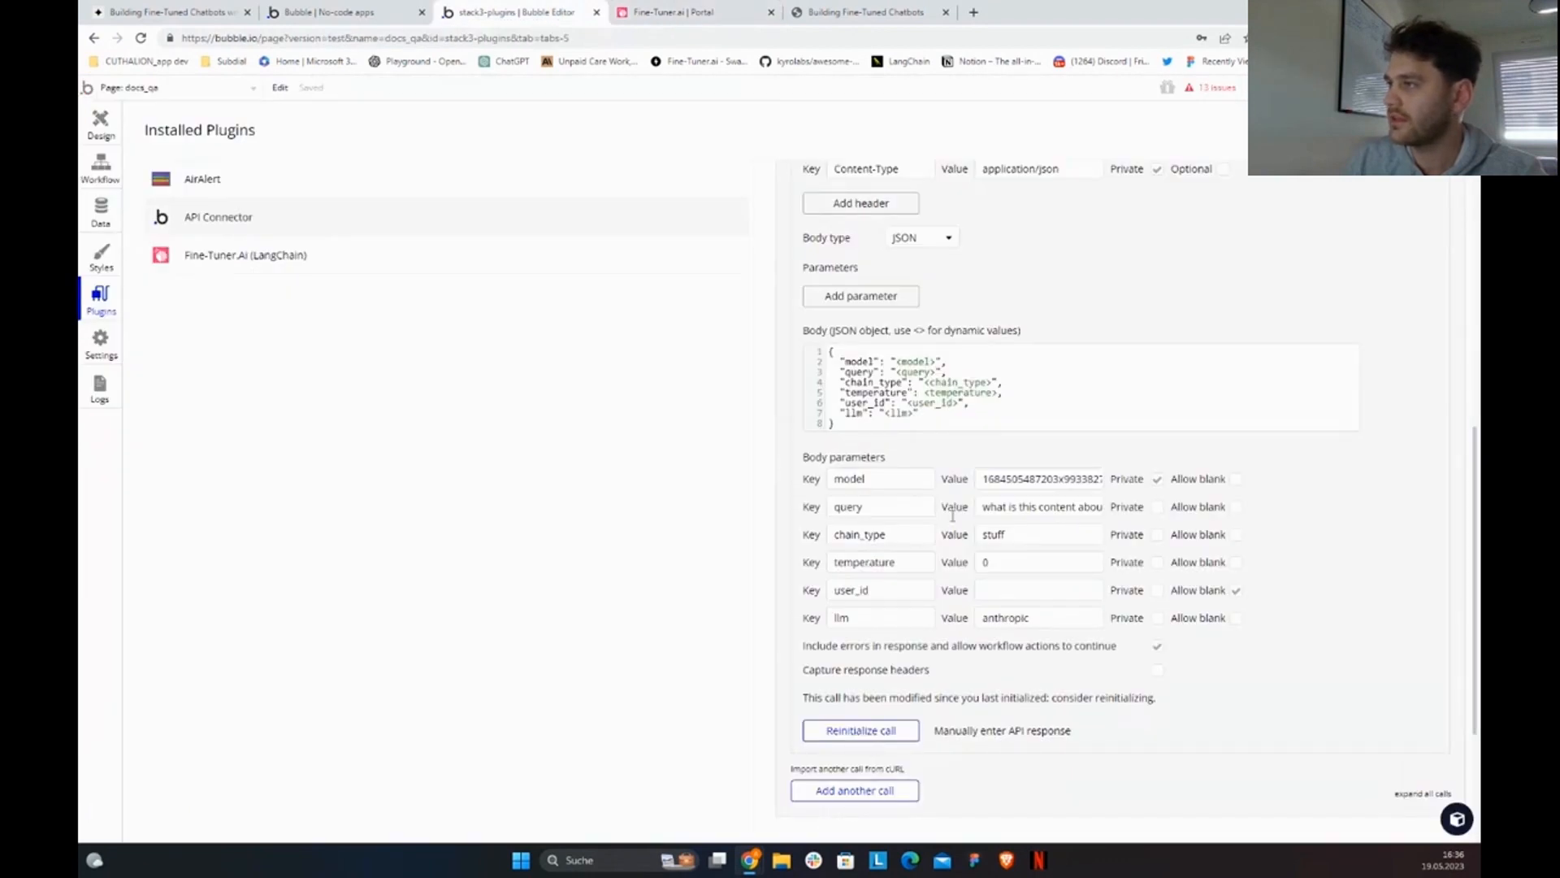
{"action": "scroll", "coordinate": [953, 515], "scroll_direction": "down", "scroll_amount": 1}
{"action": "scroll", "coordinate": [953, 515], "scroll_direction": "up", "scroll_amount": 3}
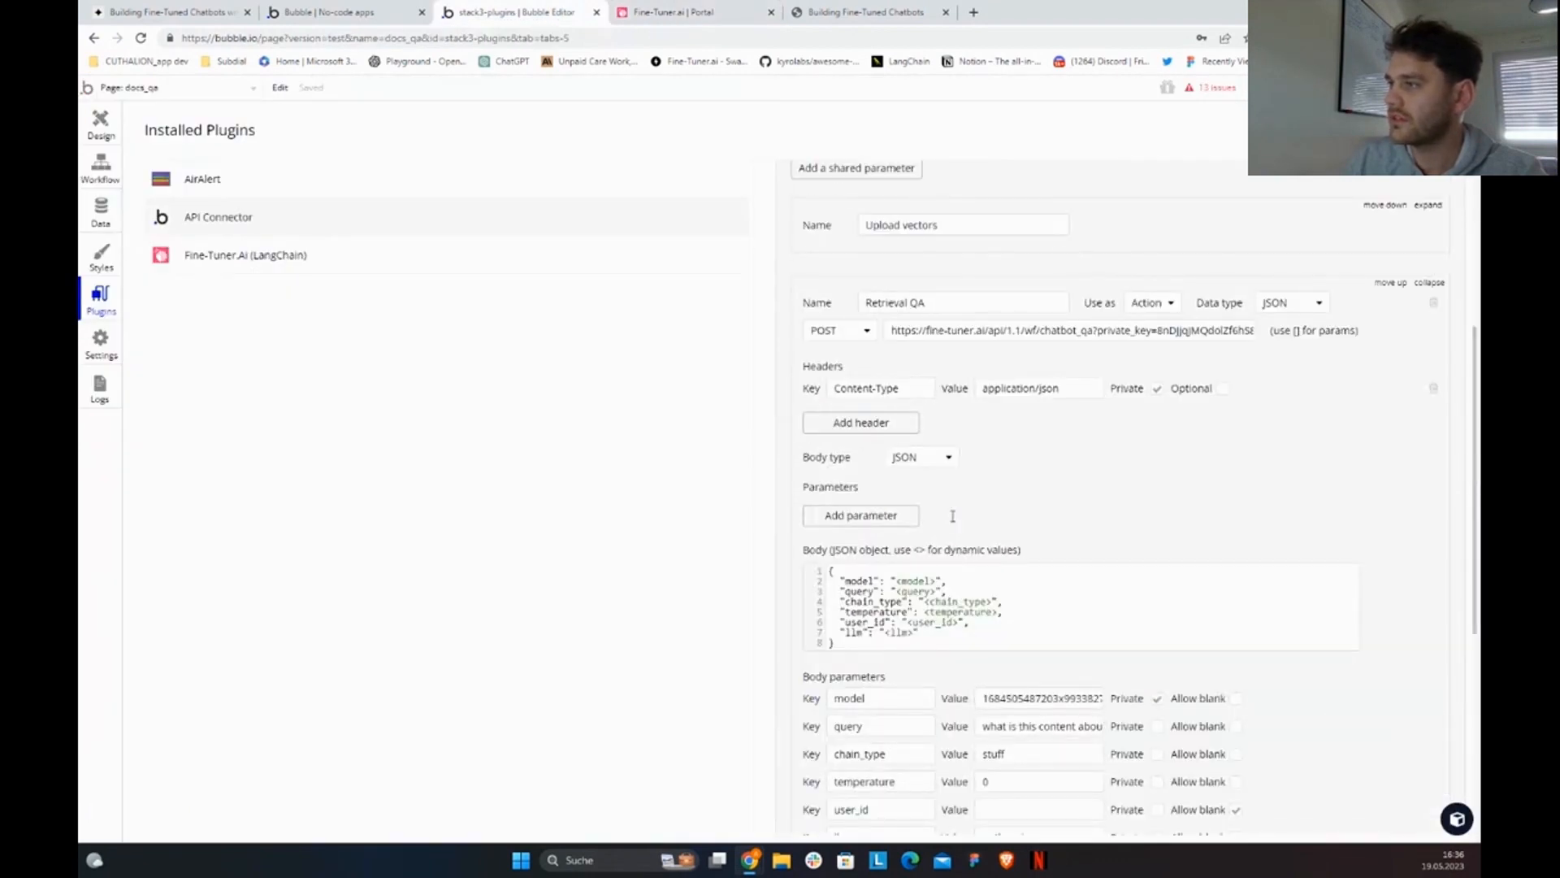
{"action": "scroll", "coordinate": [952, 515], "scroll_direction": "down", "scroll_amount": 5}
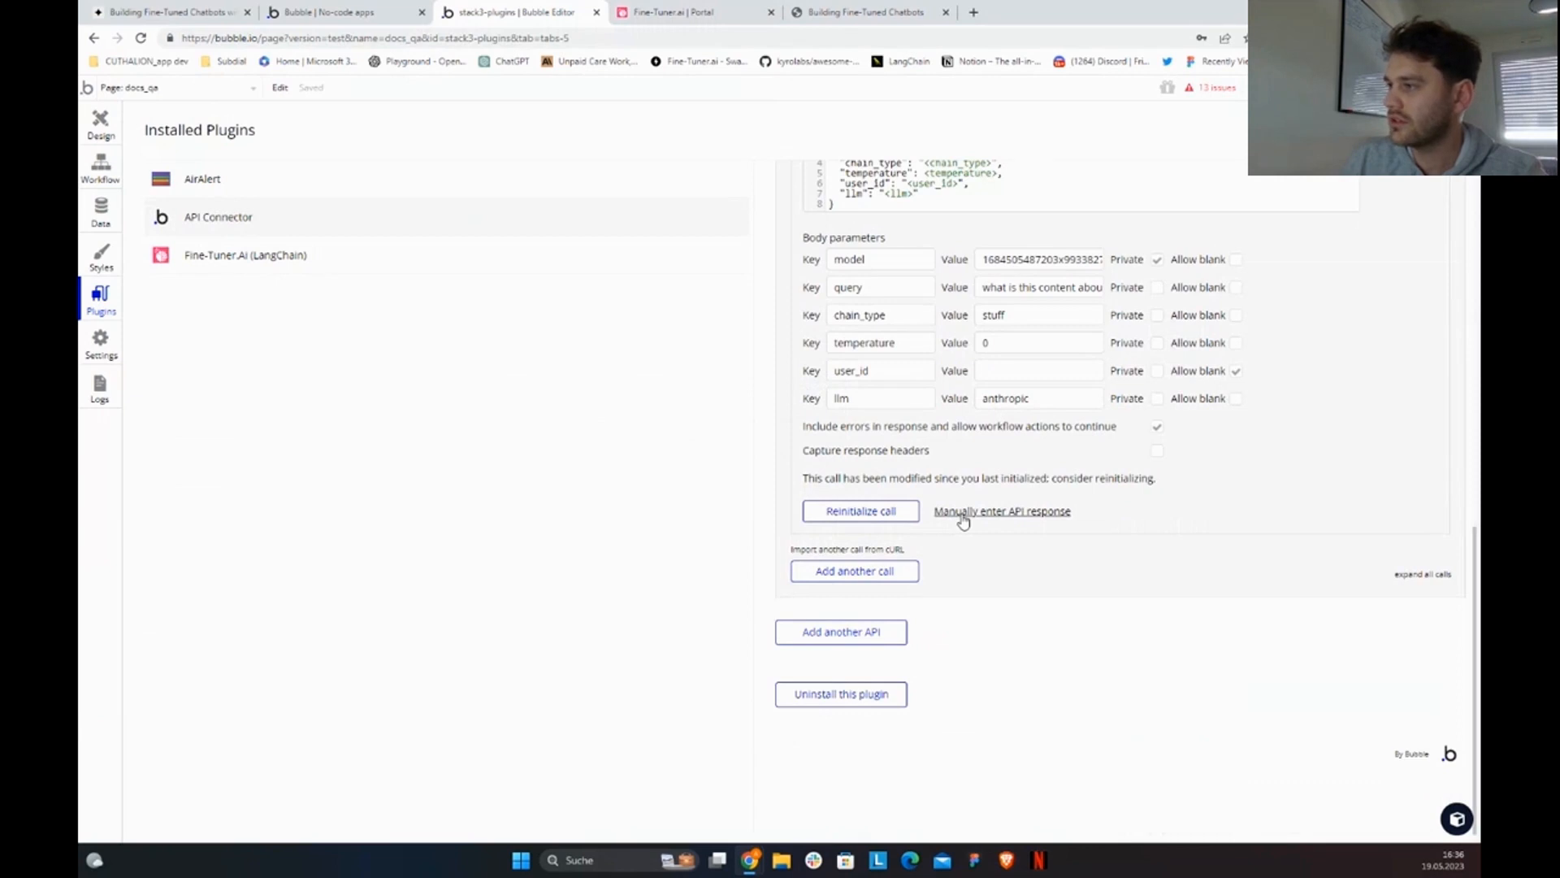
{"action": "scroll", "coordinate": [963, 520], "scroll_direction": "up", "scroll_amount": 2}
{"action": "double_click", "coordinate": [1027, 544]}
{"action": "left_click", "coordinate": [1033, 547]}
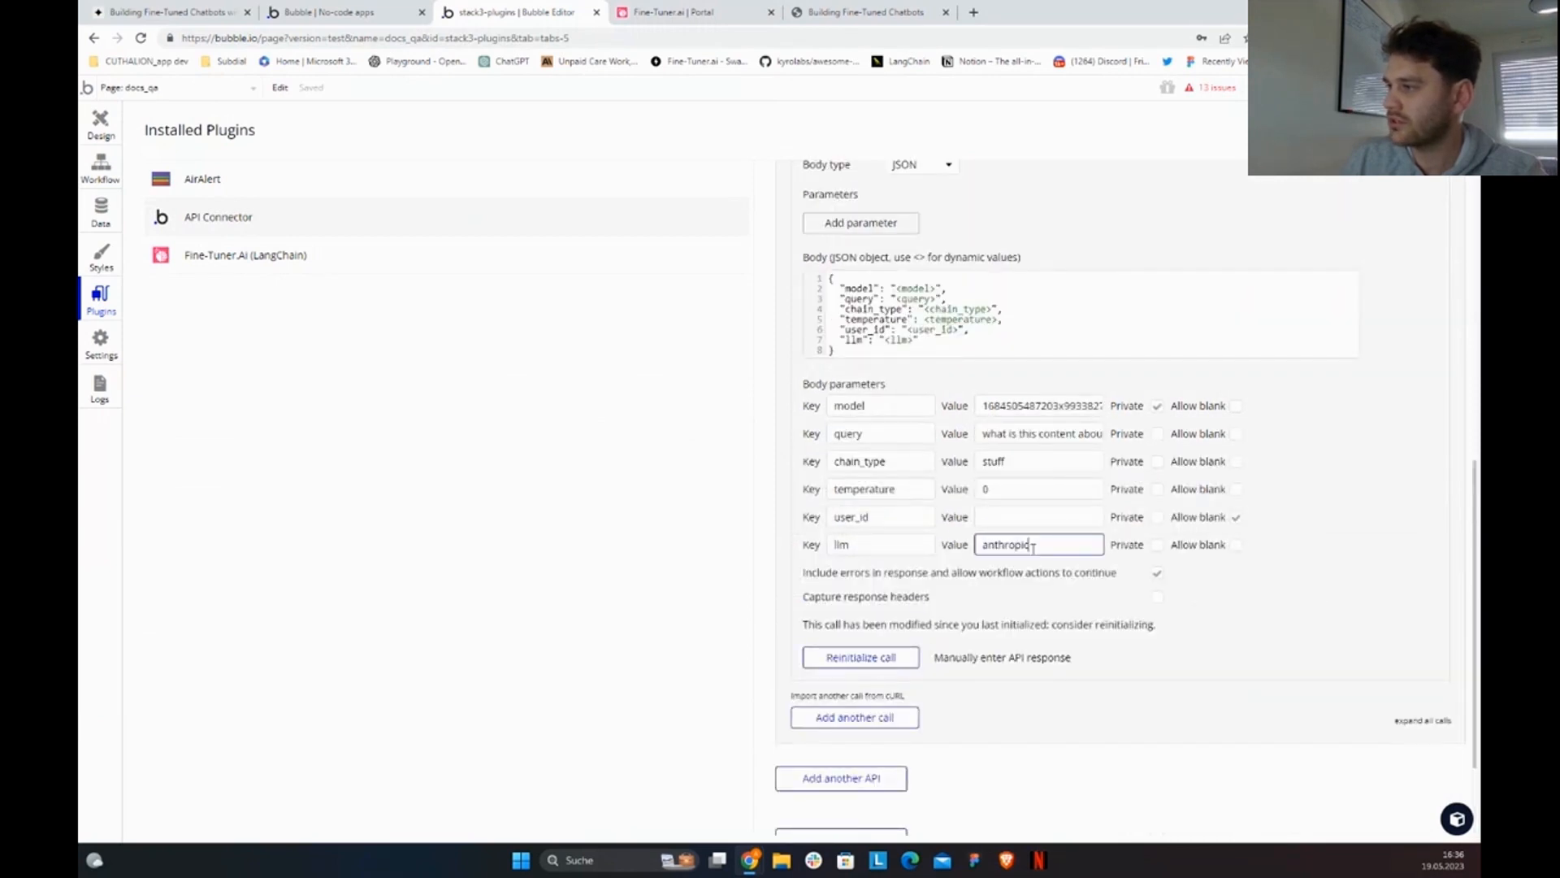
{"action": "double_click", "coordinate": [1033, 547]}
Step: Look up the language models available for the llm parameter in the Retrieval QA endpoint description on the Fine-Tuner portal
{"action": "left_click", "coordinate": [733, 11]}
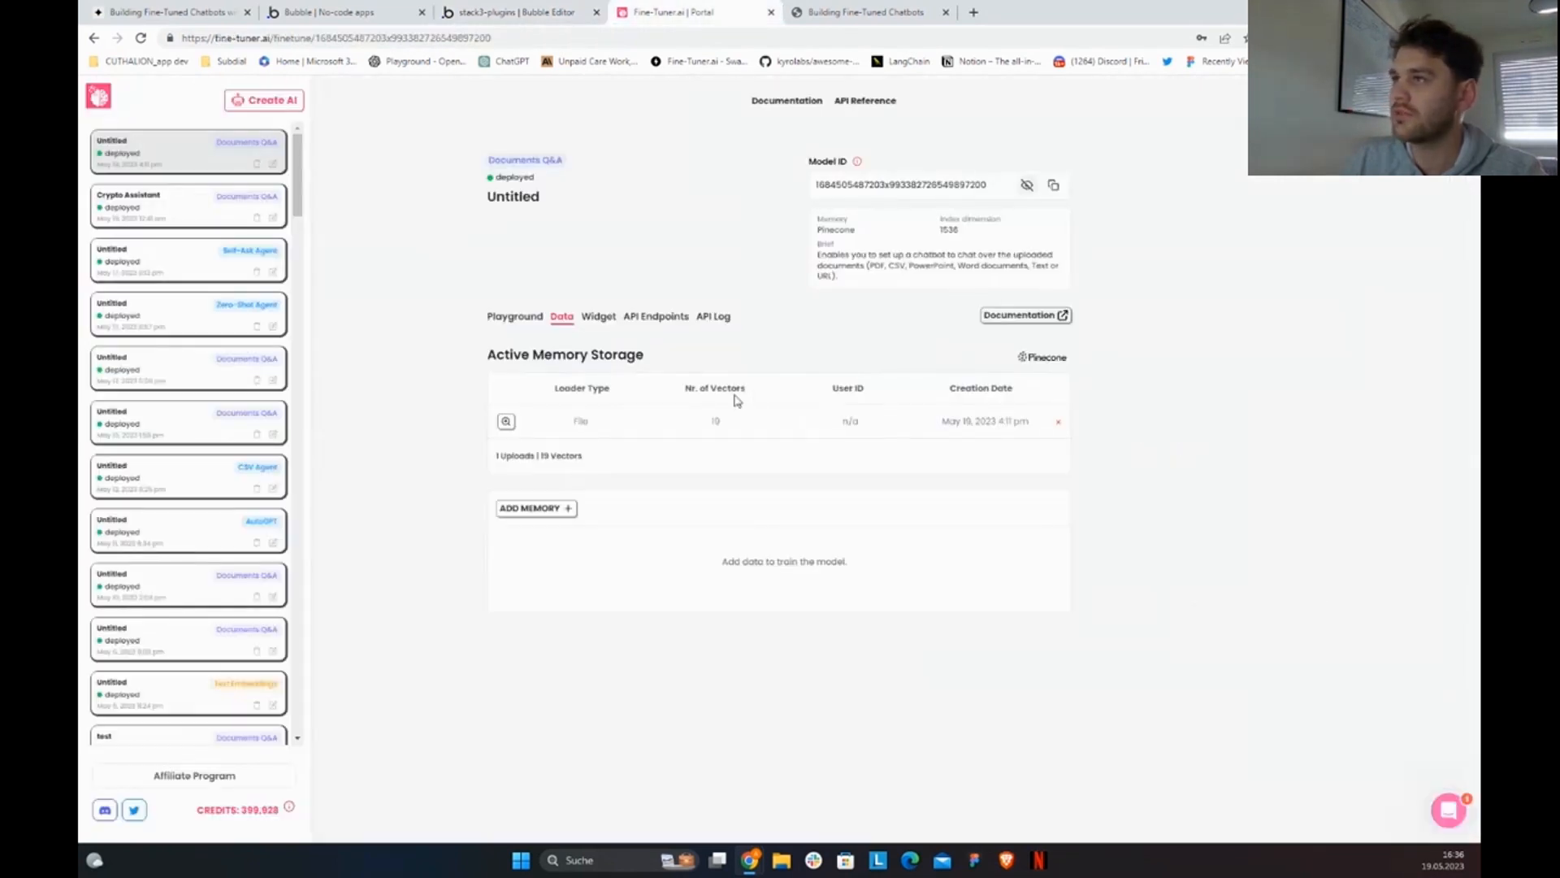
{"action": "left_click", "coordinate": [655, 316]}
{"action": "scroll", "coordinate": [817, 534], "scroll_direction": "down", "scroll_amount": 2}
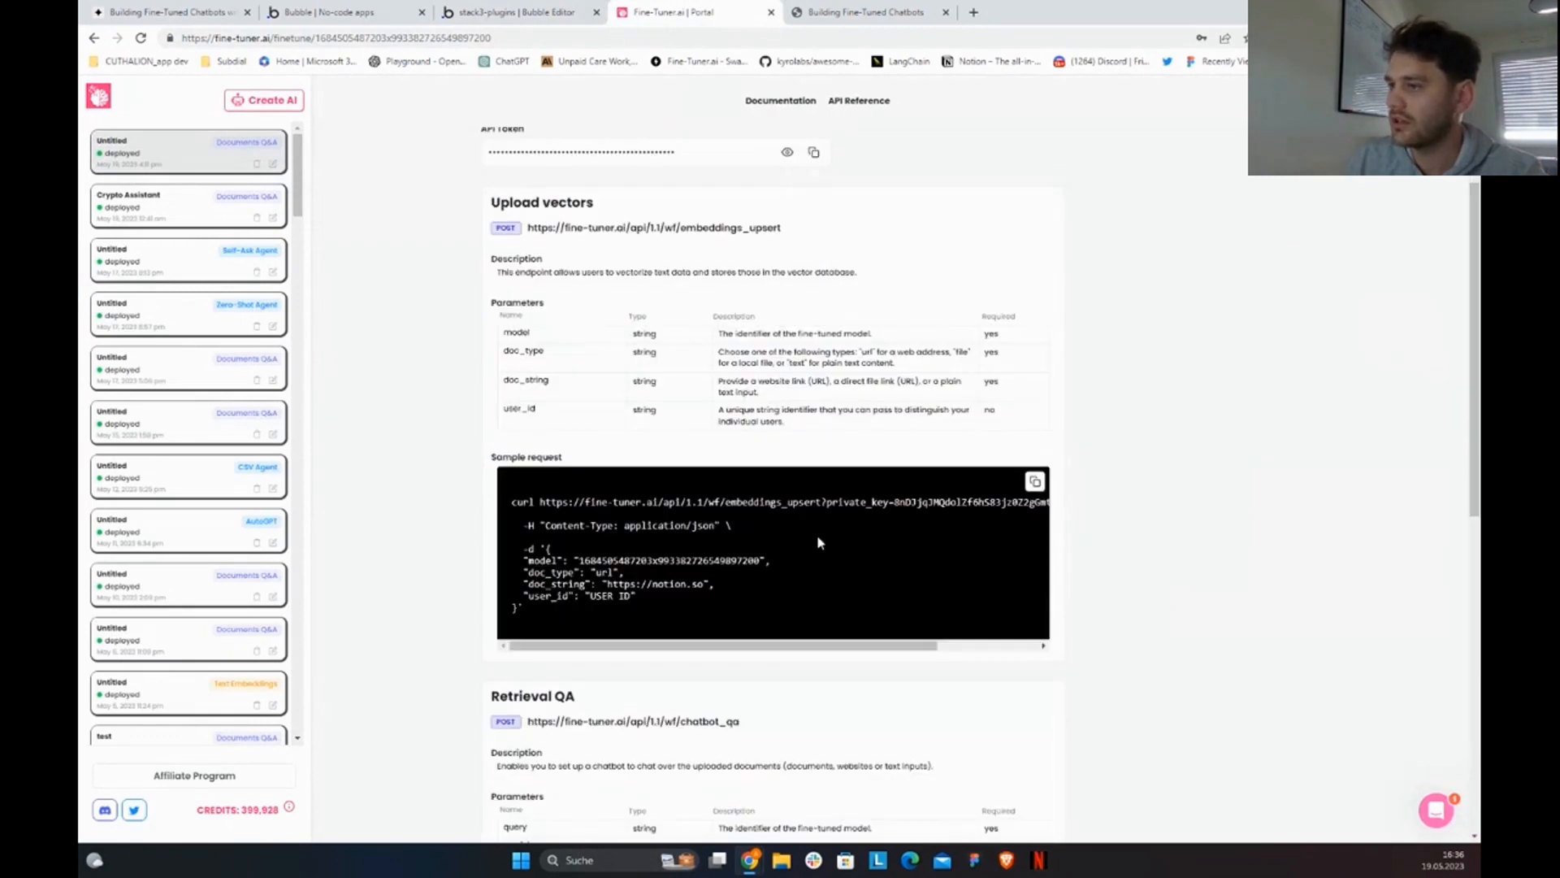
{"action": "scroll", "coordinate": [816, 533], "scroll_direction": "down", "scroll_amount": 5}
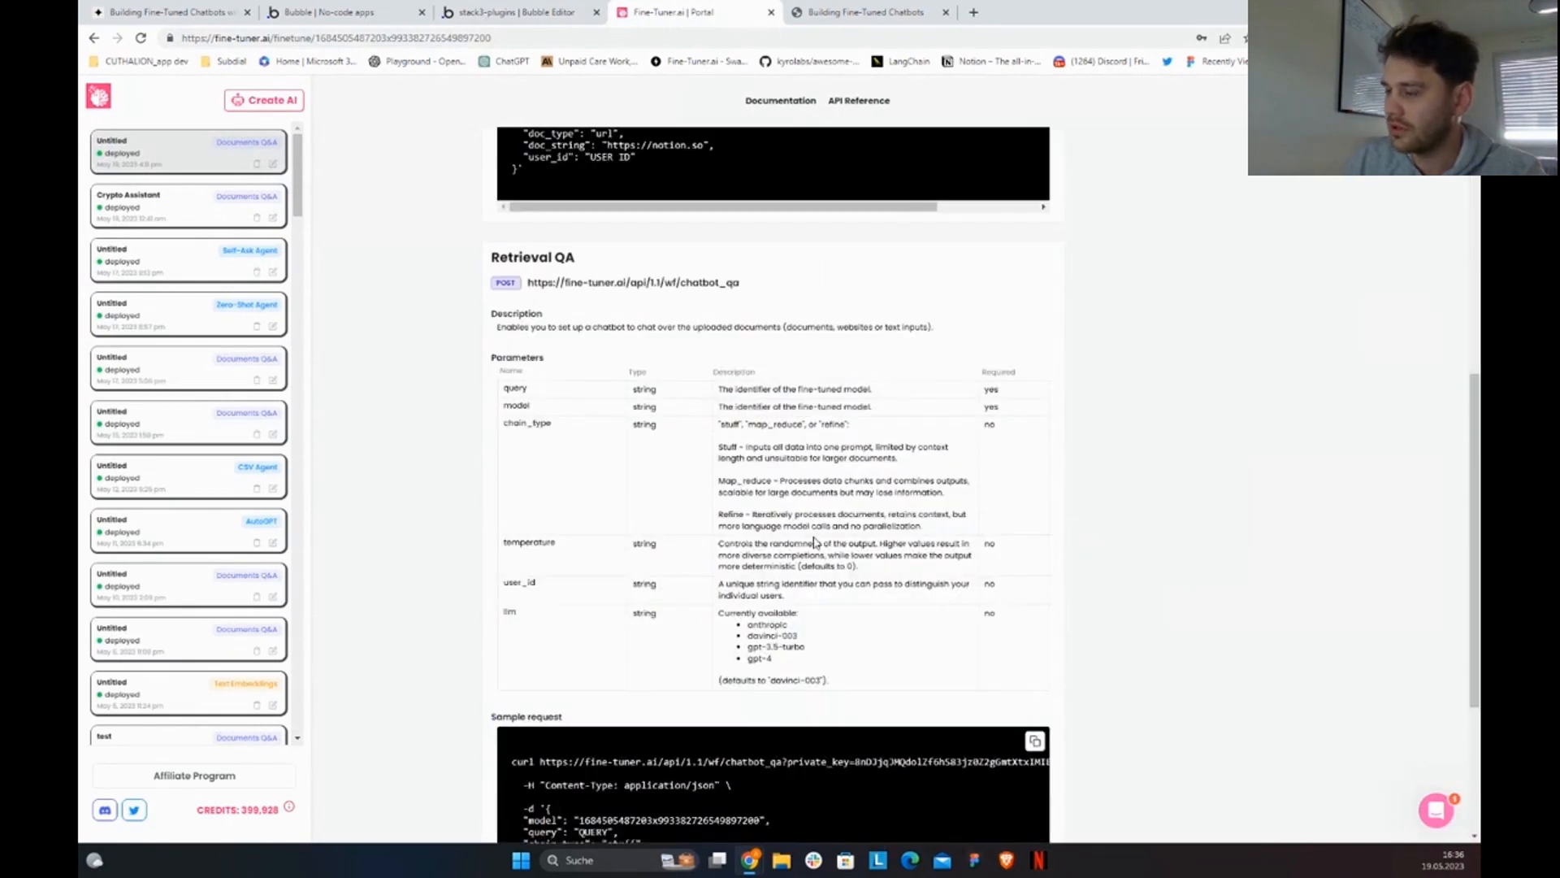
{"action": "double_click", "coordinate": [761, 636]}
{"action": "double_click", "coordinate": [783, 635]}
{"action": "left_click_drag", "start_coordinate": [781, 635], "coordinate": [749, 636]}
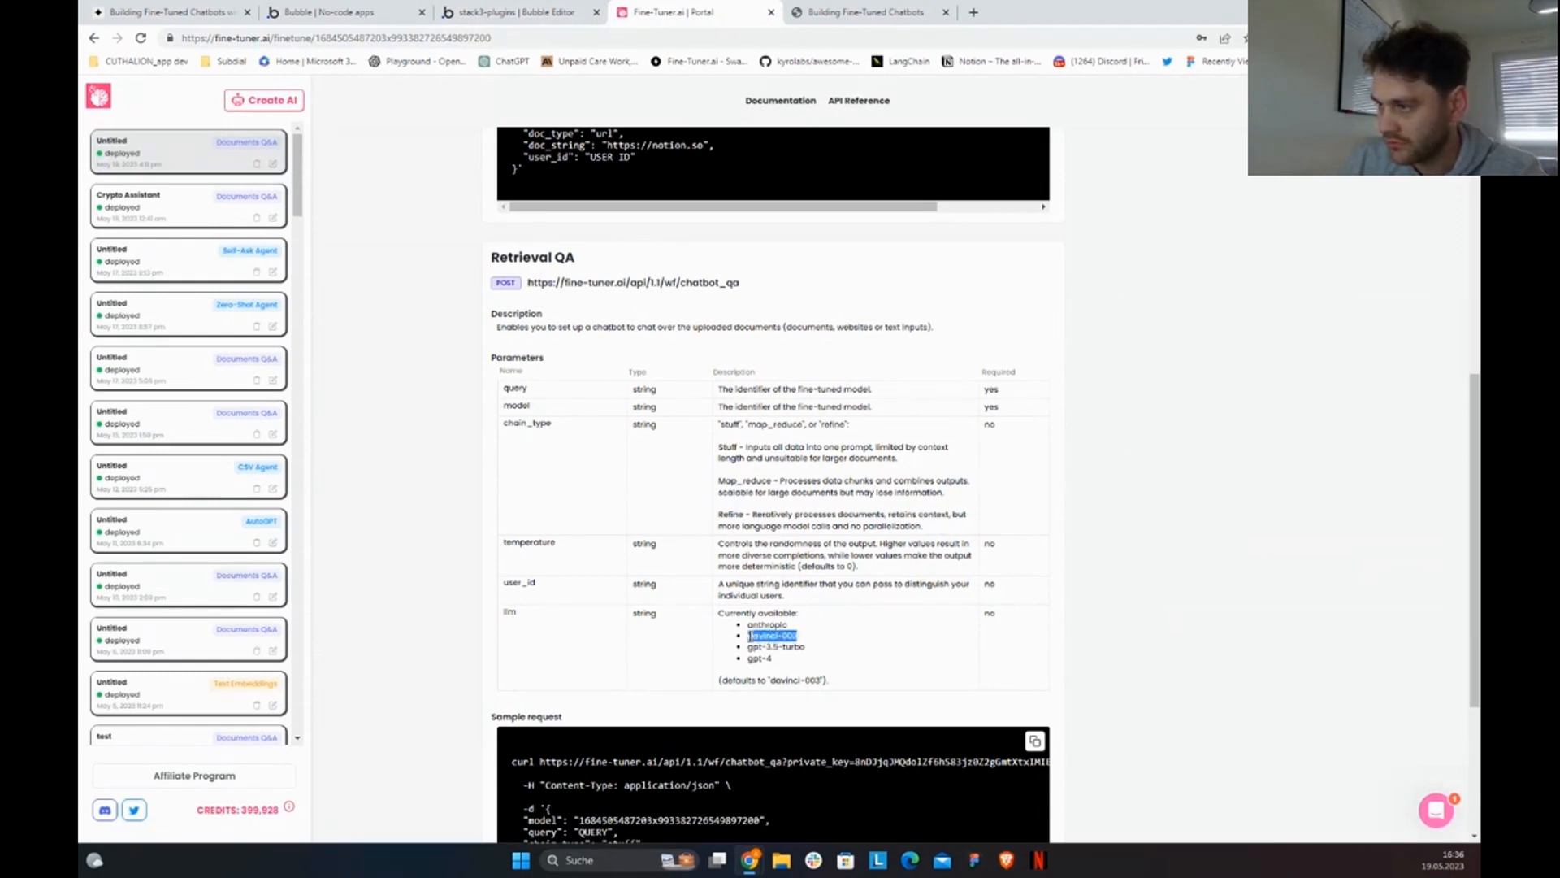
{"action": "left_click", "coordinate": [793, 647]}
Step: Compare the chain_type value of the Bubble call with the chain types described for the Retrieval QA endpoint on the portal
{"action": "left_click", "coordinate": [528, 11]}
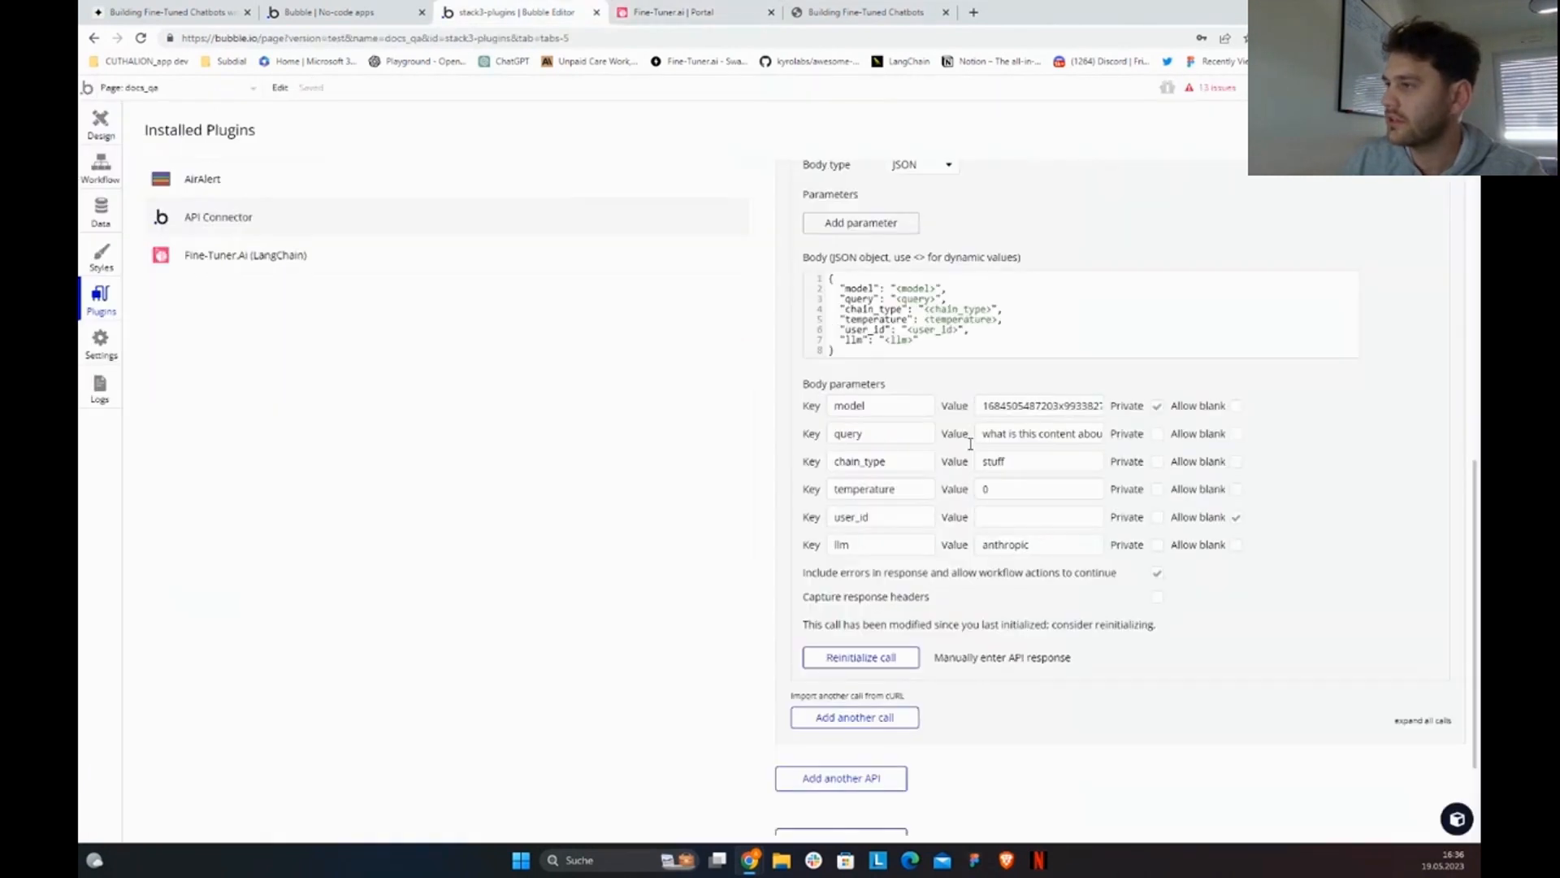
{"action": "double_click", "coordinate": [1007, 456]}
{"action": "left_click", "coordinate": [674, 11]}
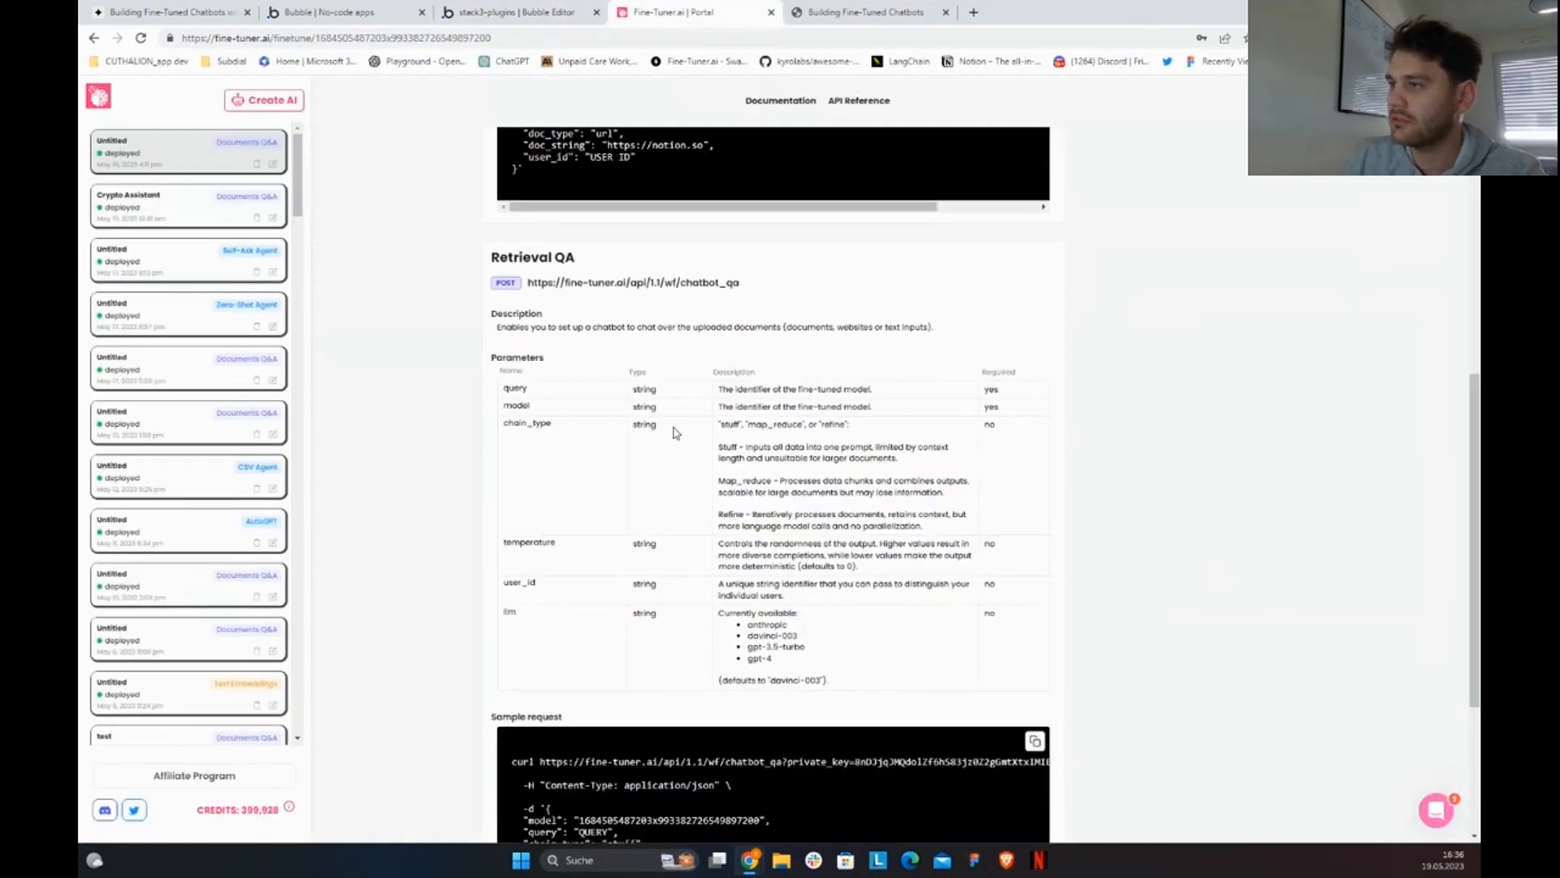
{"action": "double_click", "coordinate": [728, 424]}
{"action": "double_click", "coordinate": [774, 424]}
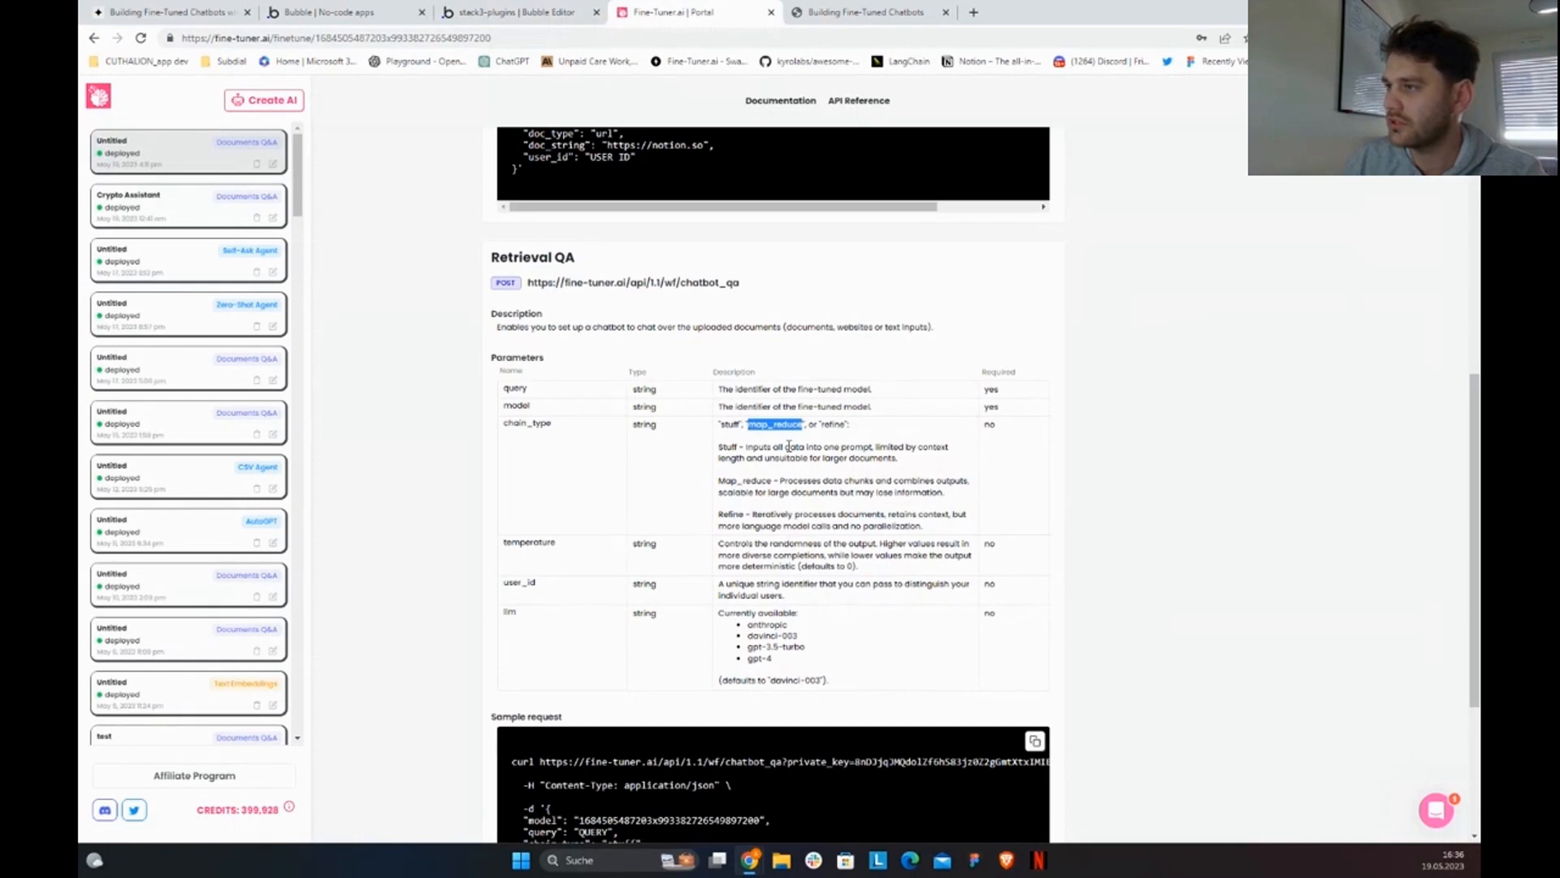
Step: Open the chatbot's Playground and examine its LLM, chain type and temperature settings
{"action": "scroll", "coordinate": [509, 186], "scroll_direction": "up", "scroll_amount": 5}
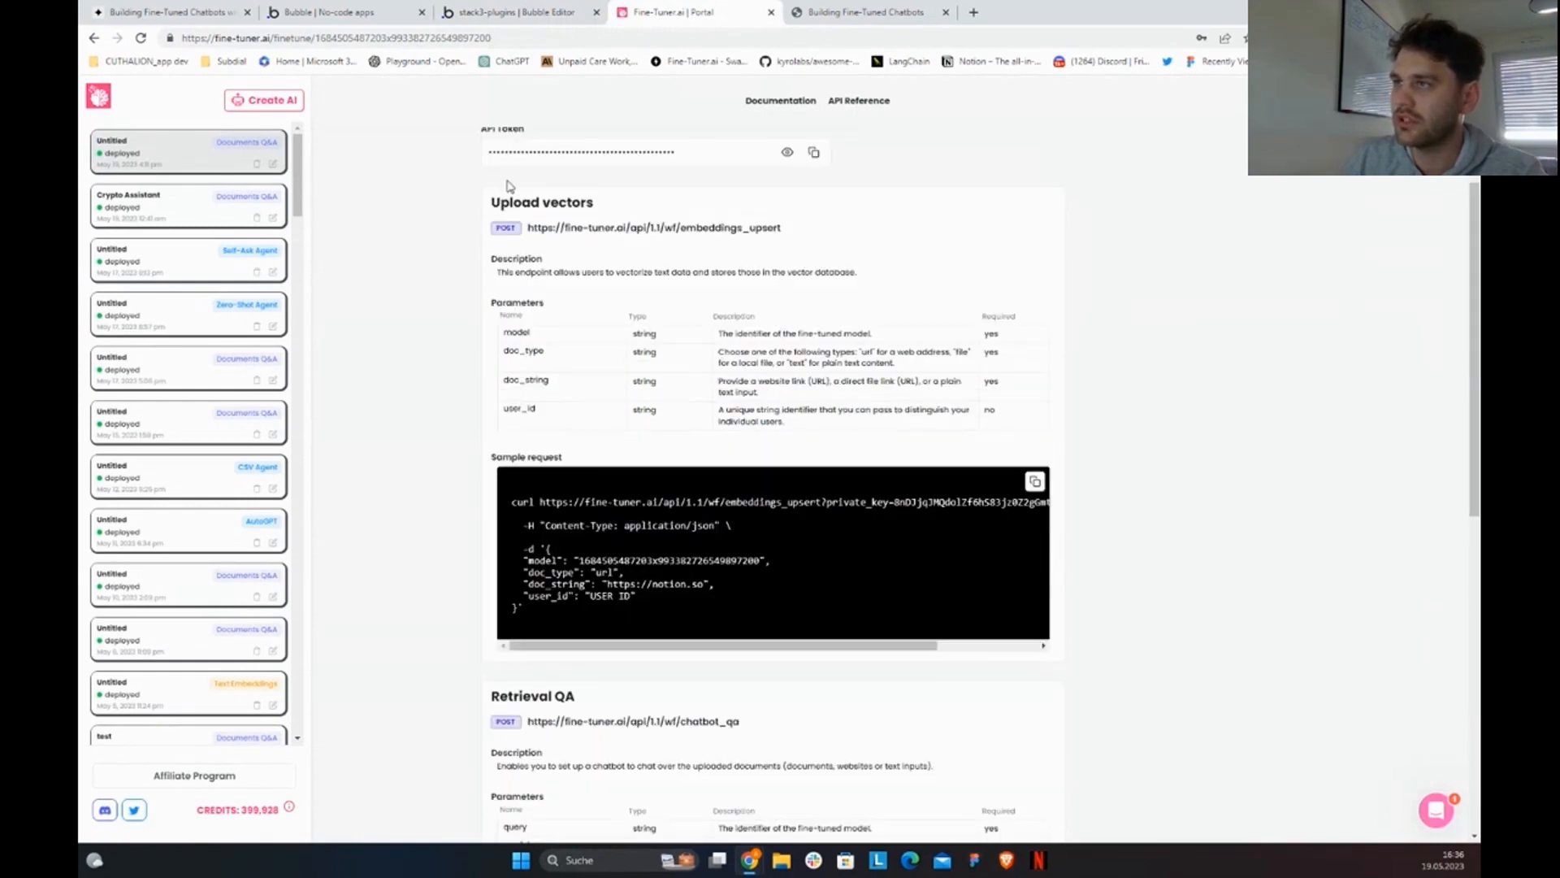
{"action": "scroll", "coordinate": [510, 186], "scroll_direction": "up", "scroll_amount": 3}
{"action": "left_click", "coordinate": [515, 316]}
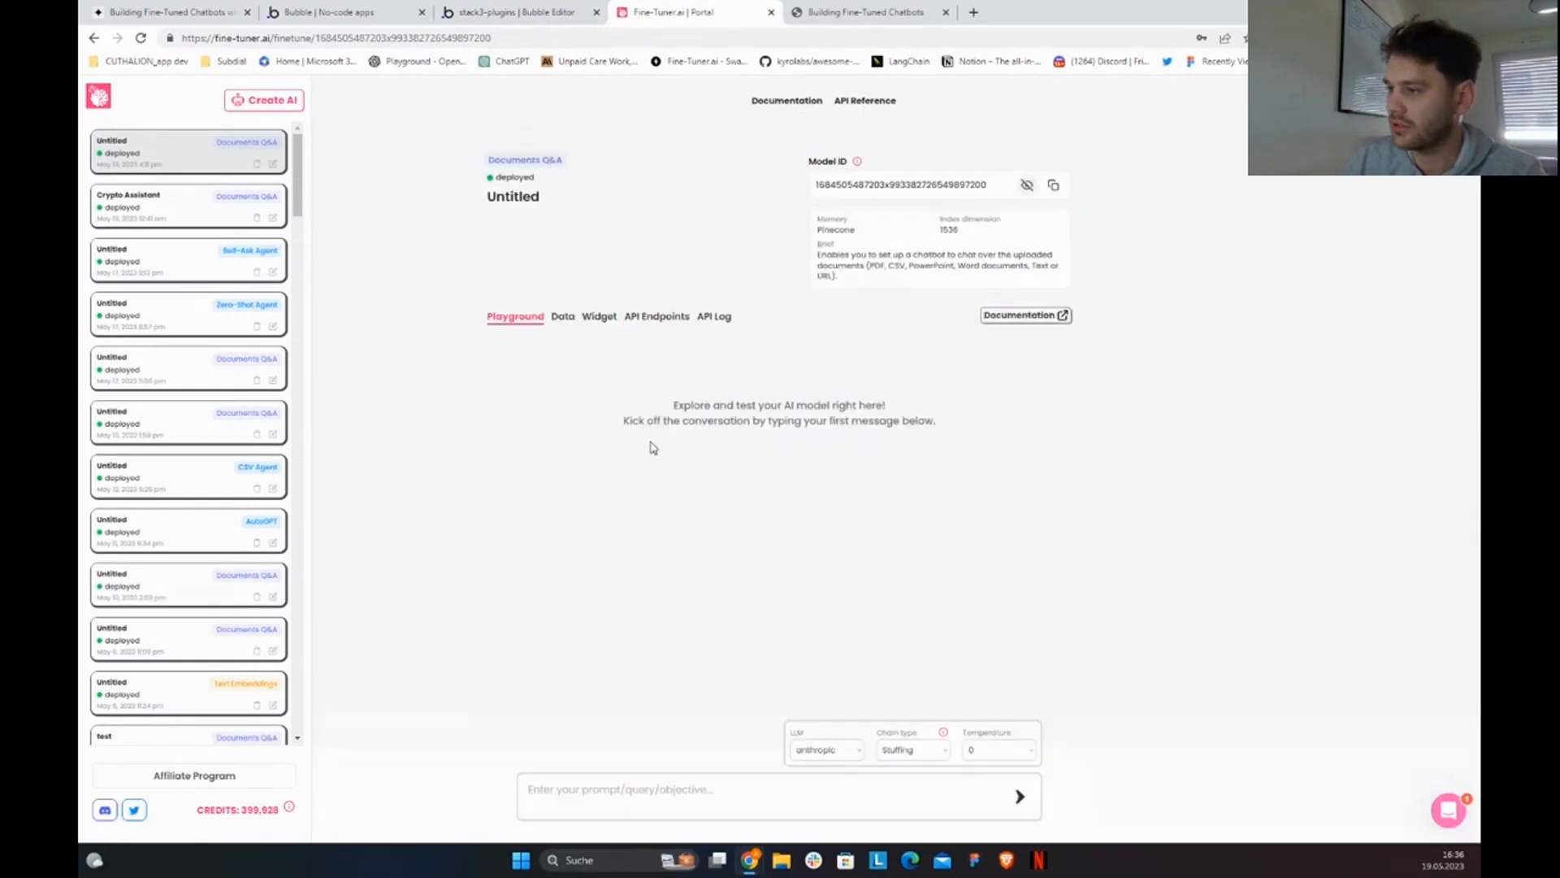
{"action": "left_click", "coordinate": [825, 749]}
{"action": "left_click", "coordinate": [1006, 750]}
{"action": "left_click", "coordinate": [861, 737]}
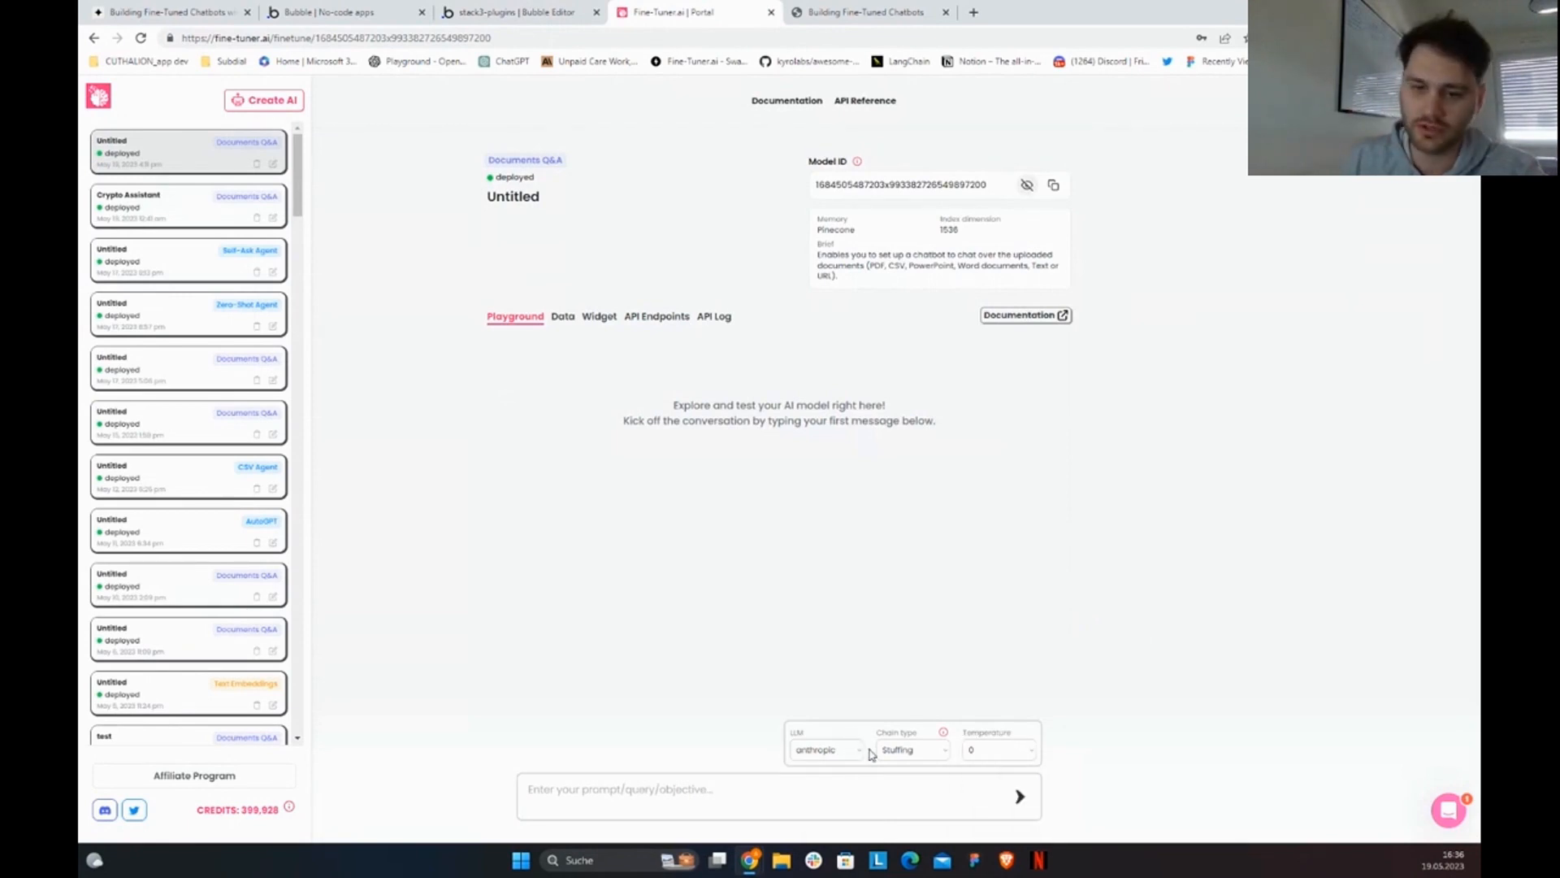
Step: Compare the temperature and llm values of the Retrieval QA call in Bubble with the Playground settings, ending in the Bubble editor
{"action": "left_click", "coordinate": [520, 12]}
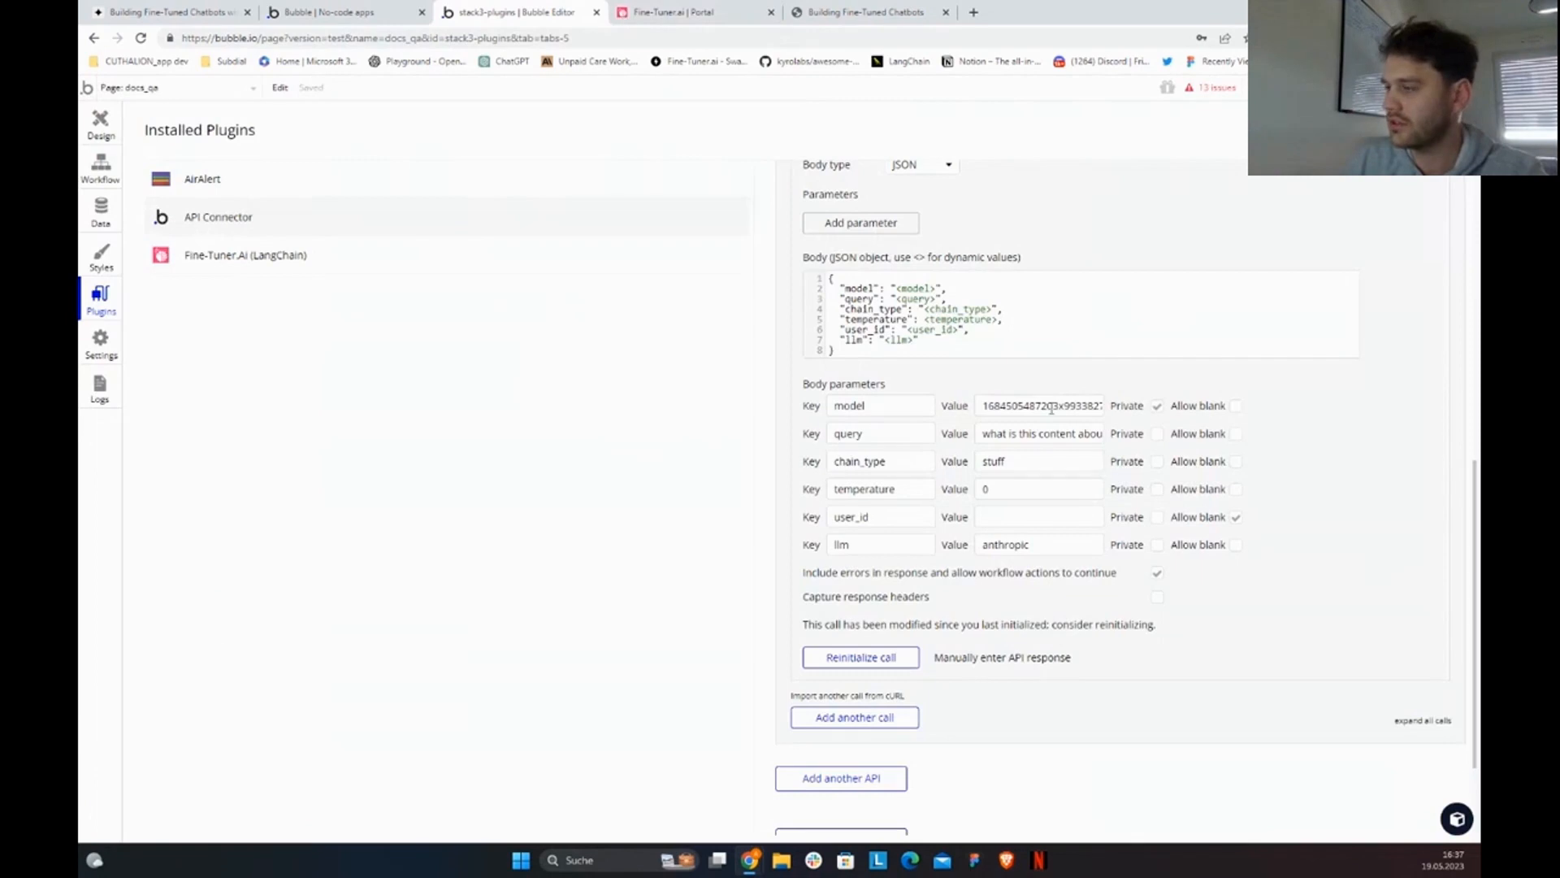
{"action": "left_click", "coordinate": [985, 489]}
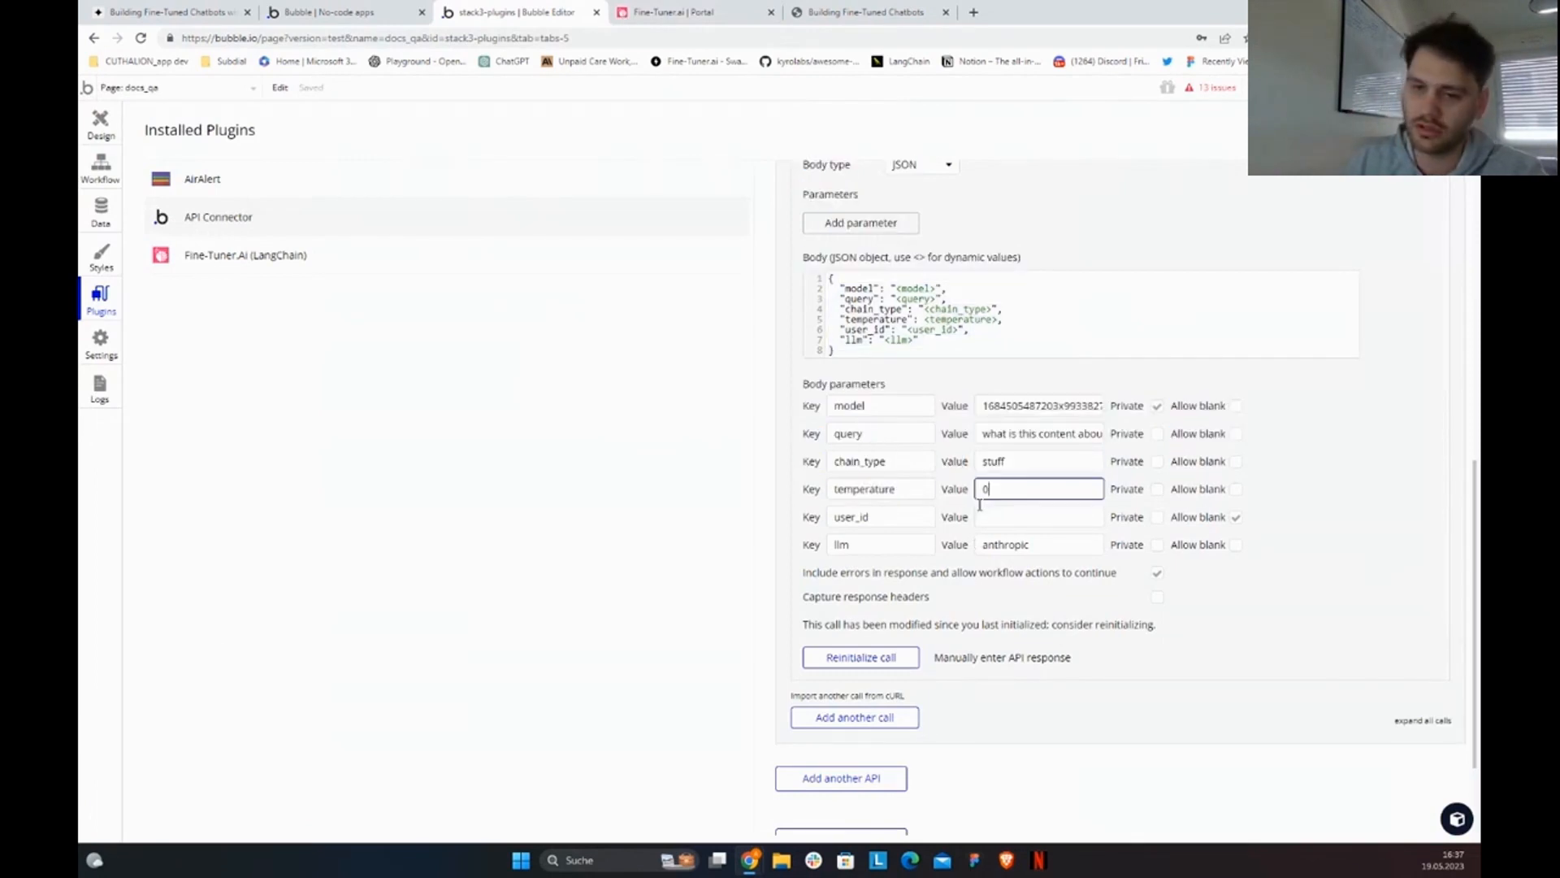
{"action": "left_click", "coordinate": [946, 477]}
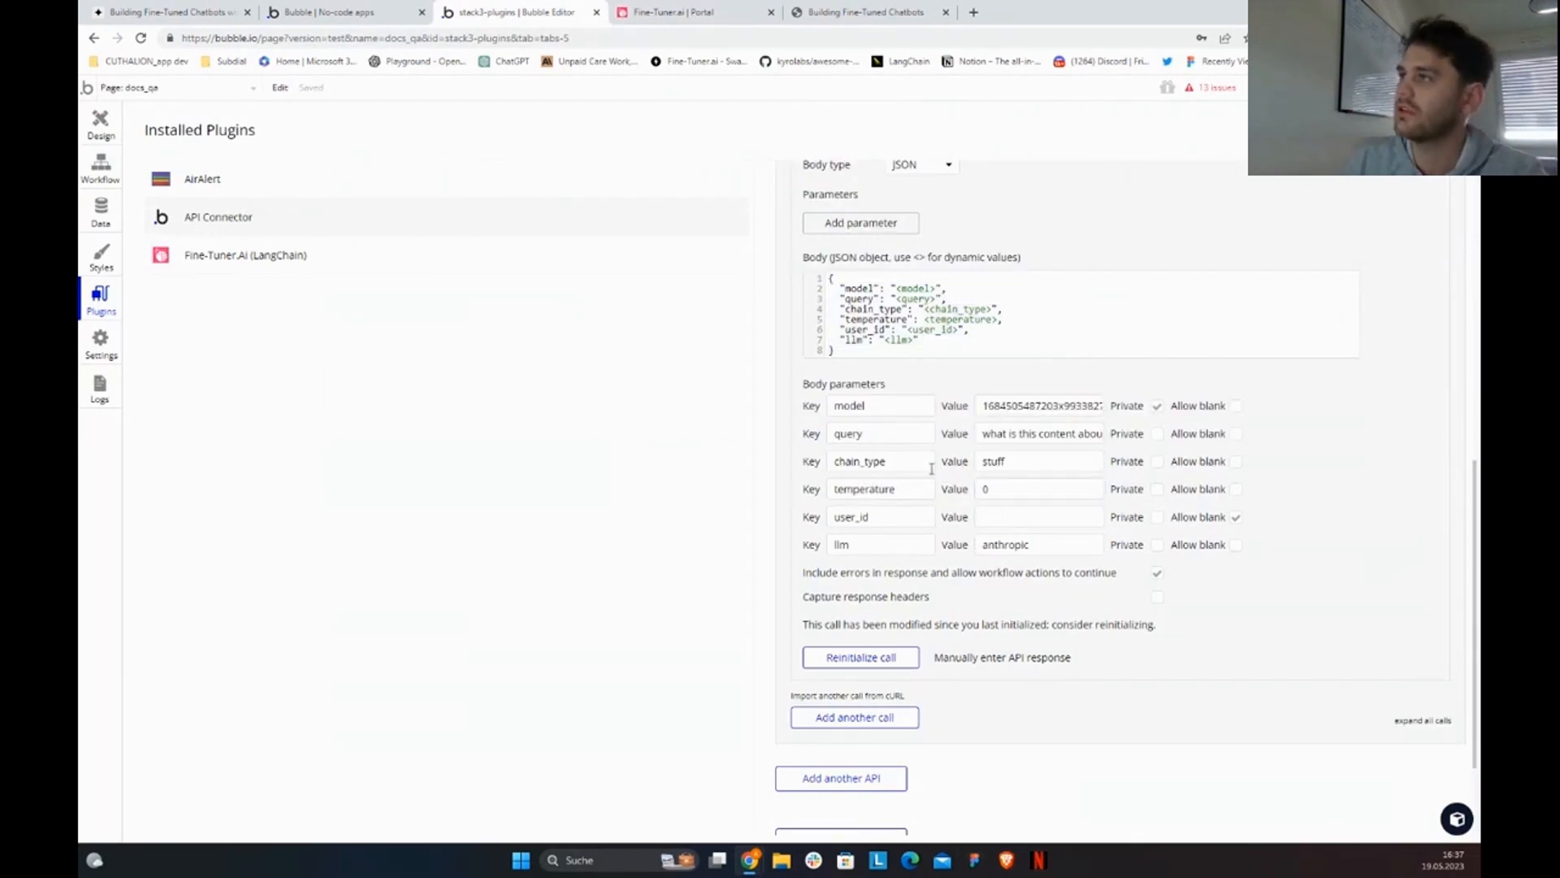
{"action": "left_click", "coordinate": [674, 12]}
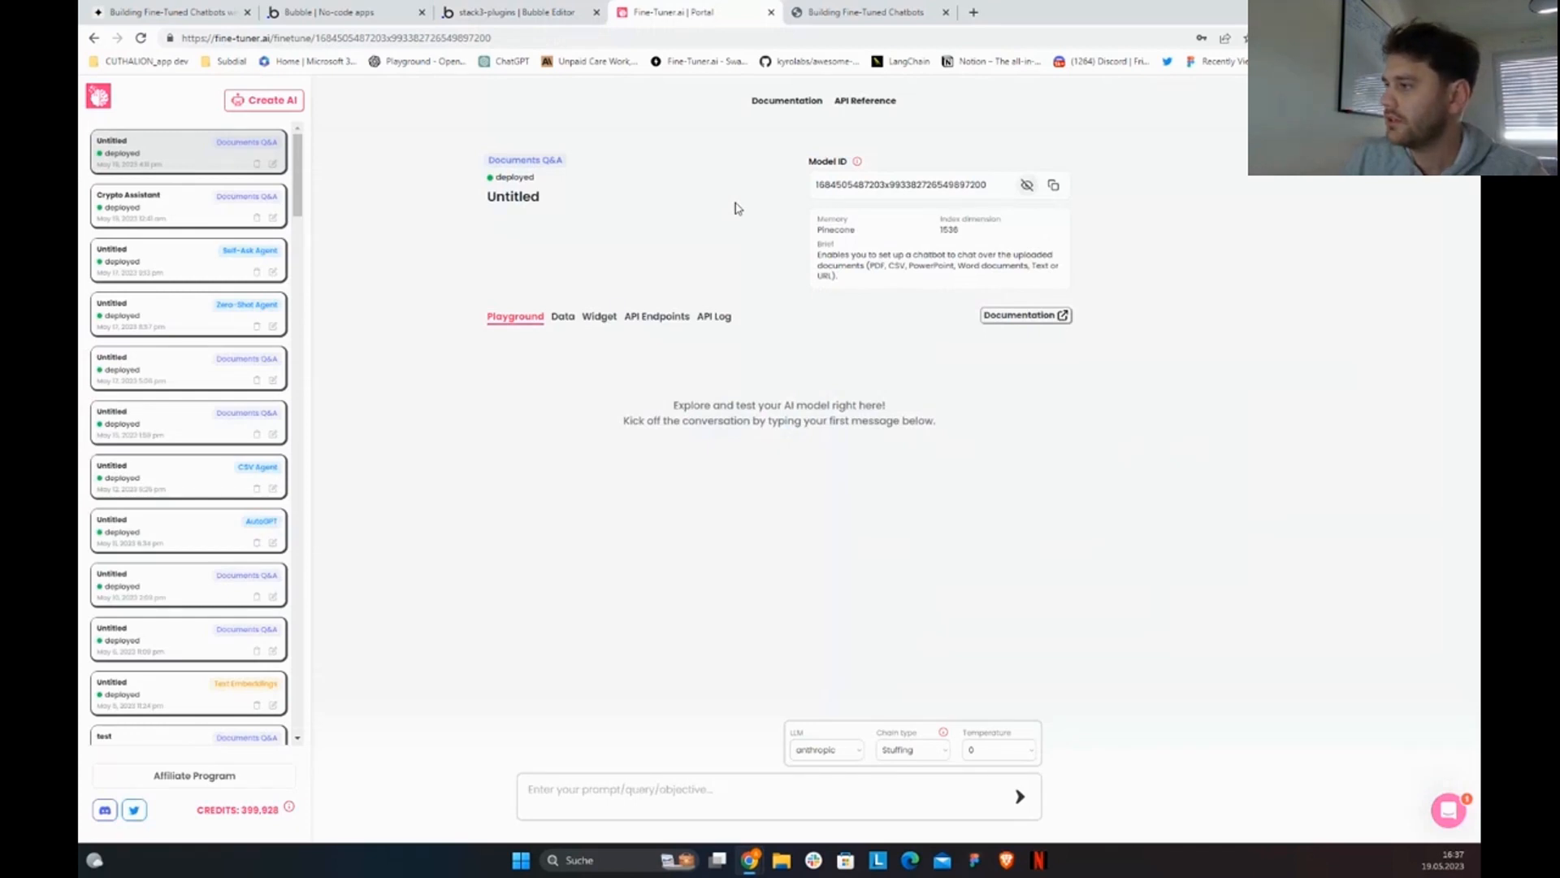
{"action": "key", "text": "ctrl+shift+Tab"}
{"action": "double_click", "coordinate": [1005, 544]}
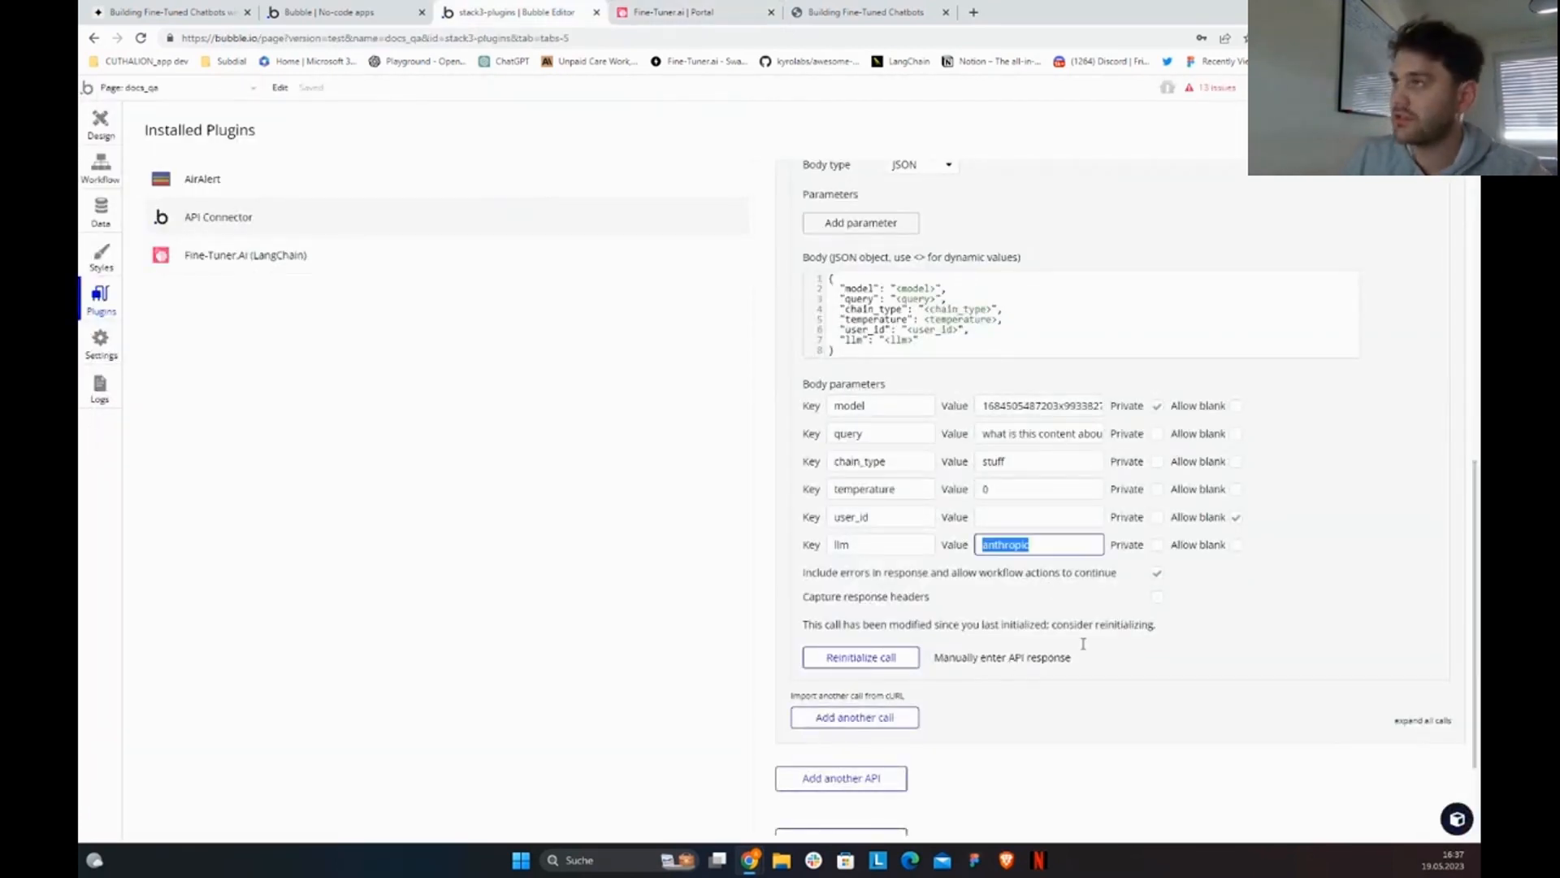
{"action": "key", "text": "ctrl+Tab"}
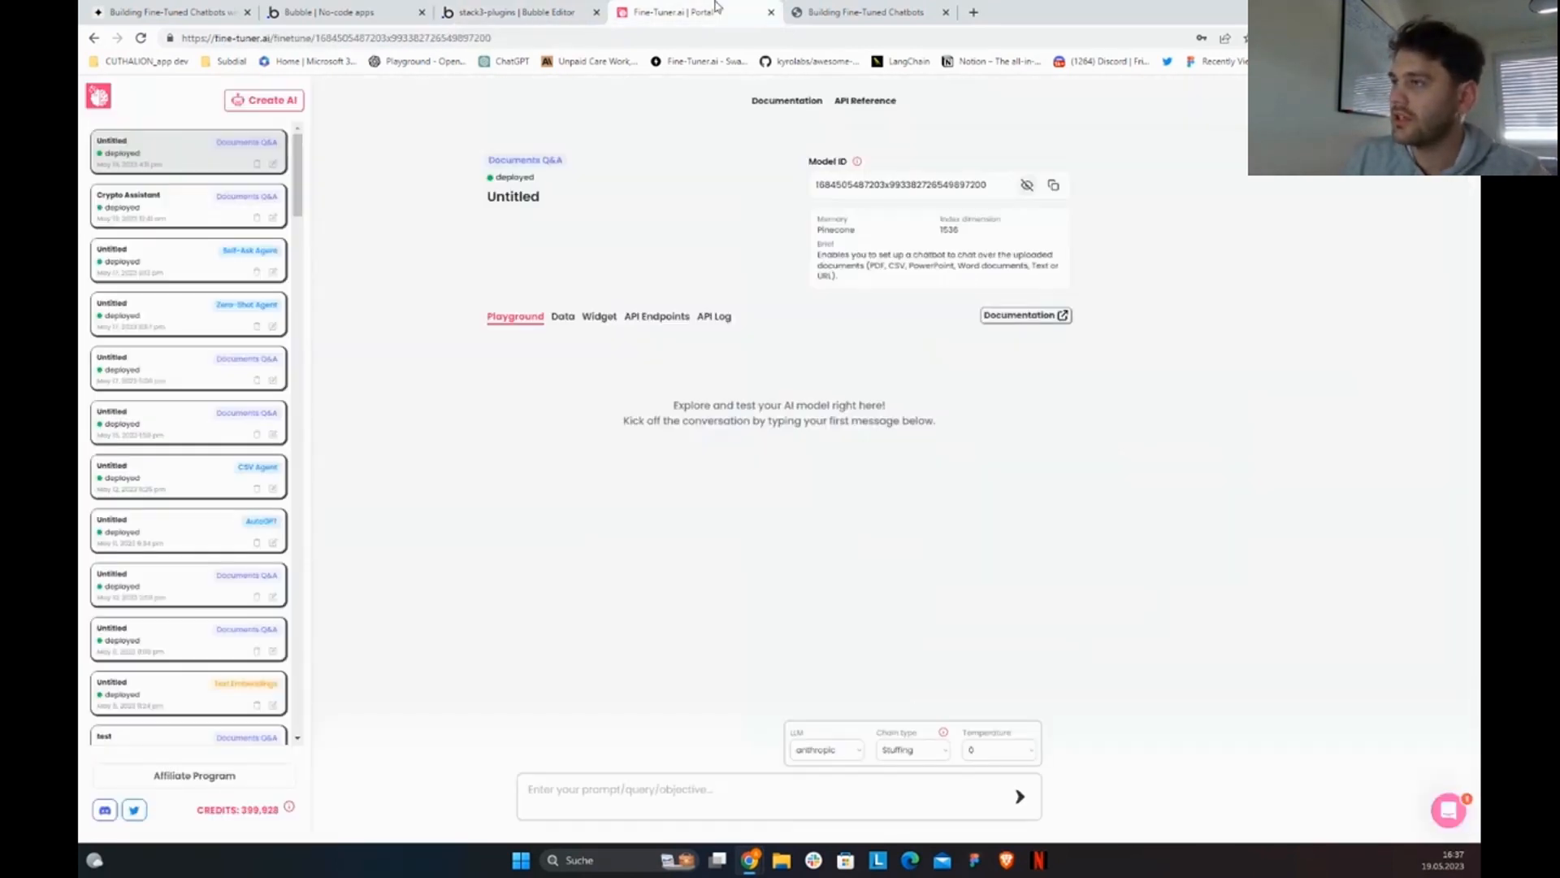
{"action": "left_click", "coordinate": [571, 6]}
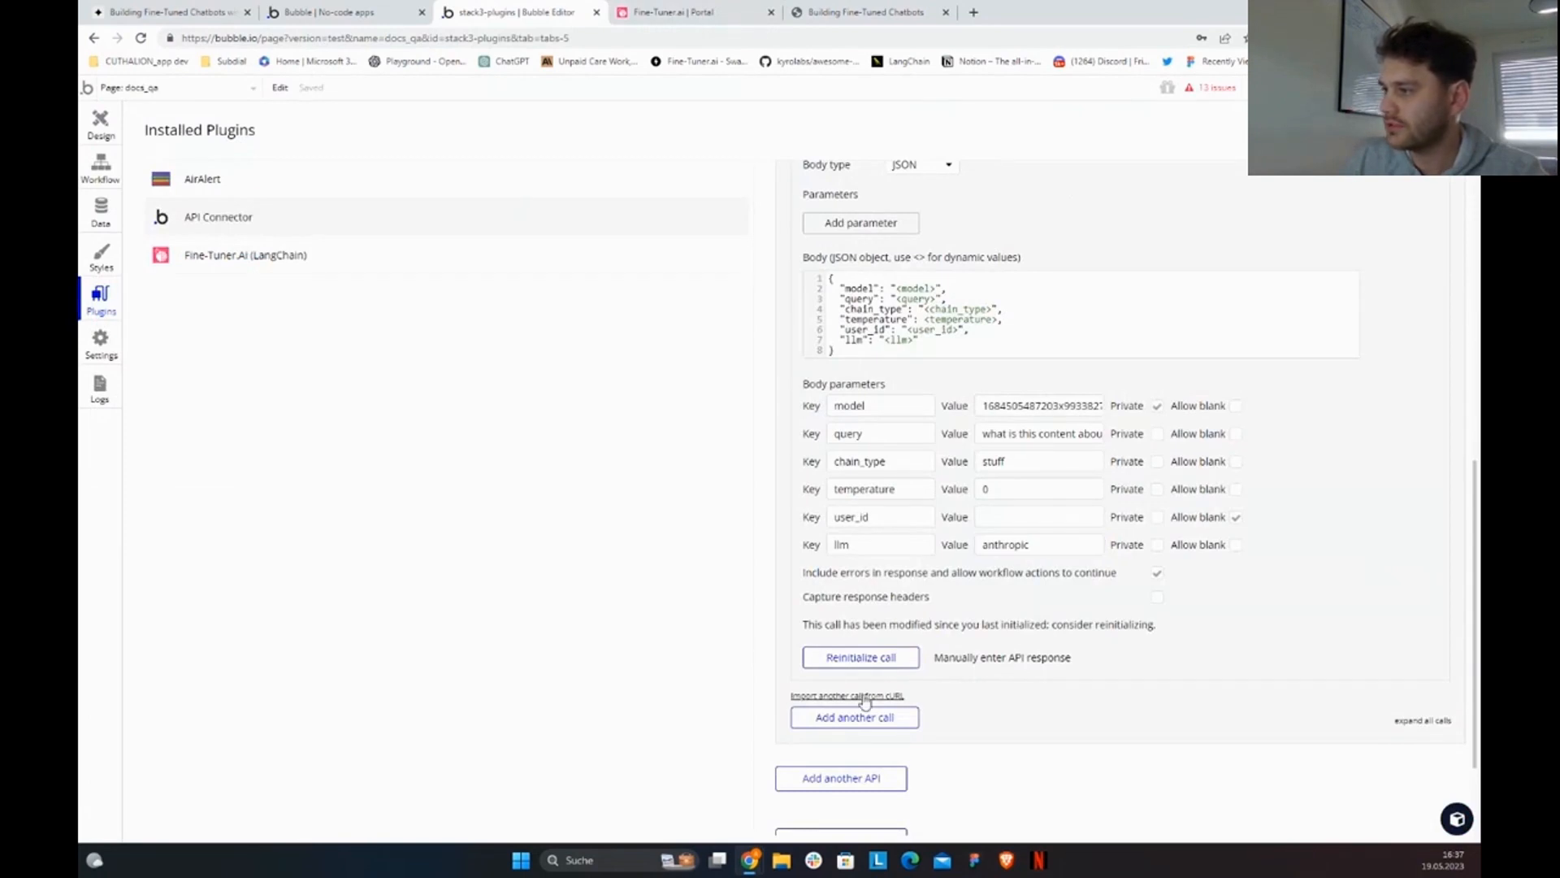
Step: Reinitialize the Retrieval QA call, examine the raw response data, and save the returned values
{"action": "left_click", "coordinate": [860, 656]}
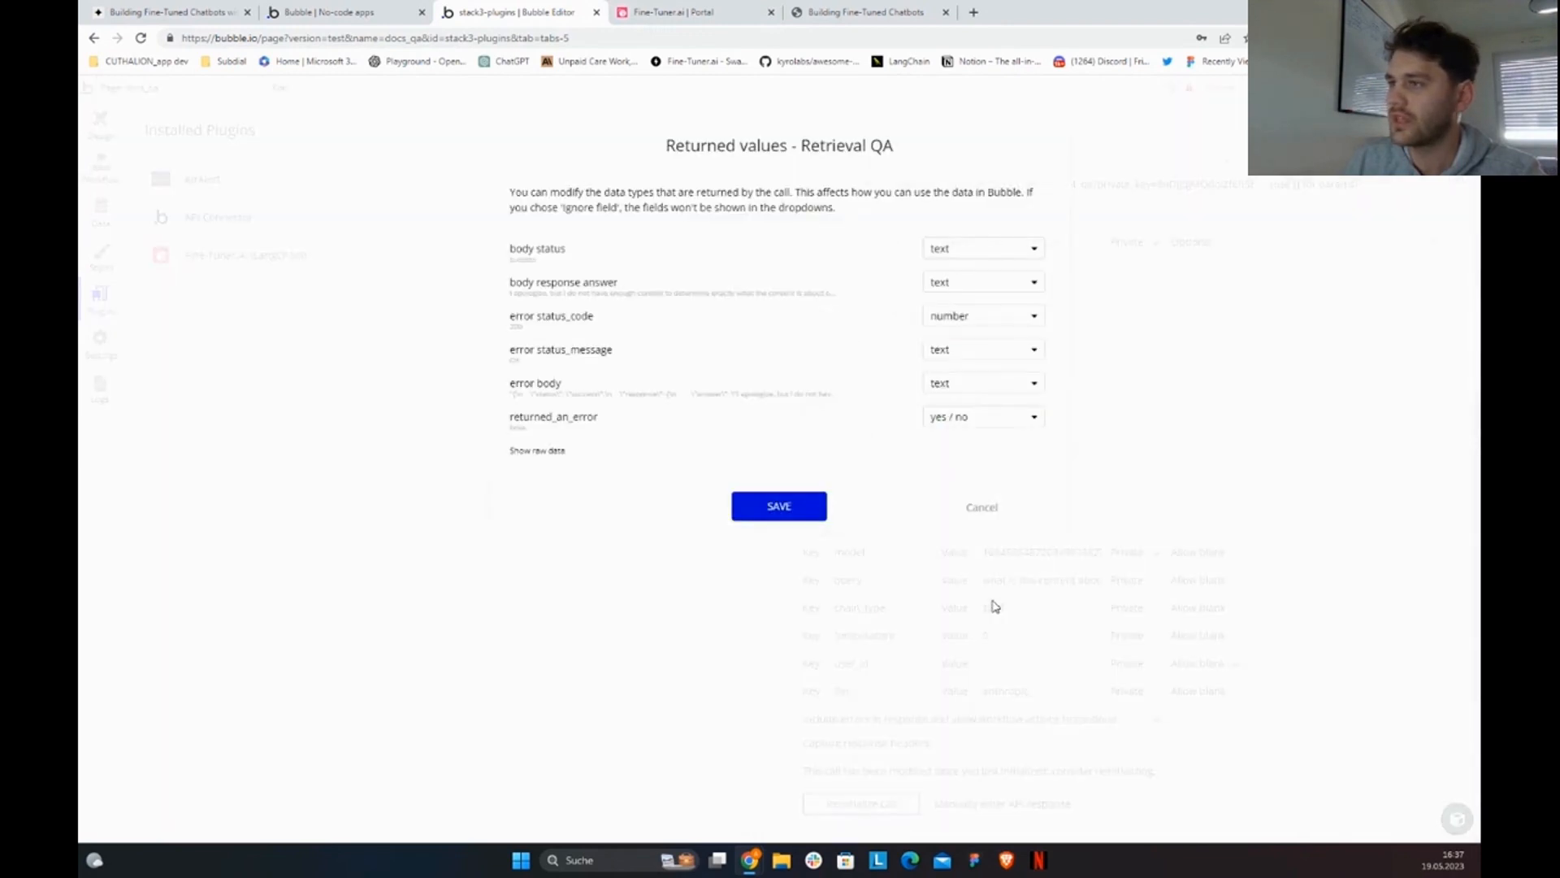
{"action": "left_click", "coordinate": [546, 452]}
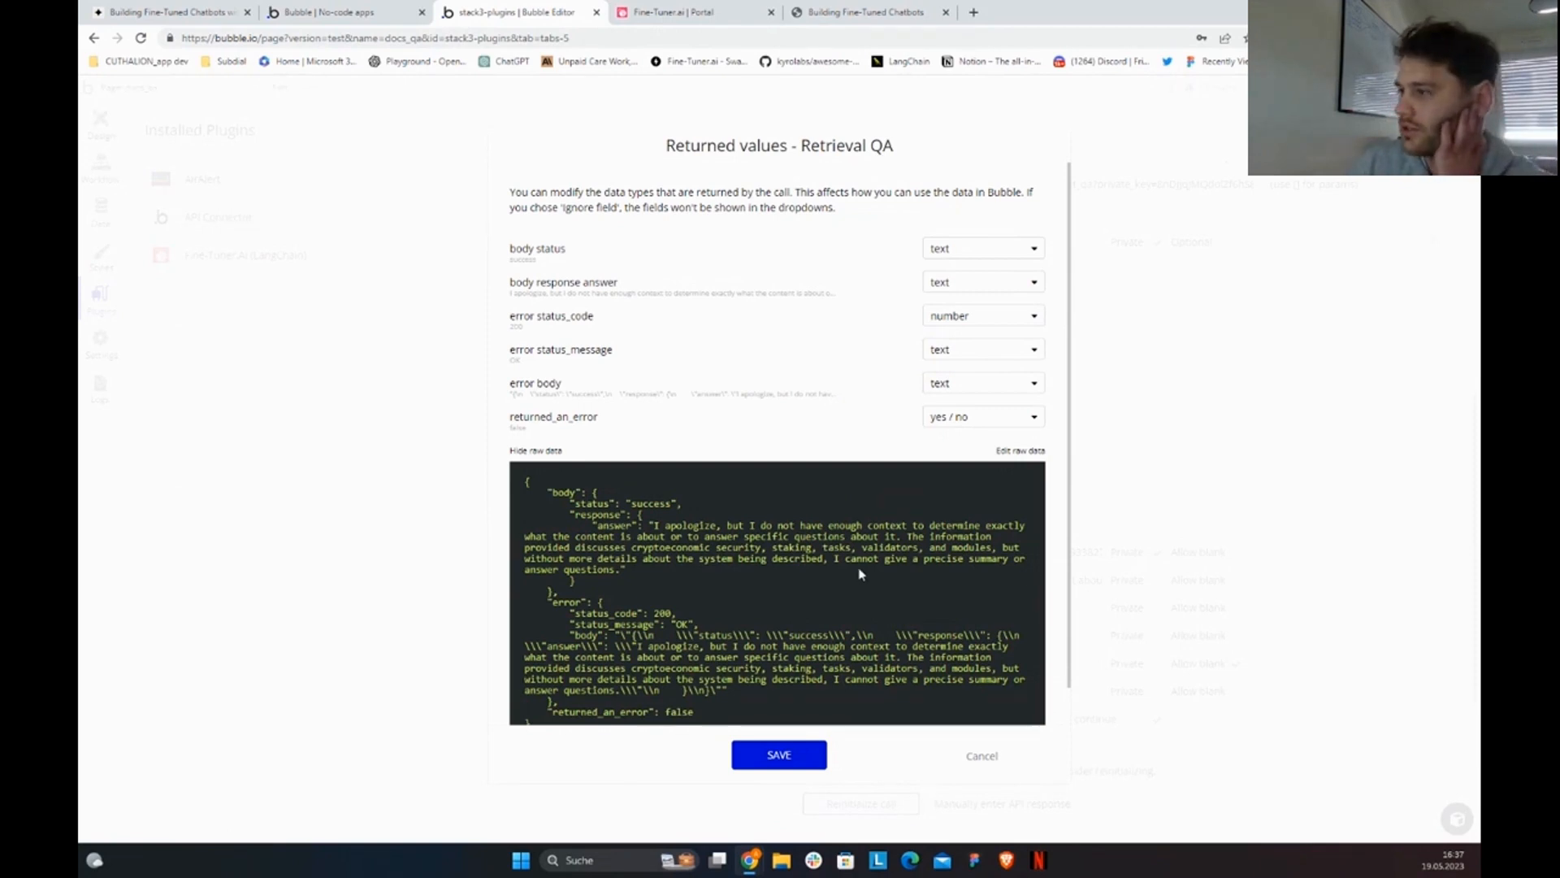
{"action": "left_click", "coordinate": [778, 755]}
Step: Set the chain_type value of the Retrieval QA call to refine and reinitialize the call
{"action": "double_click", "coordinate": [1027, 608]}
{"action": "type", "text": "refine"}
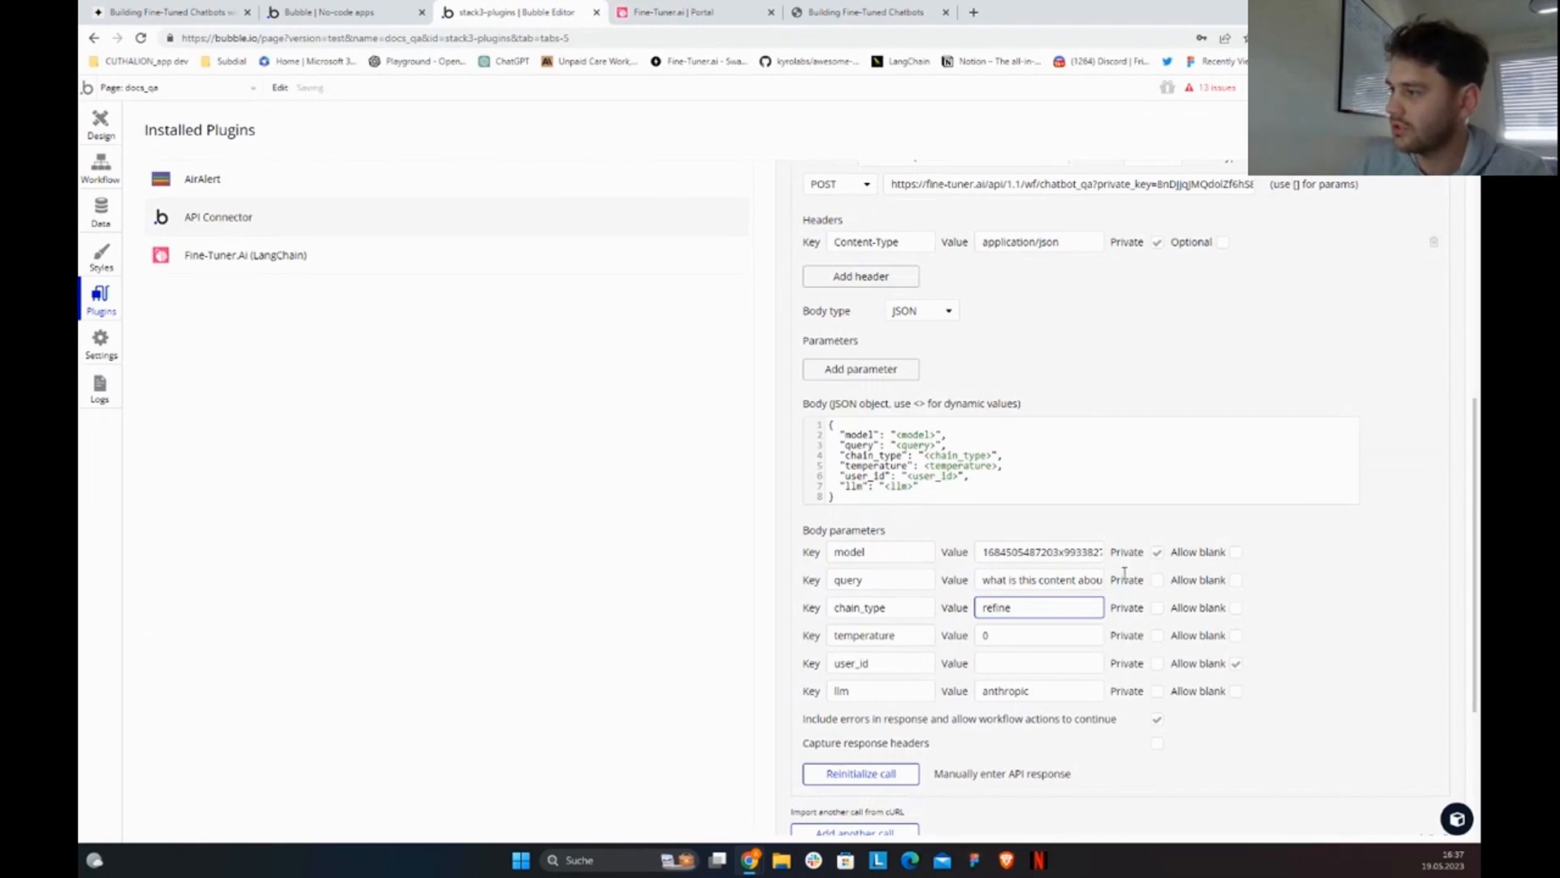
{"action": "left_click", "coordinate": [947, 723]}
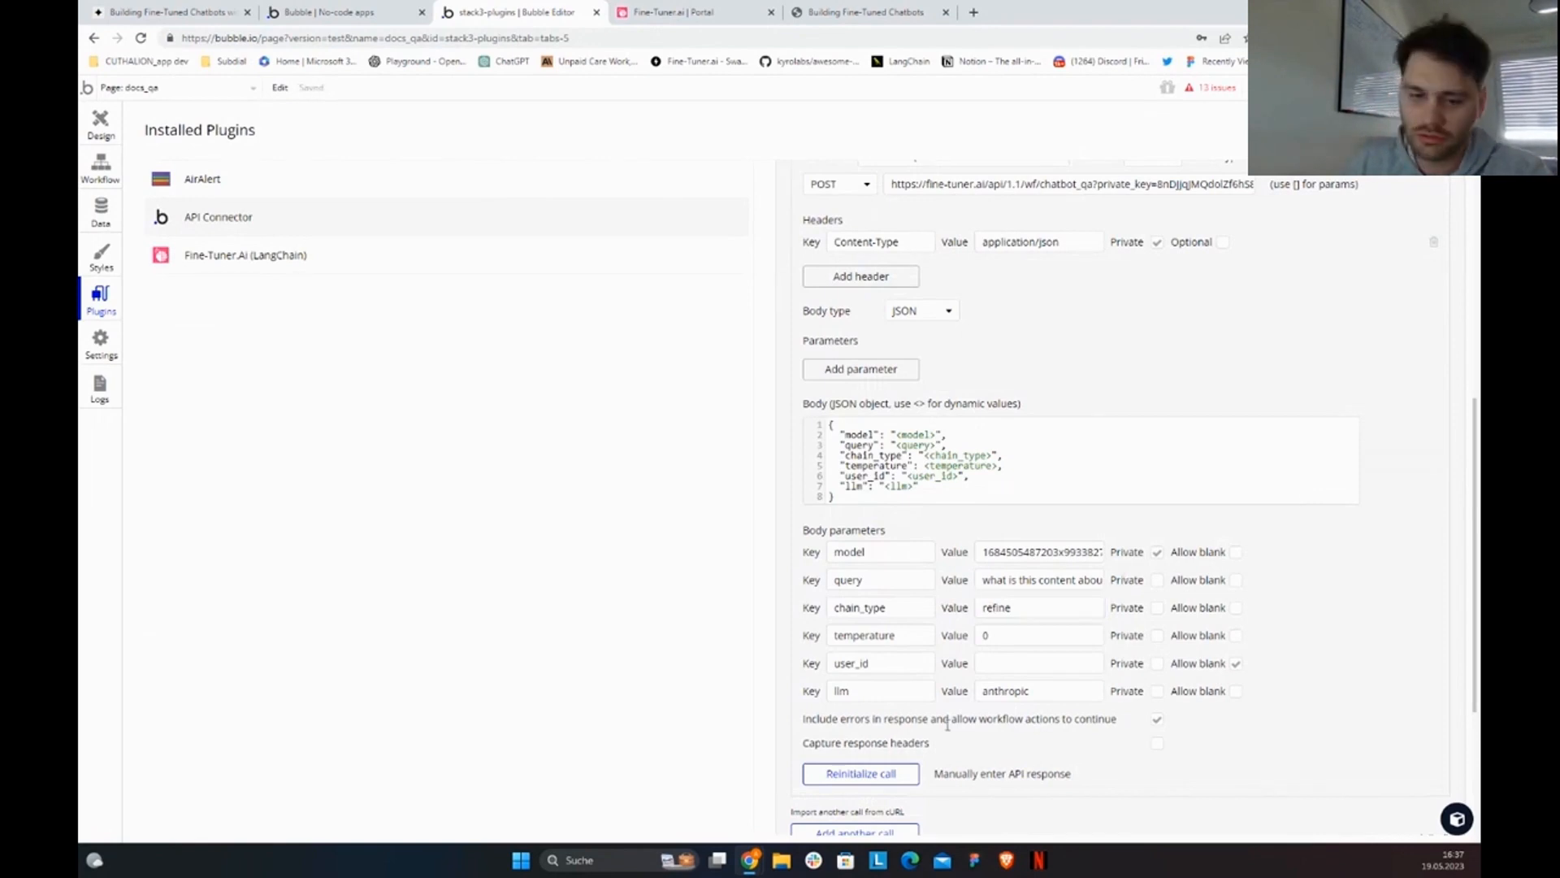
{"action": "left_click", "coordinate": [898, 773]}
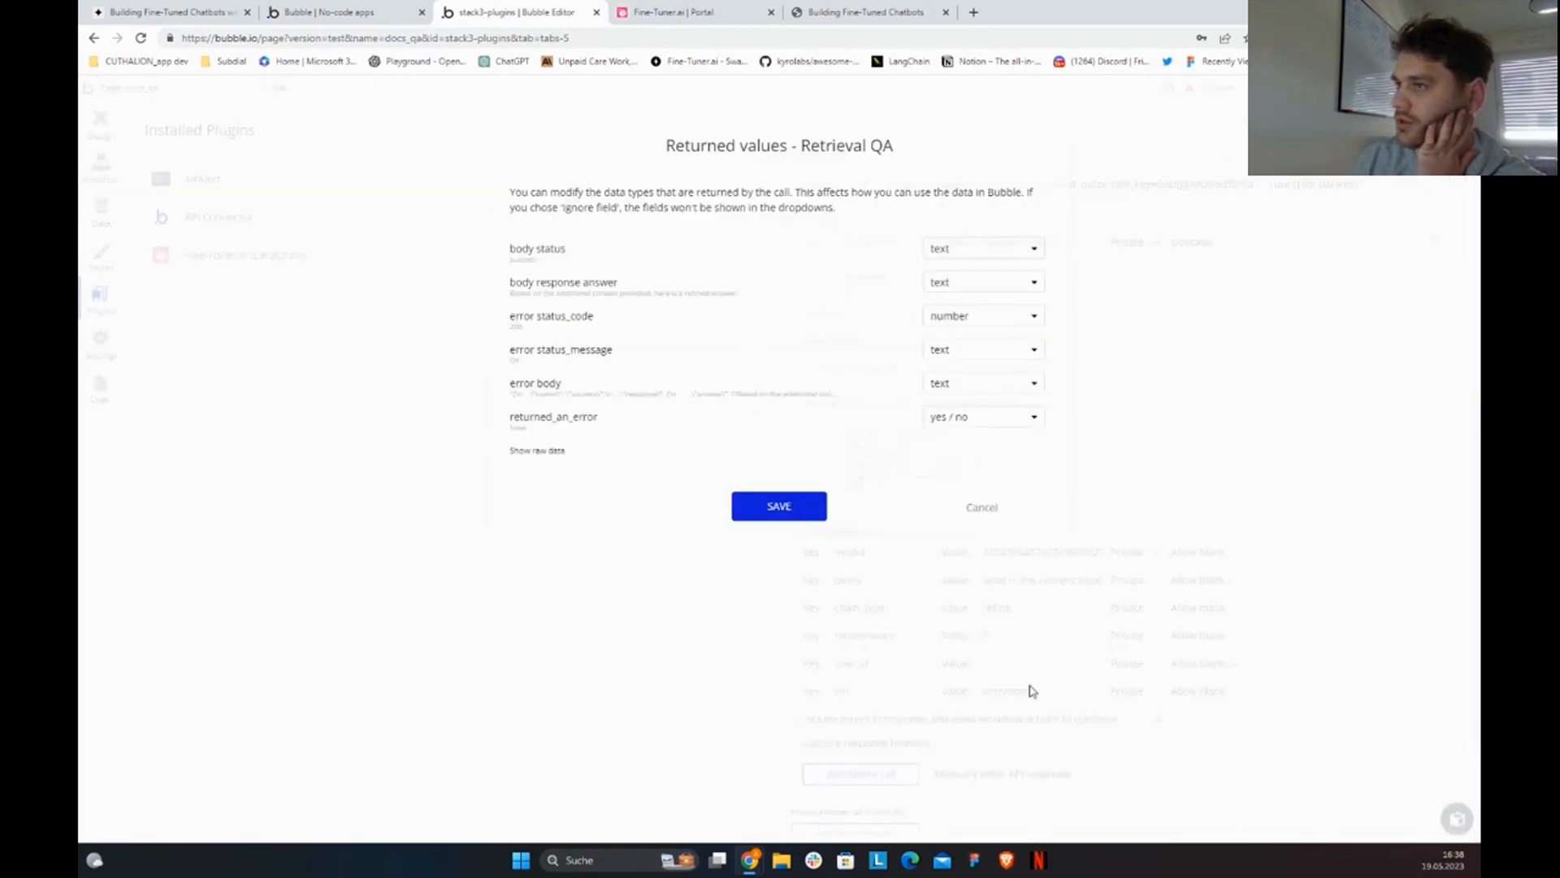
Step: Examine the answer in the raw response data of the Retrieval QA call and save the returned values
{"action": "left_click", "coordinate": [541, 454]}
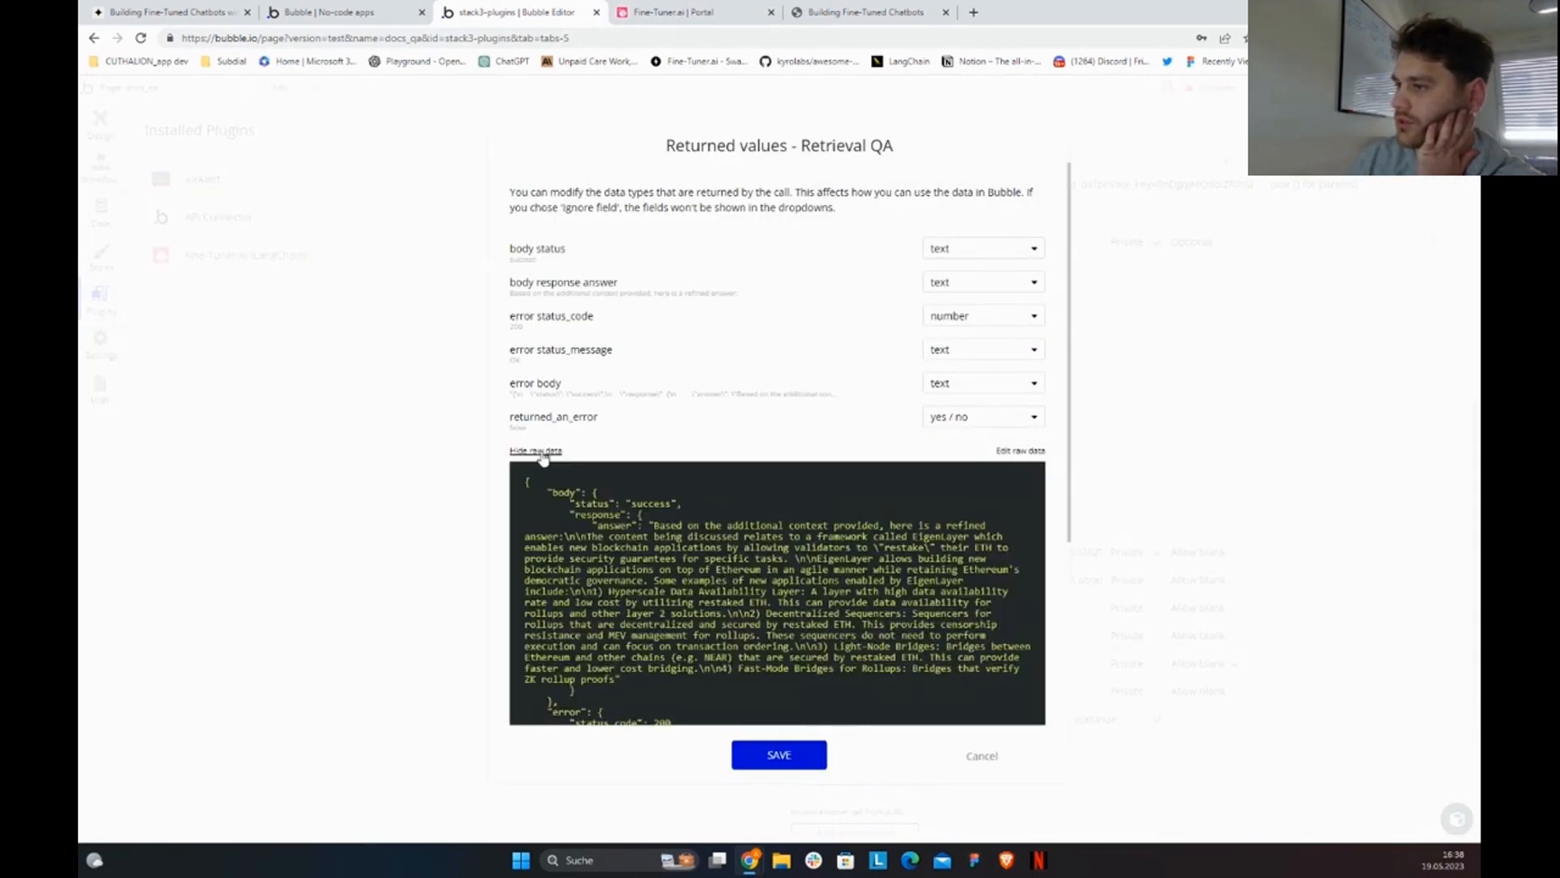
{"action": "scroll", "coordinate": [708, 611], "scroll_direction": "down", "scroll_amount": 1}
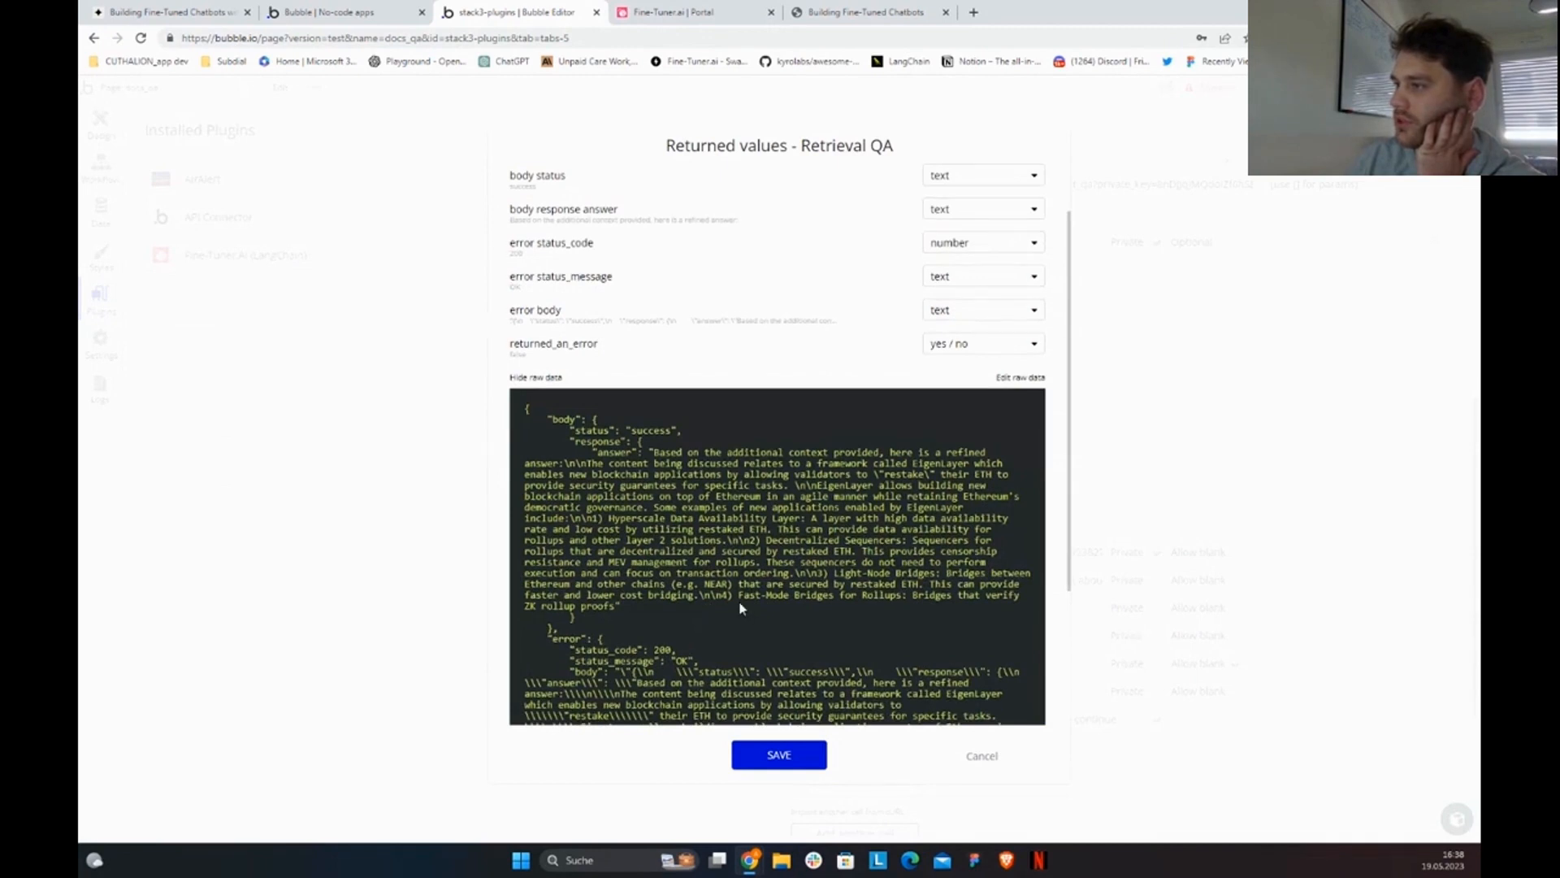
{"action": "left_click_drag", "start_coordinate": [615, 606], "coordinate": [654, 452]}
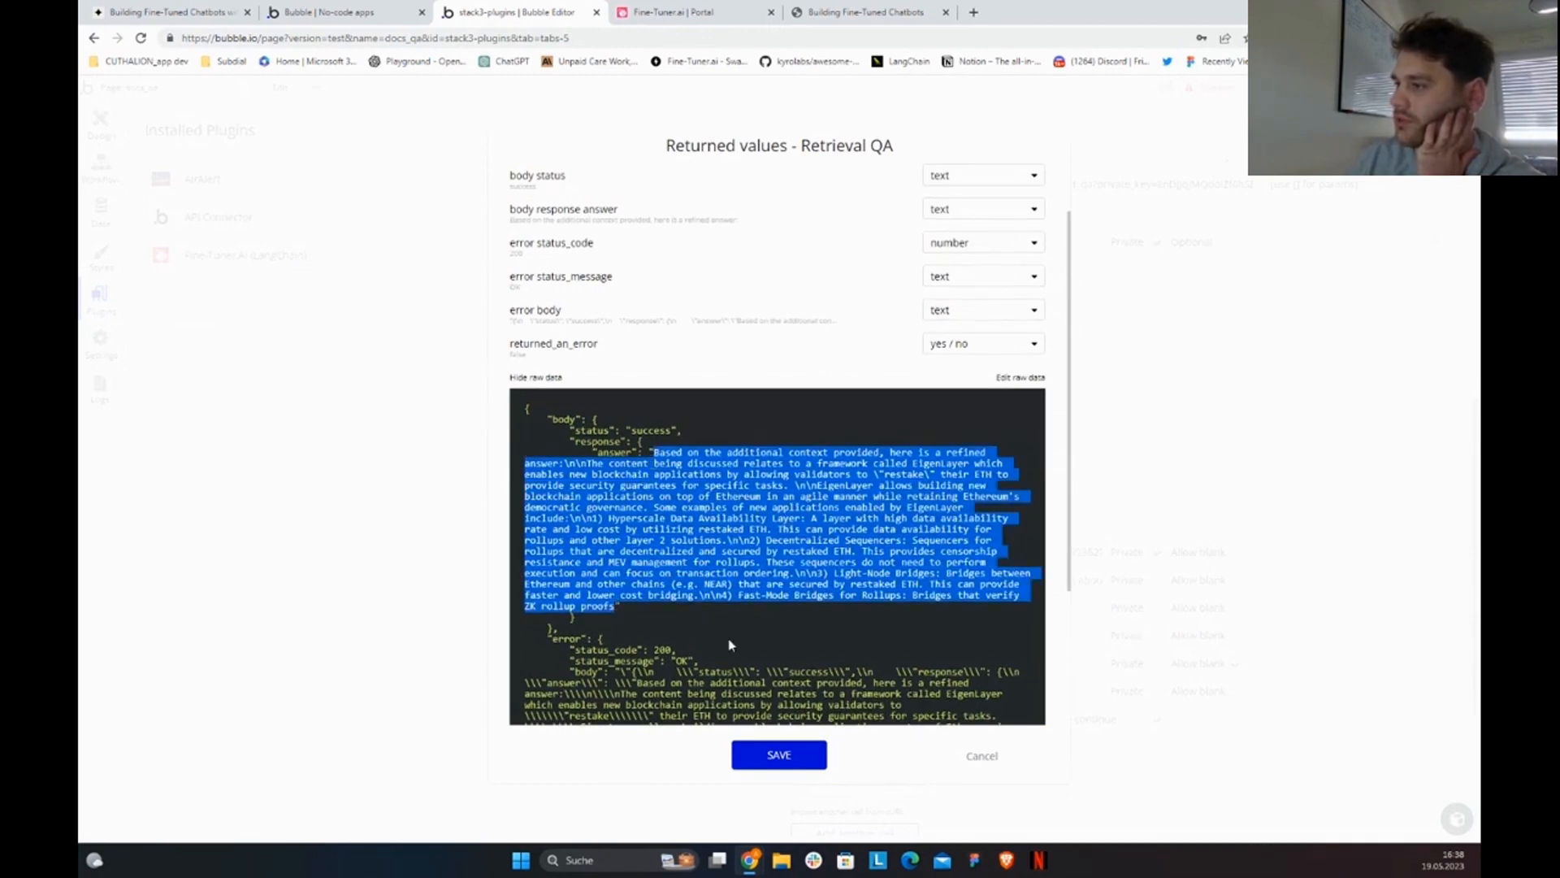
{"action": "left_click", "coordinate": [663, 594]}
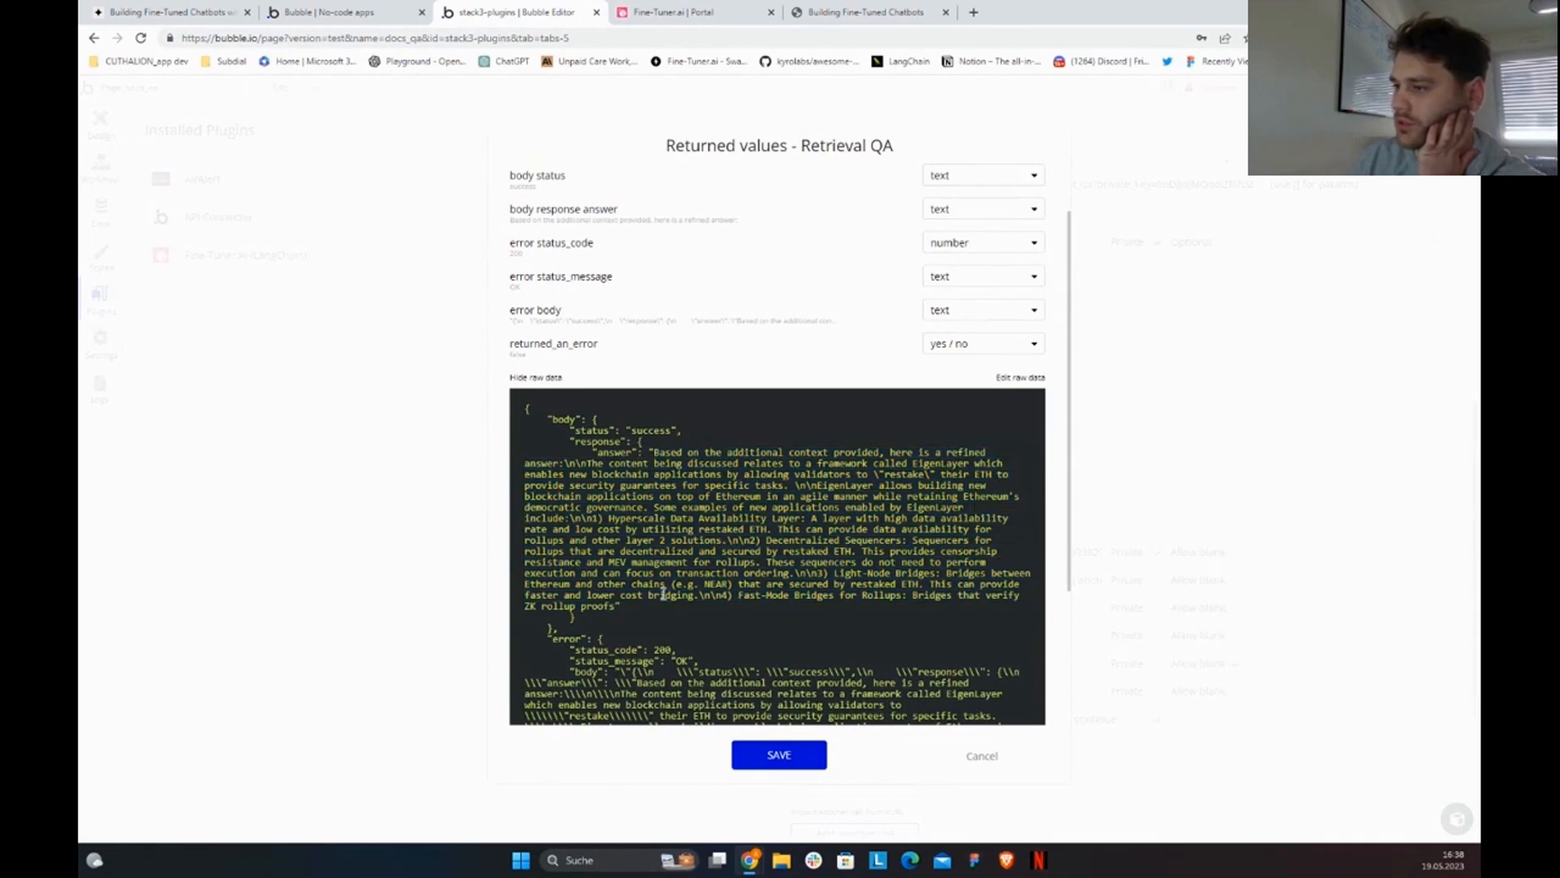
{"action": "left_click", "coordinate": [750, 757]}
Step: Set the chain_type value of the Retrieval QA call to stuff, reinitialize the call and save its returned values
{"action": "double_click", "coordinate": [1025, 615]}
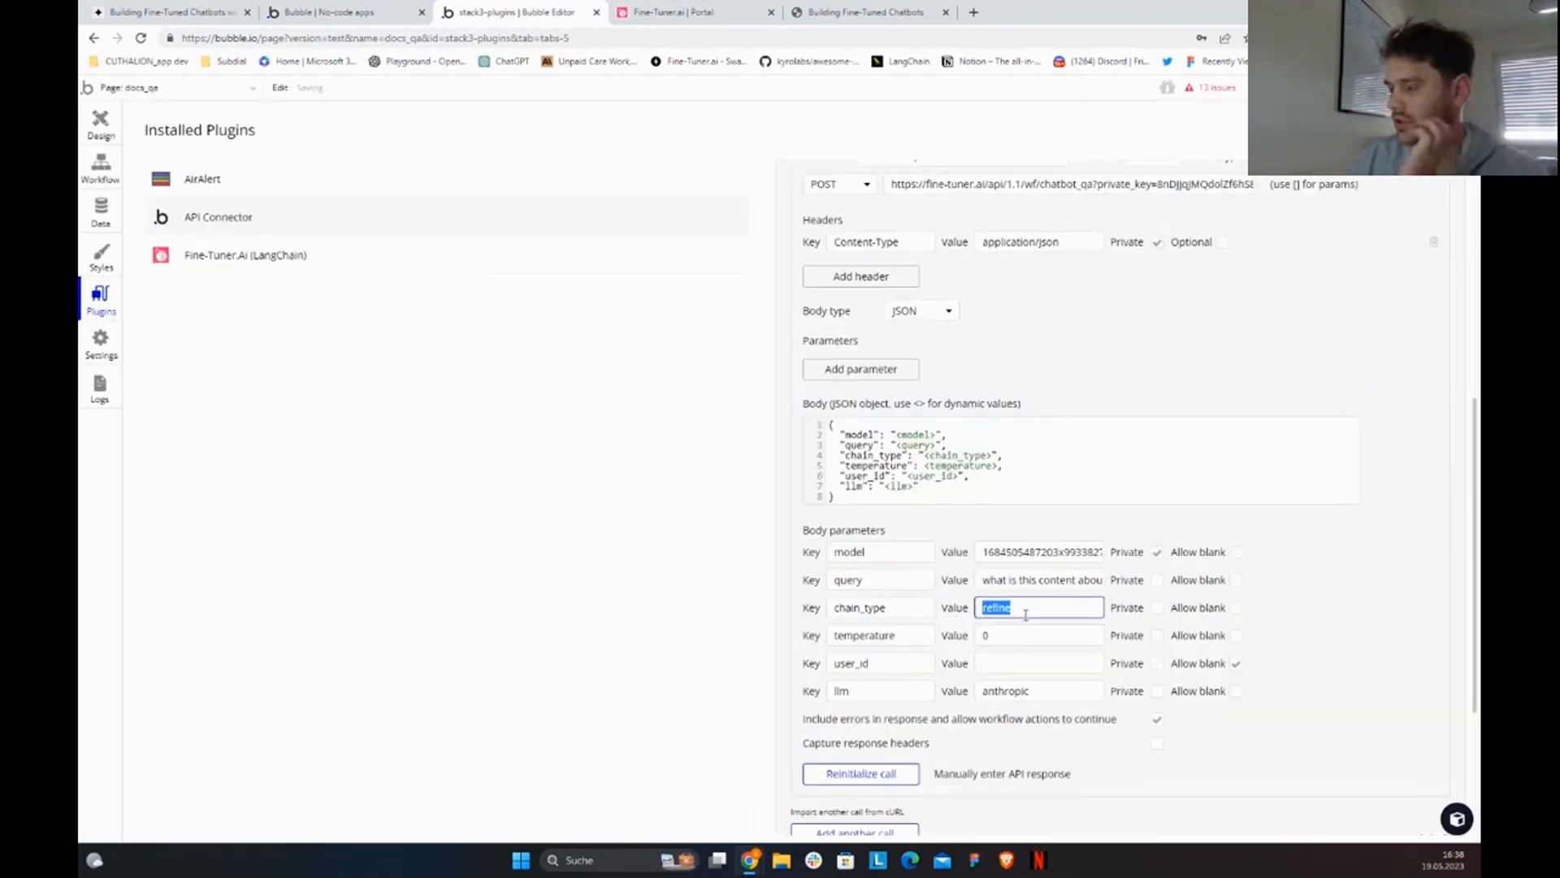
{"action": "type", "text": "stuuf"}
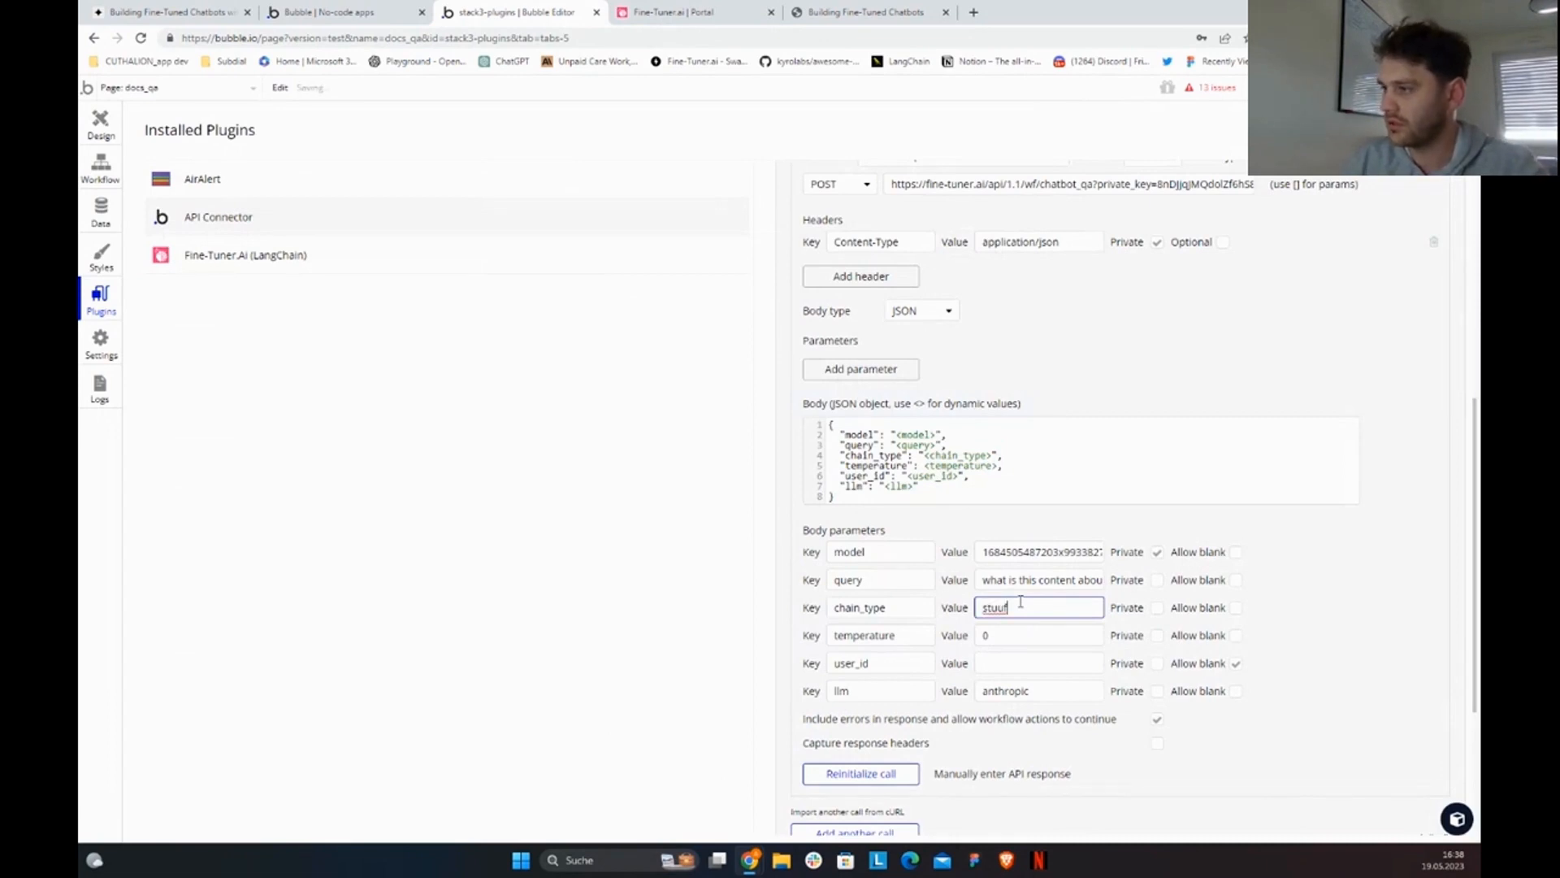
{"action": "key", "text": "BackSpace"}
{"action": "key", "text": "BackSpace"}
{"action": "key", "text": "BackSpace"}
{"action": "key", "text": "alt+Tab"}
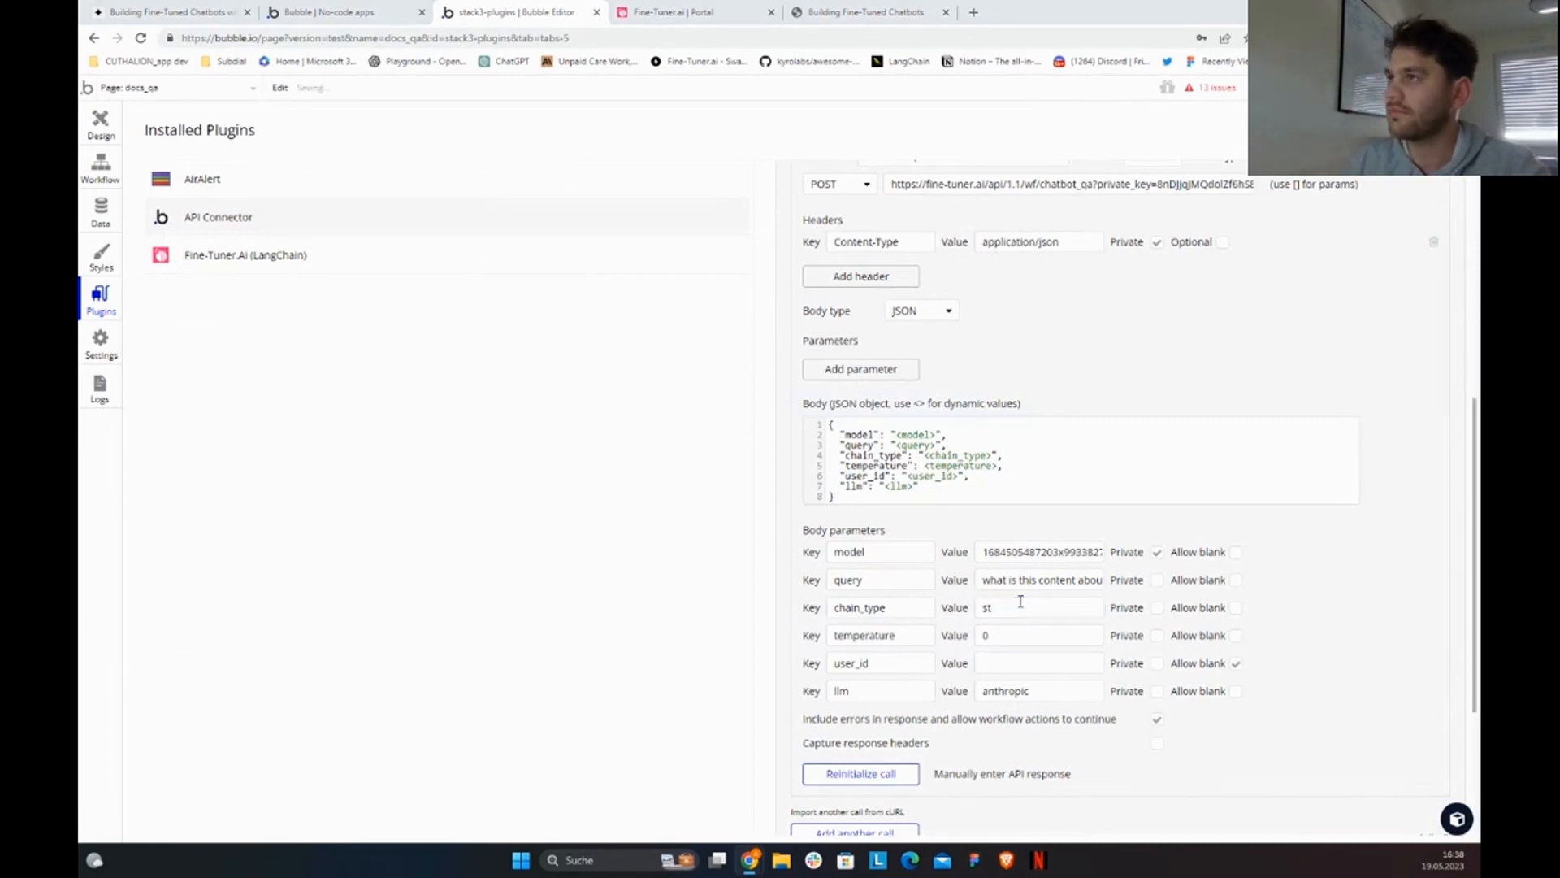
{"action": "left_click", "coordinate": [701, 8]}
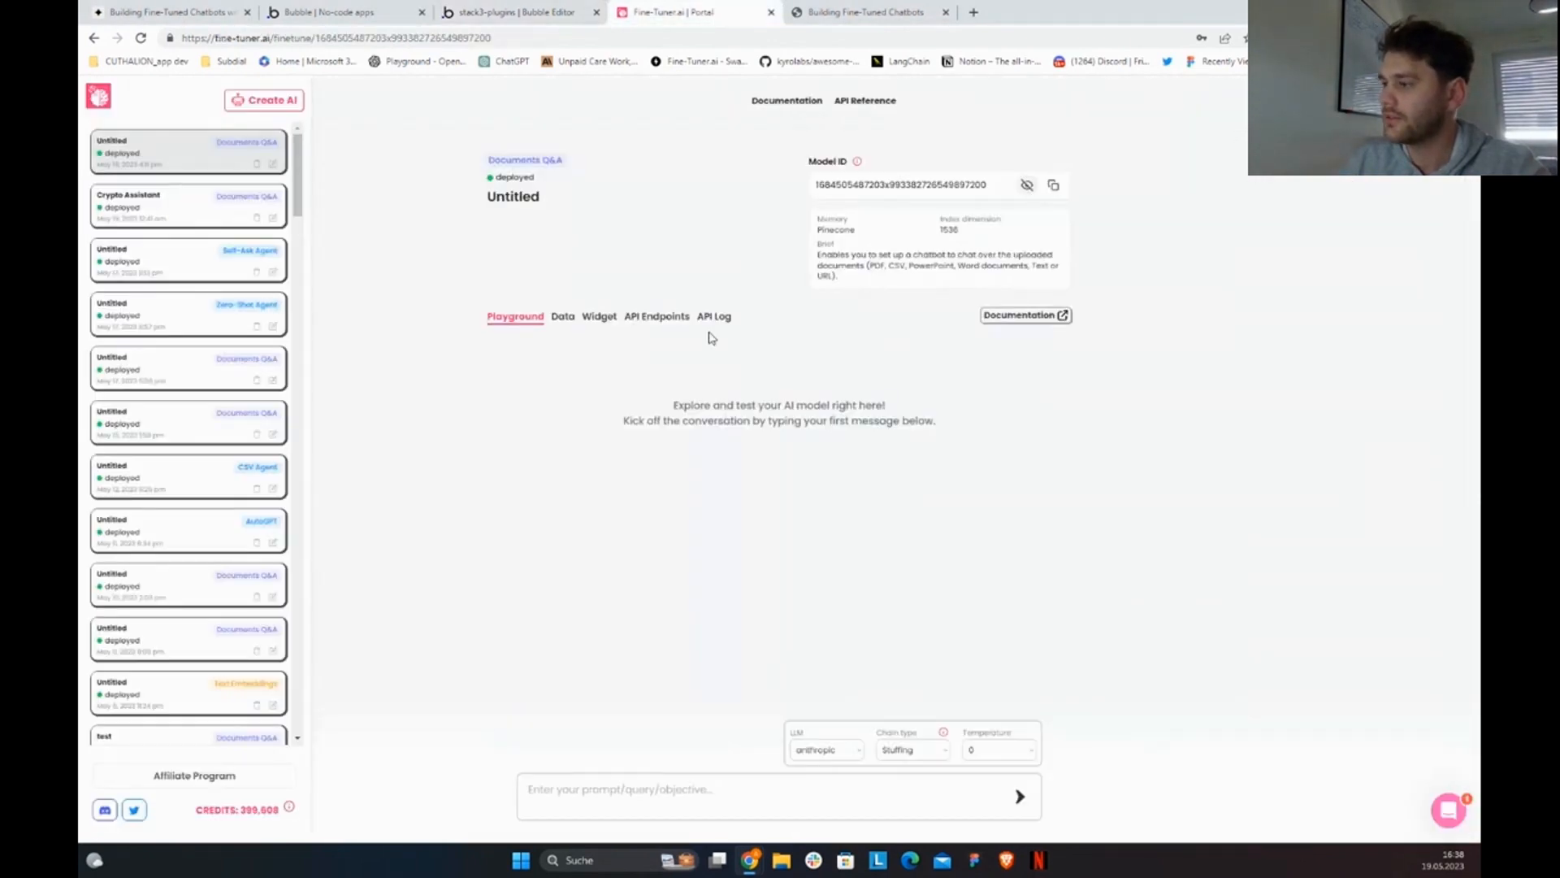
{"action": "key", "text": "ctrl+shift+Tab"}
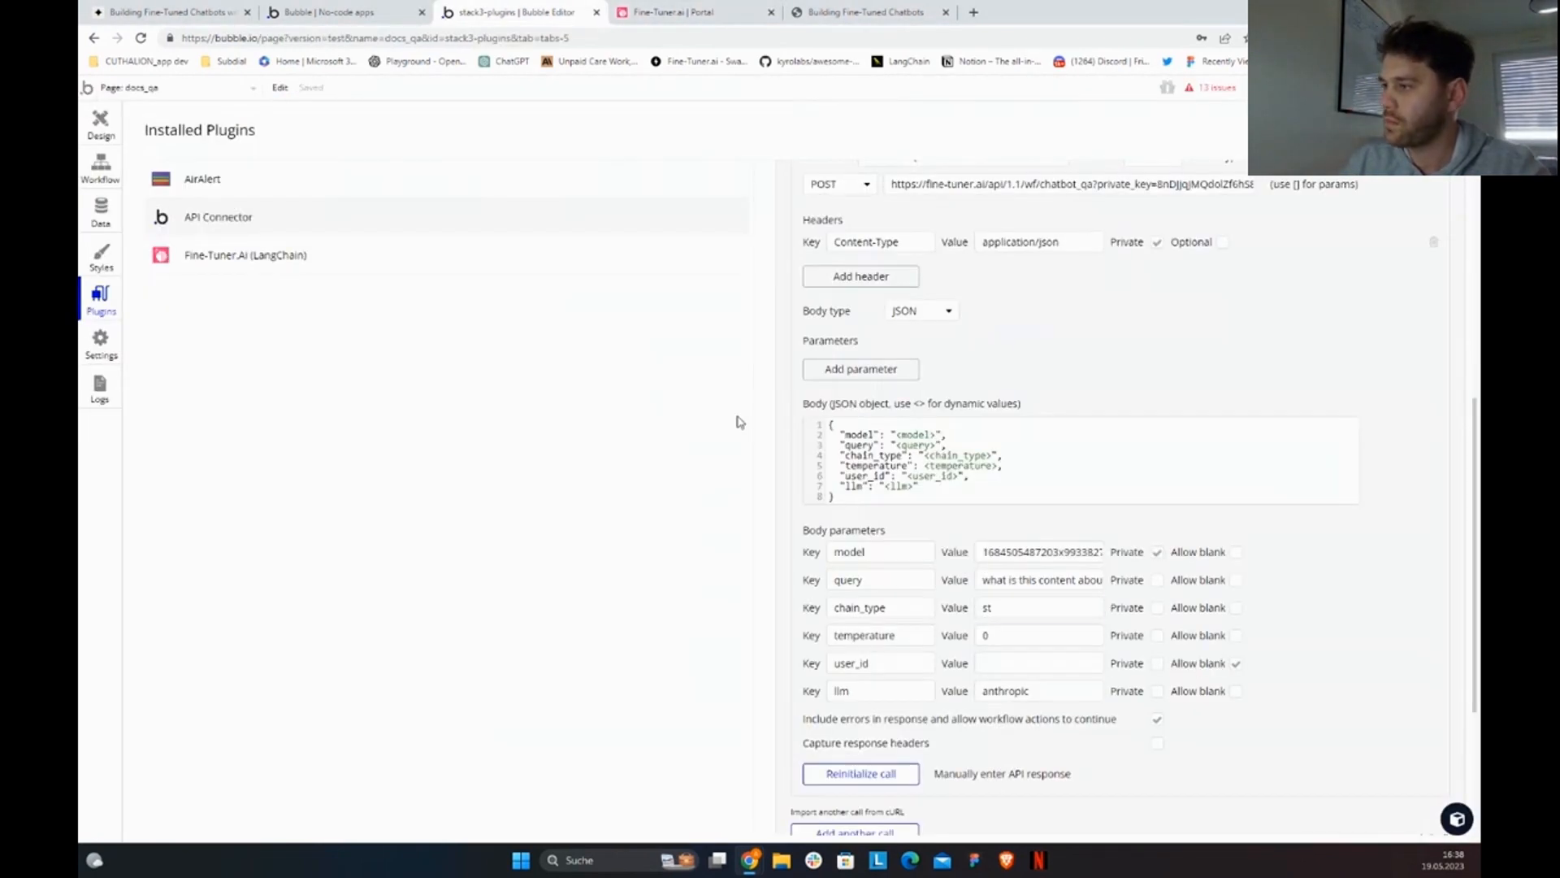
{"action": "double_click", "coordinate": [1015, 608]}
{"action": "type", "text": "stuff"}
{"action": "left_click", "coordinate": [902, 778]}
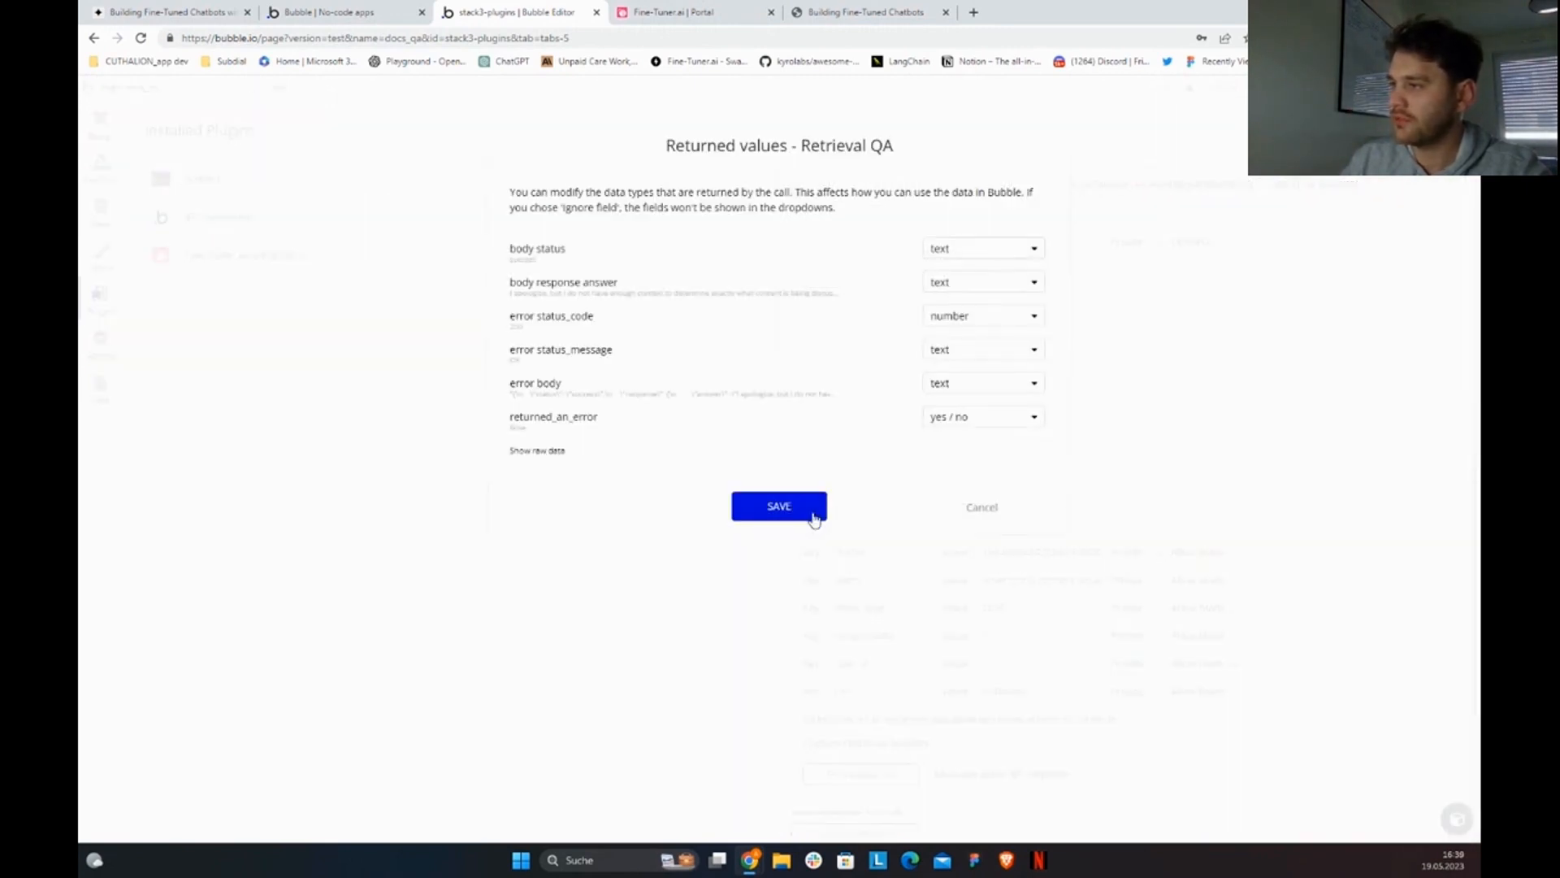
{"action": "left_click", "coordinate": [814, 520]}
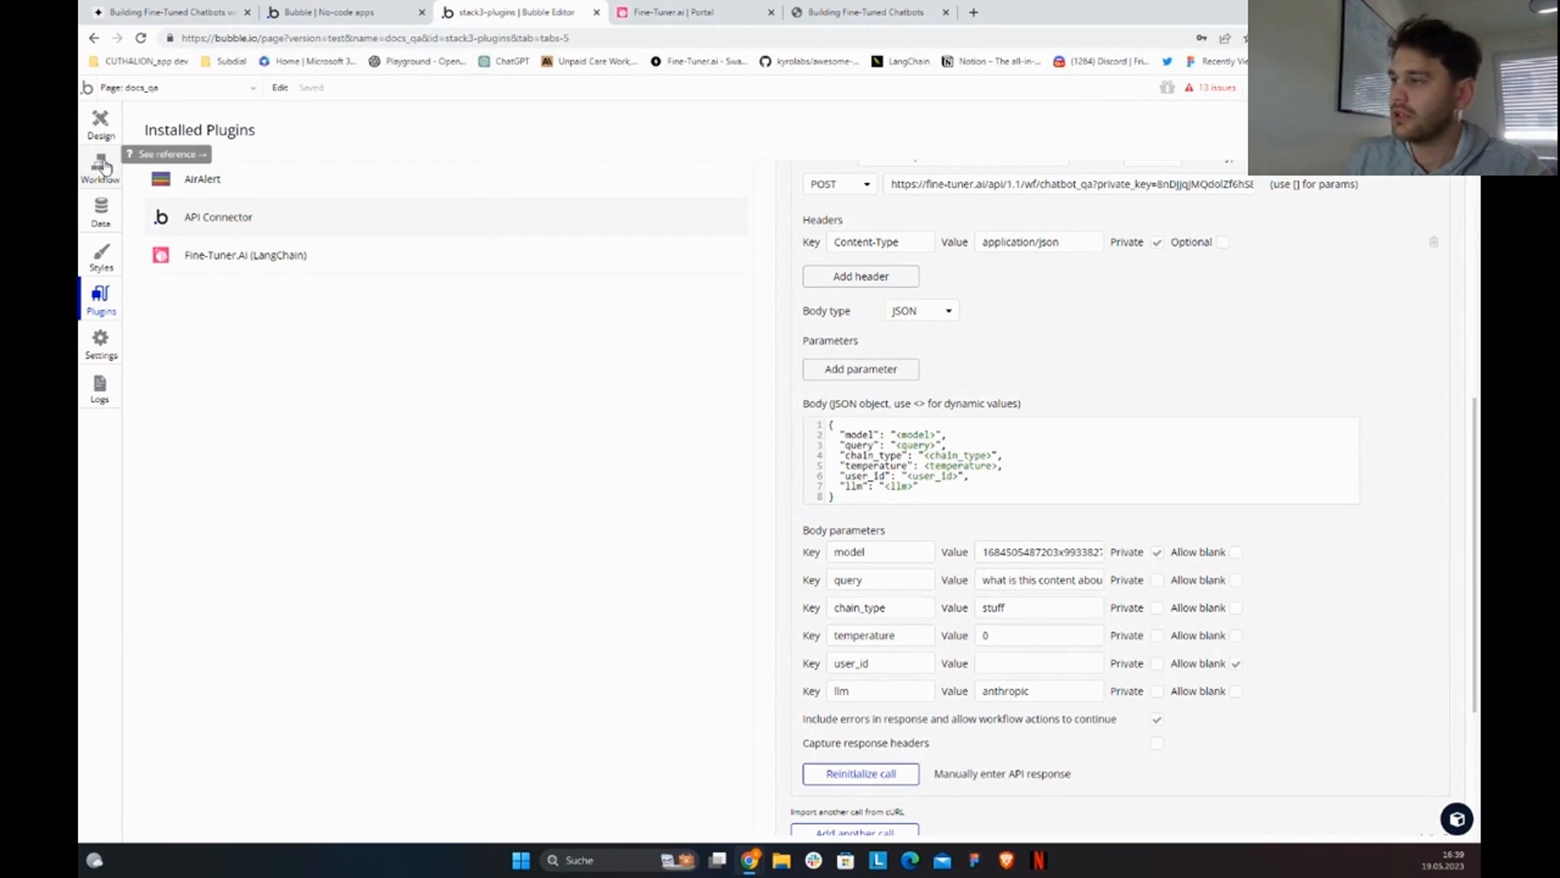
Step: Collapse the Retrieval QA call in the API Connector and reorder the browser tabs so the editor precedes the app preview
{"action": "scroll", "coordinate": [1140, 601], "scroll_direction": "up", "scroll_amount": 3}
{"action": "left_click", "coordinate": [1429, 394]}
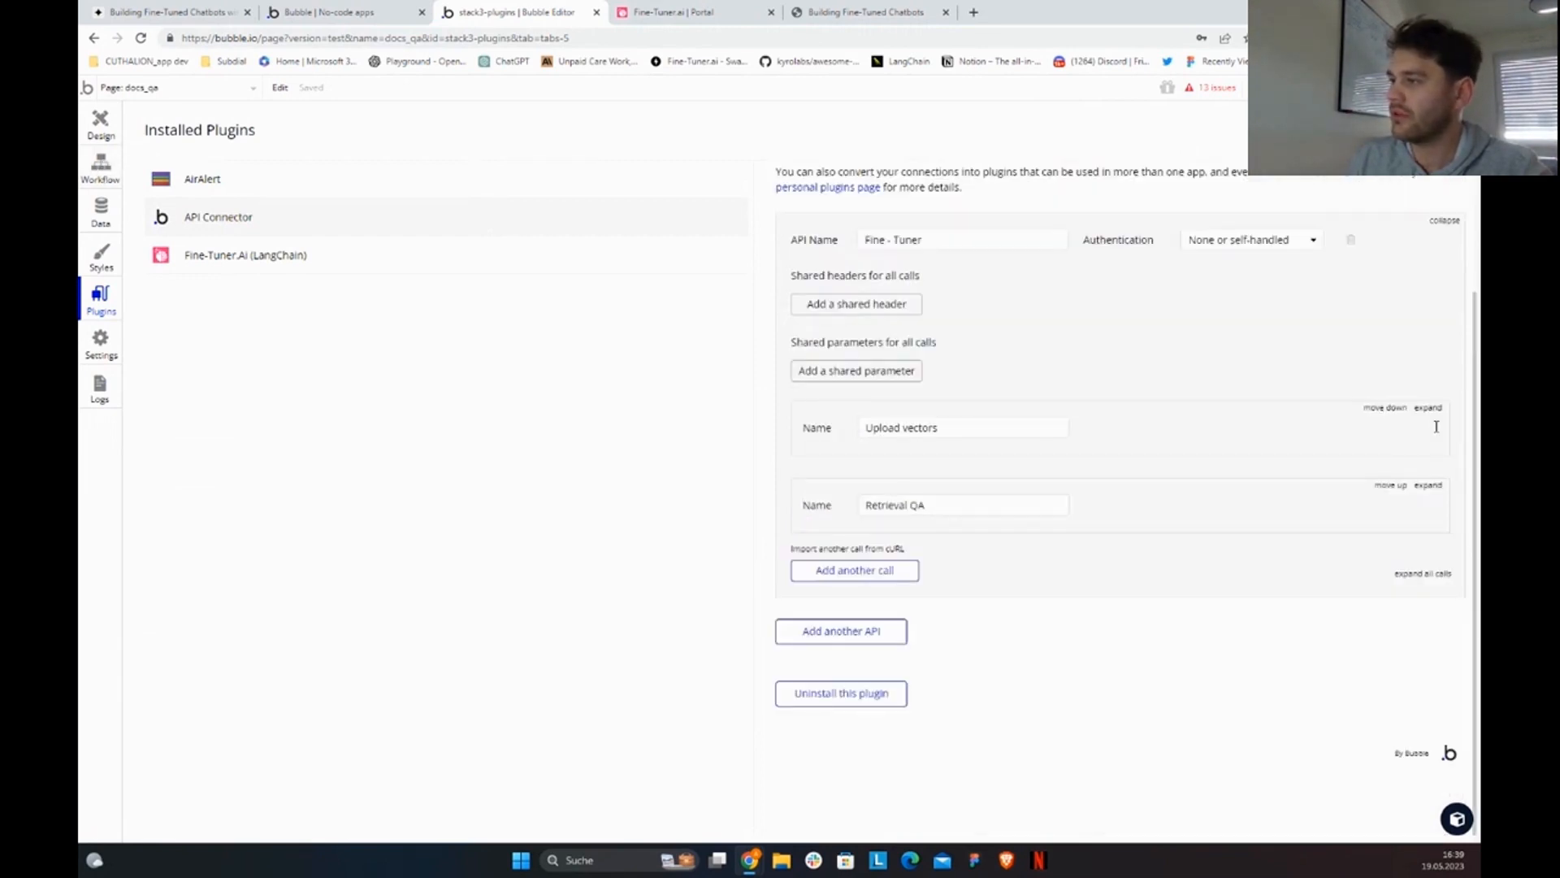
{"action": "scroll", "coordinate": [1332, 488], "scroll_direction": "up", "scroll_amount": 1}
{"action": "left_click", "coordinate": [673, 12]}
{"action": "left_click", "coordinate": [513, 12]}
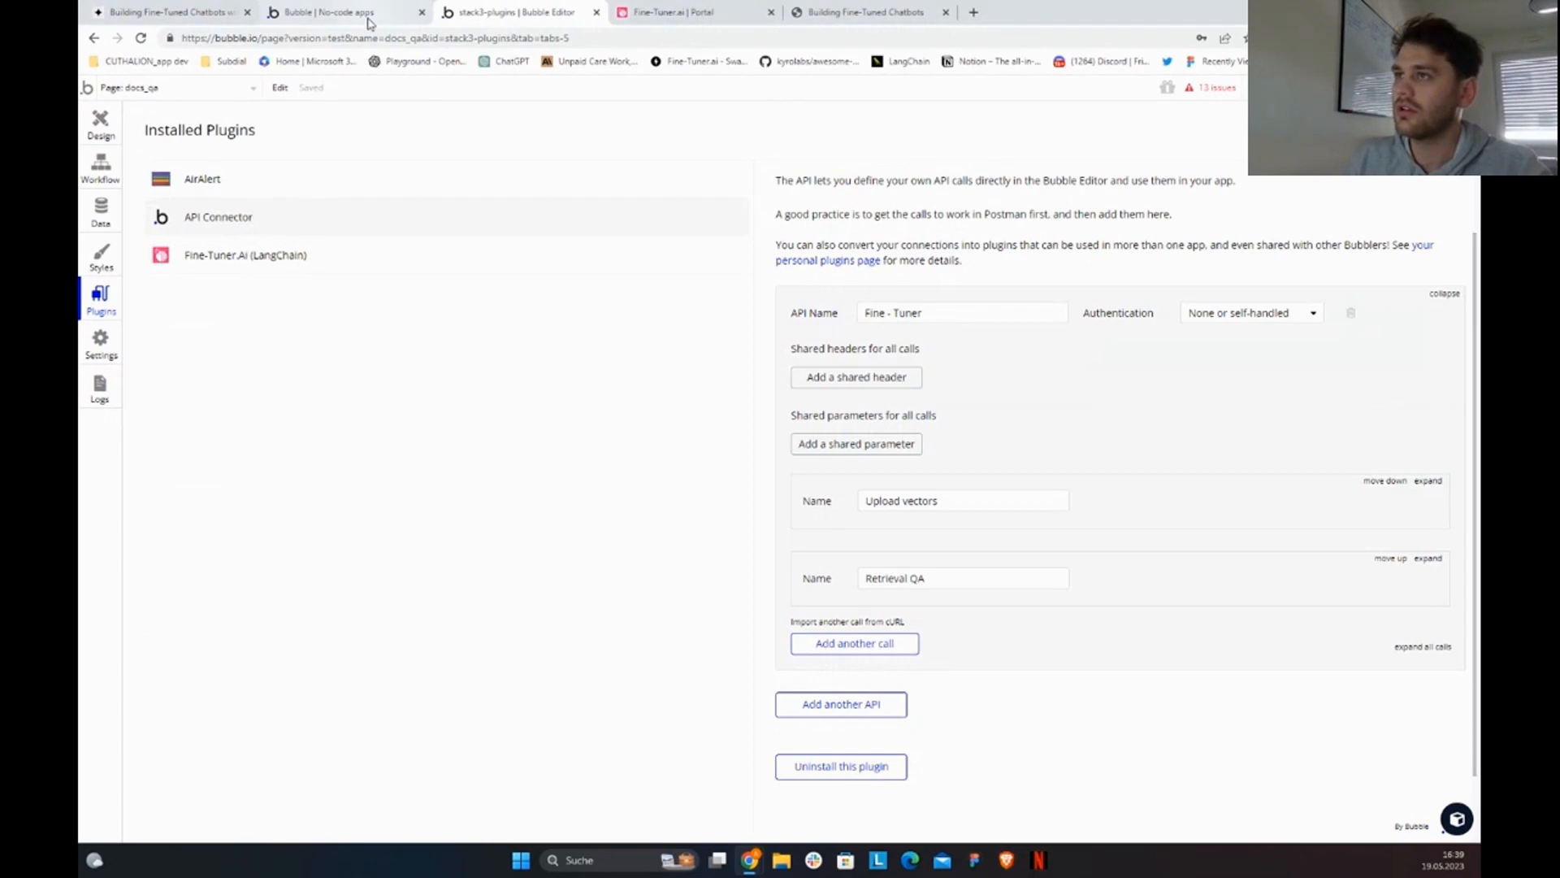
{"action": "left_click_drag", "start_coordinate": [364, 14], "coordinate": [510, 16]}
{"action": "left_click", "coordinate": [355, 10]}
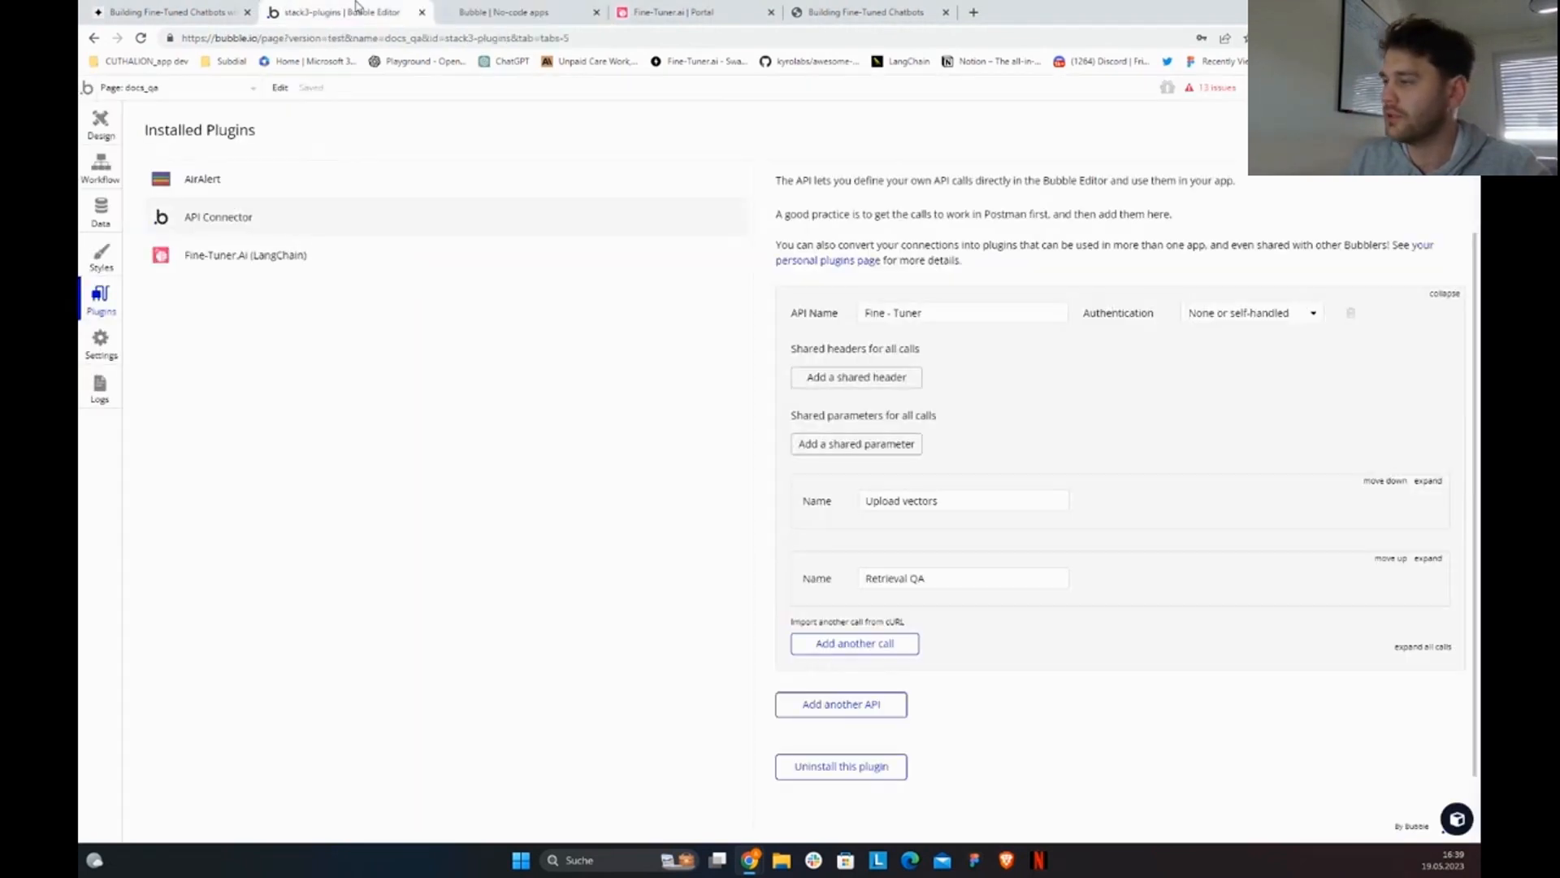
Step: View the Button SEND workflow in the editor, and look through the File, URL and Text upload modes in the app preview
{"action": "left_click", "coordinate": [101, 168]}
{"action": "left_click", "coordinate": [453, 175]}
{"action": "left_click", "coordinate": [569, 11]}
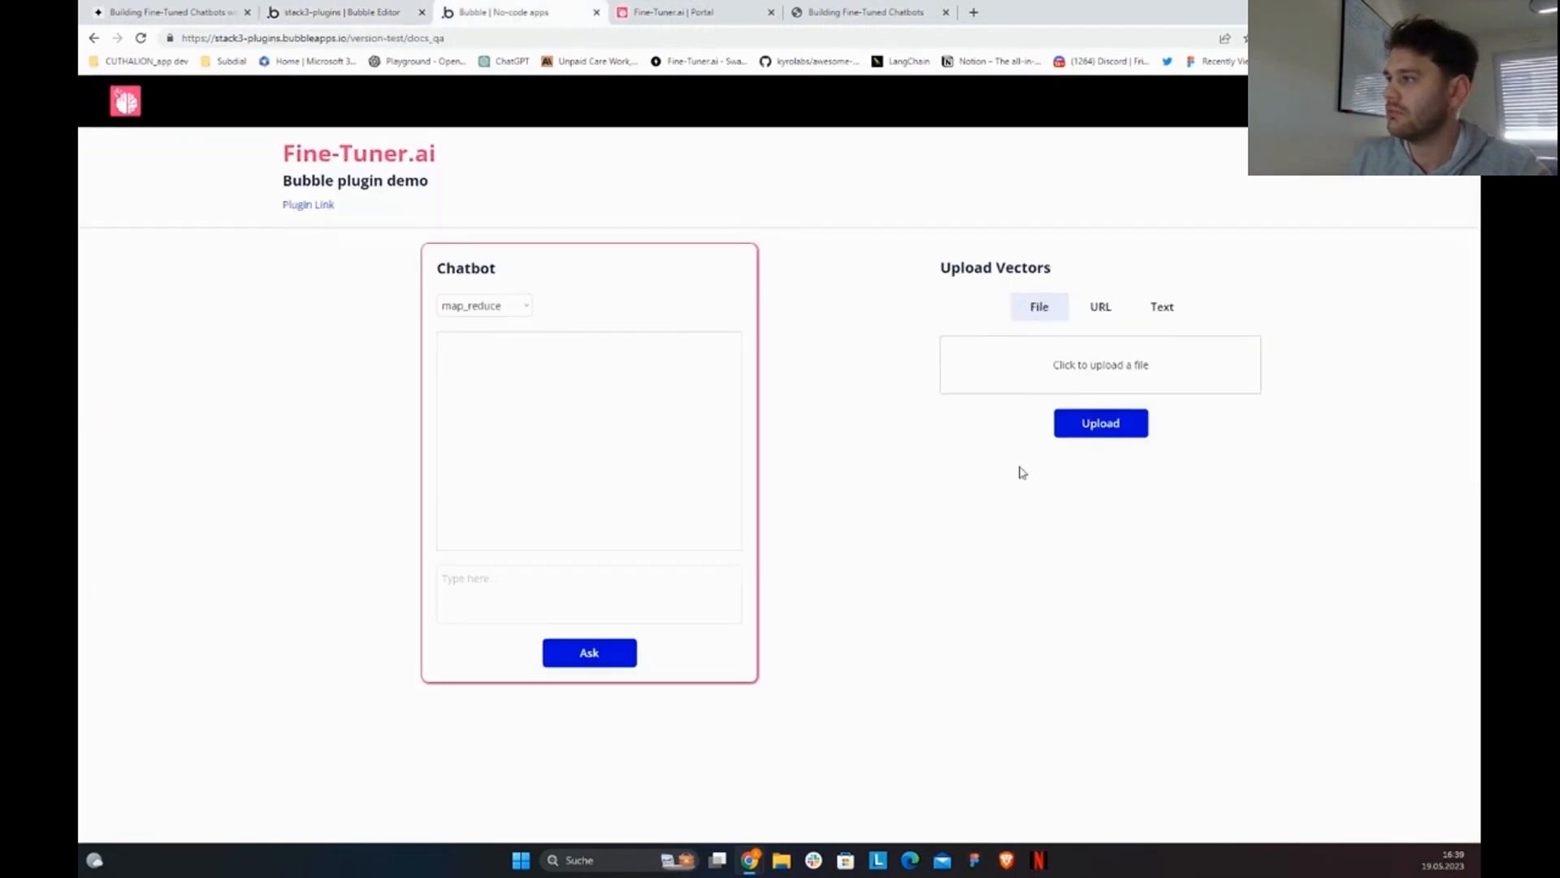
{"action": "left_click", "coordinate": [1115, 314]}
{"action": "left_click", "coordinate": [1041, 309]}
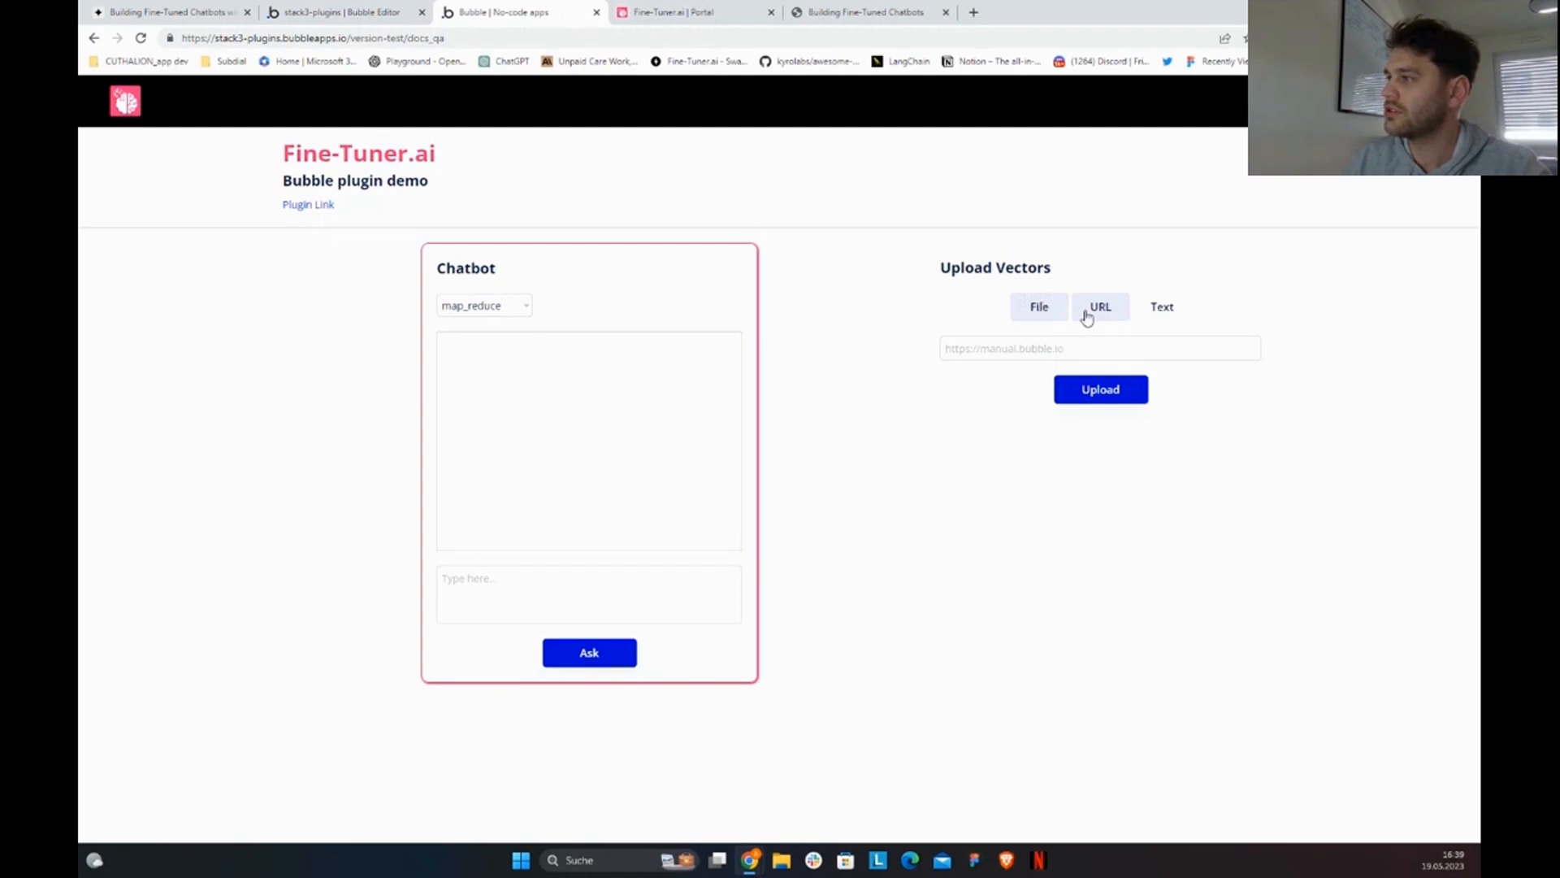
{"action": "left_click", "coordinate": [1160, 312]}
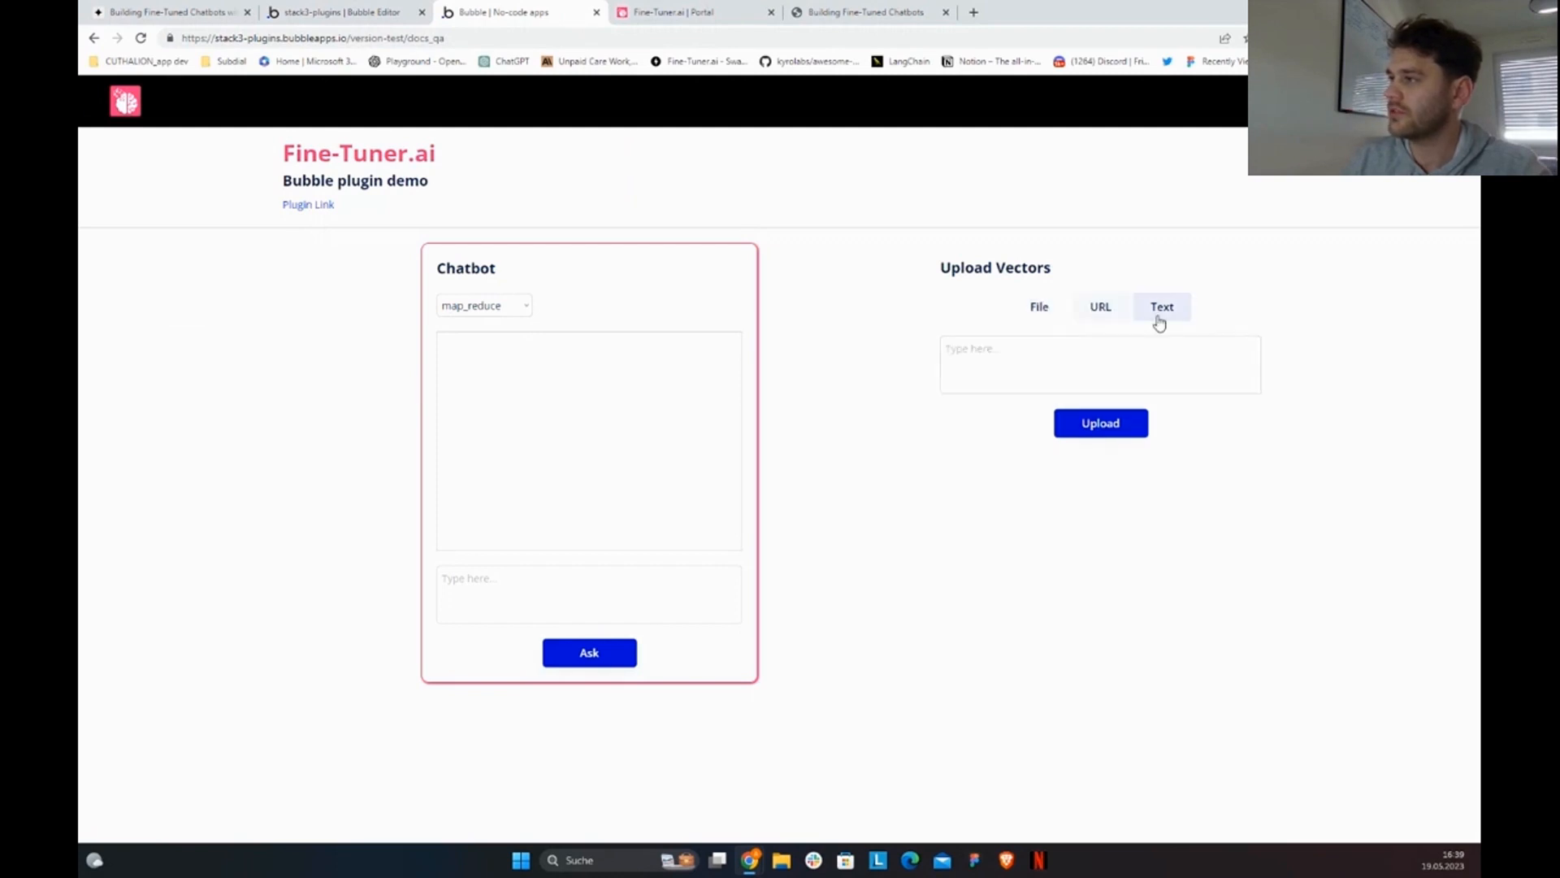
{"action": "left_click", "coordinate": [1107, 312]}
{"action": "left_click", "coordinate": [1044, 313]}
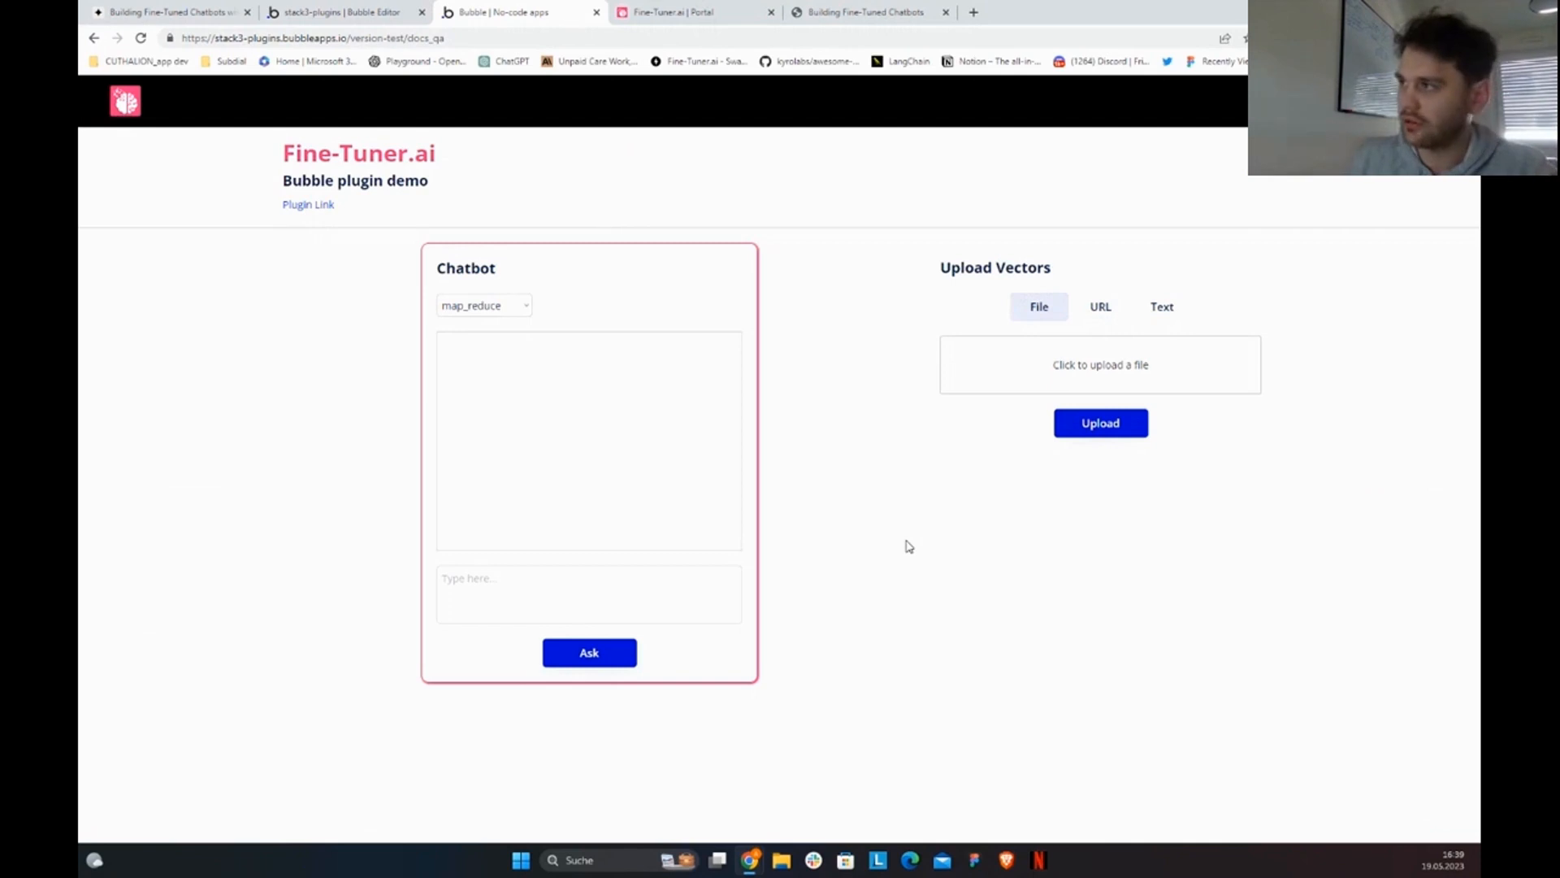
Step: Open the workflows of the Upload button on the docs_qa page and show the event for Group mode - Query's number 1
{"action": "left_click", "coordinate": [366, 6]}
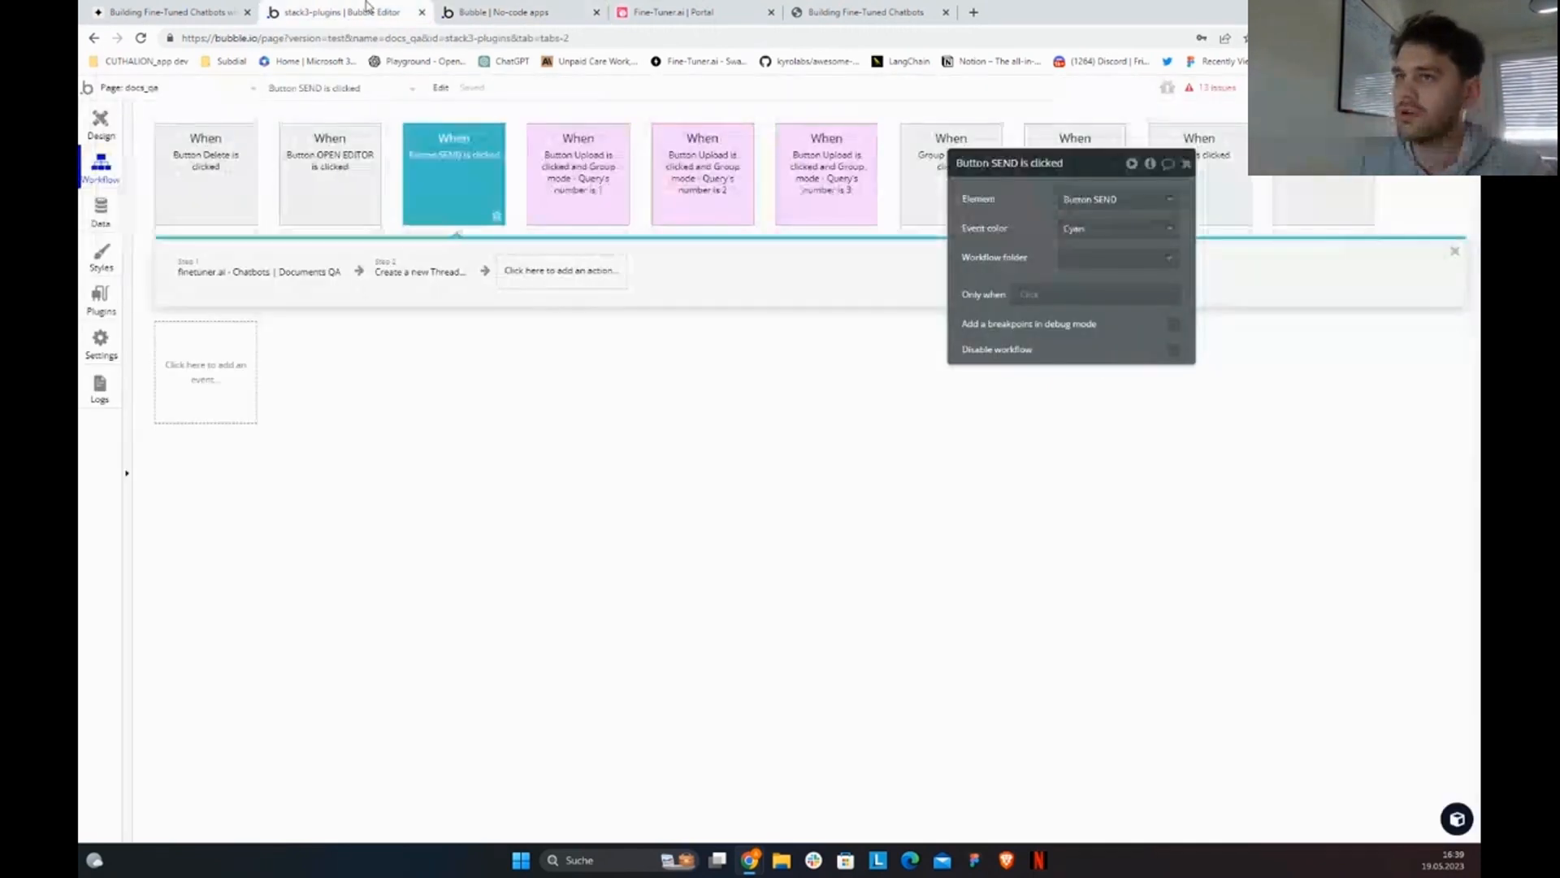
{"action": "left_click", "coordinate": [102, 126]}
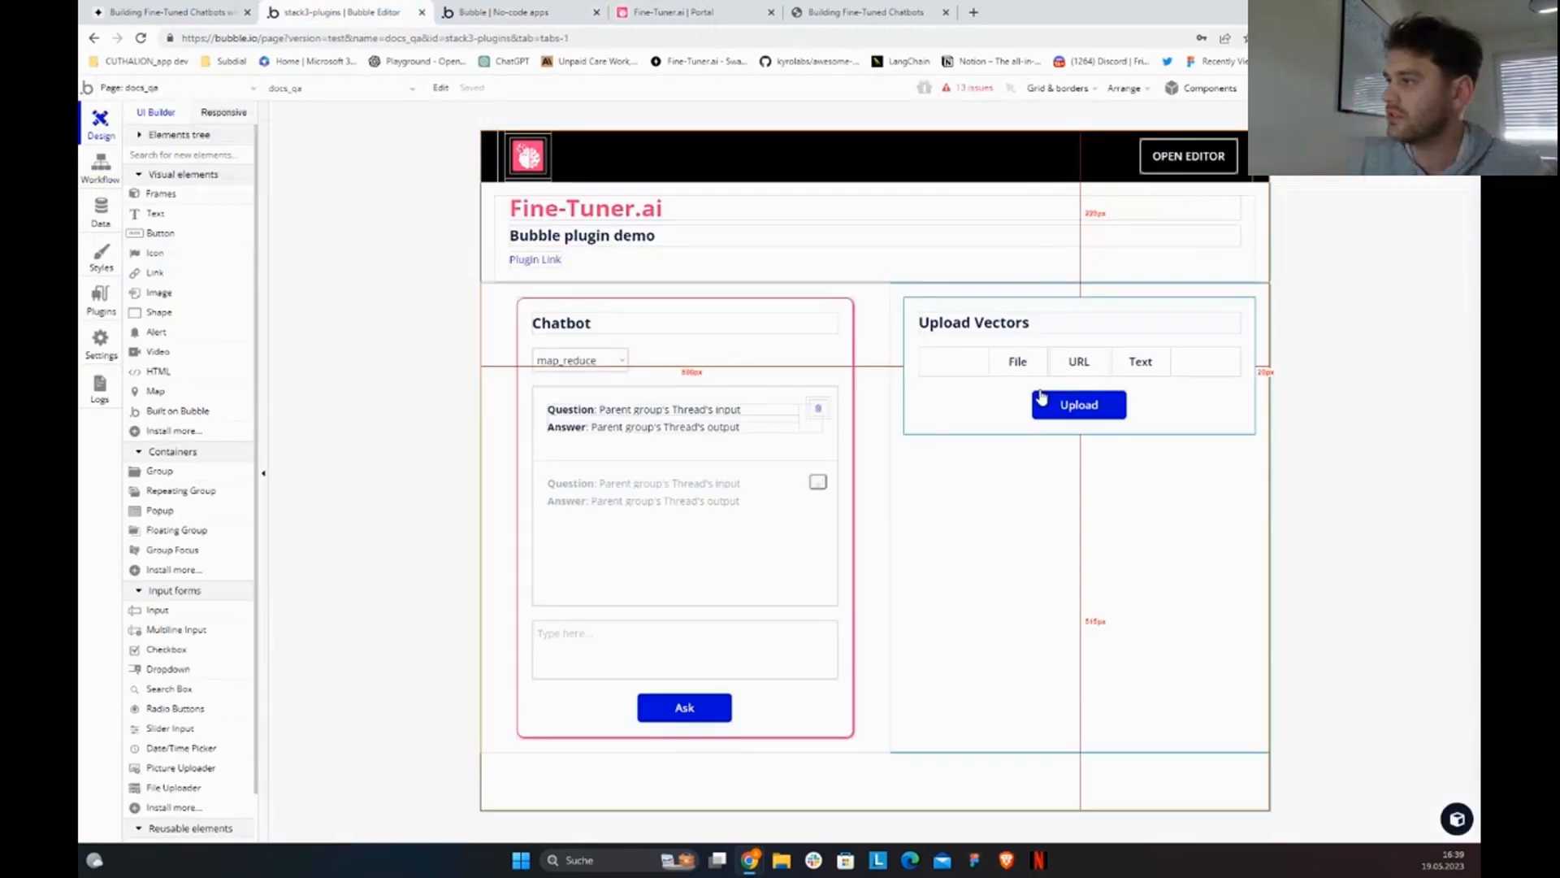
{"action": "double_click", "coordinate": [1042, 396]}
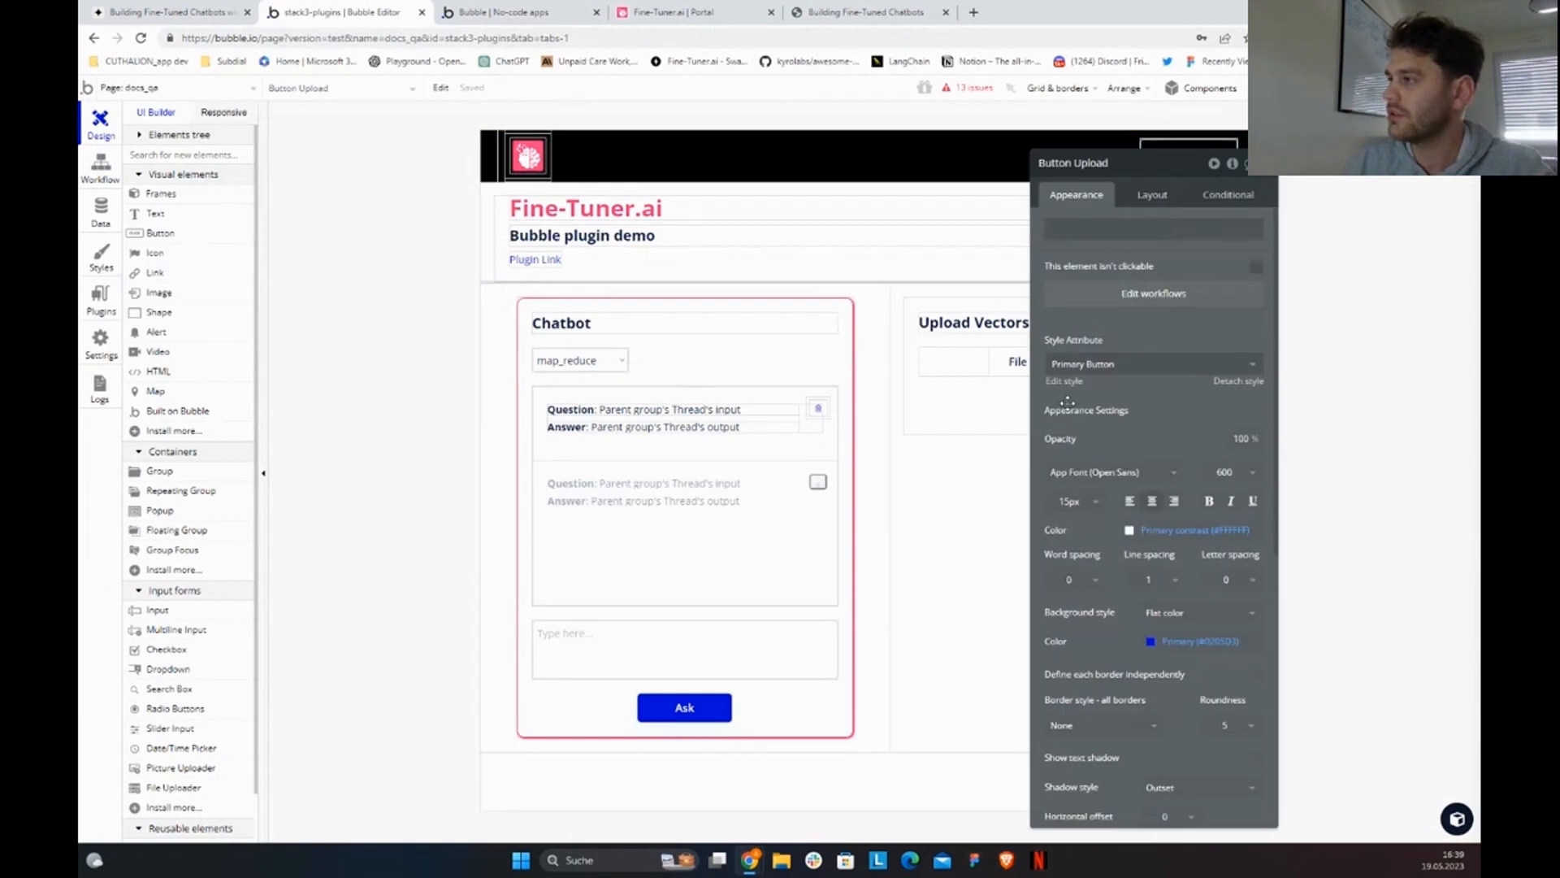
{"action": "left_click", "coordinate": [1200, 295]}
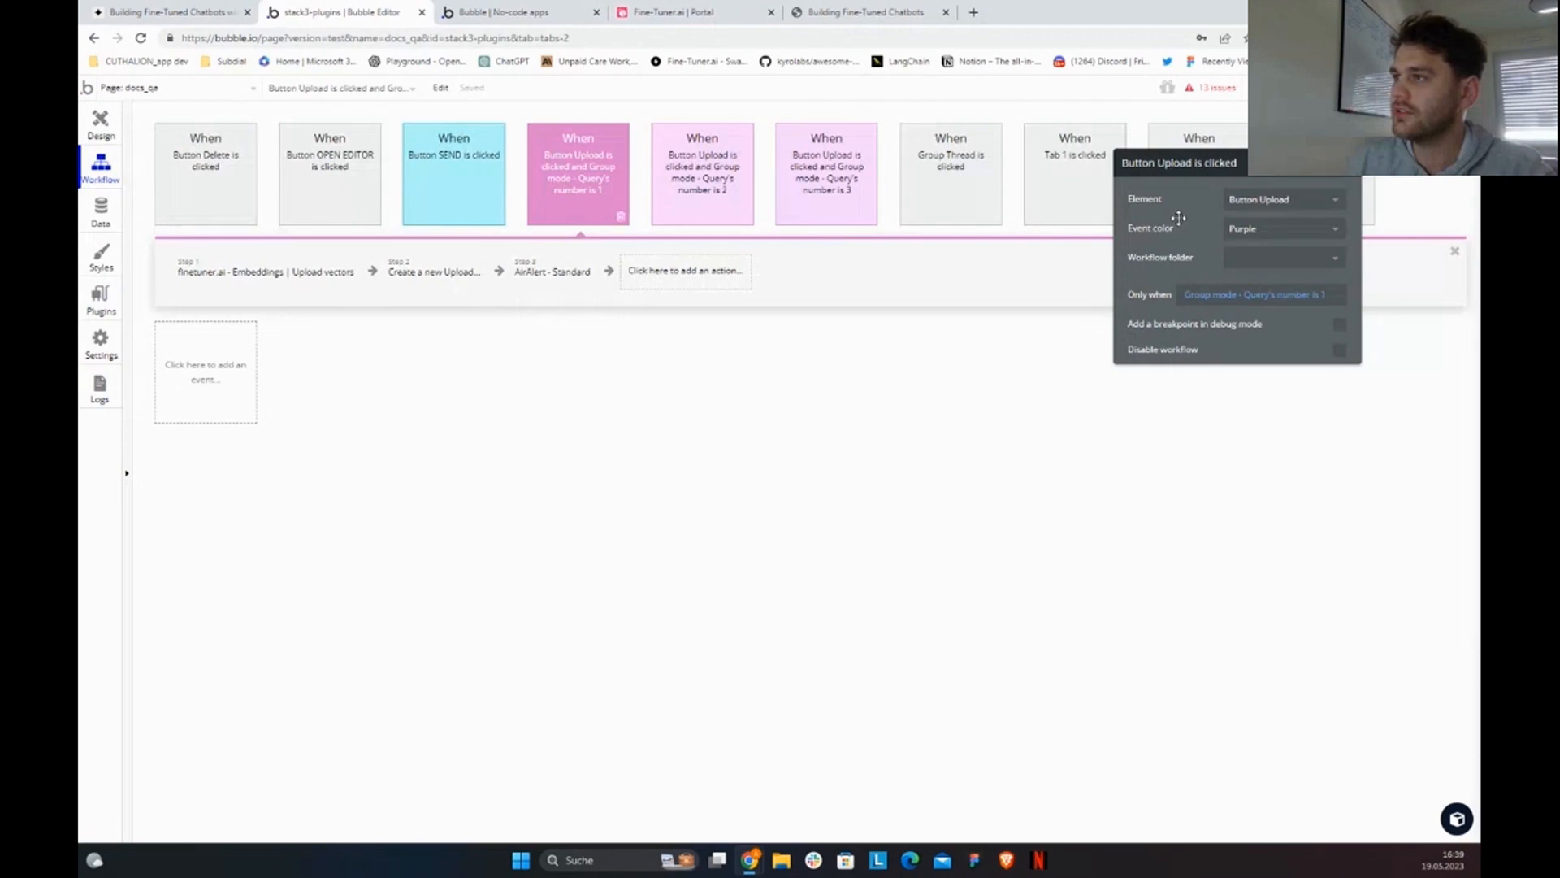
{"action": "left_click", "coordinate": [826, 183]}
{"action": "left_click", "coordinate": [604, 178]}
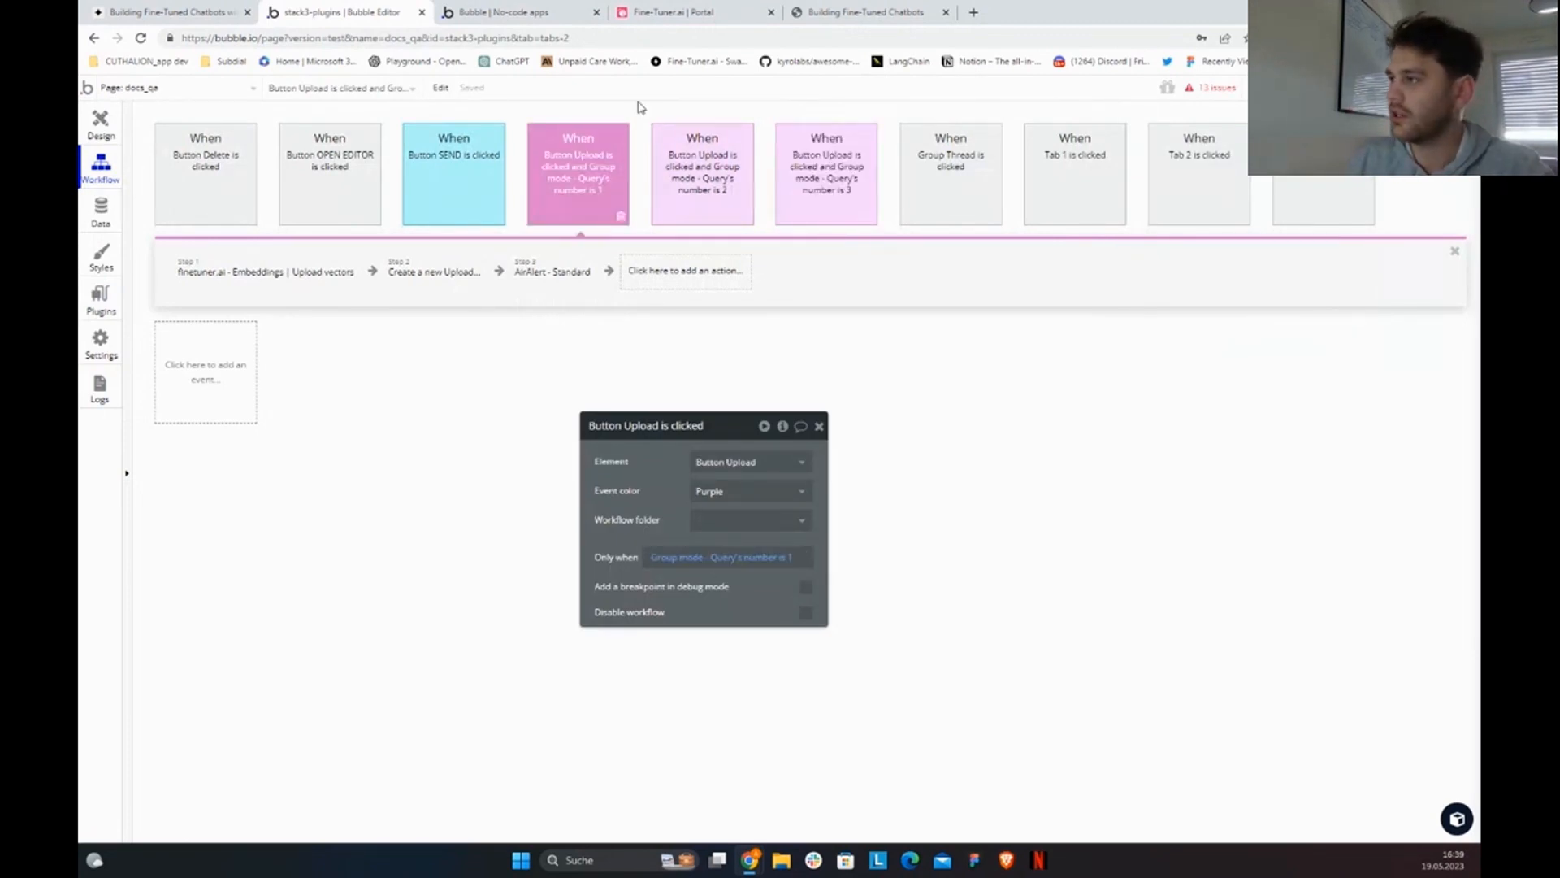
Step: Compare the upload modes in the app preview with the Button Upload workflows, ending on the event for query number 1
{"action": "left_click", "coordinate": [683, 9]}
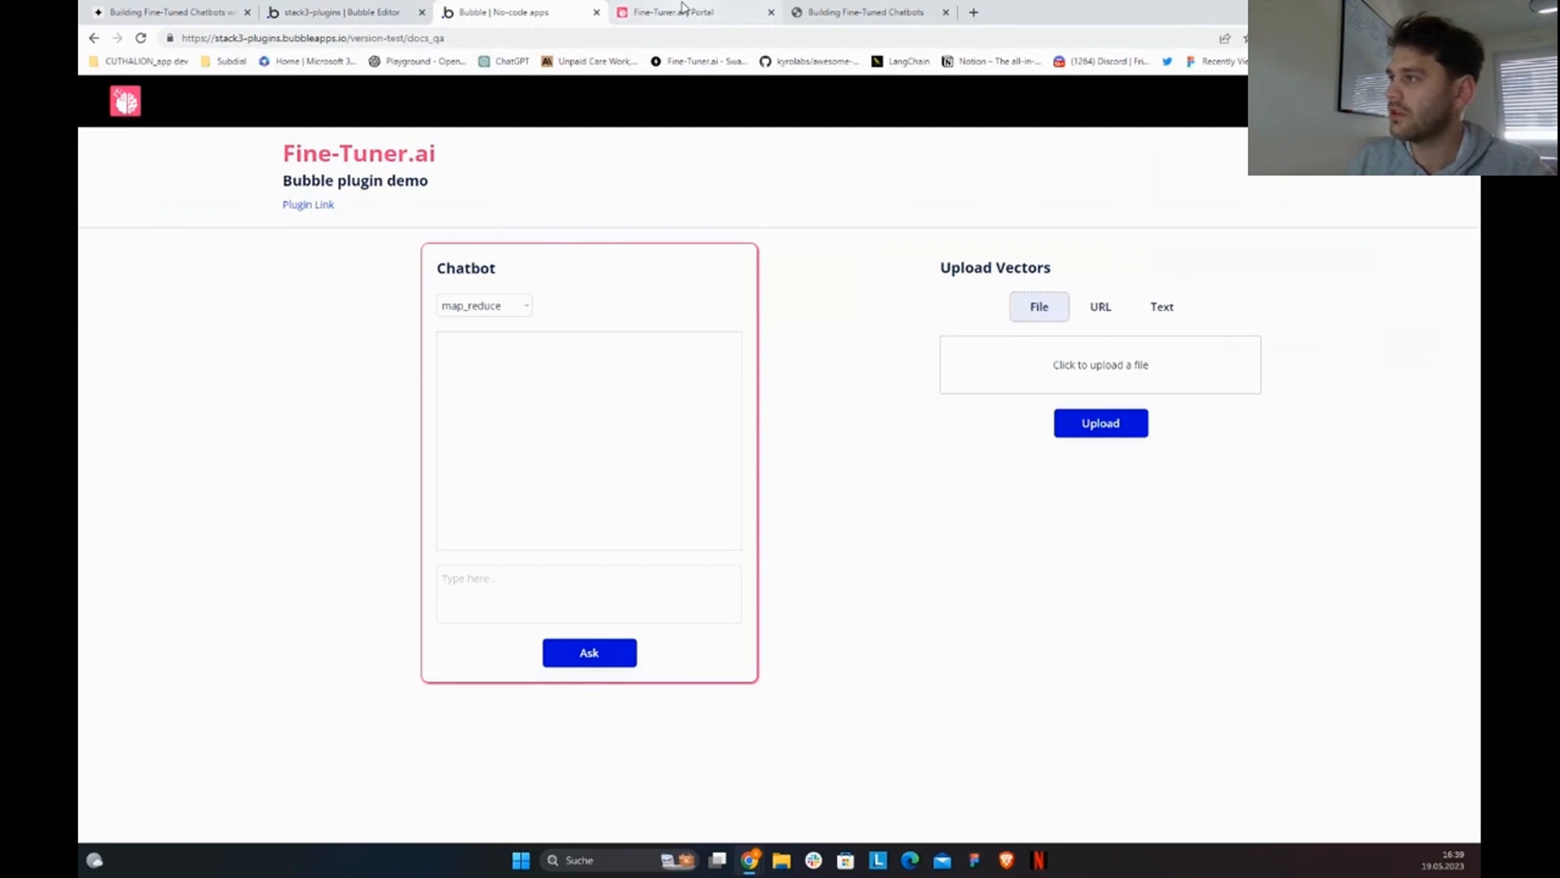
{"action": "left_click", "coordinate": [969, 340]}
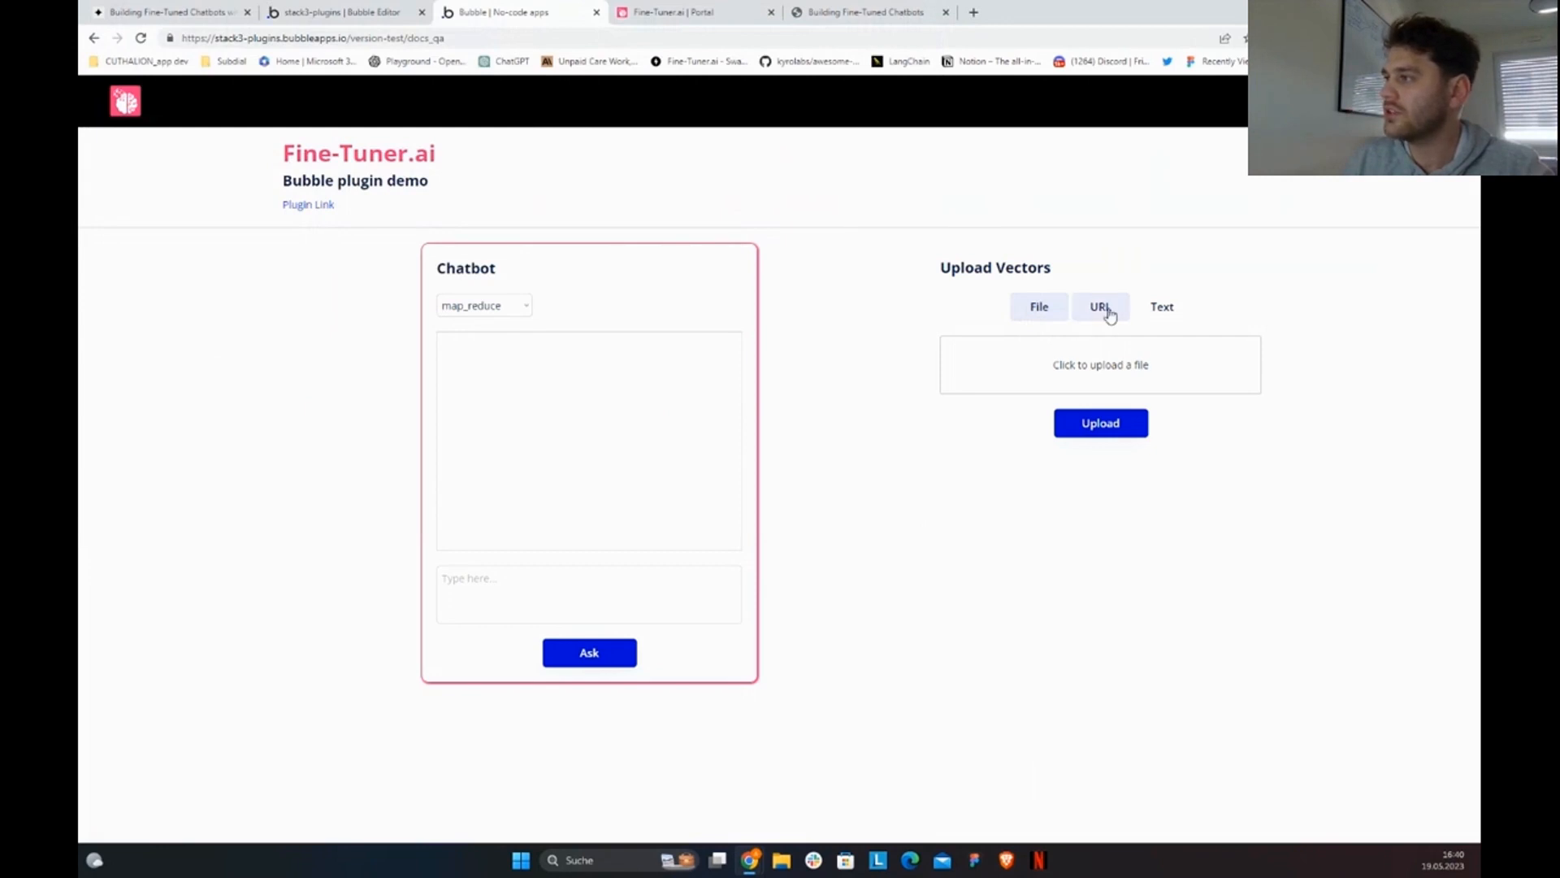
{"action": "left_click", "coordinate": [364, 8]}
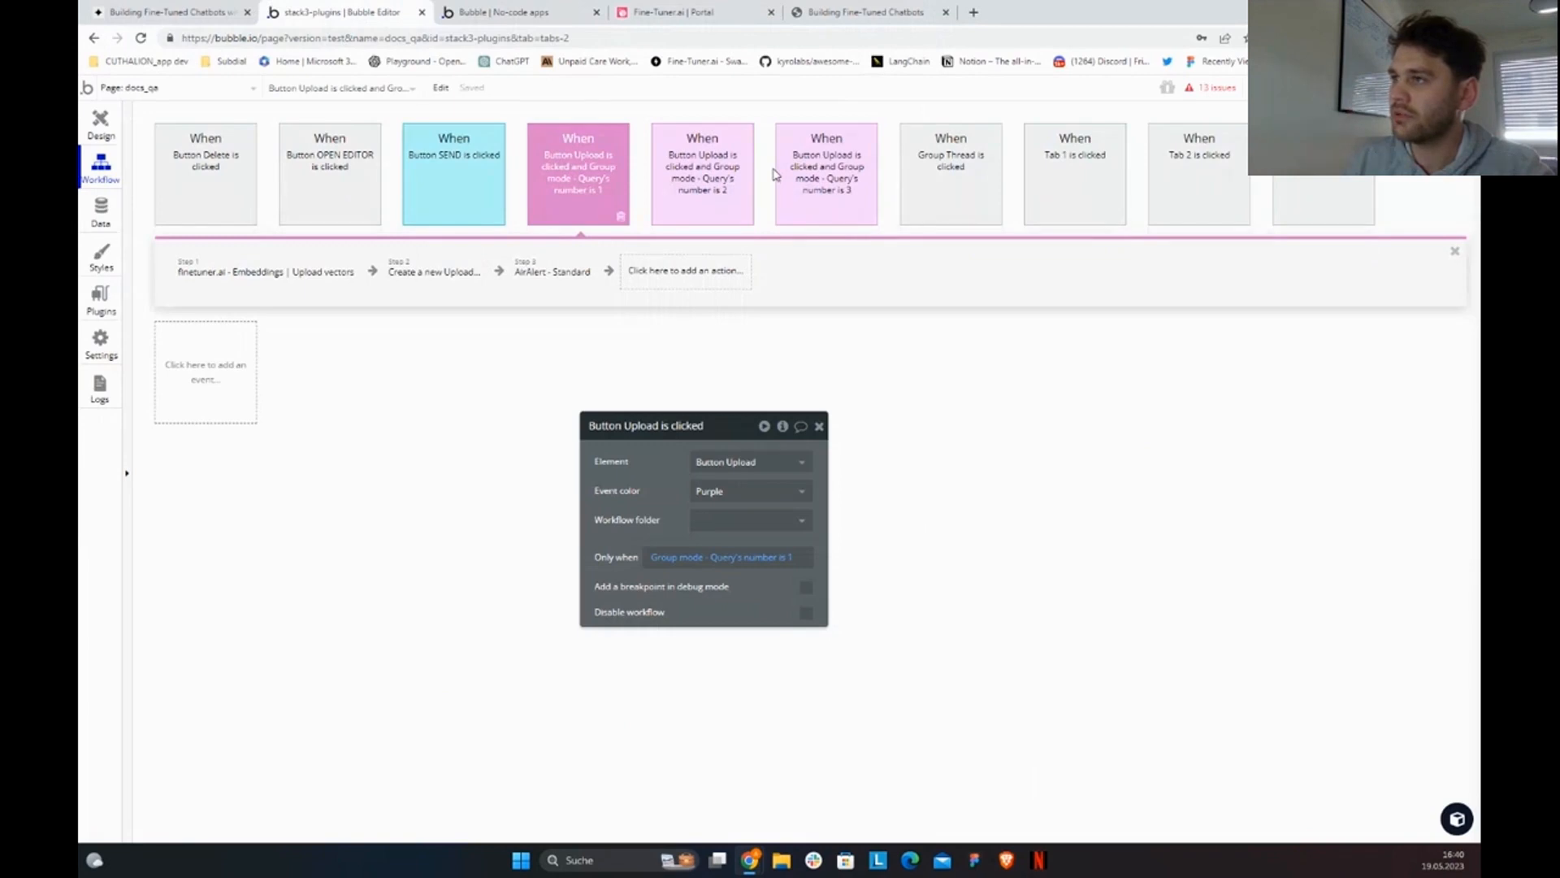
{"action": "left_click", "coordinate": [658, 190]}
{"action": "left_click", "coordinate": [606, 203]}
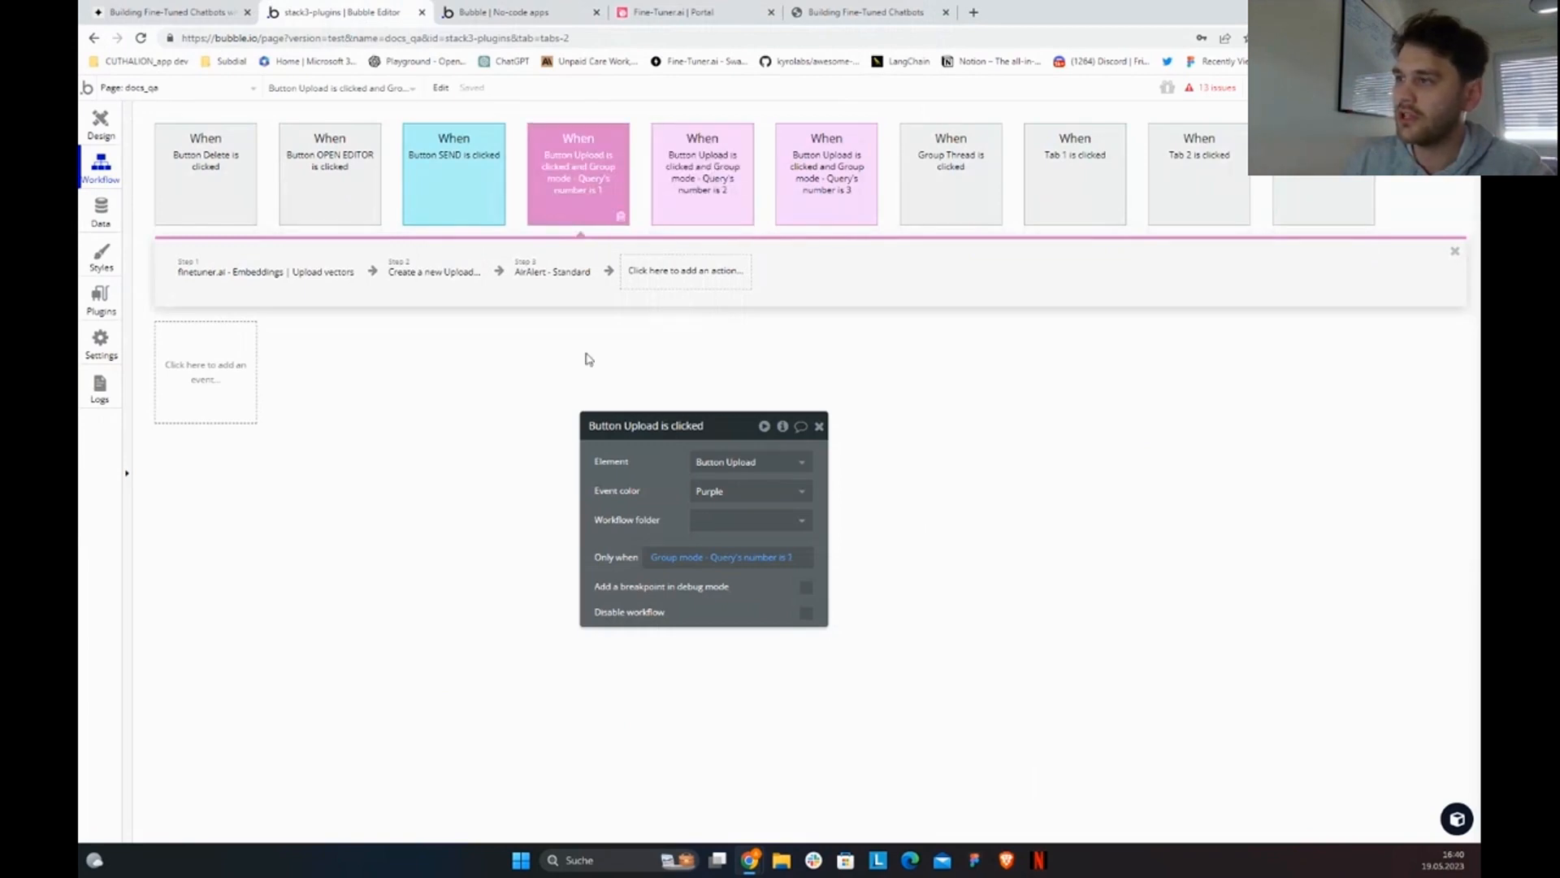
Step: Open the Upload vectors action of the Button Upload workflow for query number 1 and open its model field for editing
{"action": "left_click", "coordinate": [321, 274]}
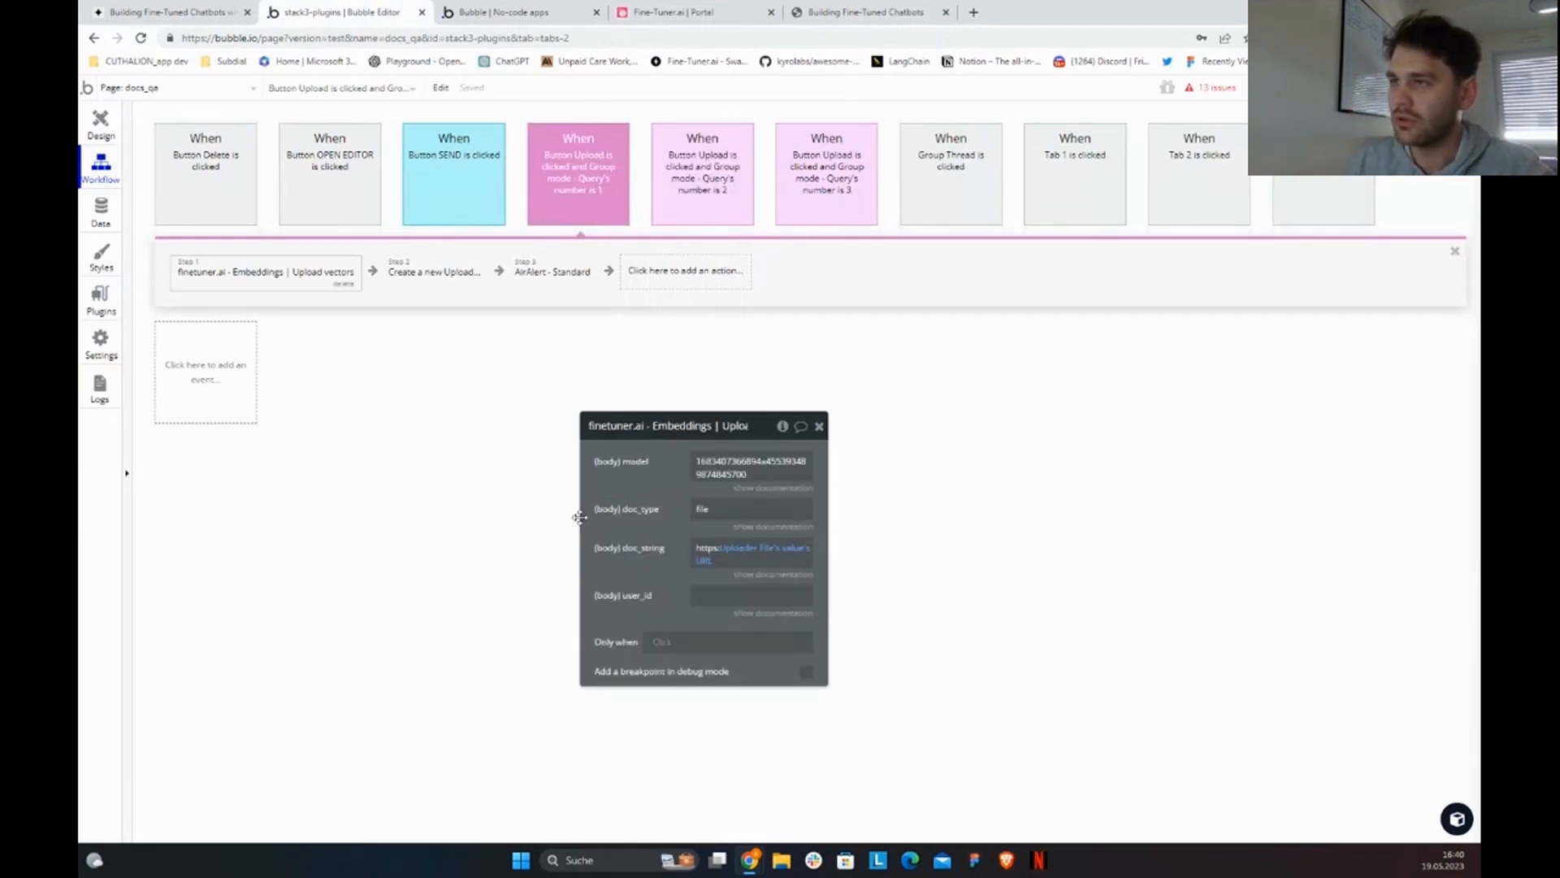
{"action": "left_click_drag", "start_coordinate": [580, 517], "coordinate": [452, 406]}
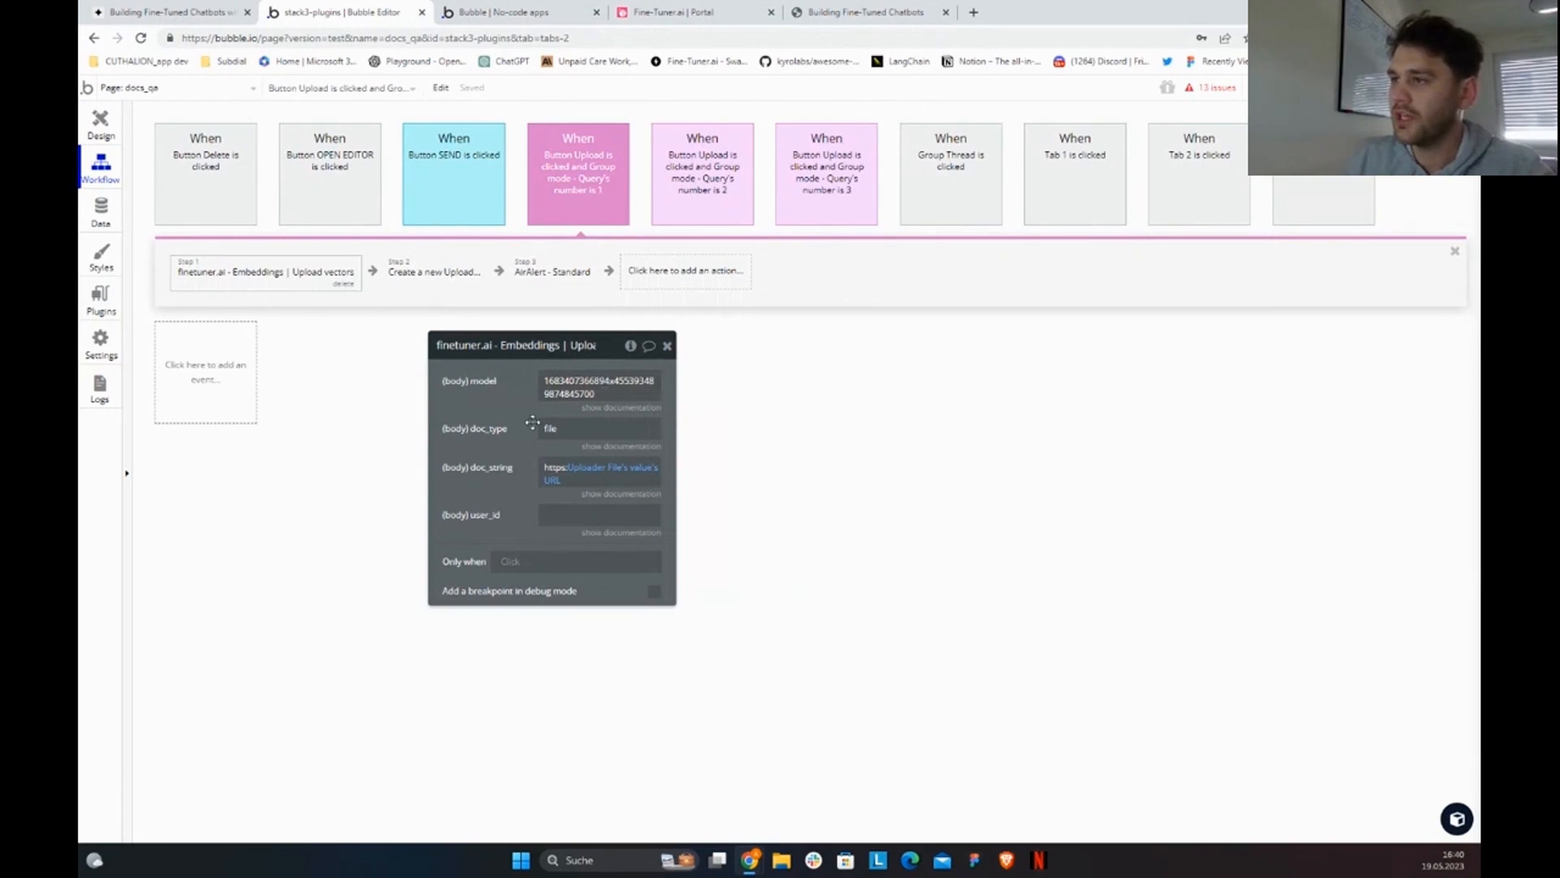
{"action": "left_click", "coordinate": [510, 397]}
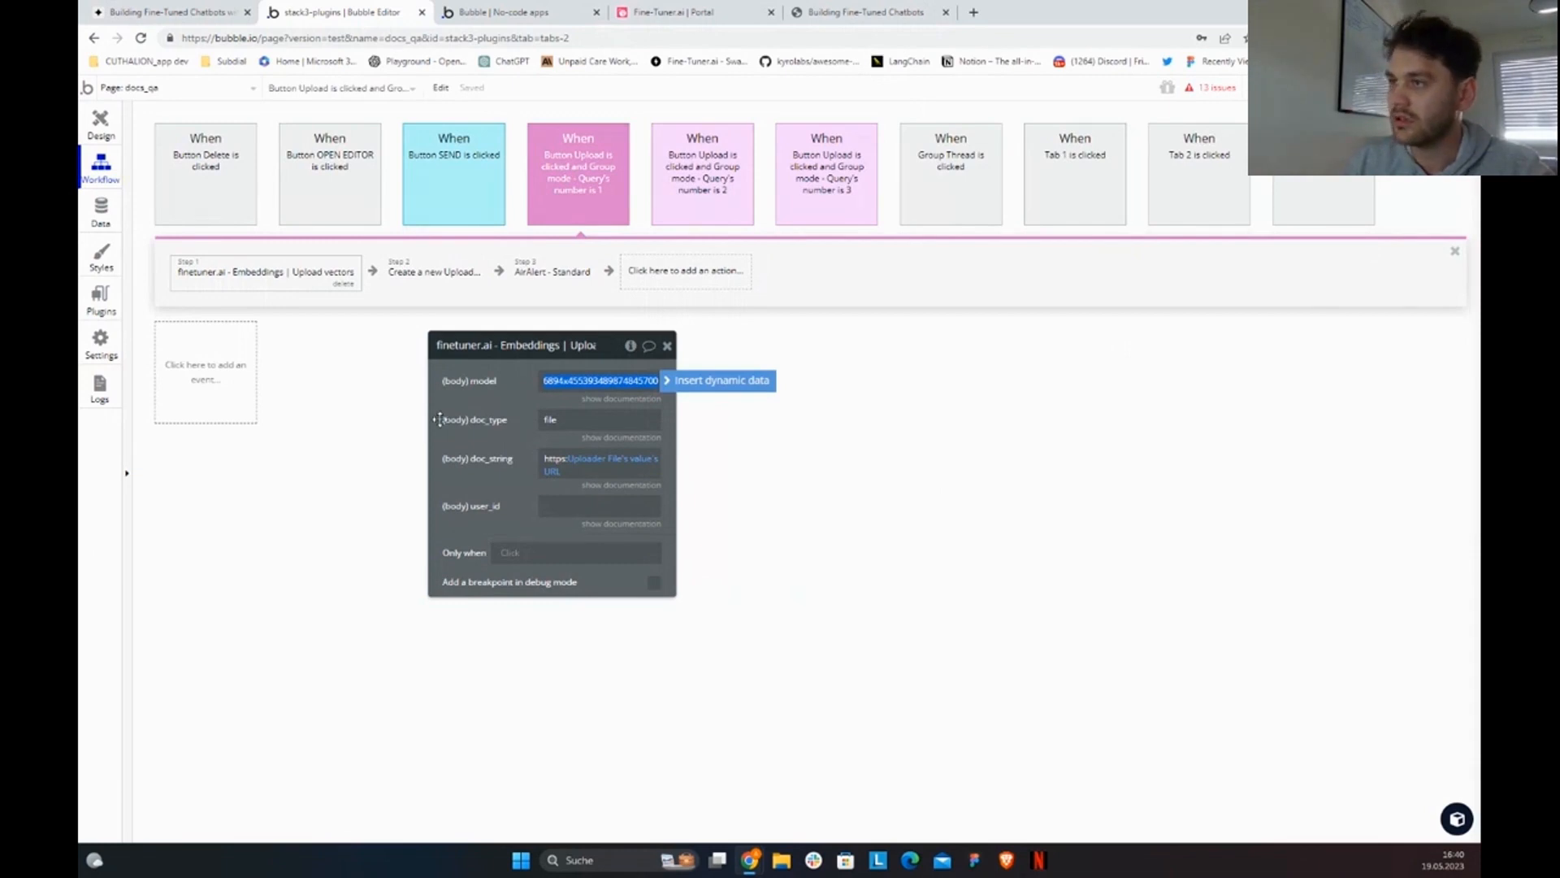
Step: Replace the finetuner.ai Upload vectors action for query number 1 with the Fine - Tuner - Upload vectors API call as the first action
{"action": "left_click", "coordinate": [553, 393]}
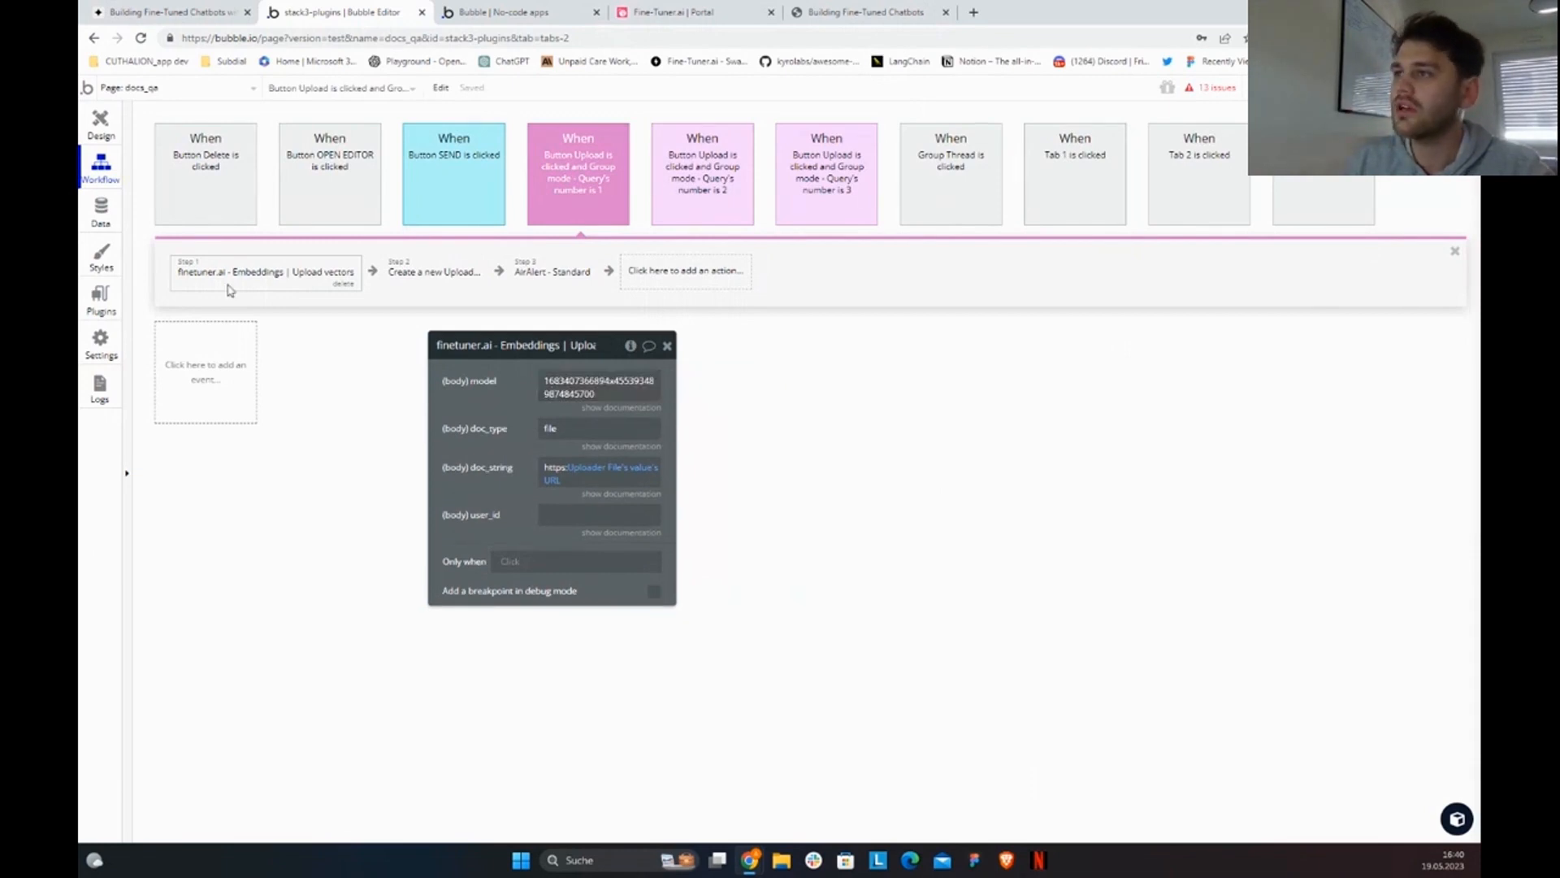
{"action": "left_click", "coordinate": [343, 284]}
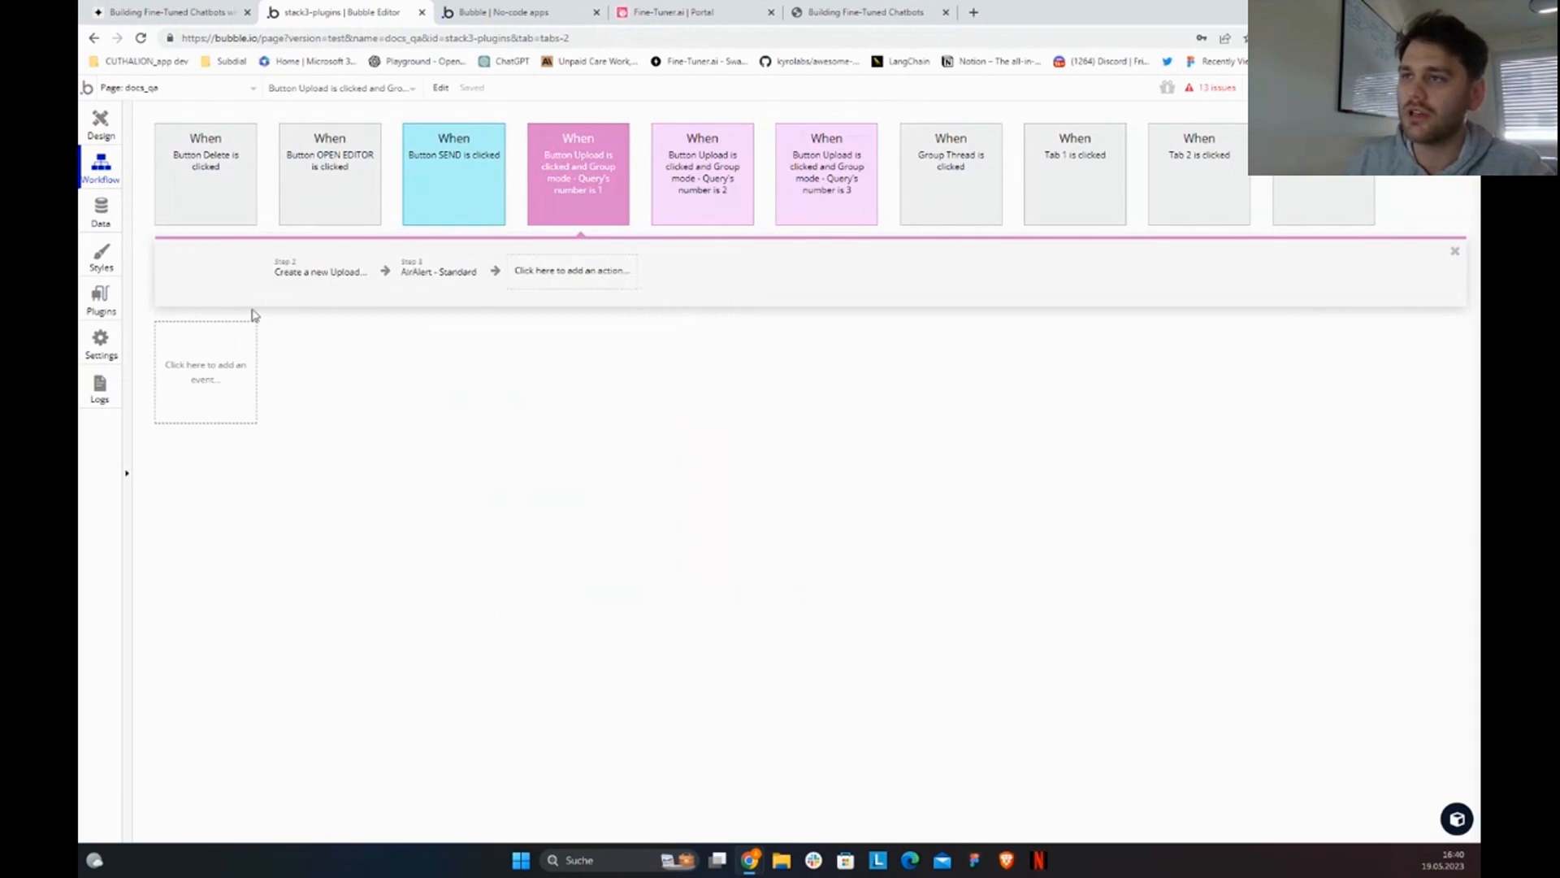
{"action": "left_click", "coordinate": [288, 276]}
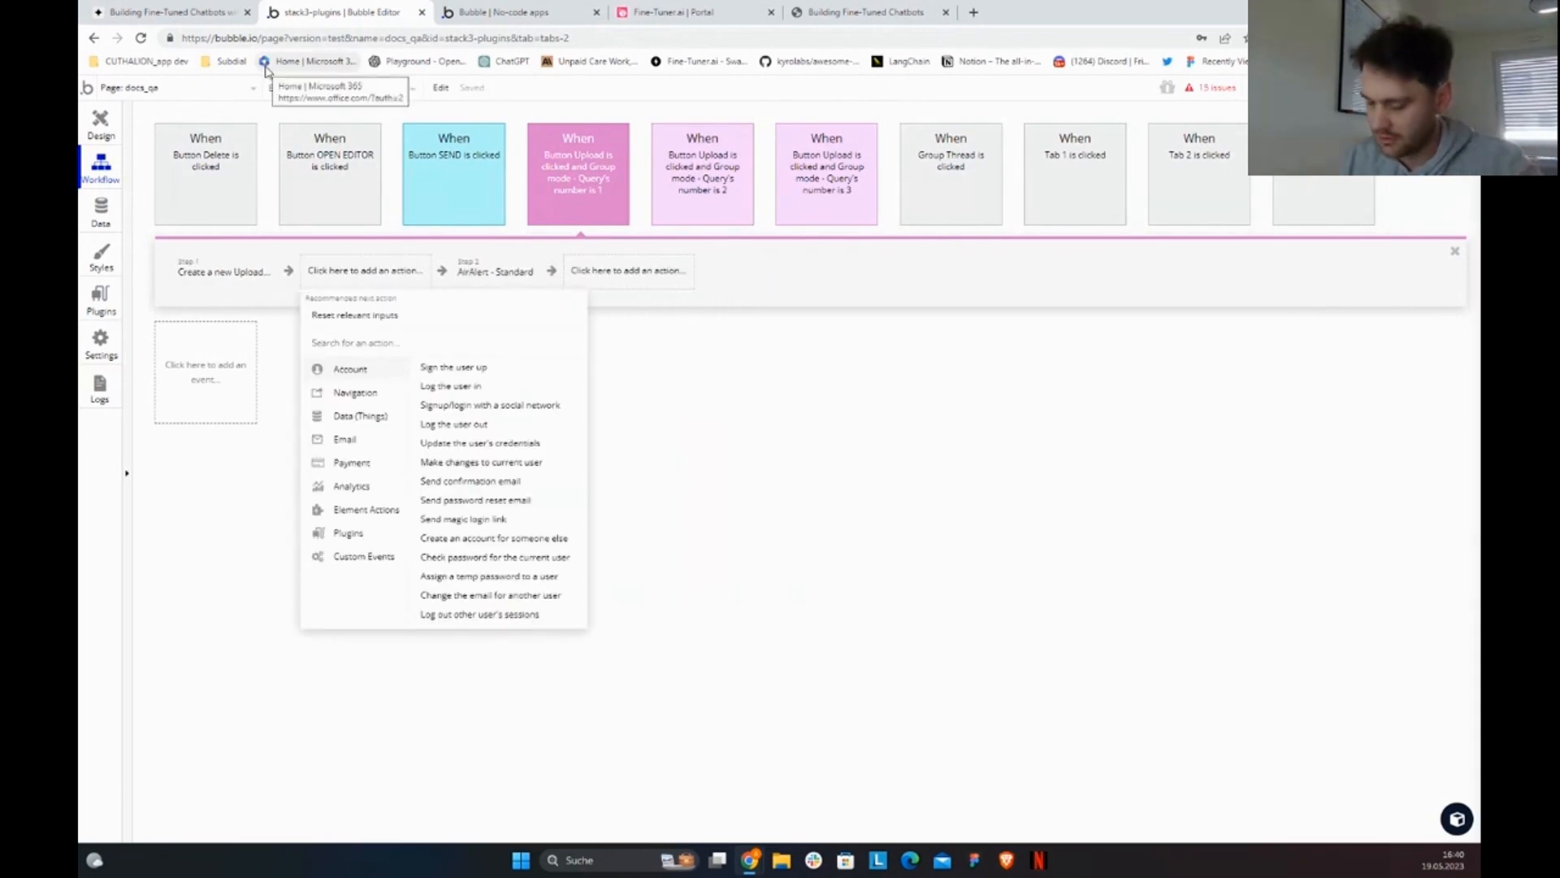
{"action": "type", "text": "fine"}
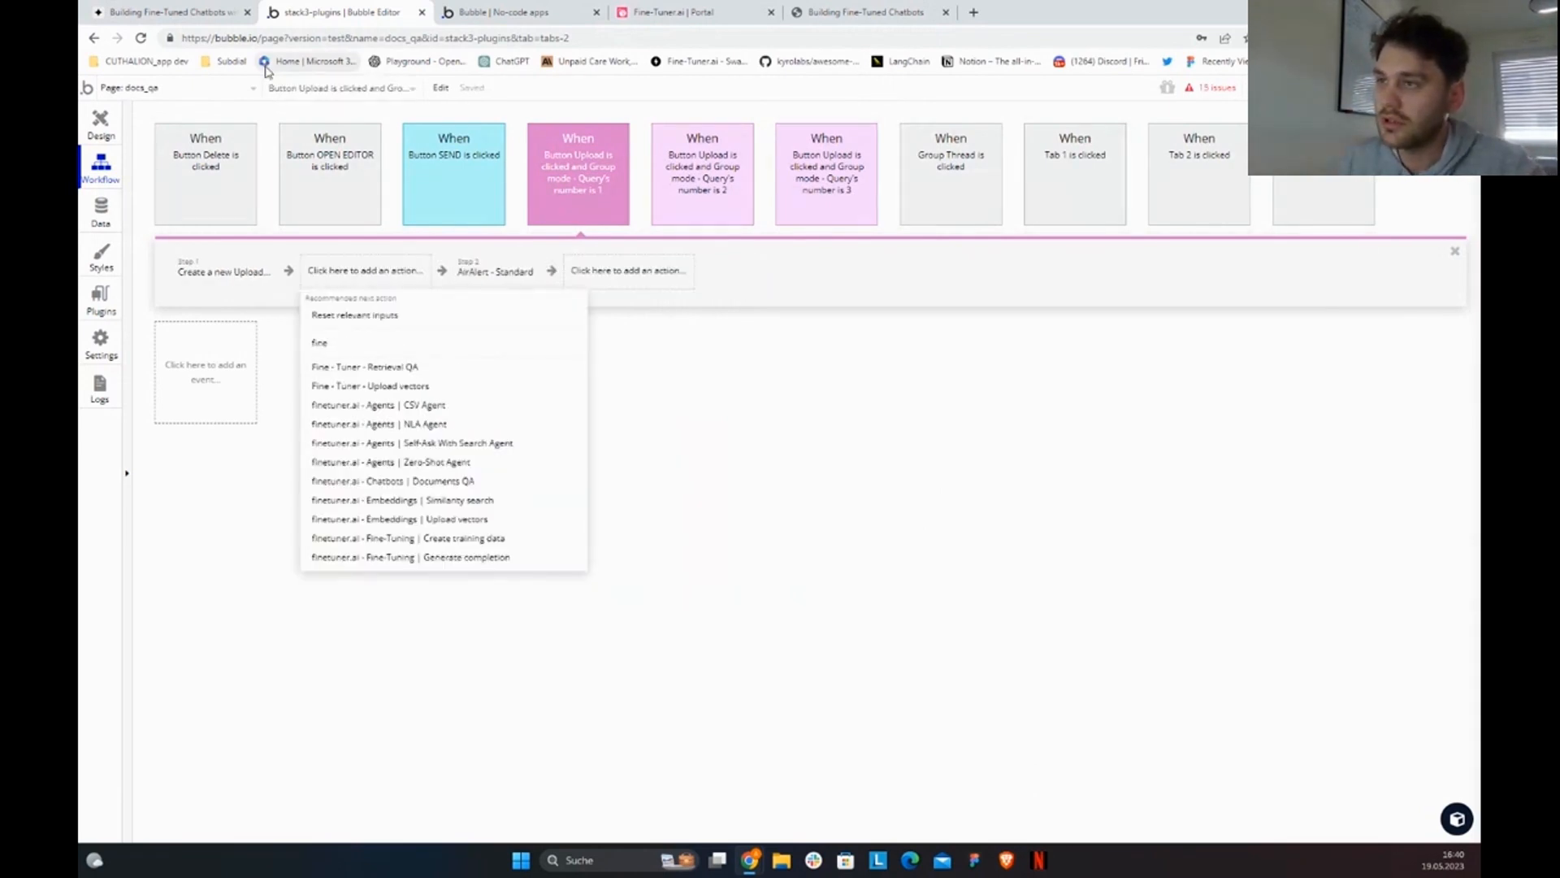
{"action": "left_click", "coordinate": [398, 385]}
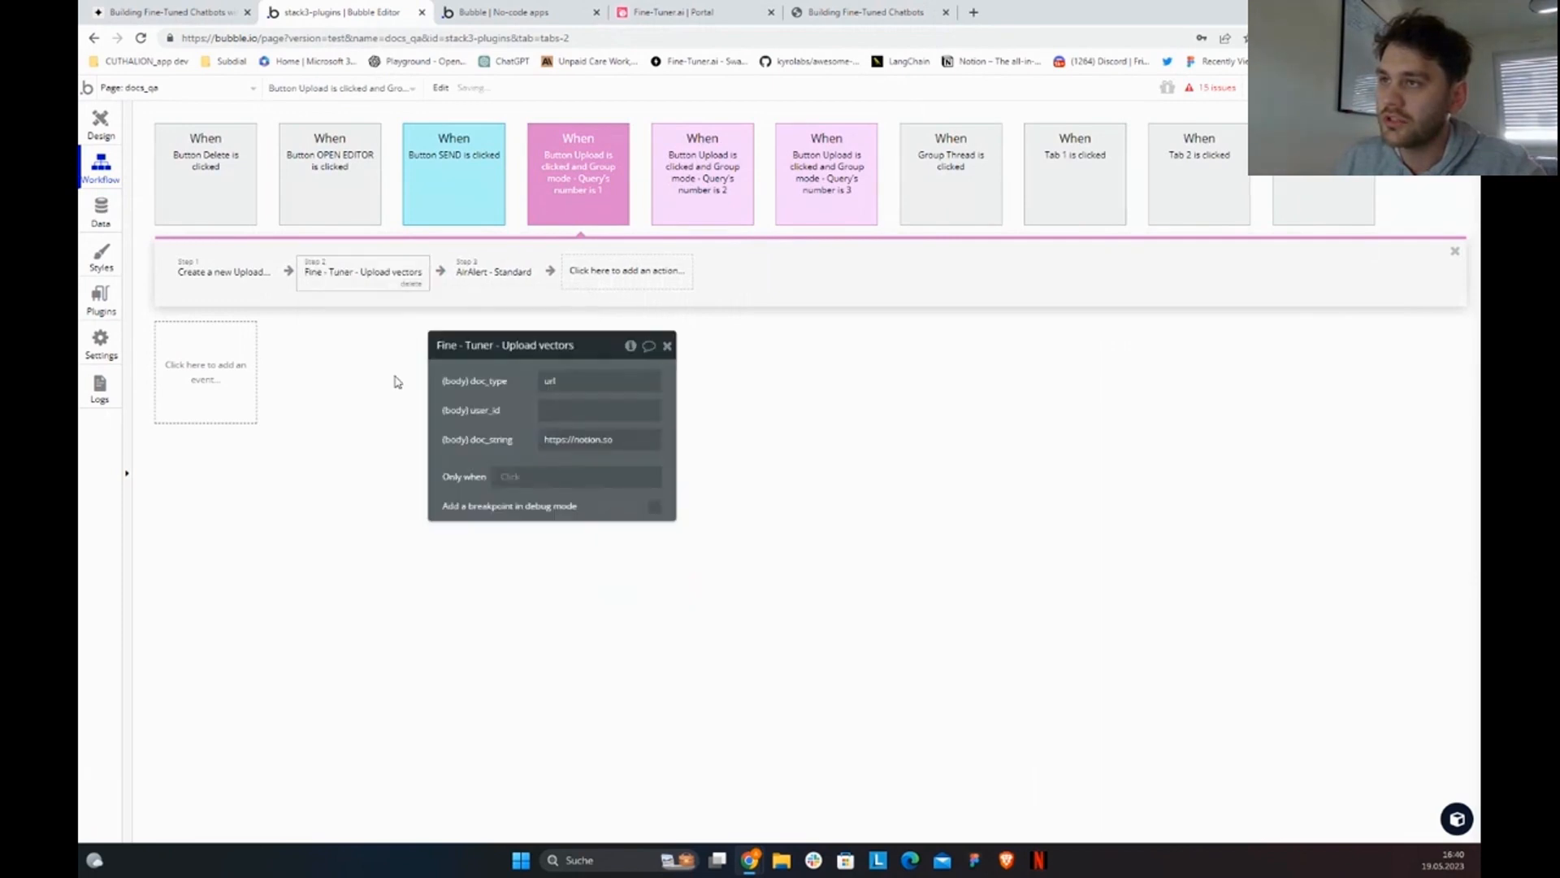
{"action": "left_click_drag", "start_coordinate": [360, 278], "coordinate": [233, 303]}
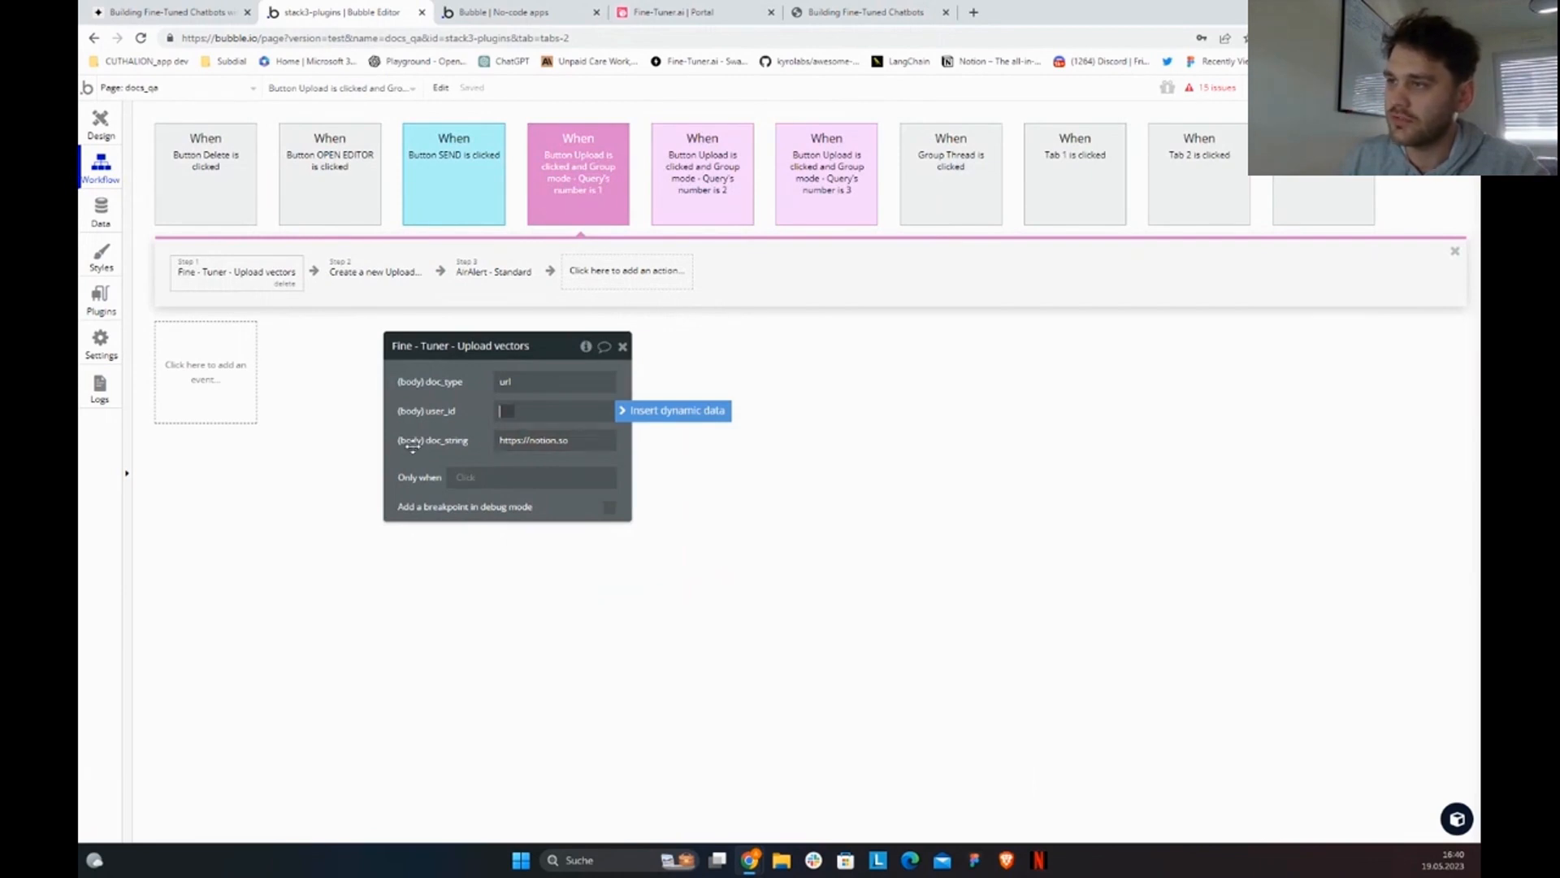
Step: Set the doc_type of the new Upload vectors action to file
{"action": "left_click", "coordinate": [550, 447]}
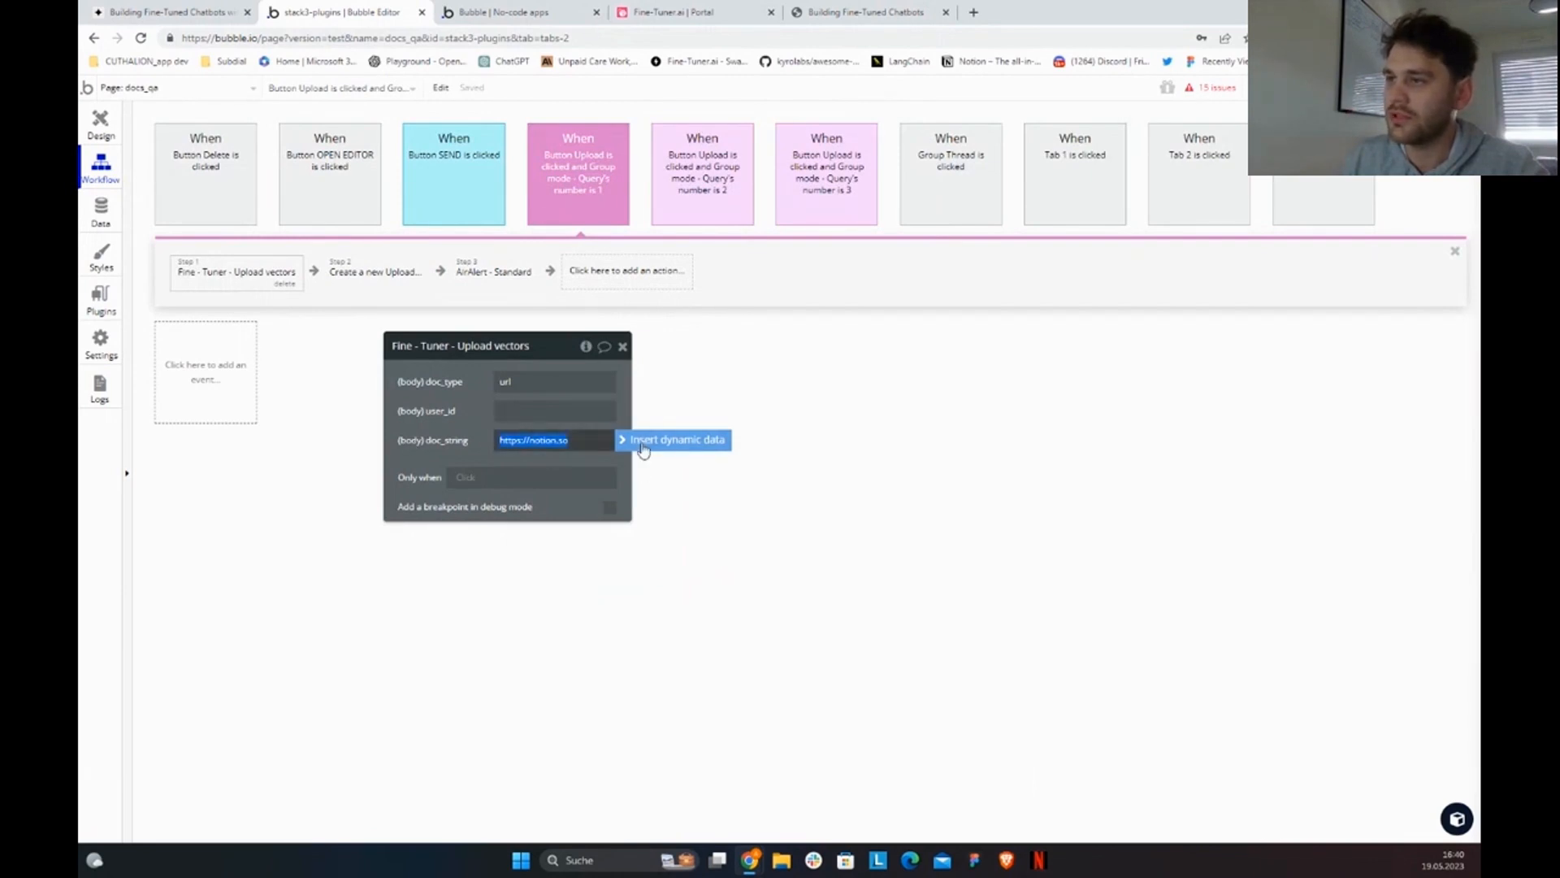
{"action": "left_click", "coordinate": [498, 383]}
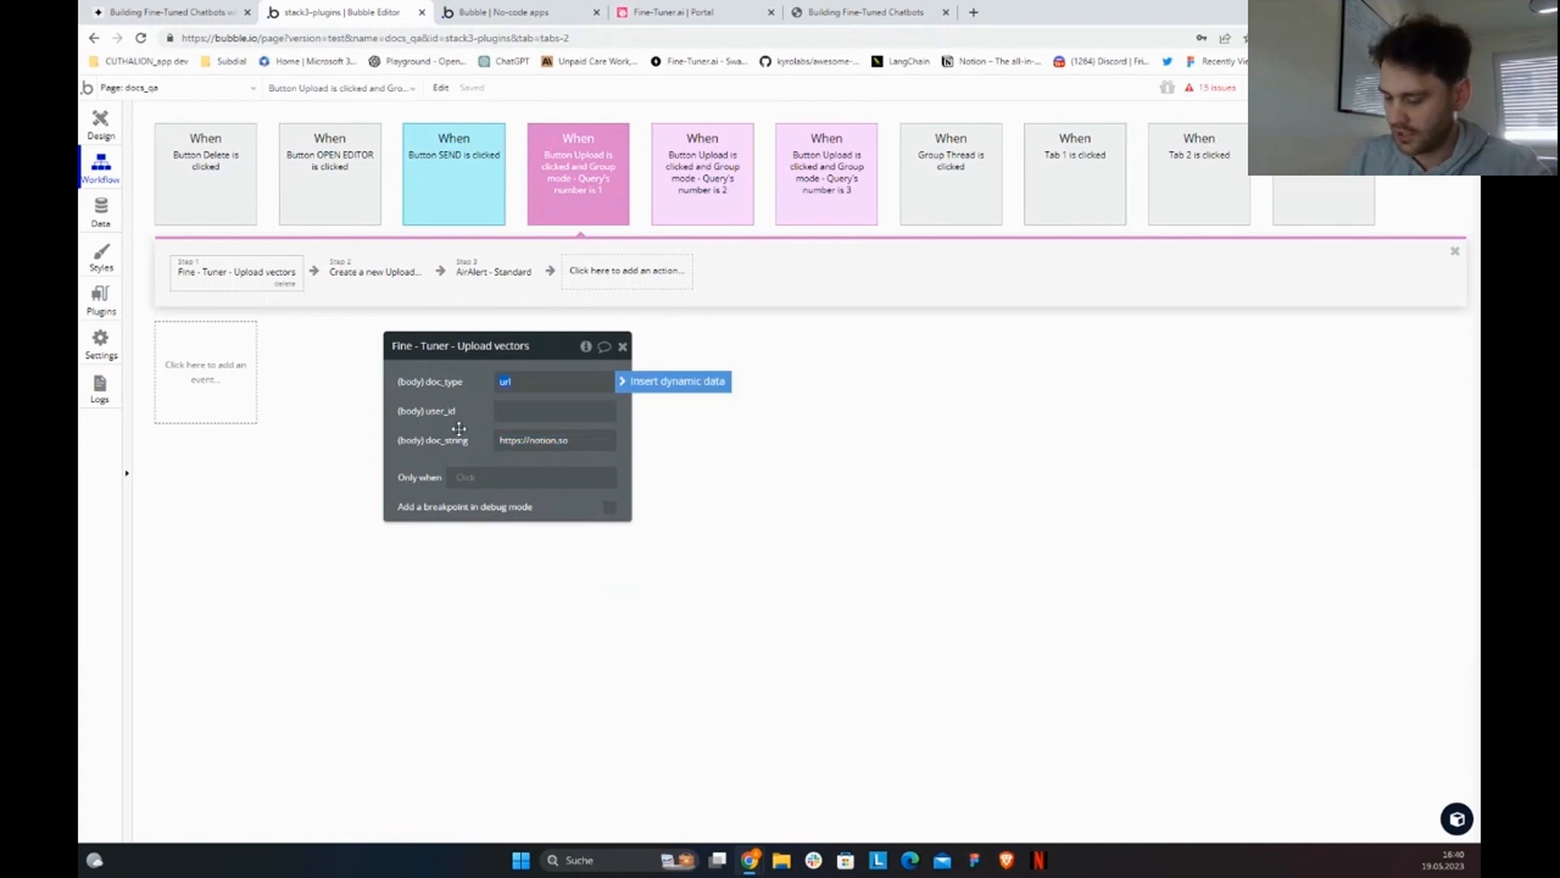
{"action": "type", "text": "file"}
{"action": "key", "text": "Tab"}
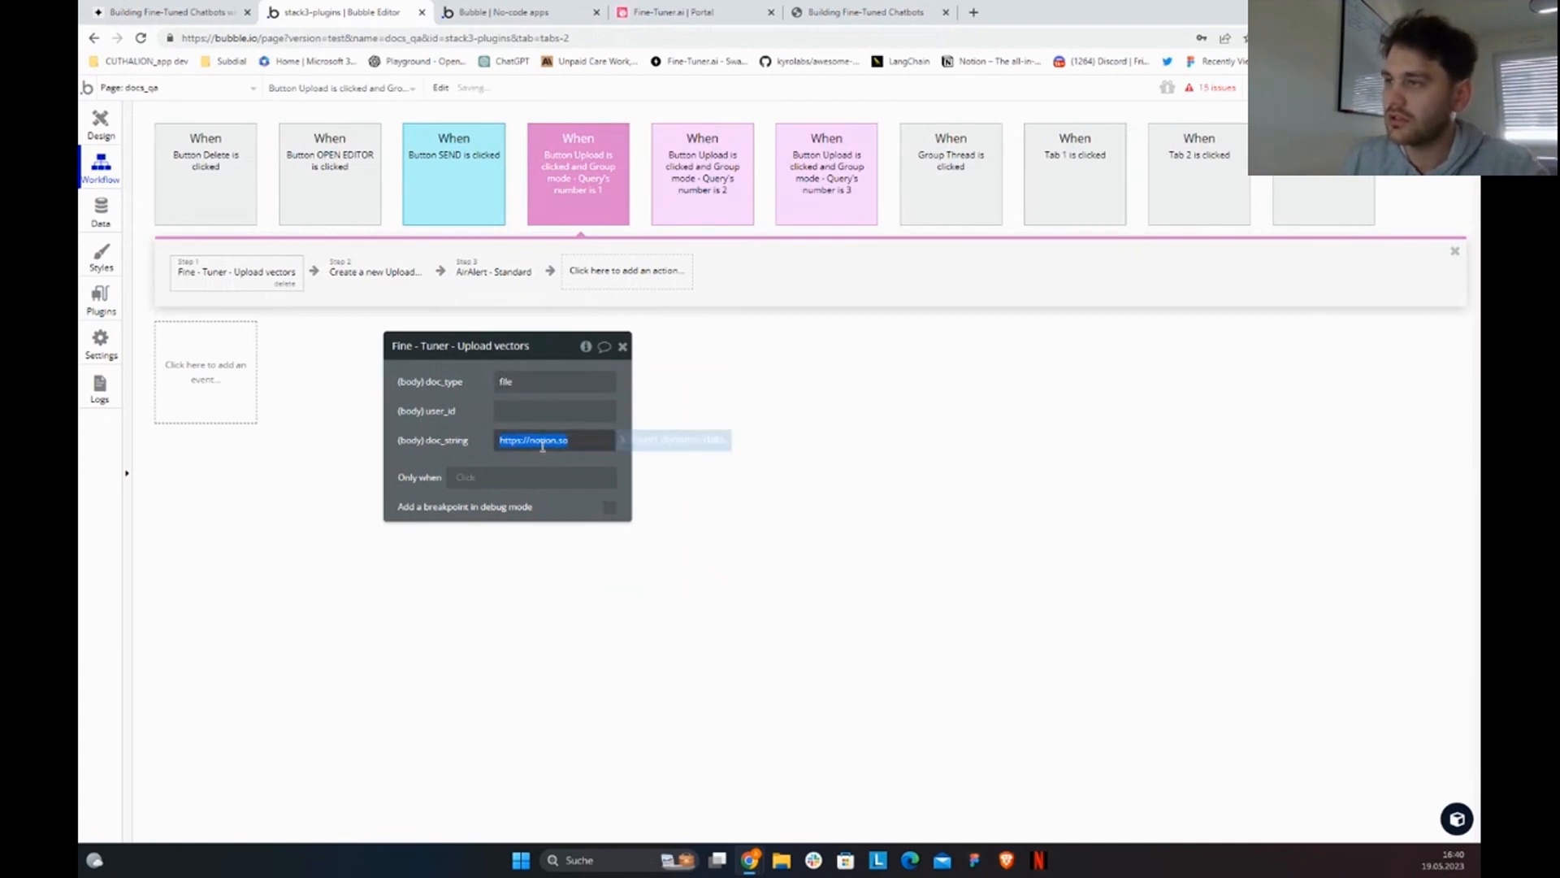
Step: Set the Upload vectors doc_string to "https:" followed by the dynamic value Uploader File's value's URL
{"action": "key", "text": "BackSpace"}
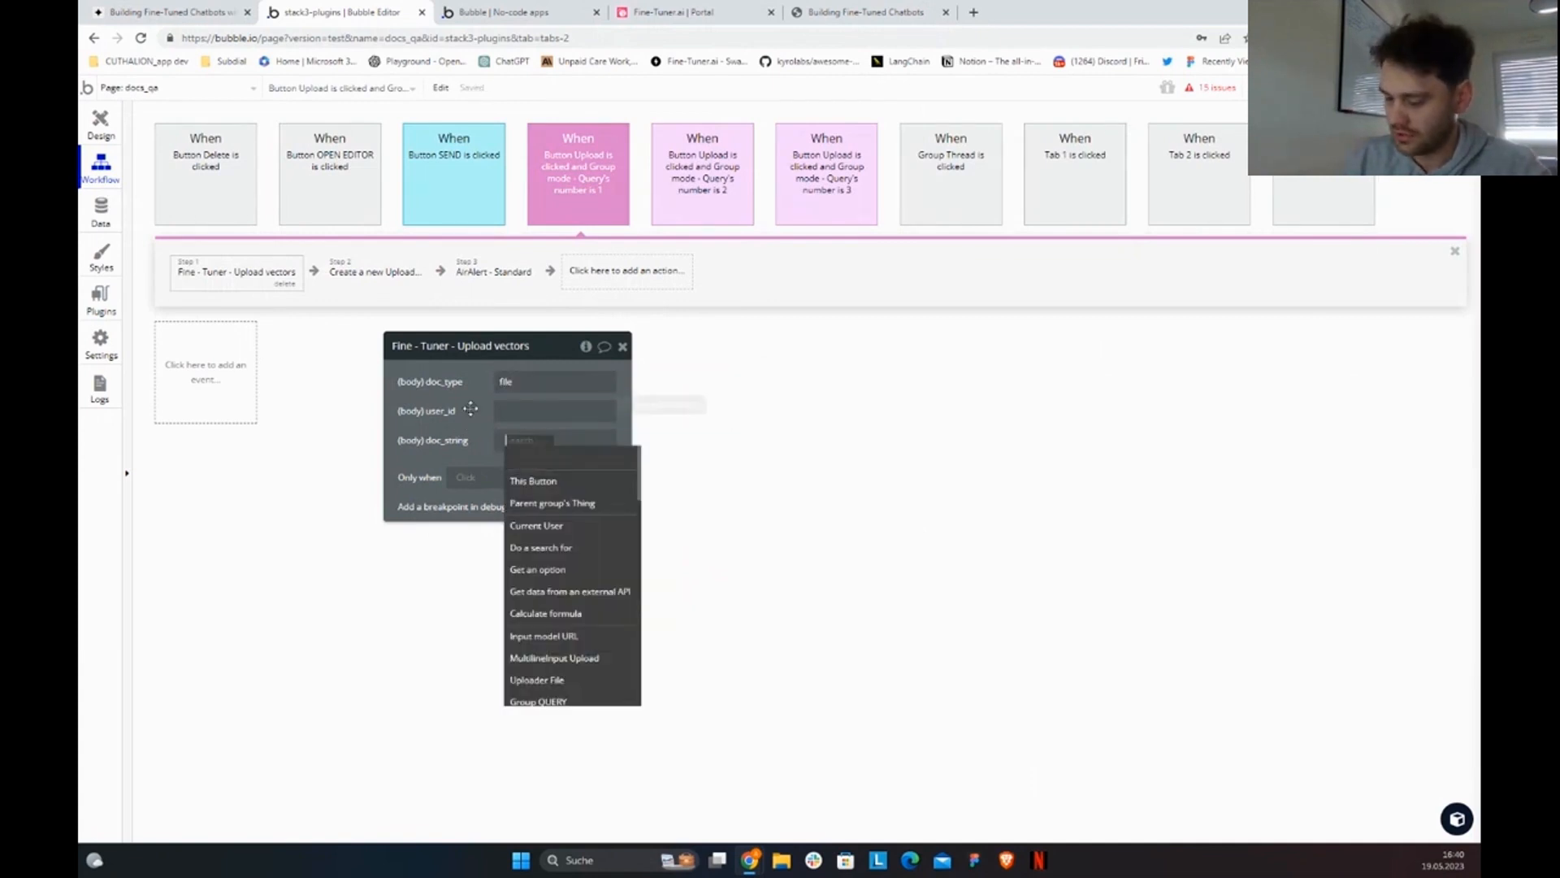
{"action": "type", "text": "uplo"}
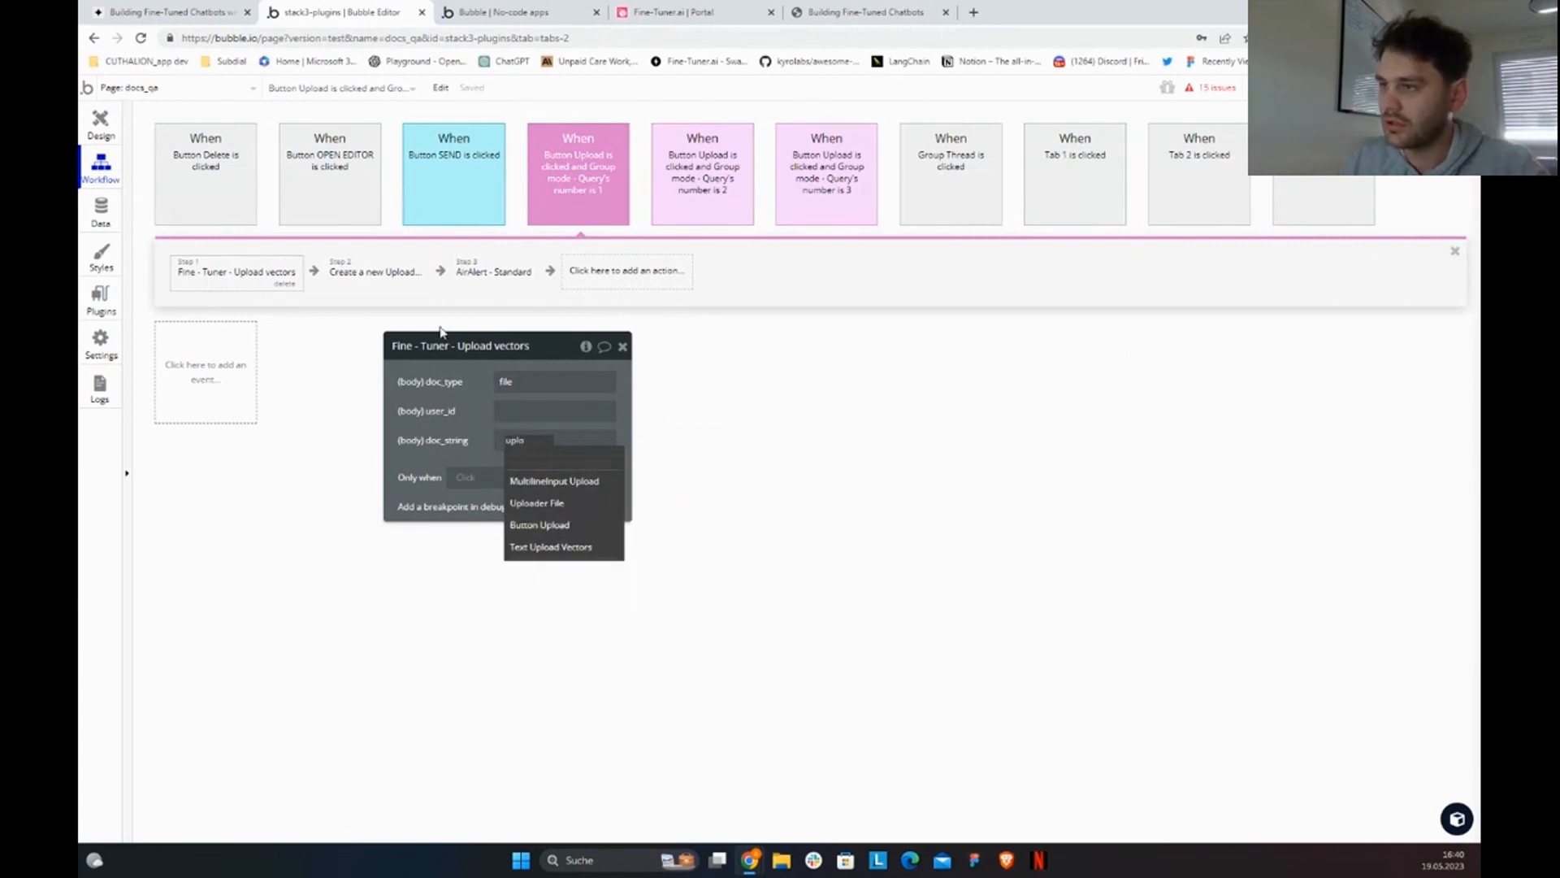
{"action": "left_click", "coordinate": [557, 504]}
{"action": "left_click", "coordinate": [580, 459]}
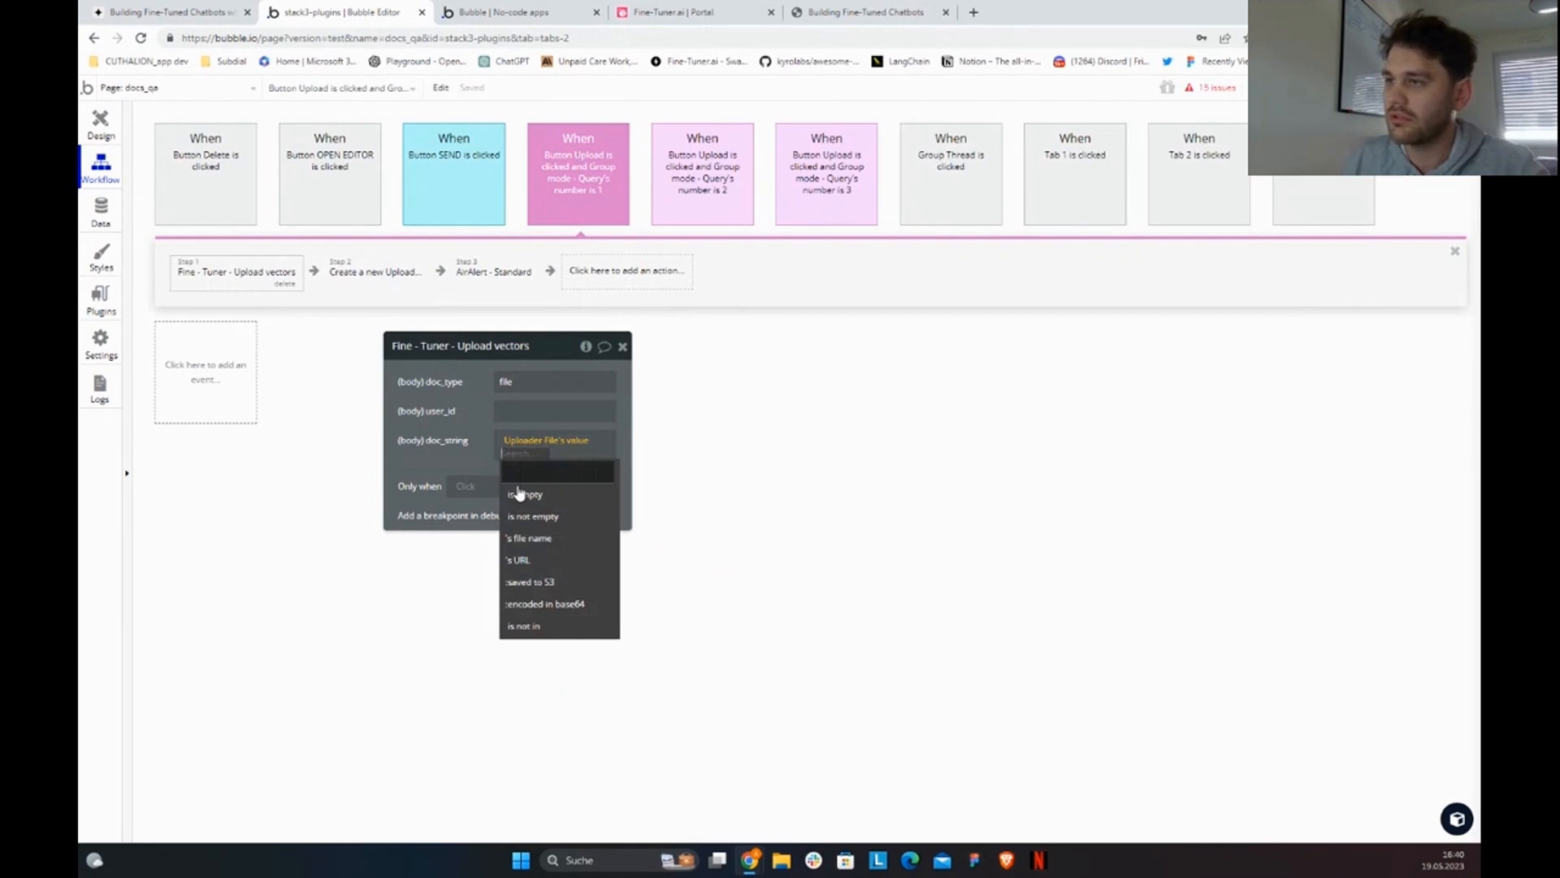
{"action": "left_click", "coordinate": [520, 560]}
{"action": "left_click", "coordinate": [407, 438]}
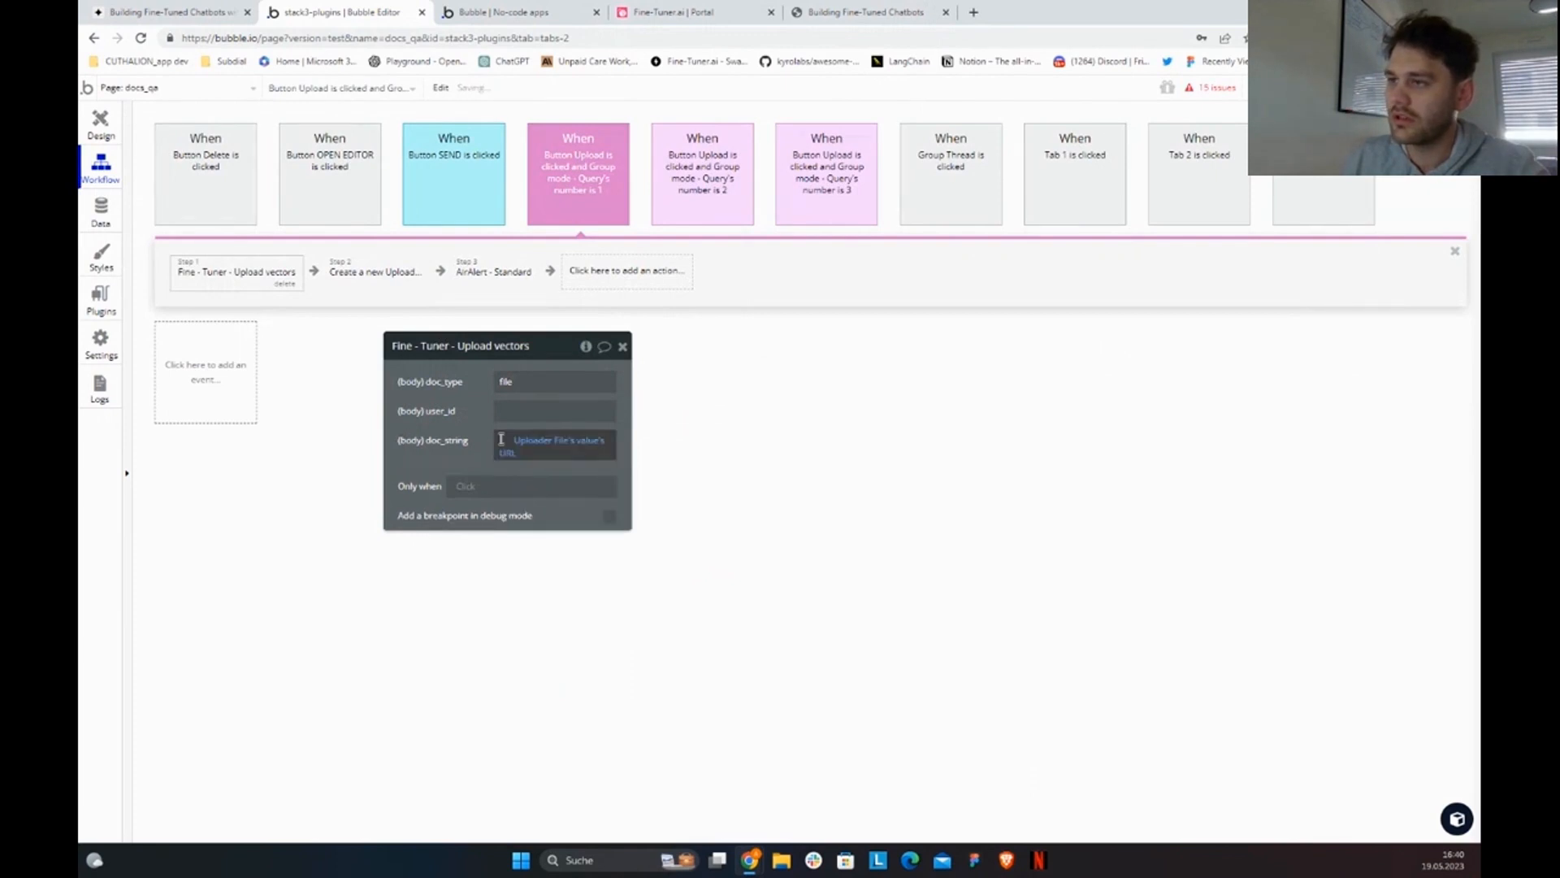
{"action": "type", "text": "htt"}
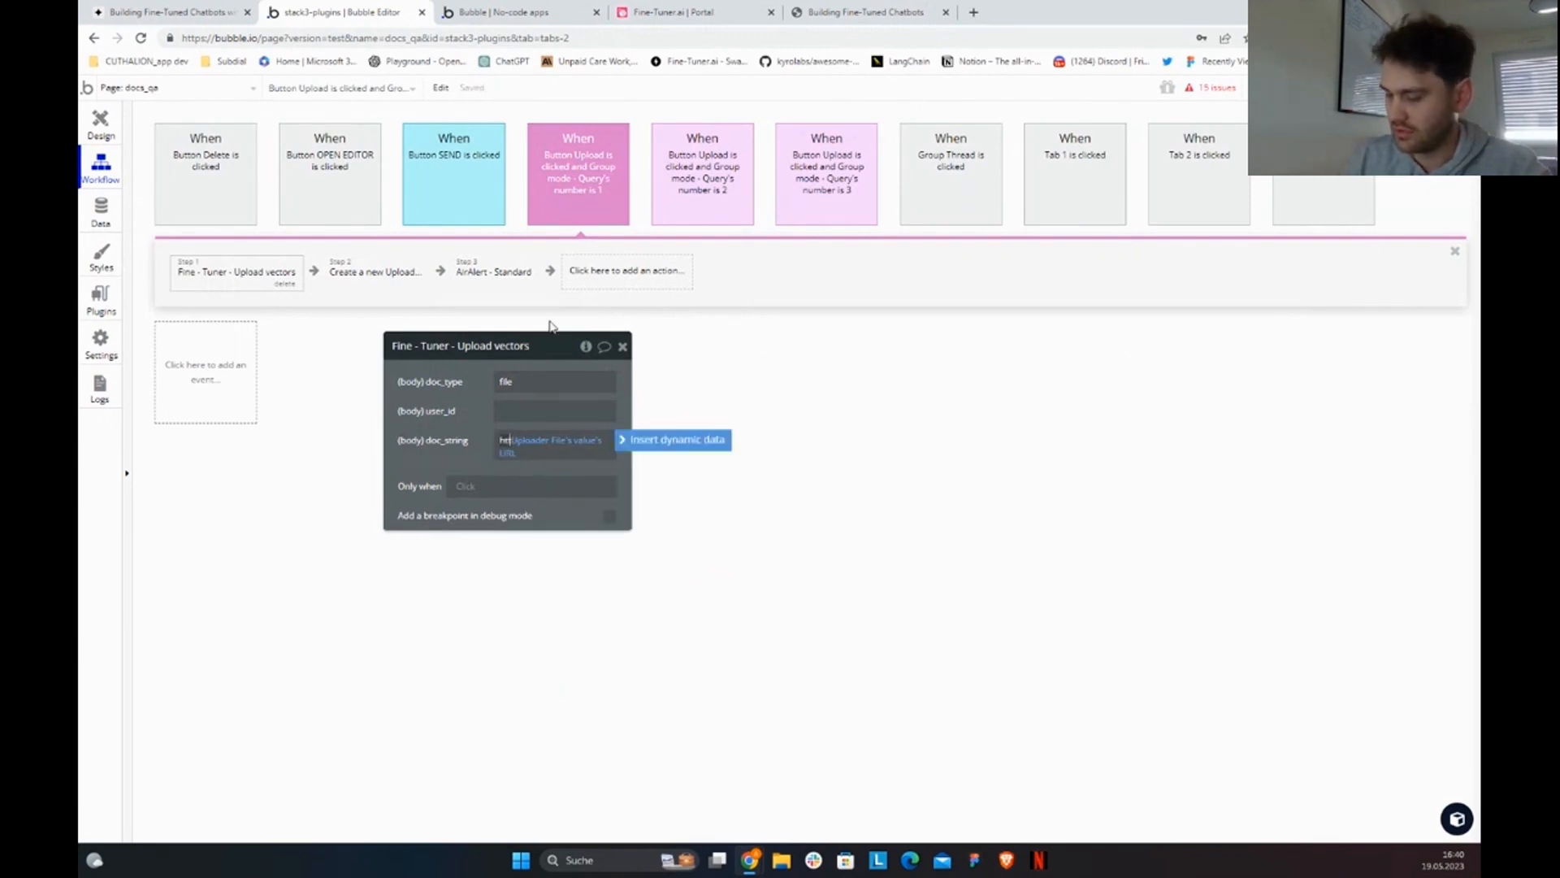
{"action": "type", "text": "ps:"}
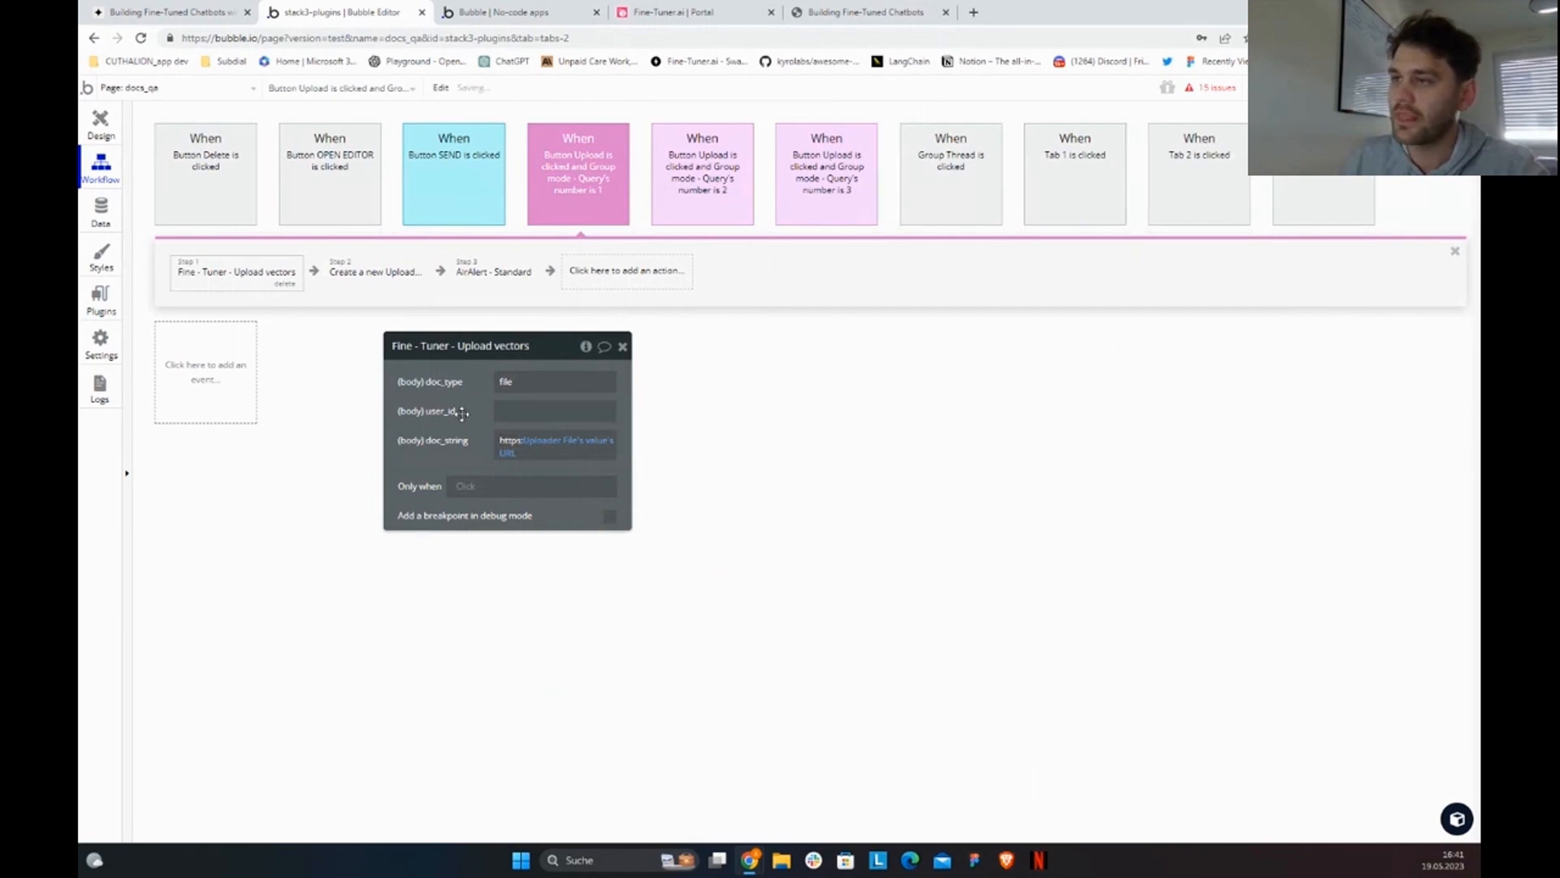
Step: Check the arbitrary text used for the content field in the Create a new Upload action
{"action": "left_click", "coordinate": [349, 273]}
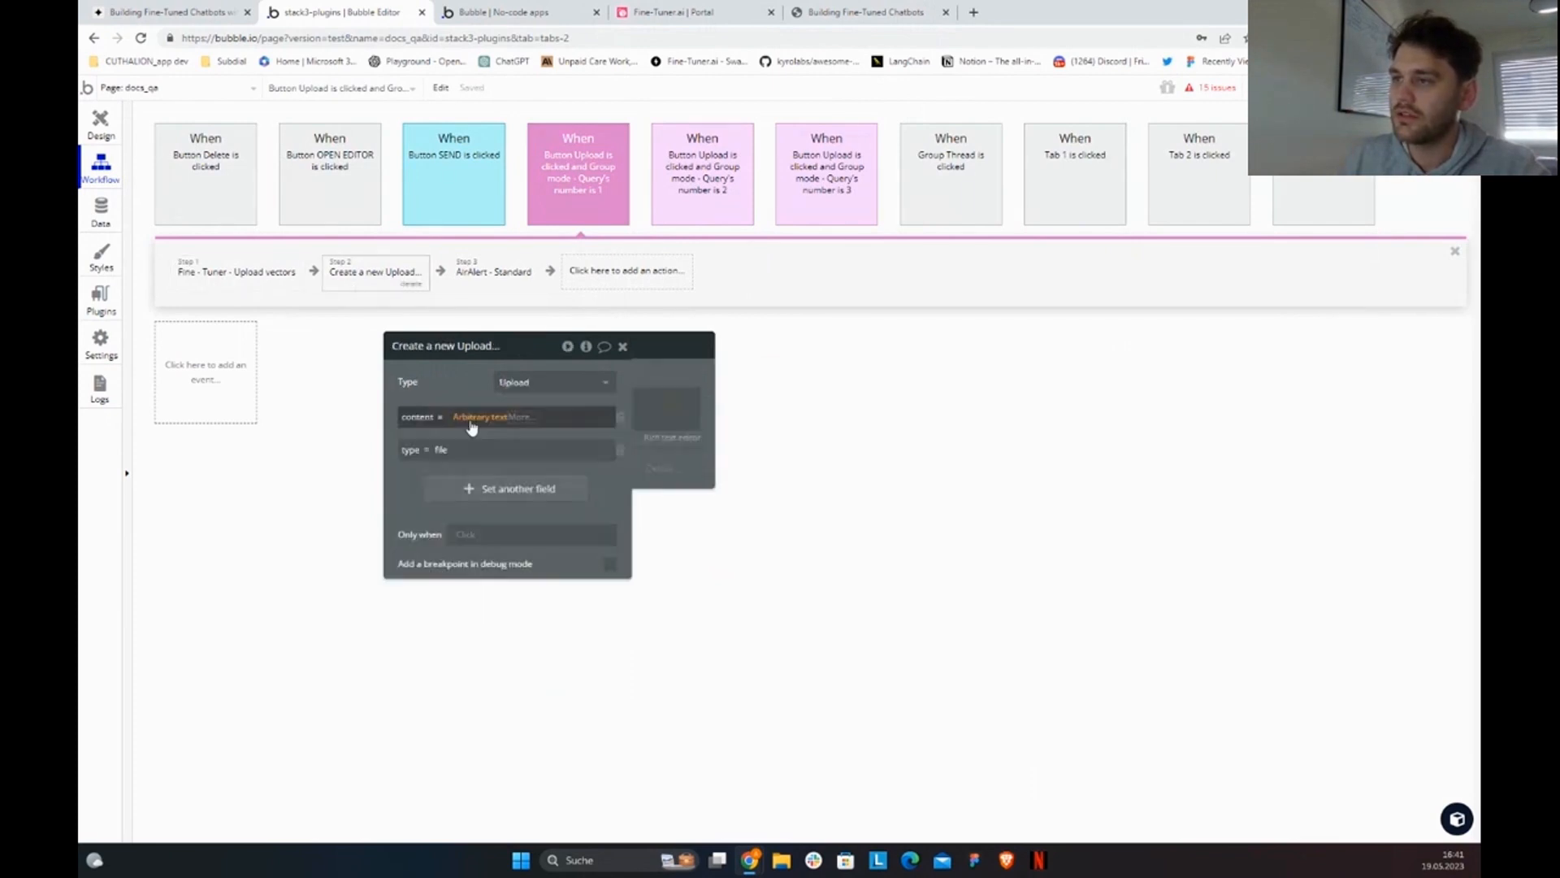
{"action": "left_click", "coordinate": [472, 418]}
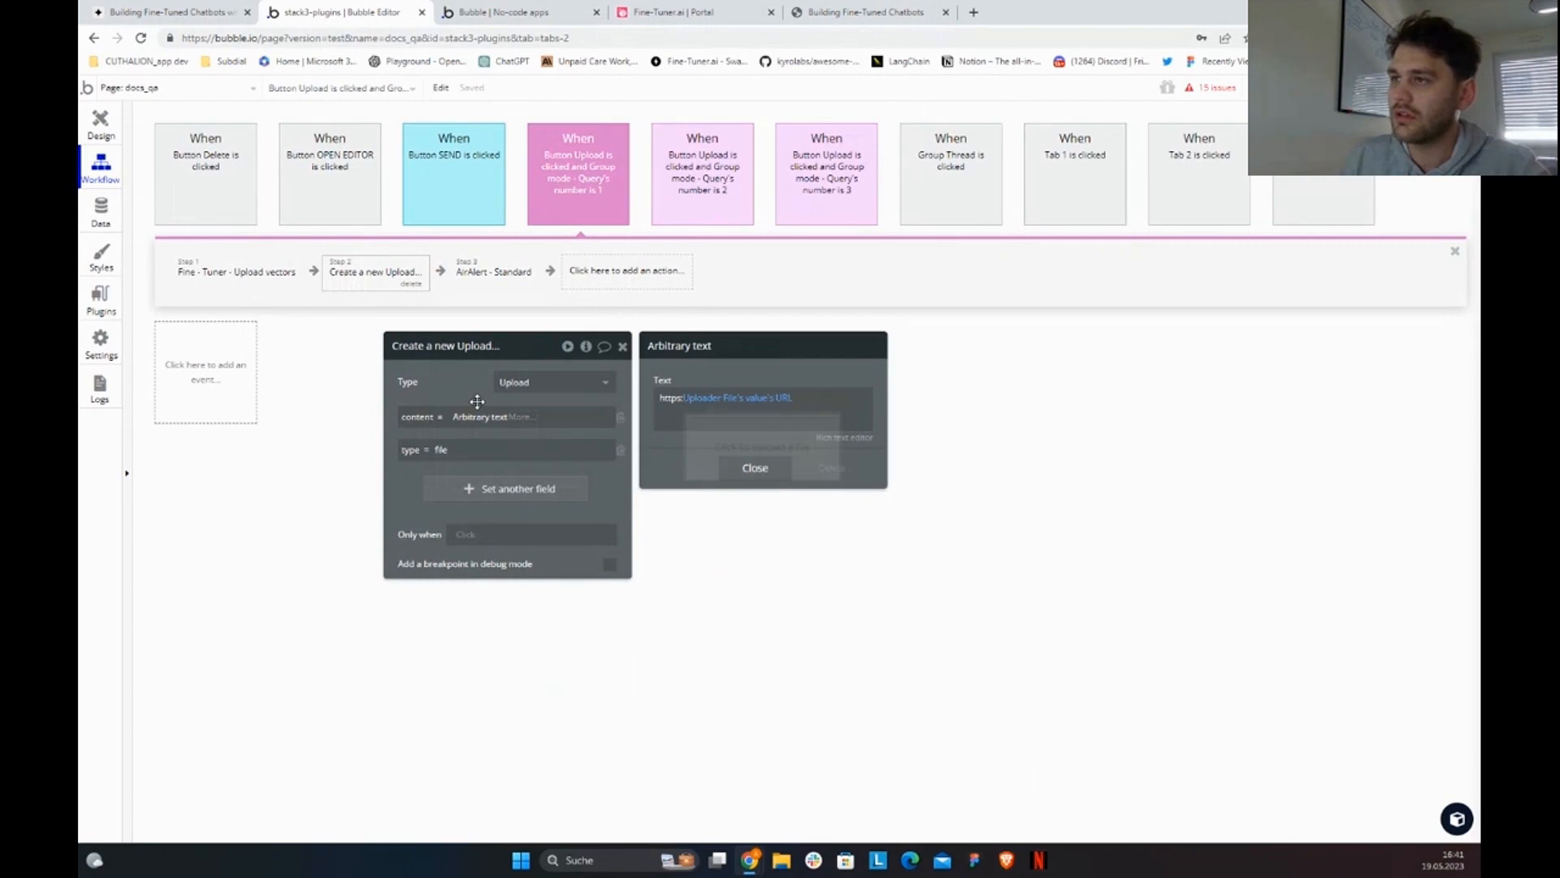
{"action": "left_click", "coordinate": [477, 401]}
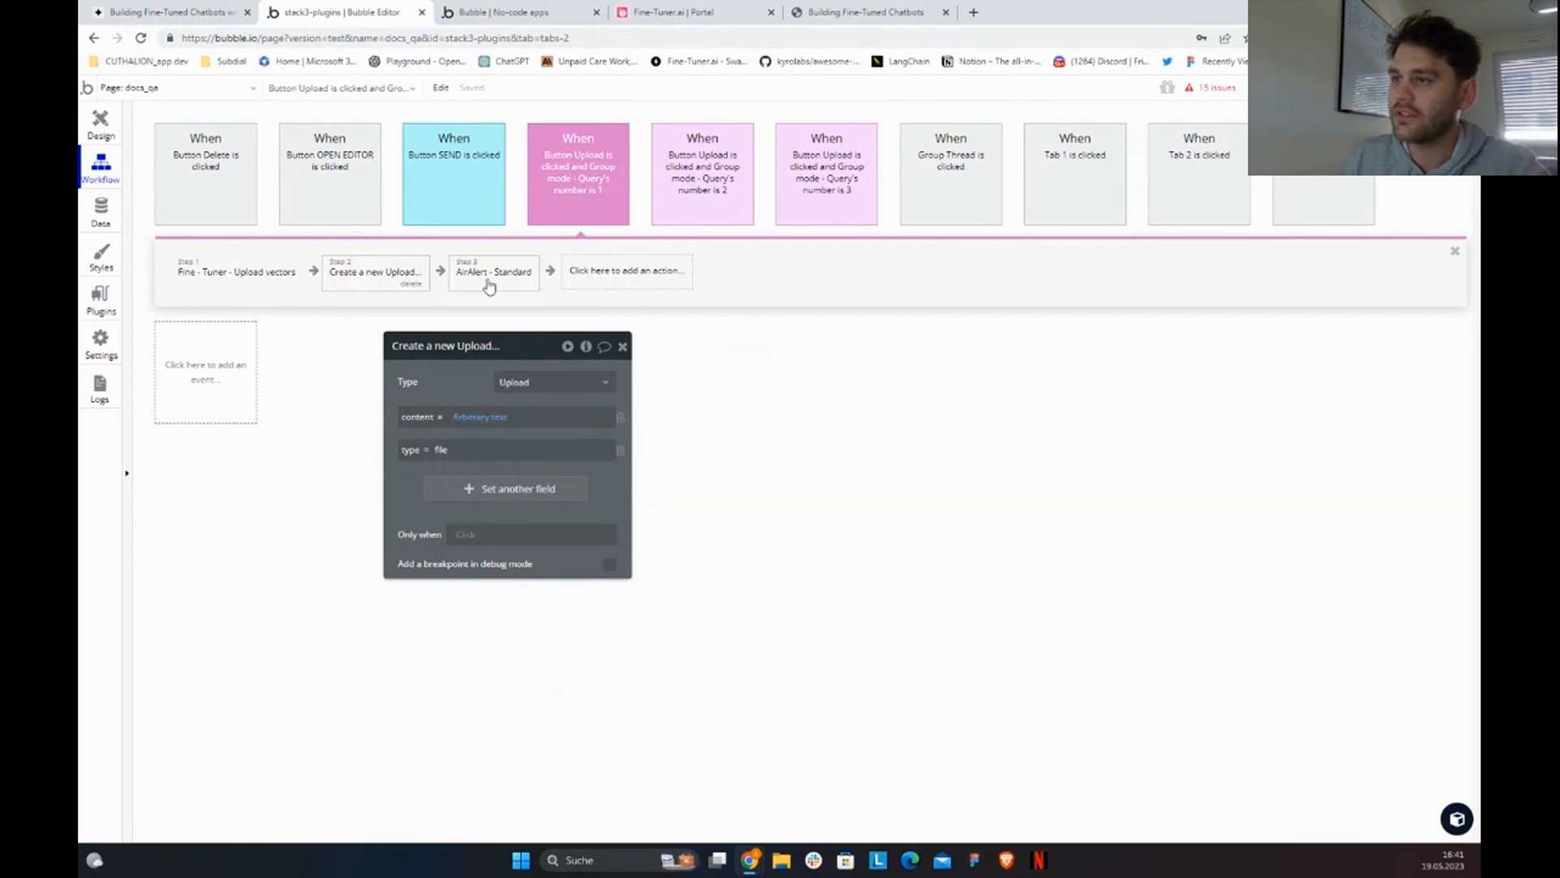
Step: Set the AirAlert message to the body status of the step 1 Fine - Tuner Upload vectors result, and reopen the Upload vectors action
{"action": "left_click", "coordinate": [489, 276]}
{"action": "left_click", "coordinate": [433, 463]}
{"action": "left_click", "coordinate": [487, 567]}
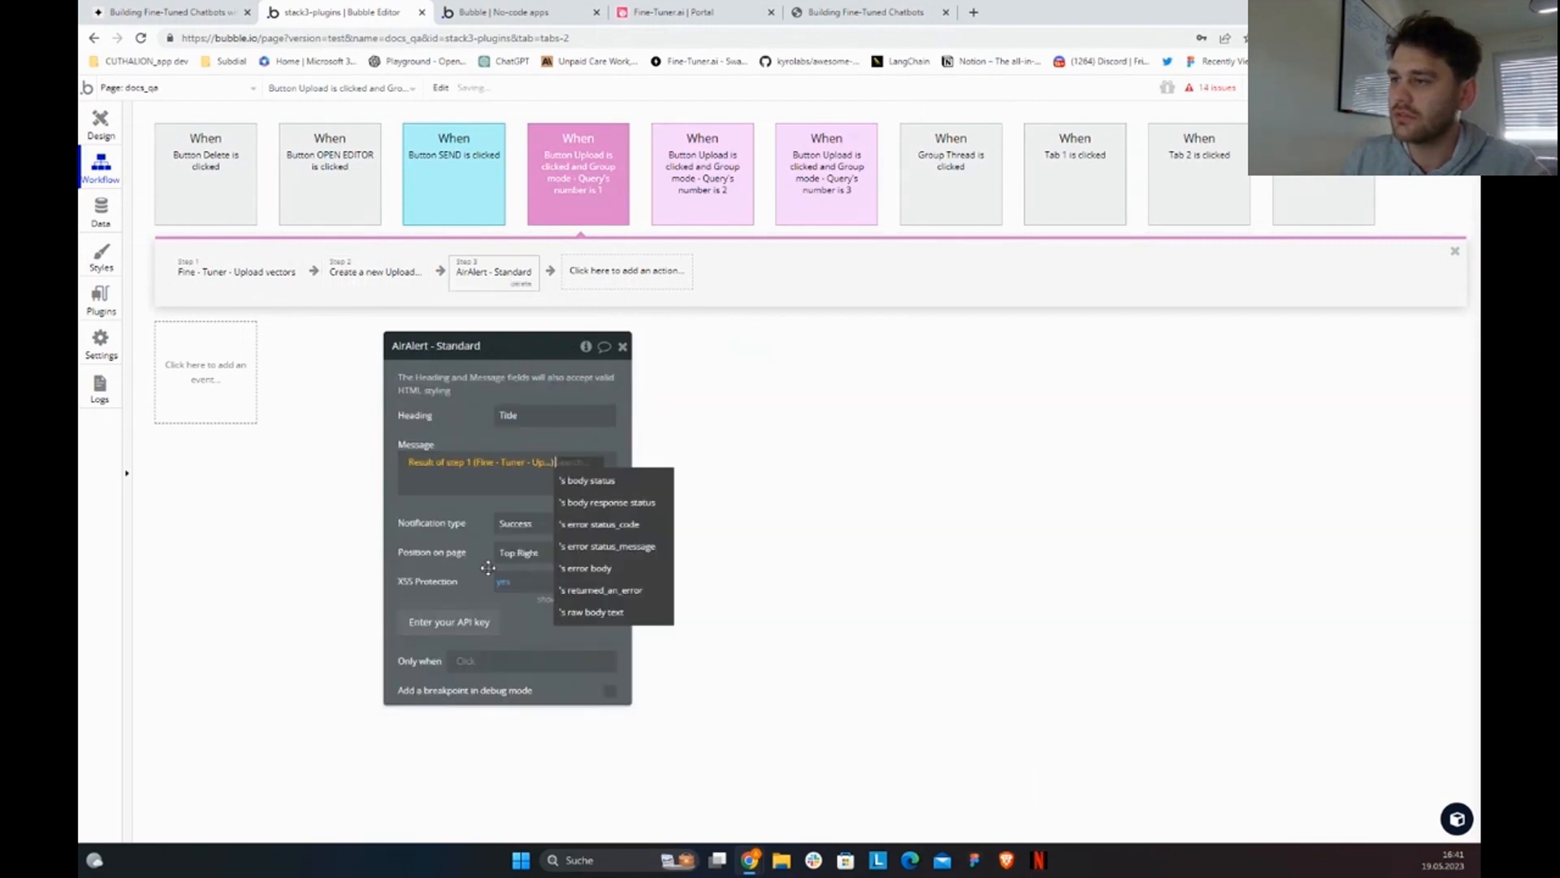
{"action": "left_click", "coordinate": [587, 480]}
{"action": "left_click", "coordinate": [236, 274]}
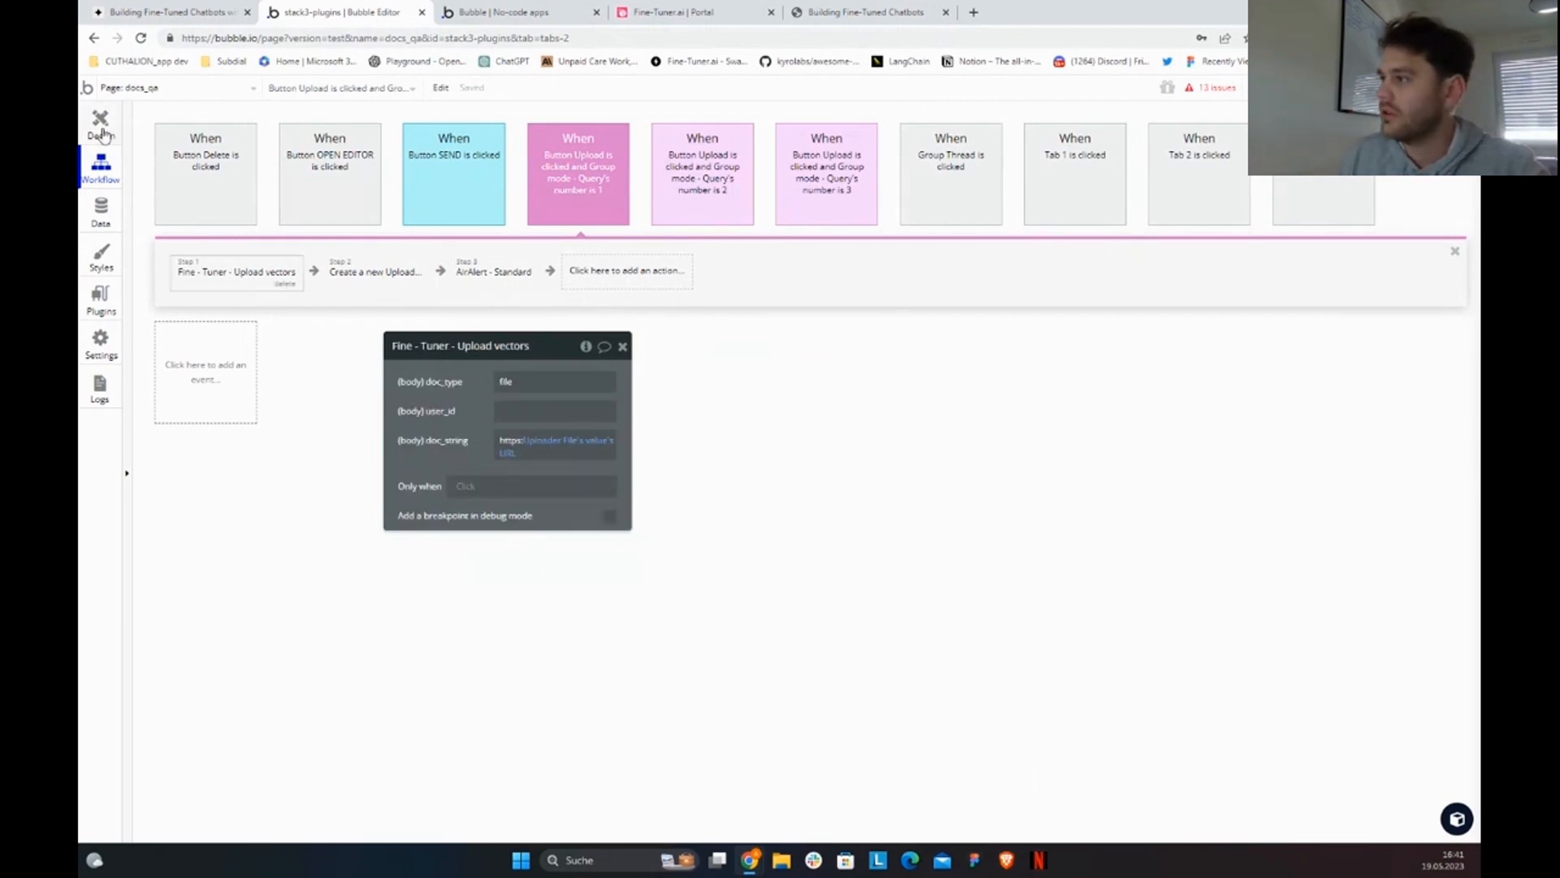
Step: View the Upload button in the page design and refresh the docs_qa app preview to its latest version
{"action": "left_click", "coordinate": [100, 128]}
{"action": "left_click_drag", "start_coordinate": [520, 442], "coordinate": [478, 257]}
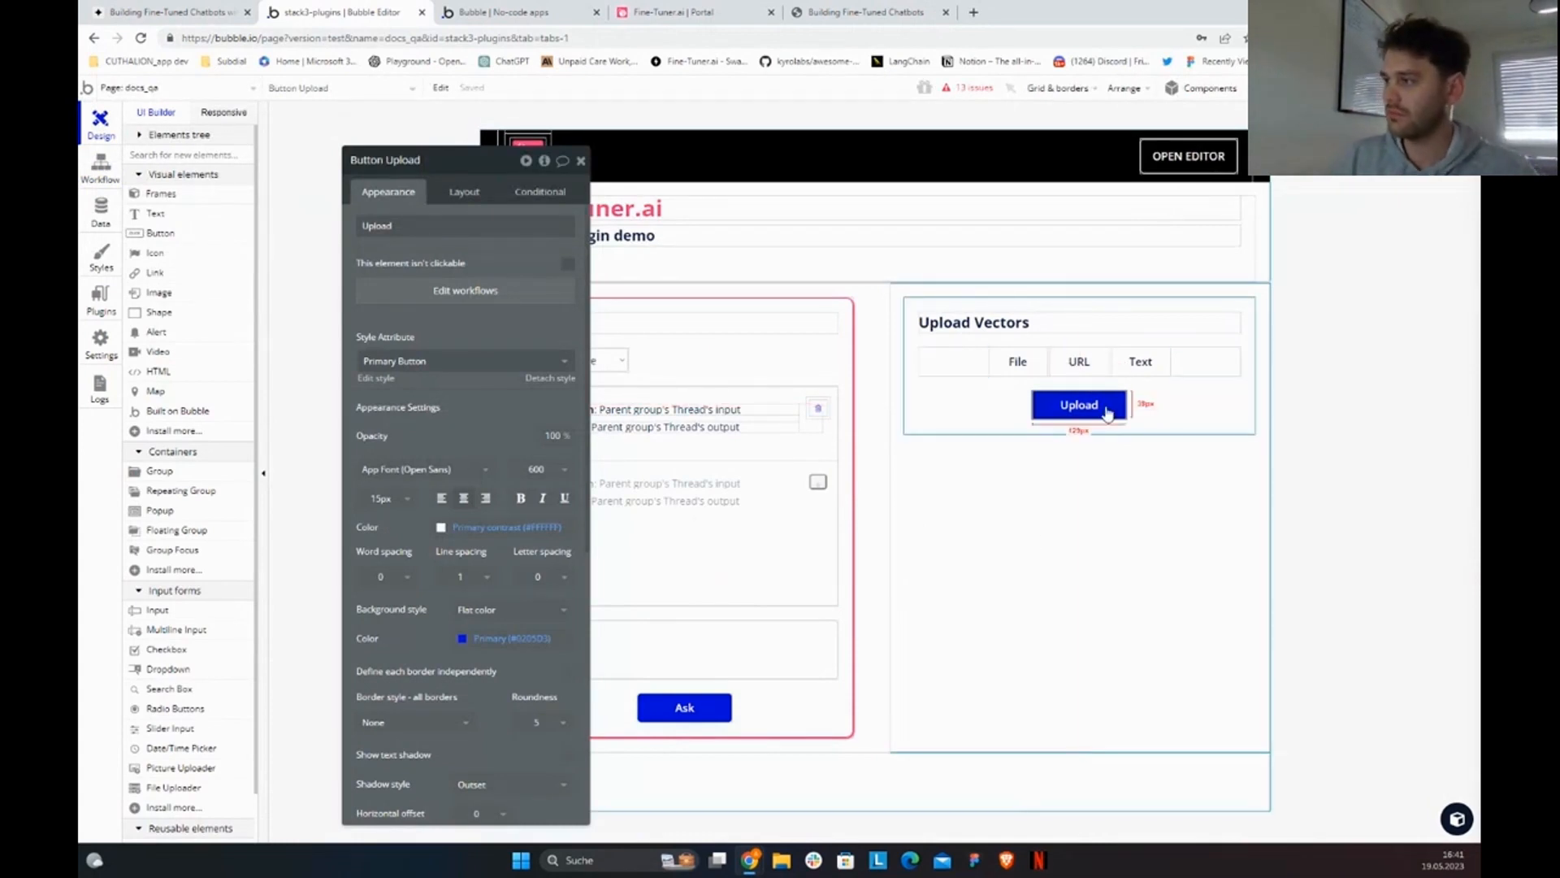
{"action": "left_click", "coordinate": [581, 8]}
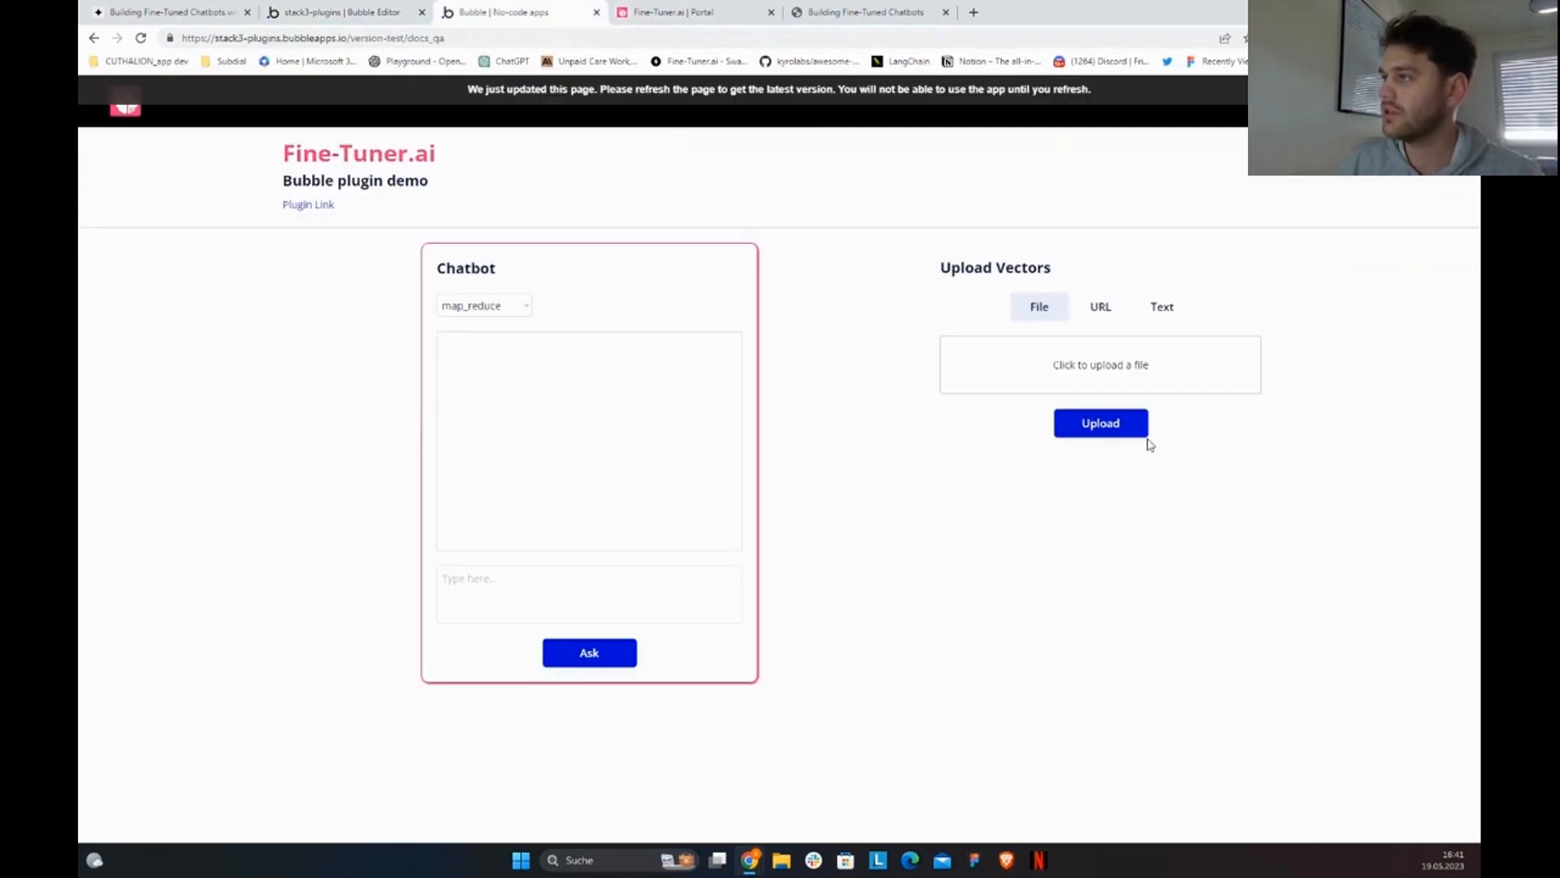
{"action": "left_click", "coordinate": [536, 103]}
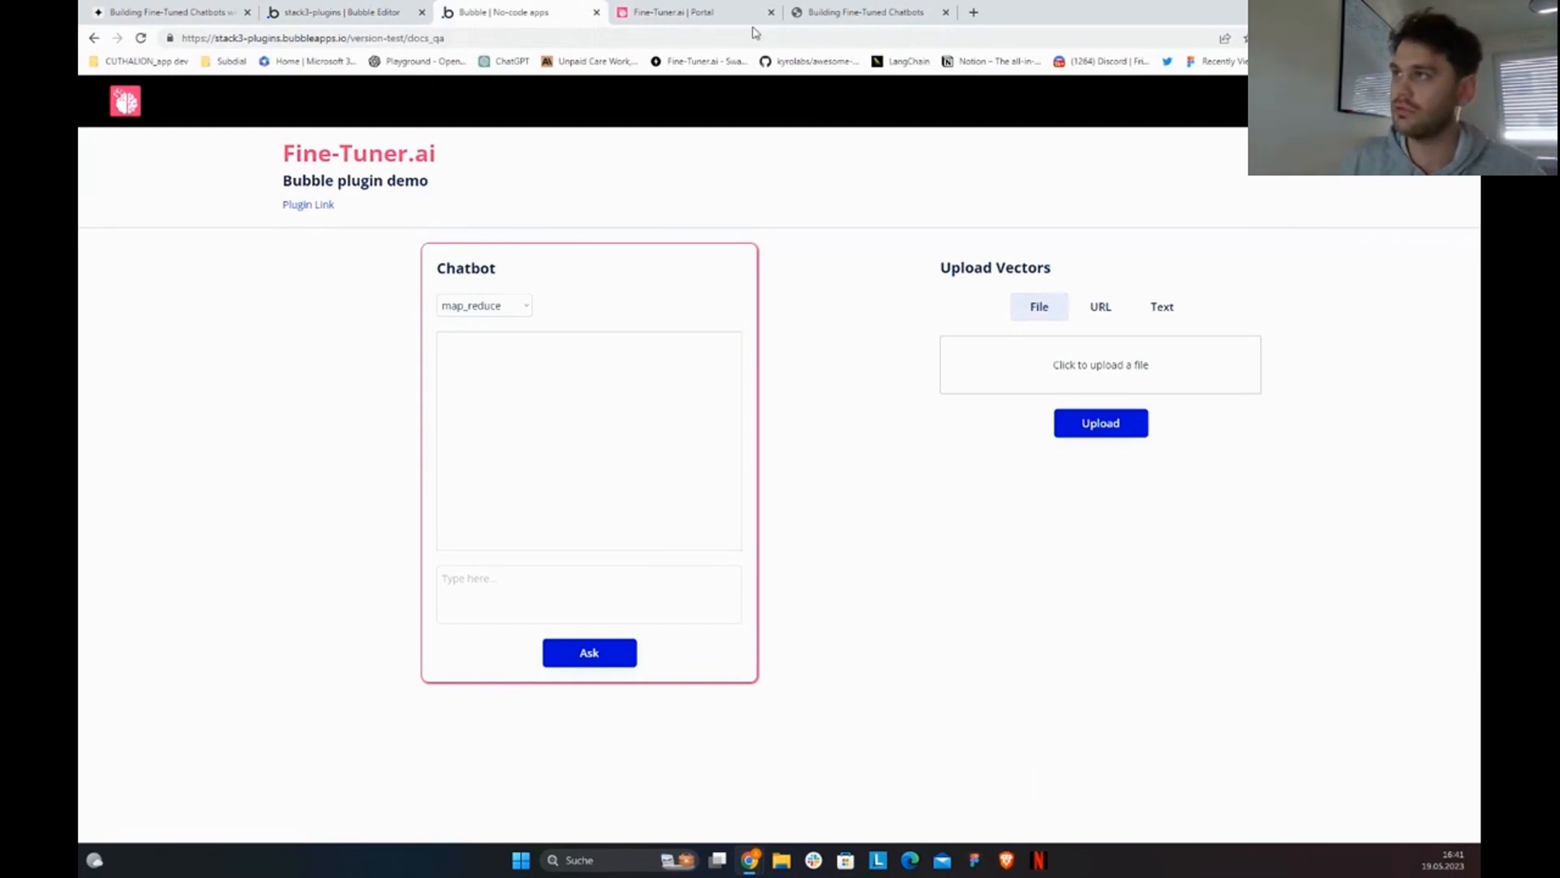
Step: Review the Documents Q&A model's stored data in the Fine-Tuner.ai portal and return to the app preview
{"action": "left_click", "coordinate": [705, 12]}
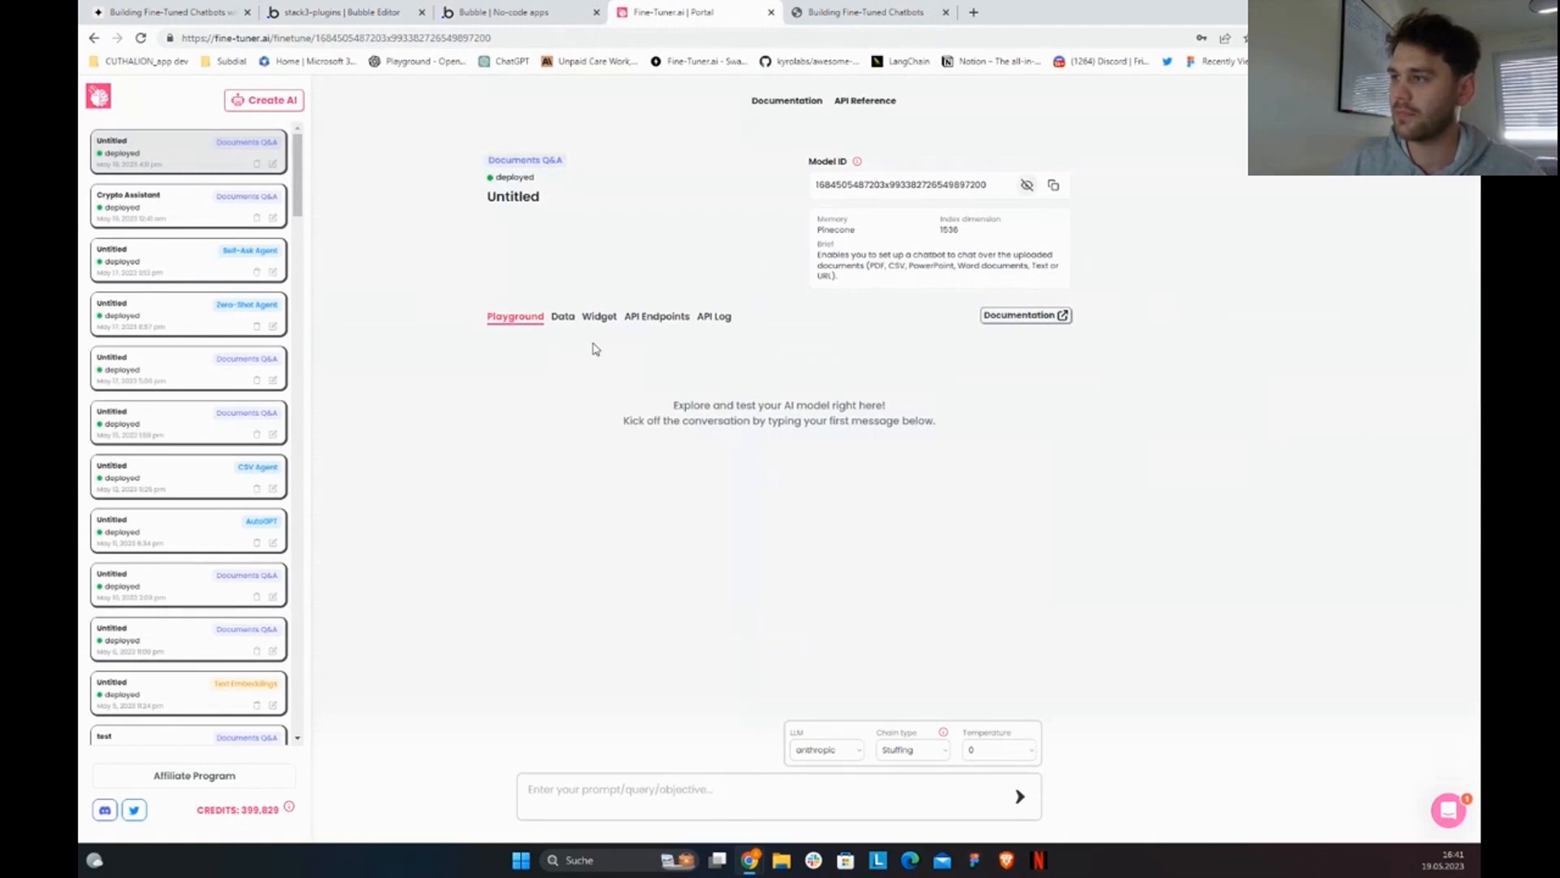
{"action": "left_click", "coordinate": [563, 316]}
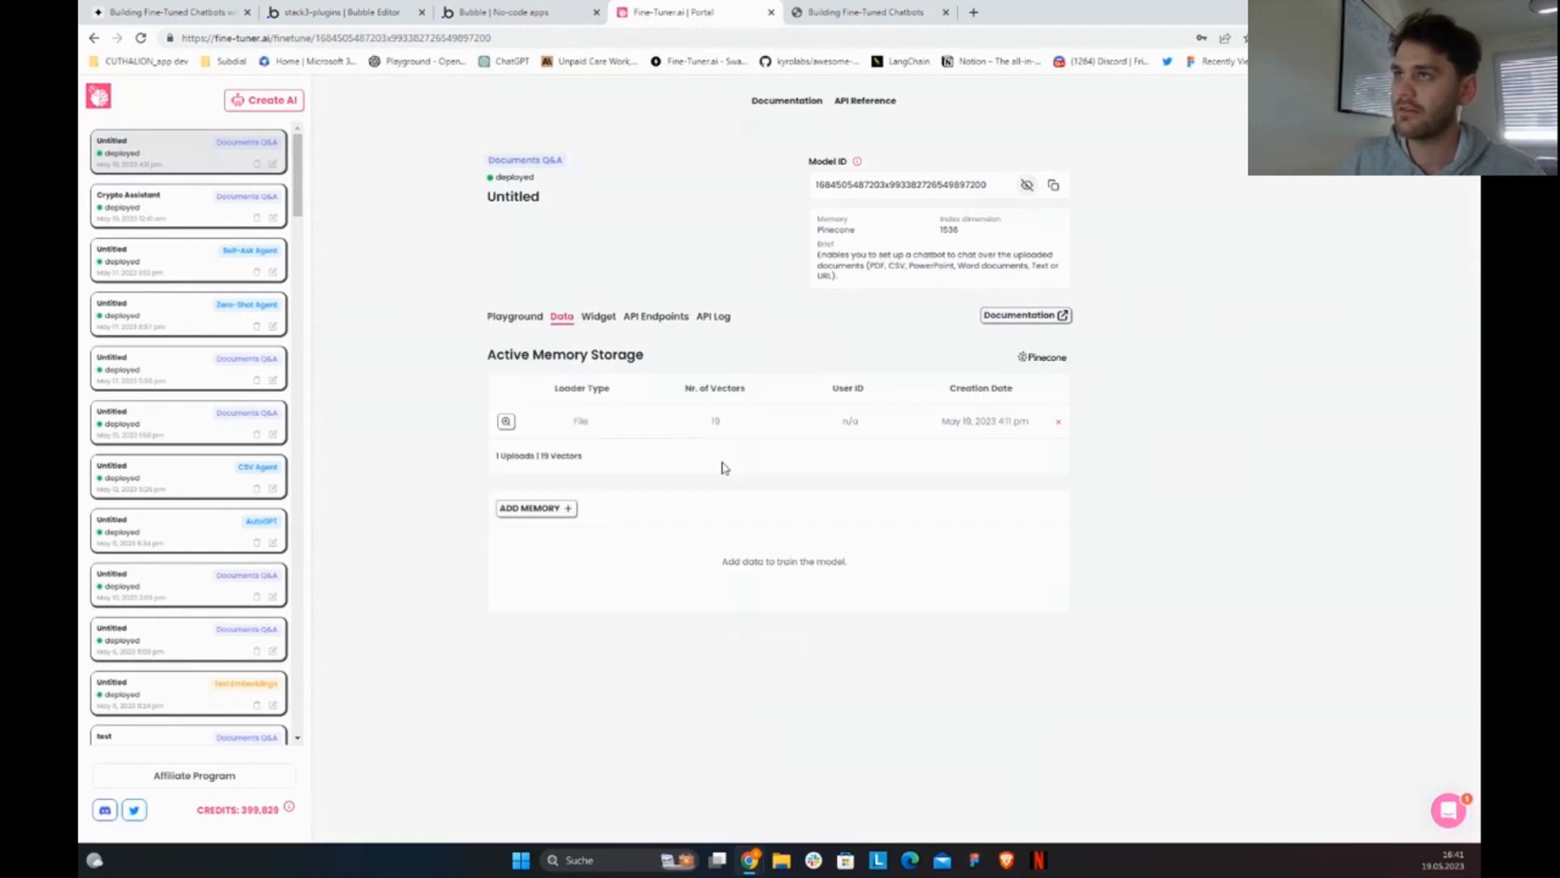
{"action": "left_click", "coordinate": [370, 6]}
{"action": "left_click", "coordinate": [527, 8]}
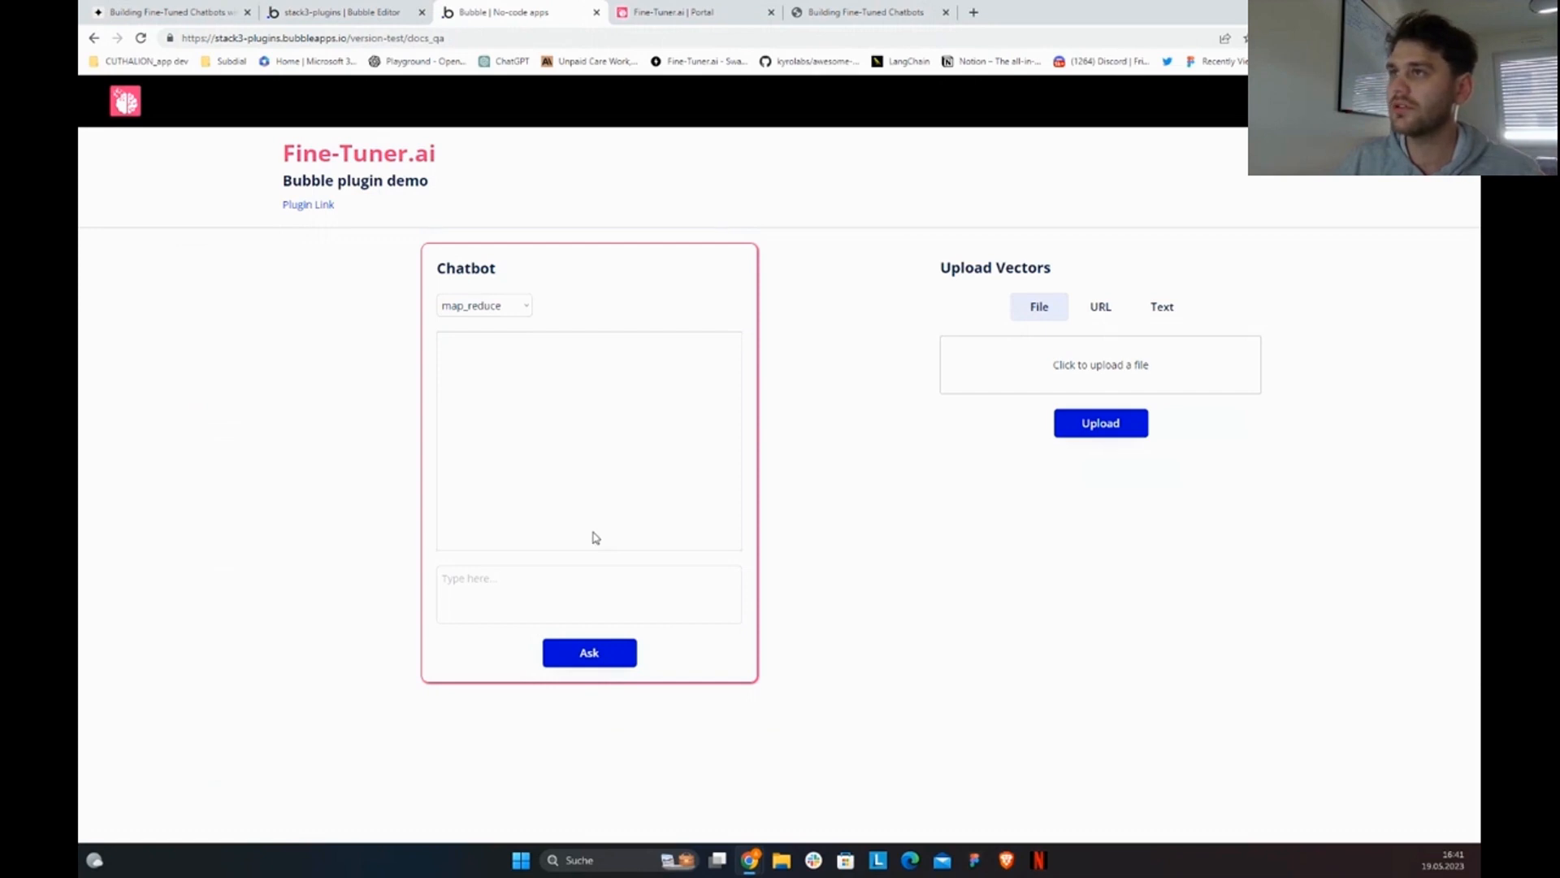
Step: Inspect the Ask button, the thread repeating group and the query input in the page design, and open the Button SEND workflow
{"action": "key", "text": "ctrl+shift+Tab"}
{"action": "left_click", "coordinate": [684, 708]}
{"action": "left_click_drag", "start_coordinate": [477, 426], "coordinate": [337, 391]}
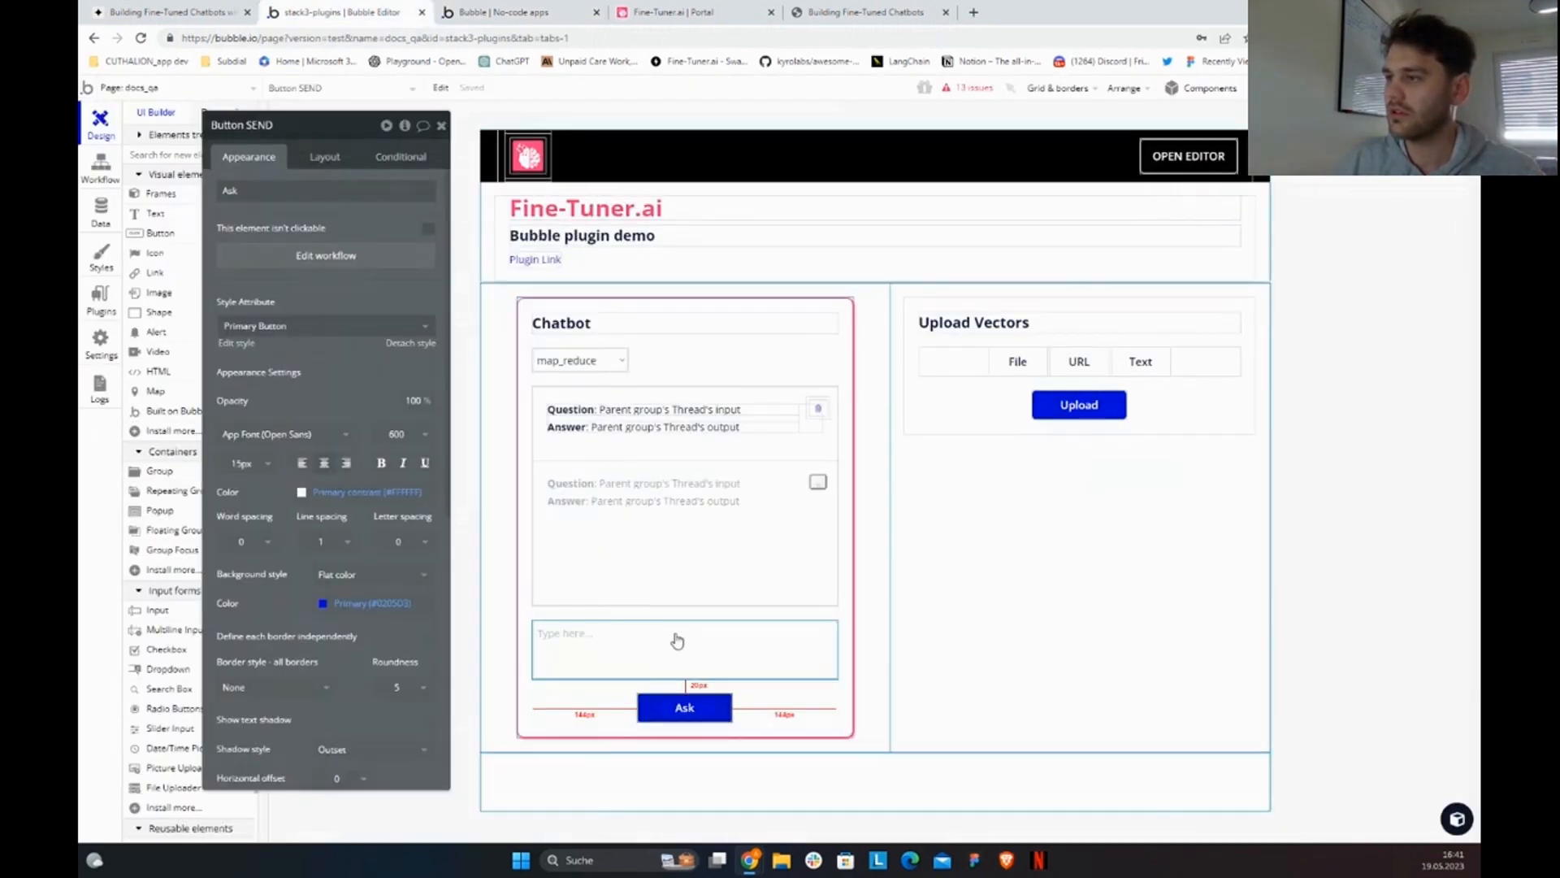
{"action": "left_click", "coordinate": [643, 458]}
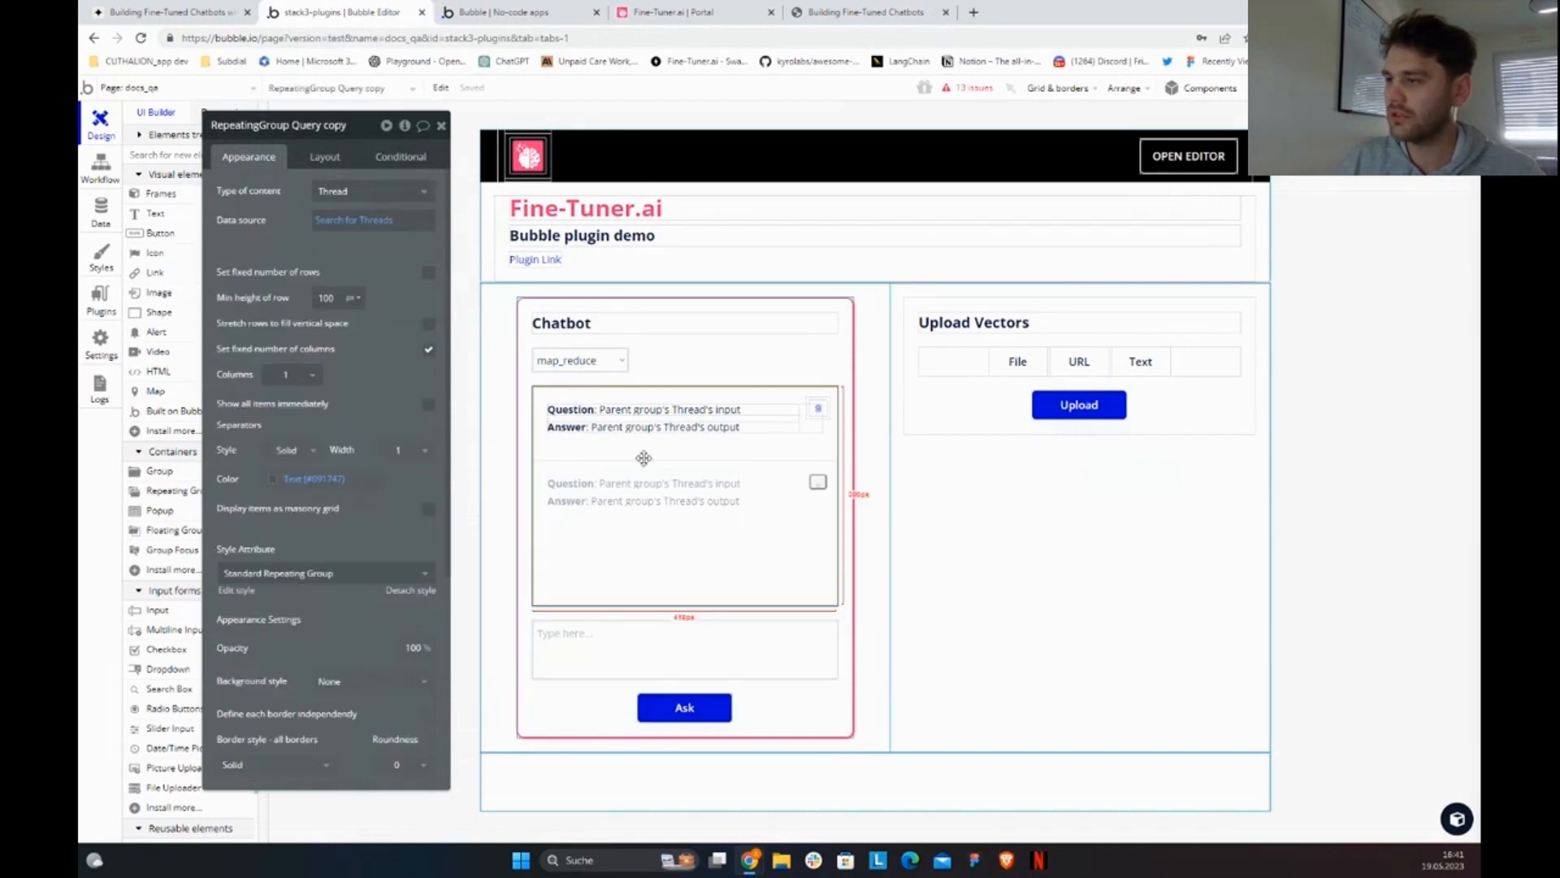
{"action": "left_click", "coordinate": [780, 646]}
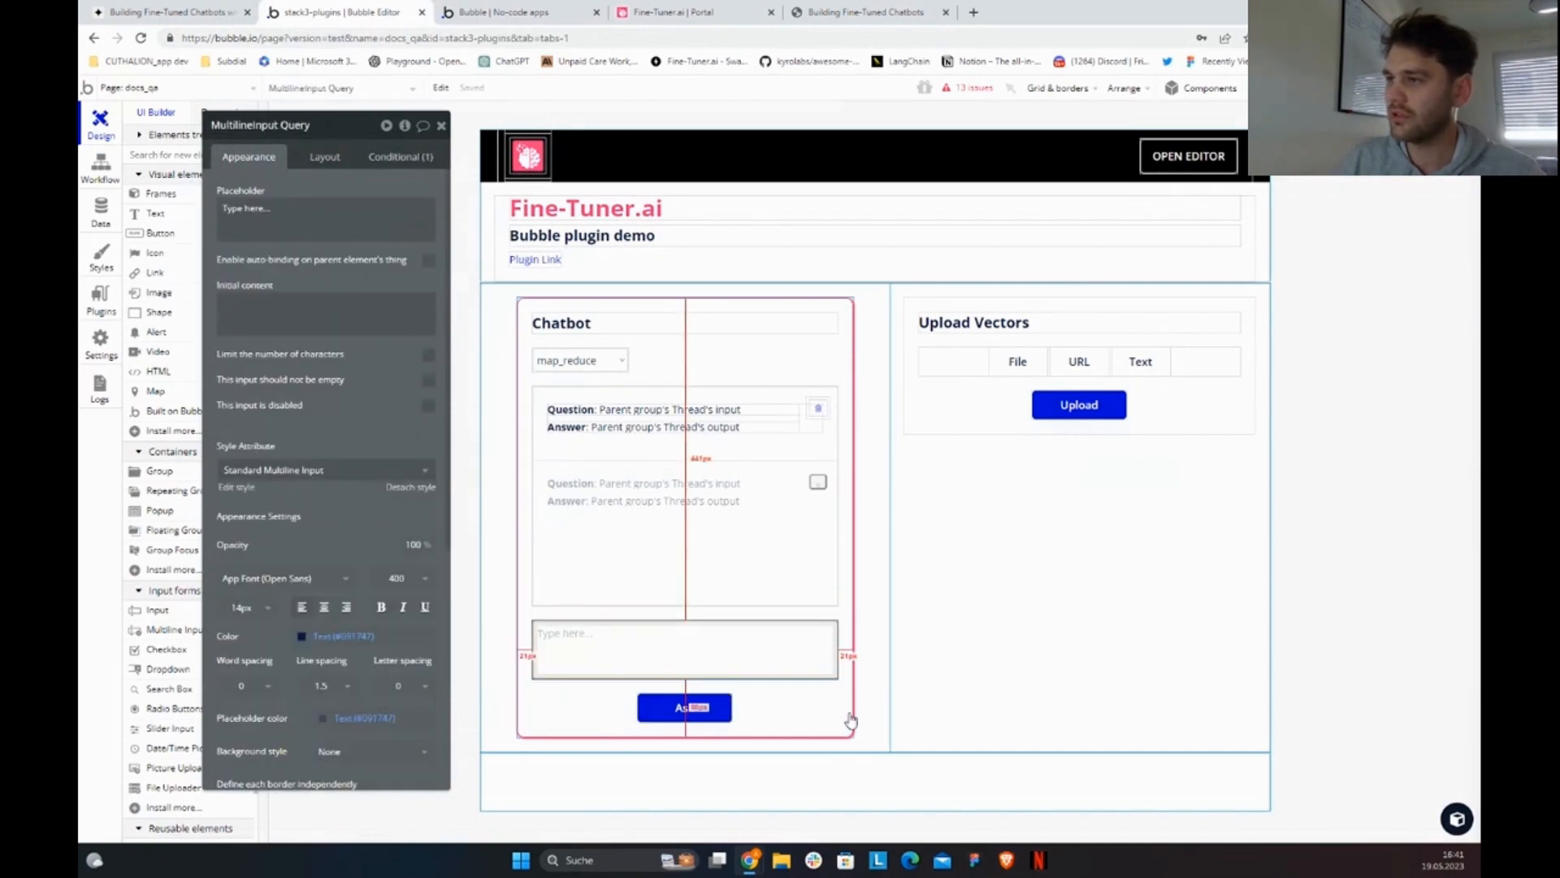
{"action": "left_click", "coordinate": [683, 723]}
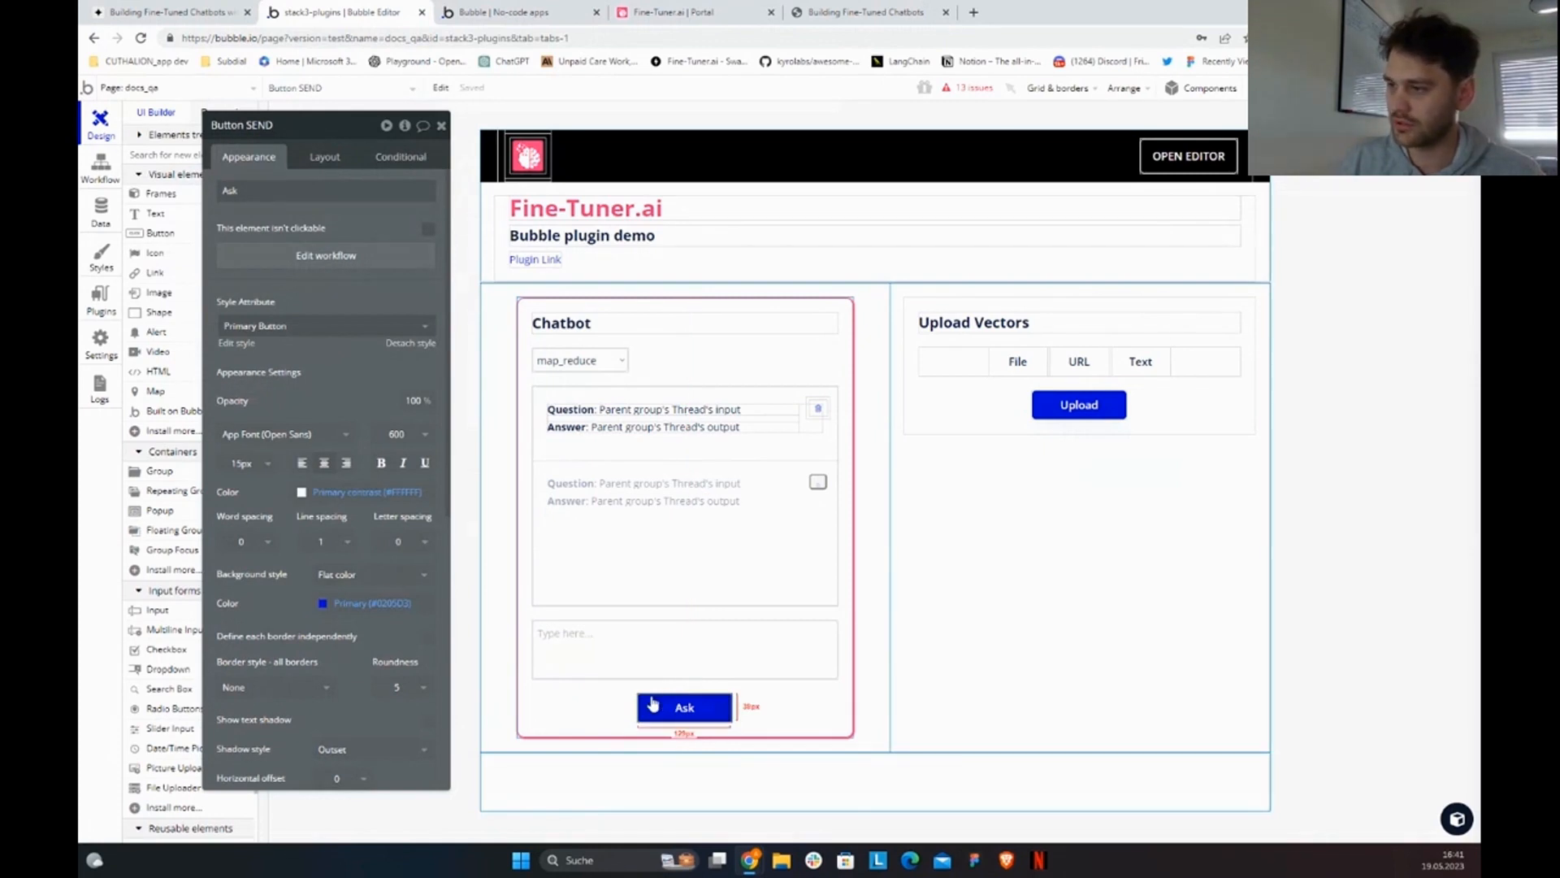
{"action": "right_click", "coordinate": [688, 712]}
{"action": "left_click", "coordinate": [663, 718]}
{"action": "left_click", "coordinate": [313, 256]}
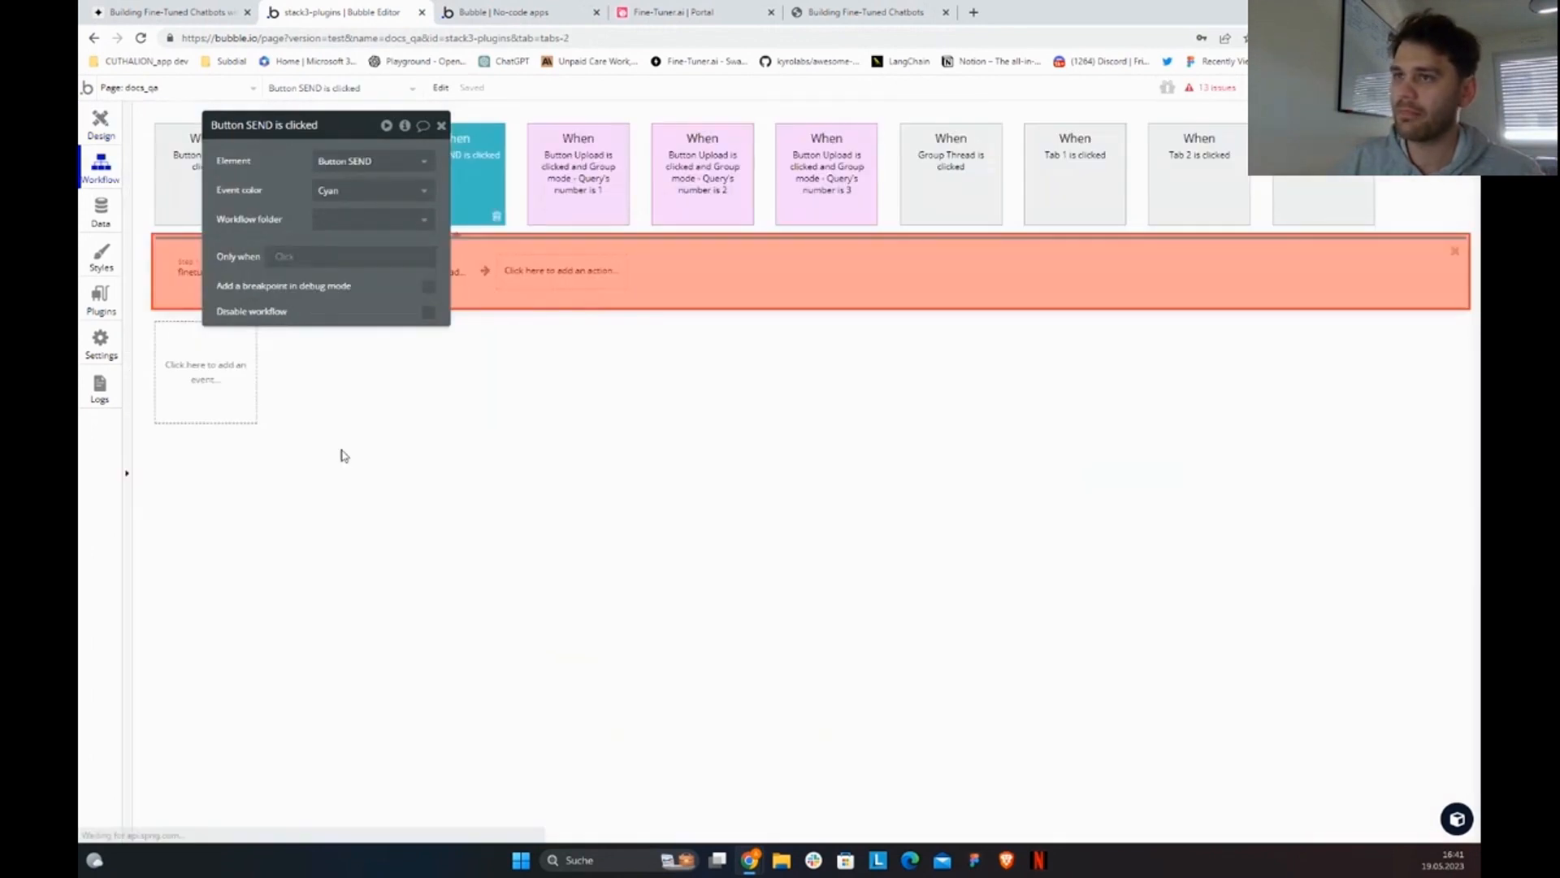
Step: Replace the finetuner.ai Documents QA action in the Button SEND workflow with Fine - Tuner - Retrieval QA, placed before Create a new Thread
{"action": "left_click", "coordinate": [258, 281]}
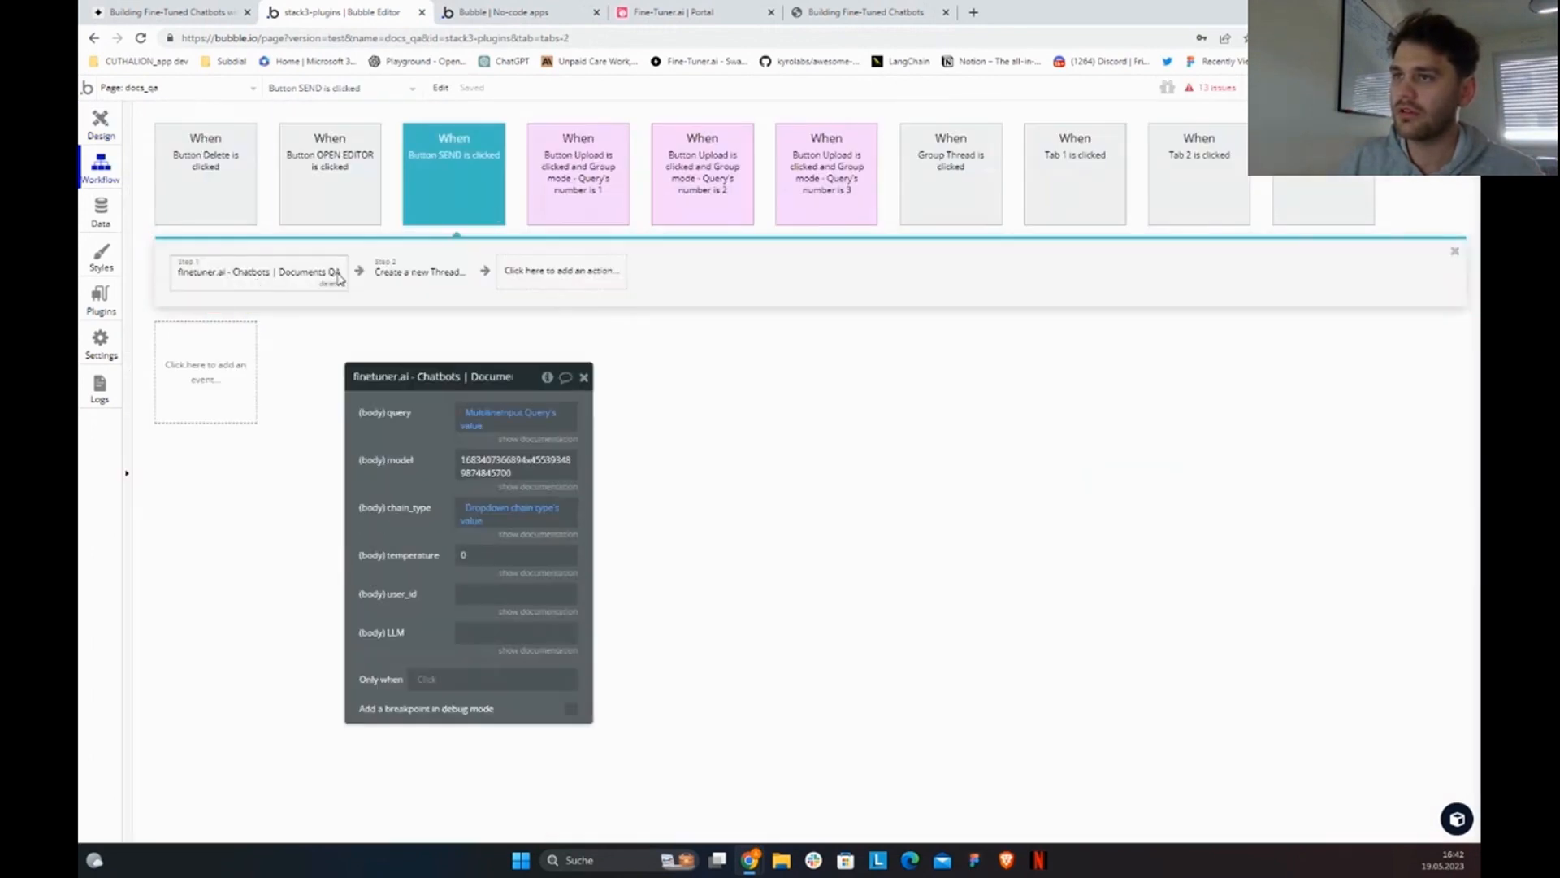
{"action": "left_click", "coordinate": [335, 289]}
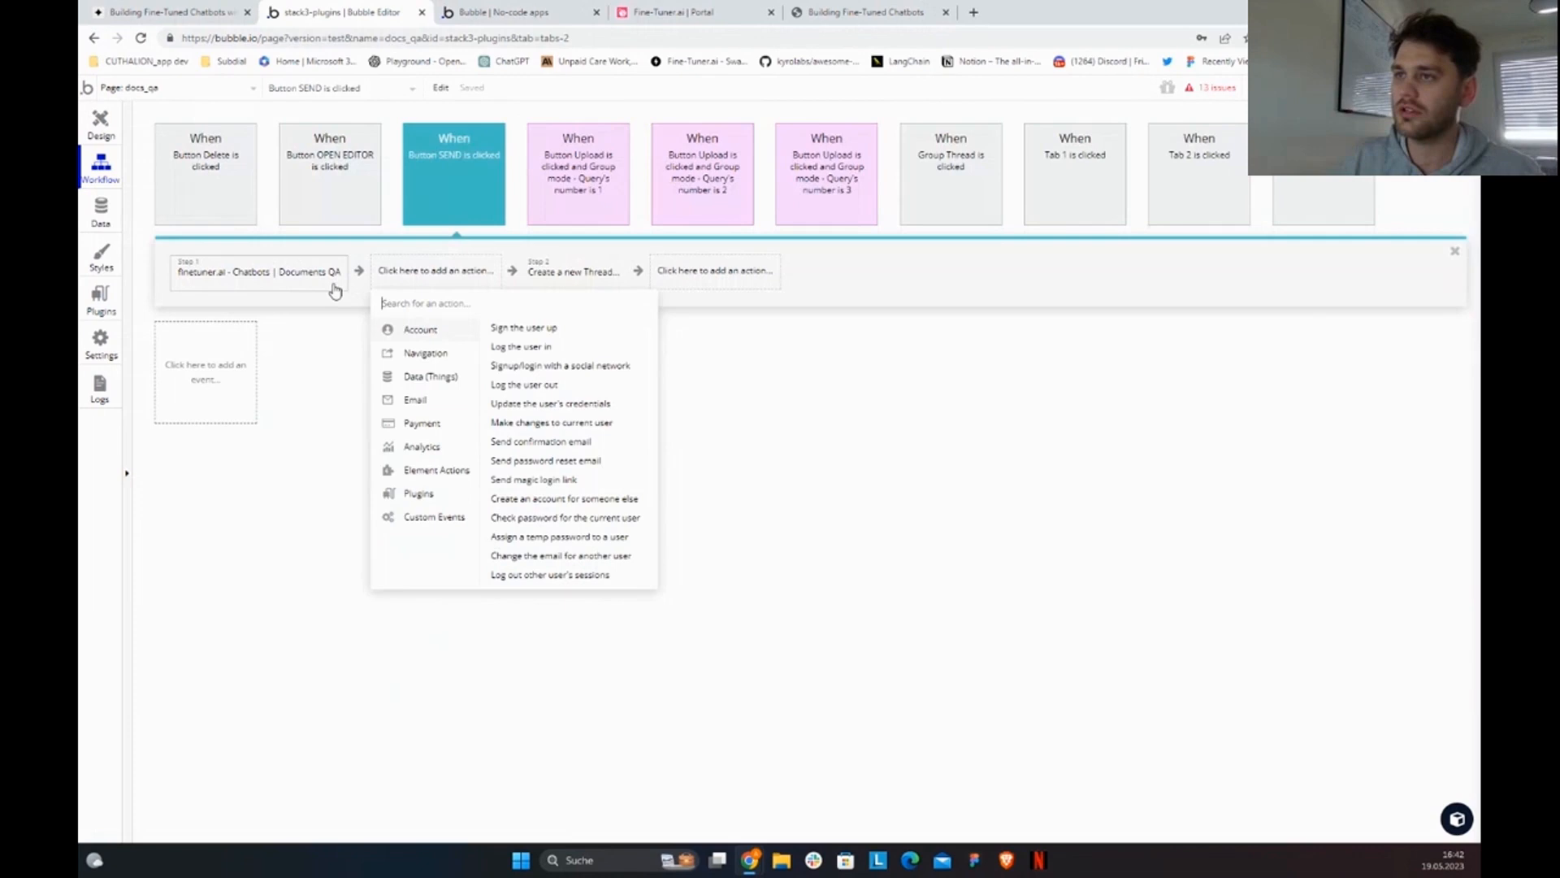
{"action": "left_click", "coordinate": [334, 290]}
{"action": "left_click", "coordinate": [341, 271]}
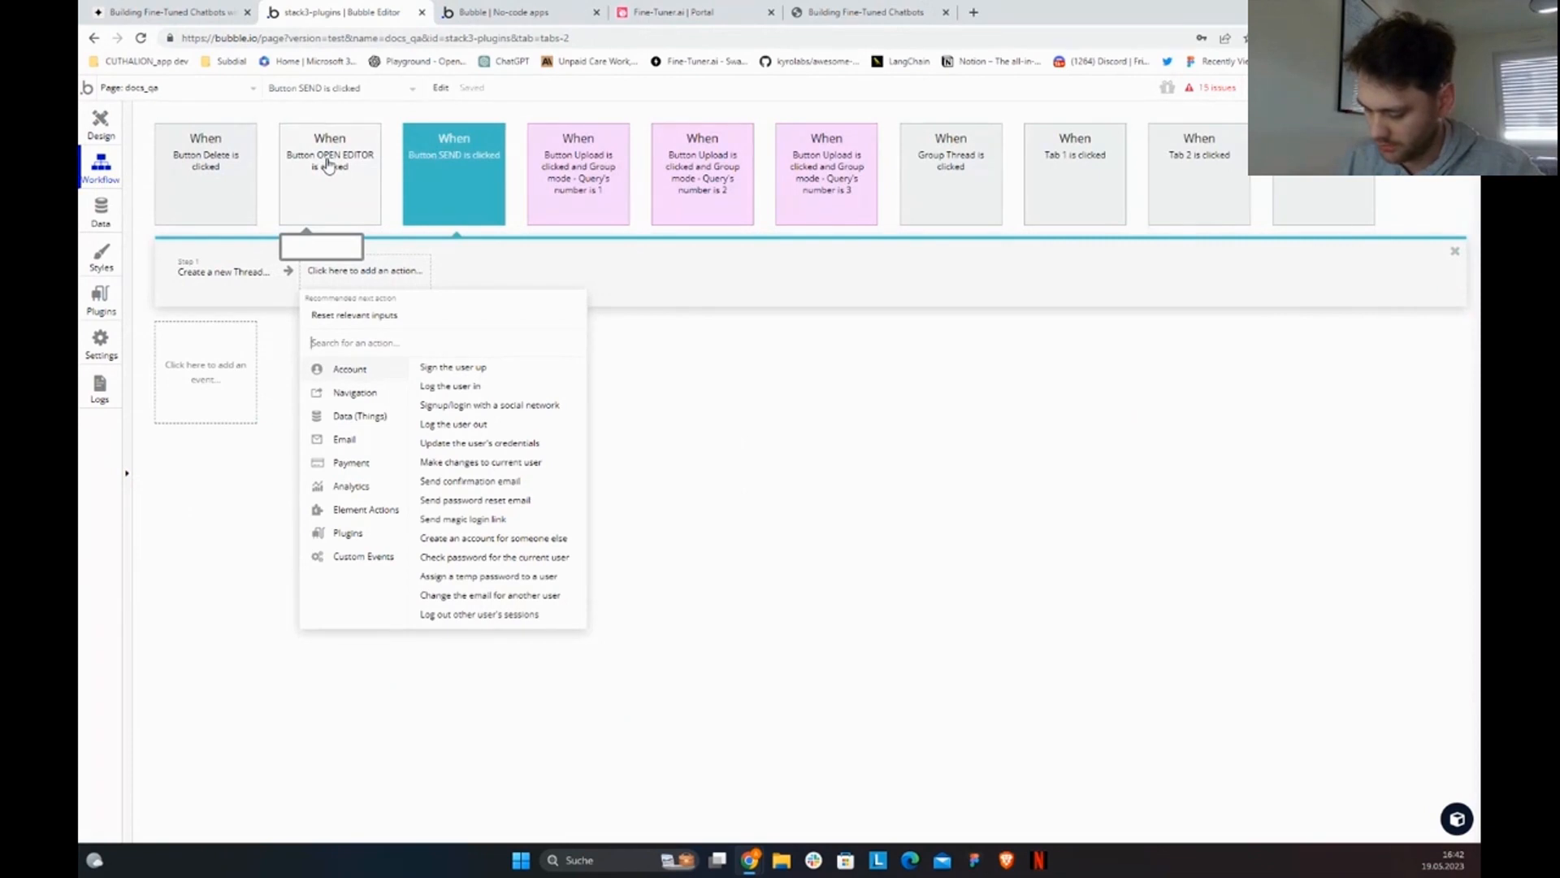
{"action": "type", "text": "fine"}
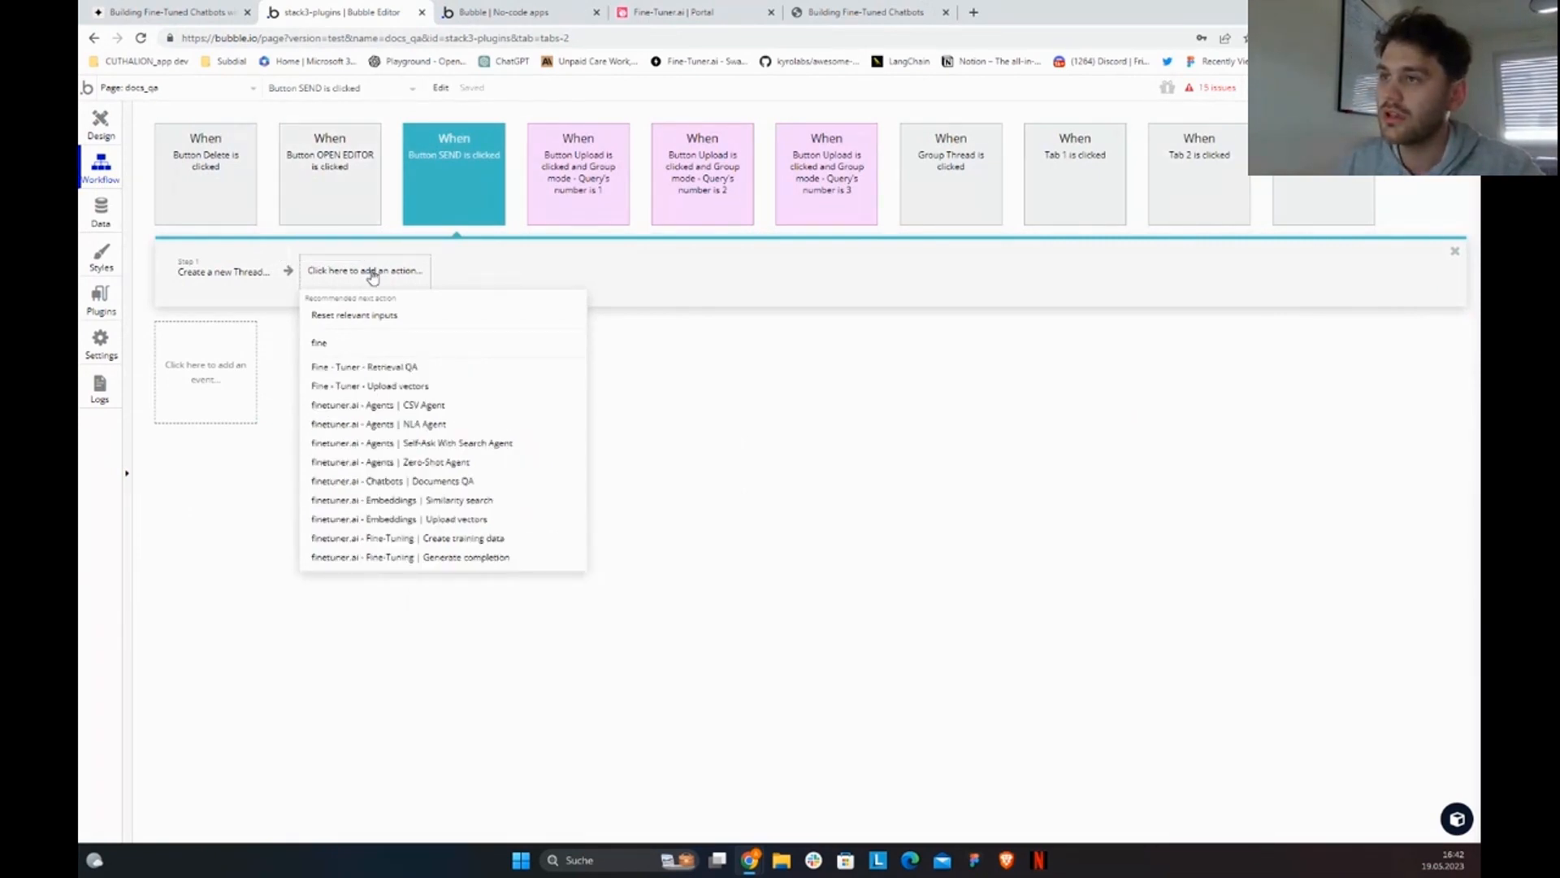
{"action": "left_click", "coordinate": [374, 366]}
{"action": "left_click_drag", "start_coordinate": [309, 273], "coordinate": [220, 276]}
Step: Set the Retrieval QA action's query to the MultilineInput Query's value
{"action": "left_click", "coordinate": [551, 397]}
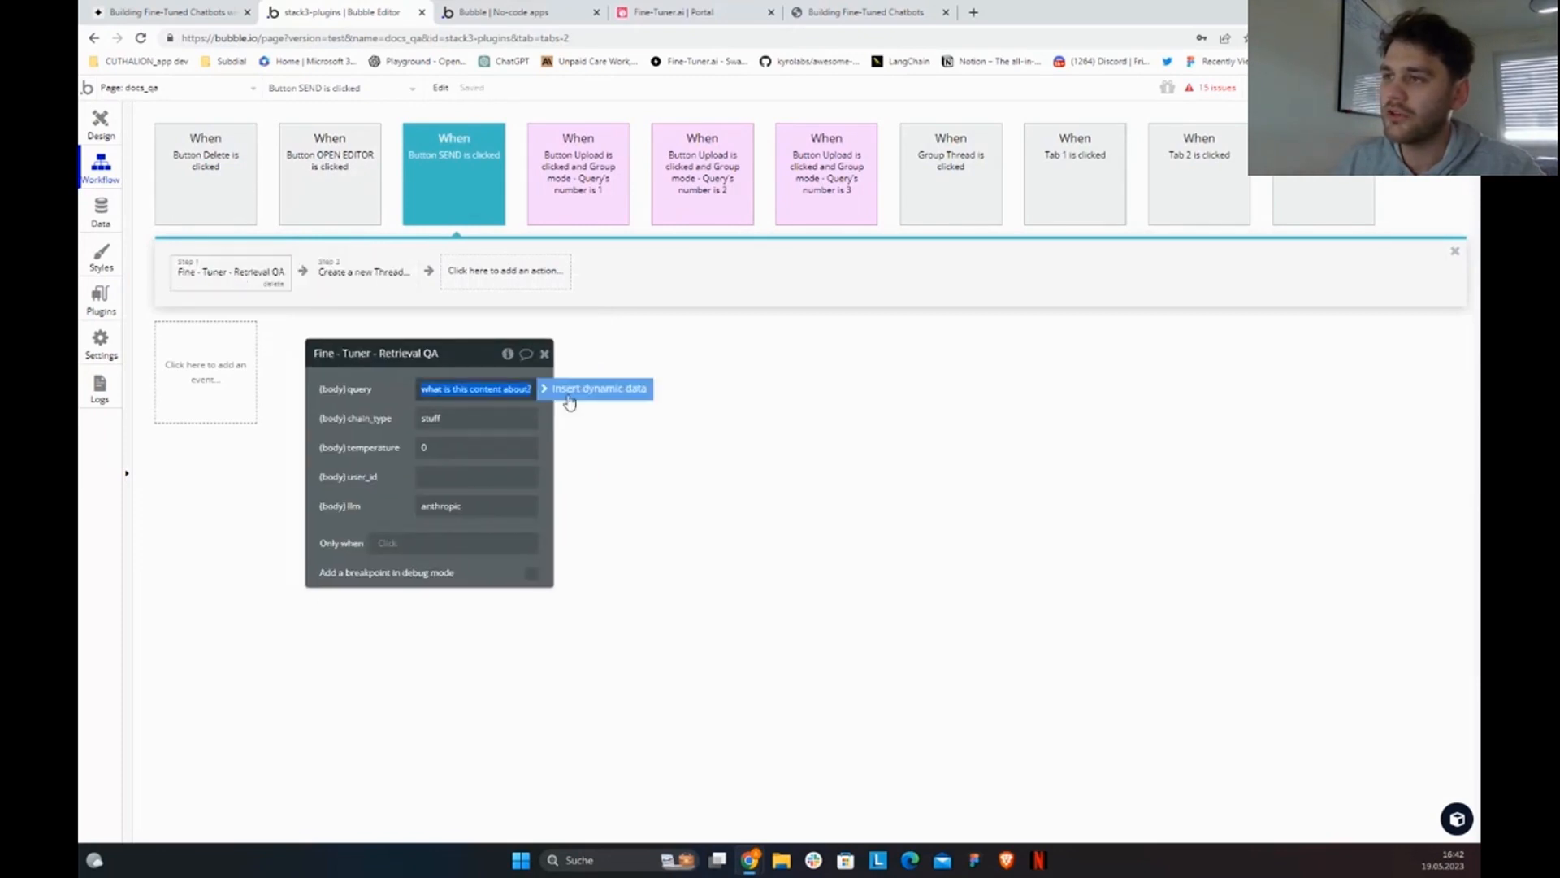
{"action": "left_click", "coordinate": [568, 394]}
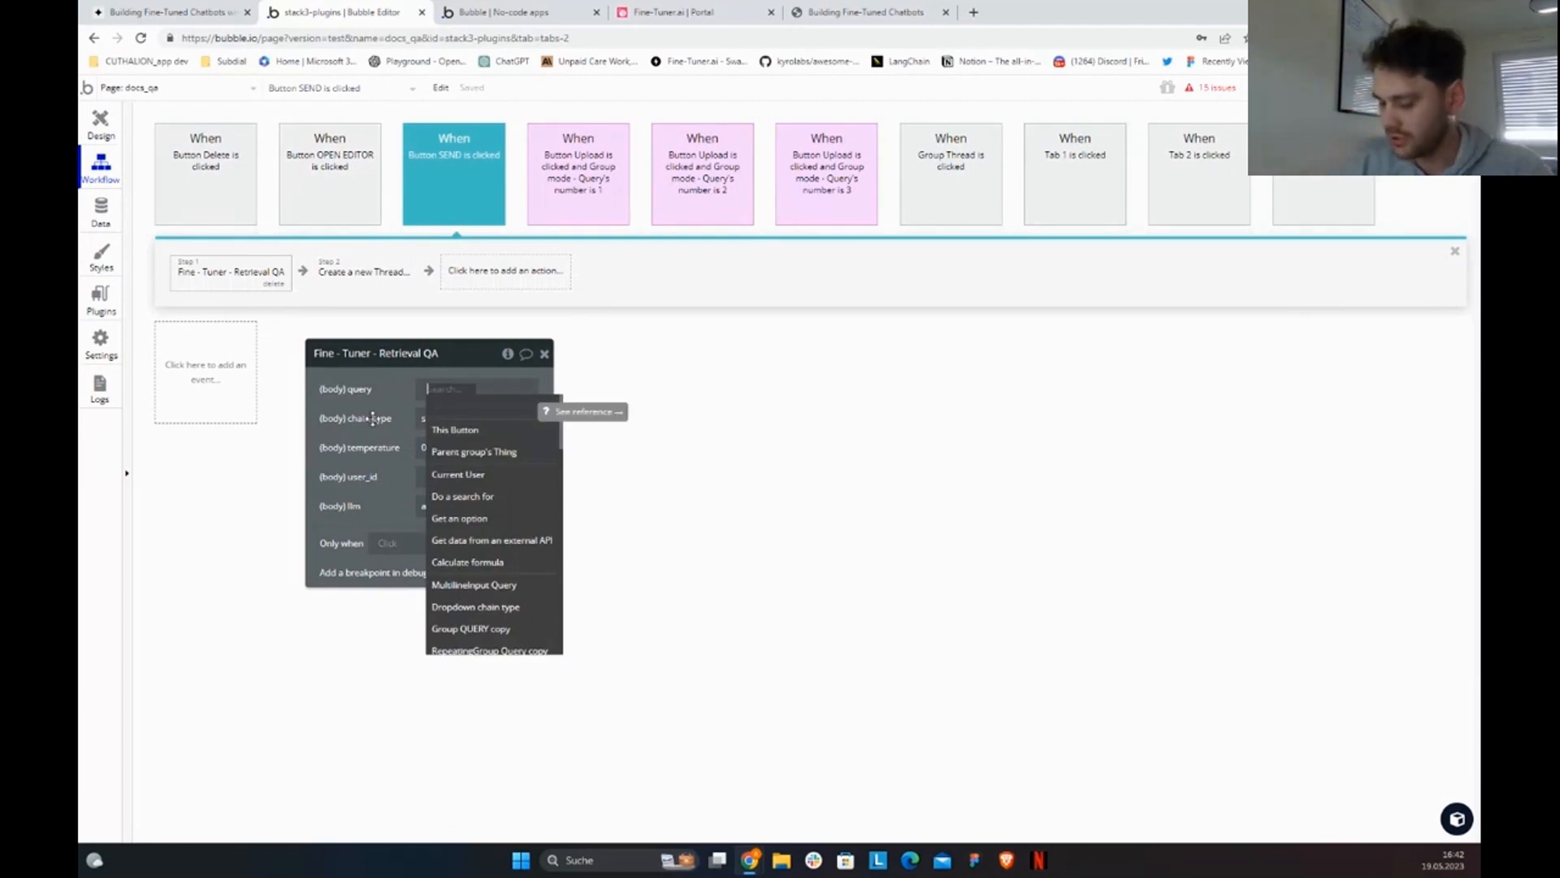
{"action": "type", "text": "mult"}
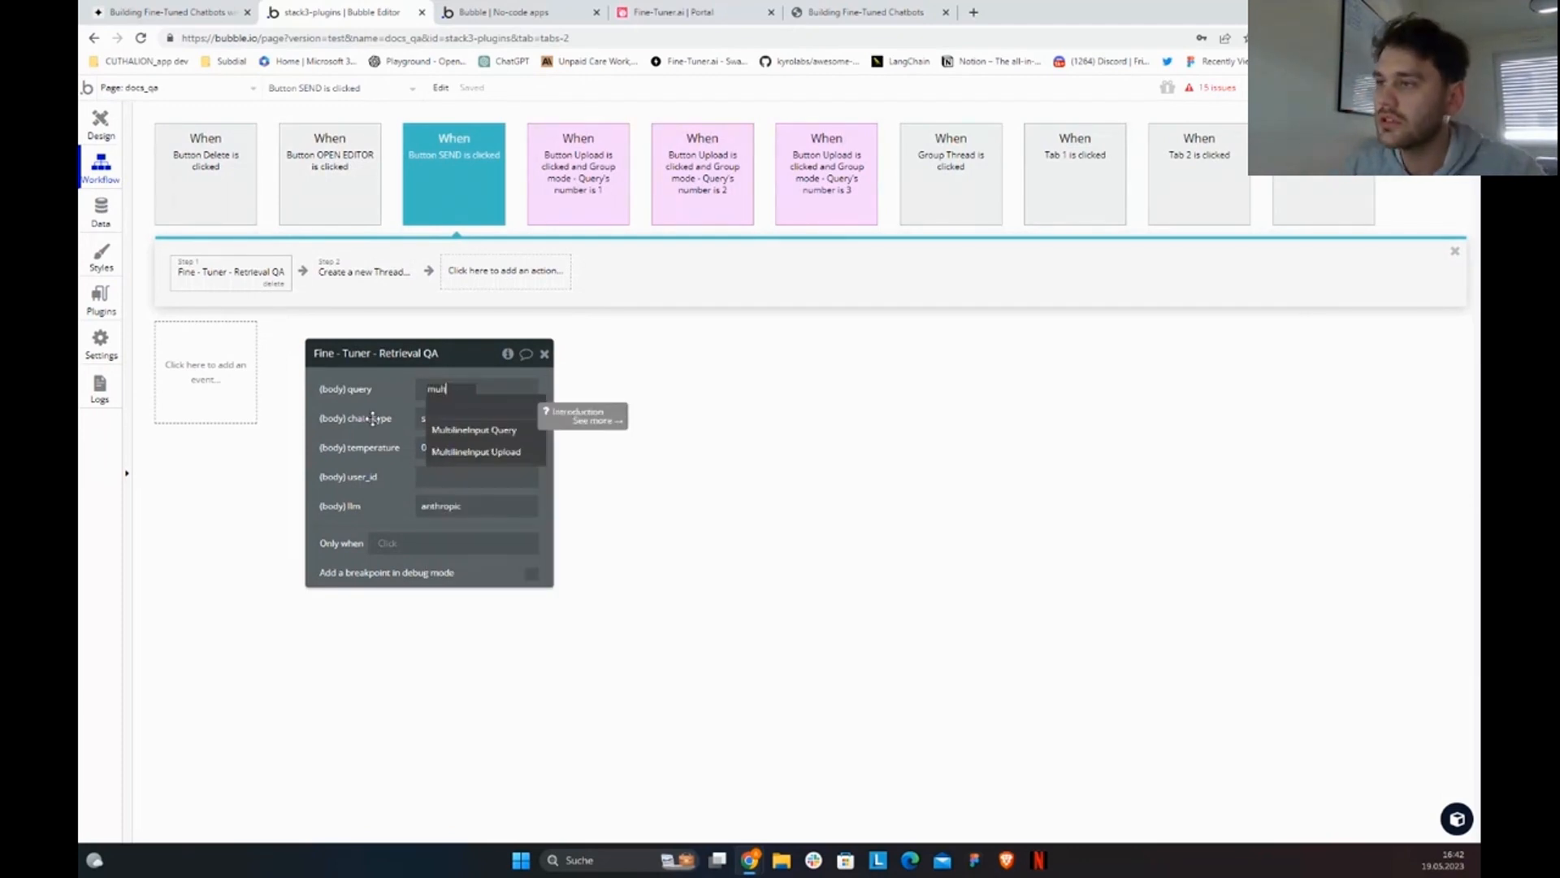
{"action": "left_click", "coordinate": [503, 431]}
{"action": "left_click", "coordinate": [505, 418]}
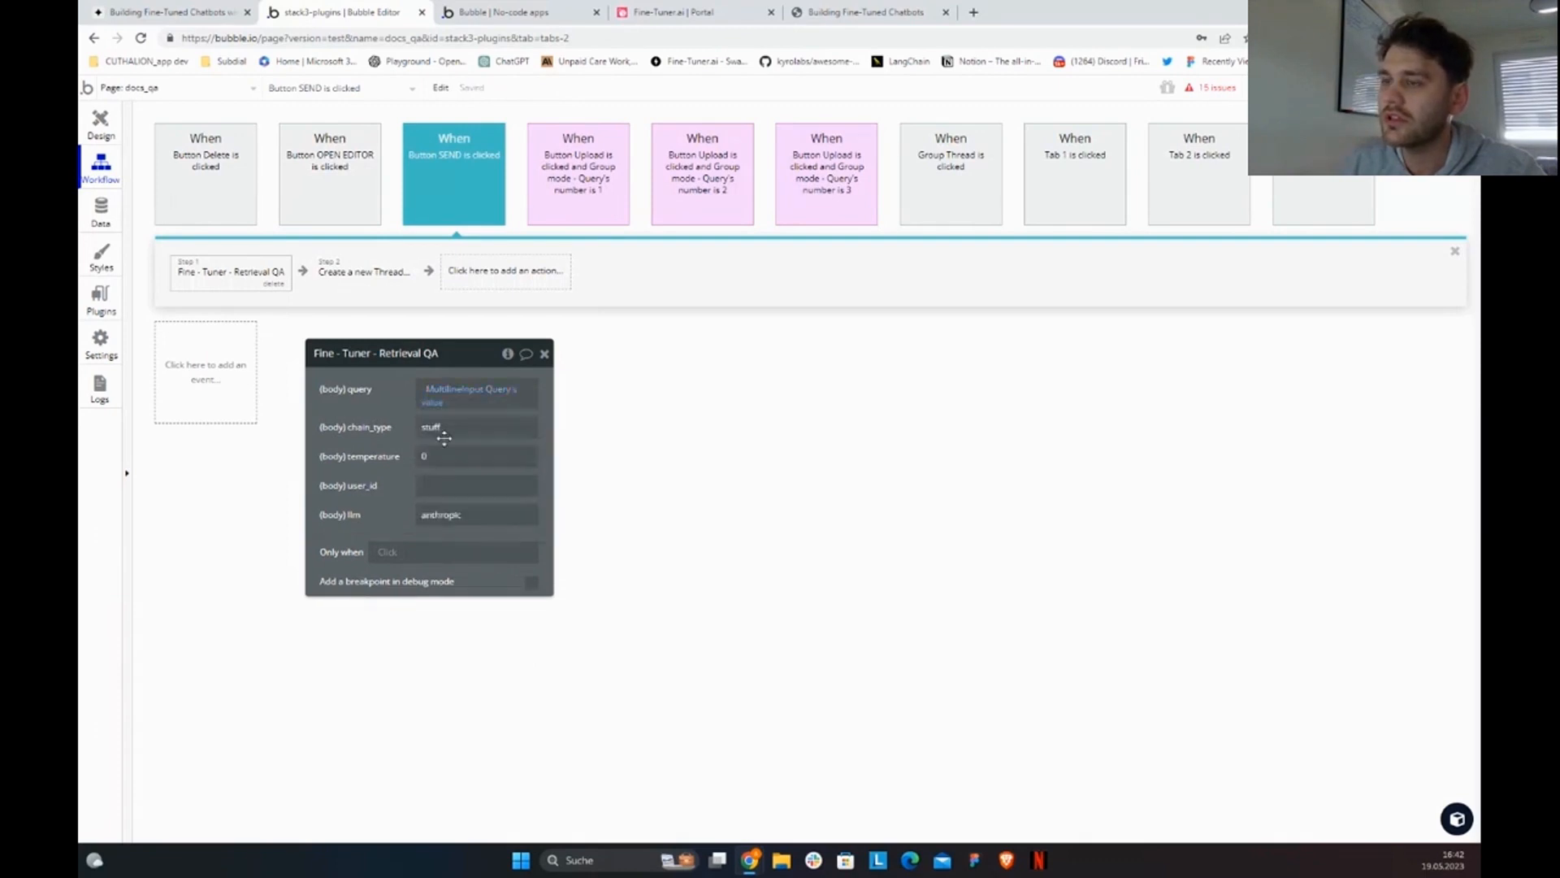
Step: Review the Retrieval QA chain_type, temperature, user_id and llm parameters, comparing chain_type with the chain type options in the app preview
{"action": "double_click", "coordinate": [444, 437]}
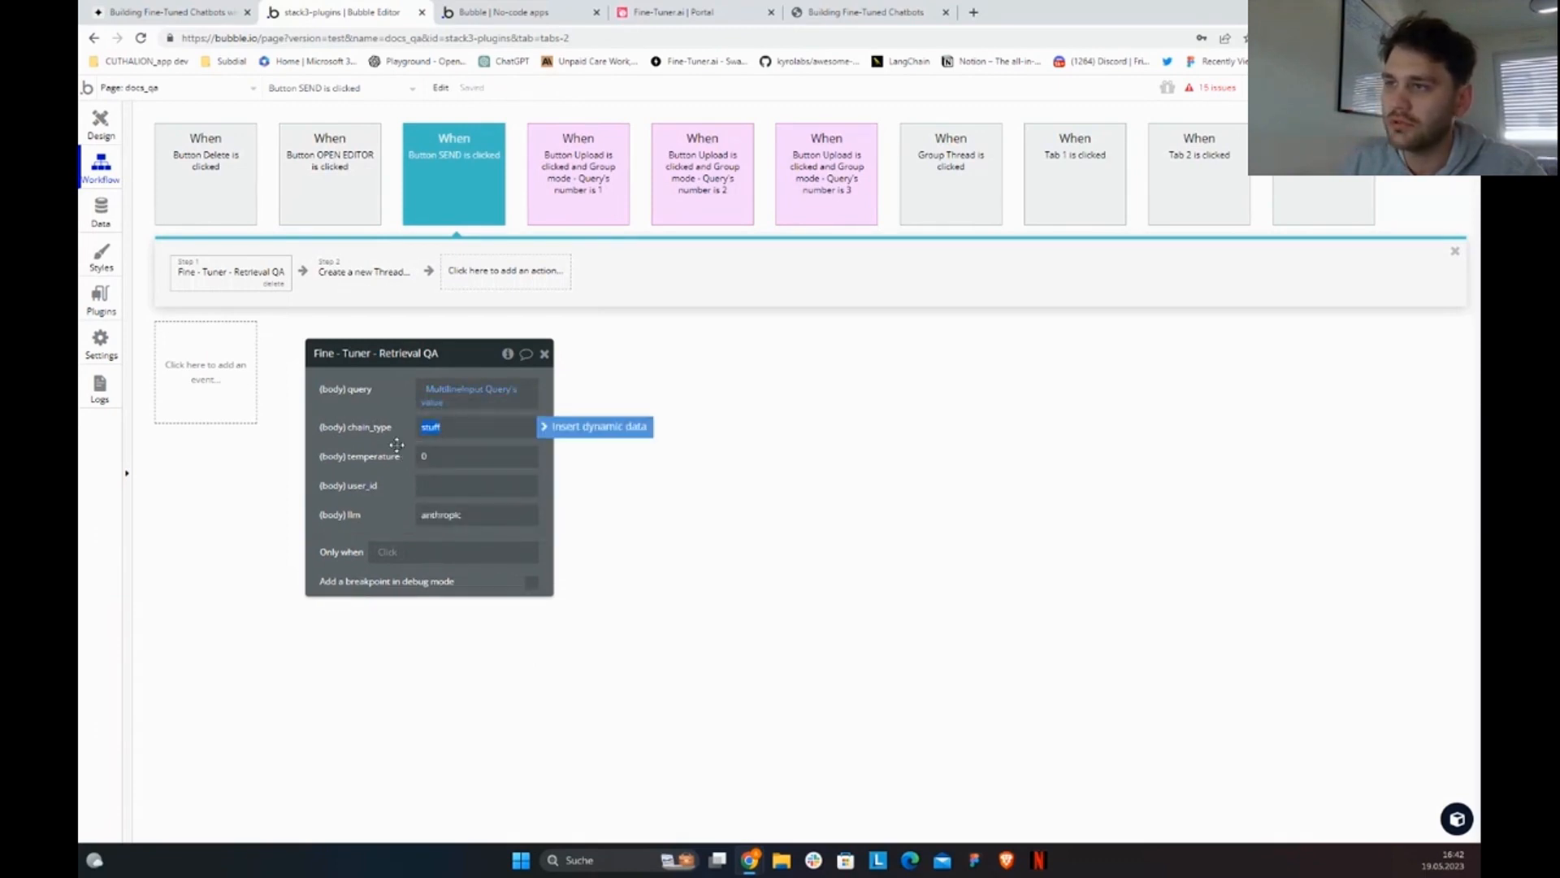
{"action": "left_click", "coordinate": [376, 428]}
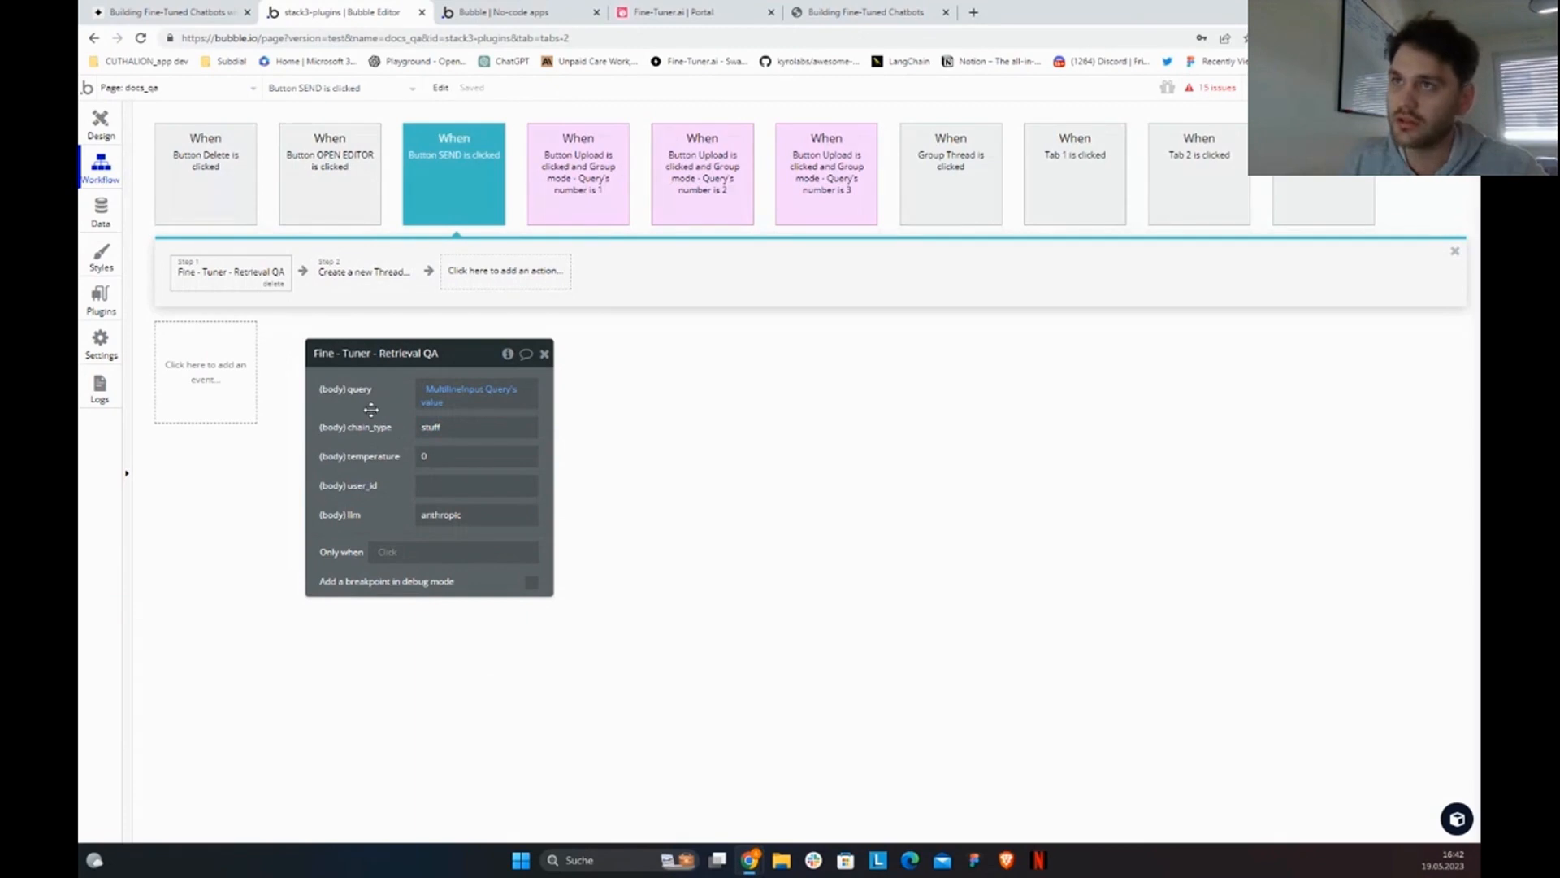
{"action": "left_click", "coordinate": [506, 12]}
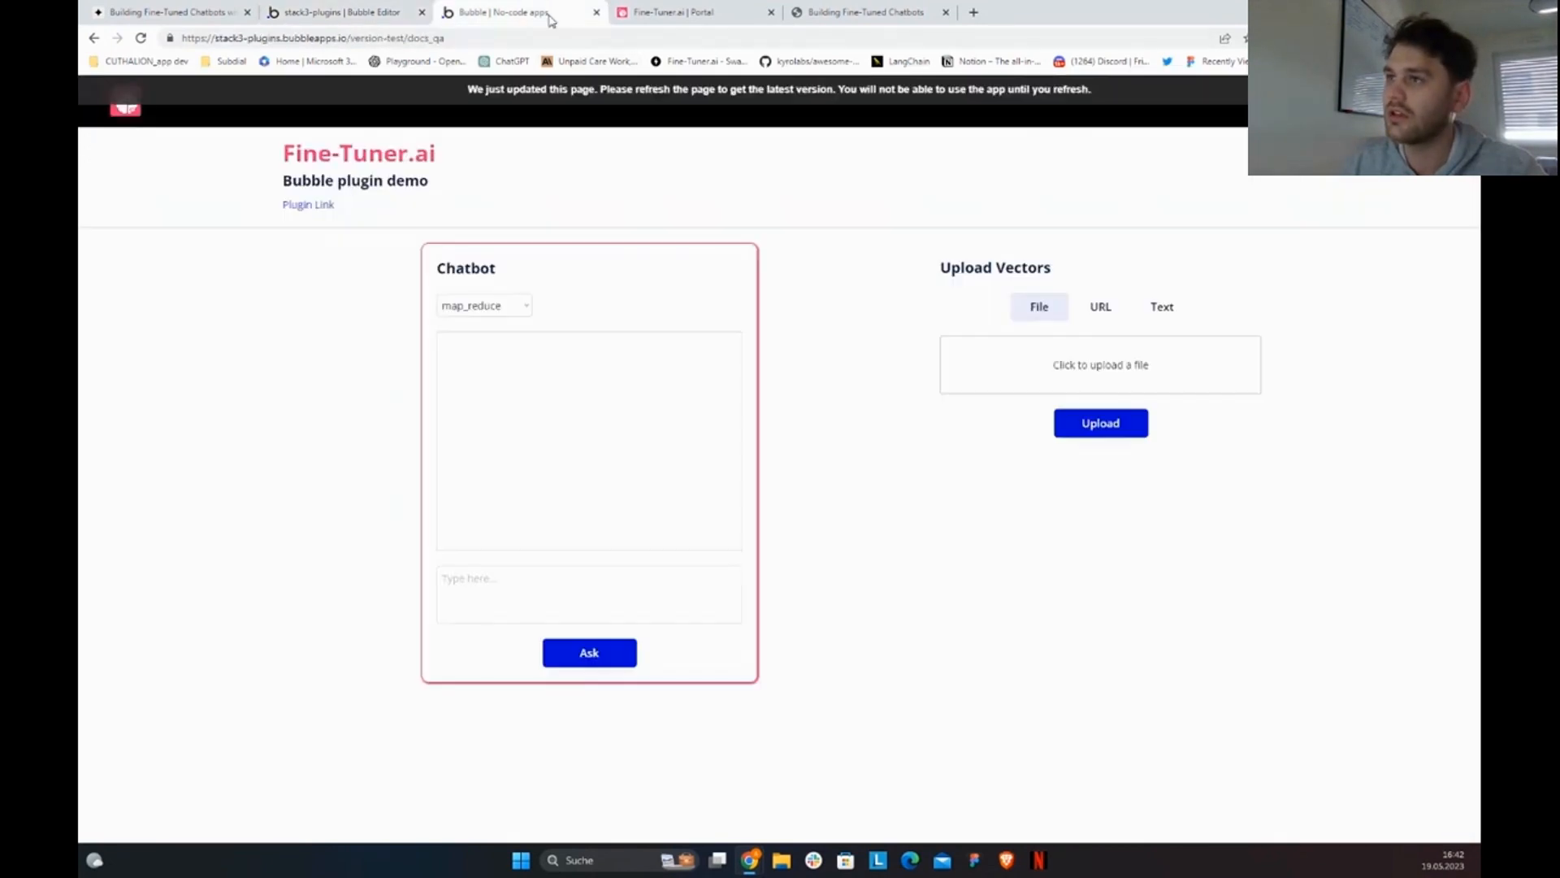
{"action": "left_click", "coordinate": [486, 306]}
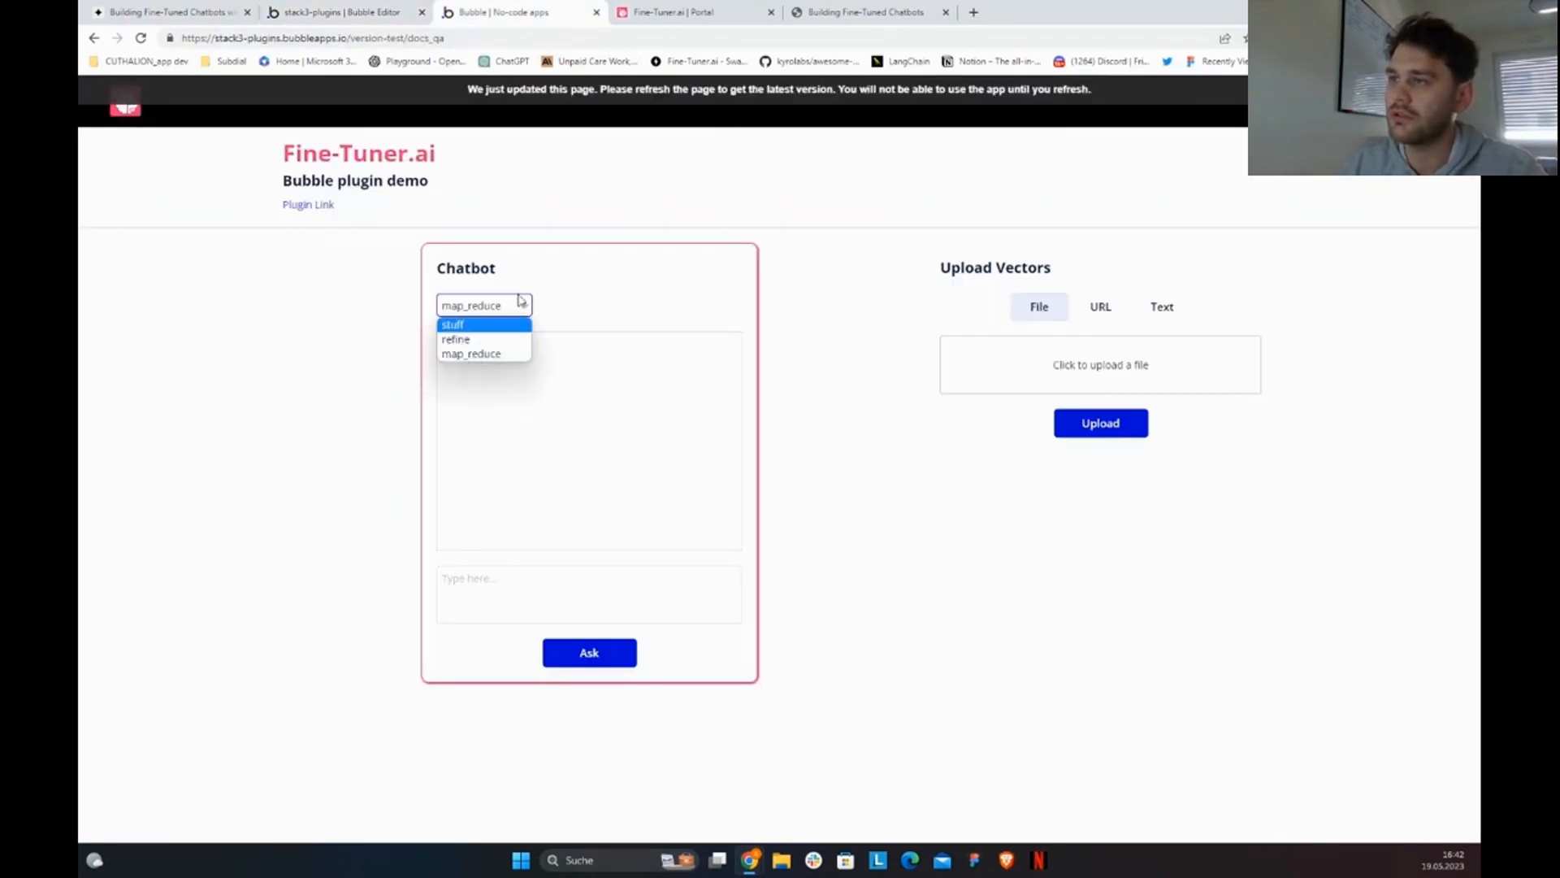
{"action": "left_click", "coordinate": [428, 343]}
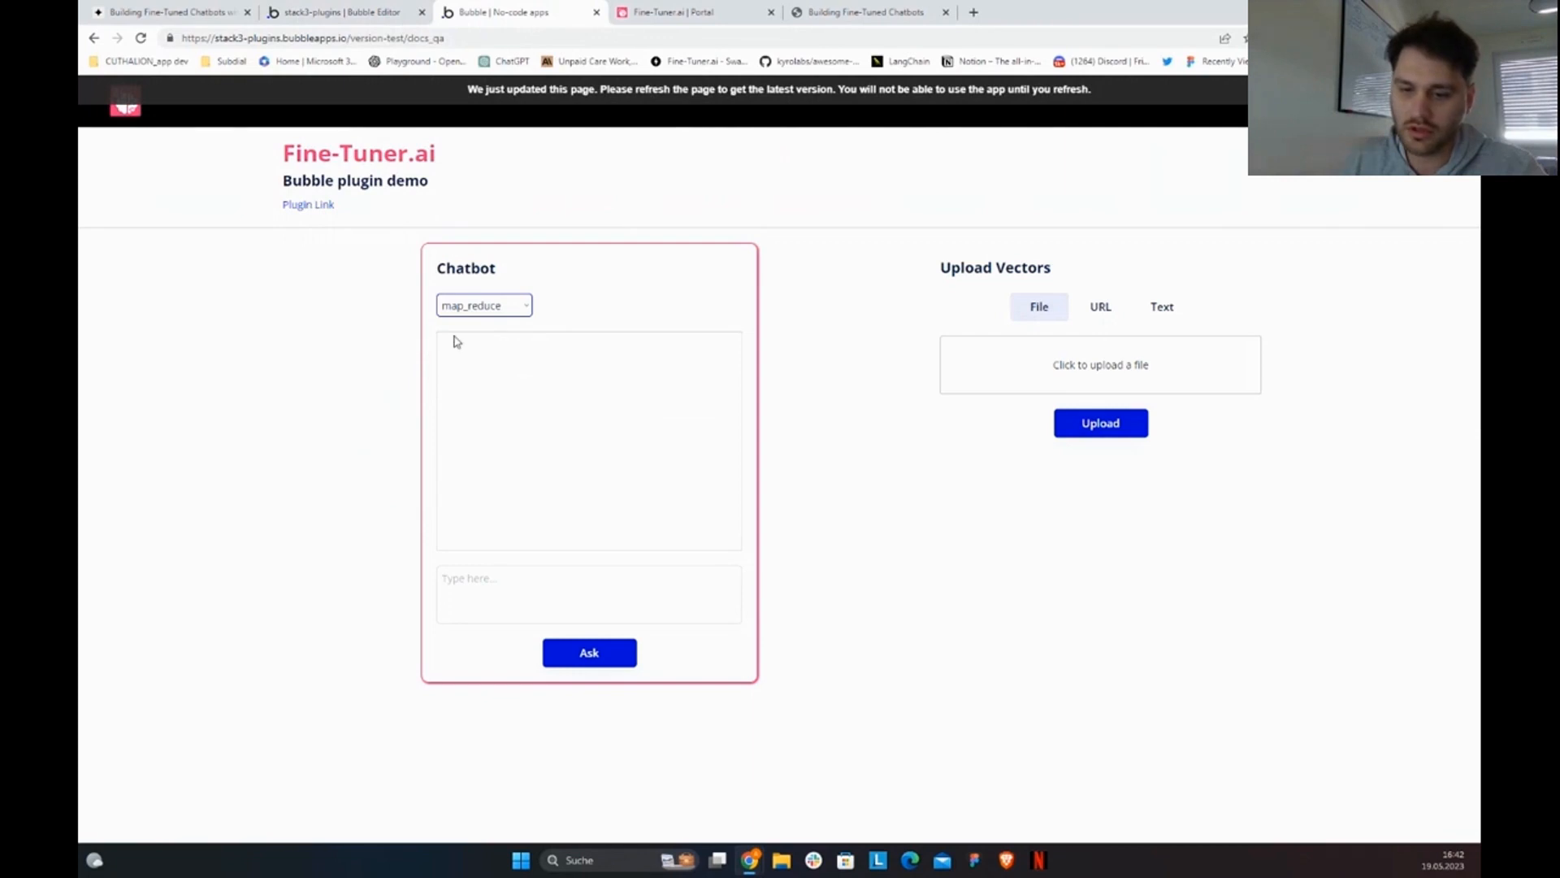
{"action": "left_click", "coordinate": [360, 11]}
{"action": "double_click", "coordinate": [444, 455]}
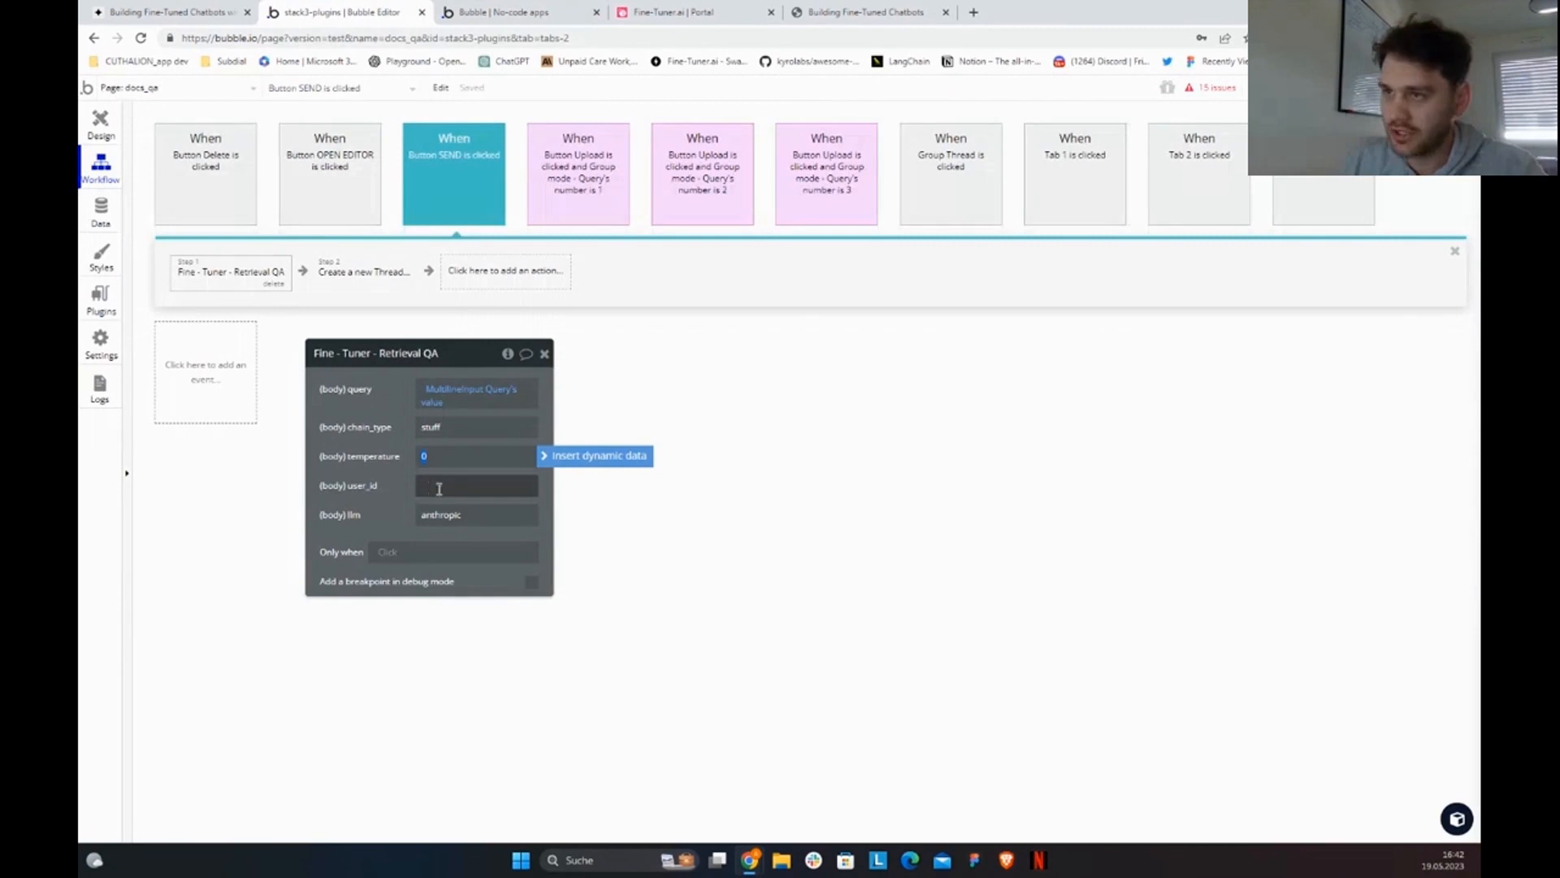
{"action": "left_click", "coordinate": [439, 488]}
{"action": "double_click", "coordinate": [454, 524]}
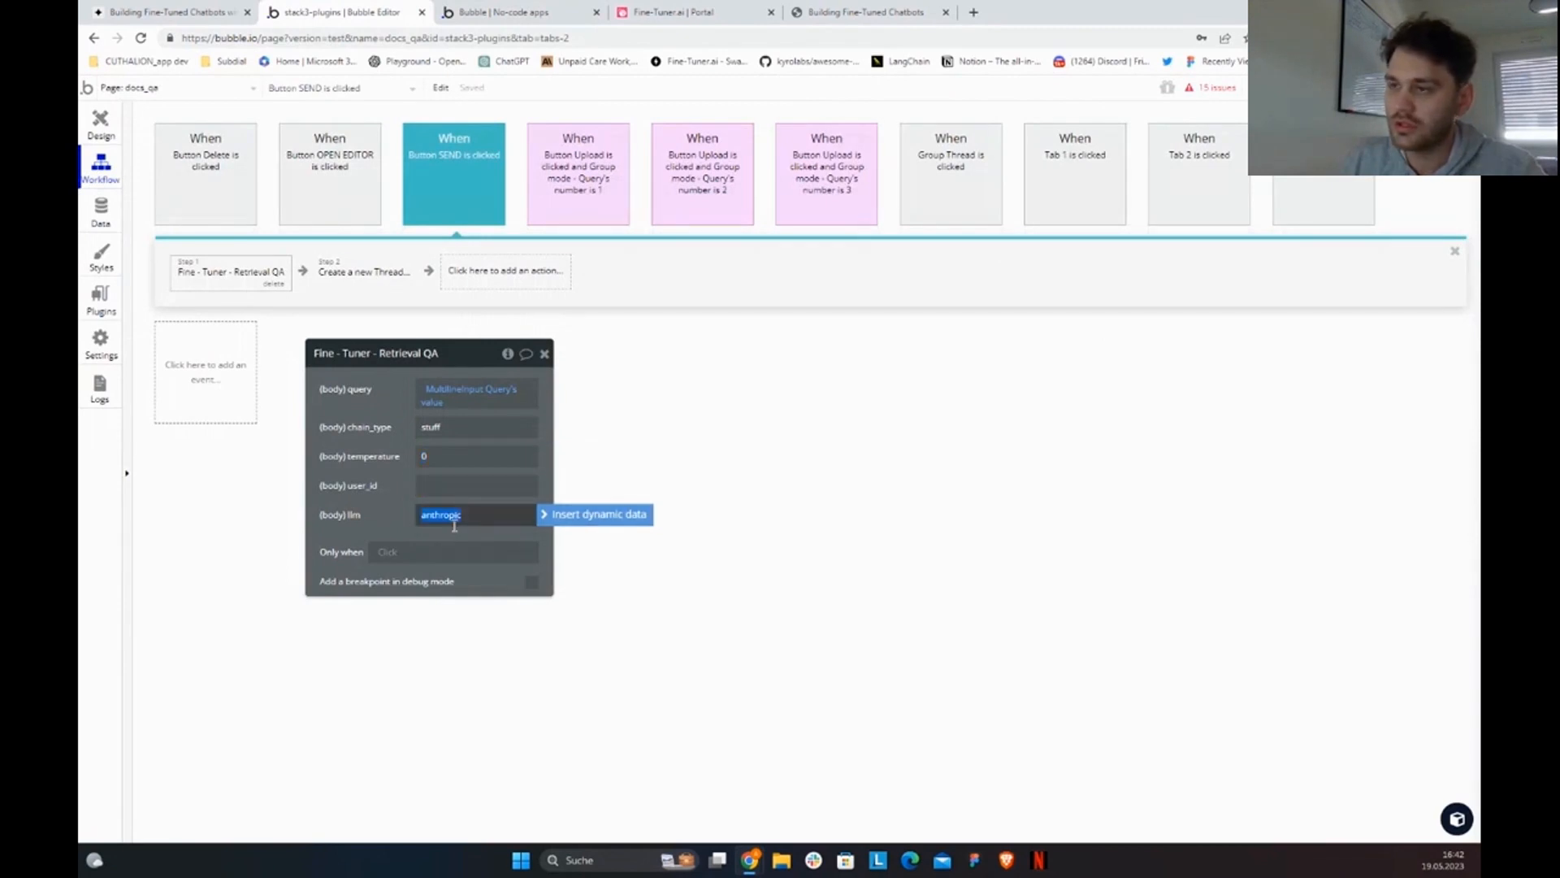
{"action": "left_click", "coordinate": [449, 529]}
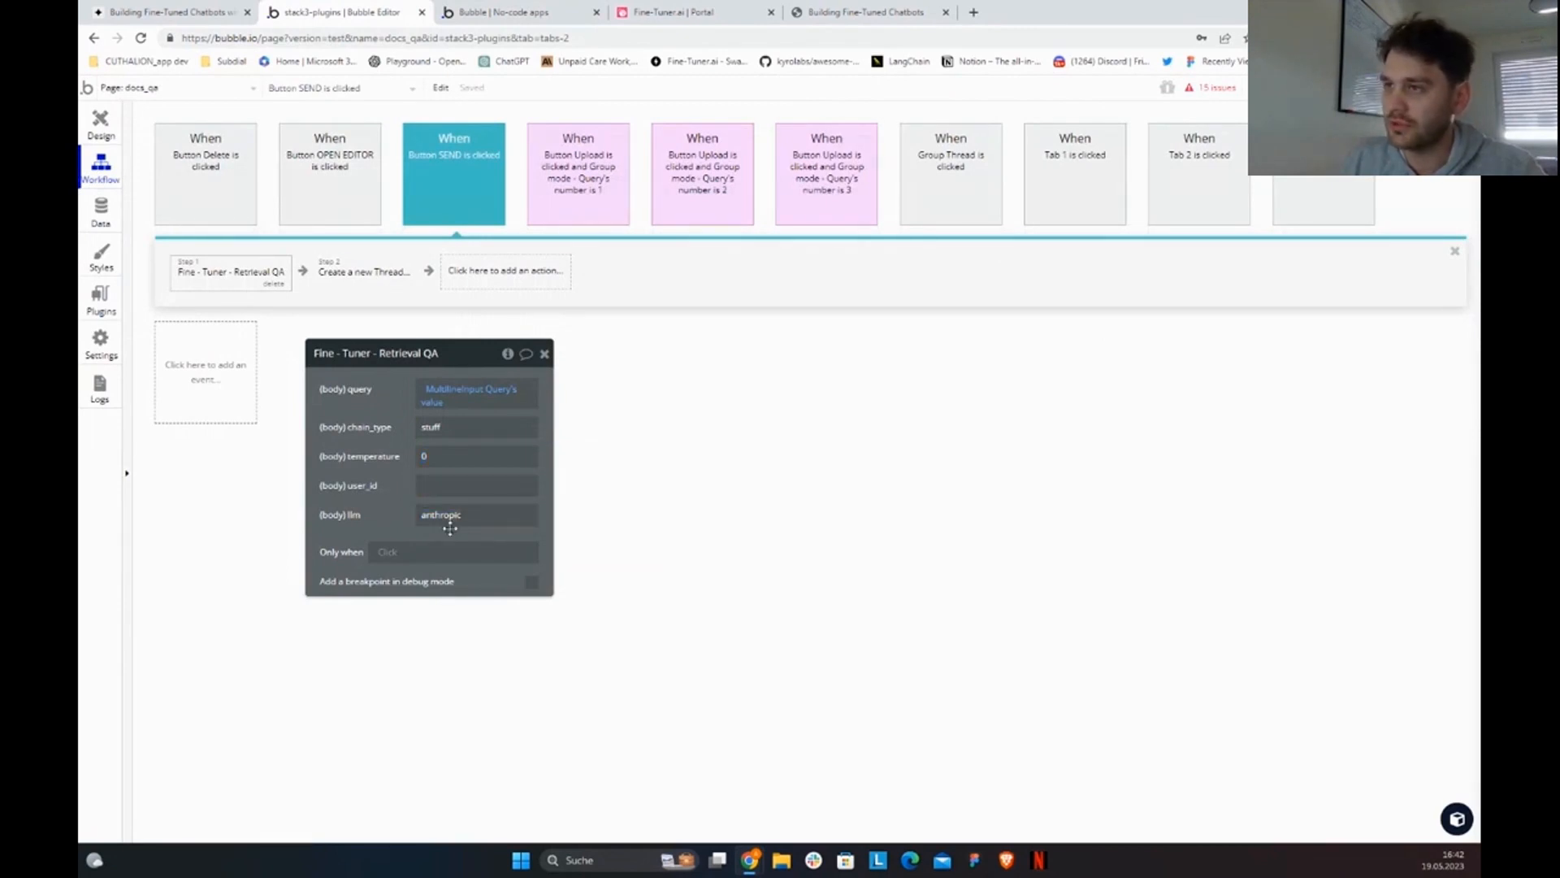
{"action": "left_click", "coordinate": [345, 284]}
{"action": "left_click", "coordinate": [239, 283]}
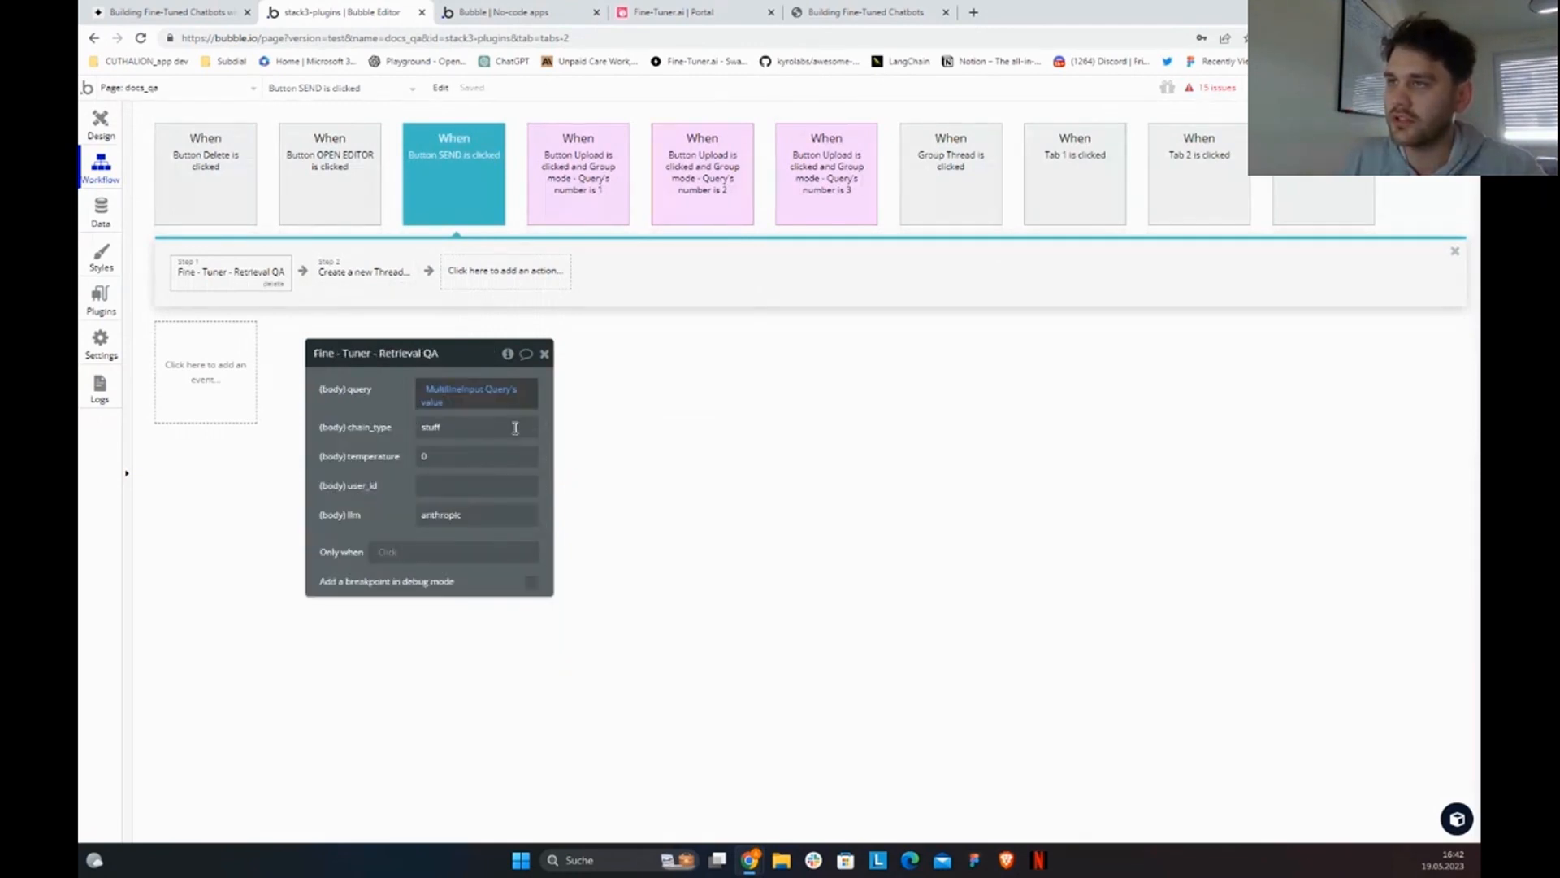
Step: Set the output field of Create a new Thread to the body response answer of the step 1 Retrieval QA result
{"action": "left_click", "coordinate": [352, 284]}
{"action": "left_click", "coordinate": [397, 521]}
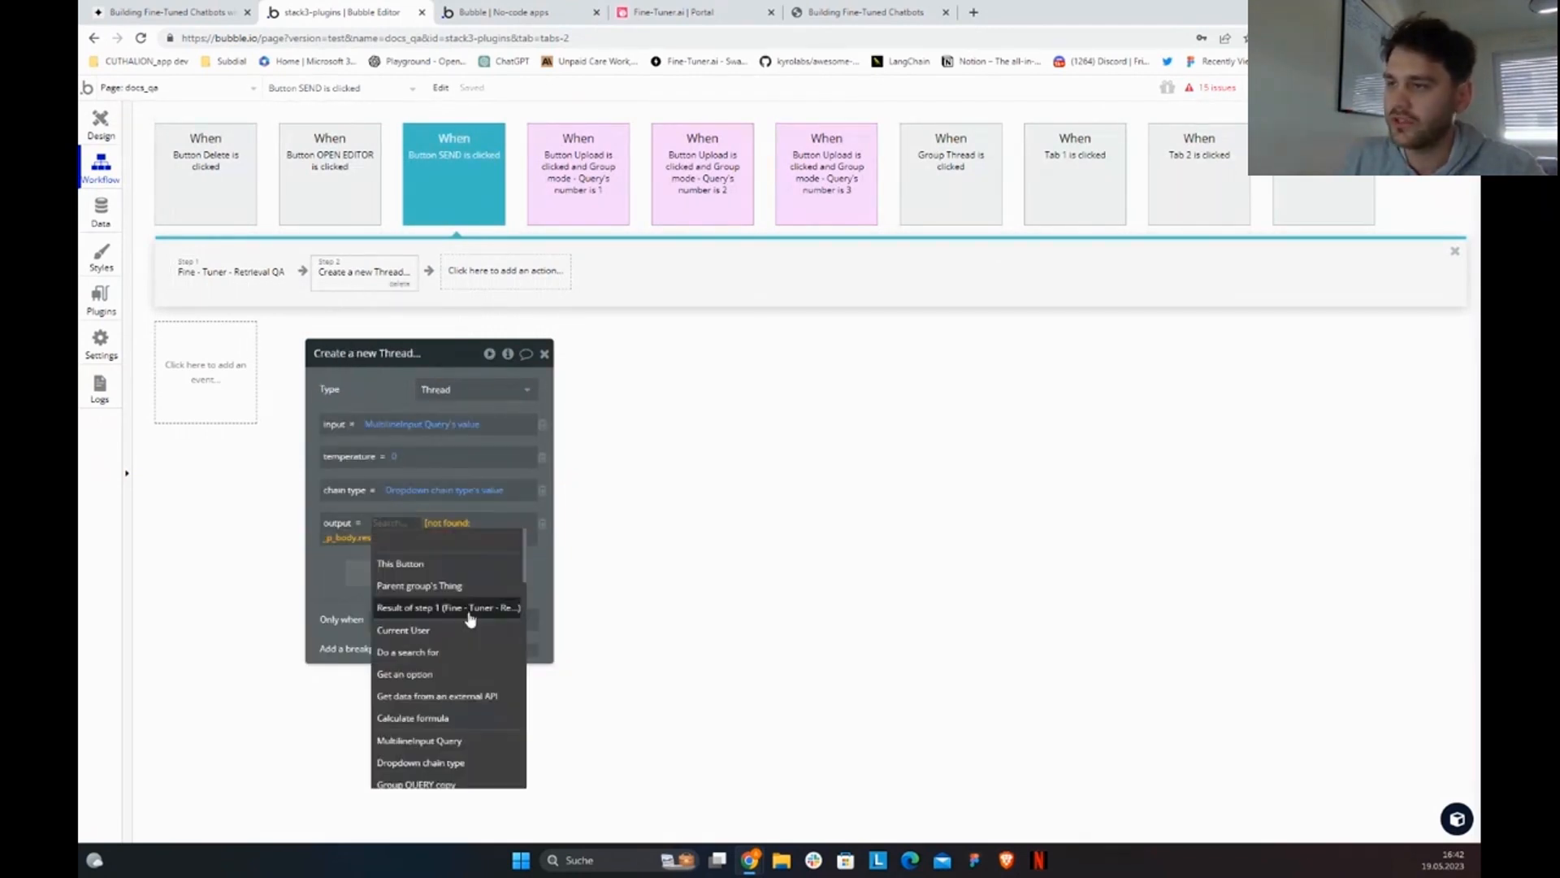
{"action": "left_click", "coordinate": [469, 610]}
{"action": "left_click", "coordinate": [537, 576]}
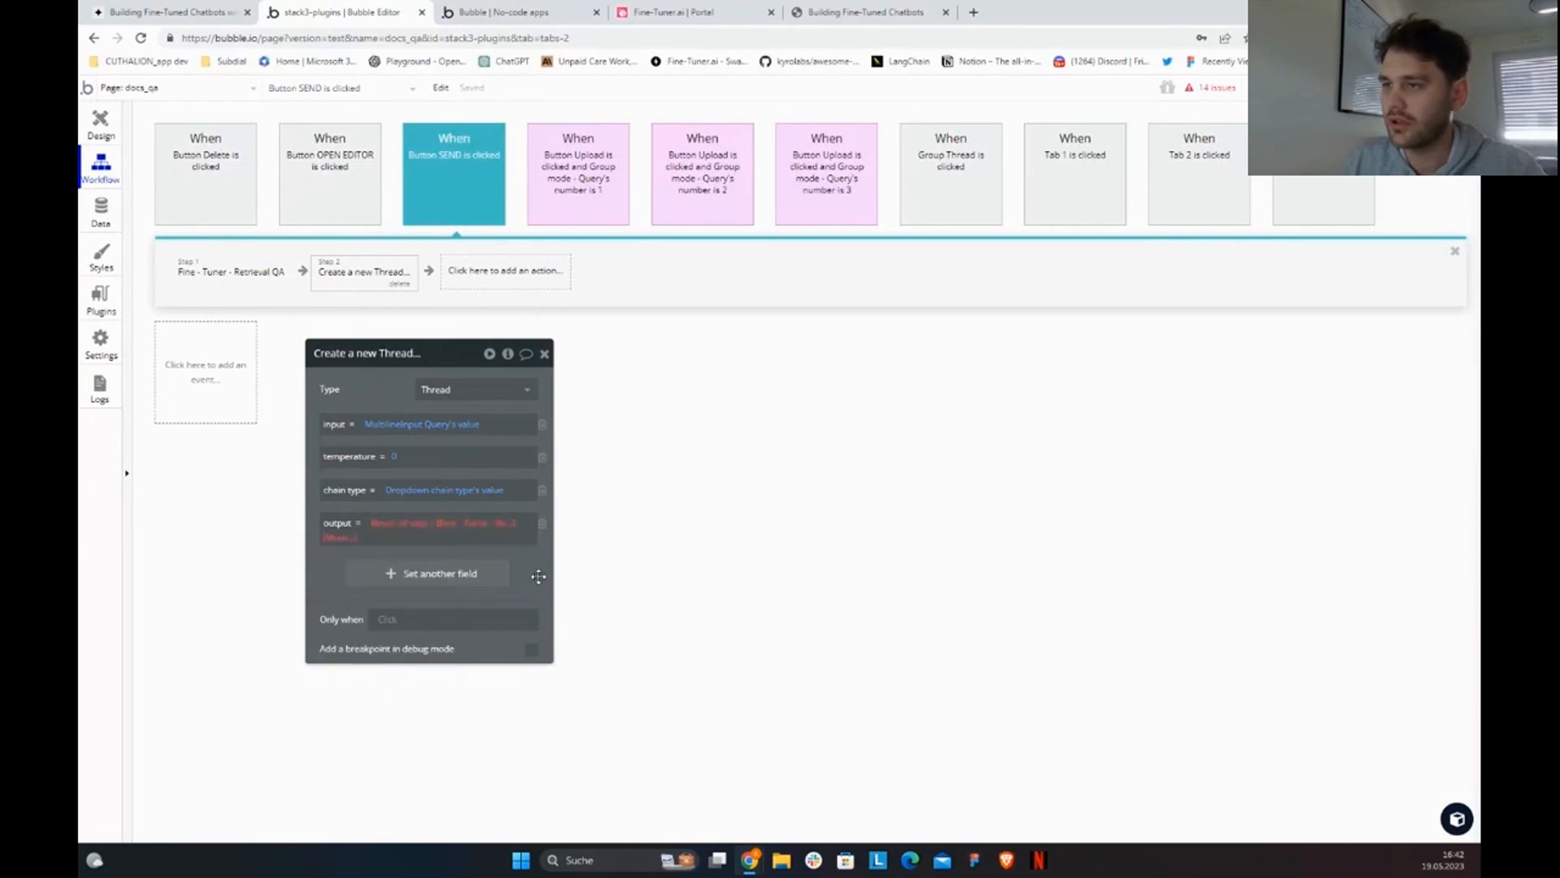
{"action": "left_click", "coordinate": [409, 524]}
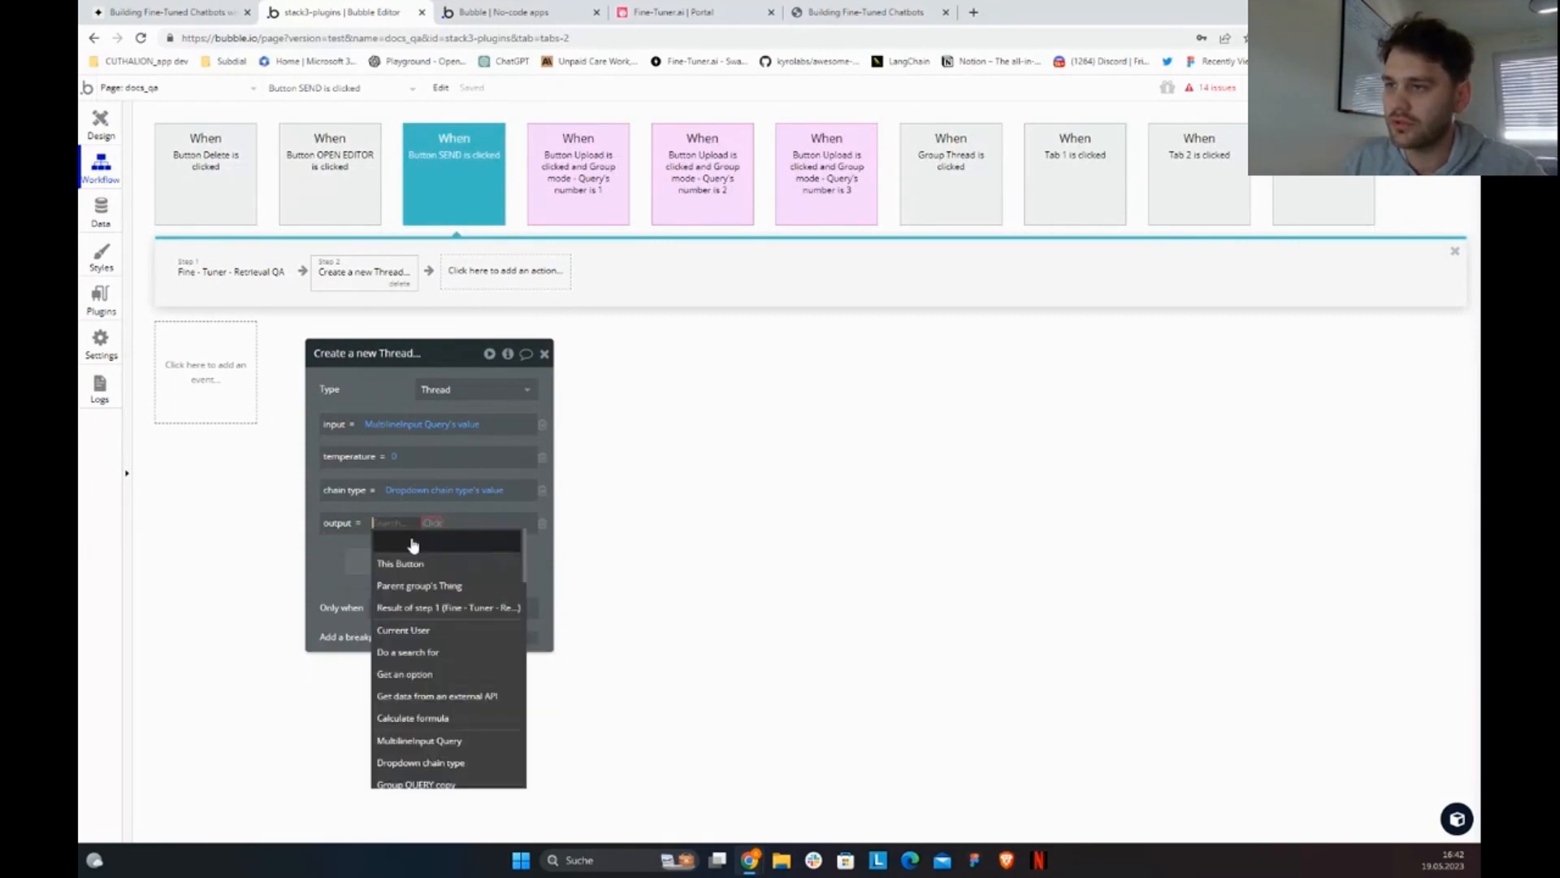
{"action": "left_click", "coordinate": [405, 501]}
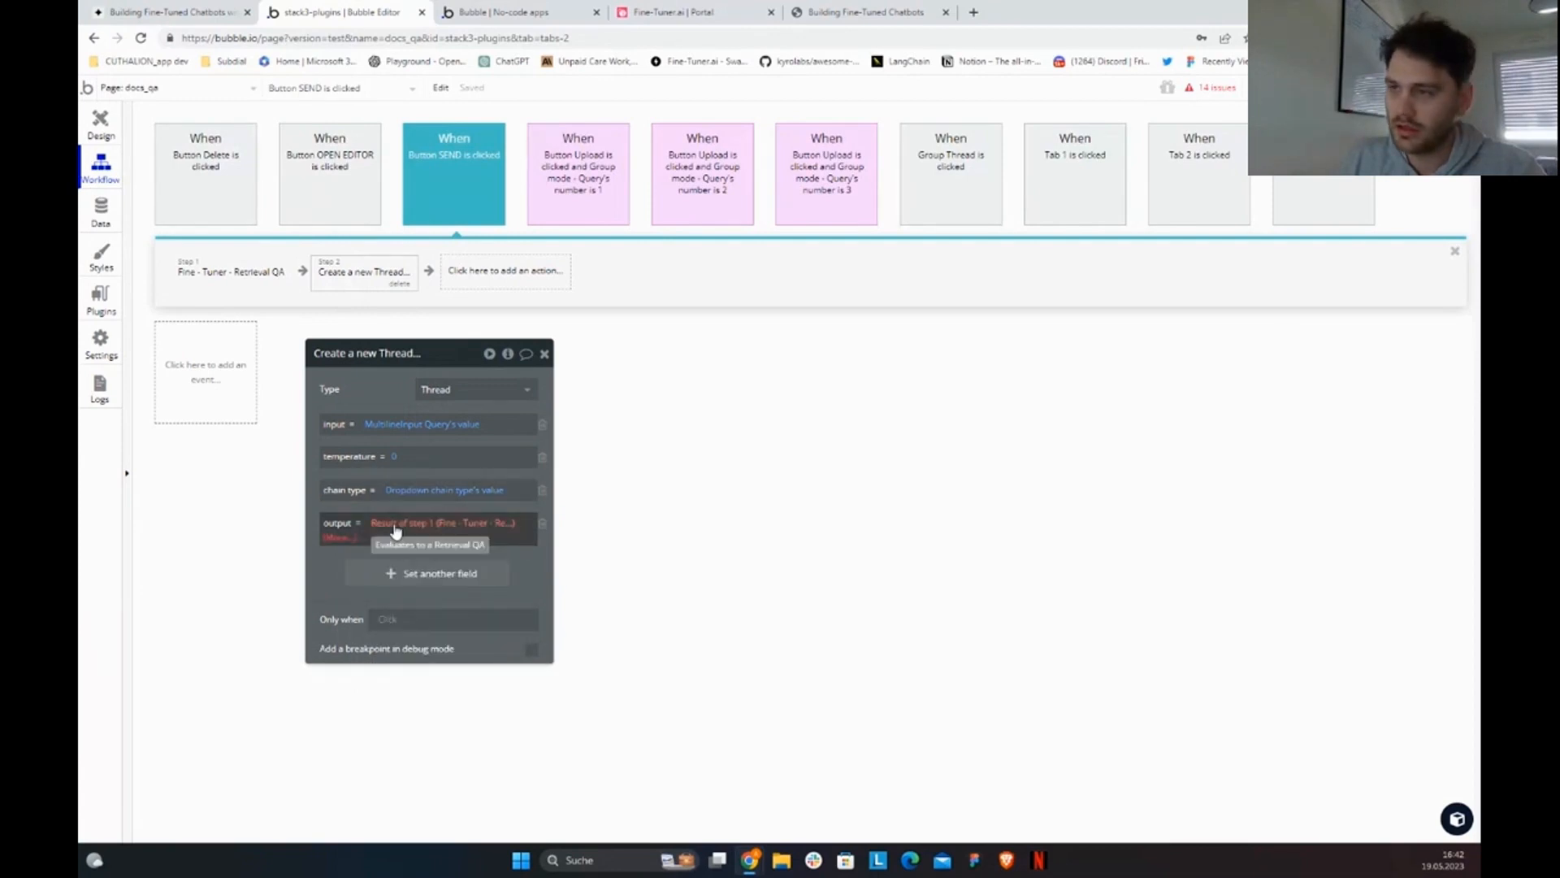
{"action": "left_click", "coordinate": [396, 528]}
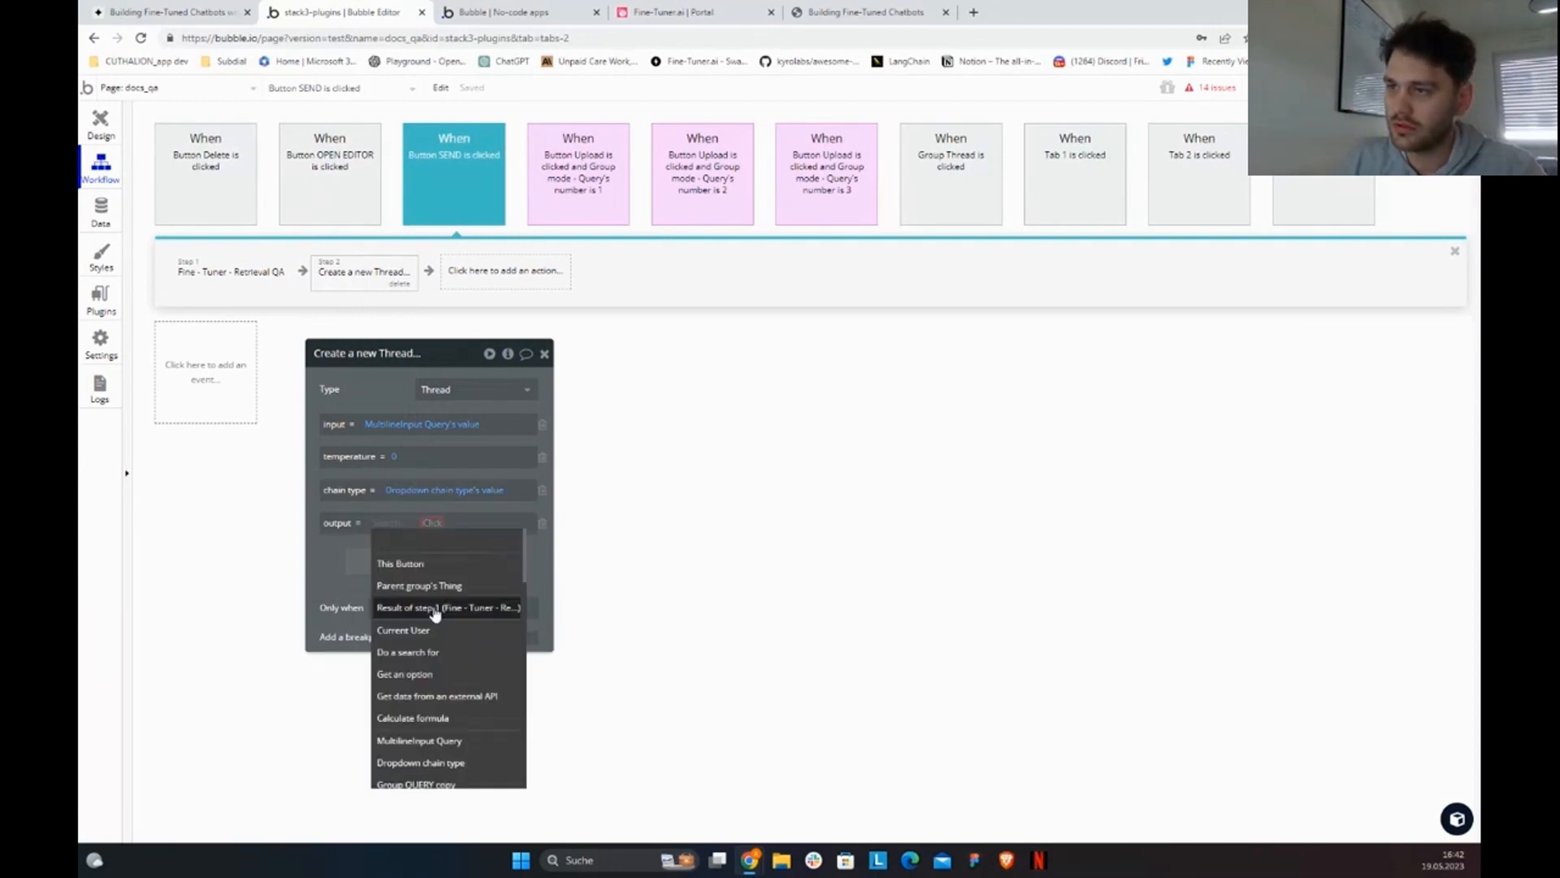
{"action": "left_click", "coordinate": [435, 608]}
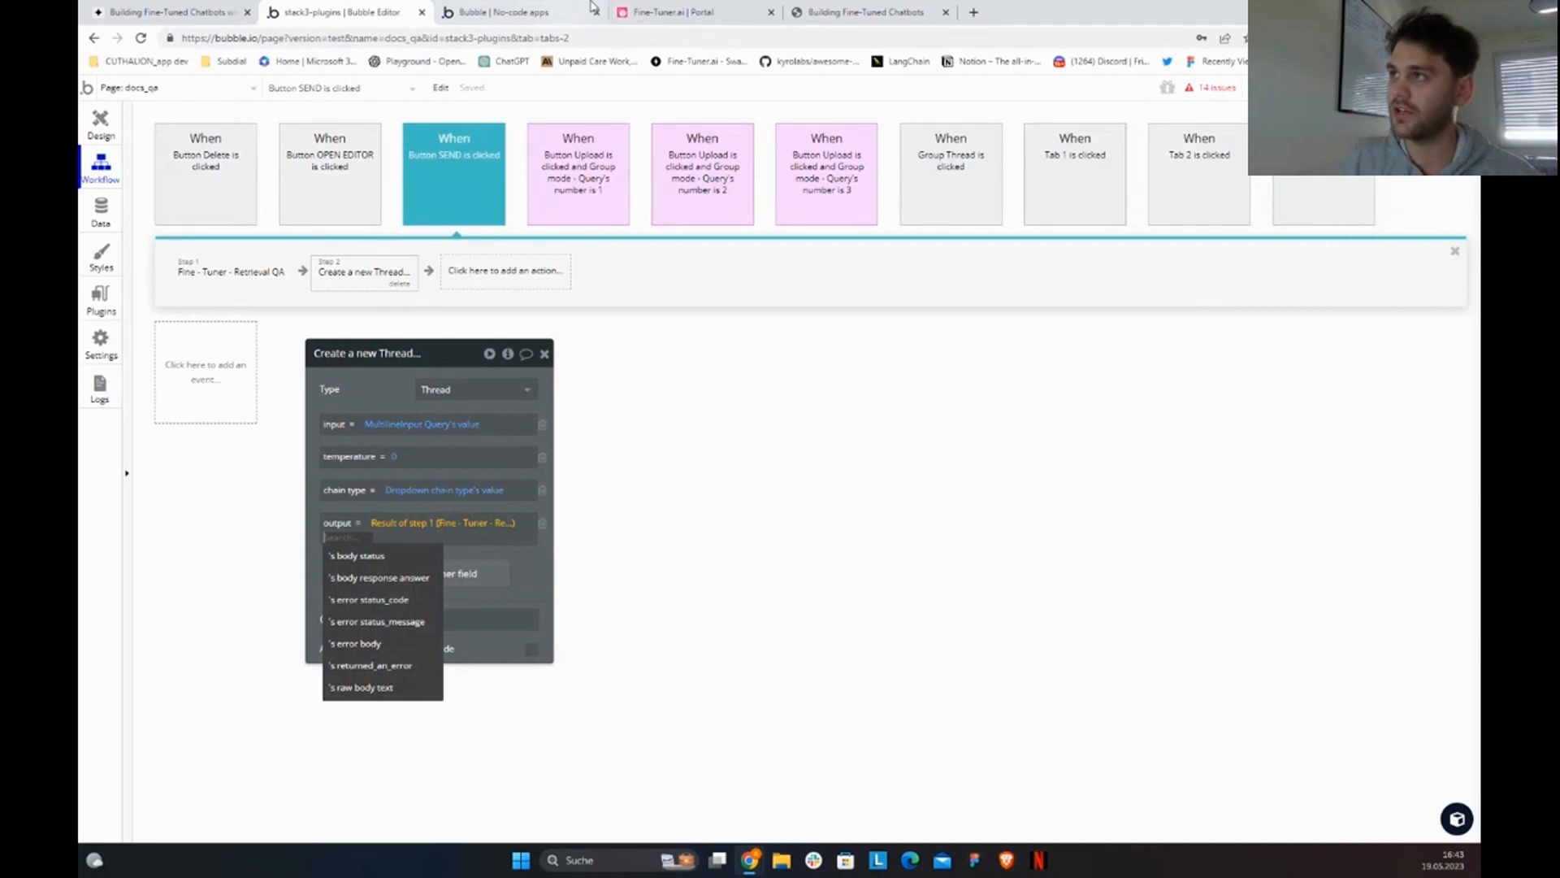
{"action": "left_click", "coordinate": [650, 11]}
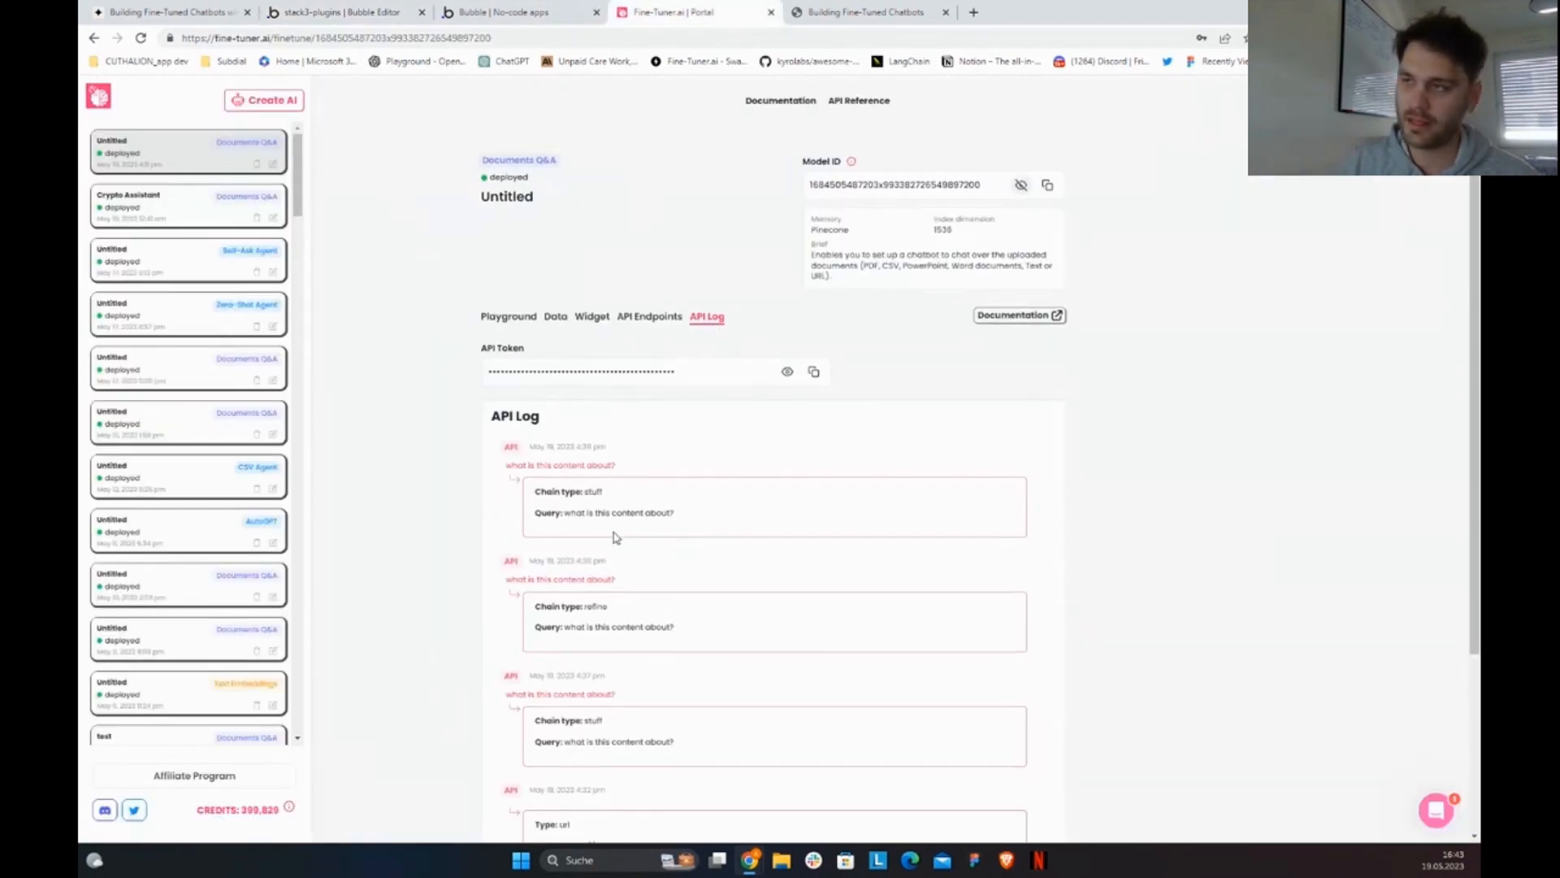
{"action": "left_click", "coordinate": [497, 315]}
{"action": "left_click", "coordinate": [390, 13]}
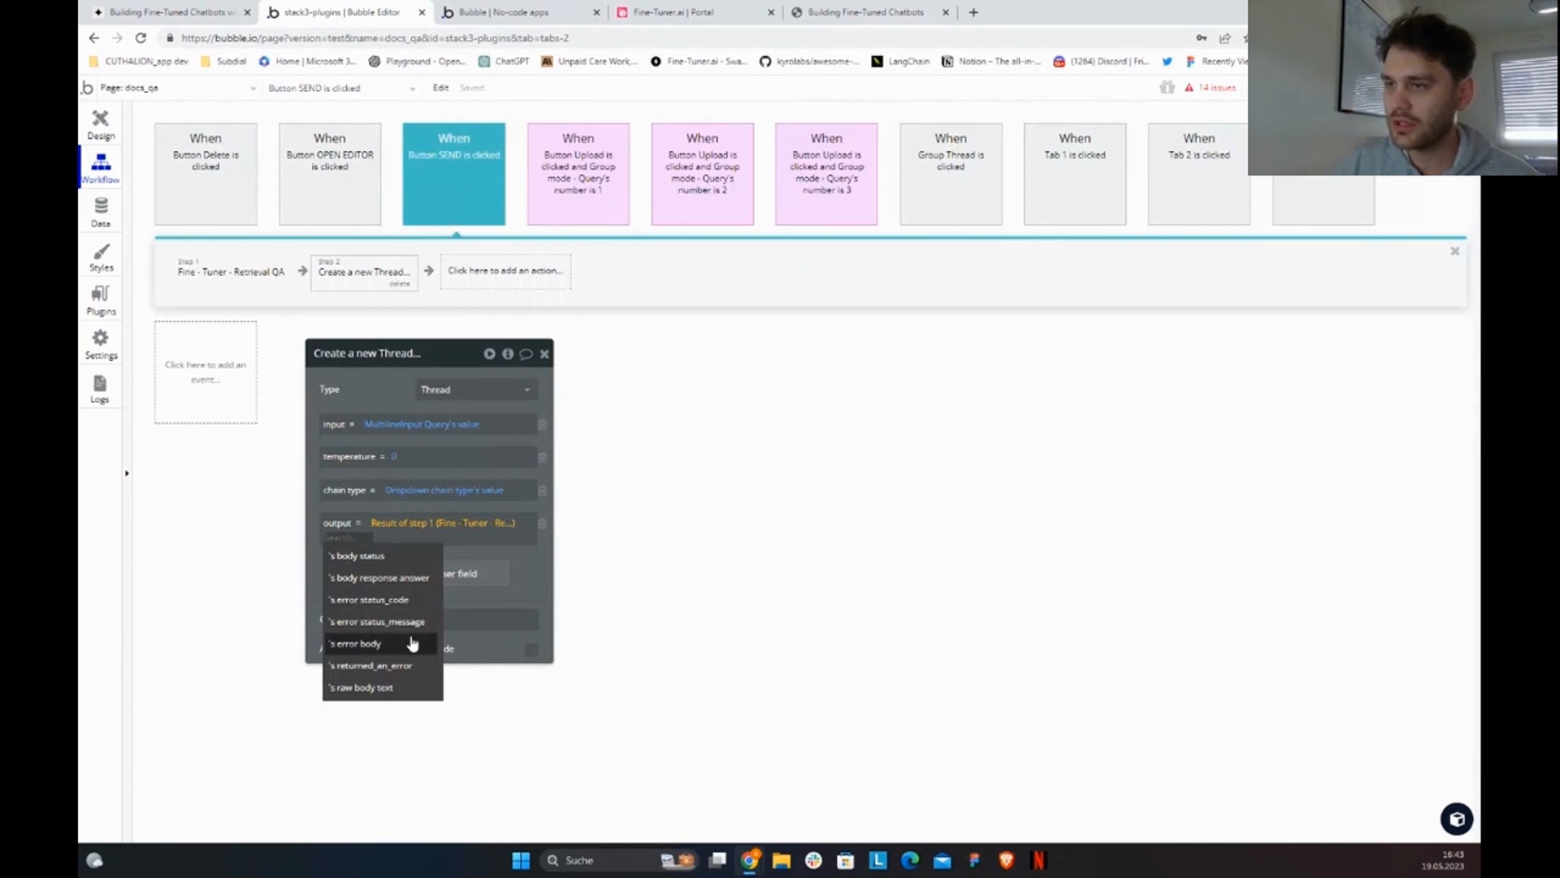
{"action": "left_click", "coordinate": [415, 578]}
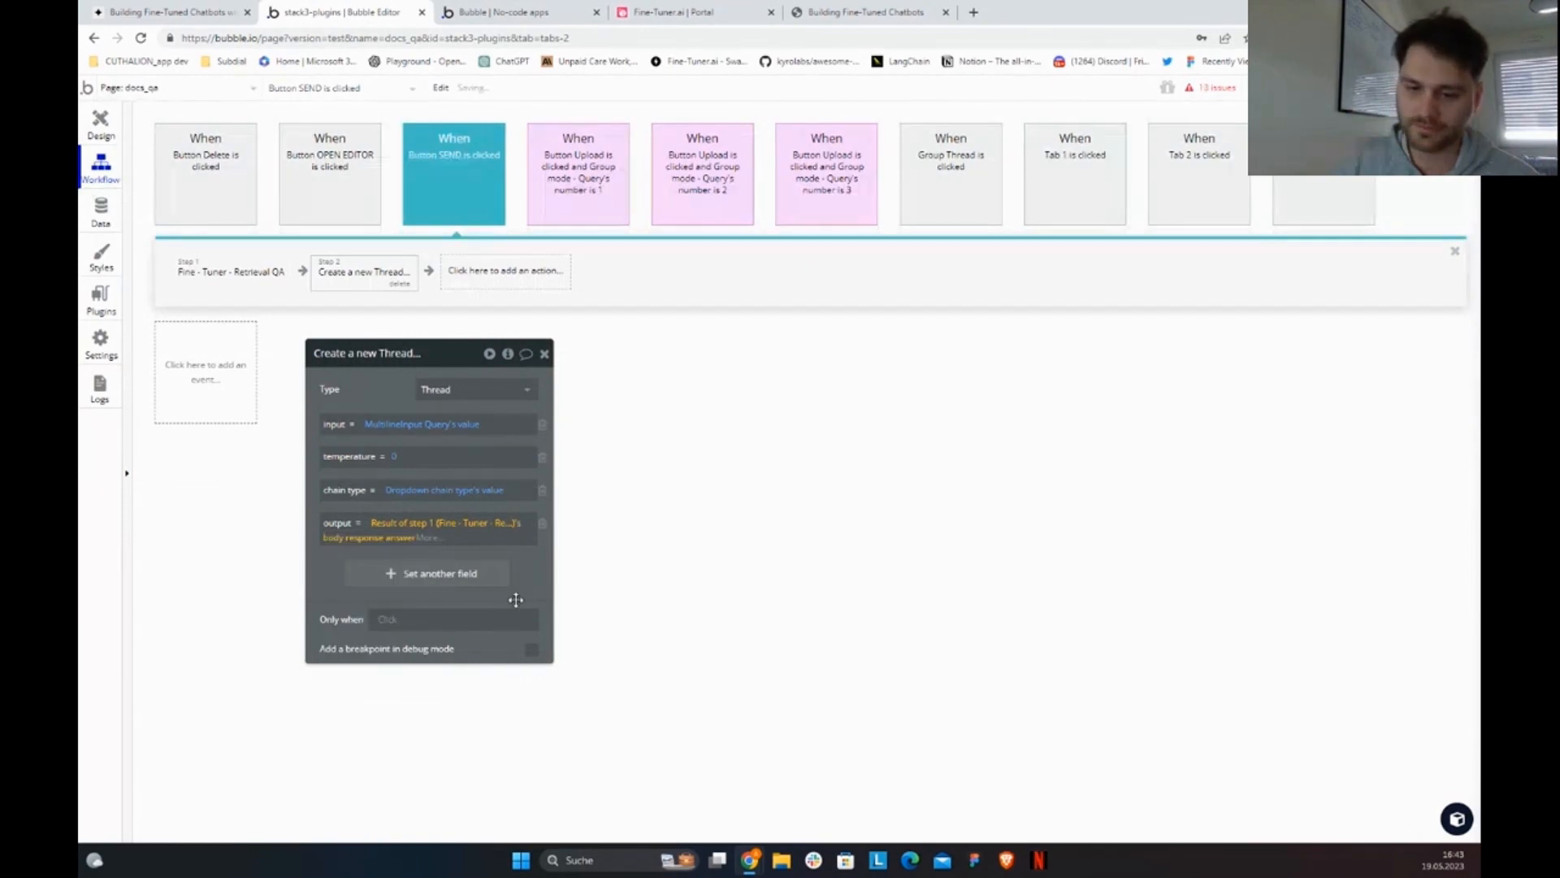
{"action": "left_click_drag", "start_coordinate": [516, 600], "coordinate": [656, 602]}
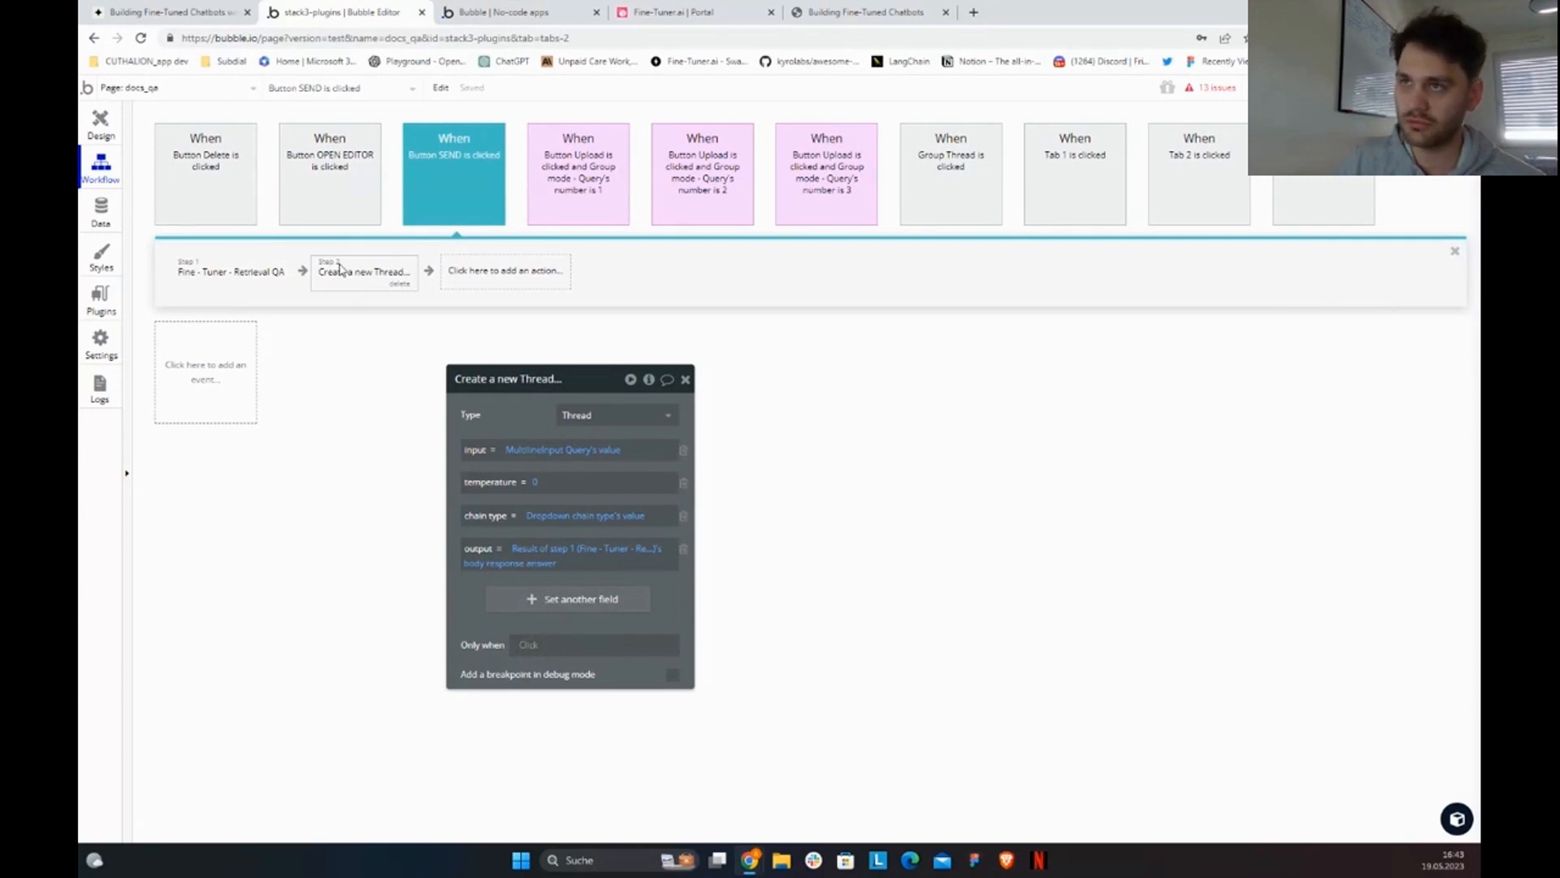
Step: Review the Retrieval QA action, the API Connector calls and the Ask button in the page design
{"action": "left_click", "coordinate": [273, 280]}
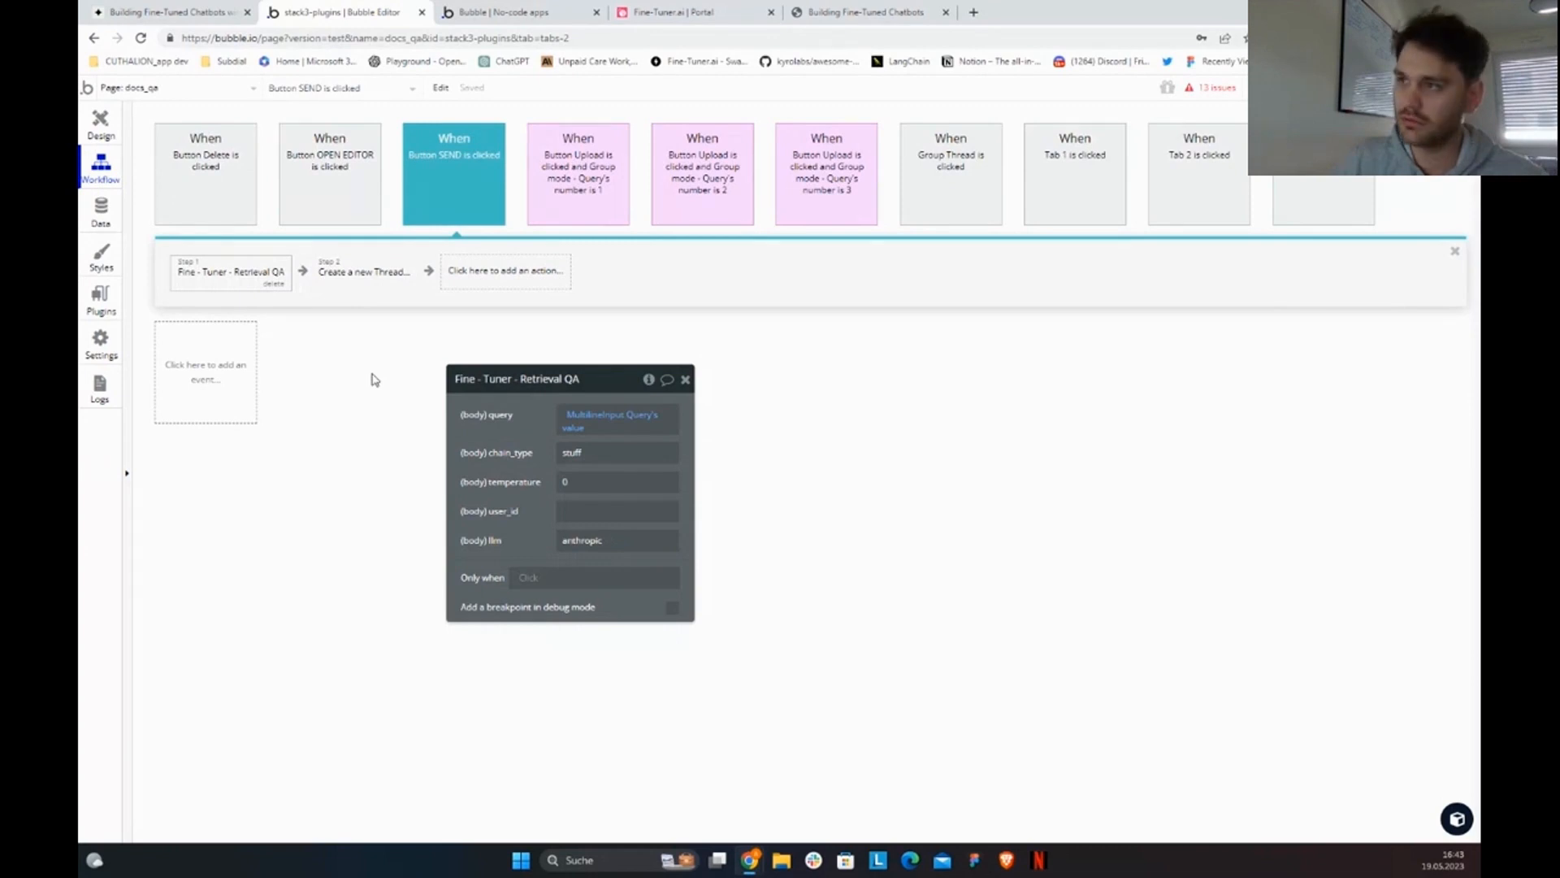
{"action": "left_click", "coordinate": [100, 299]}
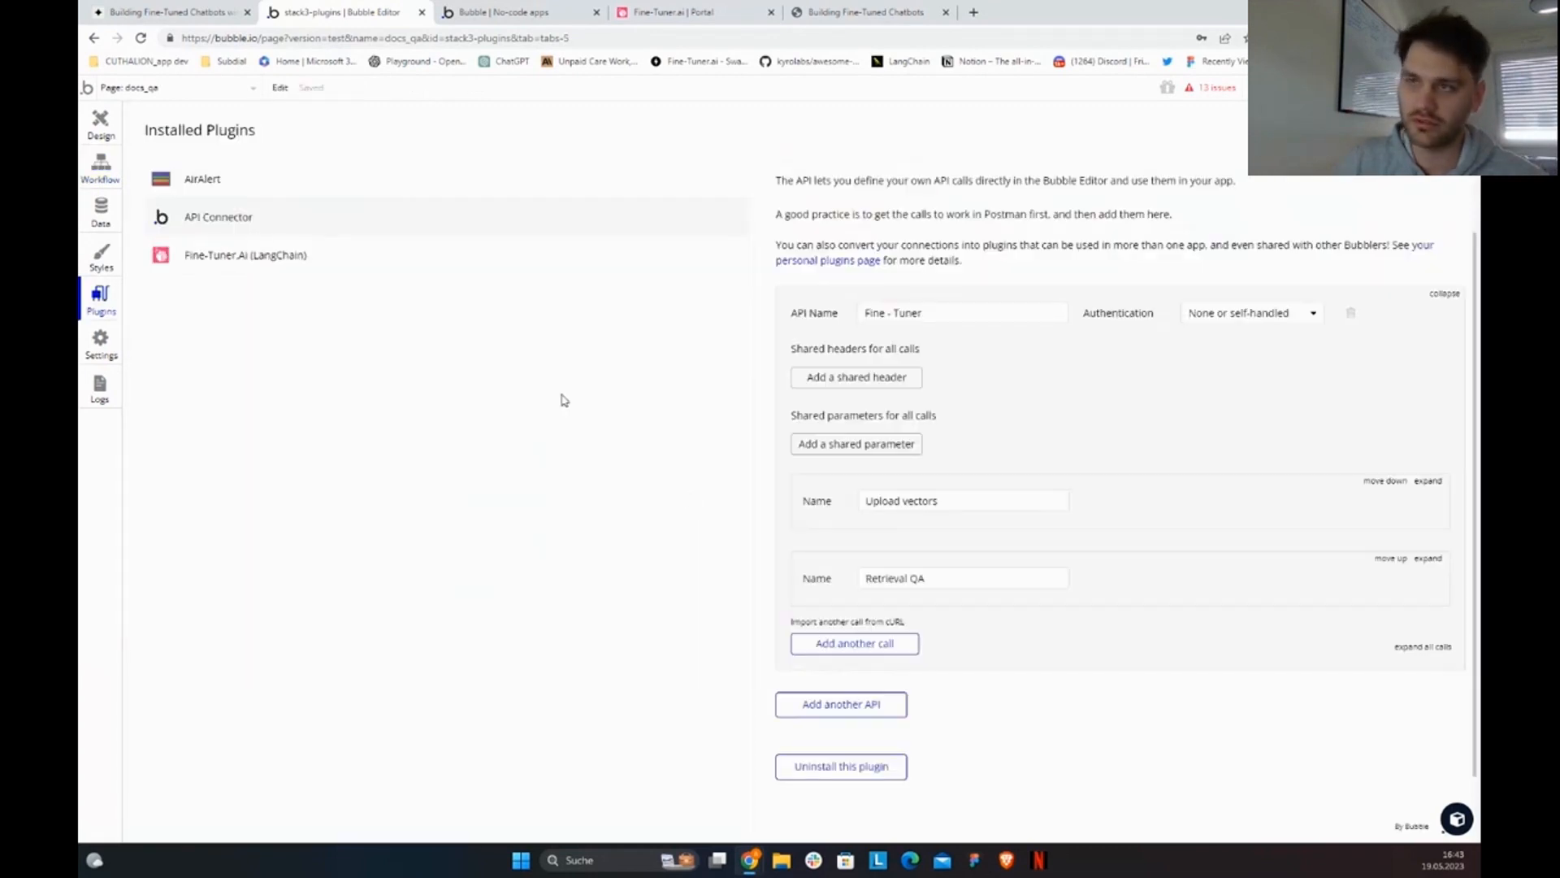
{"action": "left_click", "coordinate": [100, 124]}
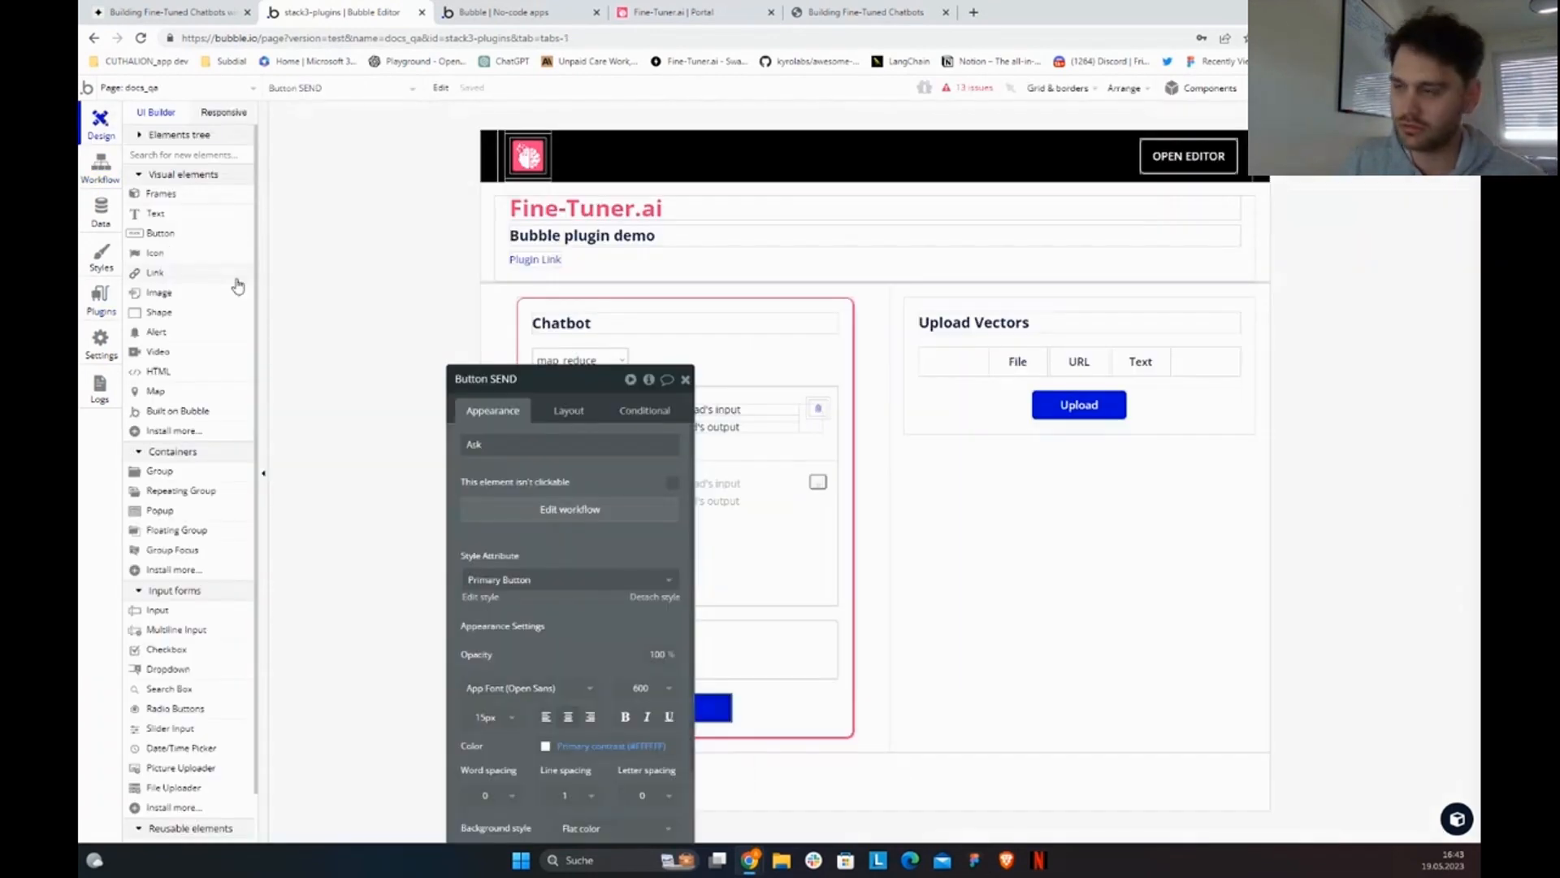
{"action": "left_click_drag", "start_coordinate": [576, 540], "coordinate": [517, 475]}
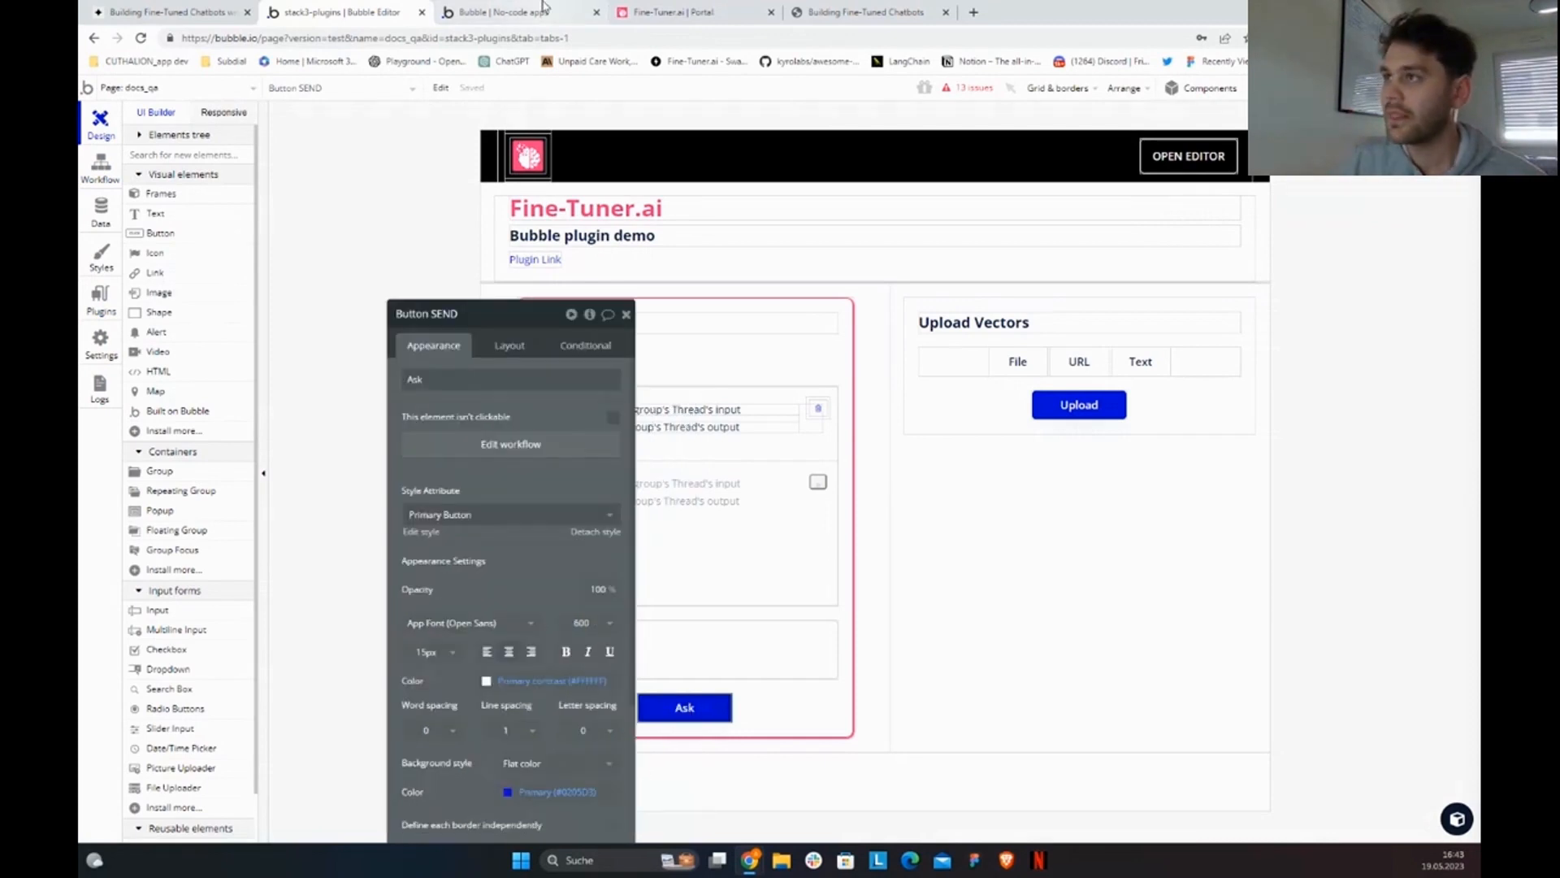
Step: Refresh the docs_qa app preview and set the chatbot's chain type to refine
{"action": "left_click", "coordinate": [543, 9]}
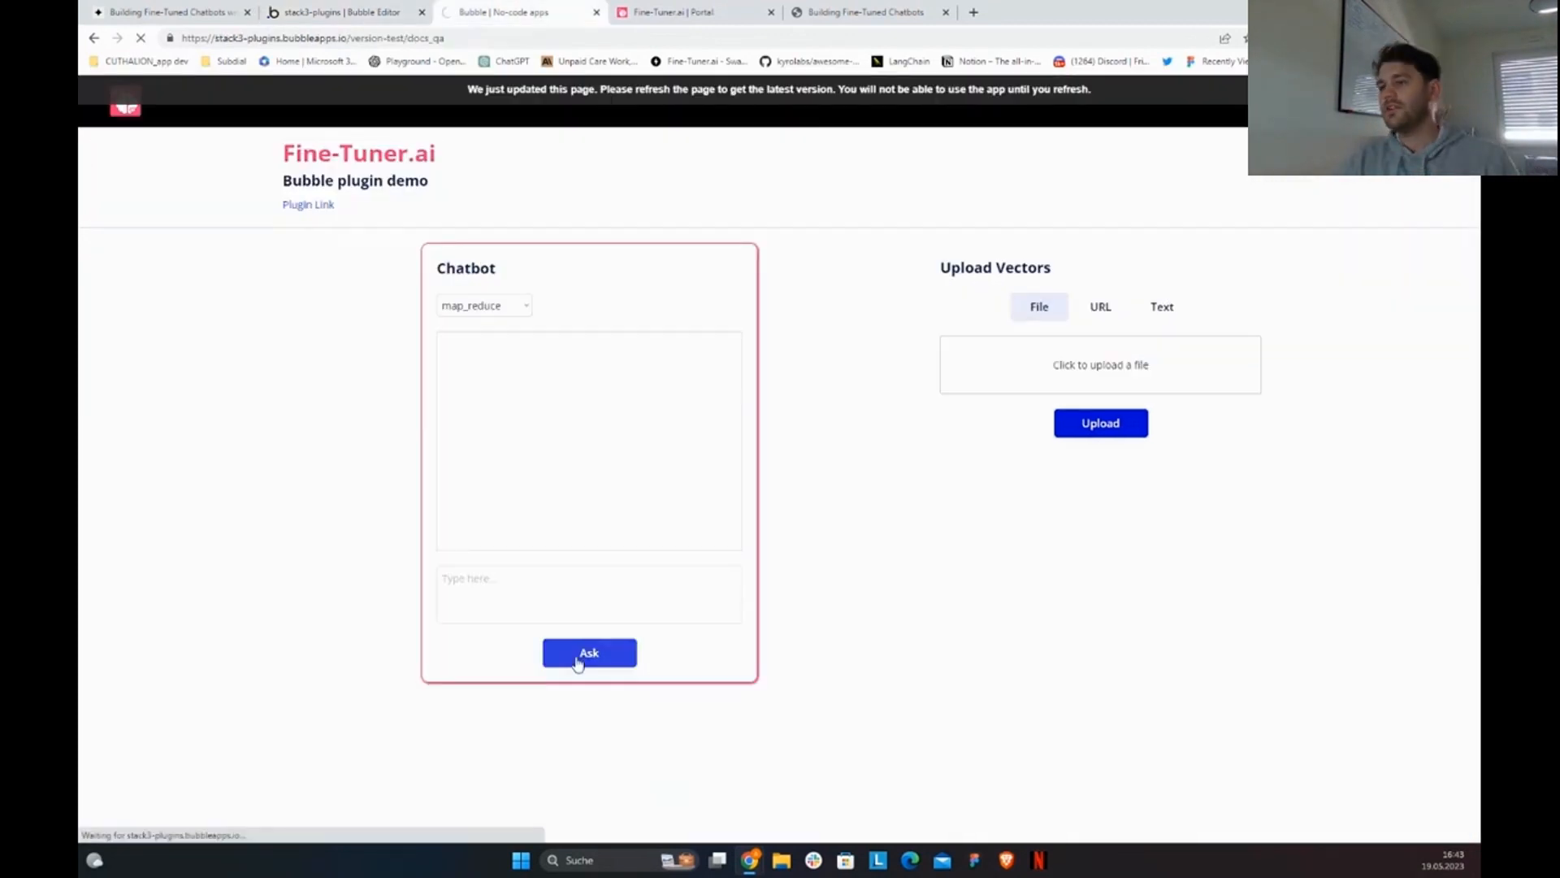
{"action": "left_click", "coordinate": [579, 595]}
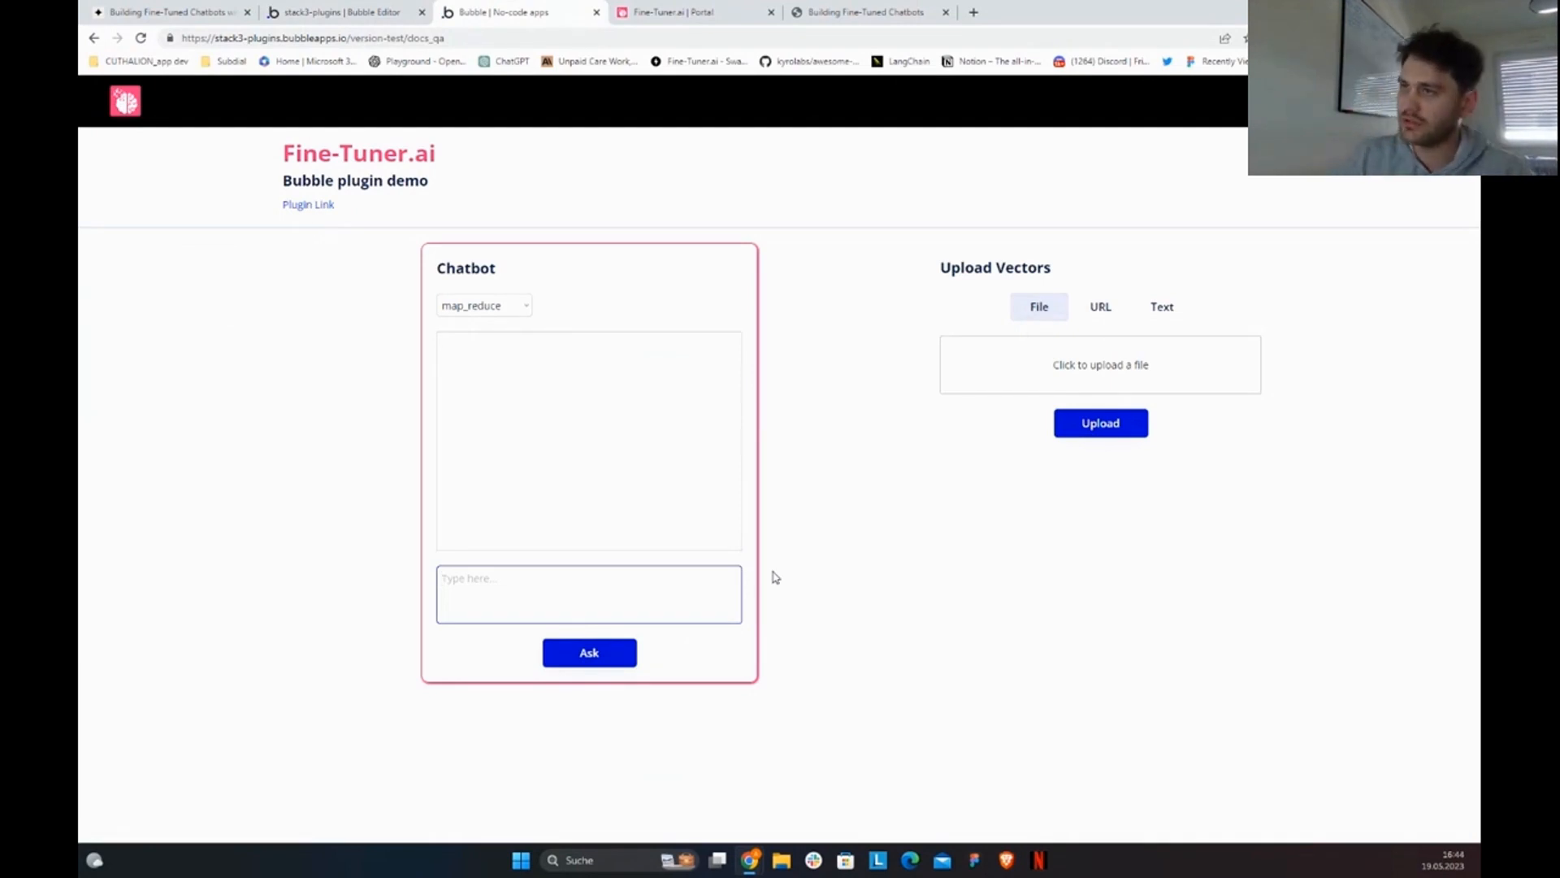
{"action": "left_click", "coordinate": [483, 306]}
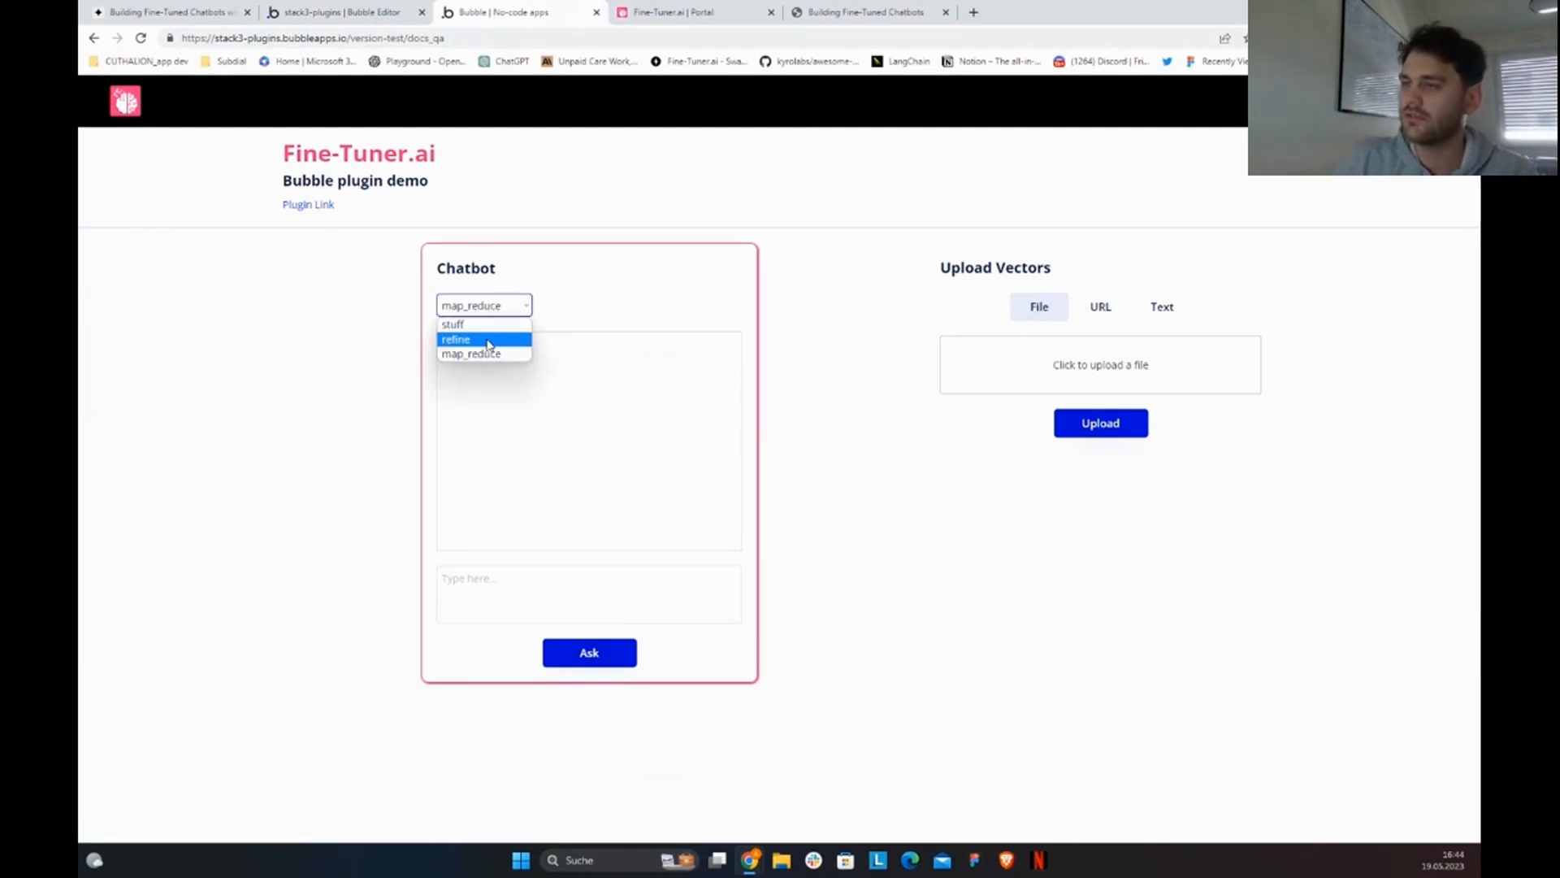
{"action": "left_click", "coordinate": [488, 339]}
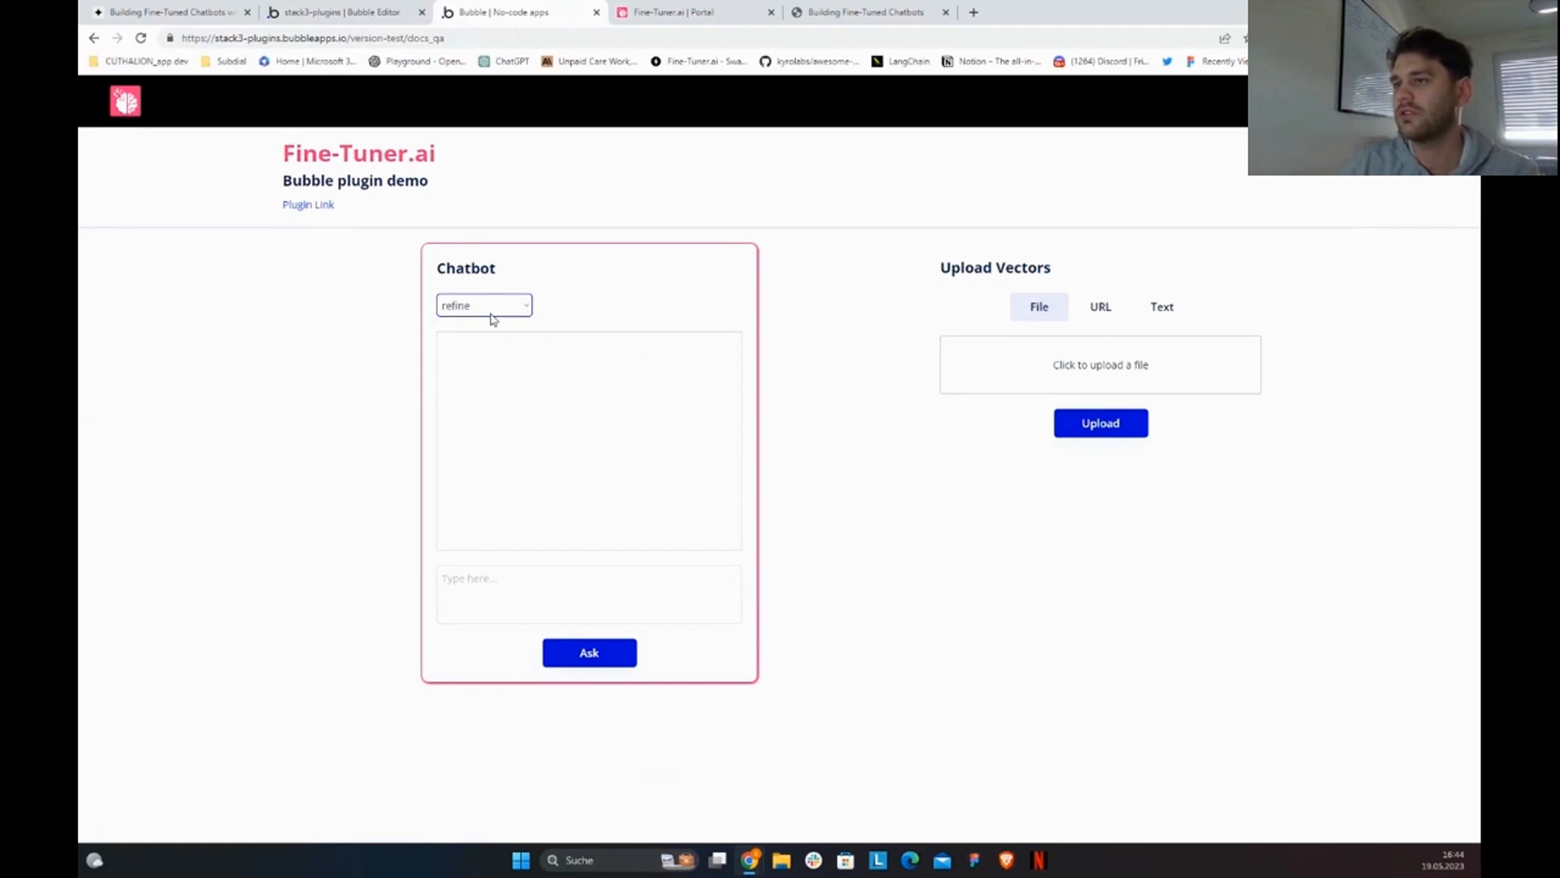
Step: Set the chatbot's chain type to stuff and ask it "what's eigenlayer?"
{"action": "left_click", "coordinate": [491, 313]}
{"action": "left_click", "coordinate": [465, 324]}
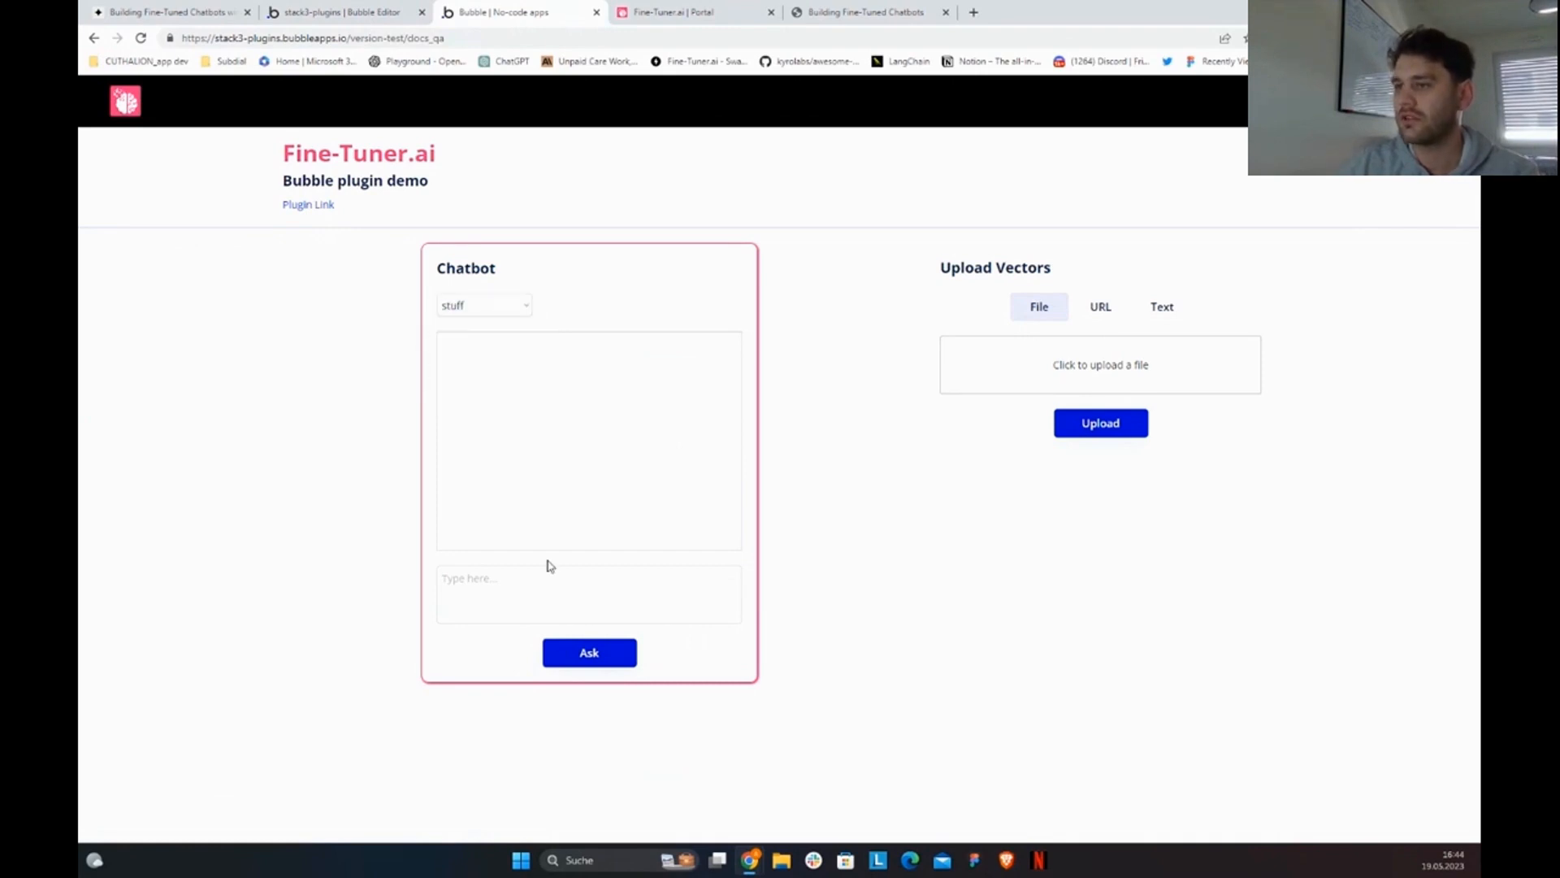
{"action": "left_click", "coordinate": [549, 568]}
{"action": "type", "text": "whats"}
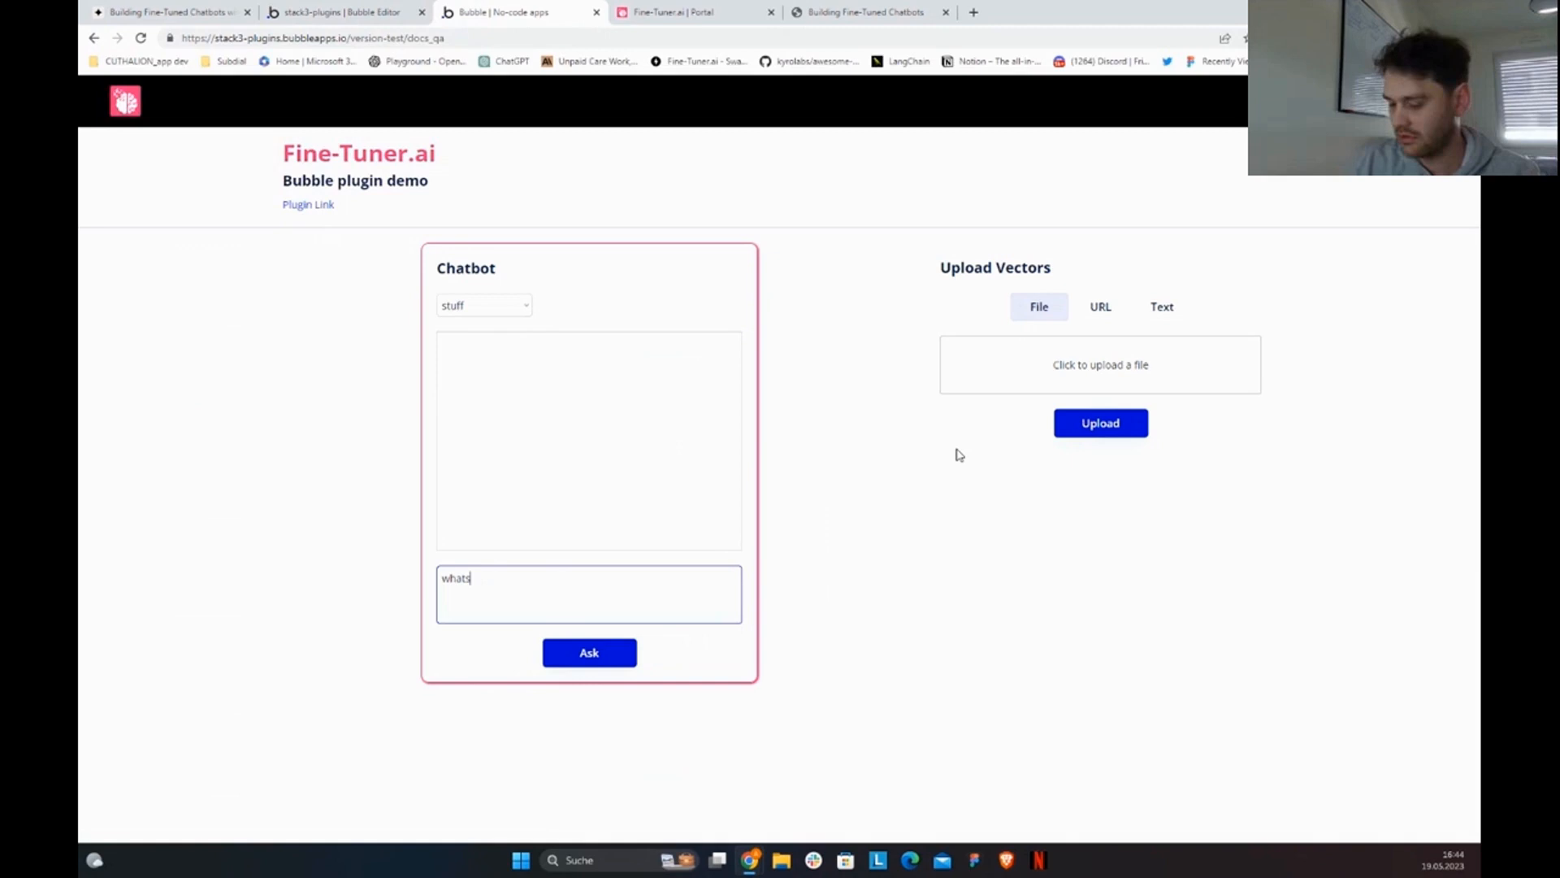
{"action": "type", "text": " eigenla"}
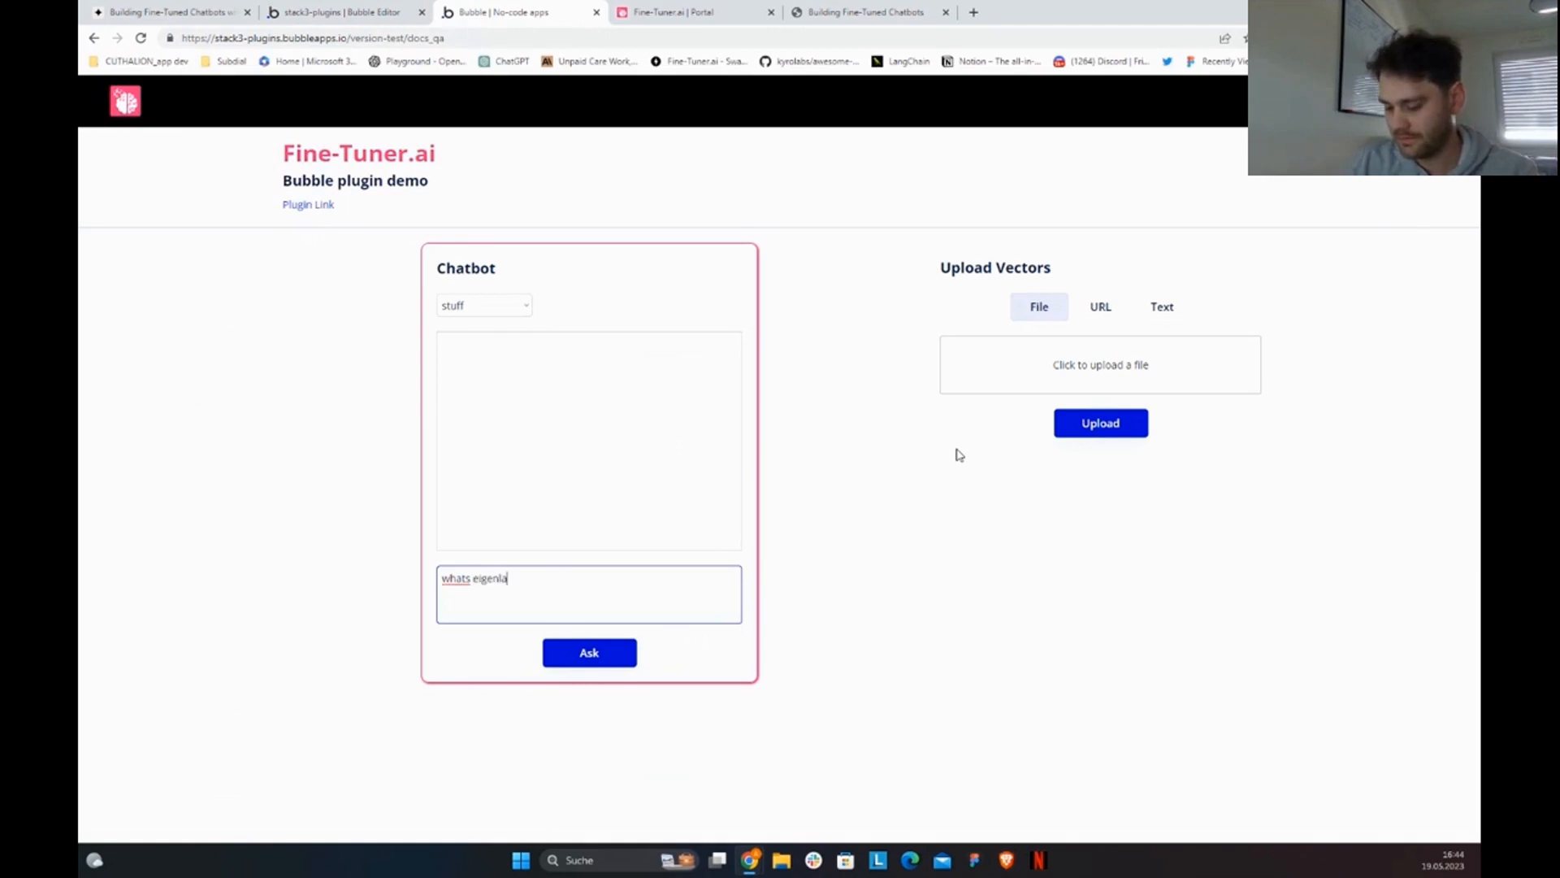
{"action": "type", "text": "yer?"}
{"action": "key", "text": "ctrl+Left"}
{"action": "key", "text": "Left"}
{"action": "type", "text": "'"}
{"action": "key", "text": "End"}
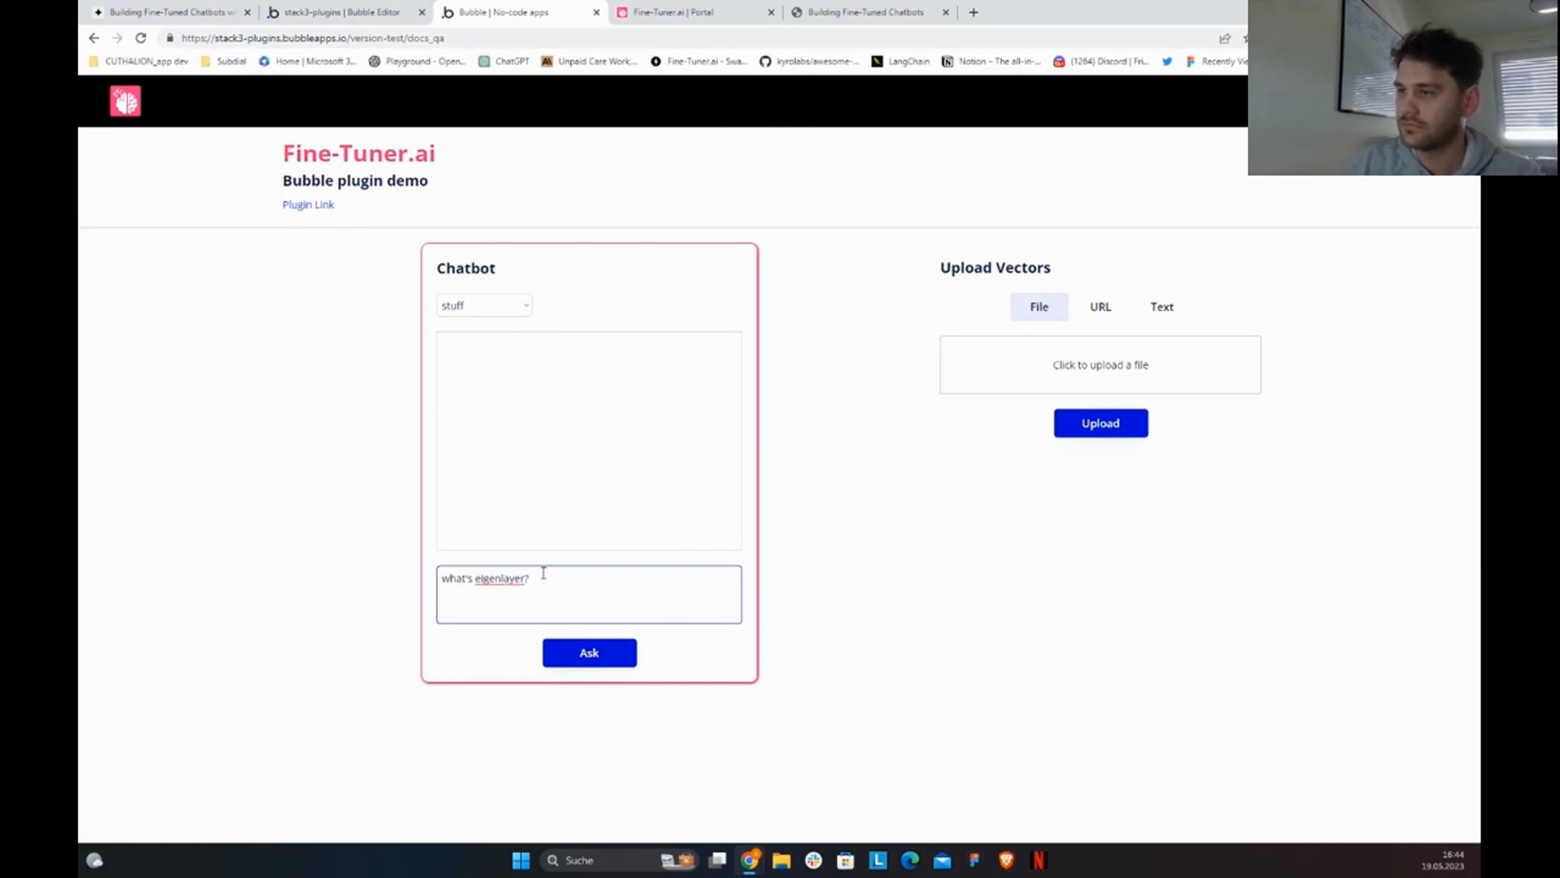
{"action": "key", "text": "ctrl+a"}
{"action": "left_click", "coordinate": [585, 656]}
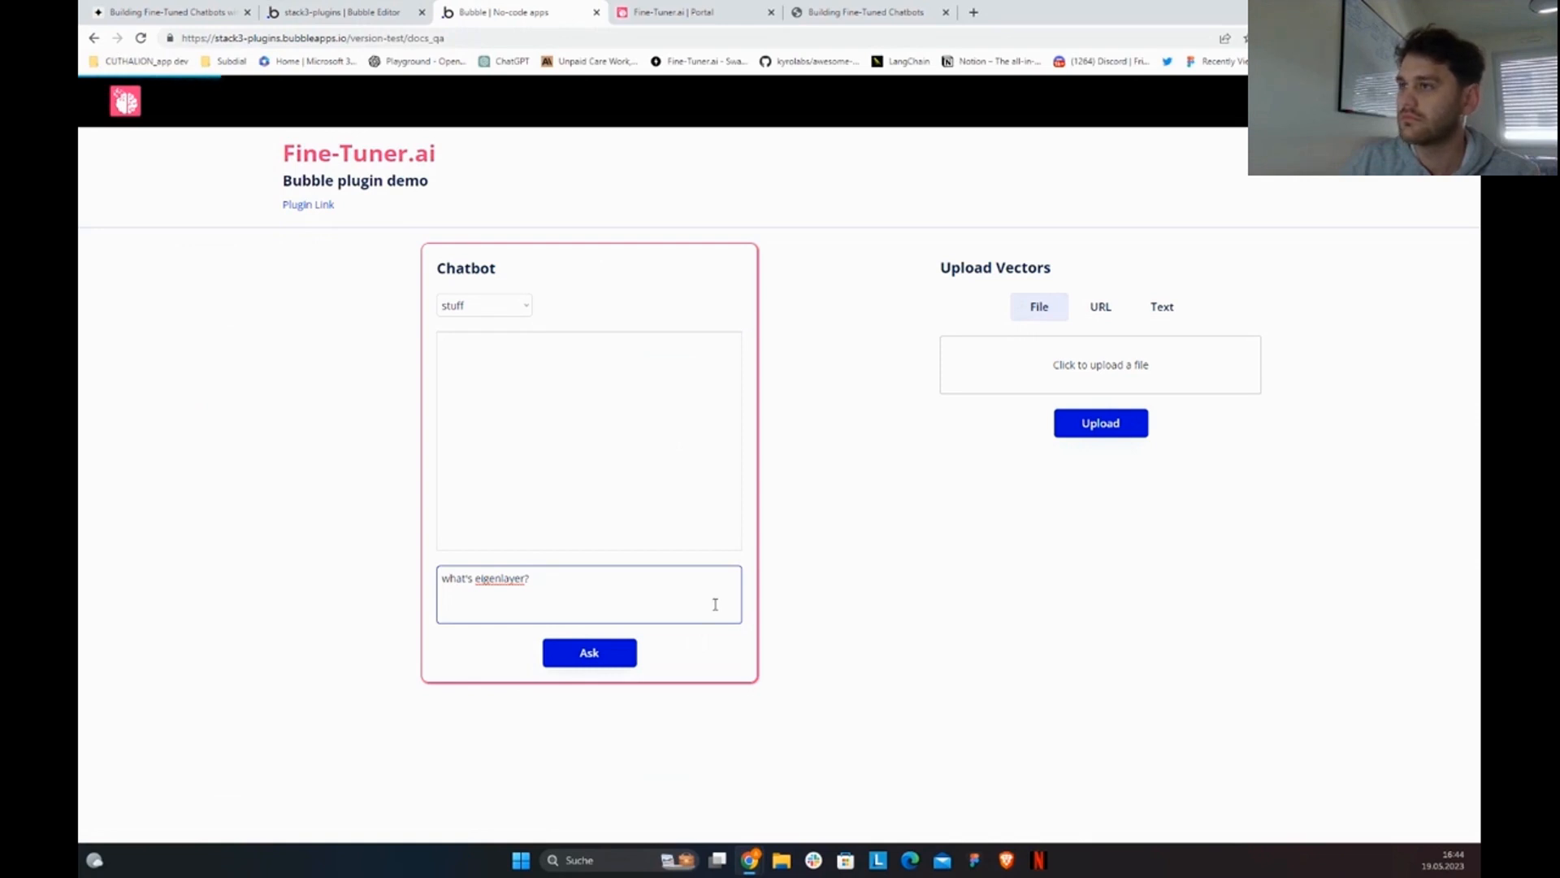
Step: Check the model's active memory storage in the Fine-Tuner.ai portal and return to the docs_qa app preview
{"action": "left_click", "coordinate": [674, 12]}
{"action": "left_click", "coordinate": [562, 316]}
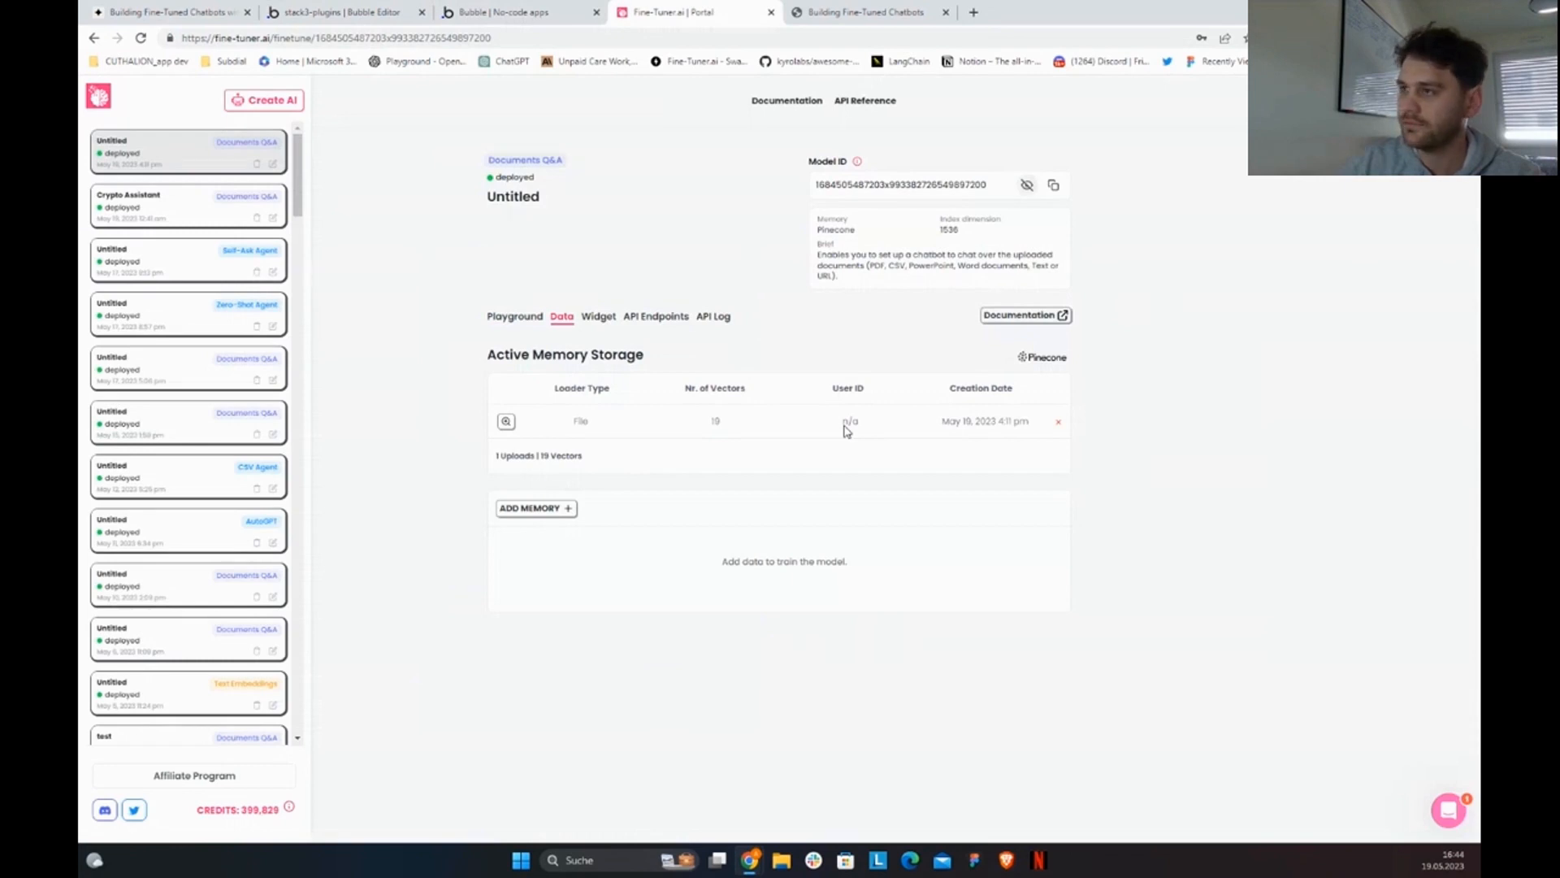
{"action": "left_click", "coordinate": [546, 10]}
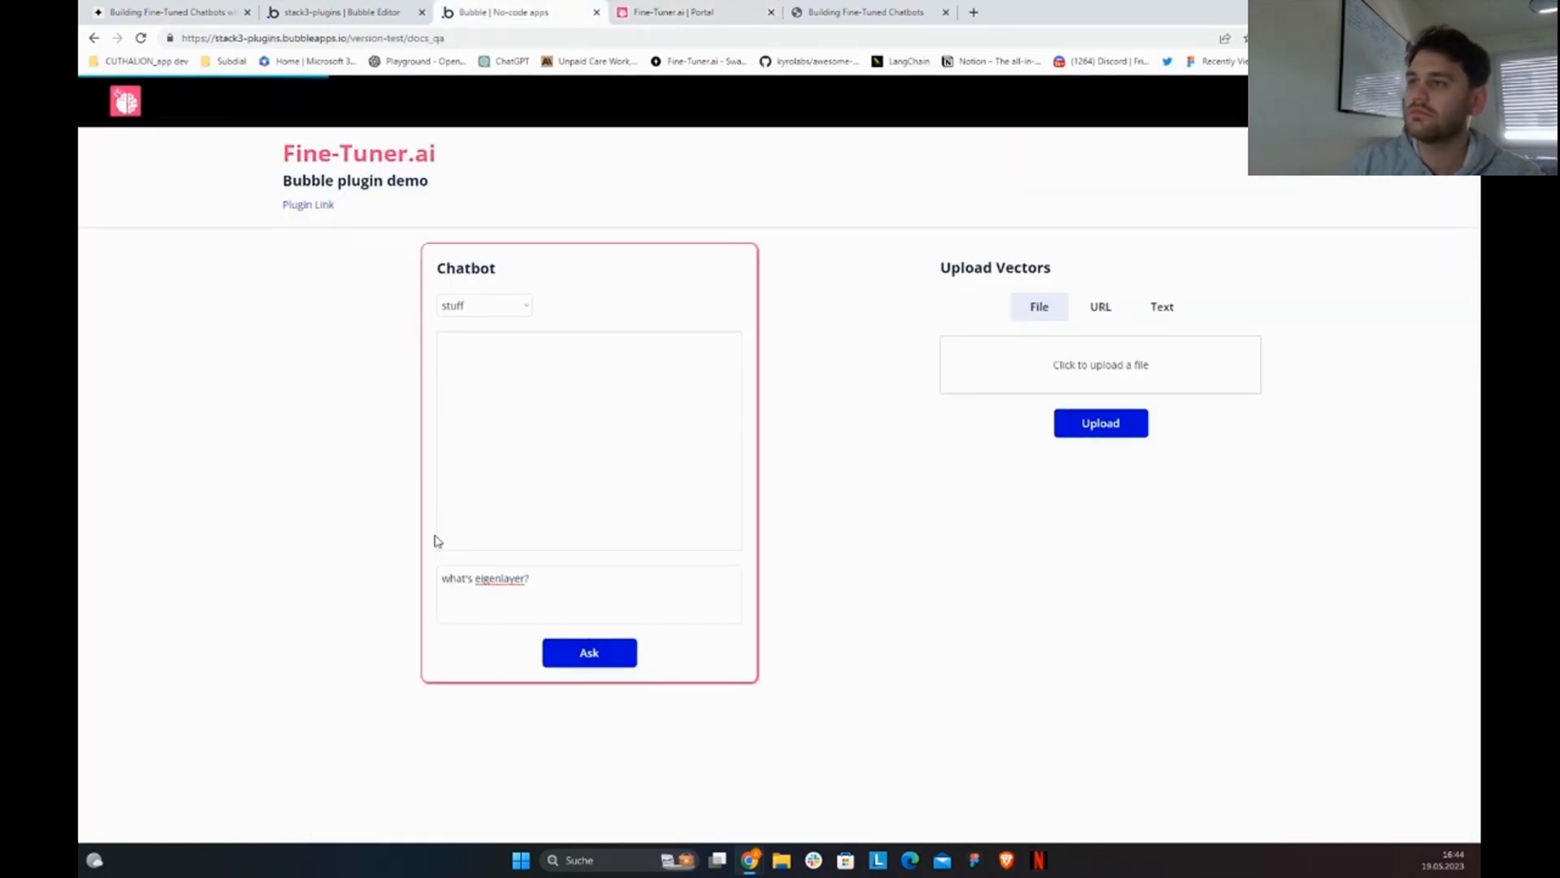
{"action": "left_click", "coordinate": [536, 606]}
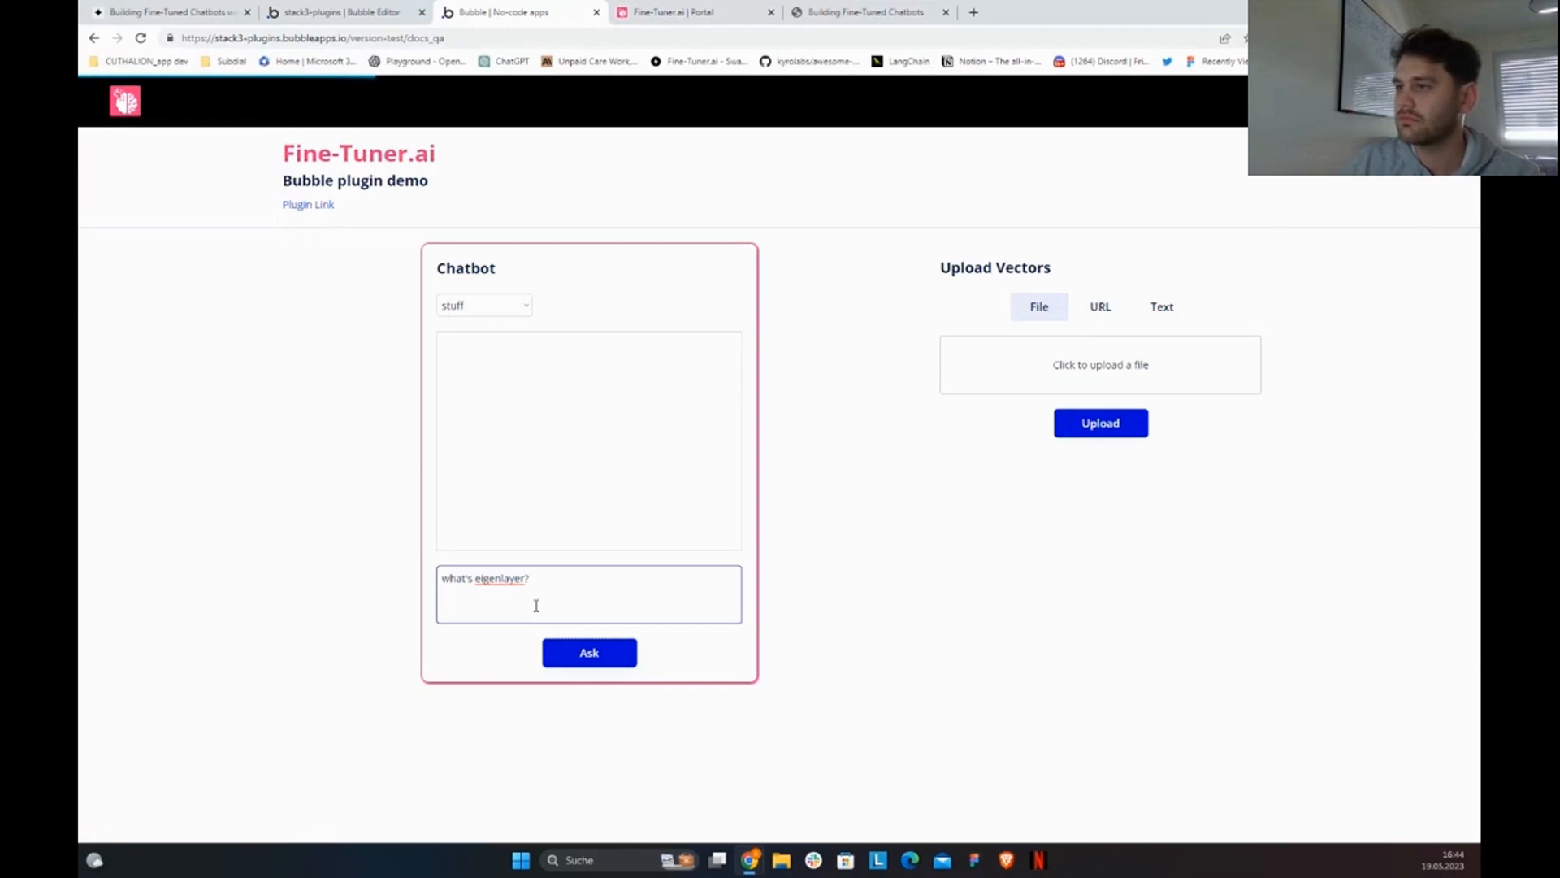
{"action": "left_click", "coordinate": [409, 582]}
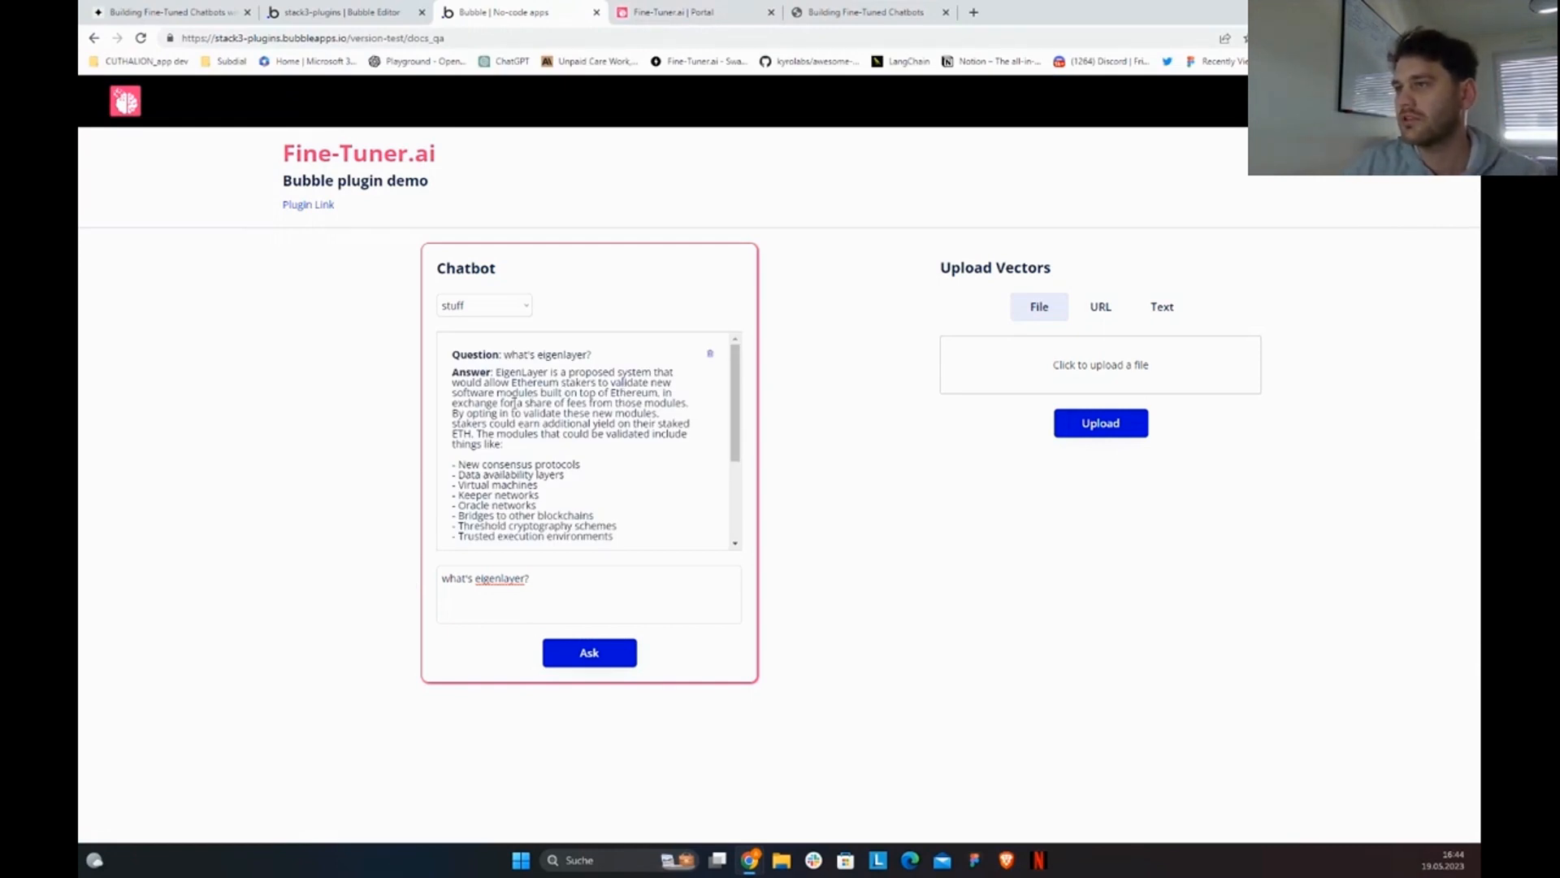
Step: Read through the chatbot's answer about EigenLayer and compare it with the model's stored data in Fine-Tuner.ai
{"action": "scroll", "coordinate": [567, 431], "scroll_direction": "down", "scroll_amount": 1}
{"action": "scroll", "coordinate": [569, 448], "scroll_direction": "down", "scroll_amount": 2}
{"action": "scroll", "coordinate": [597, 486], "scroll_direction": "up", "scroll_amount": 2}
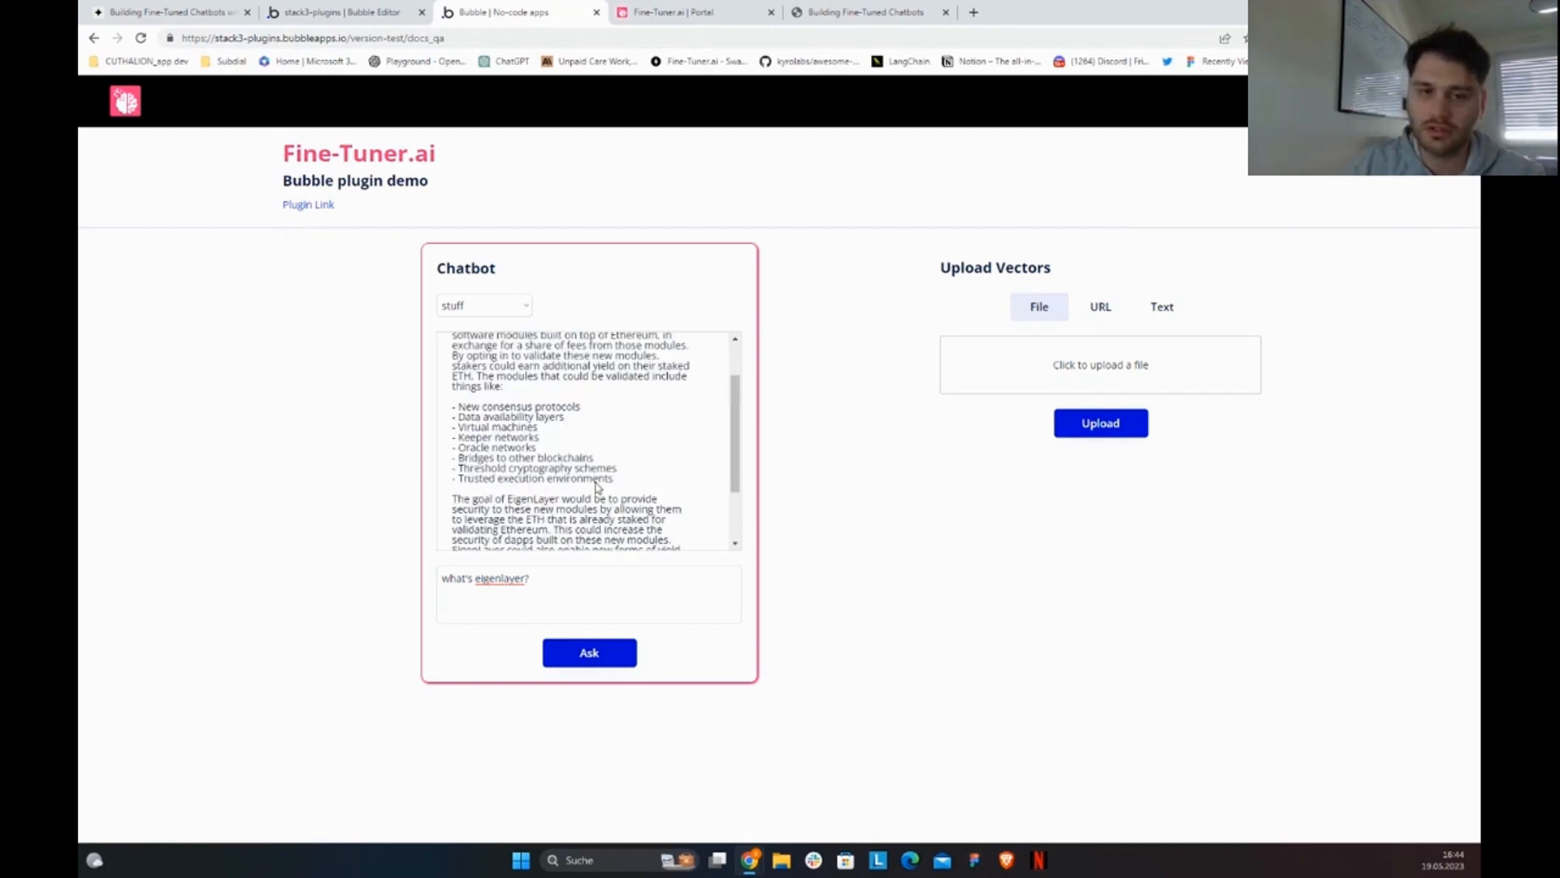
{"action": "scroll", "coordinate": [598, 486], "scroll_direction": "up", "scroll_amount": 1}
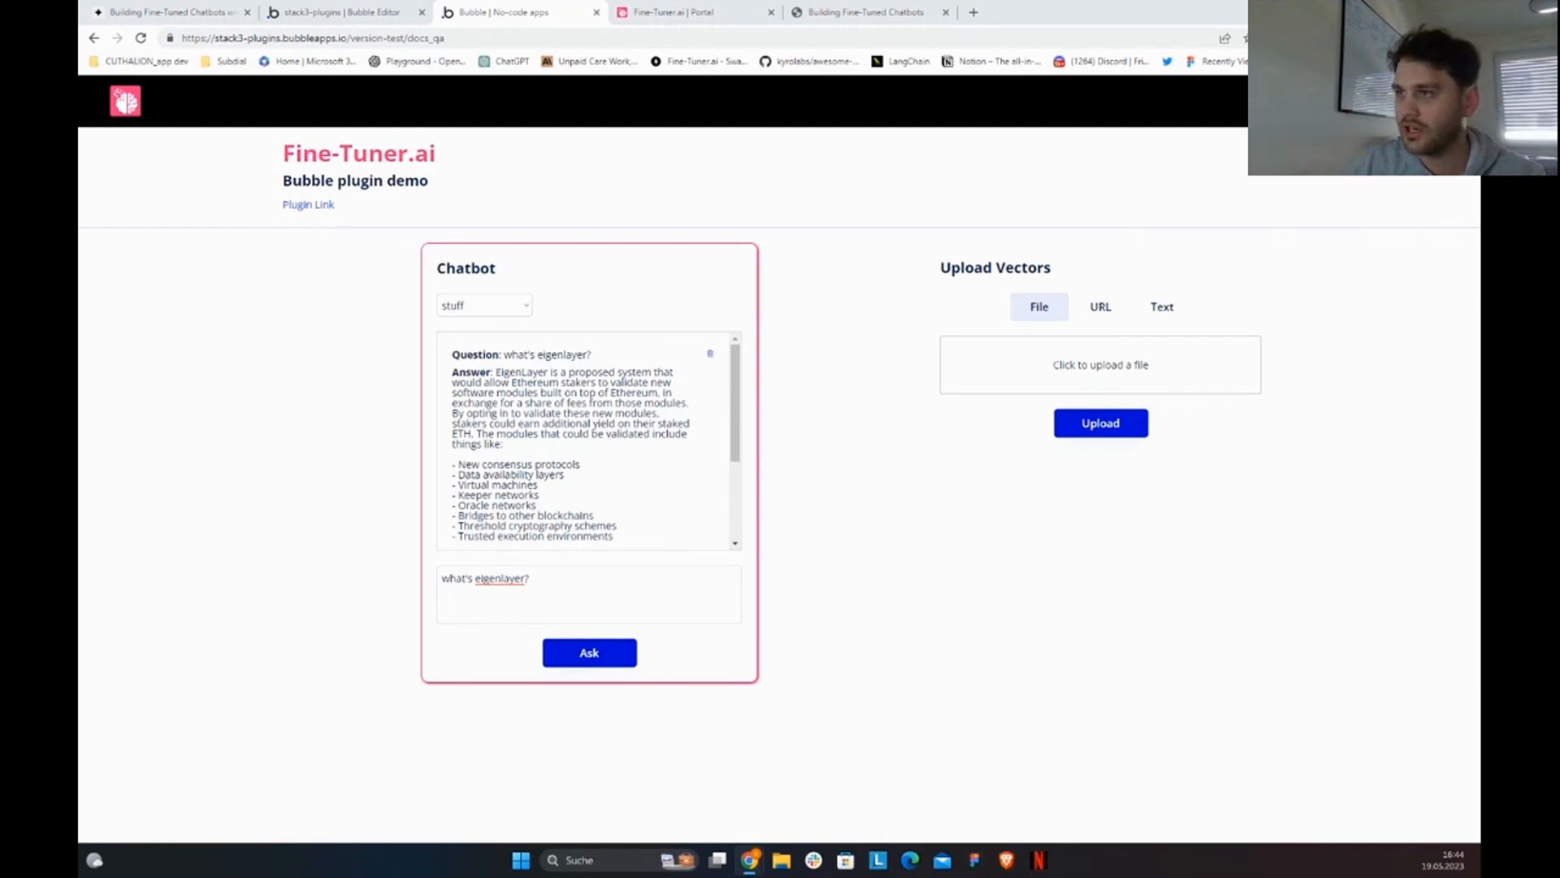
{"action": "left_click_drag", "start_coordinate": [594, 362], "coordinate": [507, 367]}
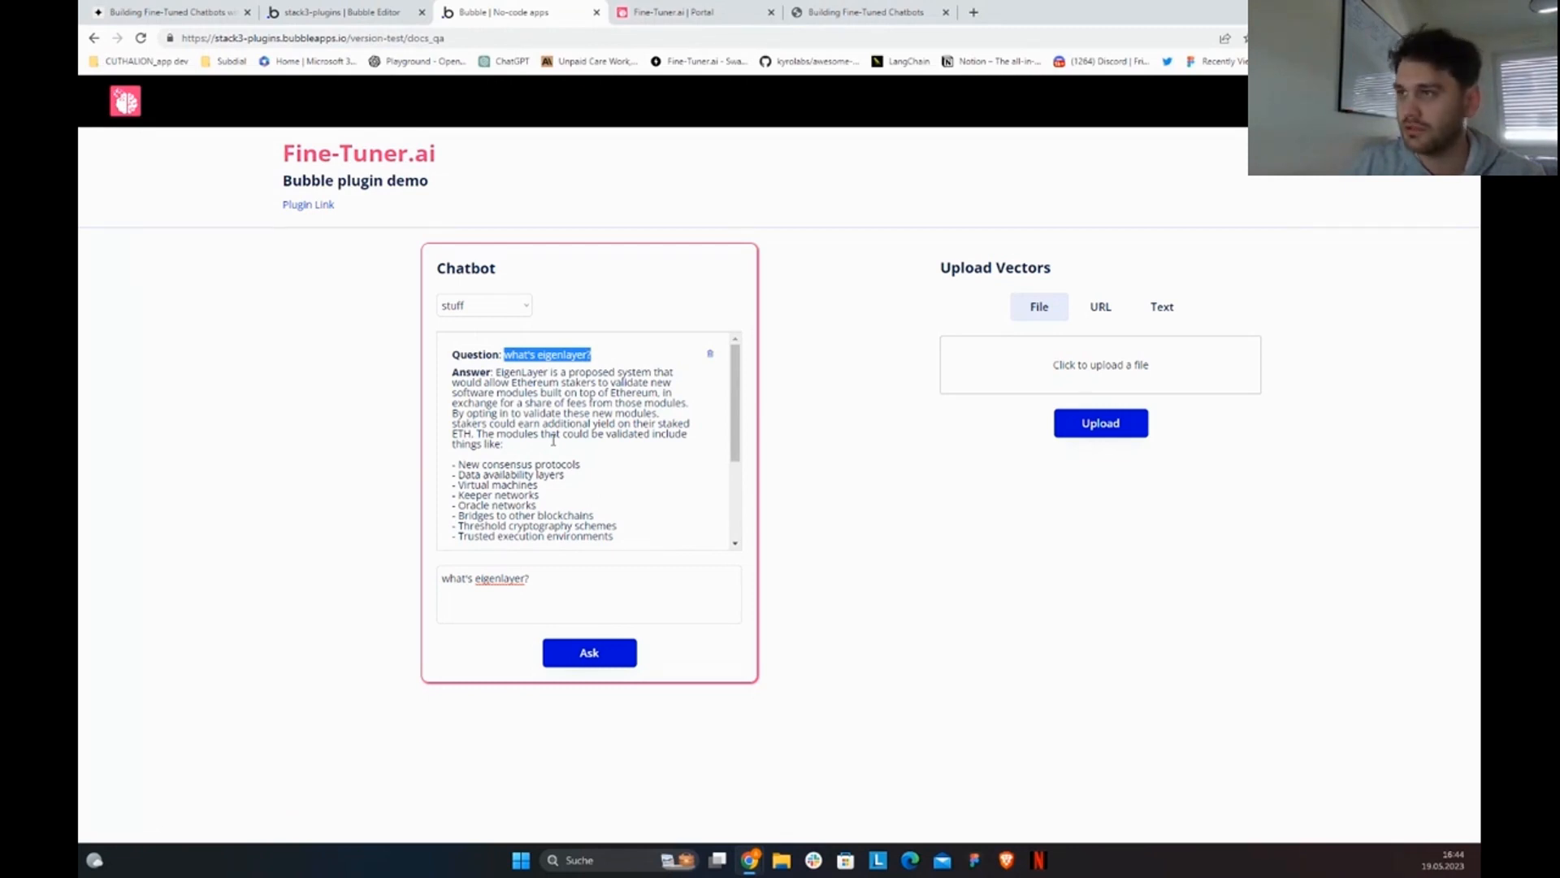
{"action": "left_click", "coordinate": [665, 12]}
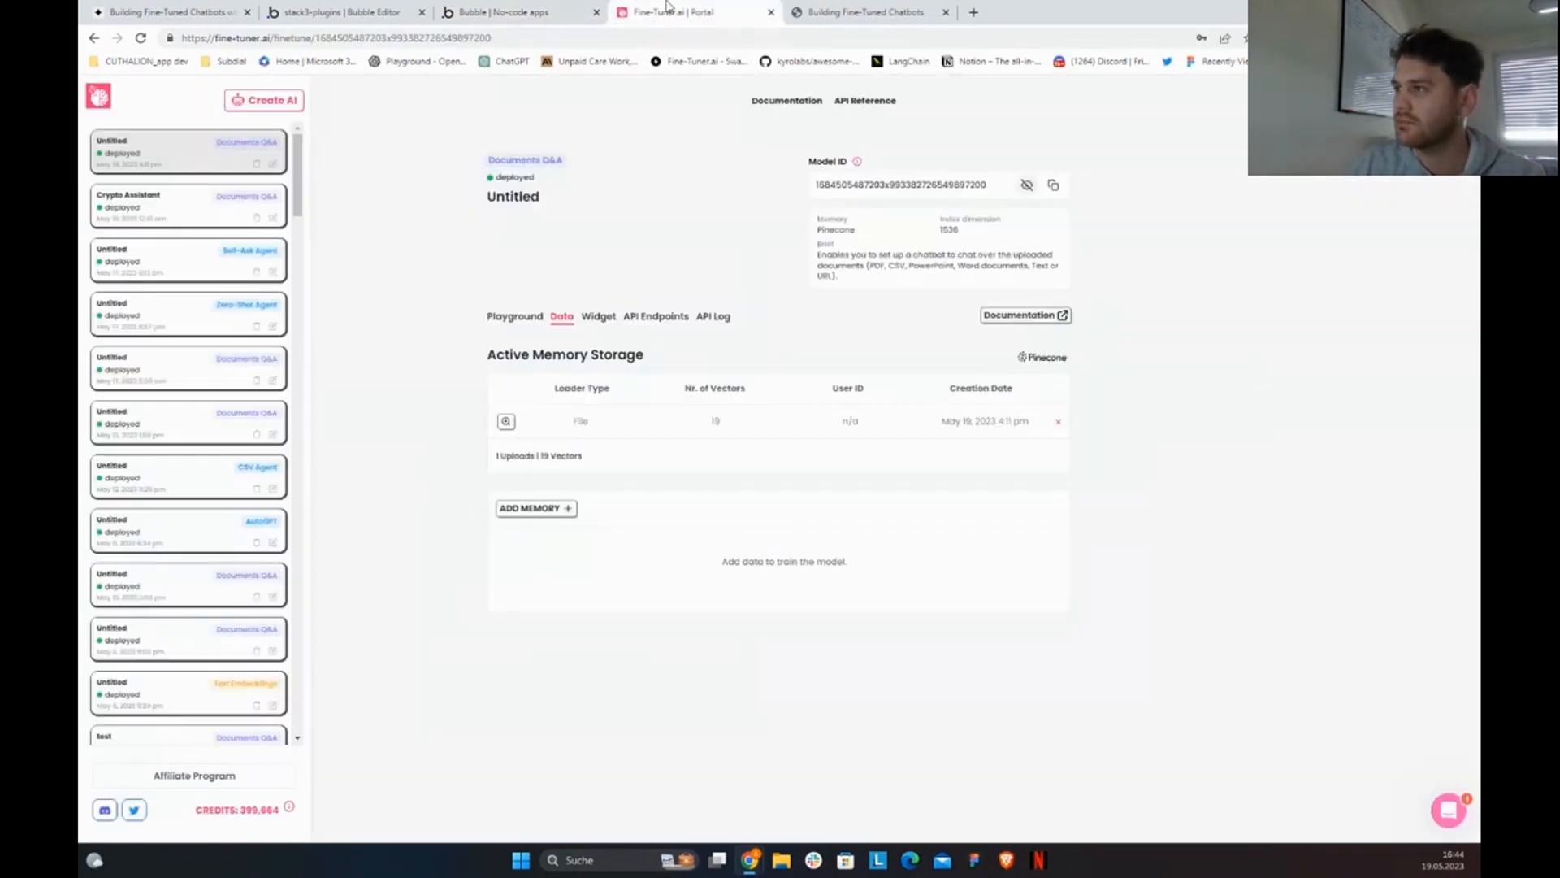
{"action": "left_click", "coordinate": [544, 12]}
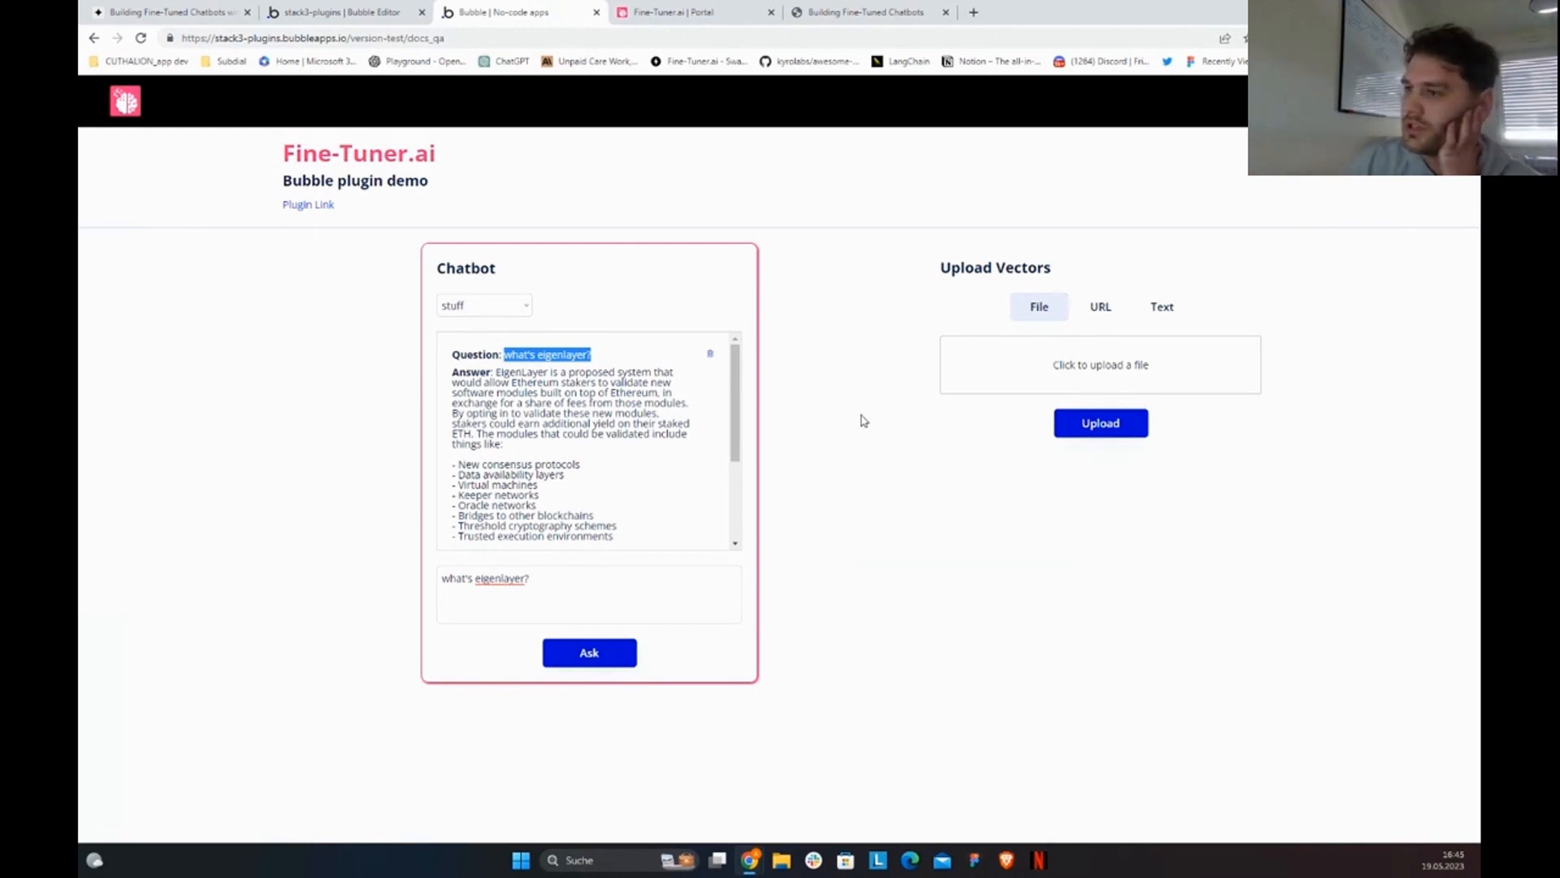
{"action": "left_click", "coordinate": [841, 439]}
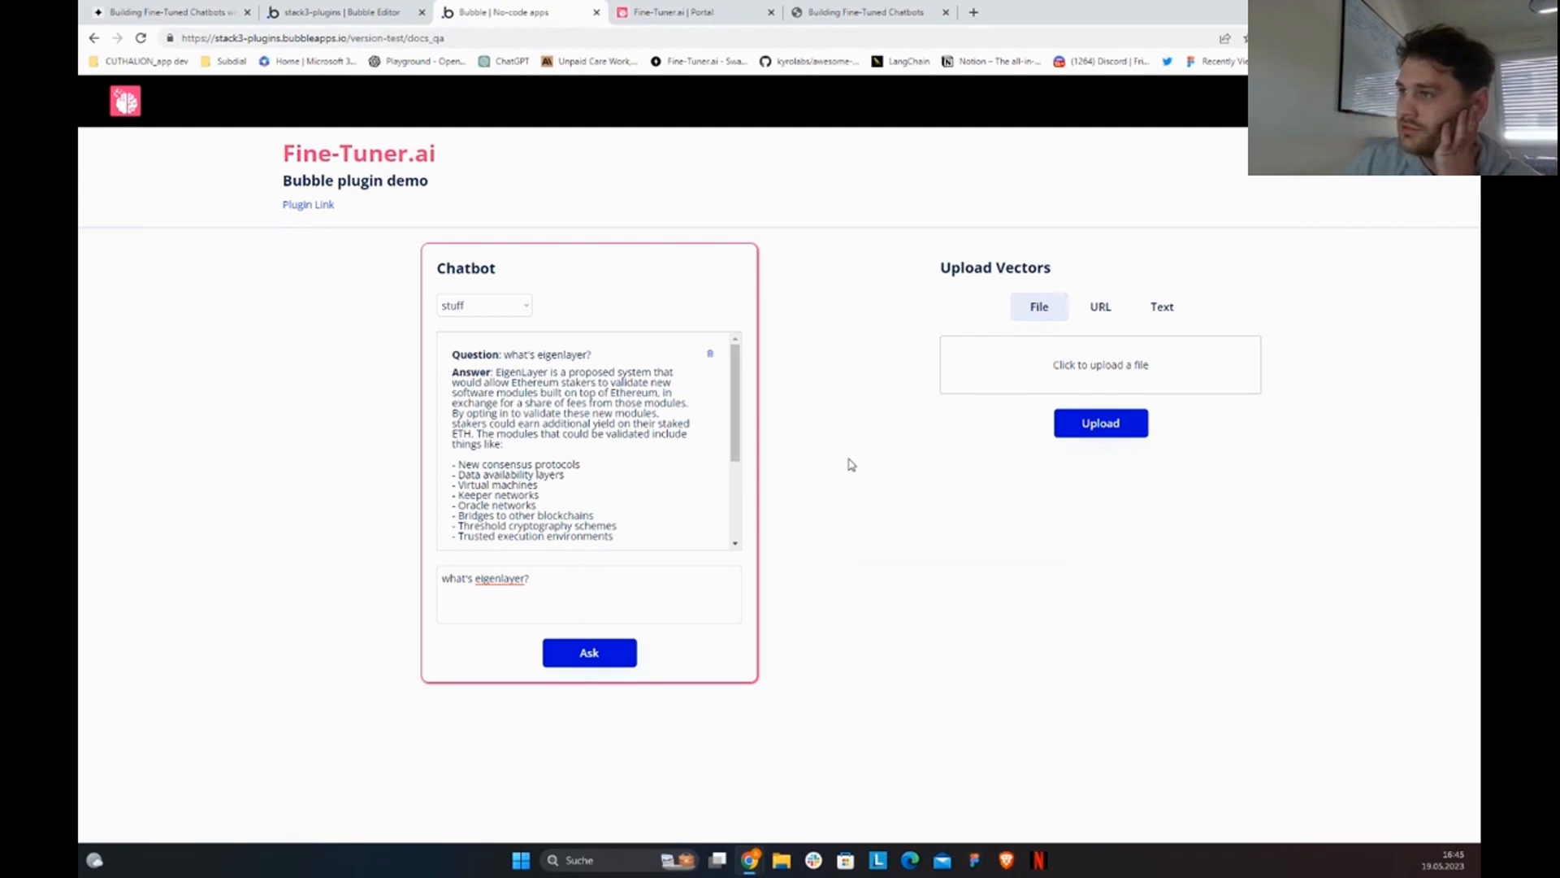
Step: Switch to the Bubble editor and add an HTML element above the Chatbot group on the docs_qa page
{"action": "left_click", "coordinate": [365, 7]}
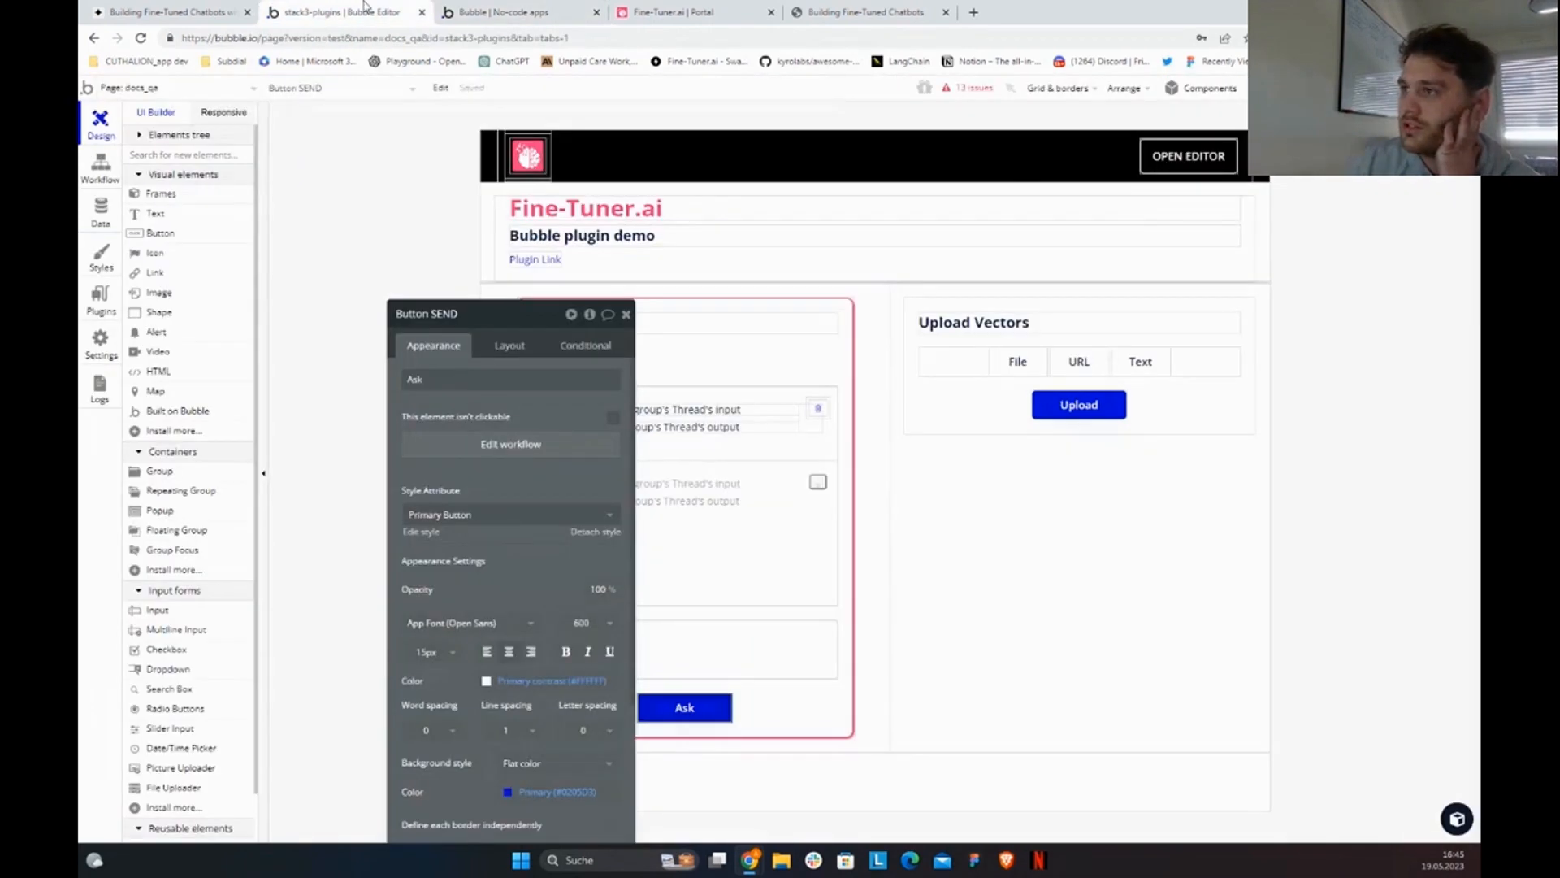
{"action": "left_click_drag", "start_coordinate": [463, 343], "coordinate": [1166, 322]}
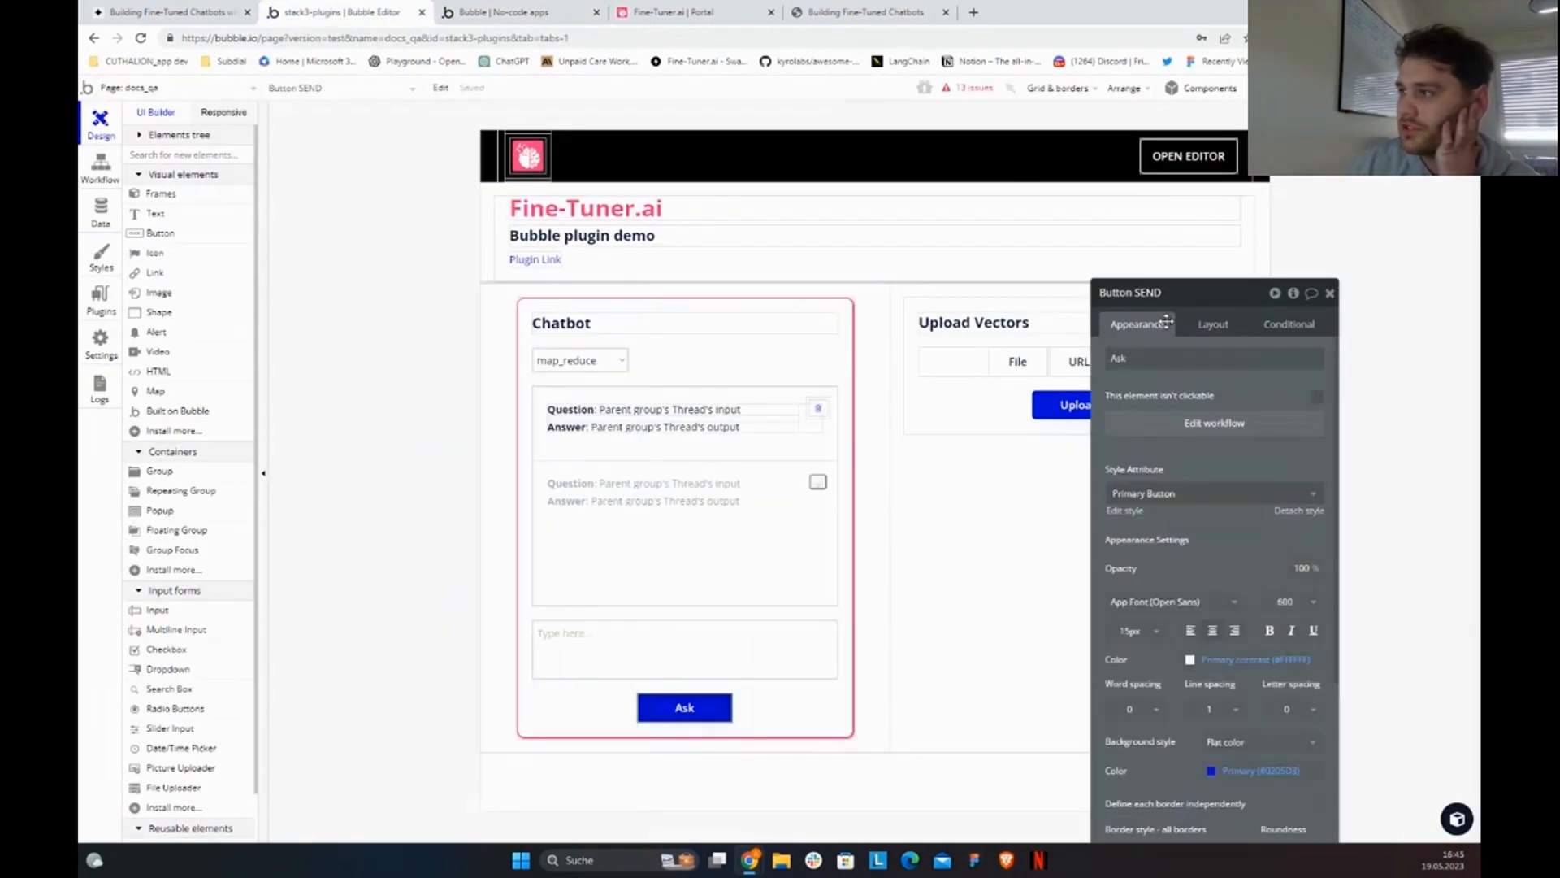
{"action": "left_click", "coordinate": [978, 506]}
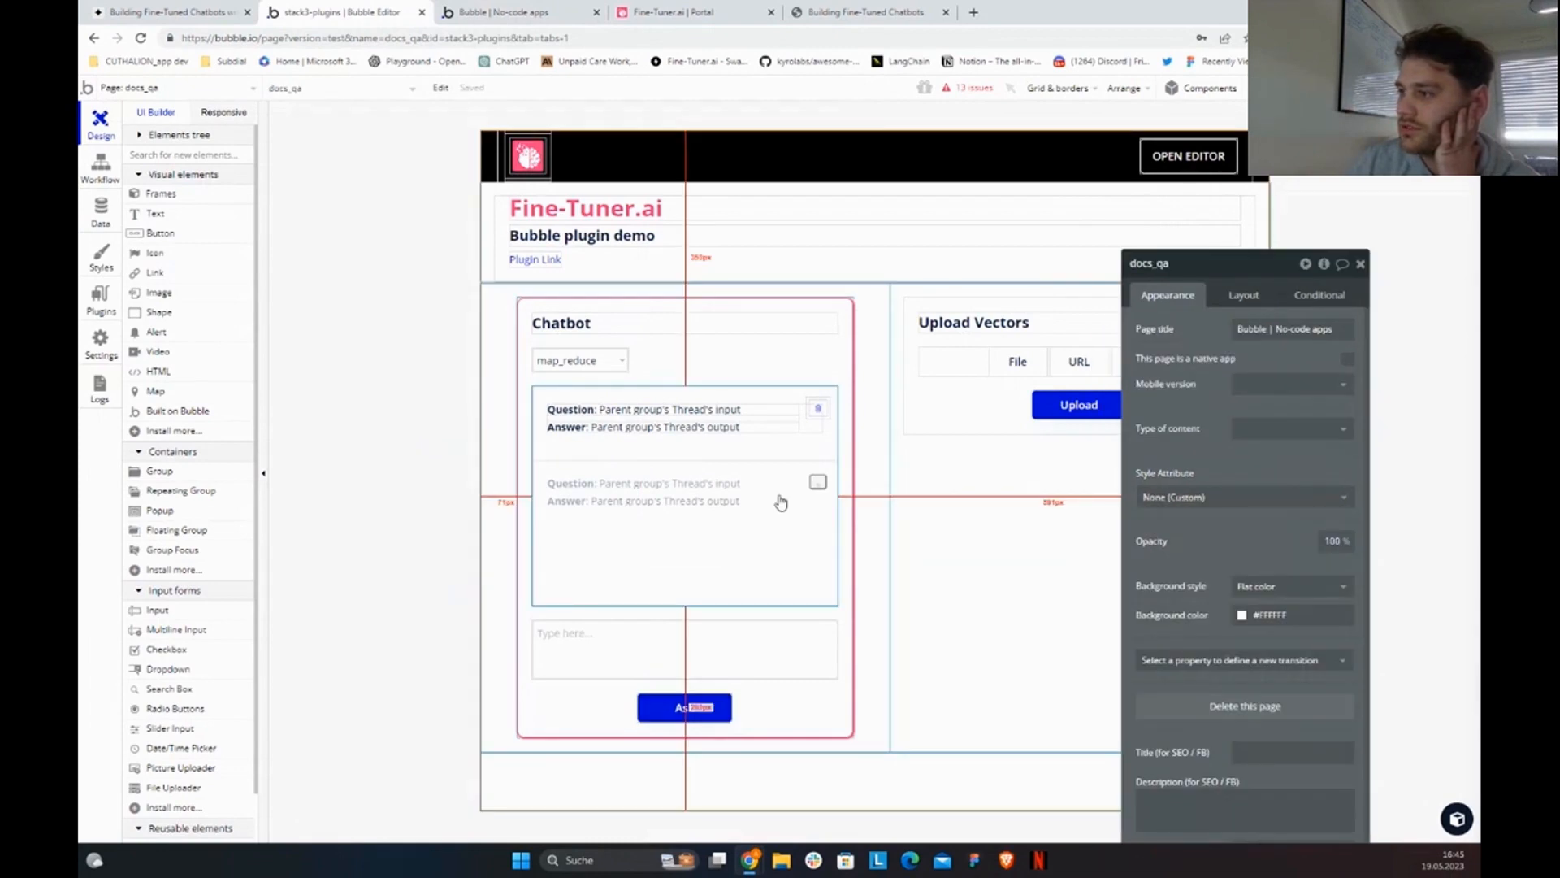
{"action": "left_click_drag", "start_coordinate": [1201, 742], "coordinate": [897, 465]}
{"action": "left_click", "coordinate": [921, 642]}
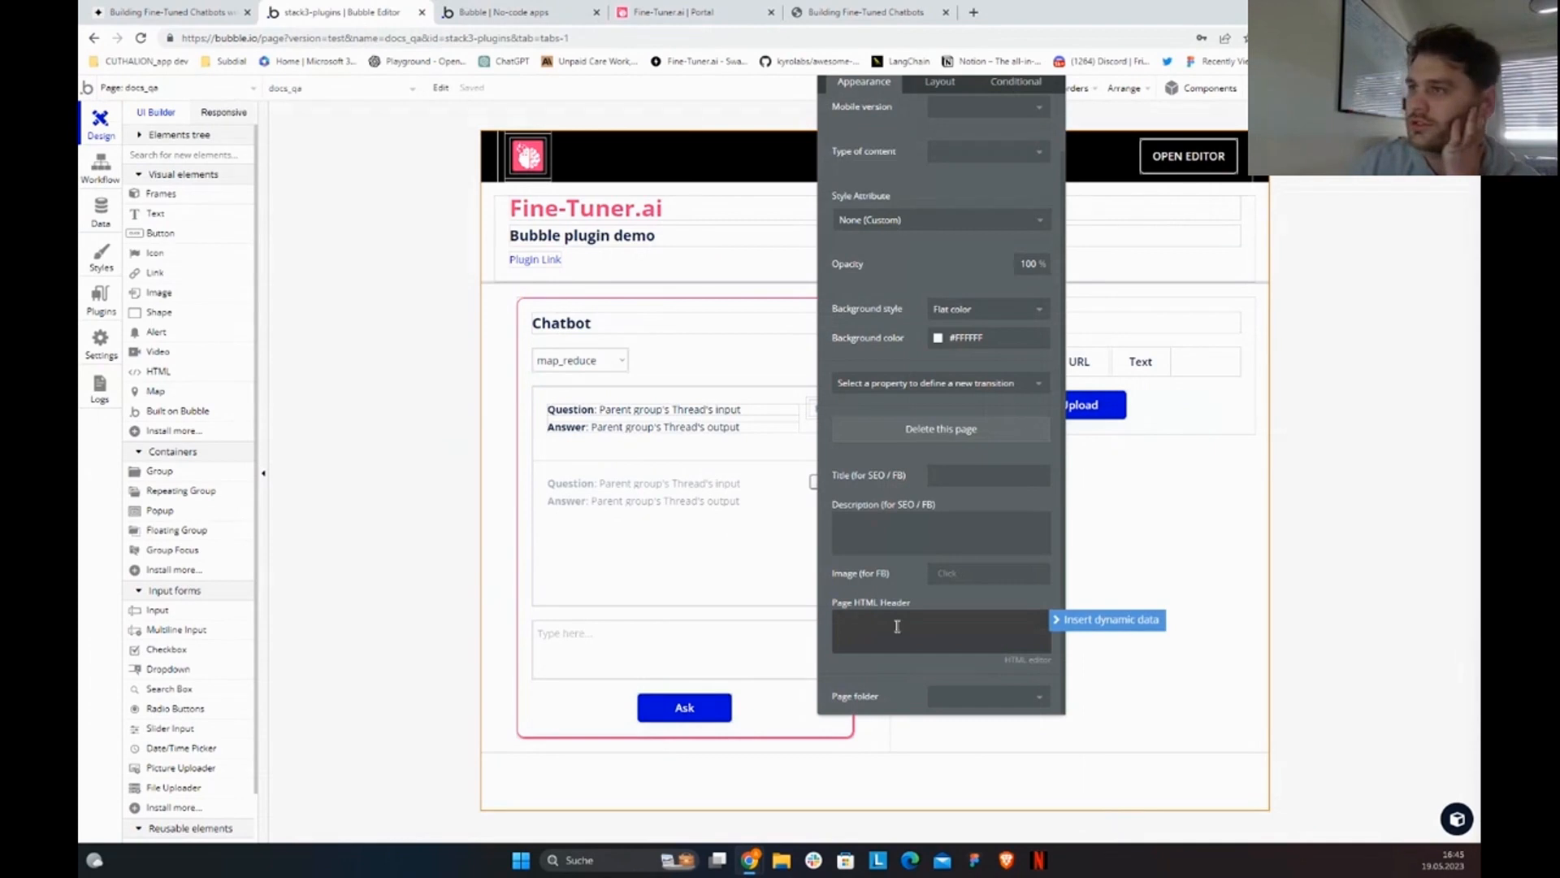
{"action": "left_click", "coordinate": [495, 398]}
{"action": "left_click", "coordinate": [391, 470]}
{"action": "scroll", "coordinate": [210, 589], "scroll_direction": "down", "scroll_amount": 2}
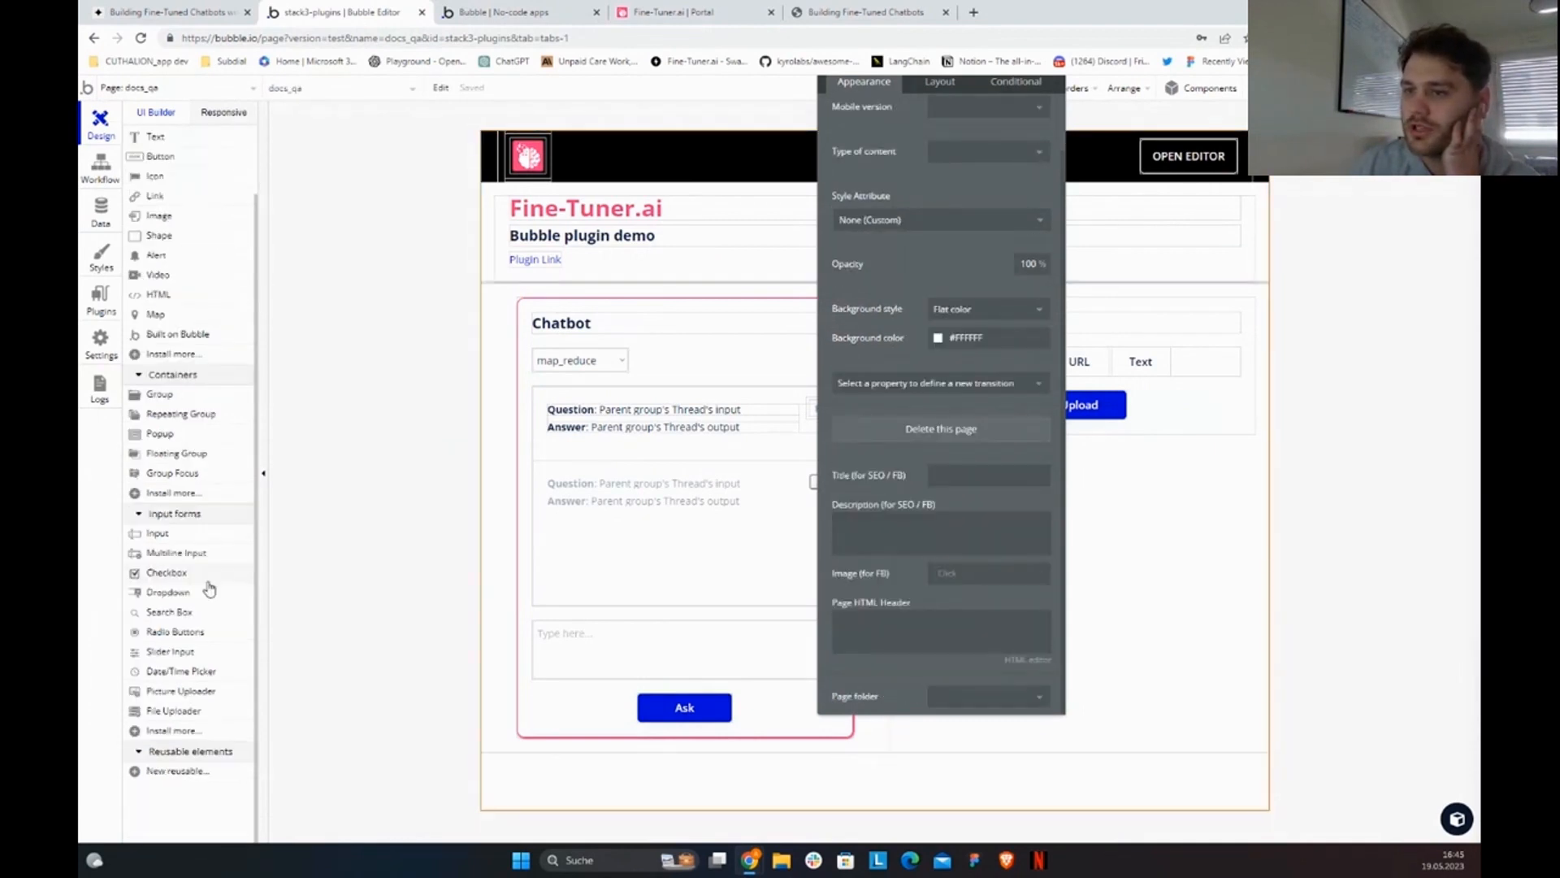
{"action": "scroll", "coordinate": [207, 568], "scroll_direction": "down", "scroll_amount": 1}
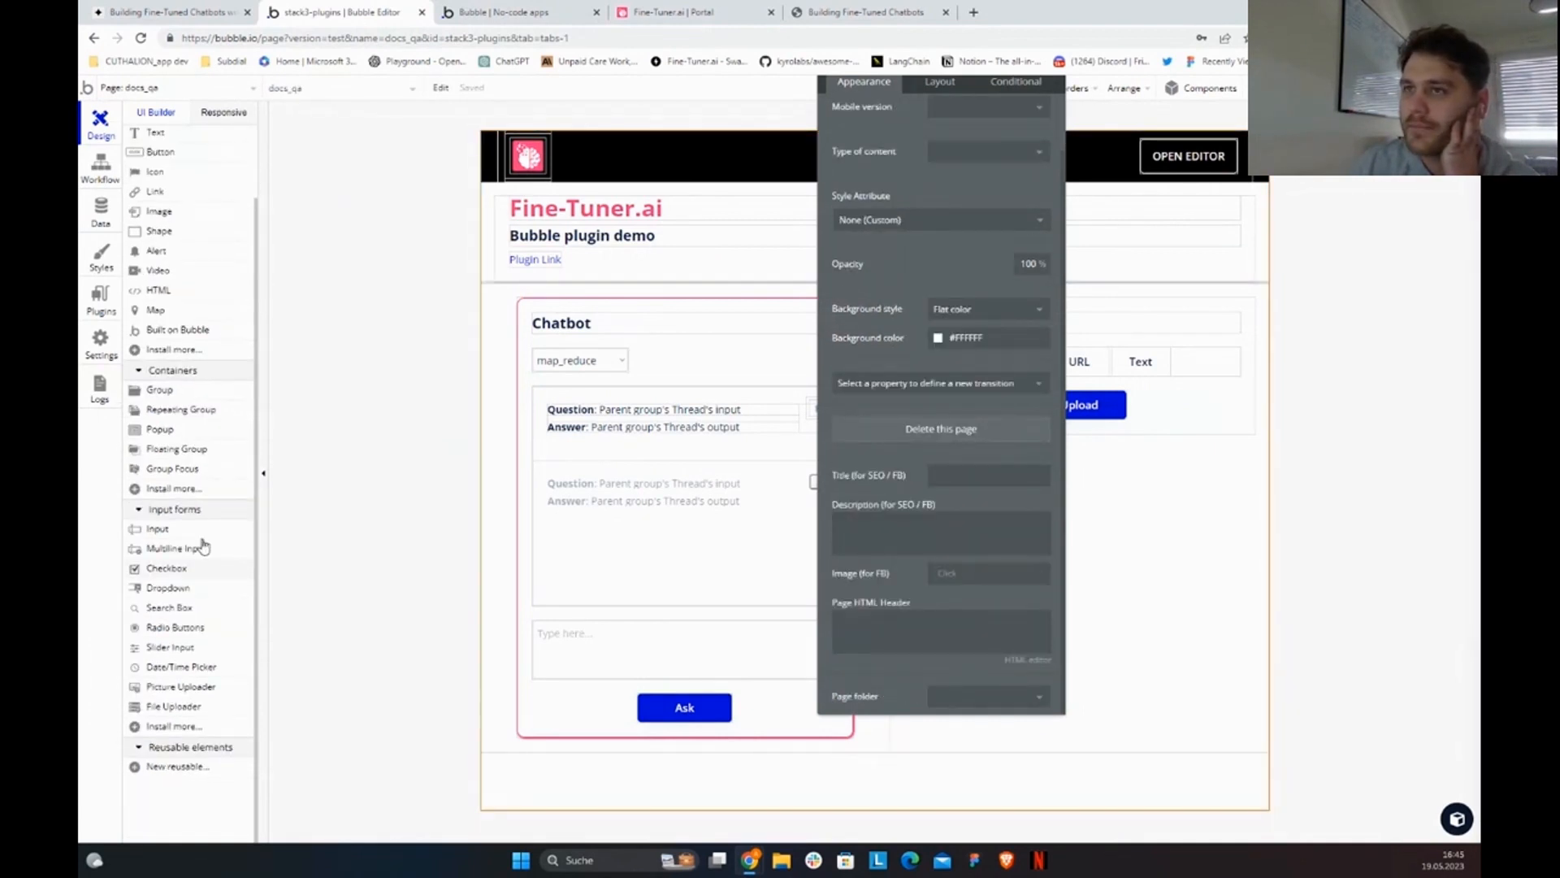
{"action": "scroll", "coordinate": [203, 455], "scroll_direction": "up", "scroll_amount": 1}
{"action": "scroll", "coordinate": [173, 381], "scroll_direction": "up", "scroll_amount": 2}
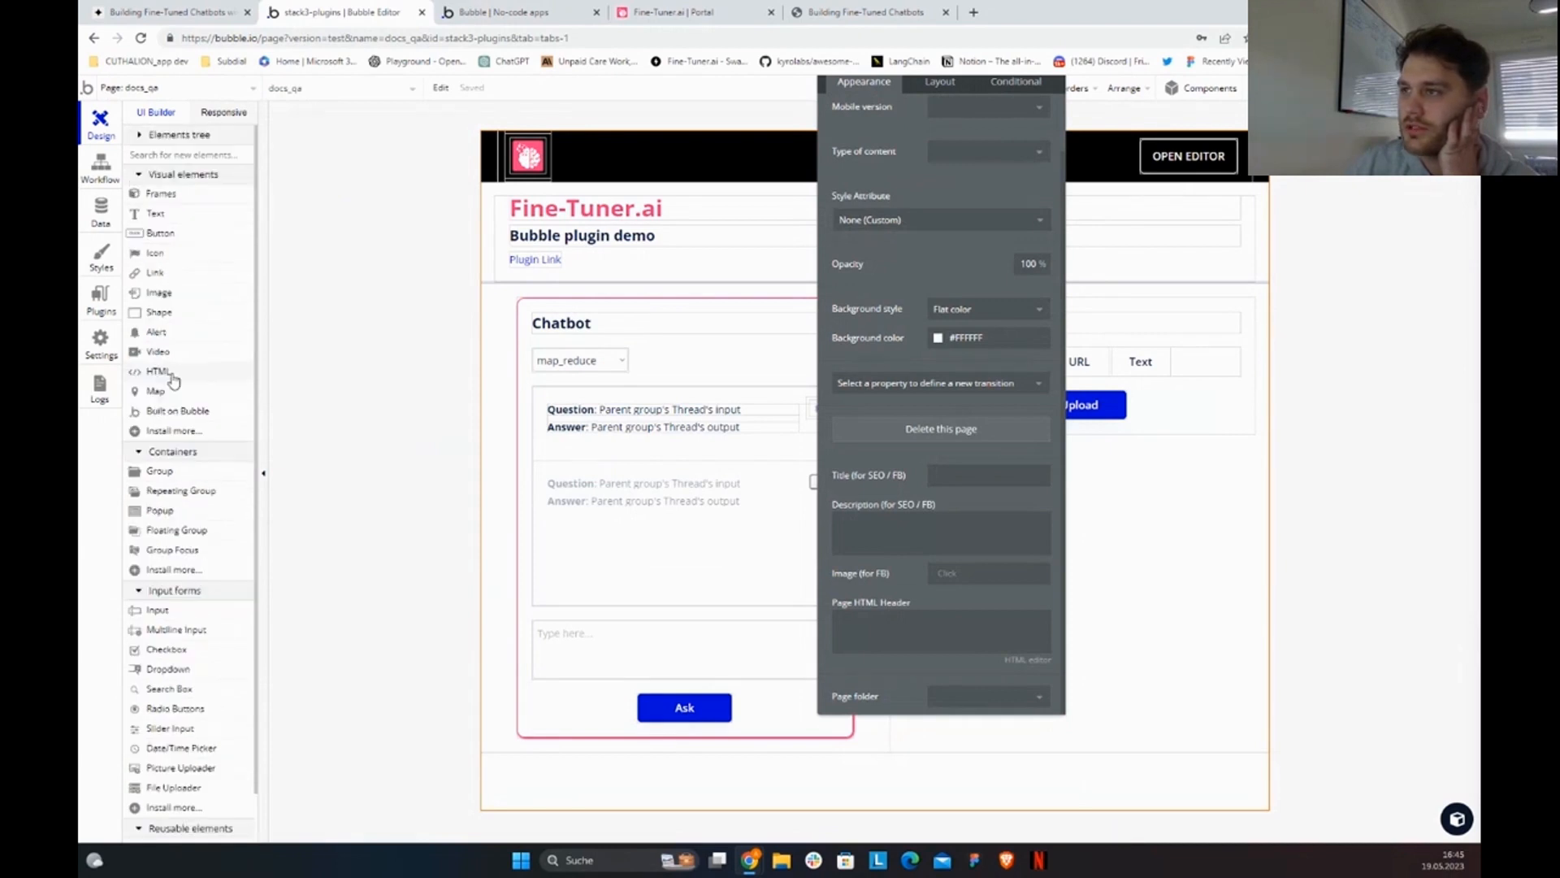
{"action": "left_click", "coordinate": [163, 373]}
{"action": "left_click", "coordinate": [516, 303]}
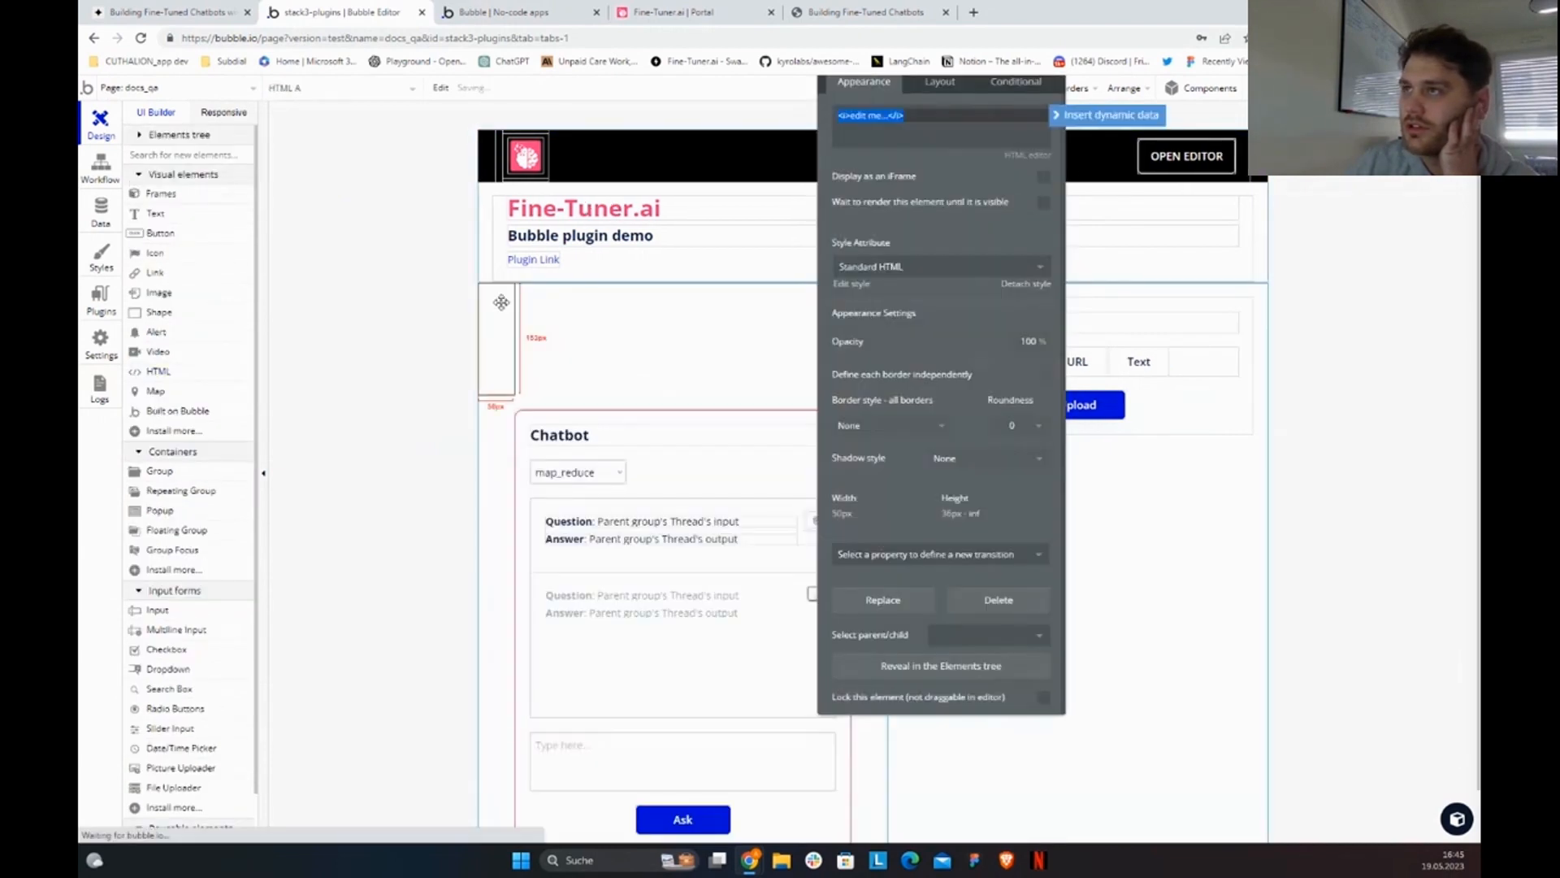
Step: Copy the model's widget embed code, including its API token, from Fine-Tuner.ai and paste it into the HTML element in Bubble
{"action": "left_click", "coordinate": [704, 10]}
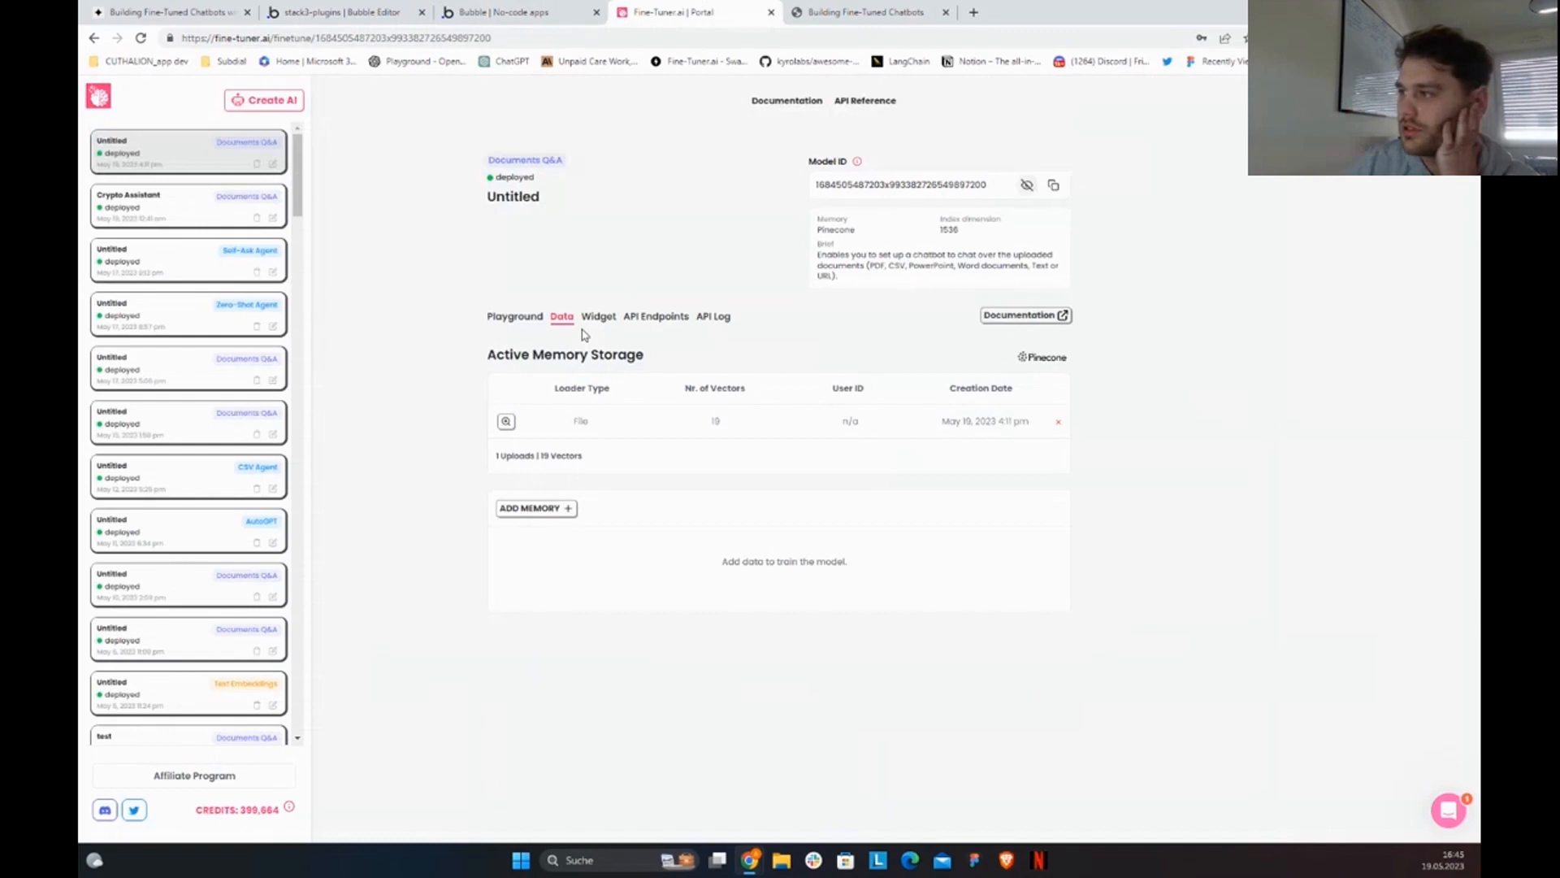
{"action": "left_click", "coordinate": [585, 325]}
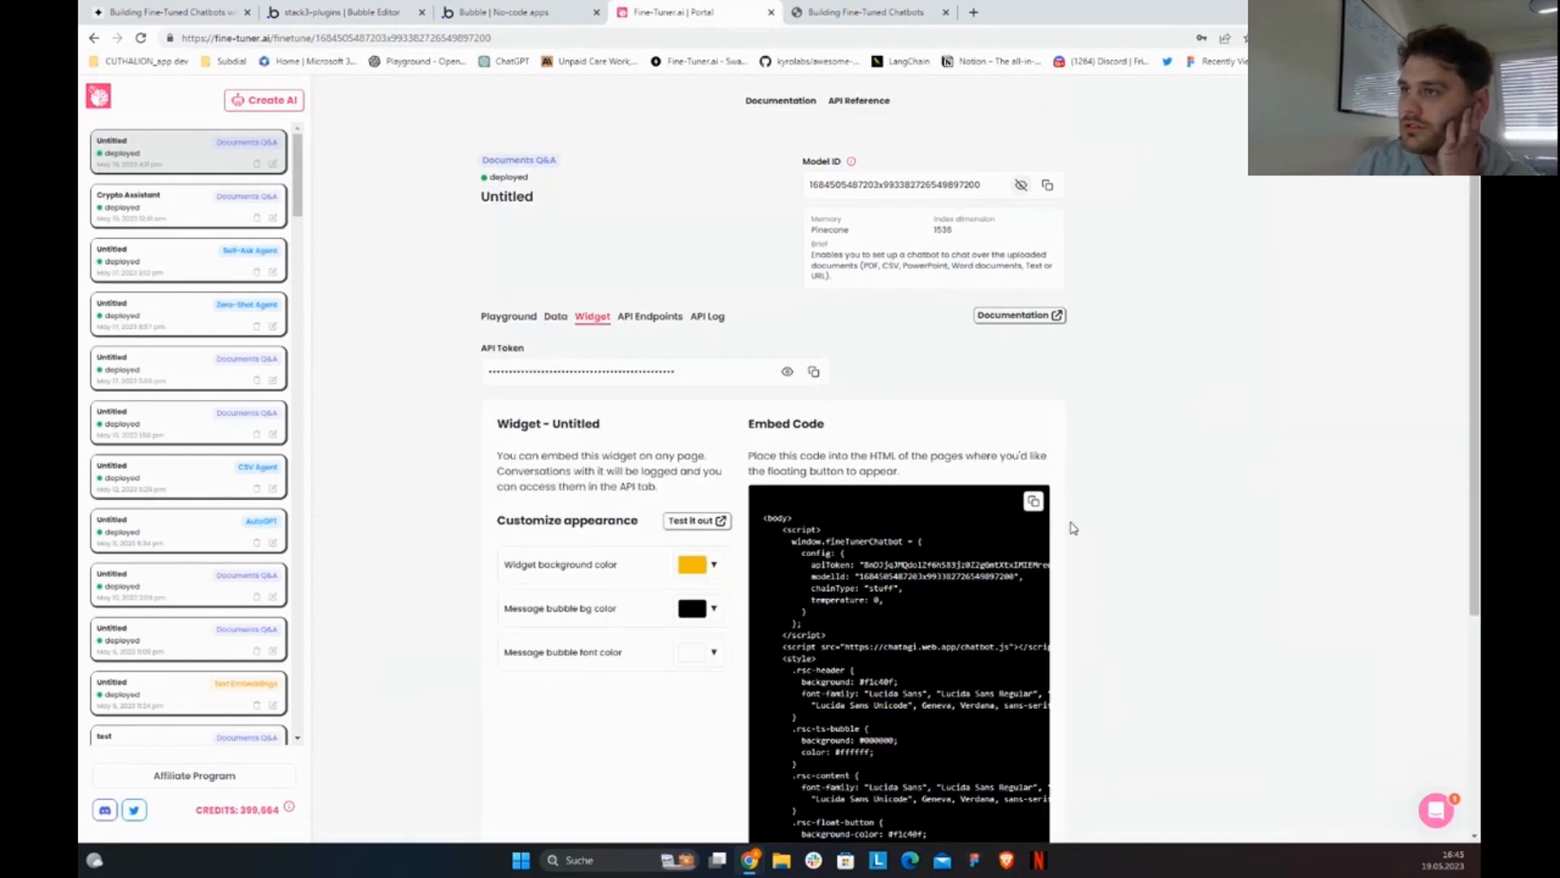
{"action": "left_click", "coordinate": [358, 12]}
{"action": "left_click", "coordinate": [876, 122]}
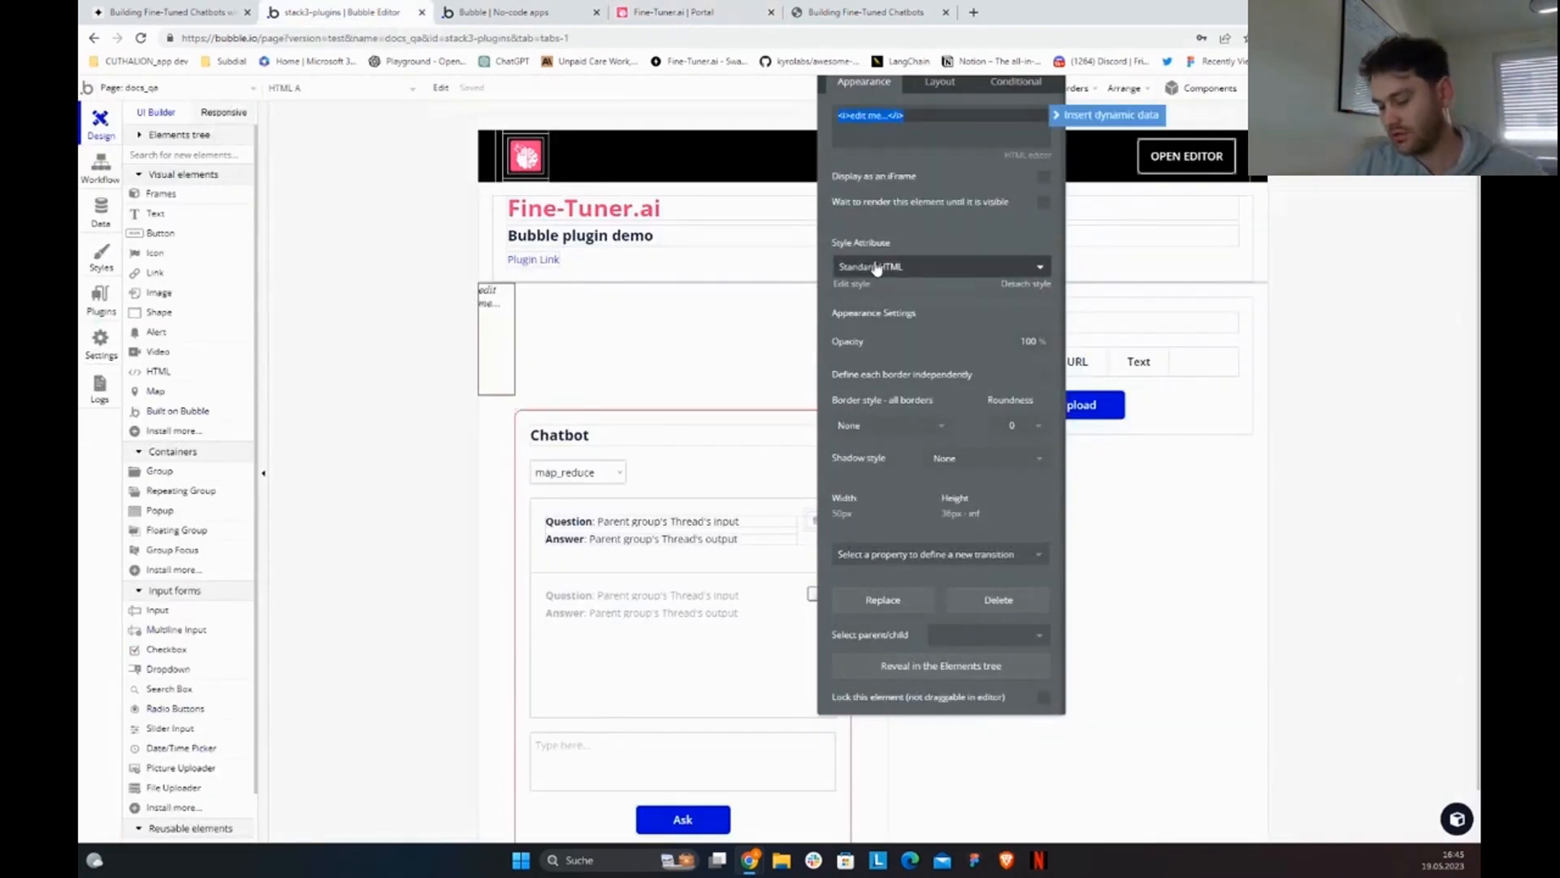
{"action": "key", "text": "ctrl+v"}
{"action": "left_click", "coordinate": [947, 702]}
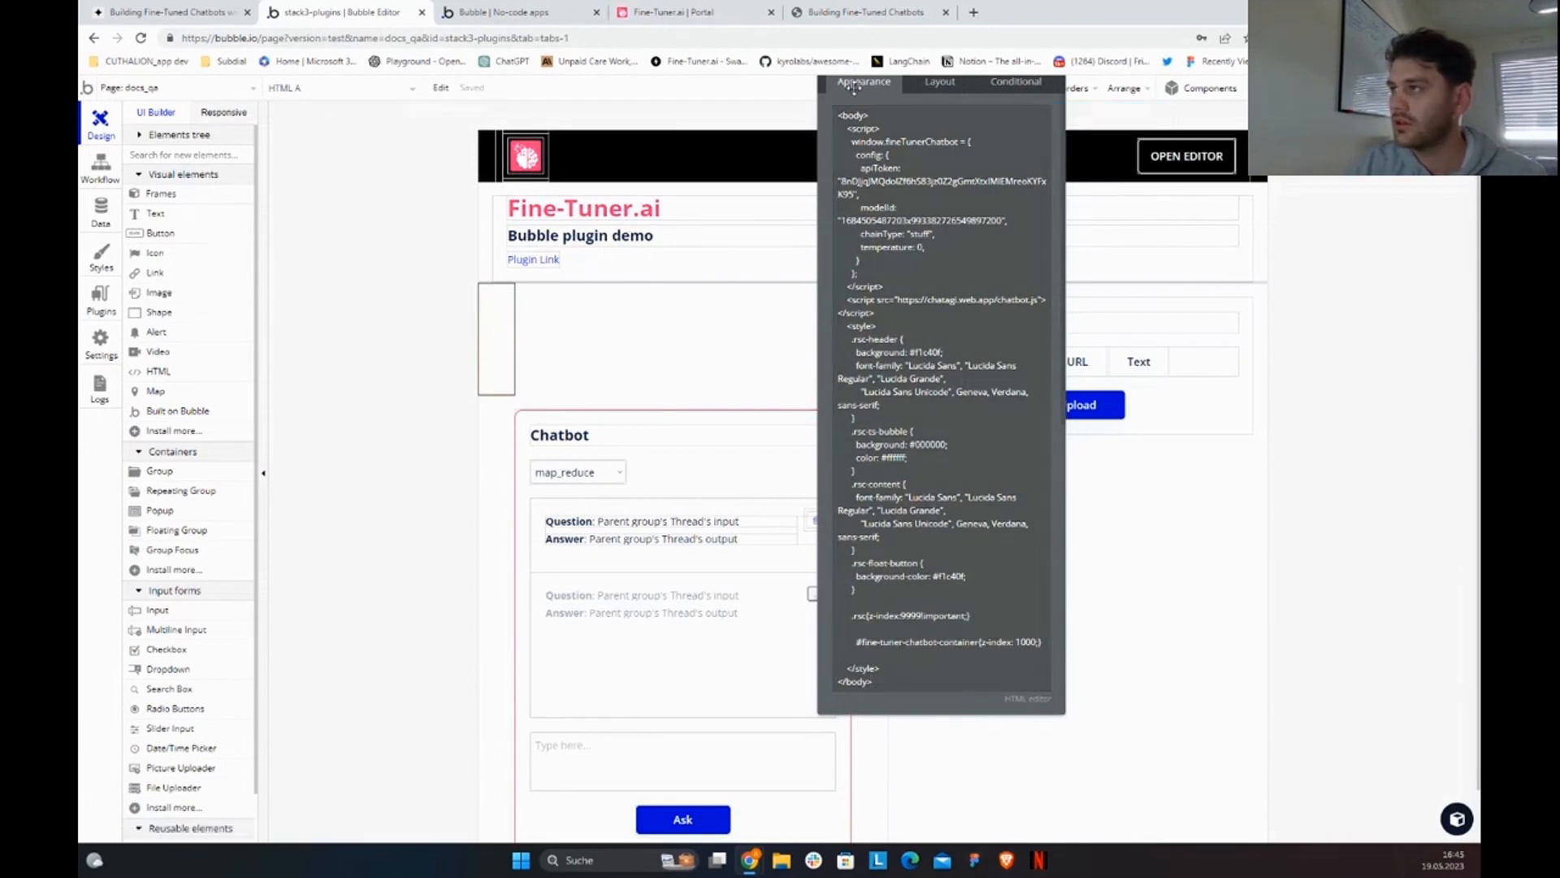
Step: Set the HTML element's width to 20 px and give it a fixed height of 20 px
{"action": "left_click", "coordinate": [939, 82]}
{"action": "double_click", "coordinate": [902, 281]}
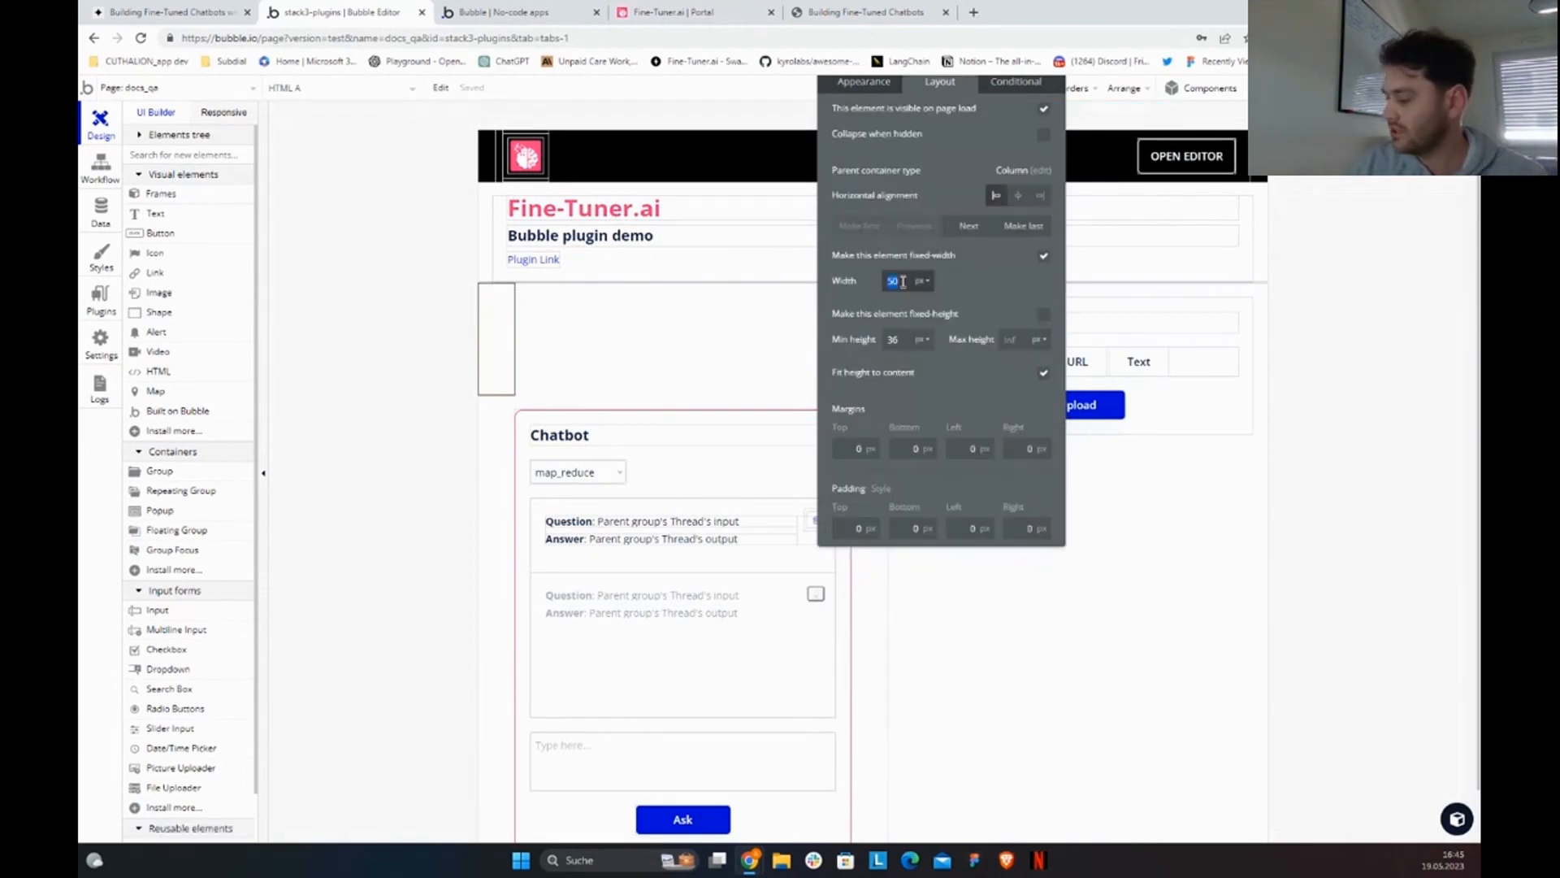
{"action": "type", "text": "20"}
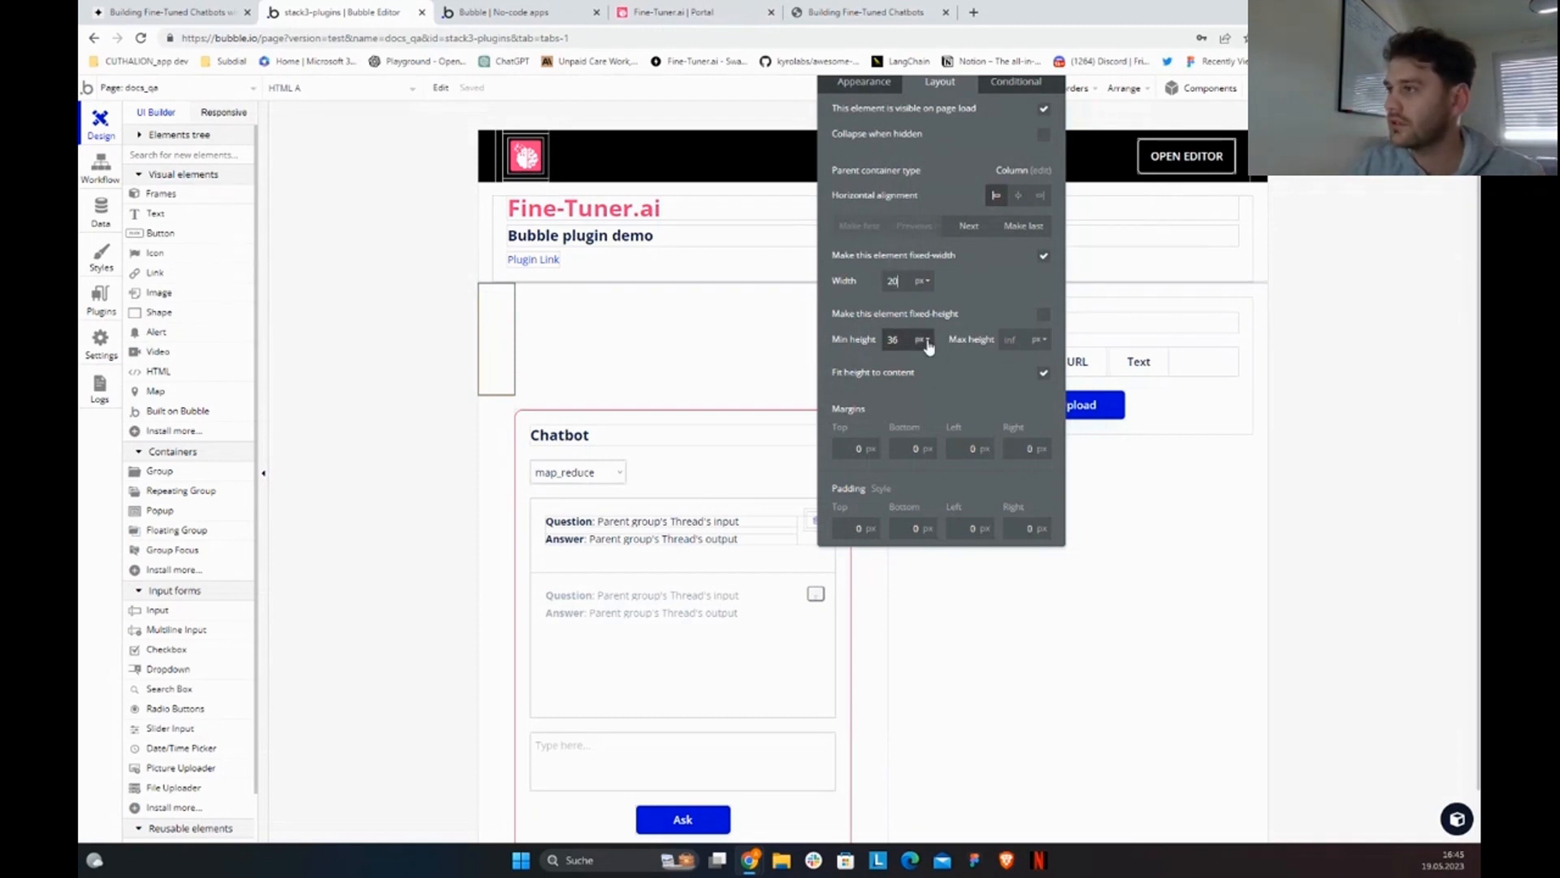
{"action": "double_click", "coordinate": [894, 339]}
{"action": "type", "text": "20"}
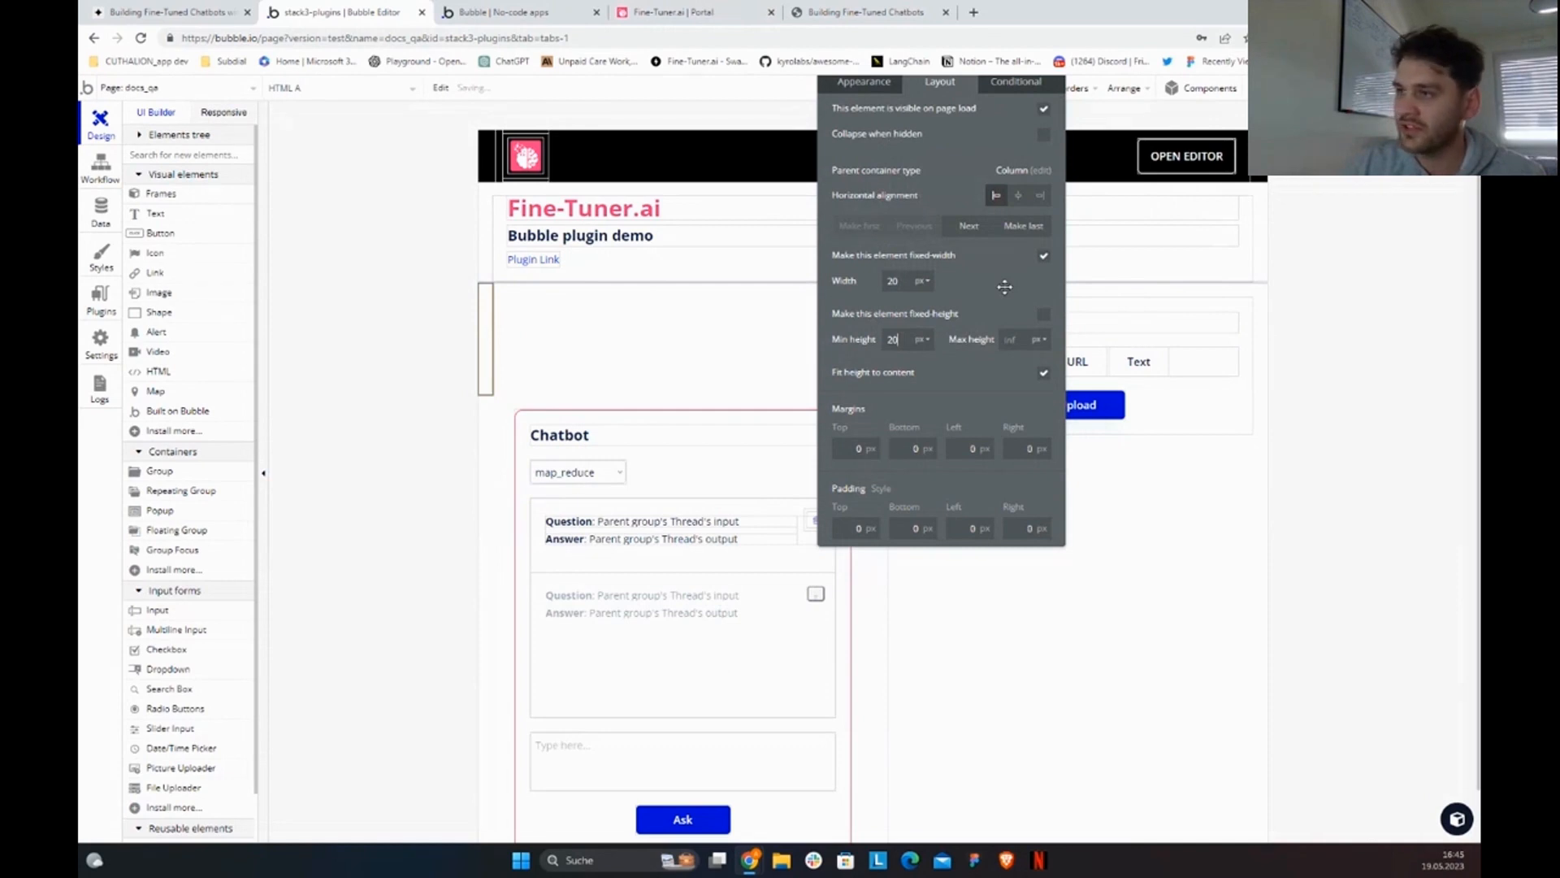
{"action": "left_click", "coordinate": [976, 315]}
{"action": "left_click_drag", "start_coordinate": [976, 318], "coordinate": [1233, 427]}
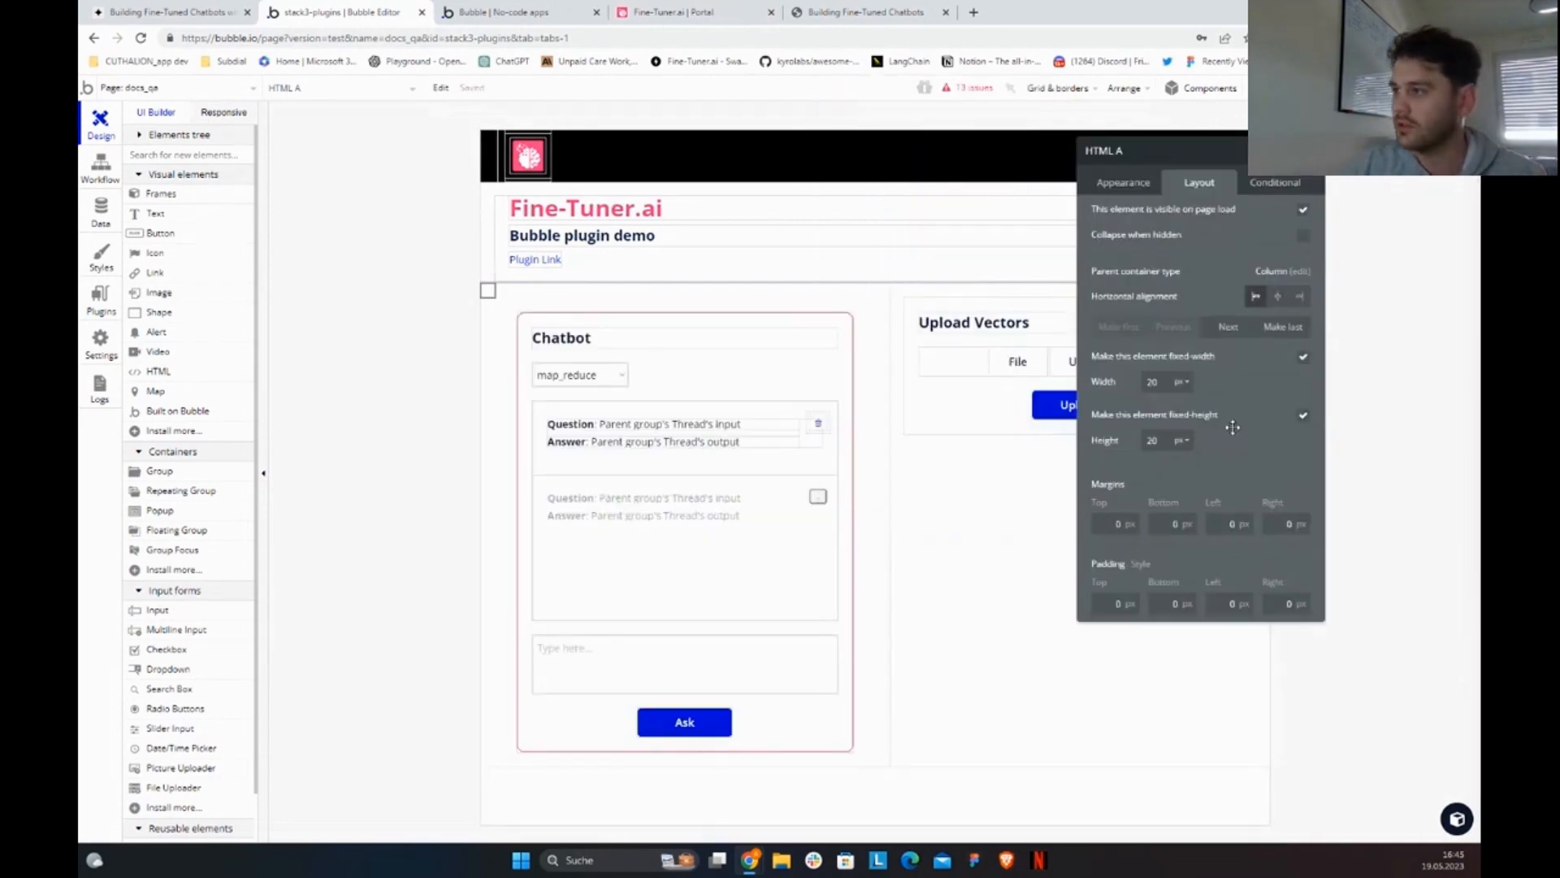
Step: Review the Chatbot group's layout, the model's Playground in Fine-Tuner.ai and the docs_qa app preview, ending in the Bubble editor
{"action": "left_click", "coordinate": [853, 478]}
{"action": "left_click", "coordinate": [853, 479]}
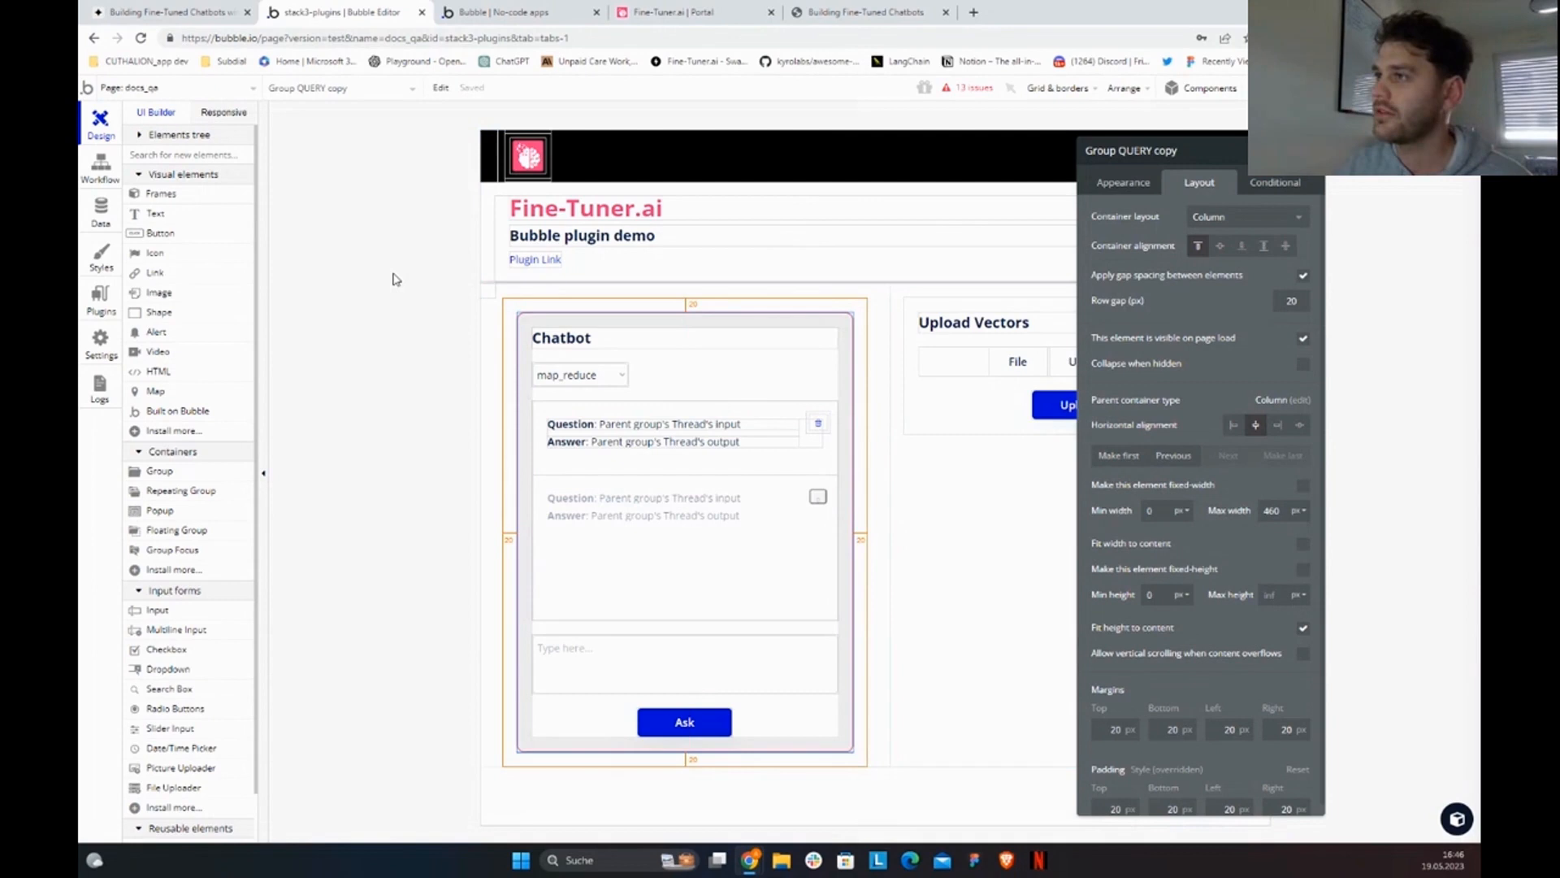
{"action": "left_click", "coordinate": [672, 12]}
{"action": "left_click", "coordinate": [517, 317]}
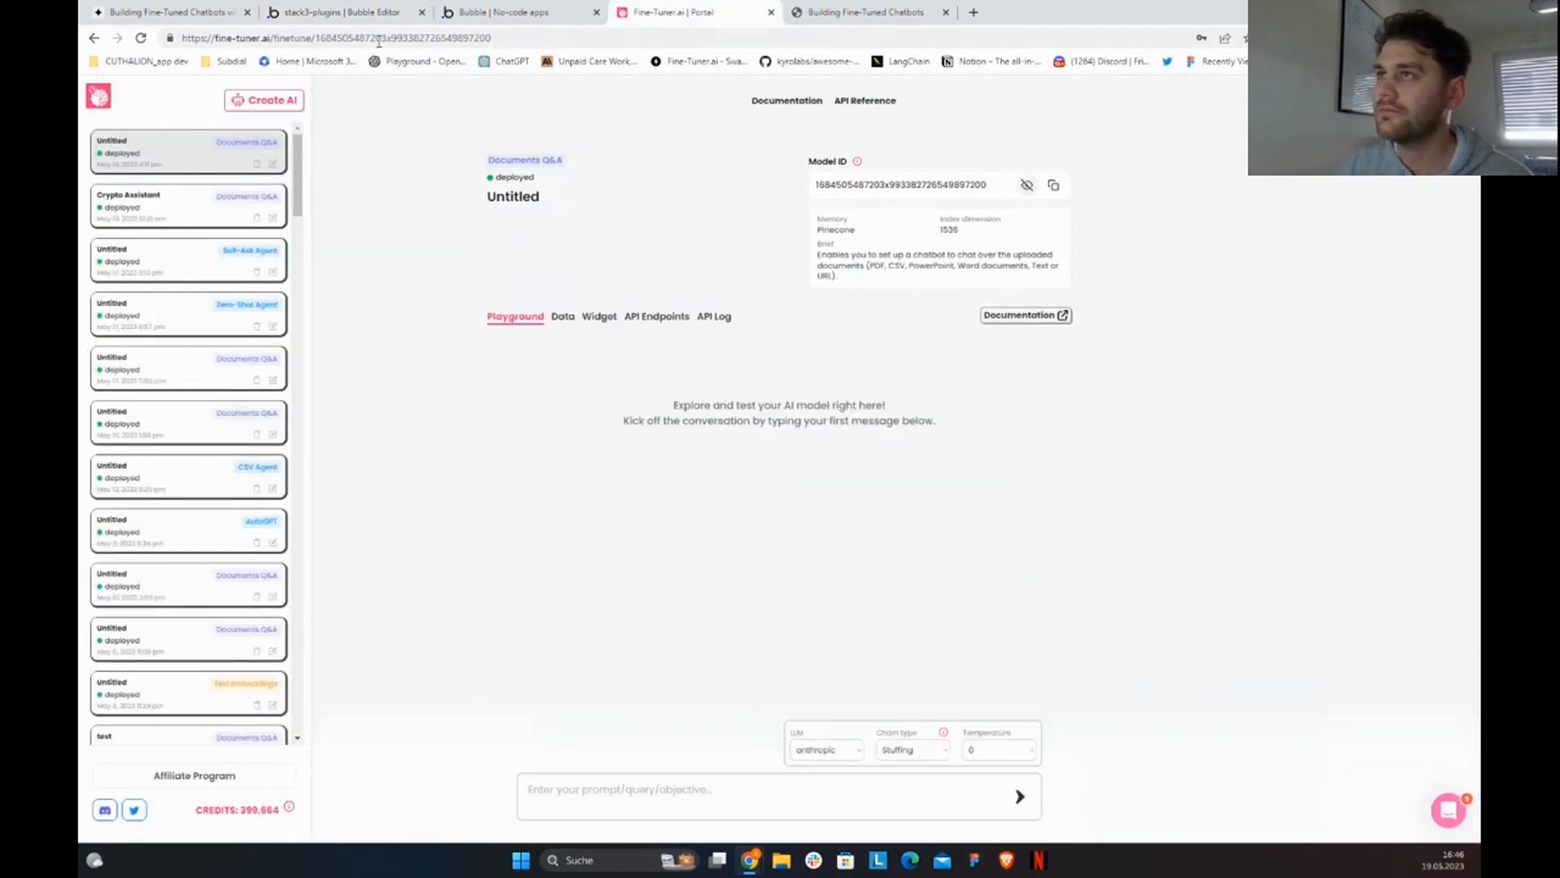
{"action": "left_click", "coordinate": [508, 22]}
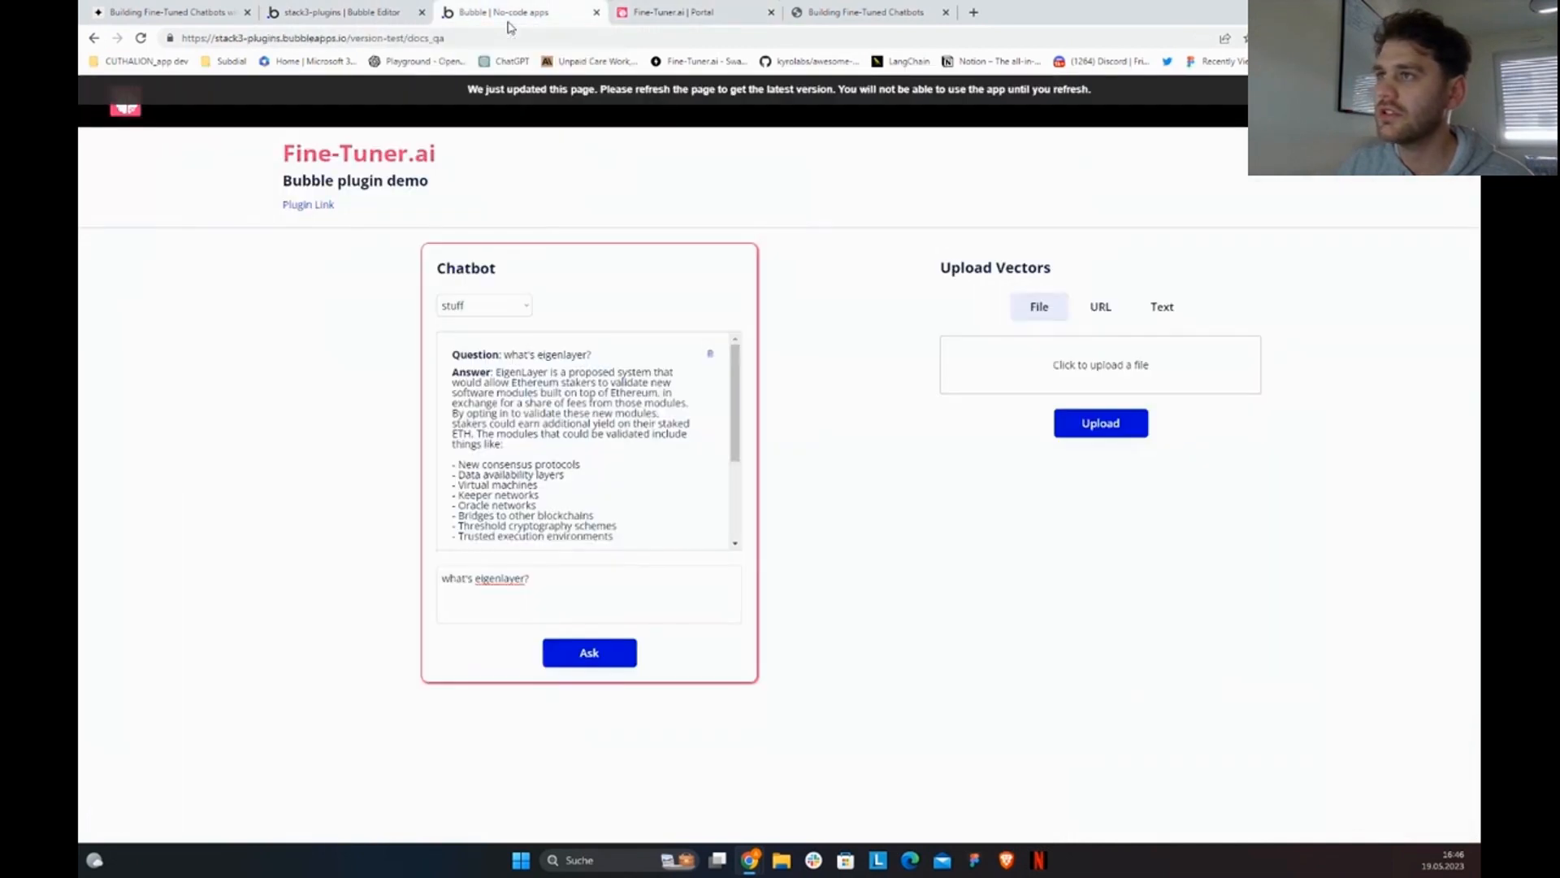
{"action": "left_click", "coordinate": [387, 11]}
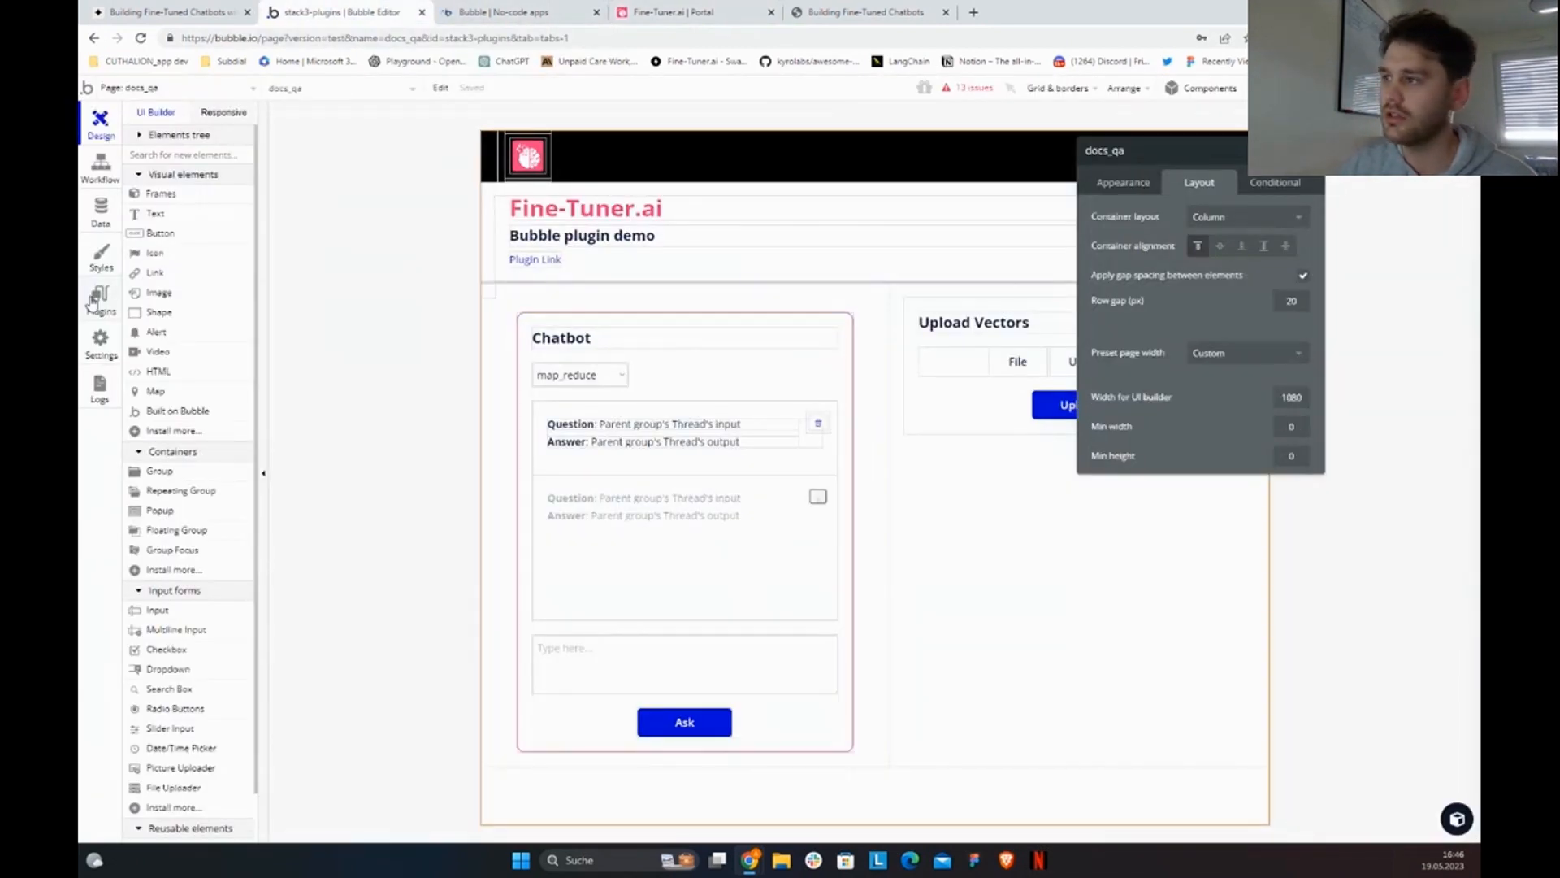
Step: Review the installed Fine-Tuner.ai (LangChain) plugin in Bubble, including its description, API key fields and available actions
{"action": "left_click", "coordinate": [98, 300]}
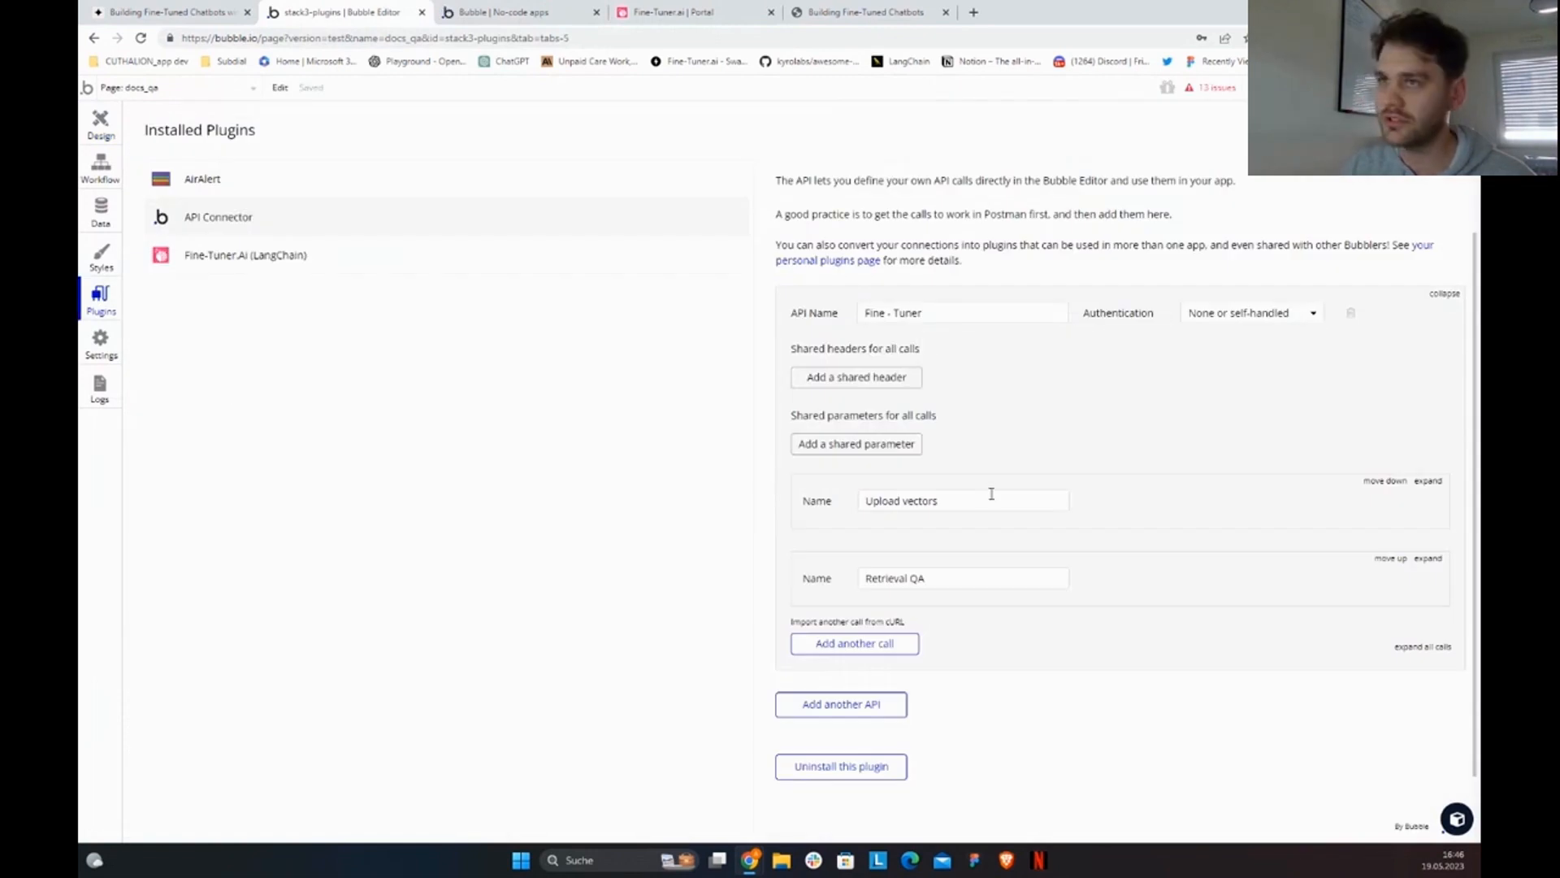
{"action": "left_click", "coordinate": [284, 255]}
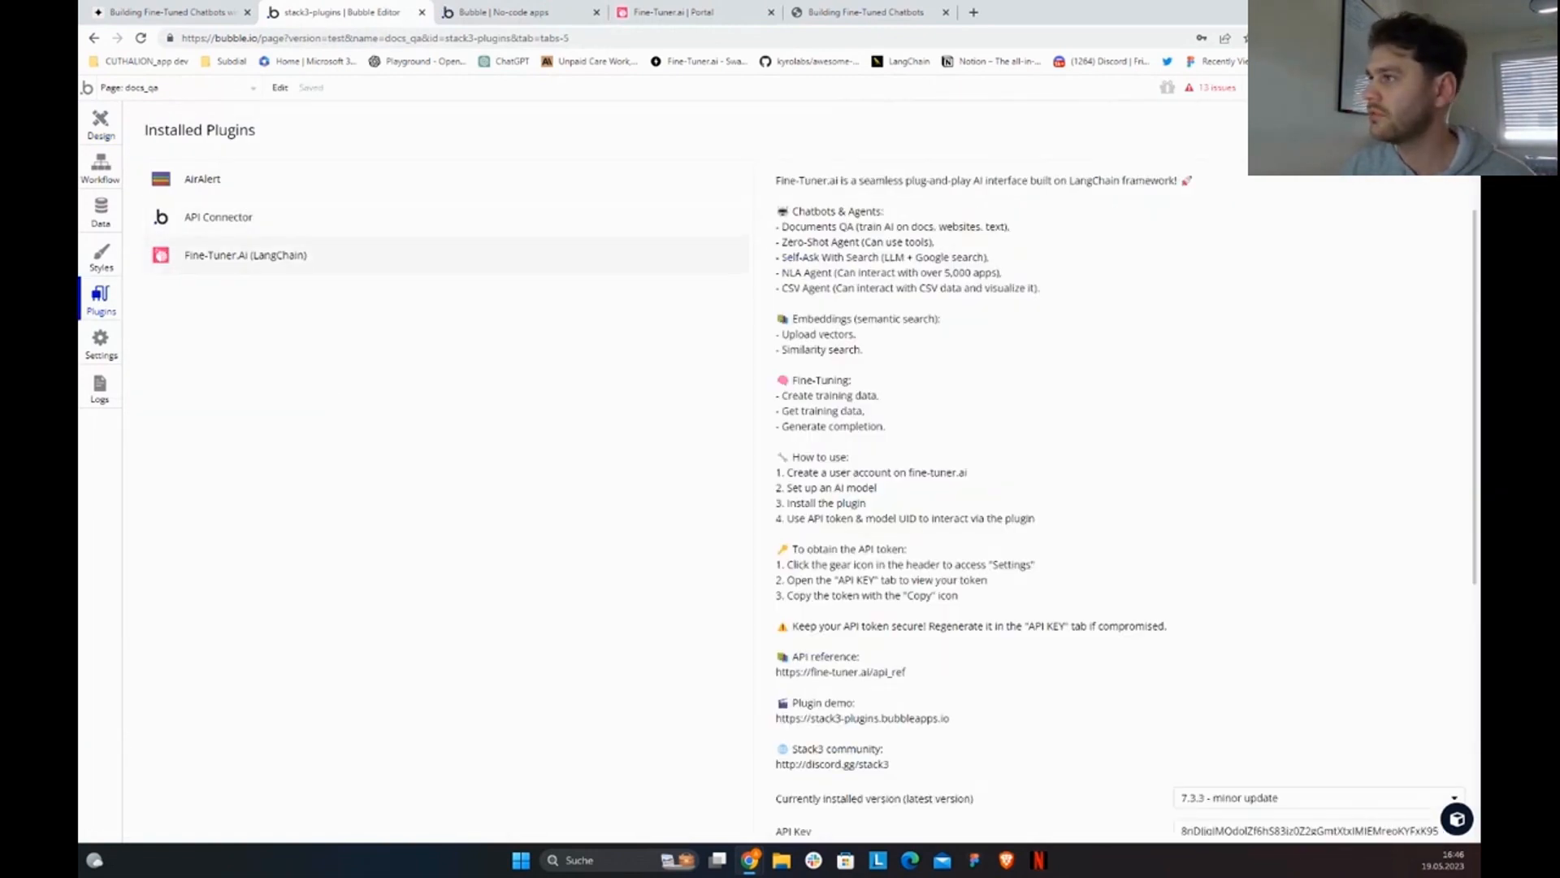
{"action": "left_click", "coordinate": [1417, 130]}
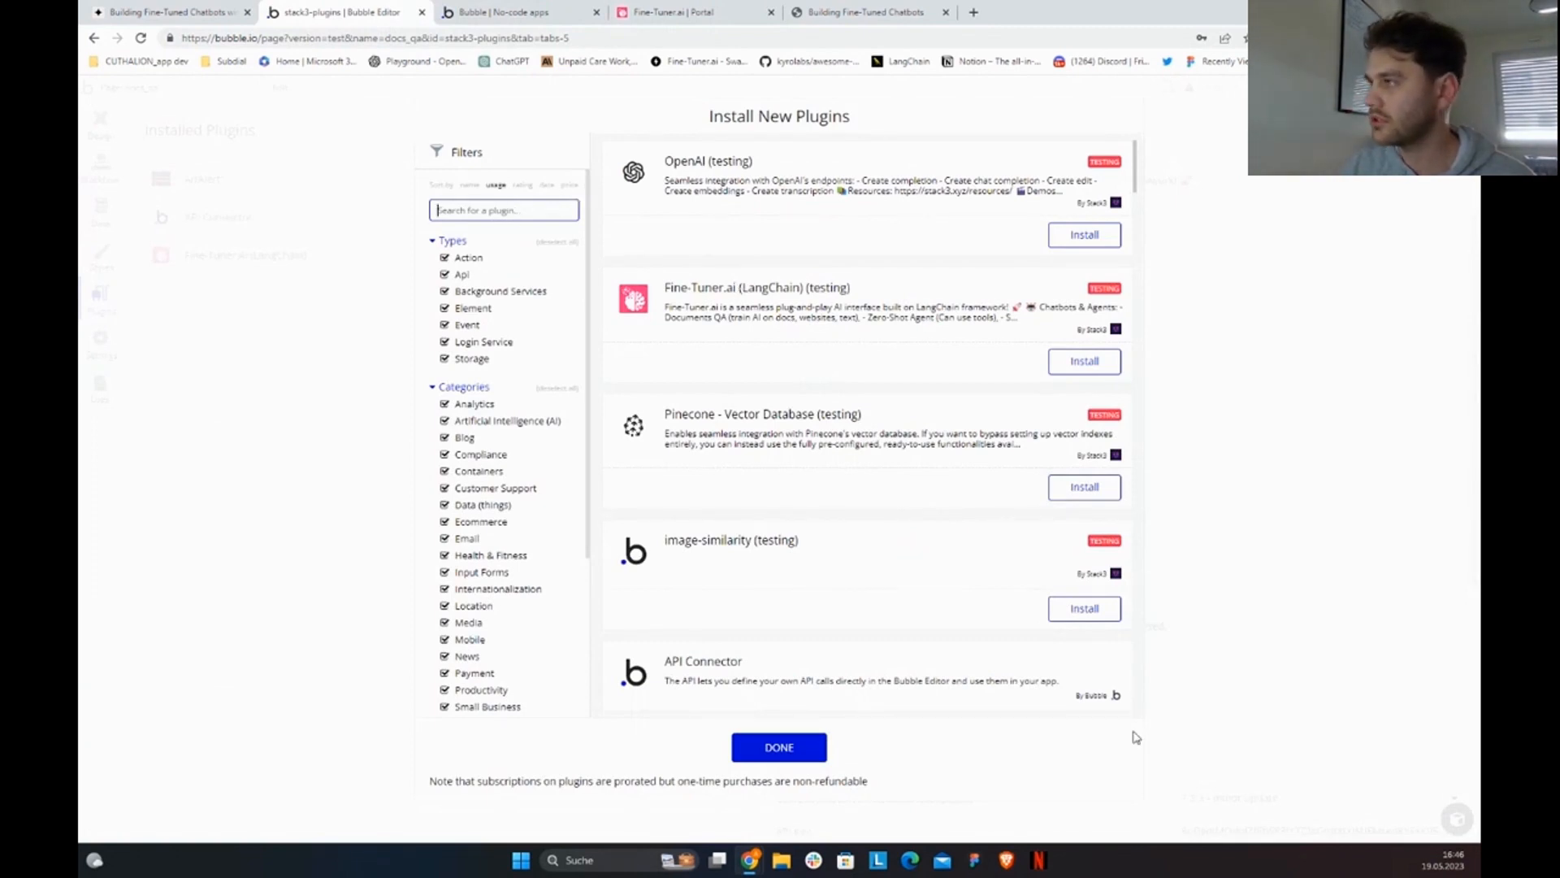
{"action": "key", "text": "Escape"}
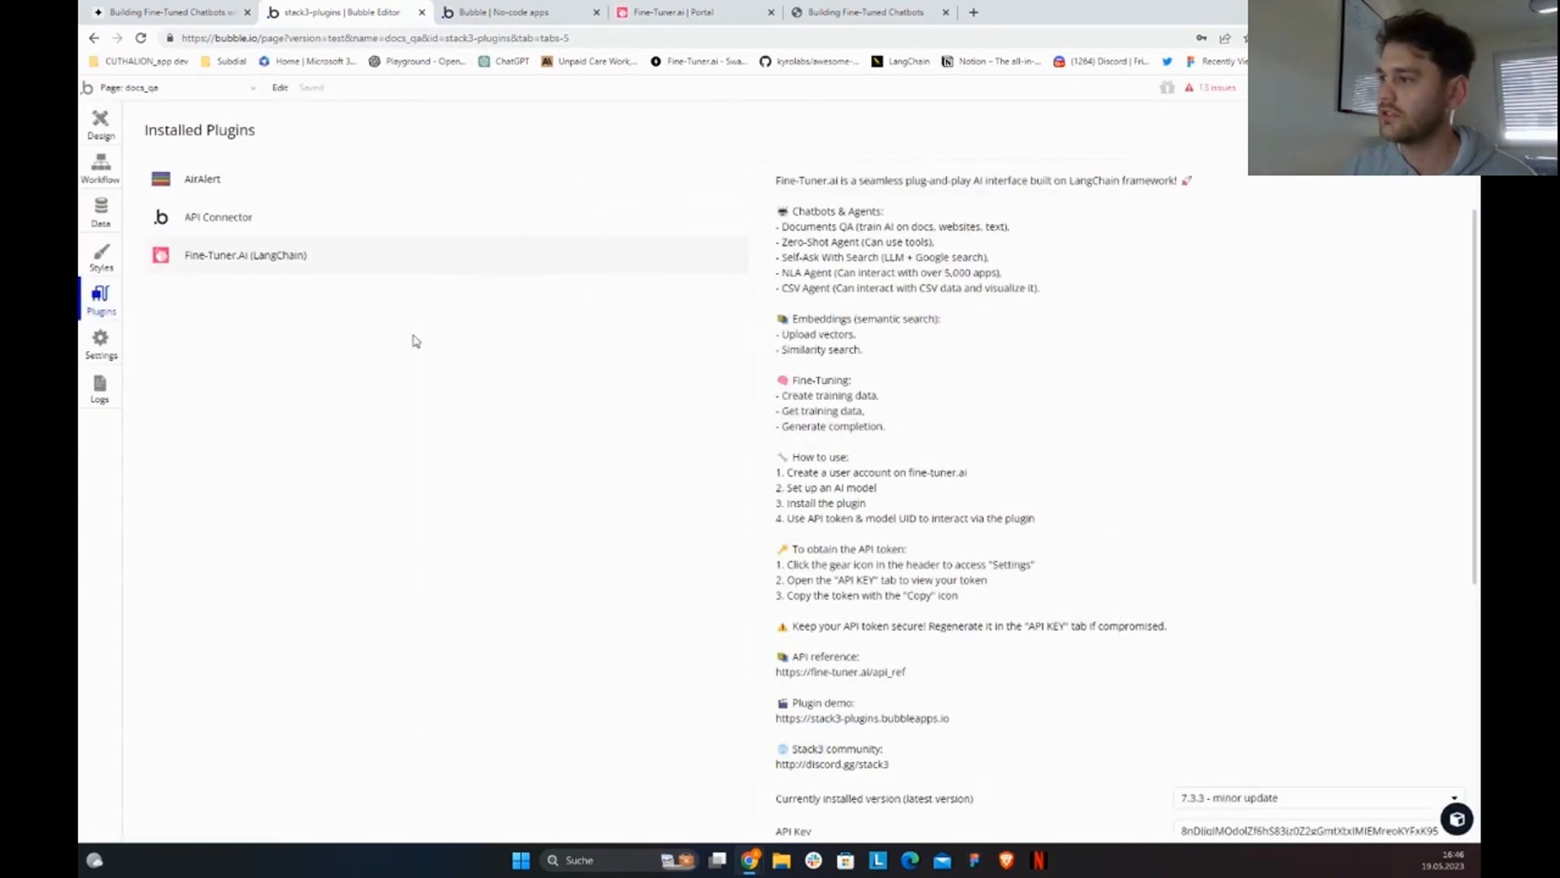
{"action": "scroll", "coordinate": [1024, 658], "scroll_direction": "down", "scroll_amount": 5}
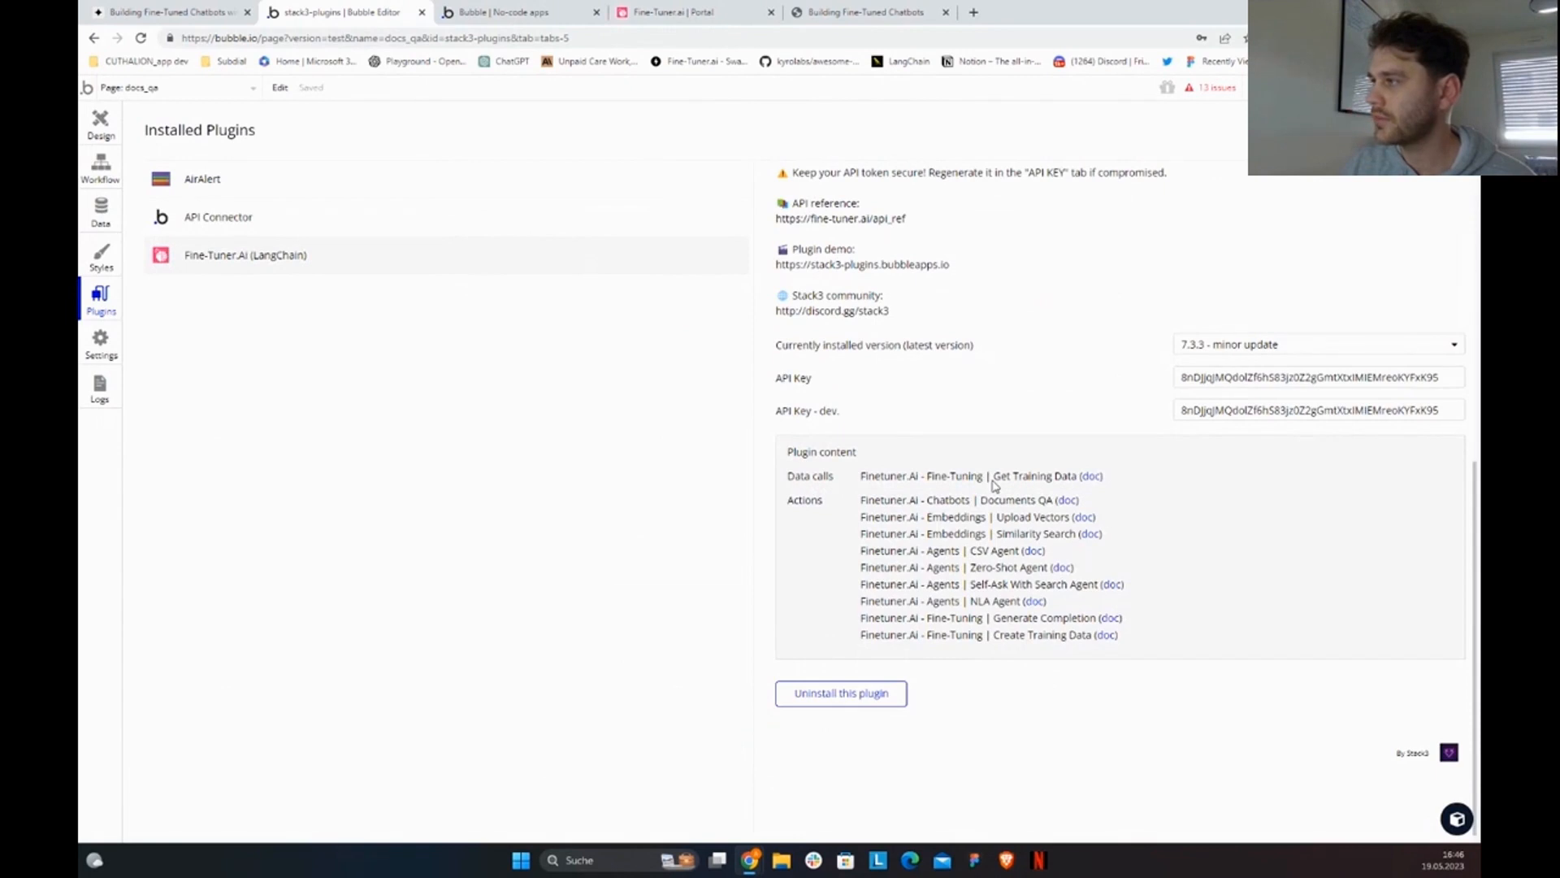
{"action": "left_click", "coordinate": [1248, 378]}
{"action": "key", "text": "ctrl+a"}
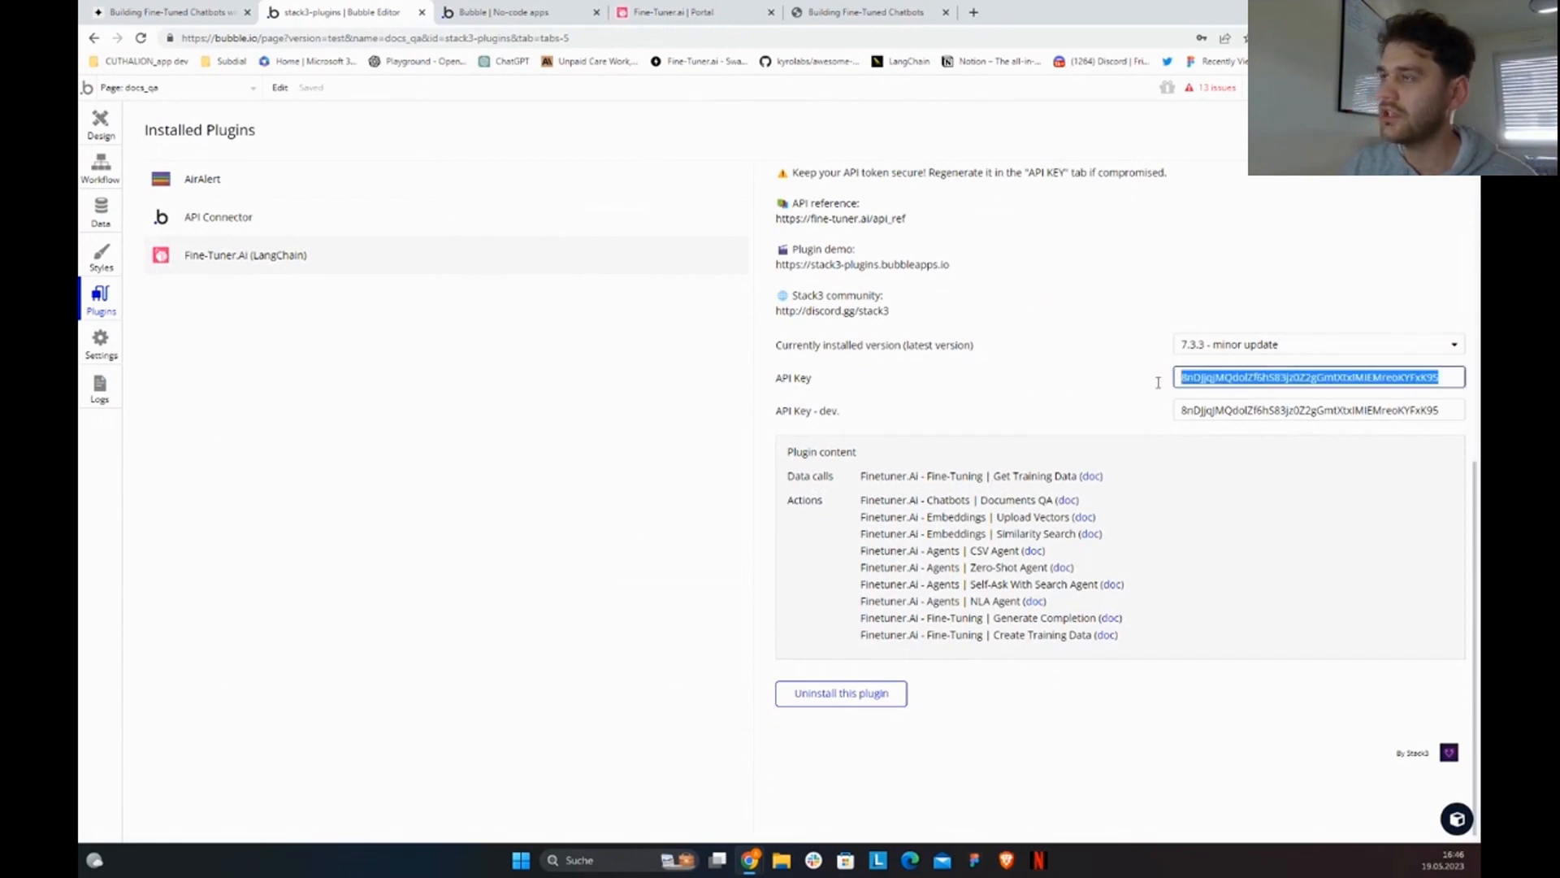
Step: Switch to Fine-Tuner.ai and look up where the API token is found in the model's API endpoints and the account settings
{"action": "left_click", "coordinate": [720, 9]}
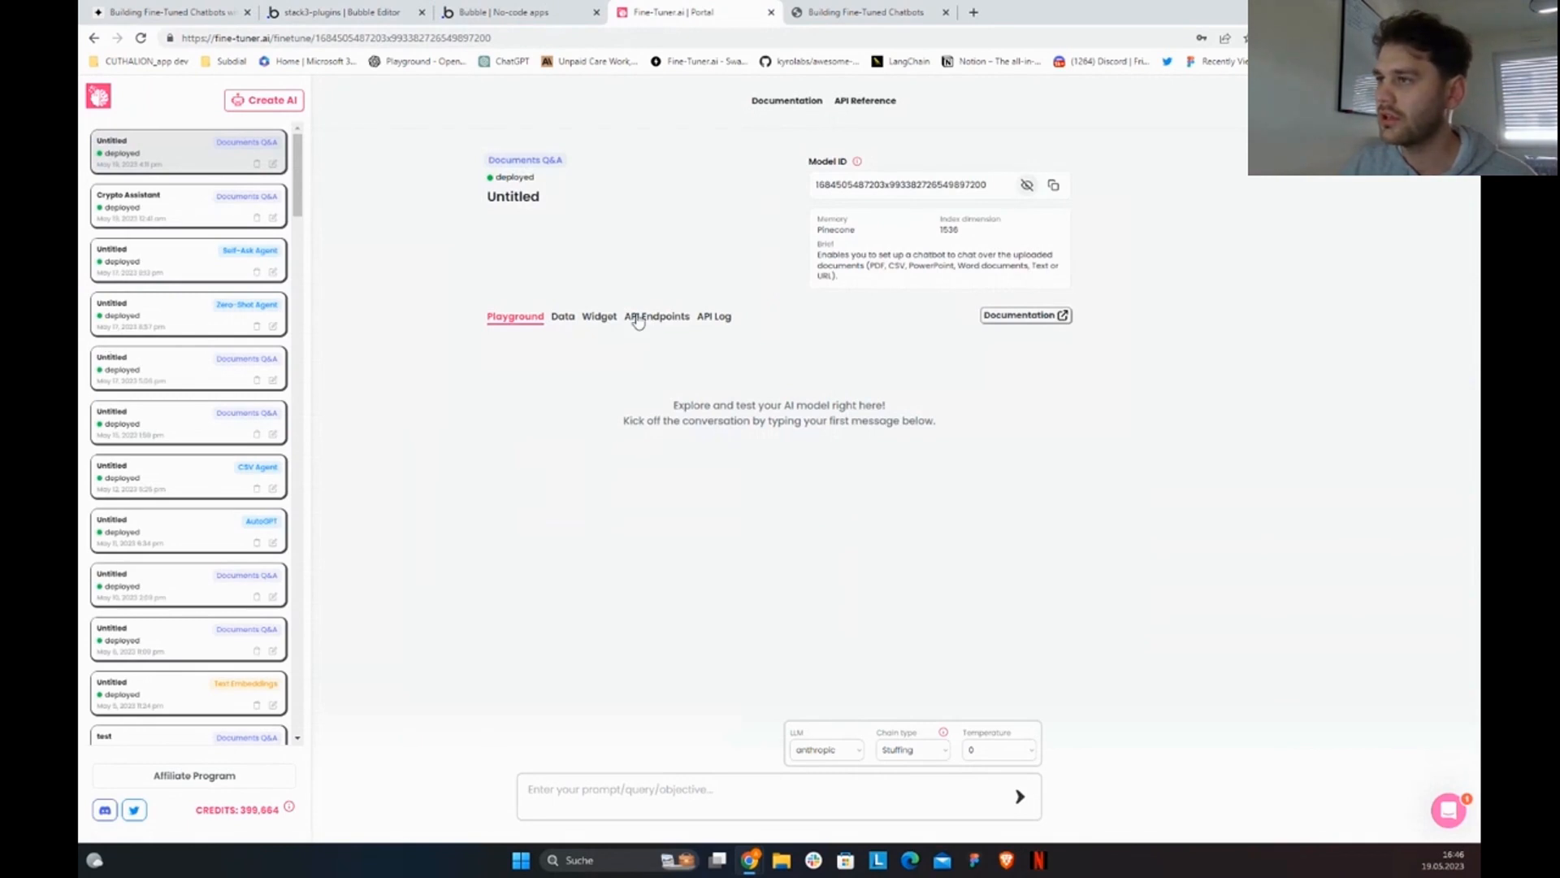
{"action": "left_click", "coordinate": [599, 317]}
{"action": "left_click", "coordinate": [559, 320]}
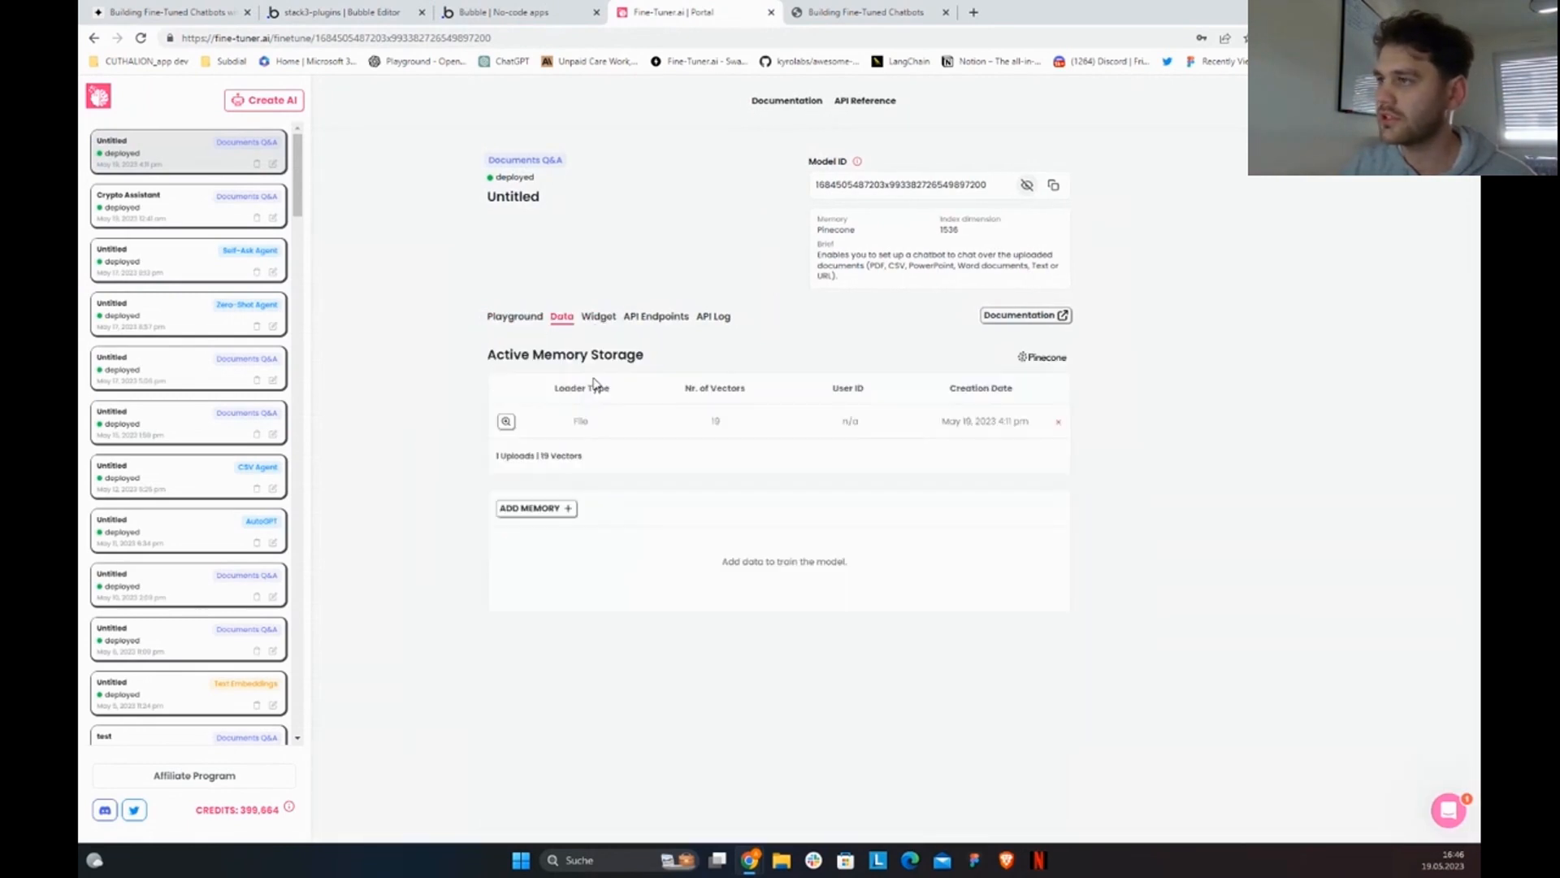
{"action": "left_click", "coordinate": [661, 318]}
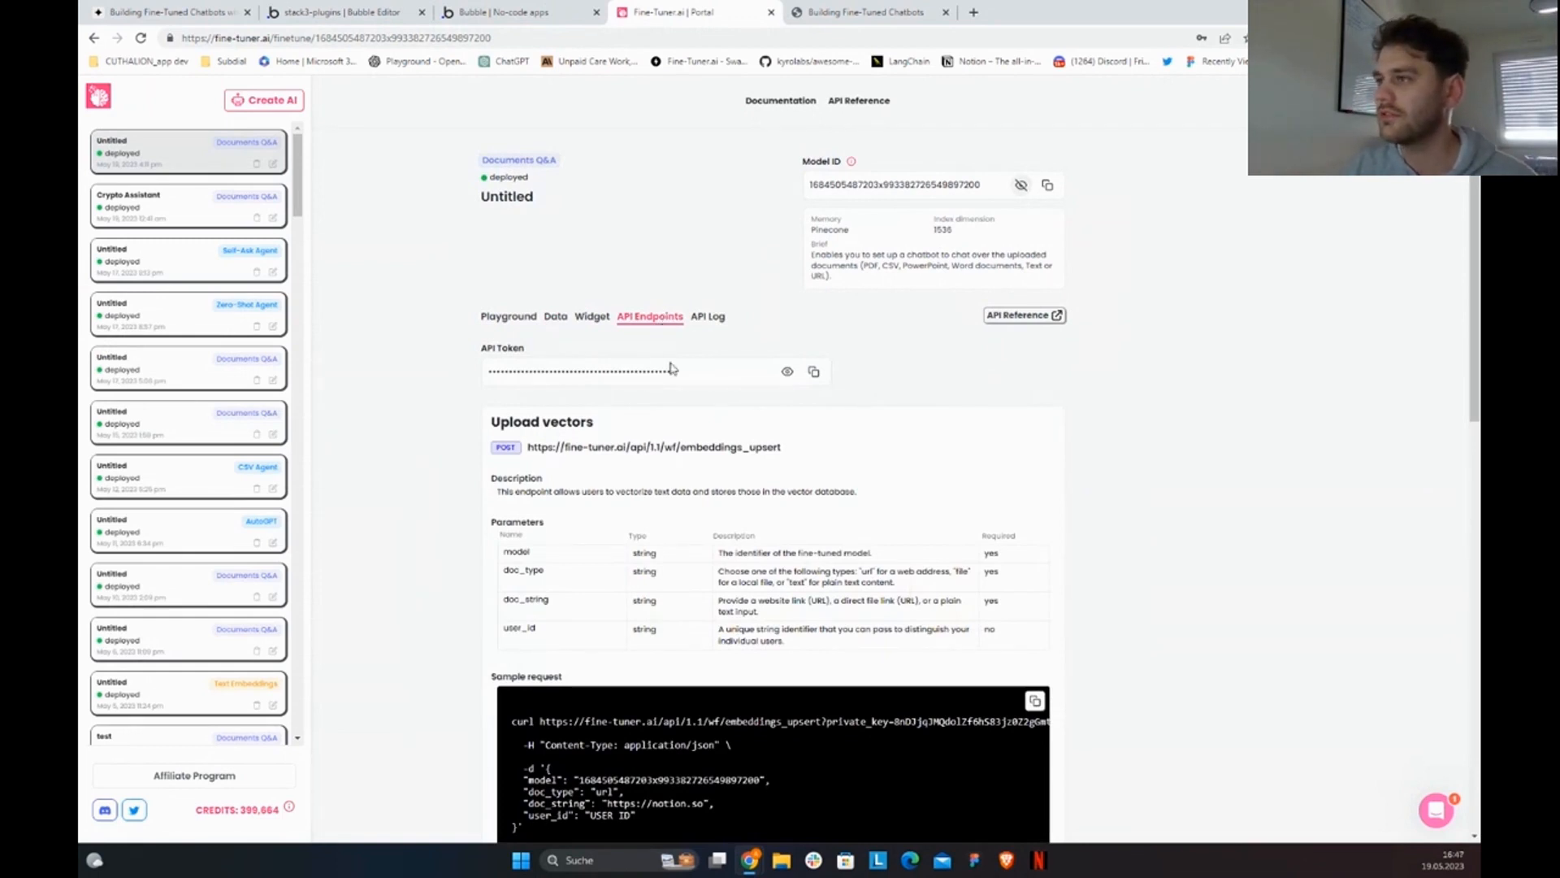
{"action": "left_click", "coordinate": [787, 373]}
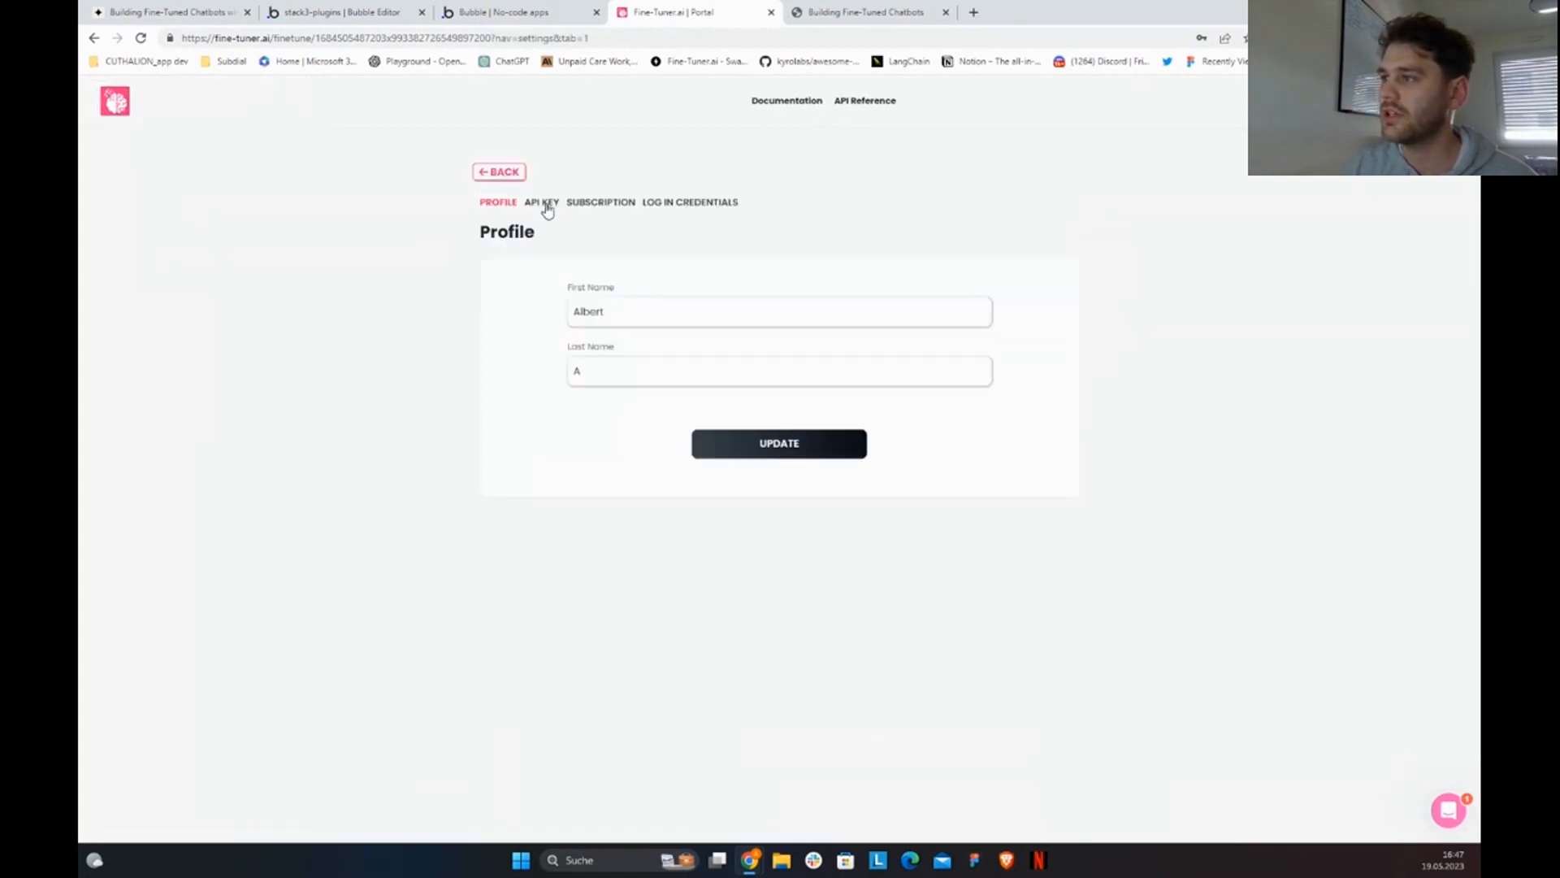
{"action": "left_click", "coordinate": [547, 207]}
{"action": "left_click", "coordinate": [916, 323]}
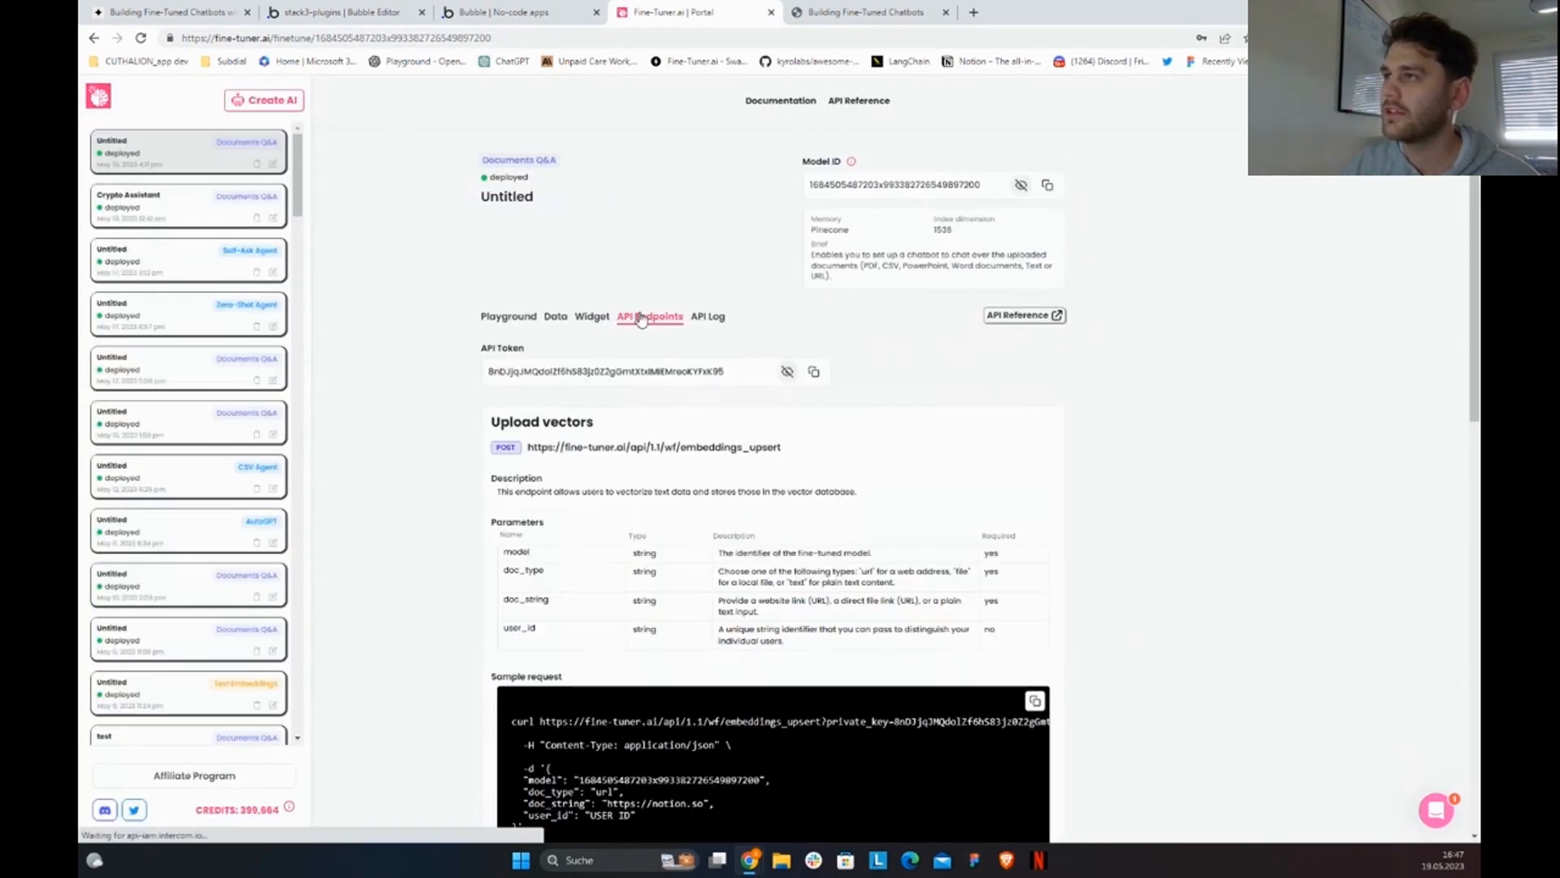
Step: In the Bubble editor, insert a finetuner.ai Chatbots | Documents QA action before the Create a new Thread action in the Button SEND workflow
{"action": "left_click", "coordinate": [535, 11]}
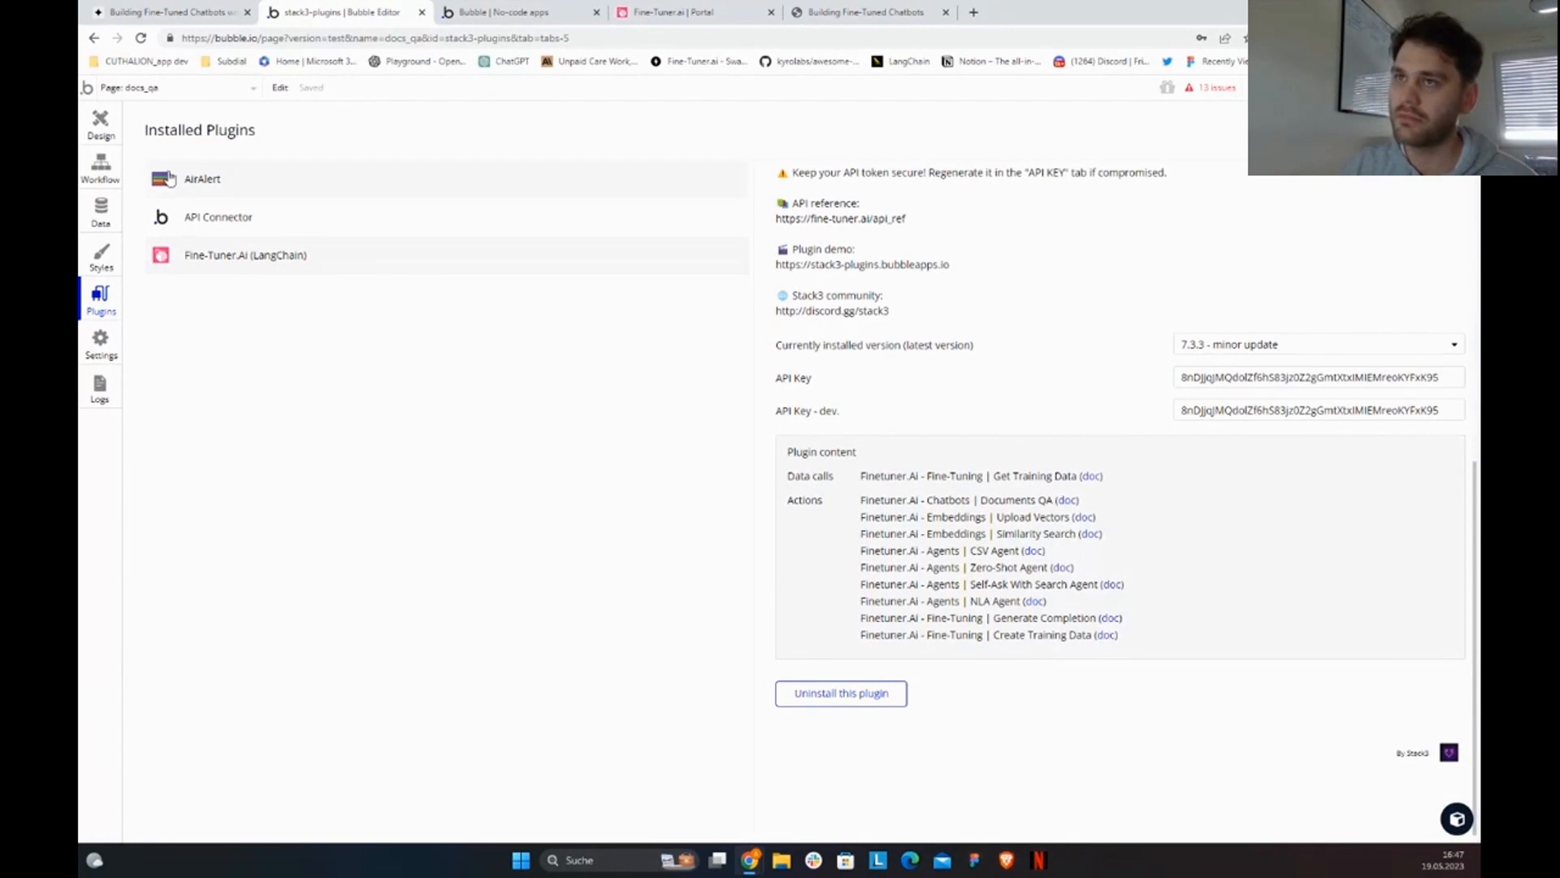
{"action": "left_click", "coordinate": [105, 165]}
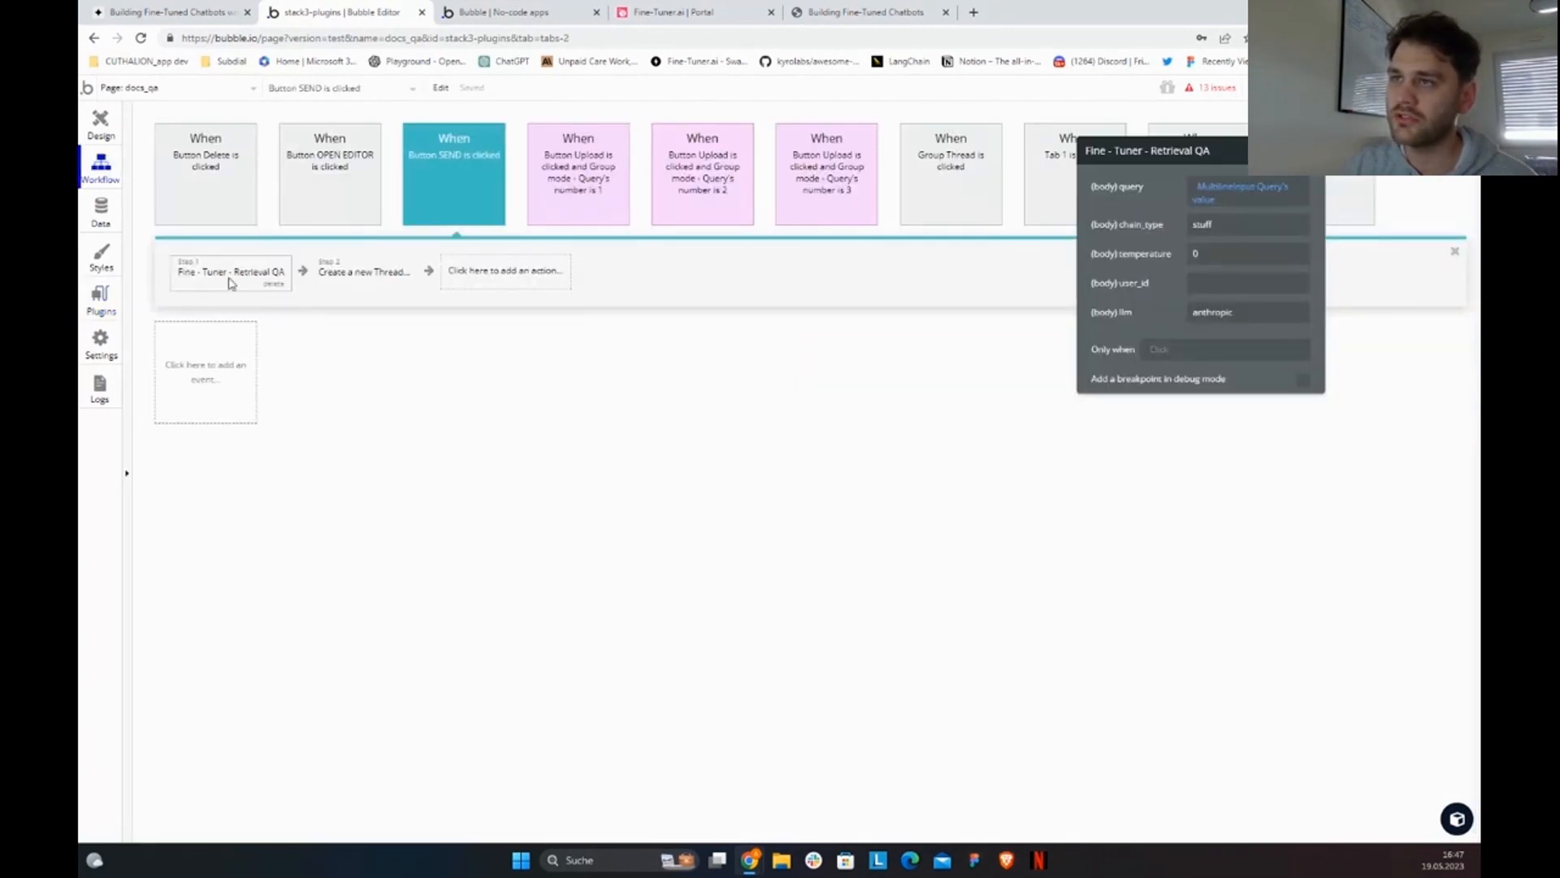
{"action": "left_click", "coordinate": [301, 273]}
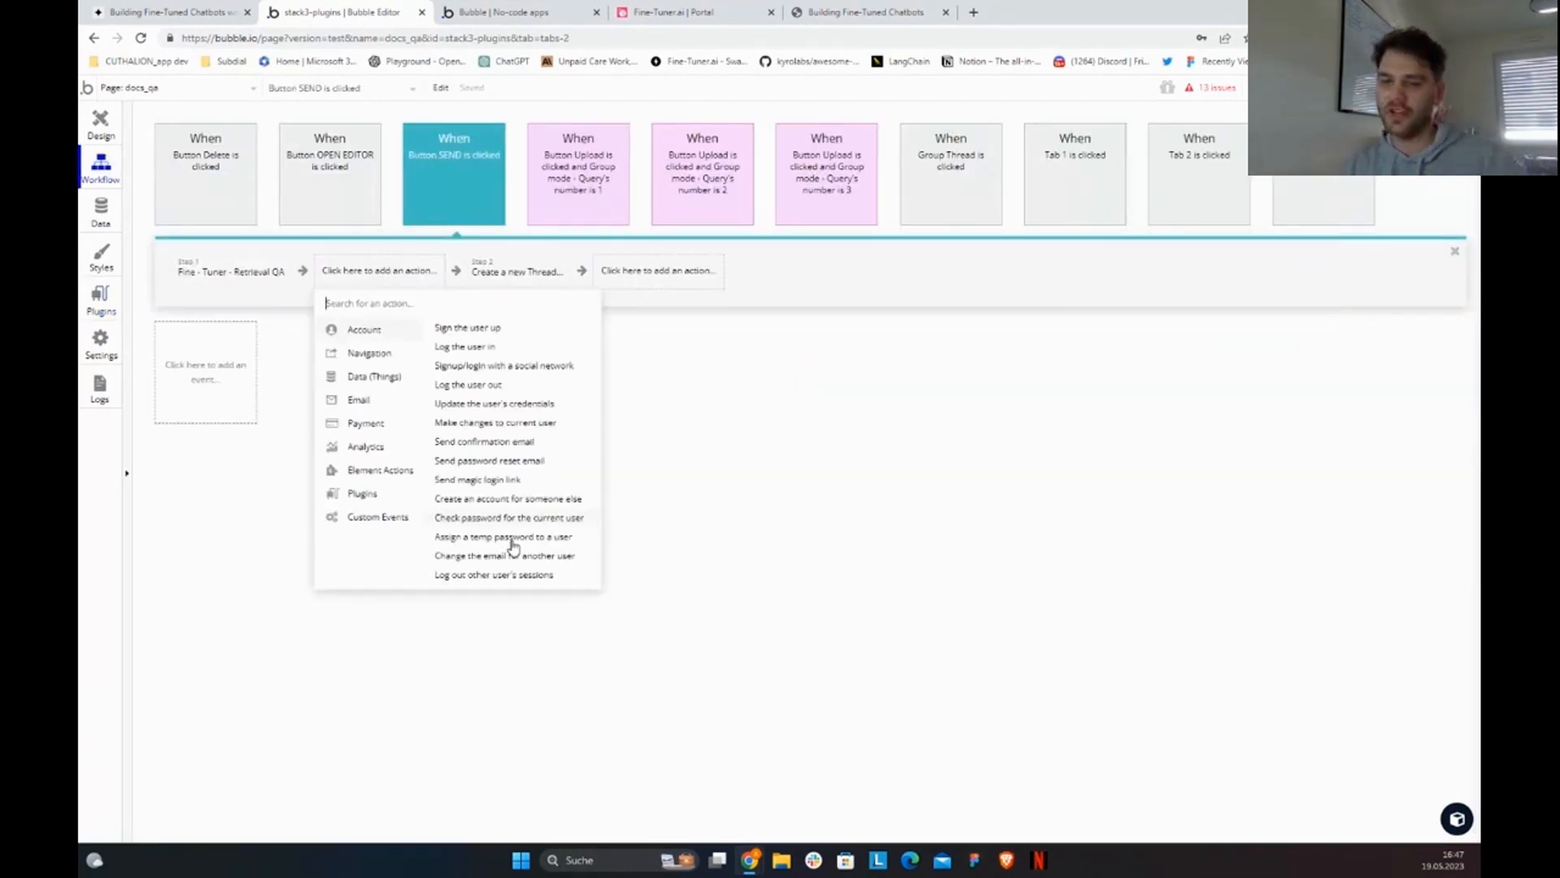
{"action": "type", "text": "f"}
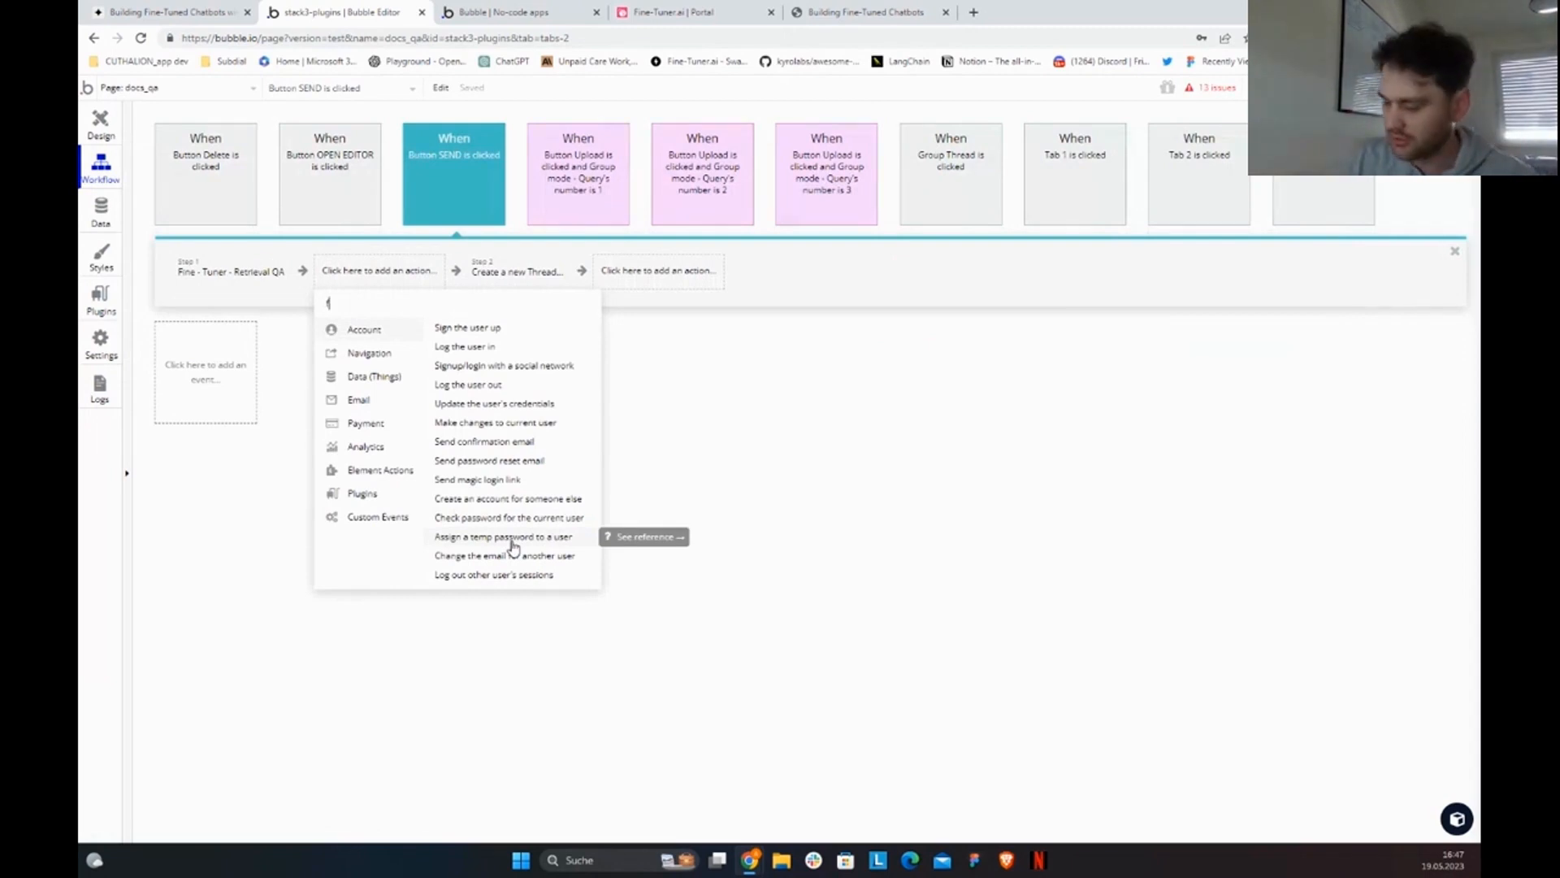
{"action": "type", "text": "ine"}
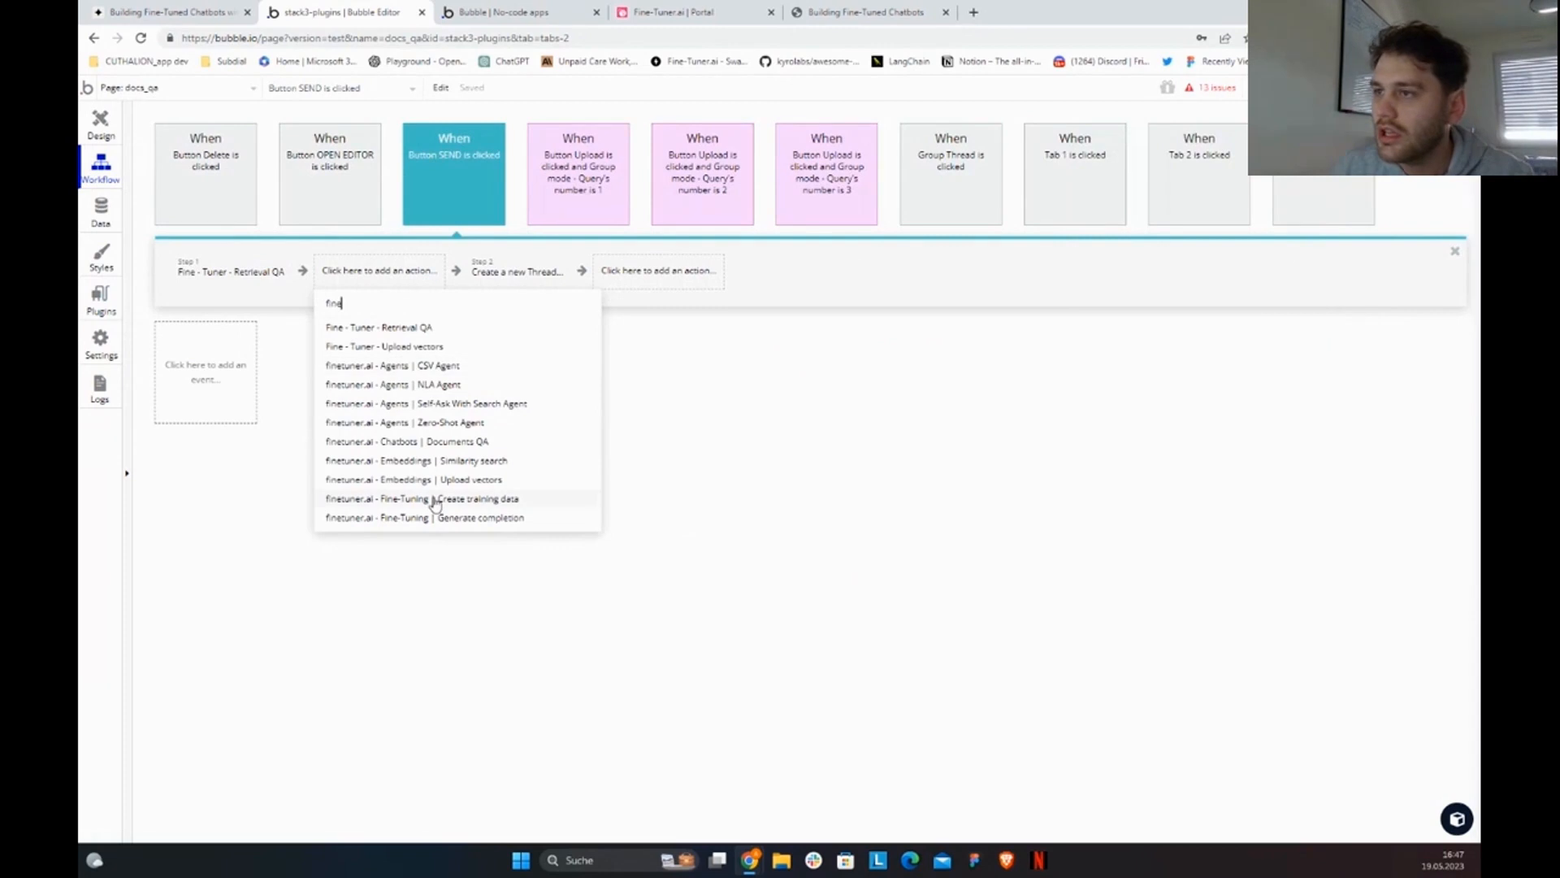
{"action": "left_click", "coordinate": [441, 450]}
{"action": "left_click_drag", "start_coordinate": [1092, 297], "coordinate": [546, 493]}
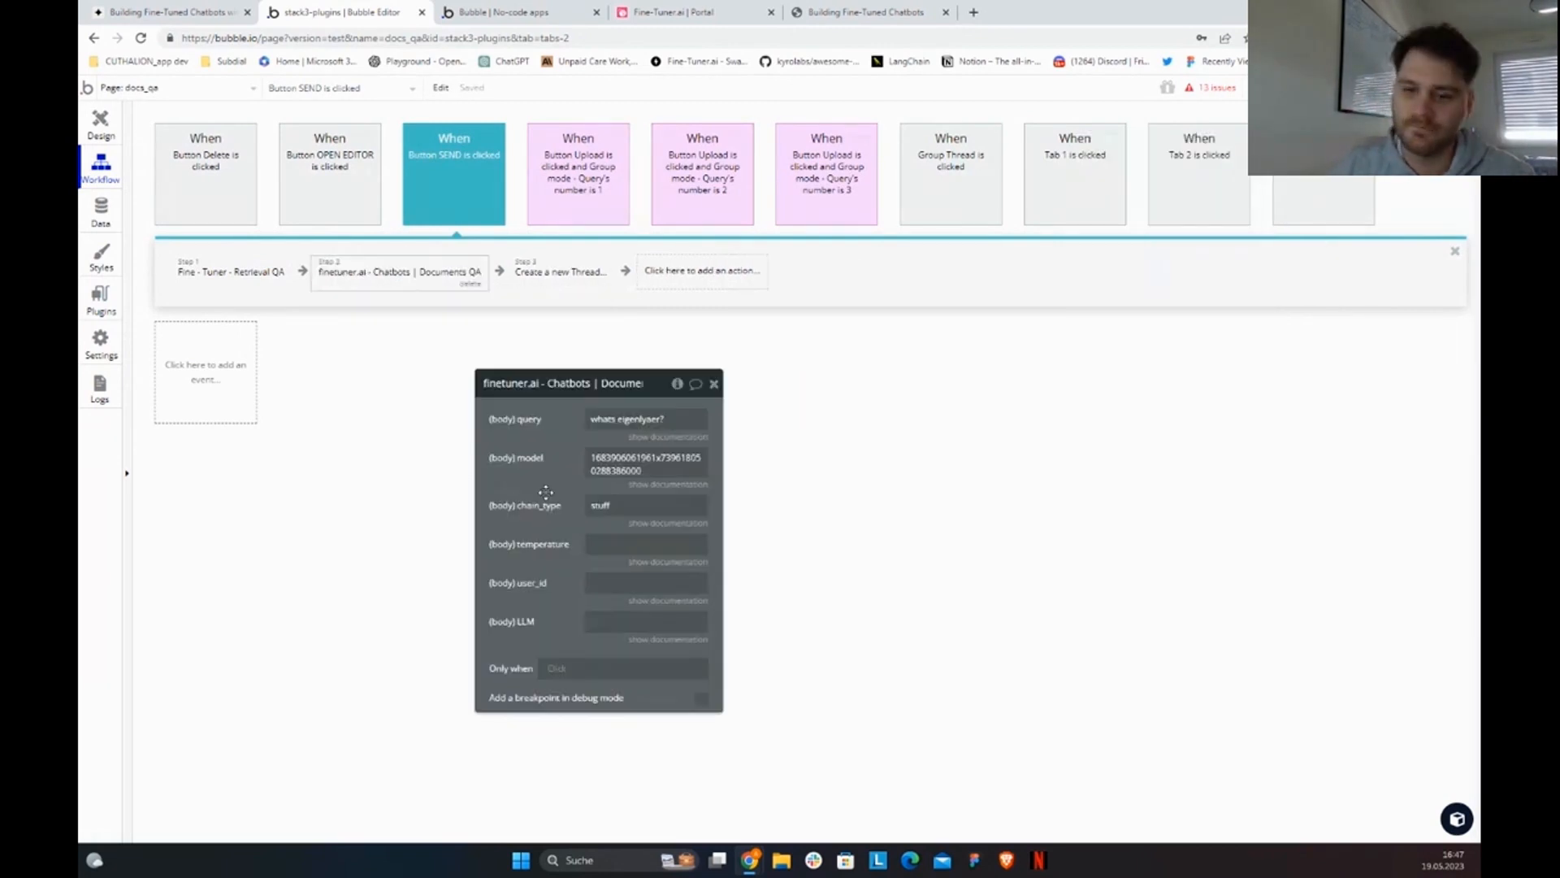
Step: Examine the Documents QA action's parameters and the Create a new Thread fields, and delete the Documents QA action
{"action": "double_click", "coordinate": [665, 464]}
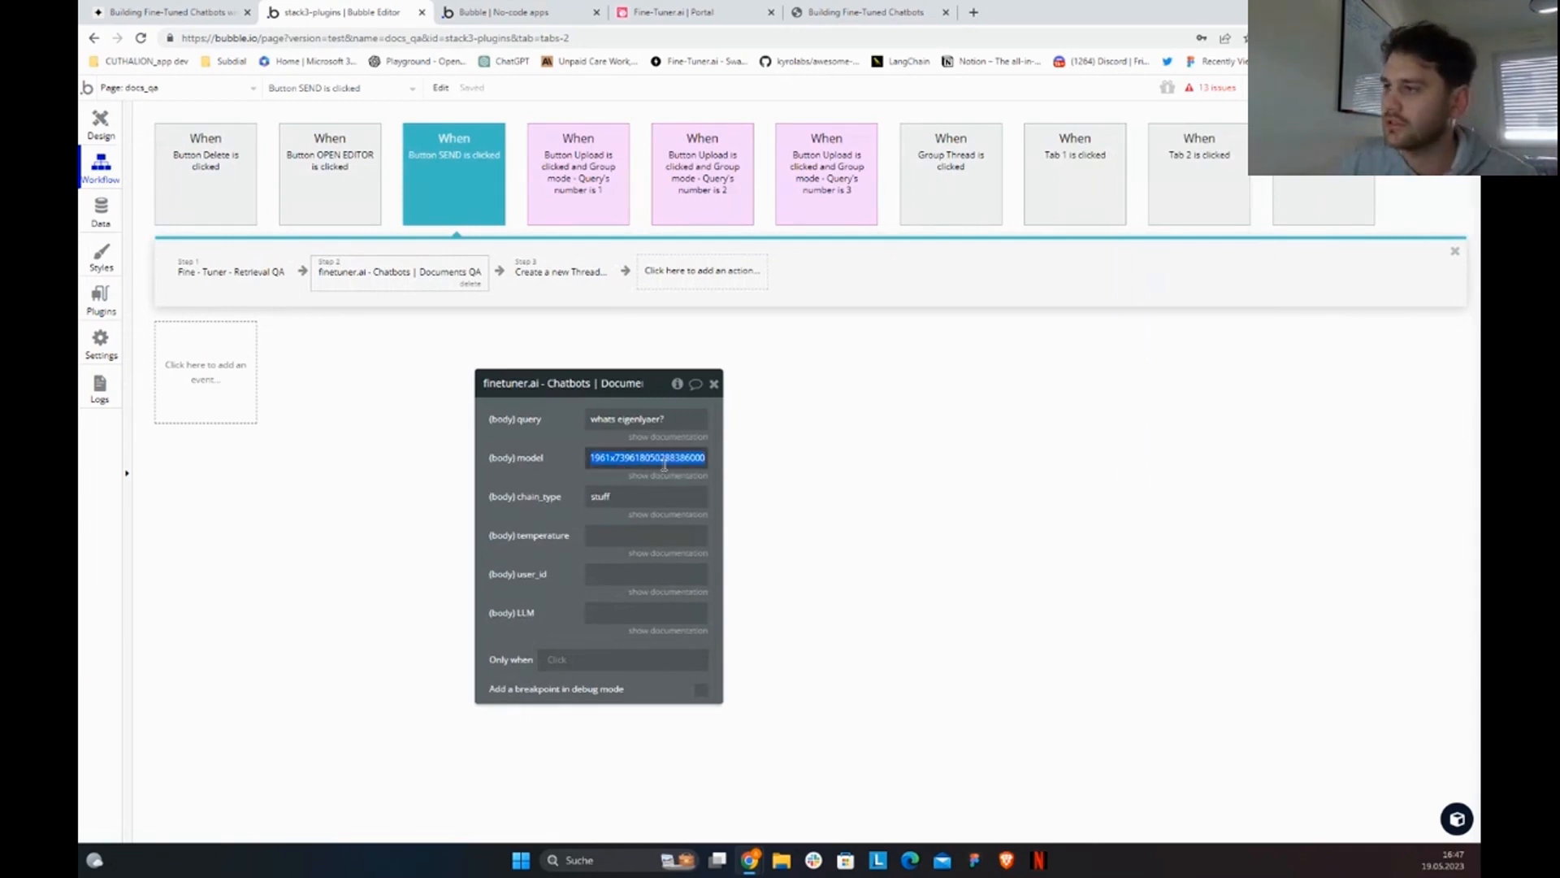
{"action": "left_click", "coordinate": [604, 433]}
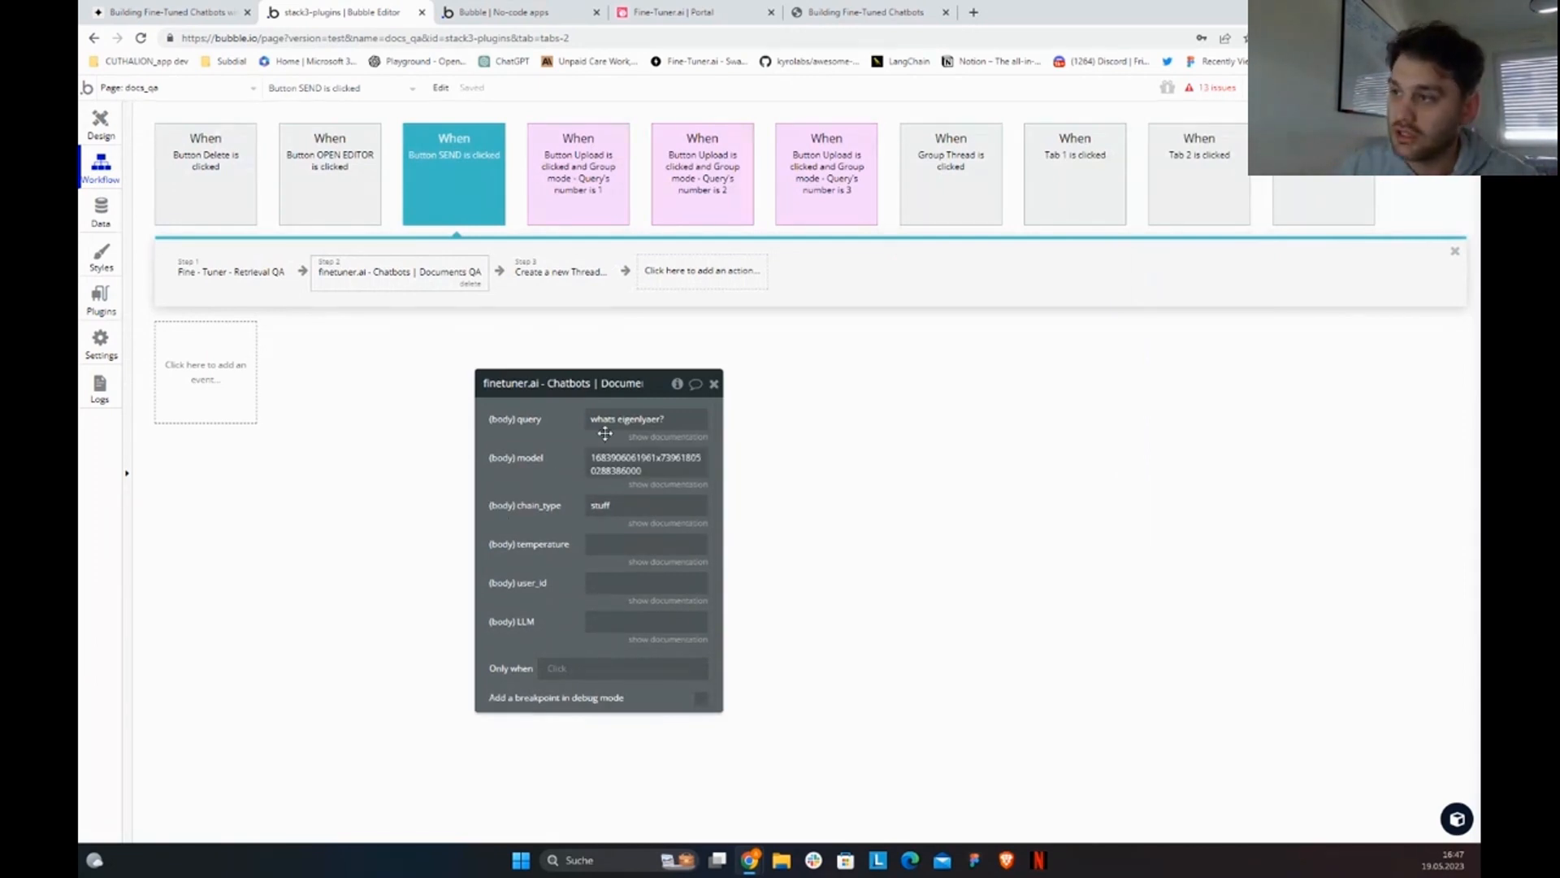
{"action": "left_click", "coordinate": [586, 542]}
{"action": "left_click", "coordinate": [588, 622]}
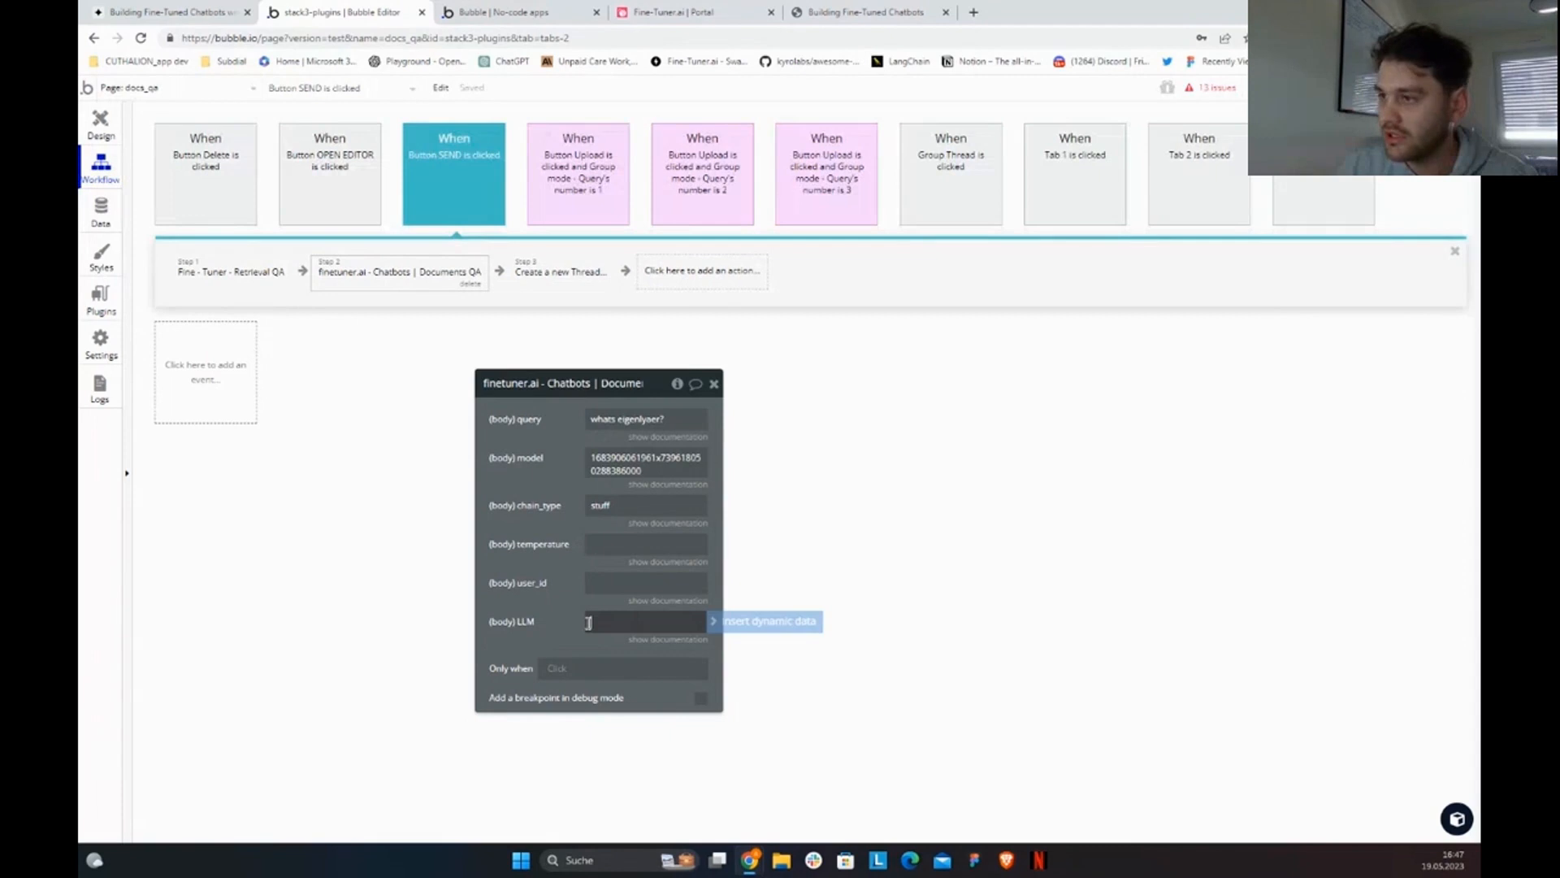
{"action": "left_click", "coordinate": [567, 279]}
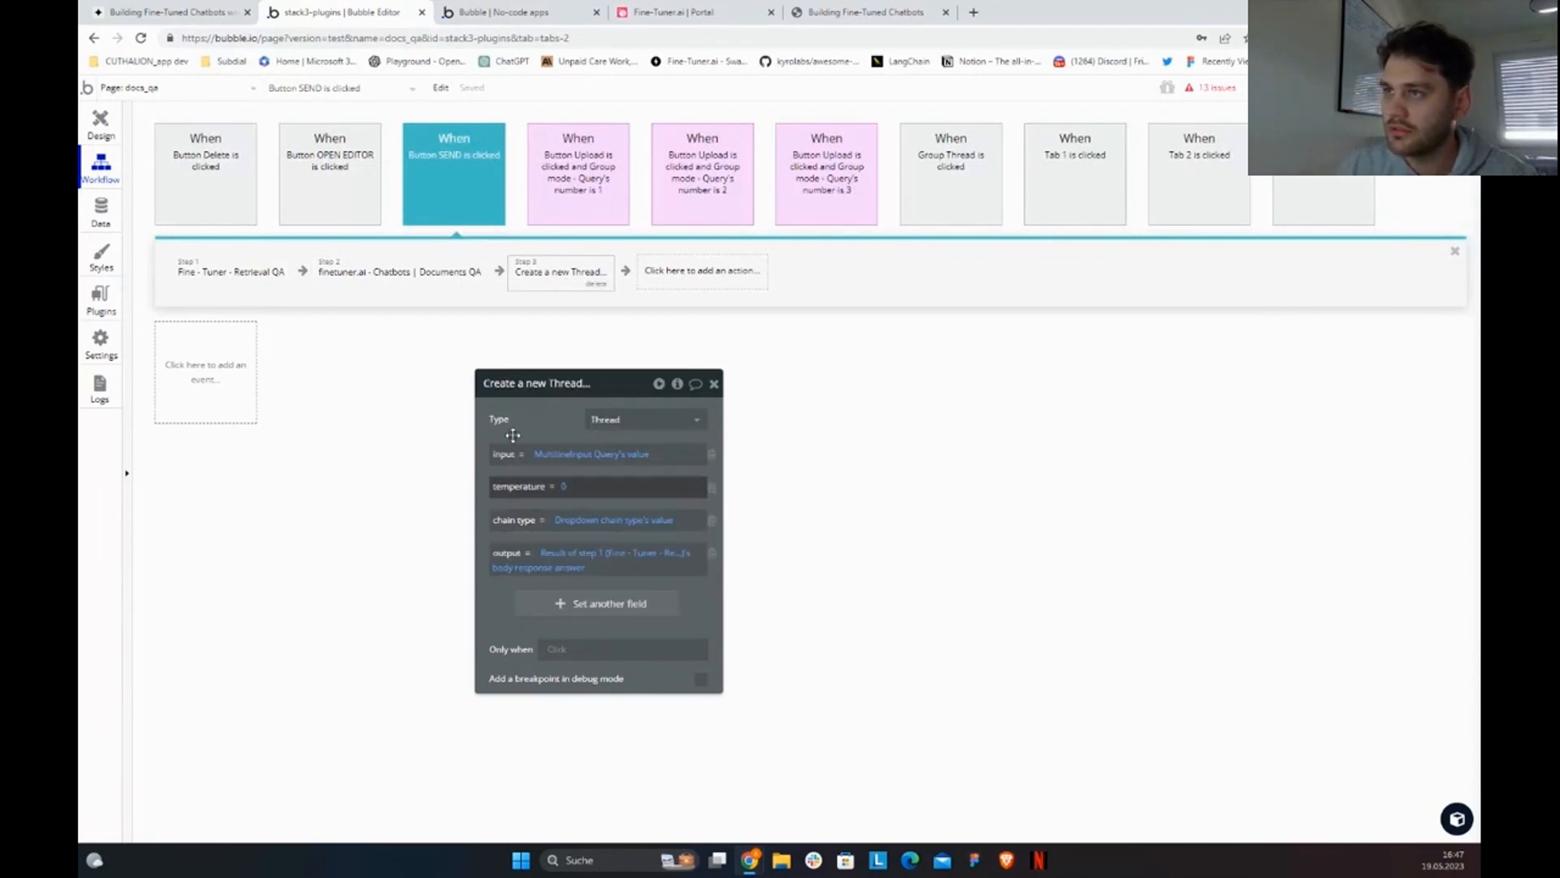
{"action": "left_click", "coordinate": [475, 274]}
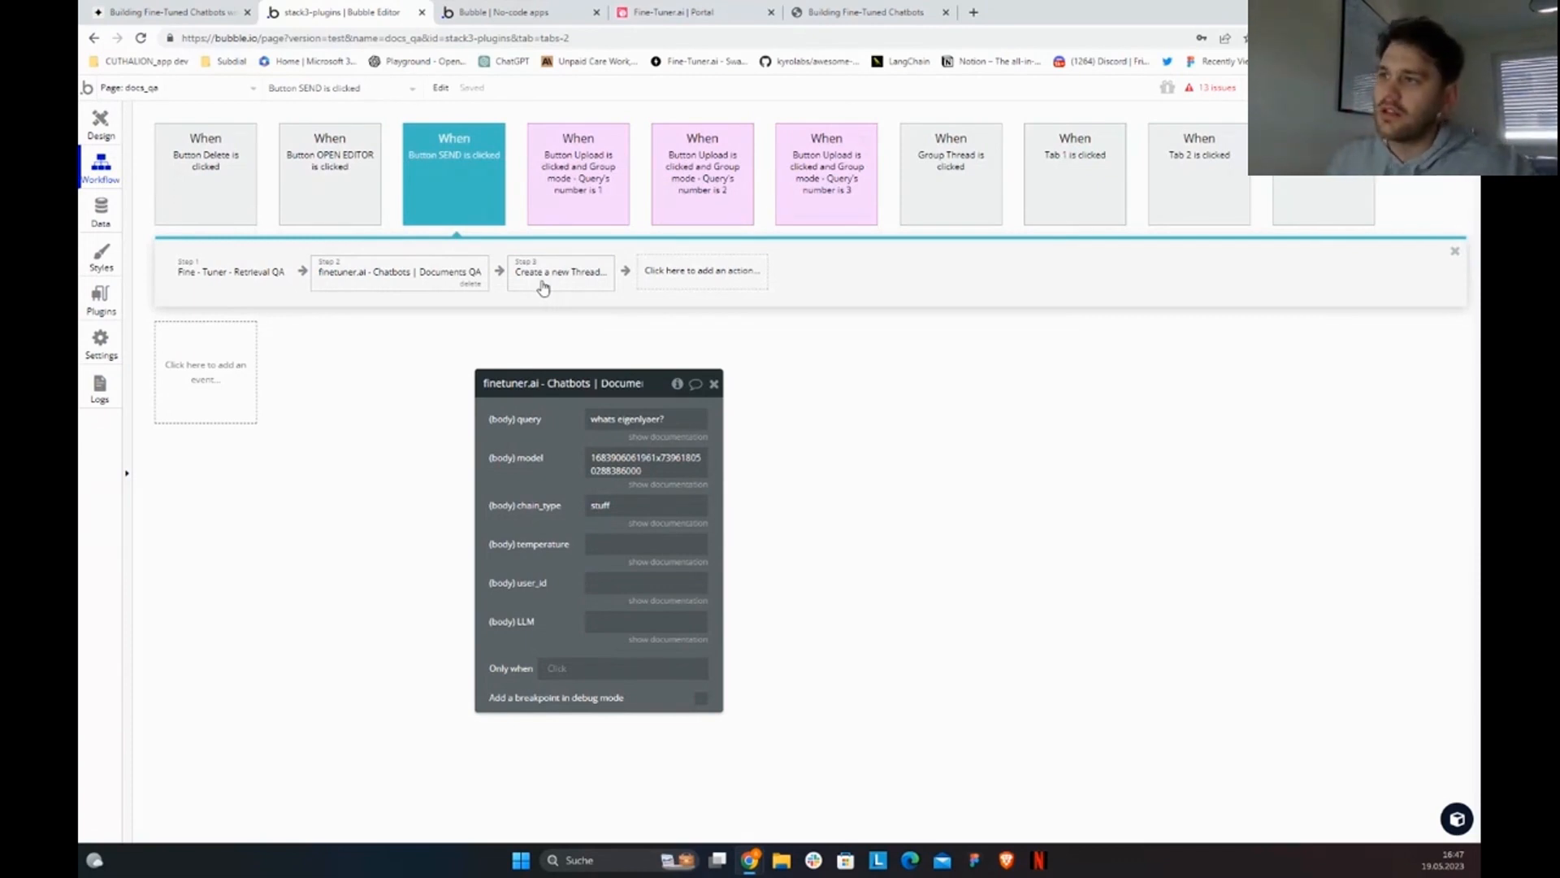
{"action": "left_click", "coordinate": [472, 284]}
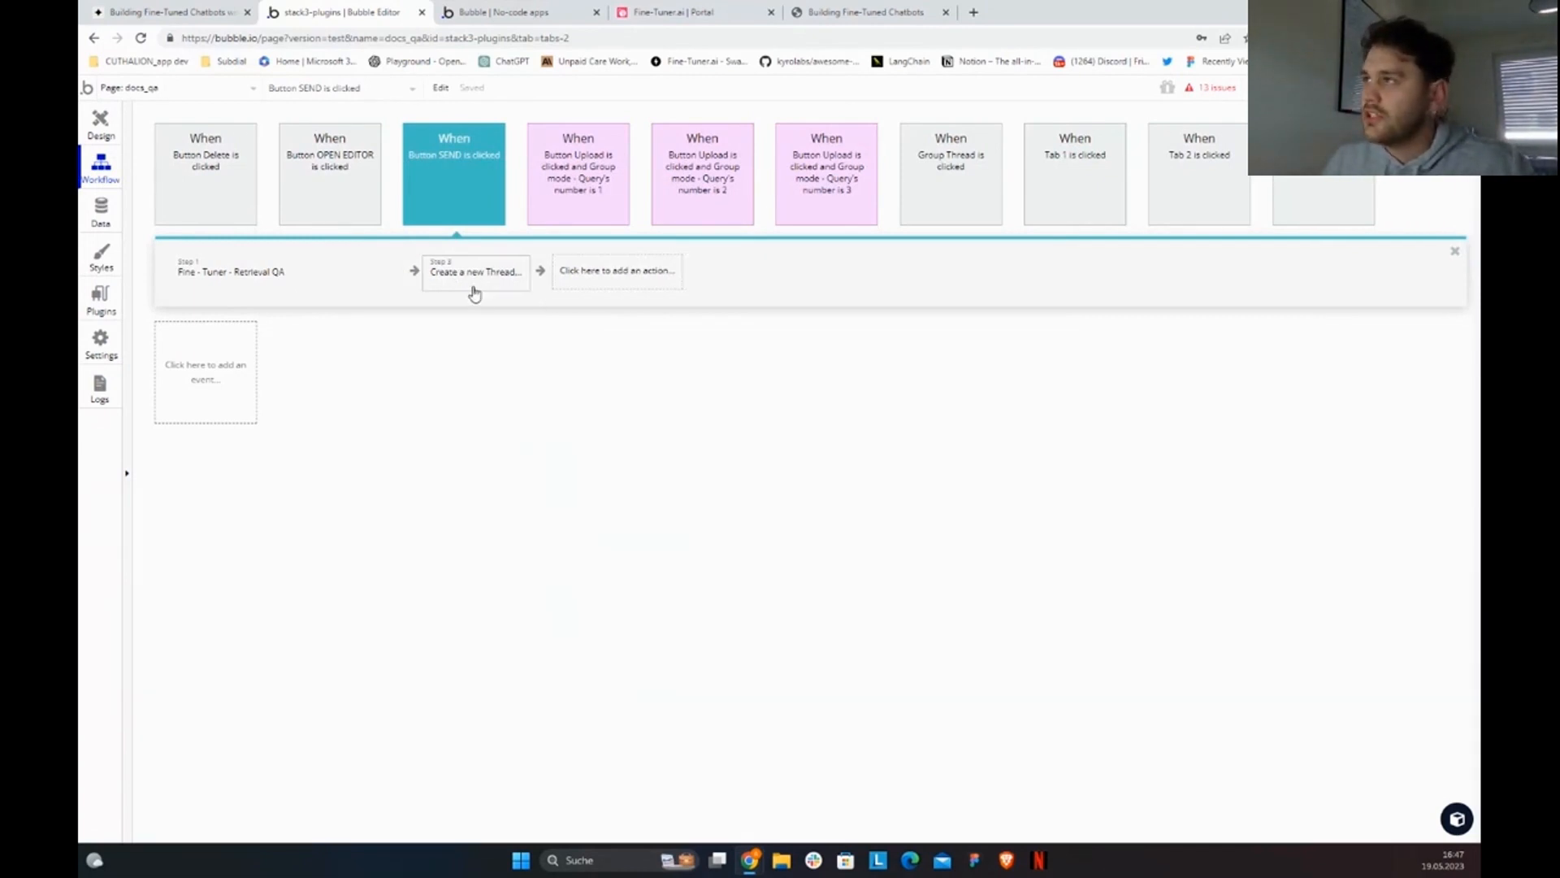
Step: Hide the model ID in Fine-Tuner.ai and return to the model's Playground
{"action": "left_click", "coordinate": [683, 12]}
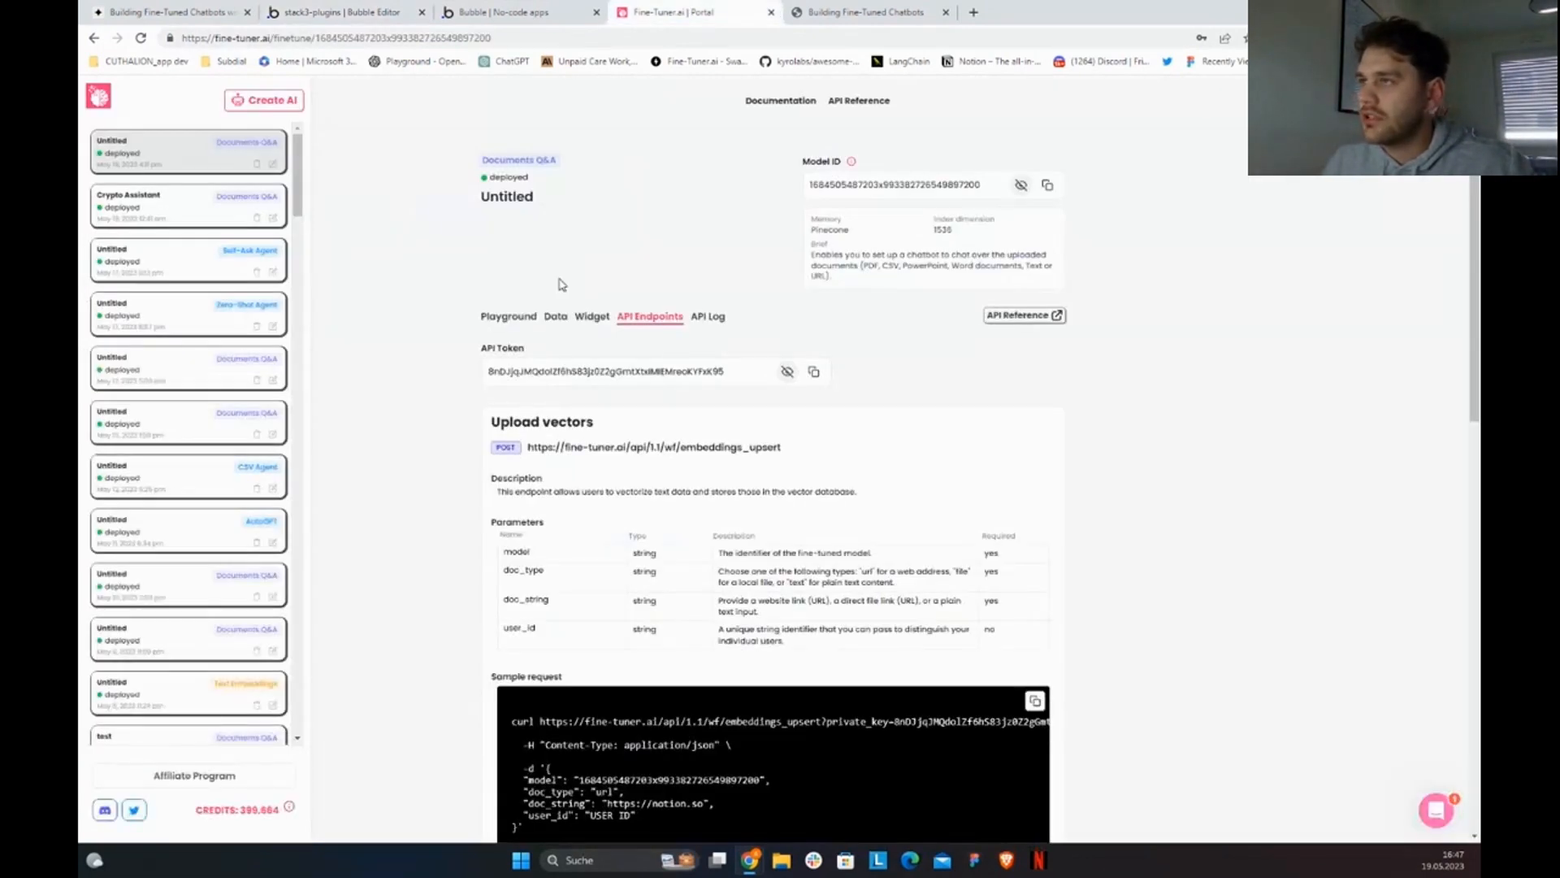
{"action": "left_click", "coordinate": [1021, 186]}
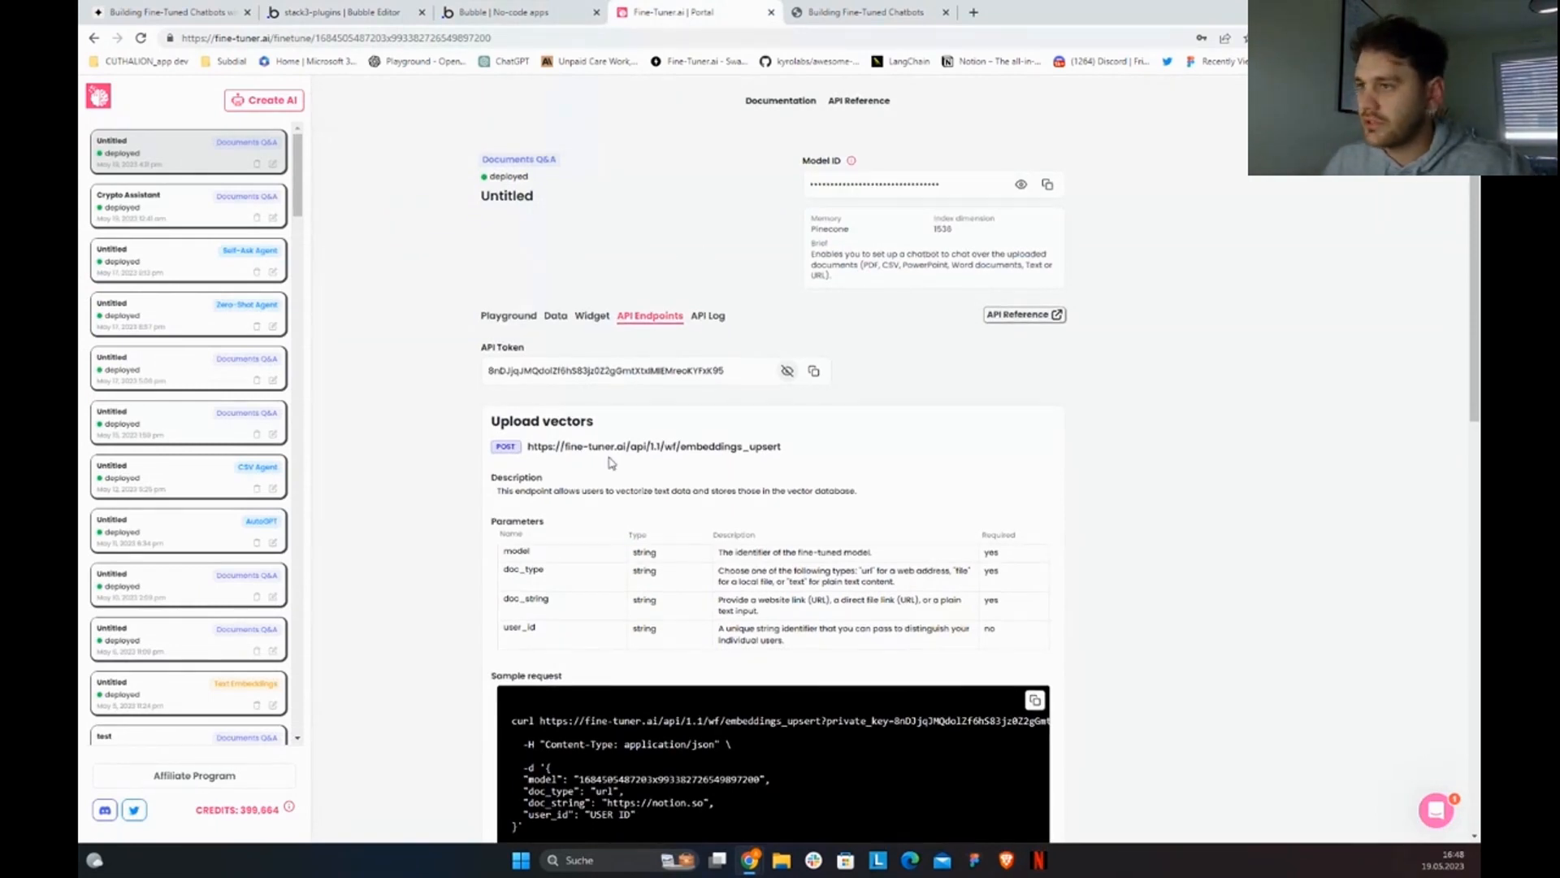
{"action": "left_click", "coordinate": [556, 317]}
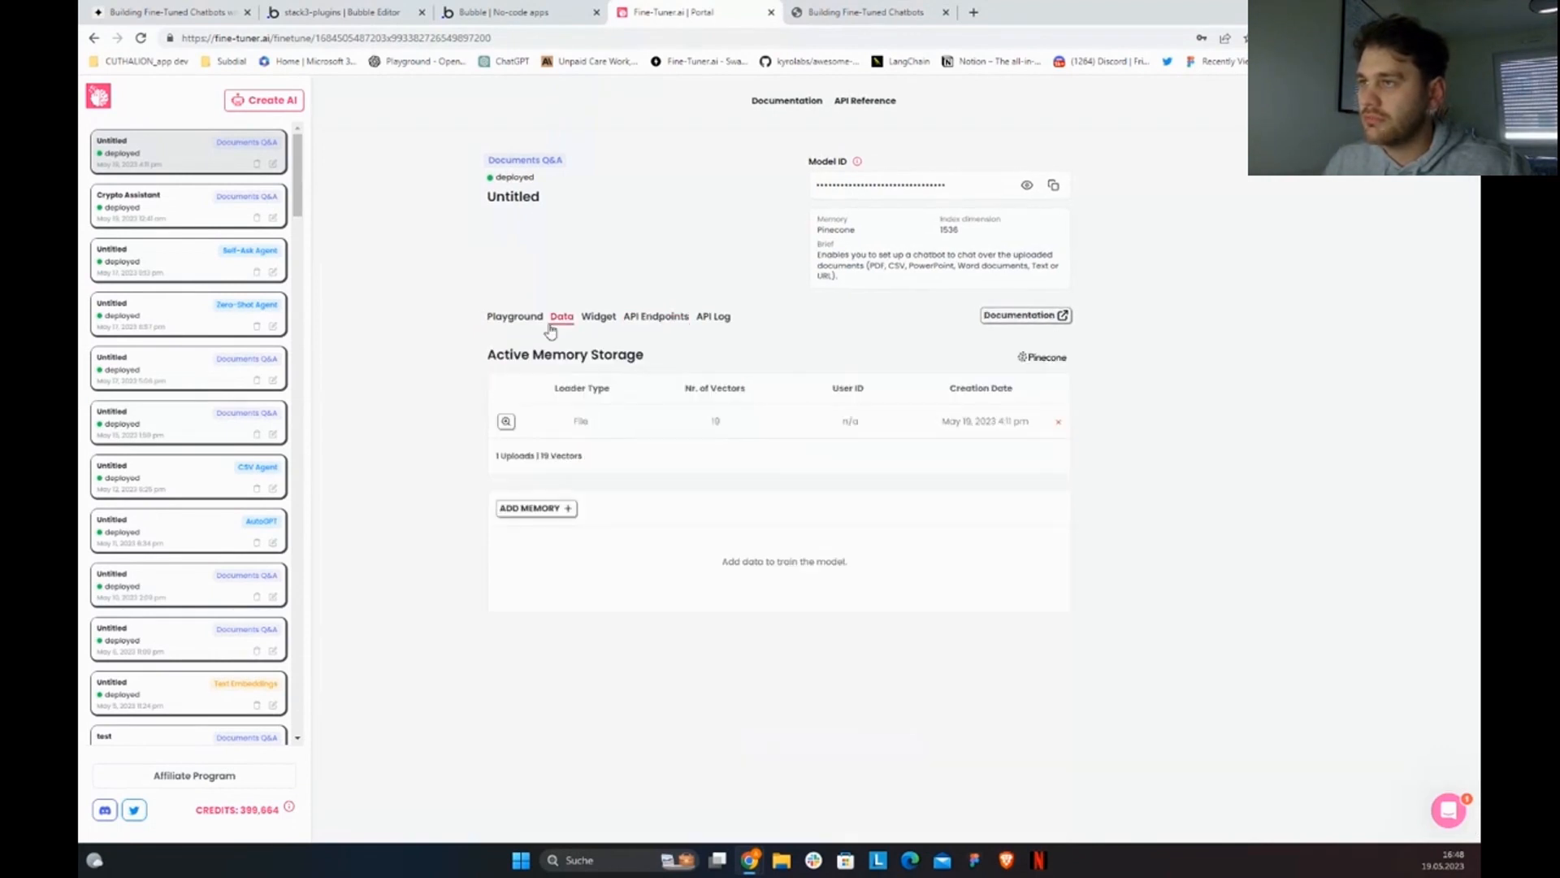
{"action": "left_click", "coordinate": [515, 318]}
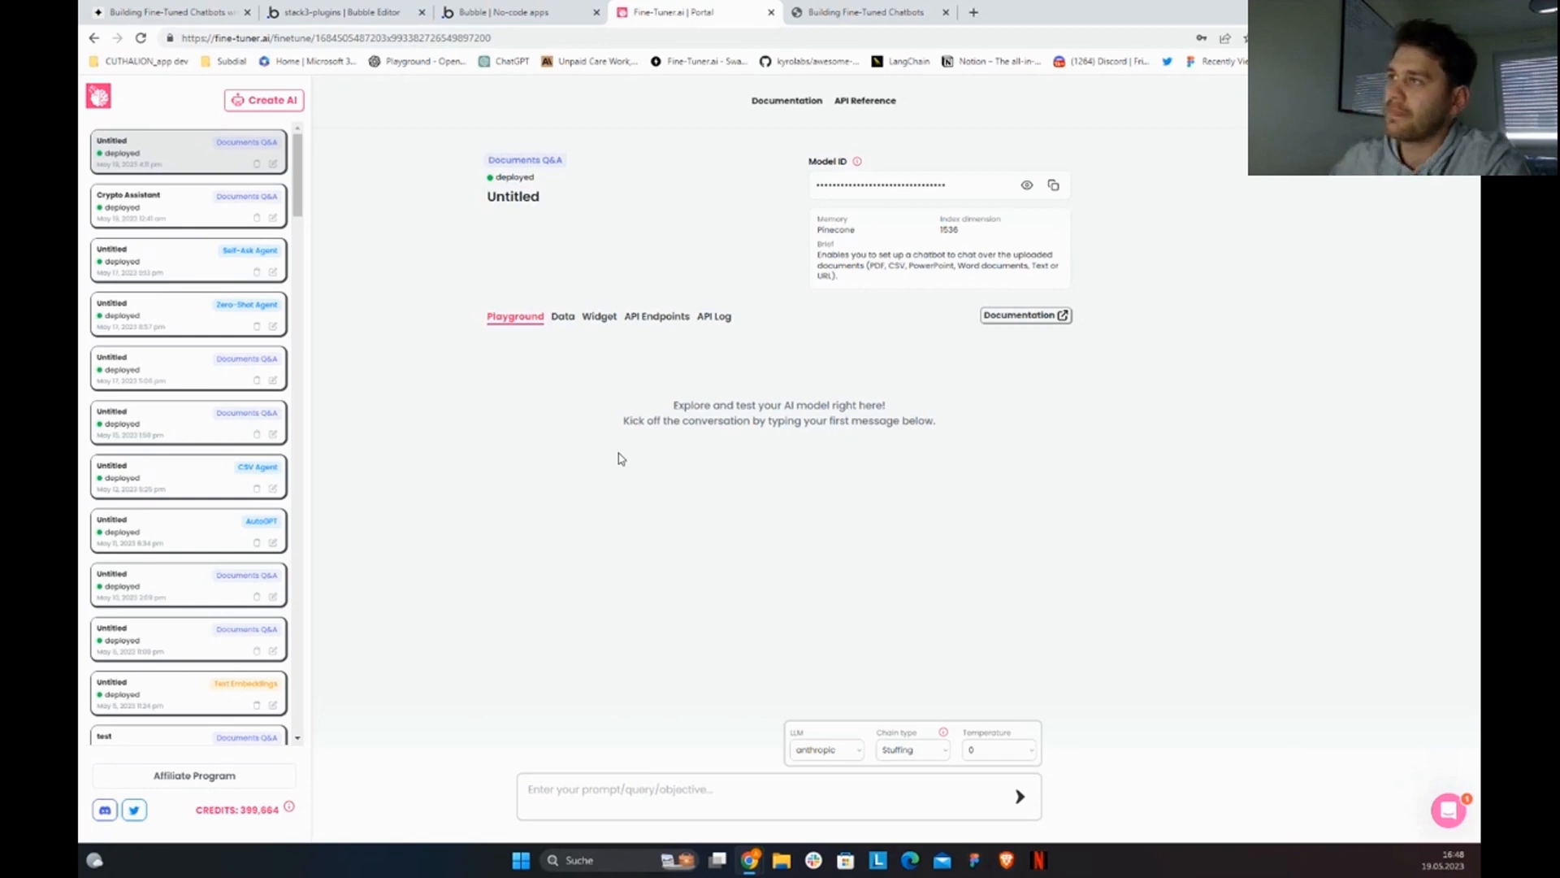
Step: Switch to the docs_qa app preview, reload the page and close the chat widget
{"action": "left_click", "coordinate": [497, 10]}
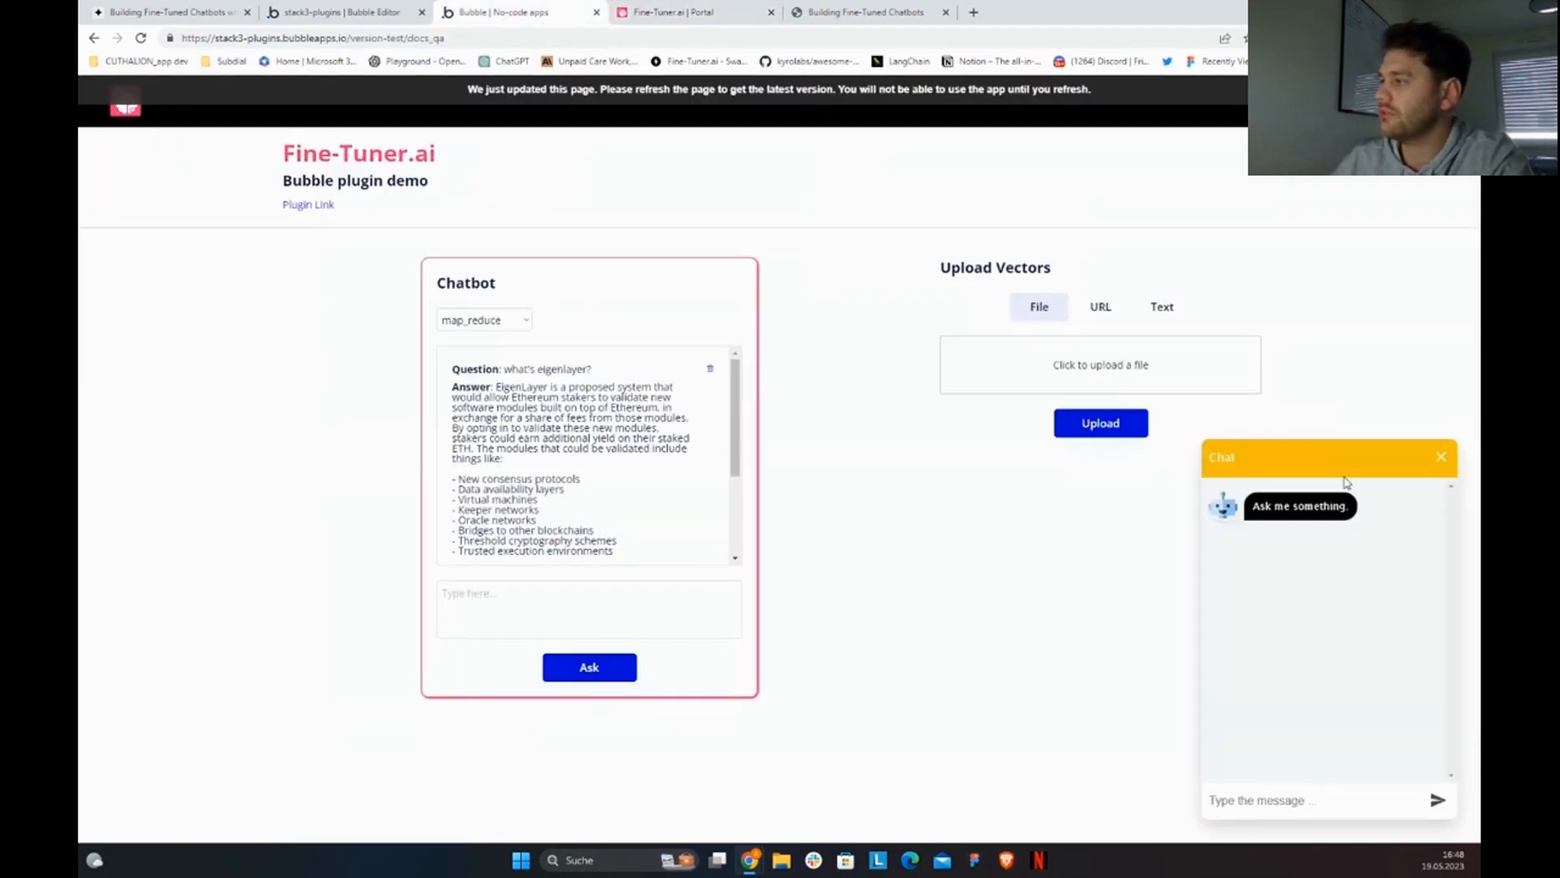
{"action": "left_click", "coordinate": [1441, 457]}
{"action": "right_click", "coordinate": [1040, 544]}
{"action": "left_click", "coordinate": [862, 326]}
{"action": "key", "text": "ctrl+r"}
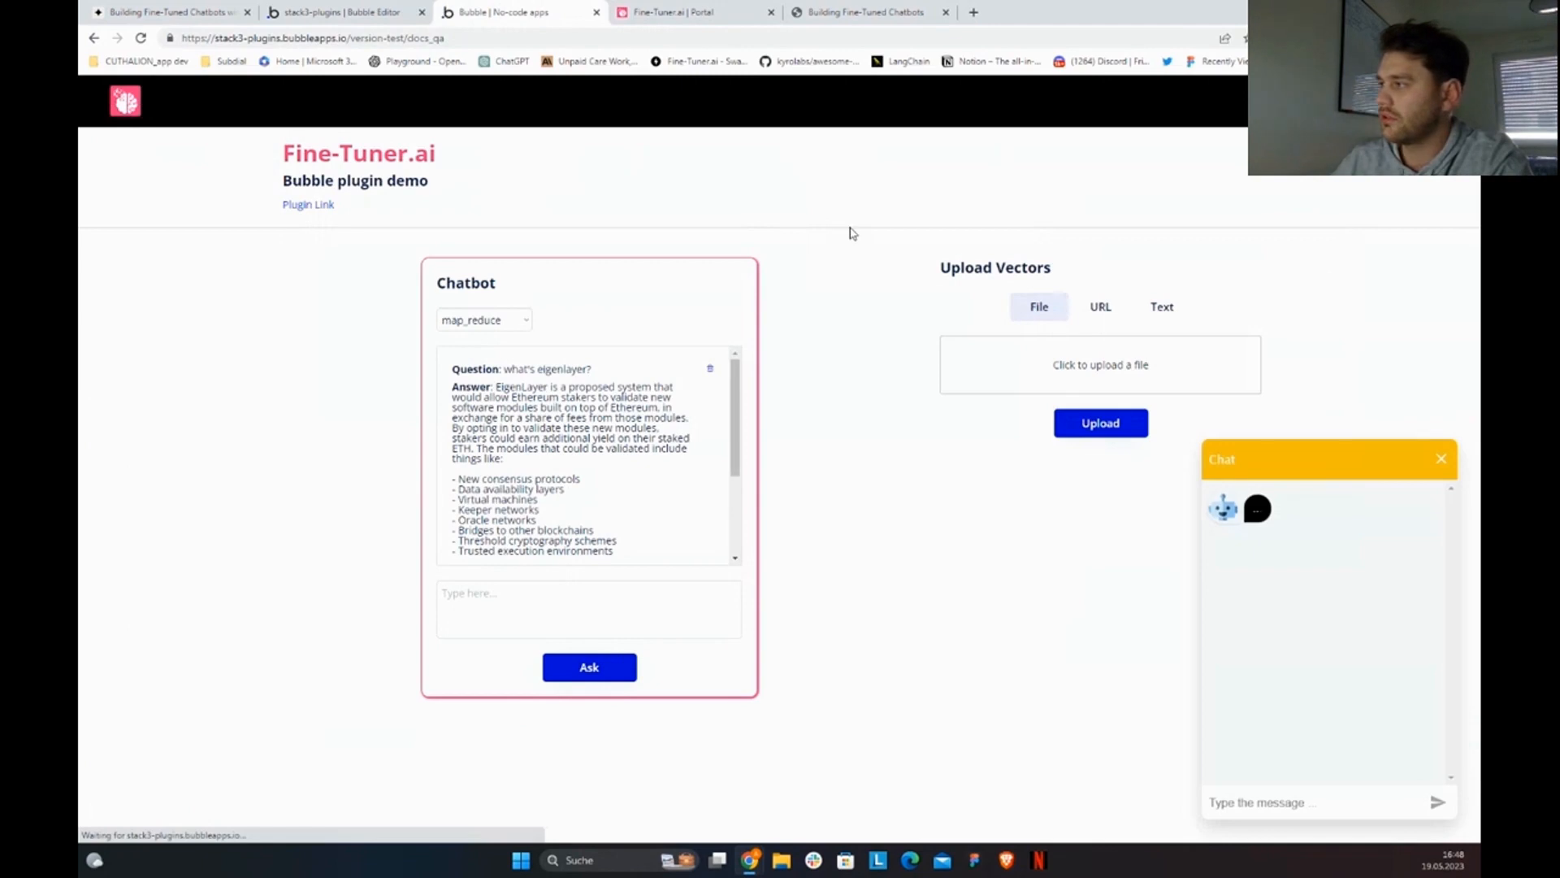
{"action": "left_click", "coordinate": [1441, 456]}
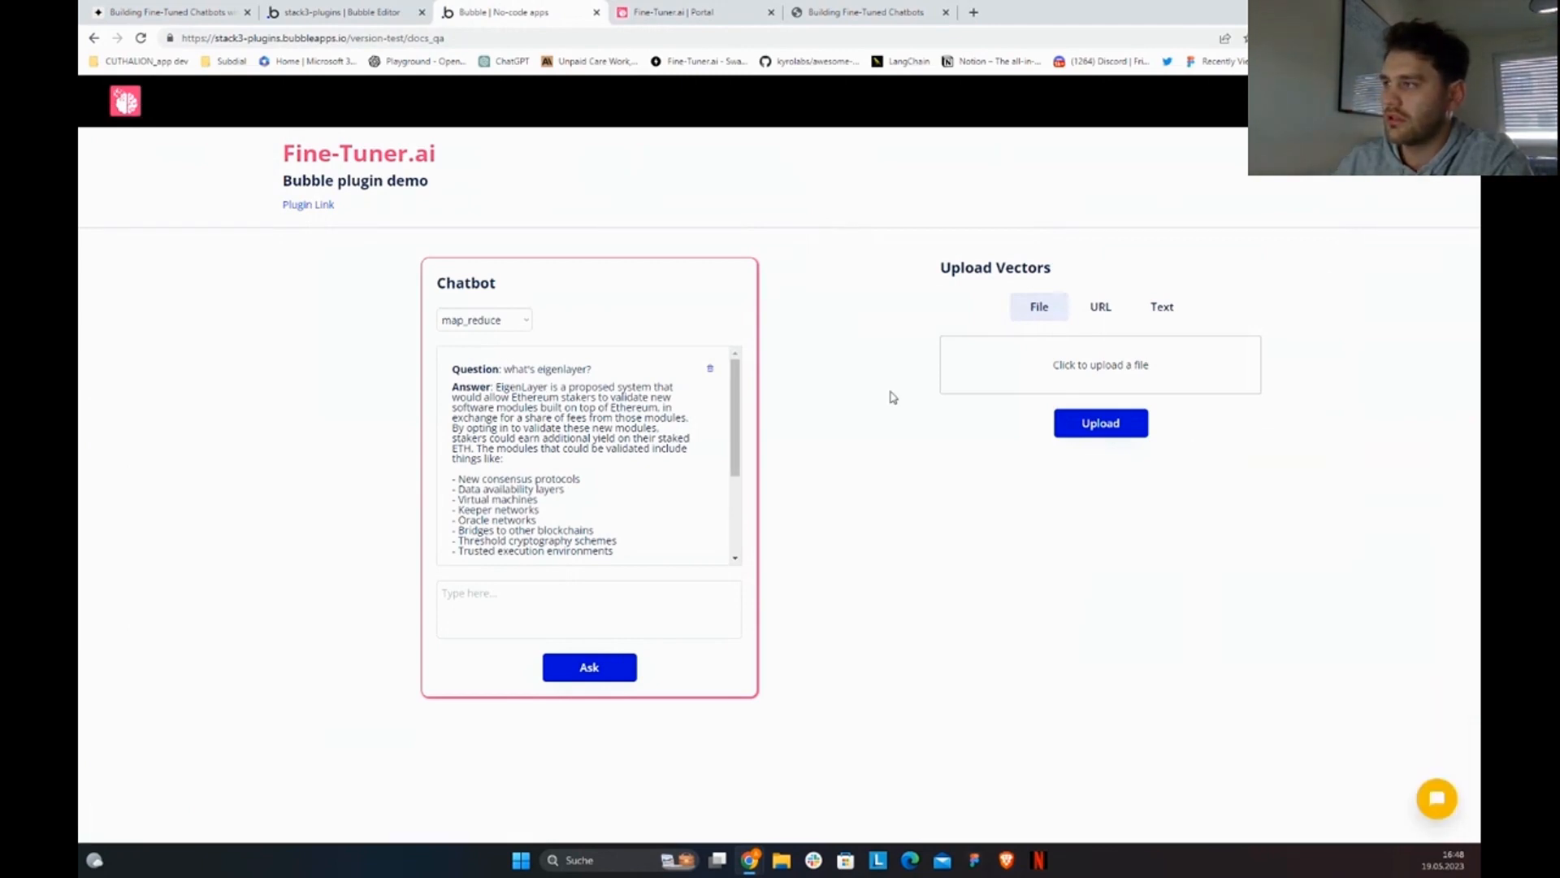
{"action": "left_click", "coordinate": [621, 12]}
{"action": "key", "text": "ctrl+shift+Tab"}
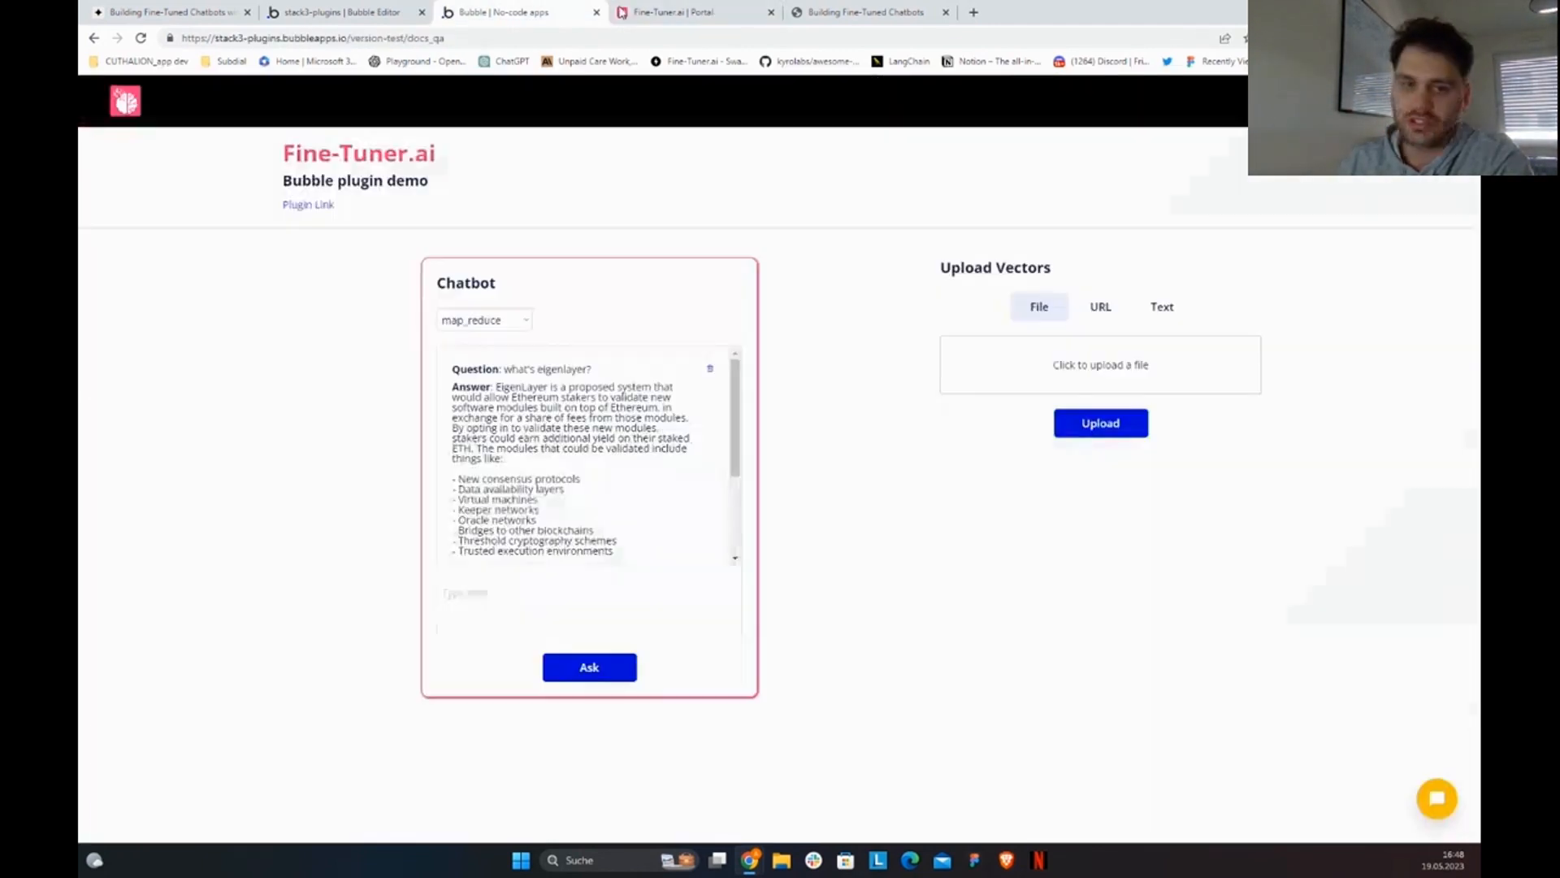
Step: In Fine-Tuner.ai, inspect the model's stored file data and add a file upload entry to its memory
{"action": "left_click", "coordinate": [665, 14]}
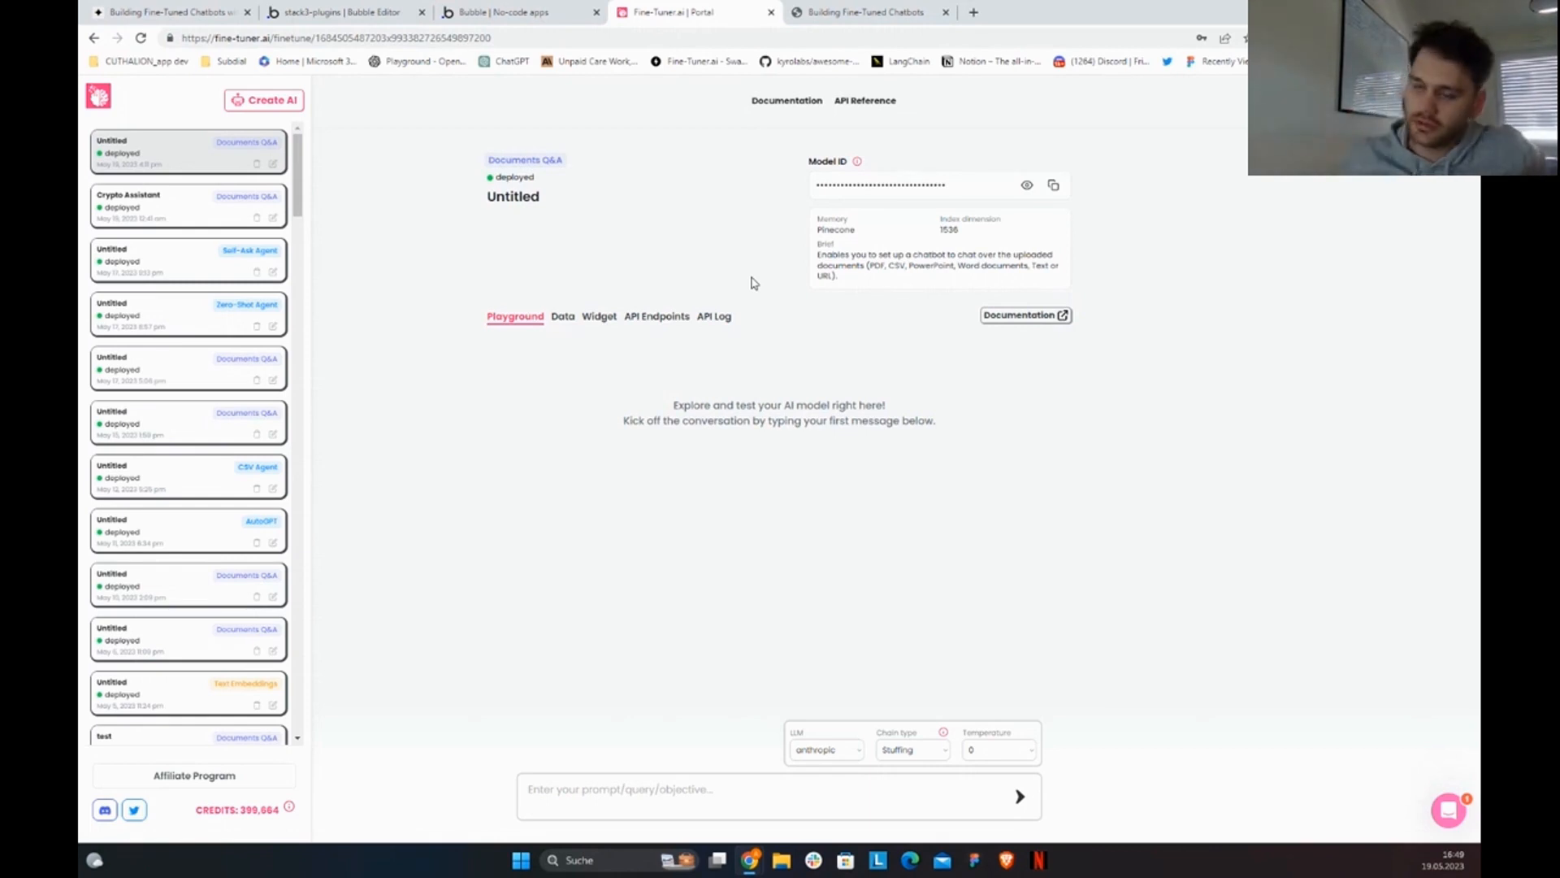
{"action": "left_click", "coordinate": [571, 317]}
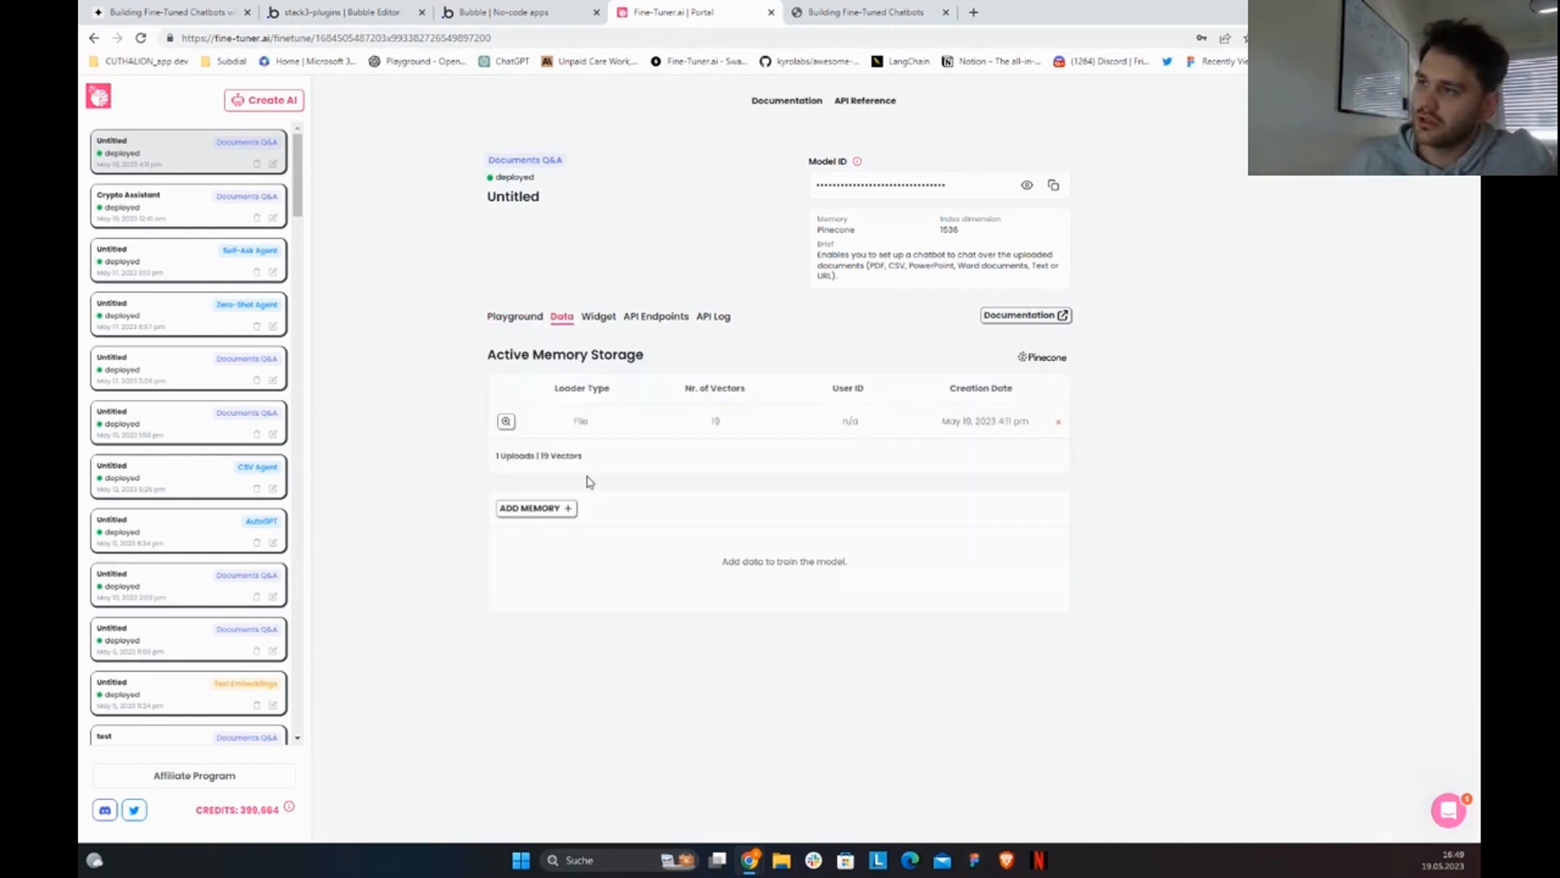
{"action": "left_click", "coordinate": [506, 422]}
{"action": "key", "text": "Escape"}
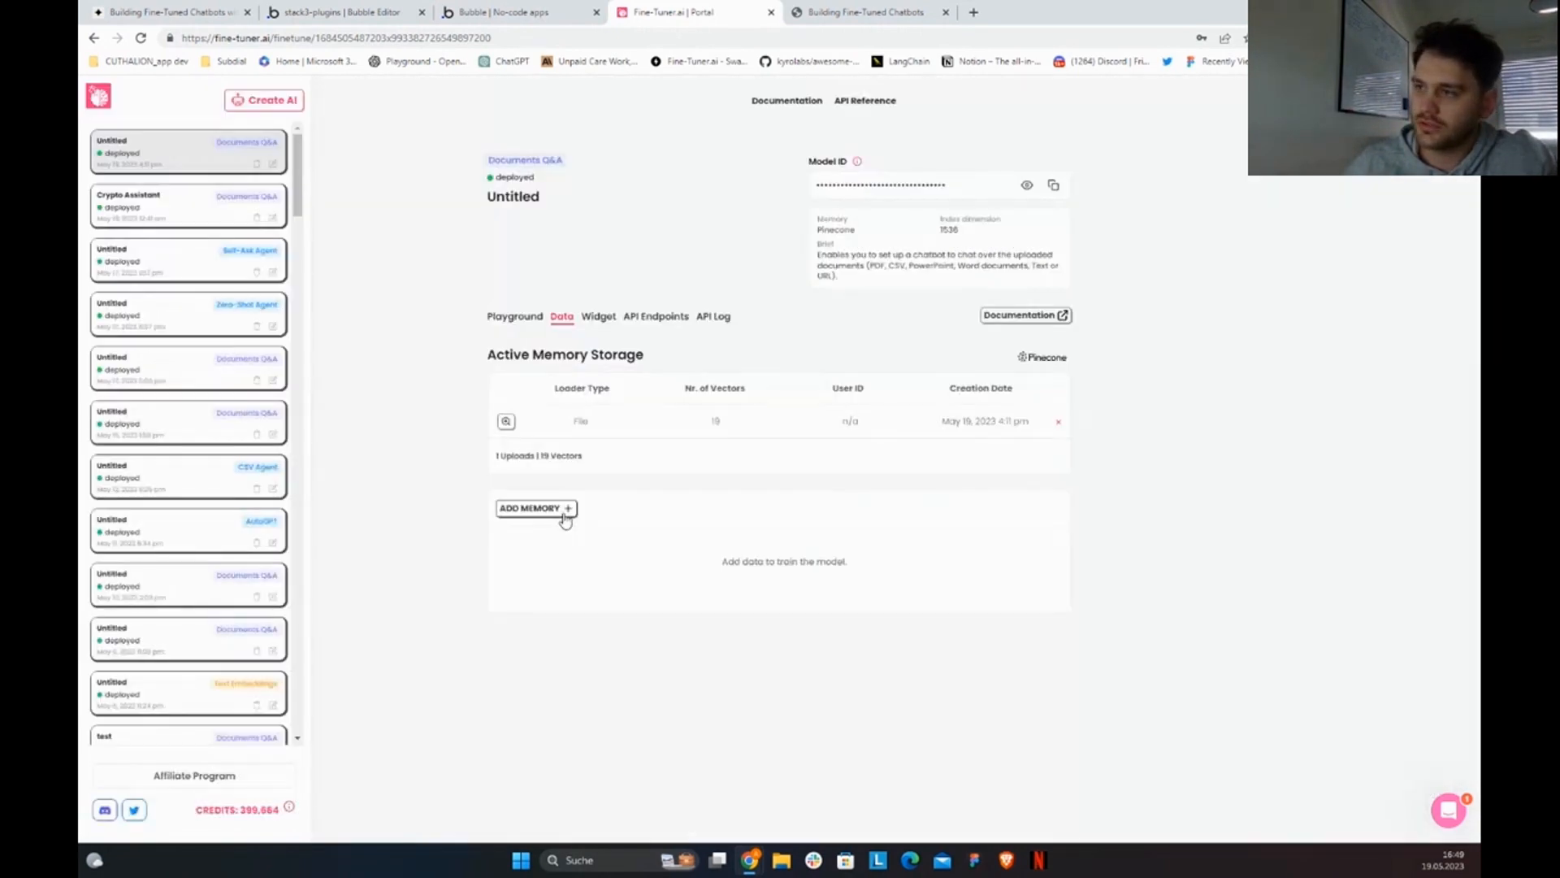
{"action": "left_click", "coordinate": [566, 509]}
{"action": "left_click", "coordinate": [540, 544]}
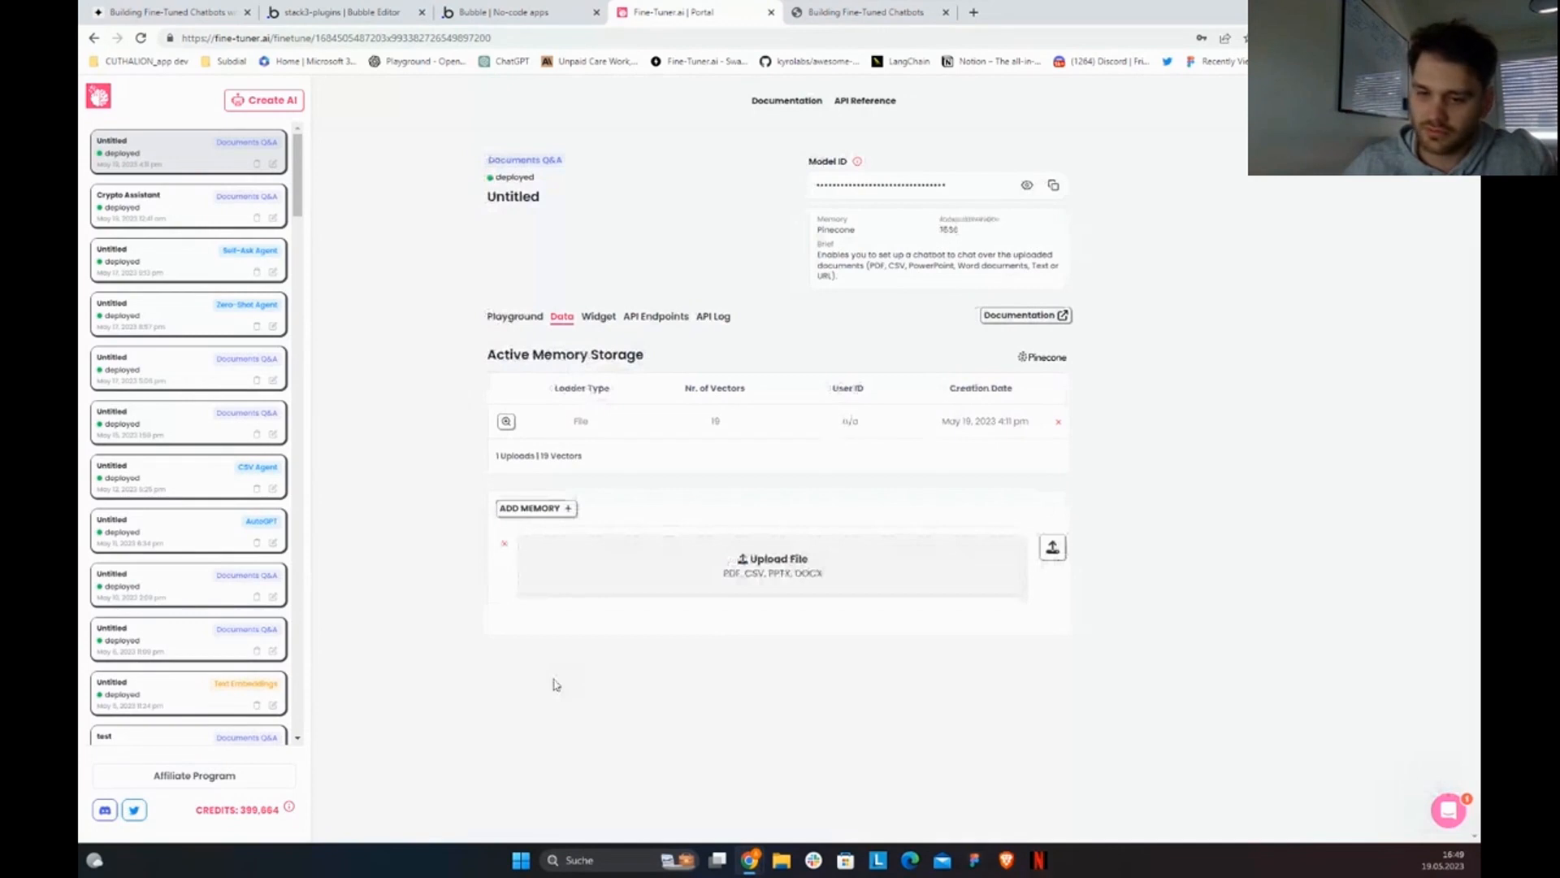